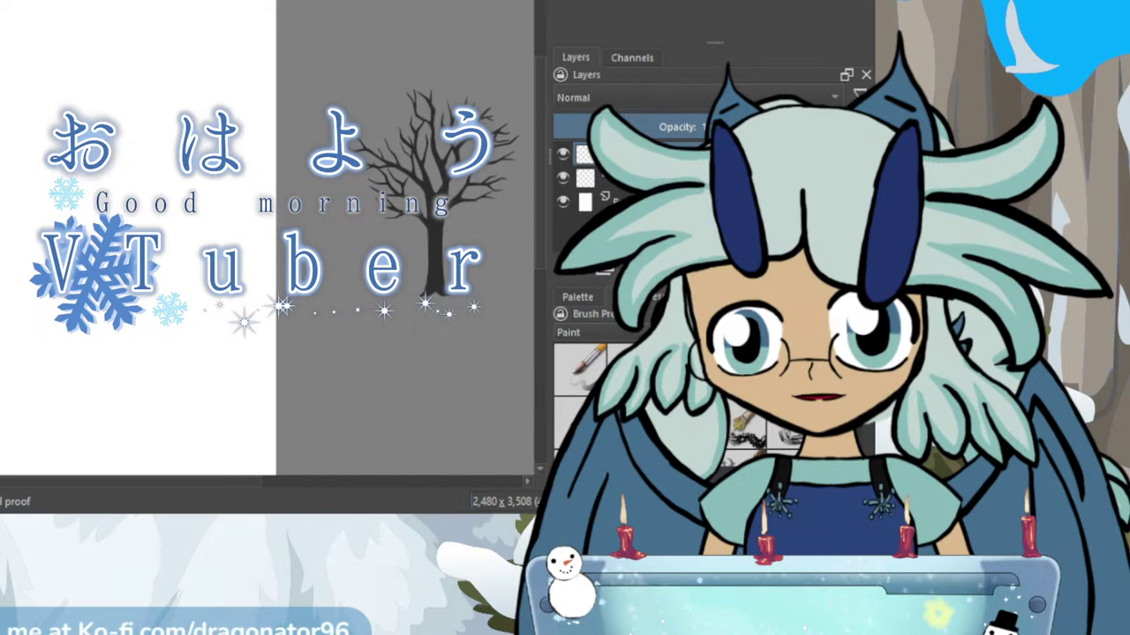
Switch from the reference image tool to the Freehand Brush tool with the lake photo and the blank canvas in view.
scroll(228, 351, down, 1)
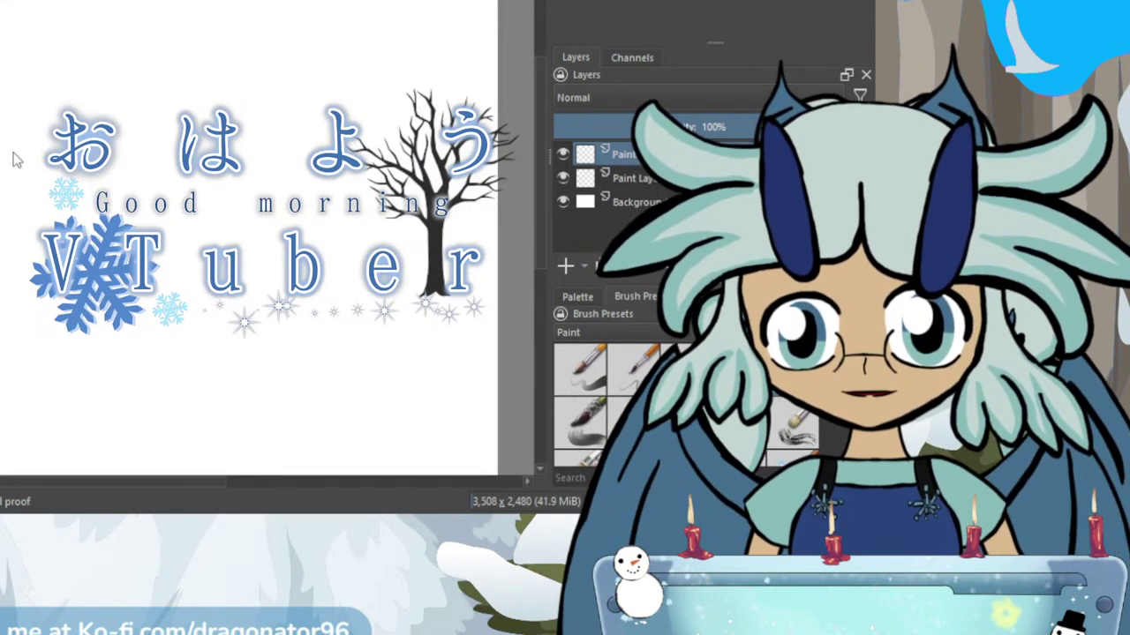
scroll(16, 159, down, 2)
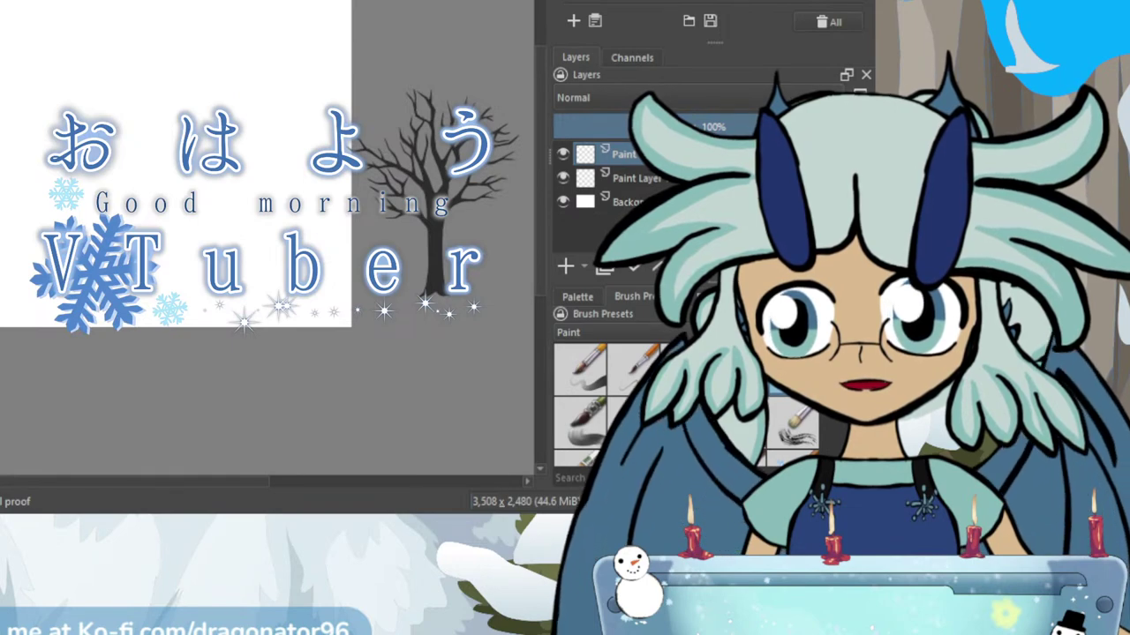
key(minus)
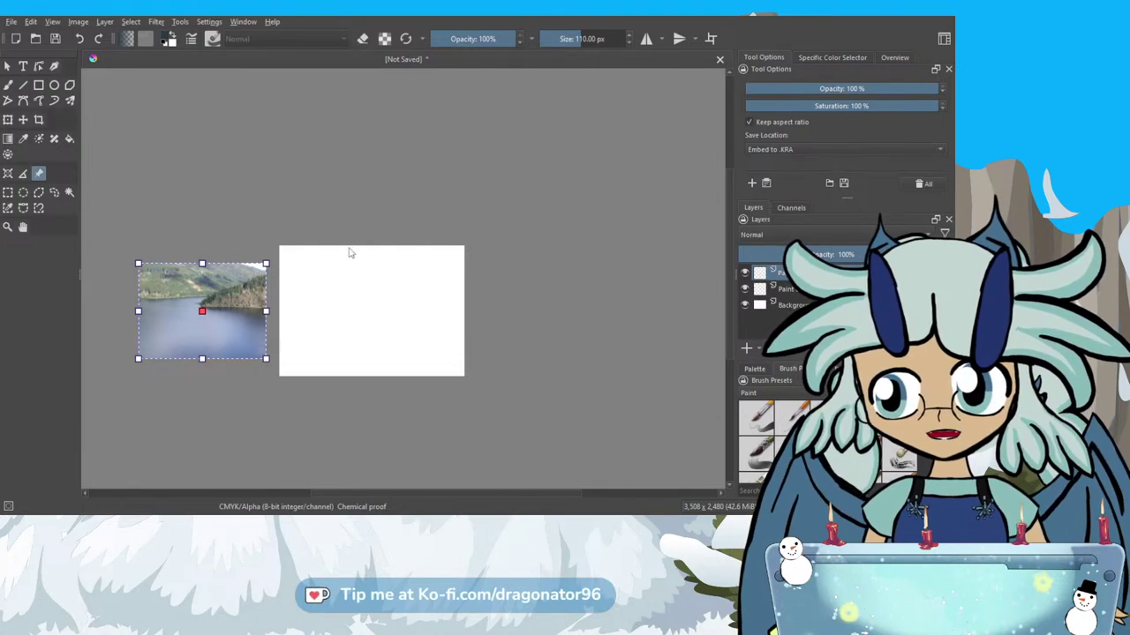
click(8, 85)
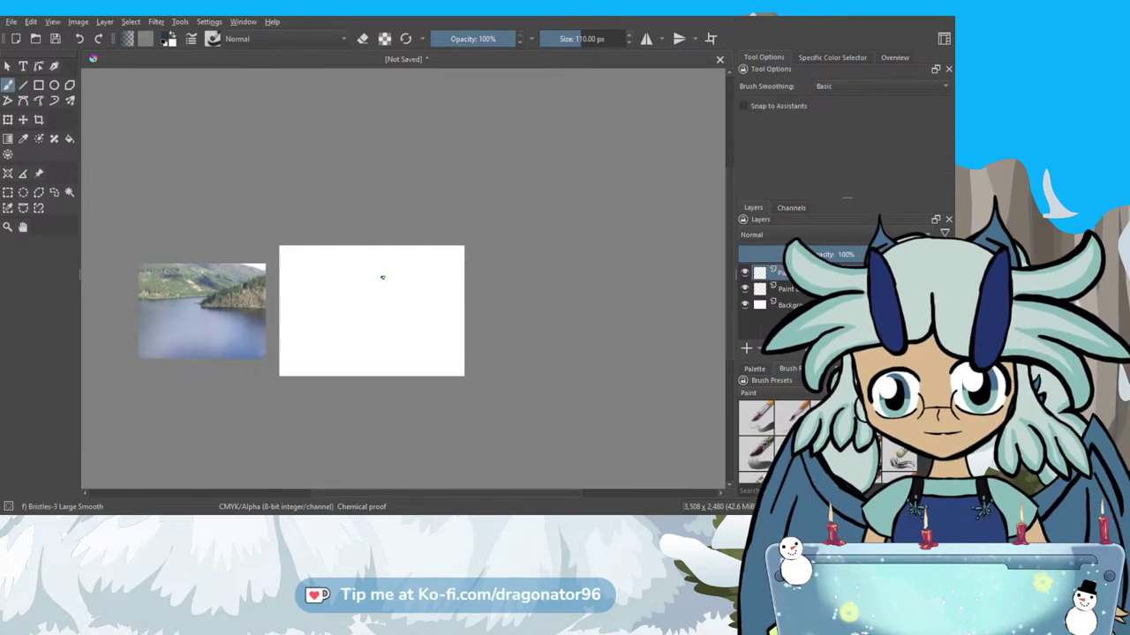
mouse_move(379, 278)
mouse_down()
mouse_move(416, 277)
mouse_move(381, 279)
mouse_move(391, 304)
mouse_move(348, 291)
mouse_move(399, 321)
mouse_move(348, 303)
mouse_move(408, 296)
mouse_move(392, 263)
mouse_move(447, 266)
mouse_move(417, 271)
mouse_move(437, 297)
mouse_move(391, 307)
mouse_move(406, 325)
mouse_move(381, 318)
mouse_move(403, 340)
mouse_move(364, 291)
mouse_move(357, 248)
mouse_move(401, 263)
mouse_move(331, 272)
mouse_move(415, 339)
mouse_up()
scroll(378, 305, up, 2)
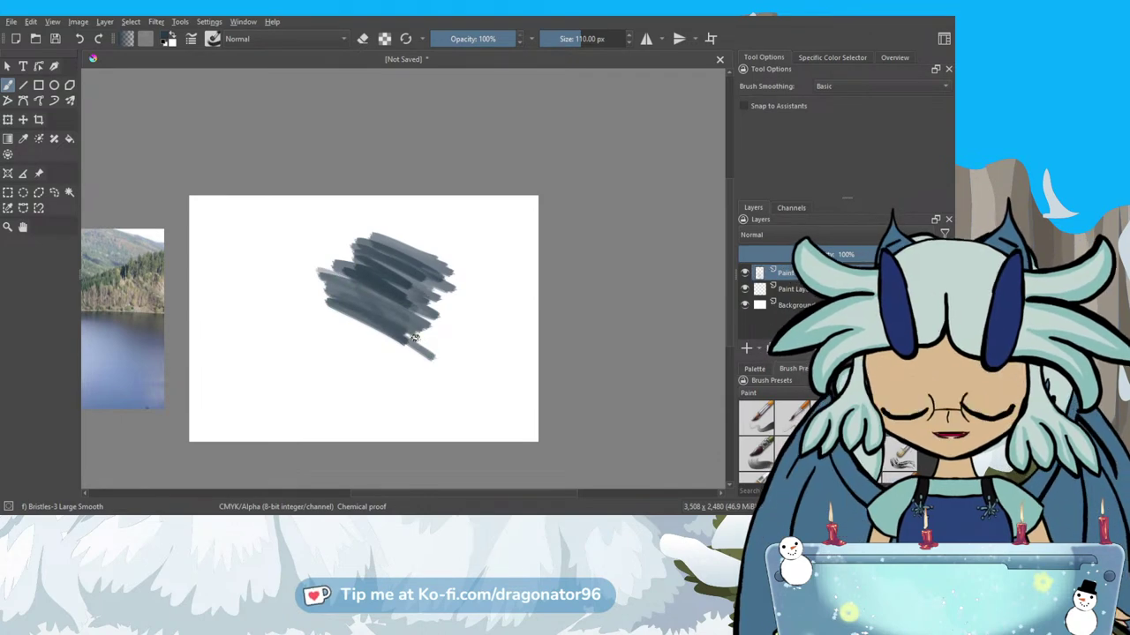
key(ctrl+z)
key(ctrl+z)
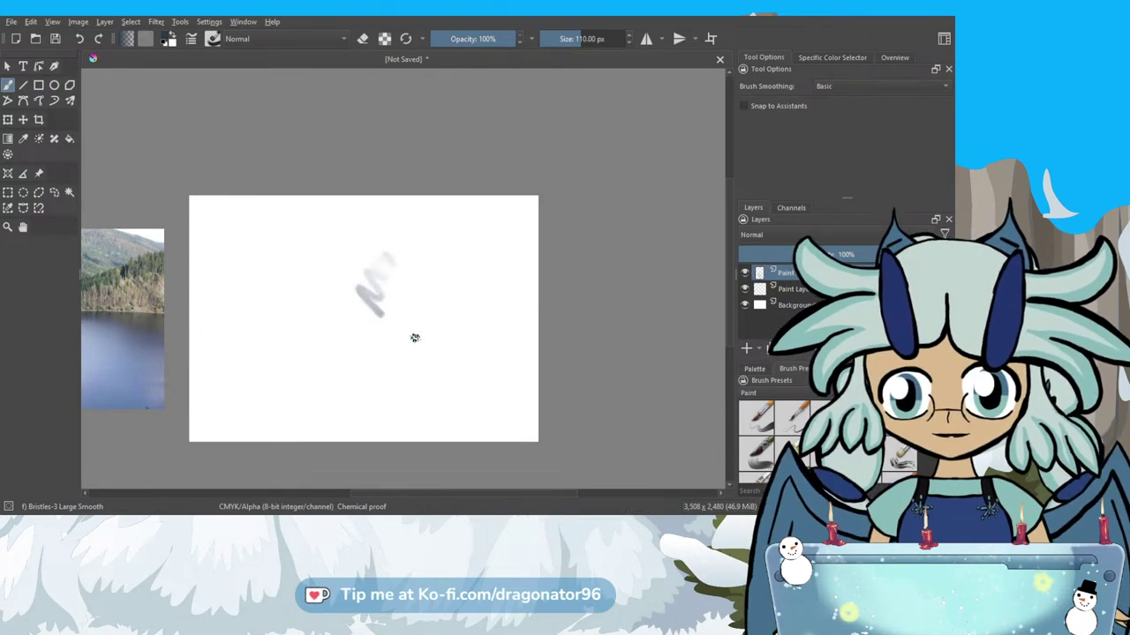
scroll(372, 495, left, 3)
key(ctrl+z)
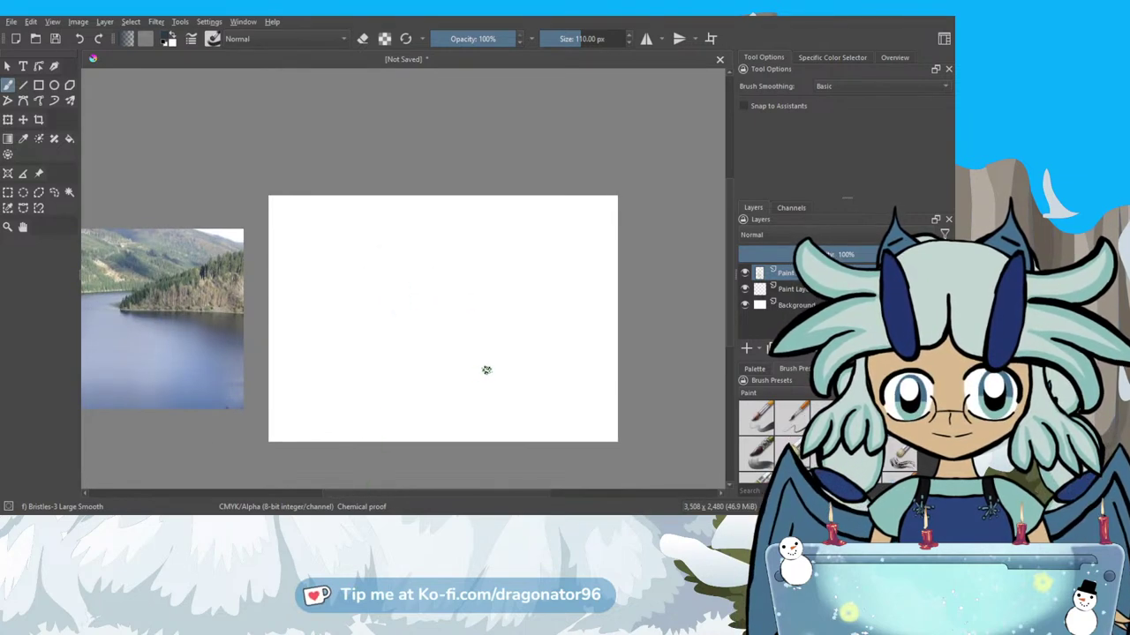
On the lower paint layer, choose a dark brownish grey and roughly sketch the headland's sloping treeline and flat shoreline from the canvas's right edge.
scroll(482, 388, down, 1)
scroll(441, 493, right, 1)
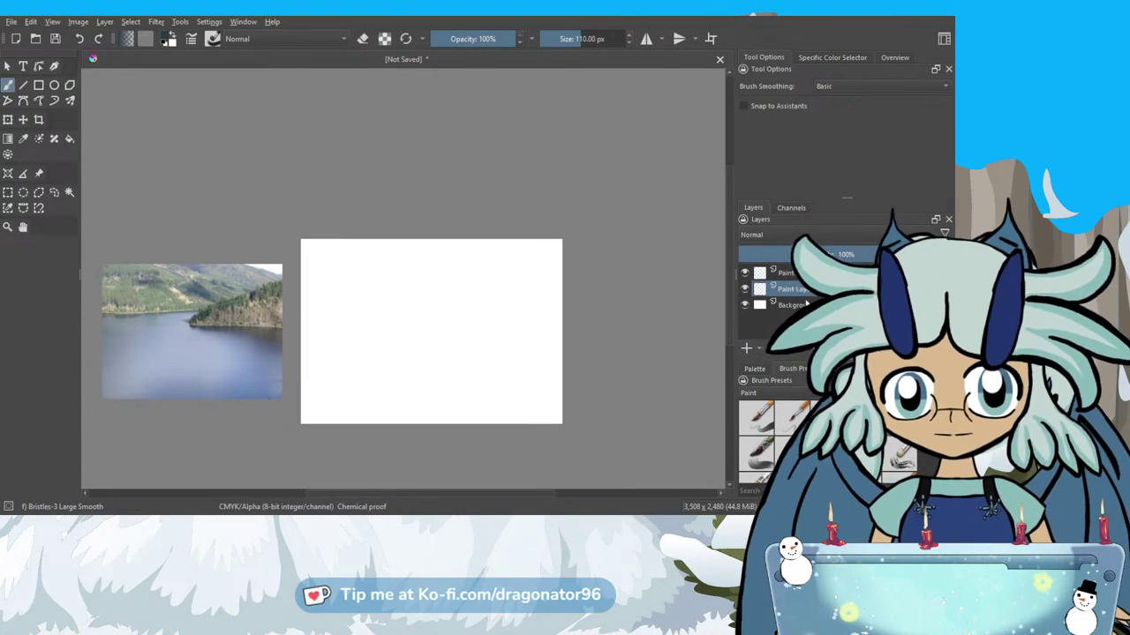
click(754, 368)
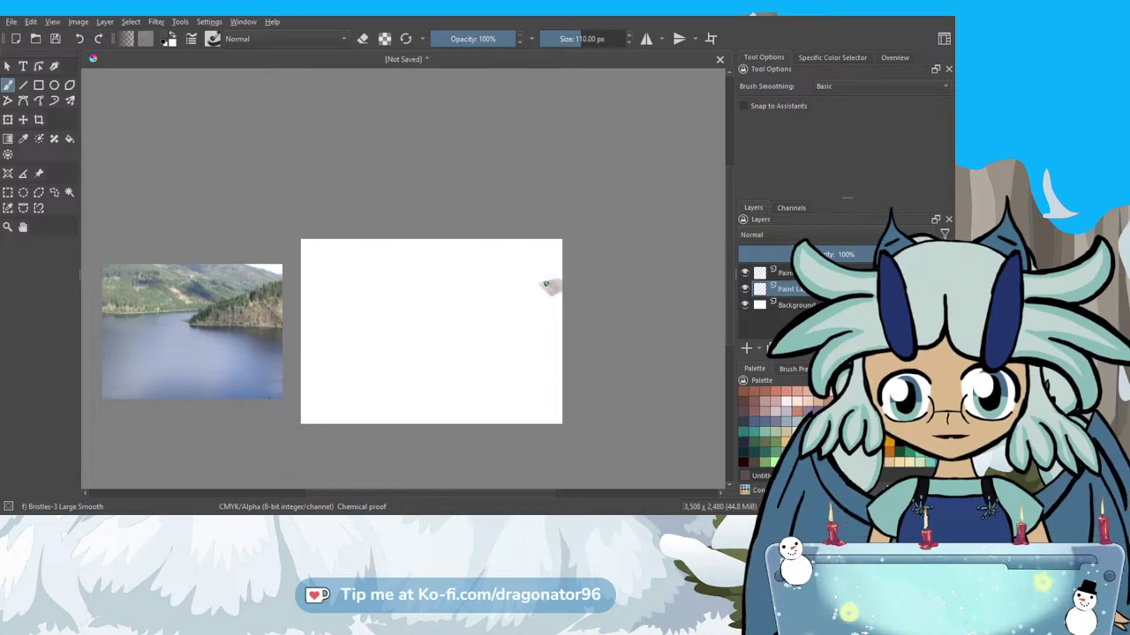
drag(532, 293, 503, 295)
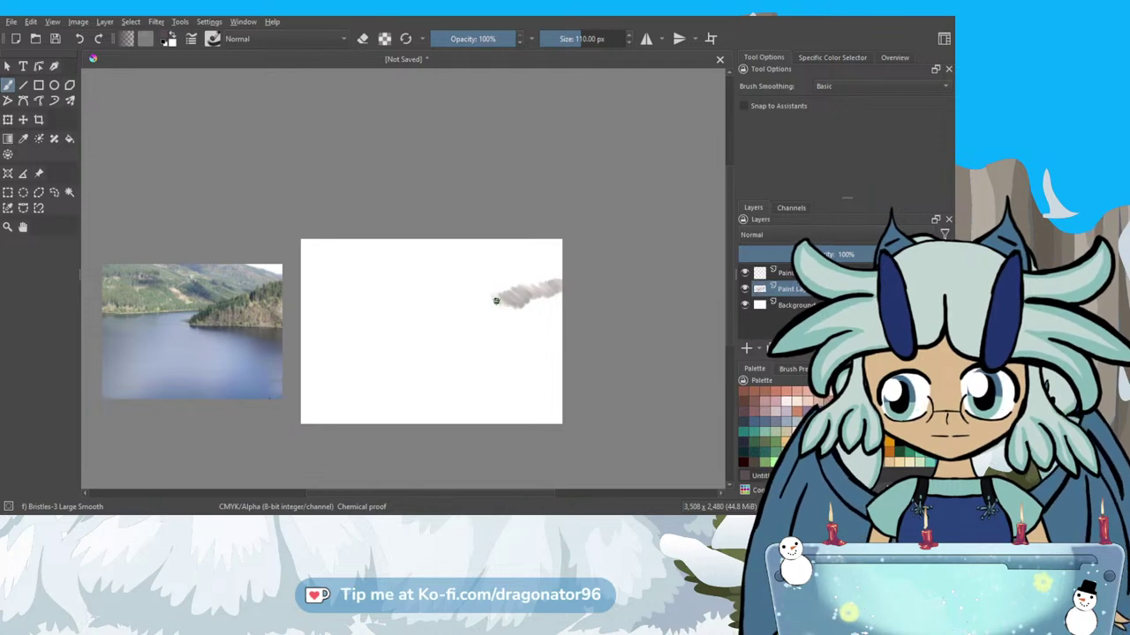
drag(496, 307, 454, 312)
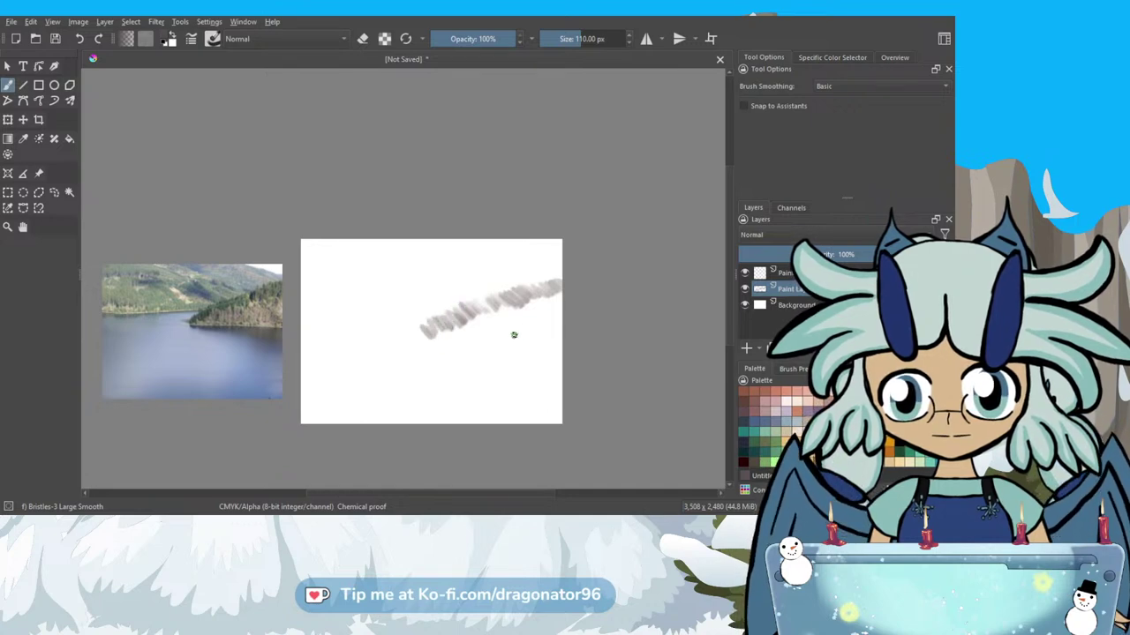
drag(560, 347, 521, 345)
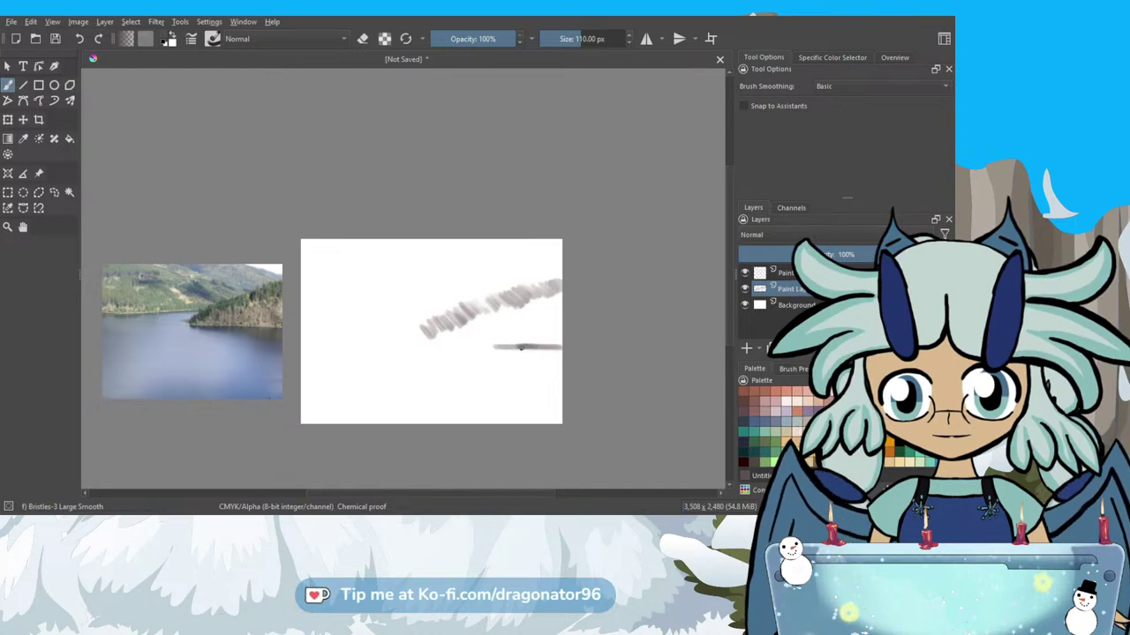
drag(477, 348, 423, 340)
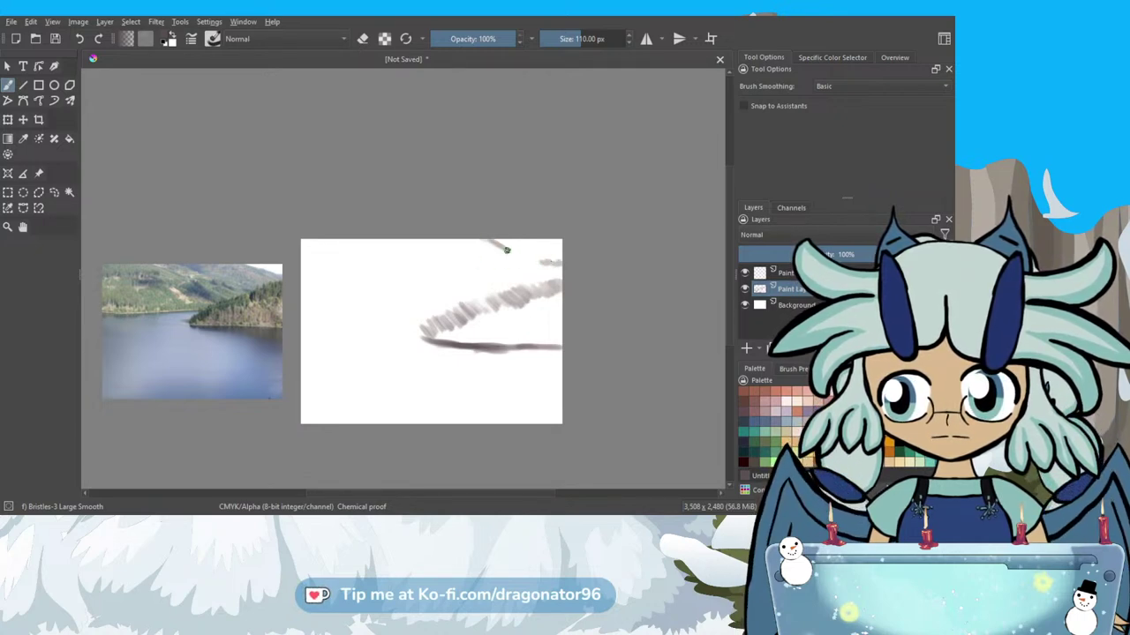
Sketch two background hill slopes running diagonally down from the canvas's upper edge toward the headland.
mouse_move(498, 250)
mouse_down()
mouse_move(491, 243)
mouse_move(543, 270)
mouse_up()
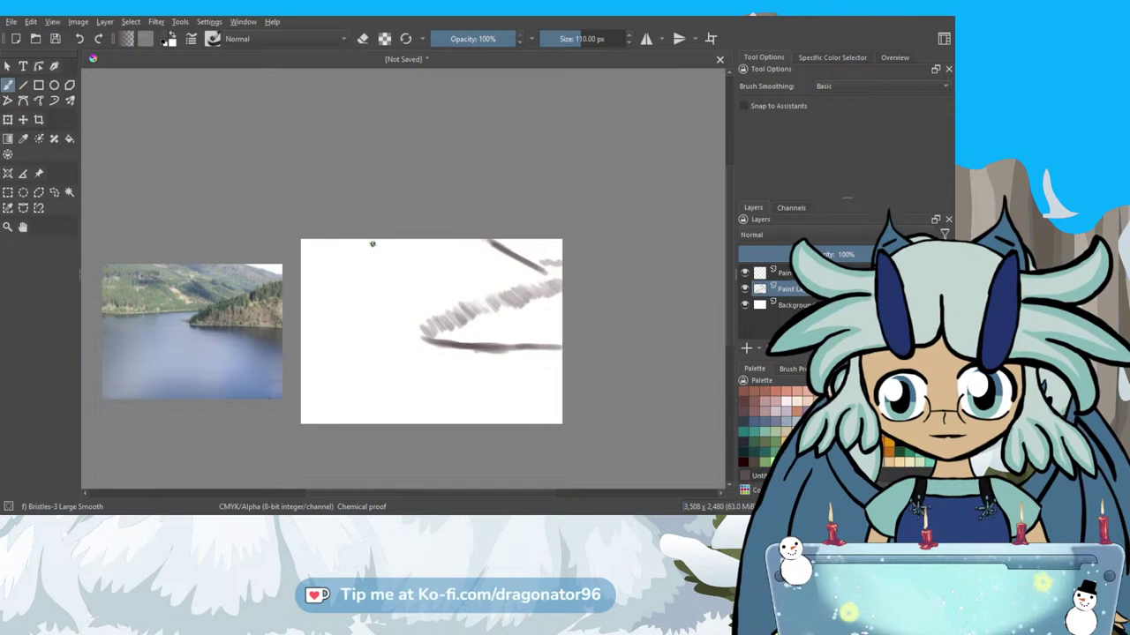
mouse_move(377, 246)
mouse_down()
mouse_move(395, 253)
mouse_move(383, 253)
mouse_up()
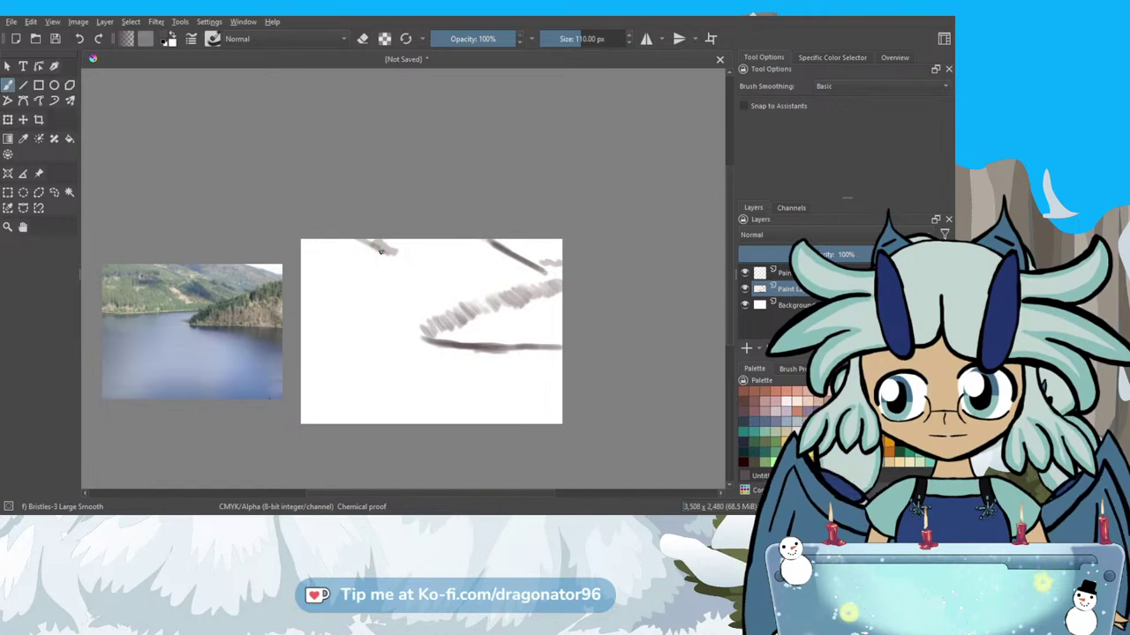
drag(411, 271, 444, 303)
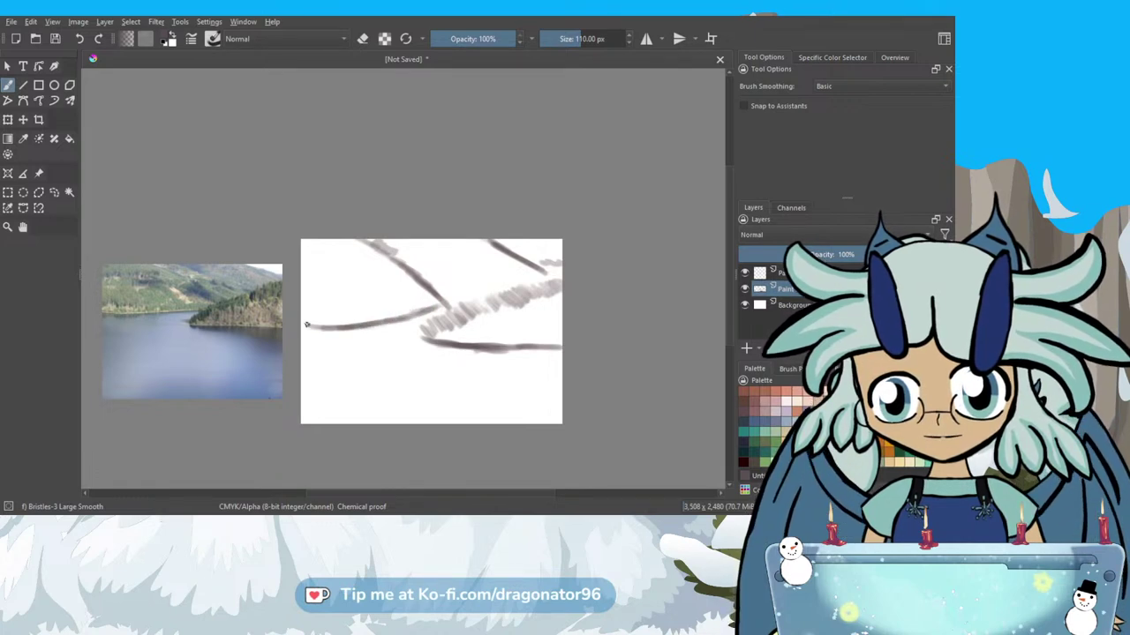
Paint the far shoreline across the canvas's left half and darken the headland's treeline and shoreline with further strokes.
drag(300, 326, 441, 306)
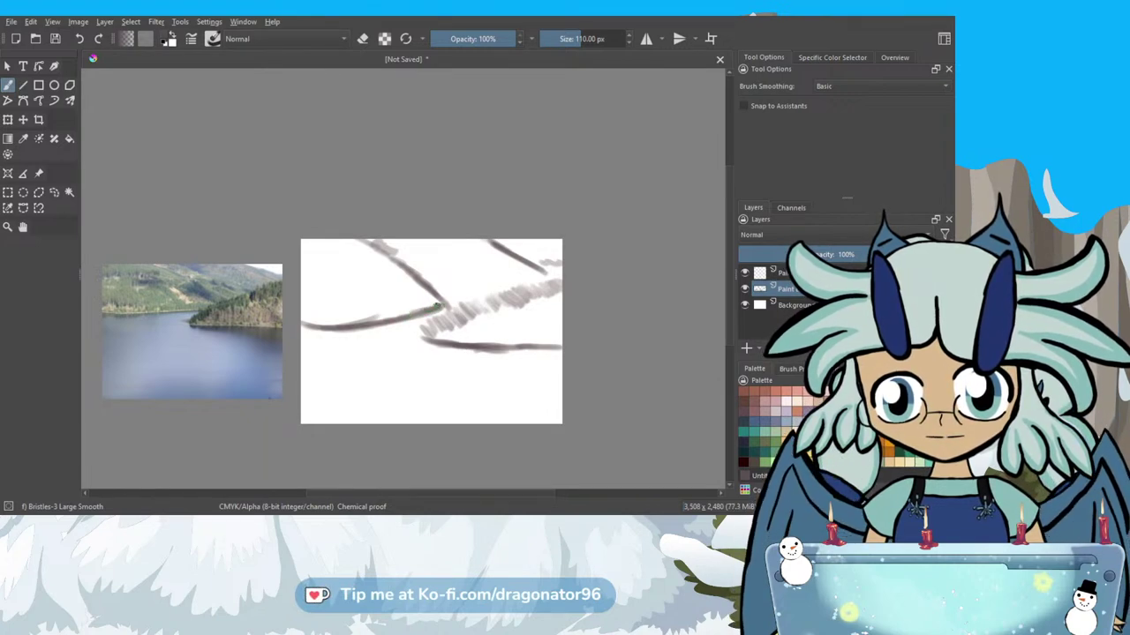
drag(389, 320, 436, 308)
mouse_move(351, 326)
mouse_down()
mouse_move(302, 326)
mouse_move(413, 311)
mouse_up()
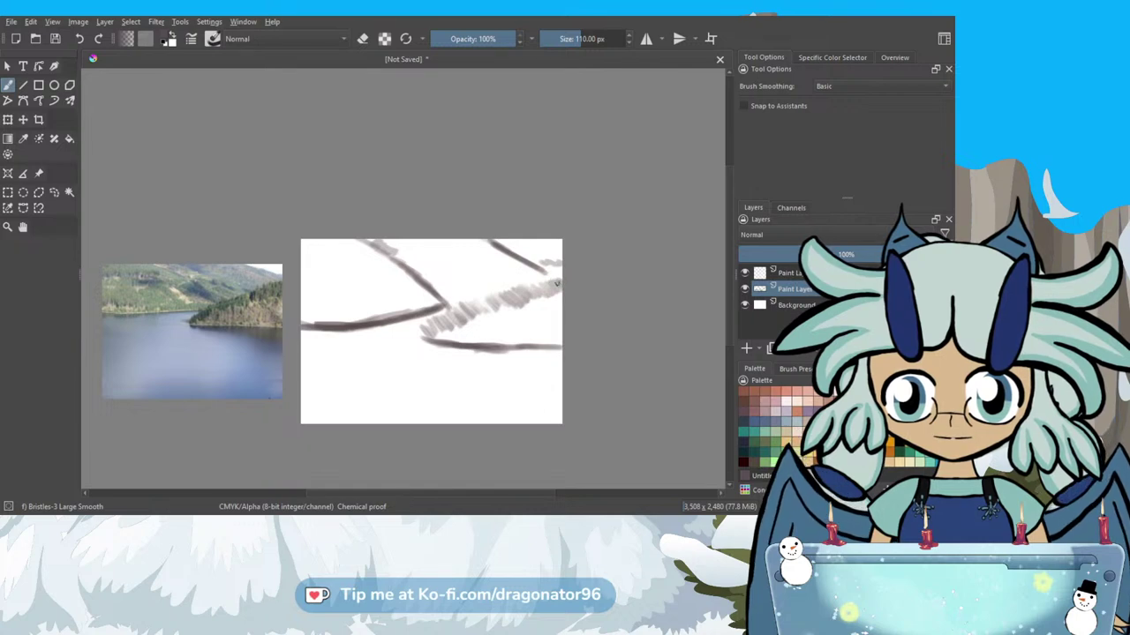
drag(545, 287, 524, 299)
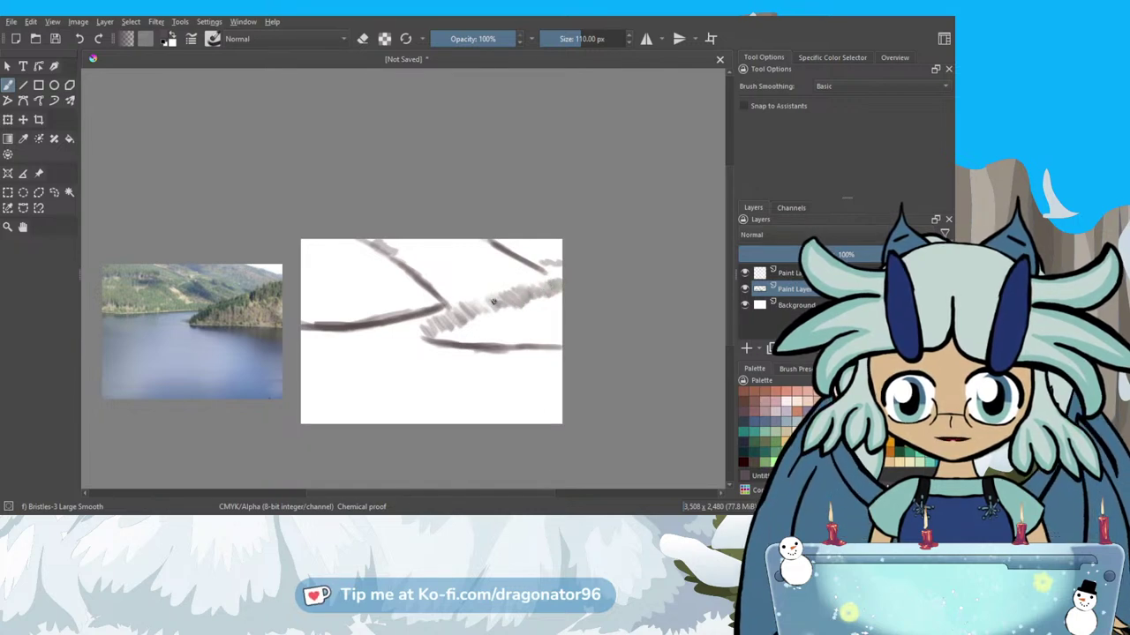
mouse_move(469, 315)
mouse_down()
mouse_move(420, 334)
mouse_move(560, 345)
mouse_up()
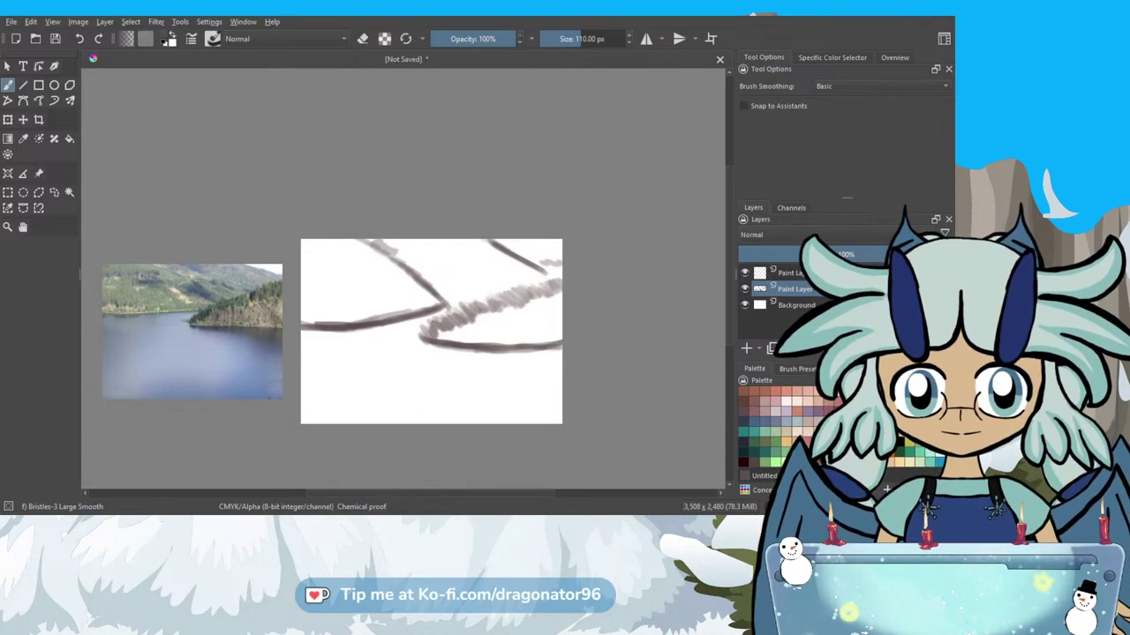
Make the upper paint layer active and choose the Basic-5 Size ink brush in black.
click(800, 277)
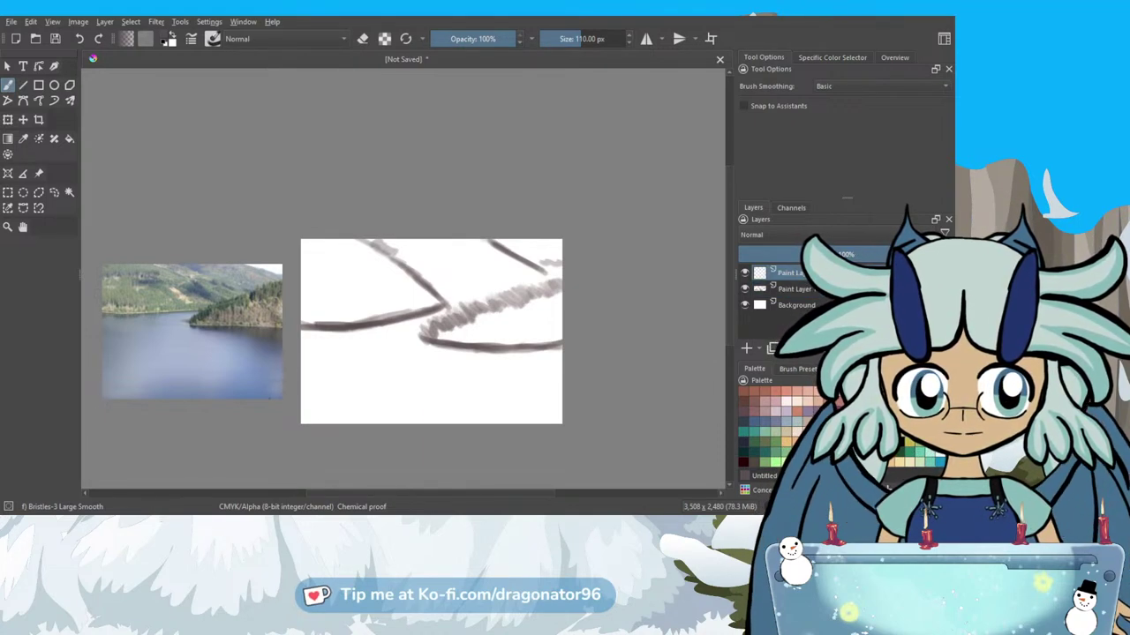
click(799, 369)
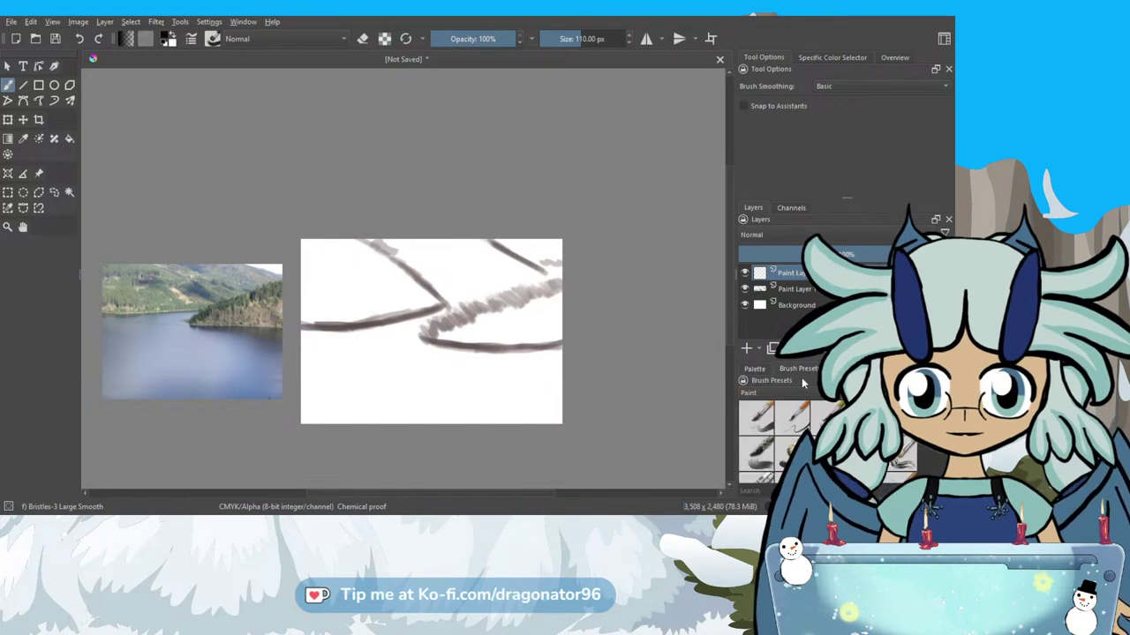
click(796, 392)
click(787, 374)
click(794, 417)
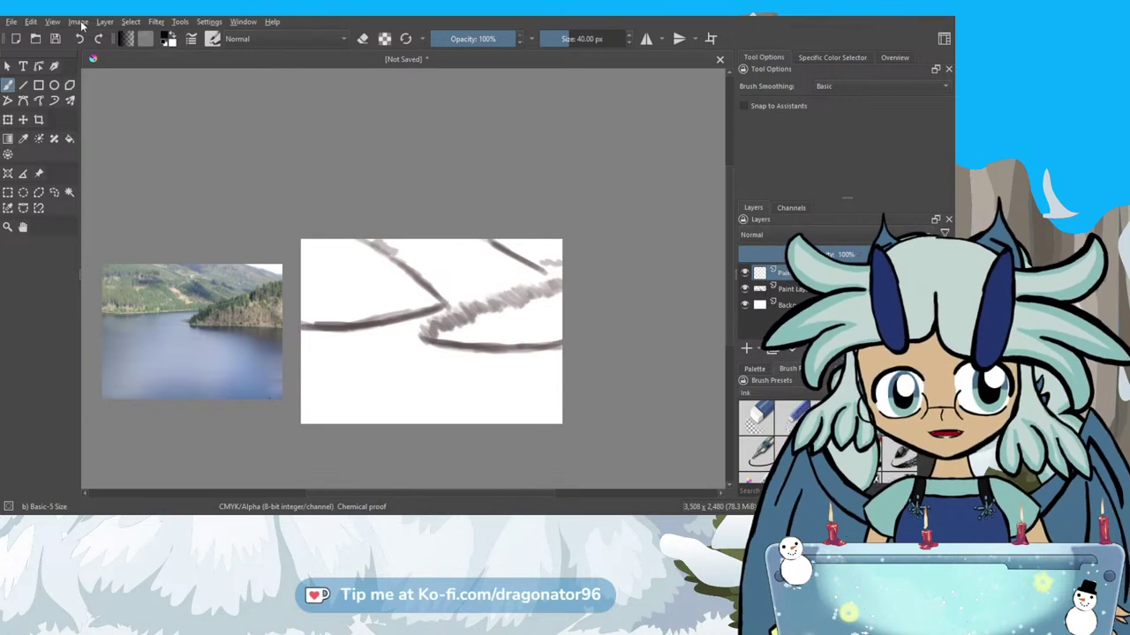
Set the brush smoothing of the Freehand Brush tool to Stabilizer.
click(829, 57)
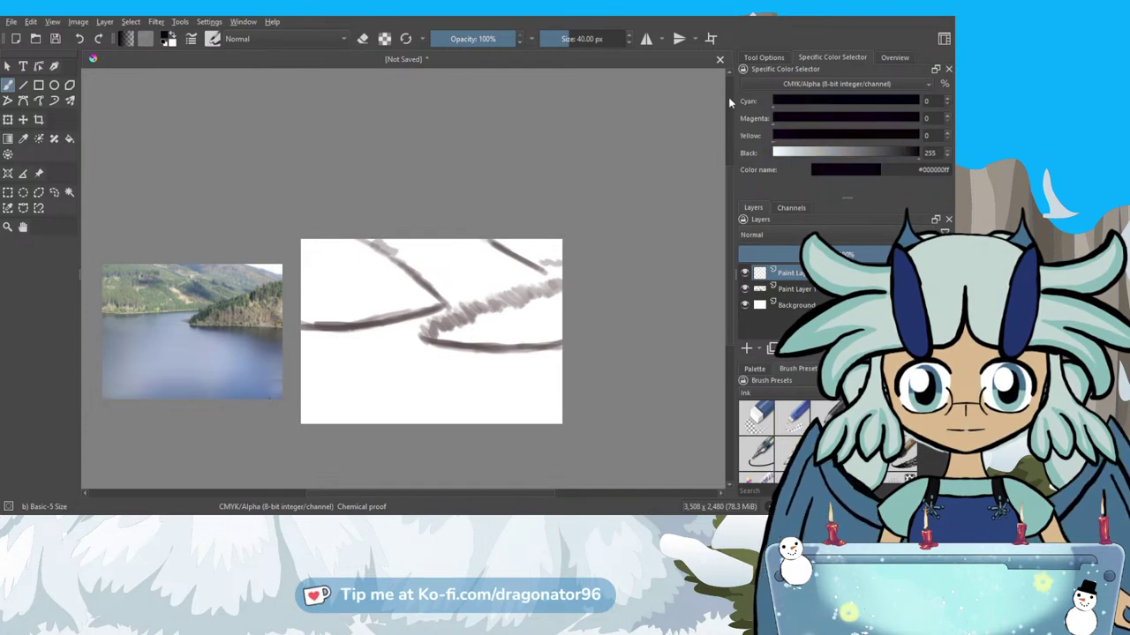
click(761, 57)
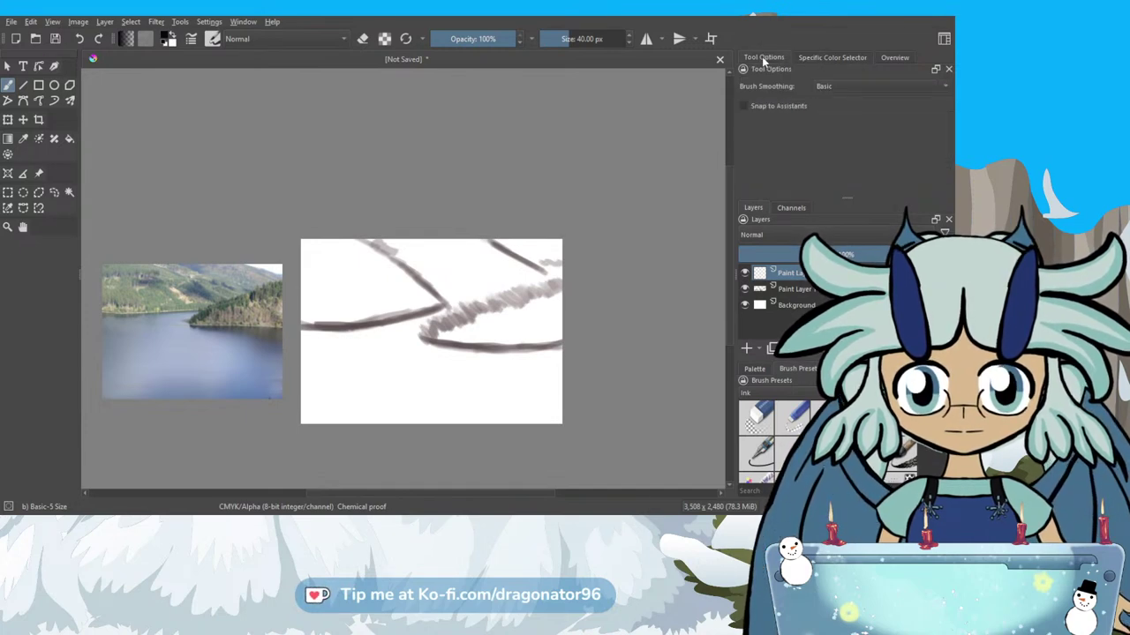
click(834, 103)
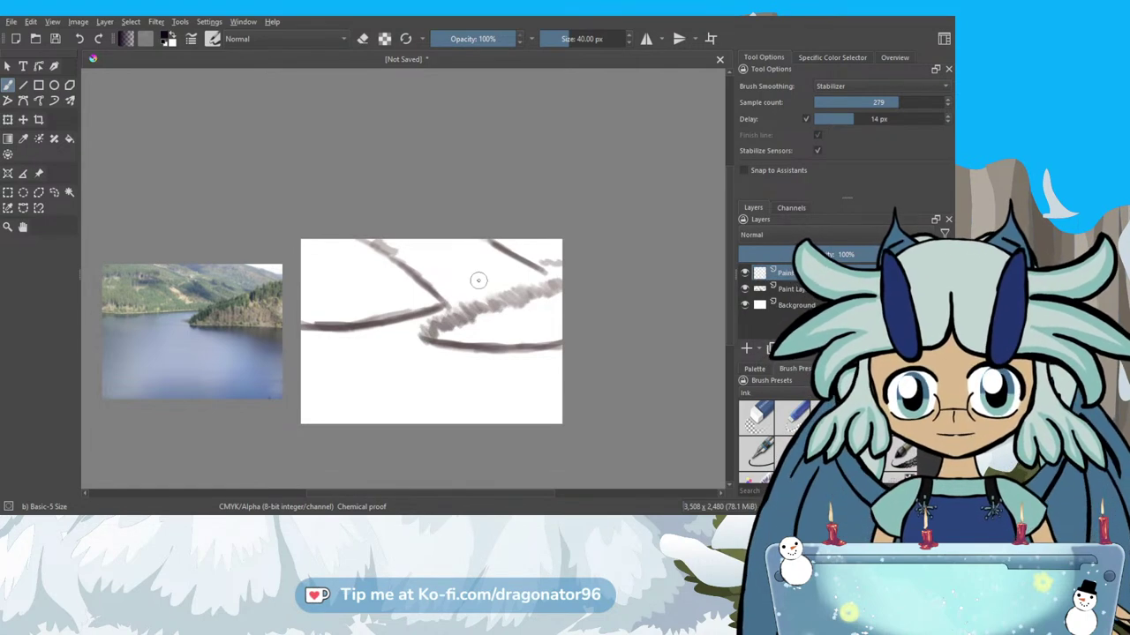
scroll(481, 287, down, 2)
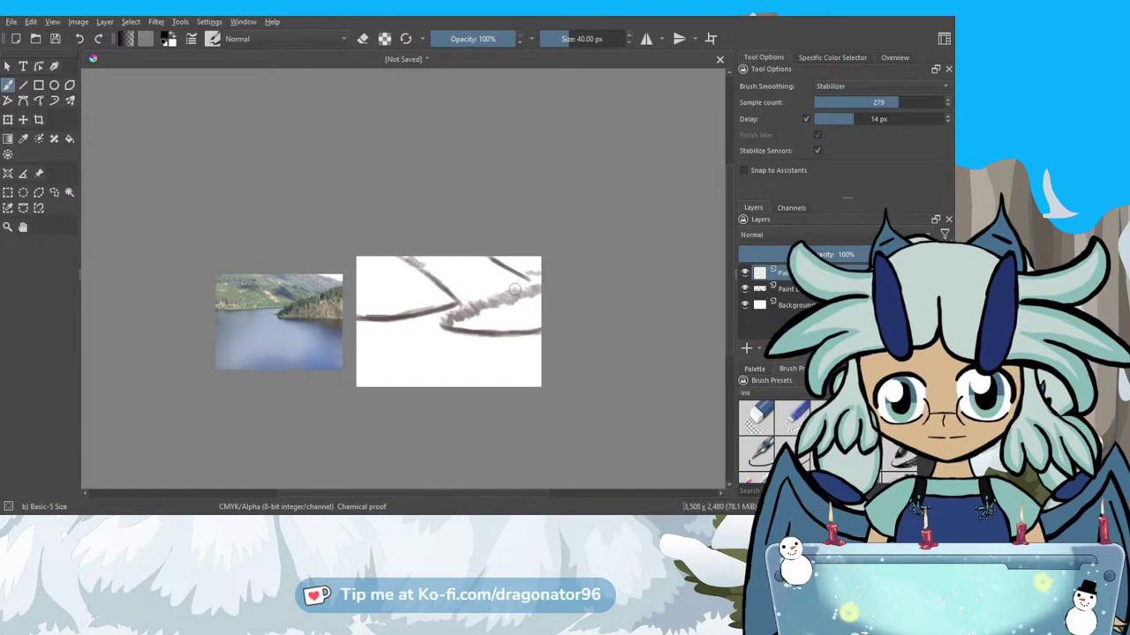
scroll(527, 293, down, 2)
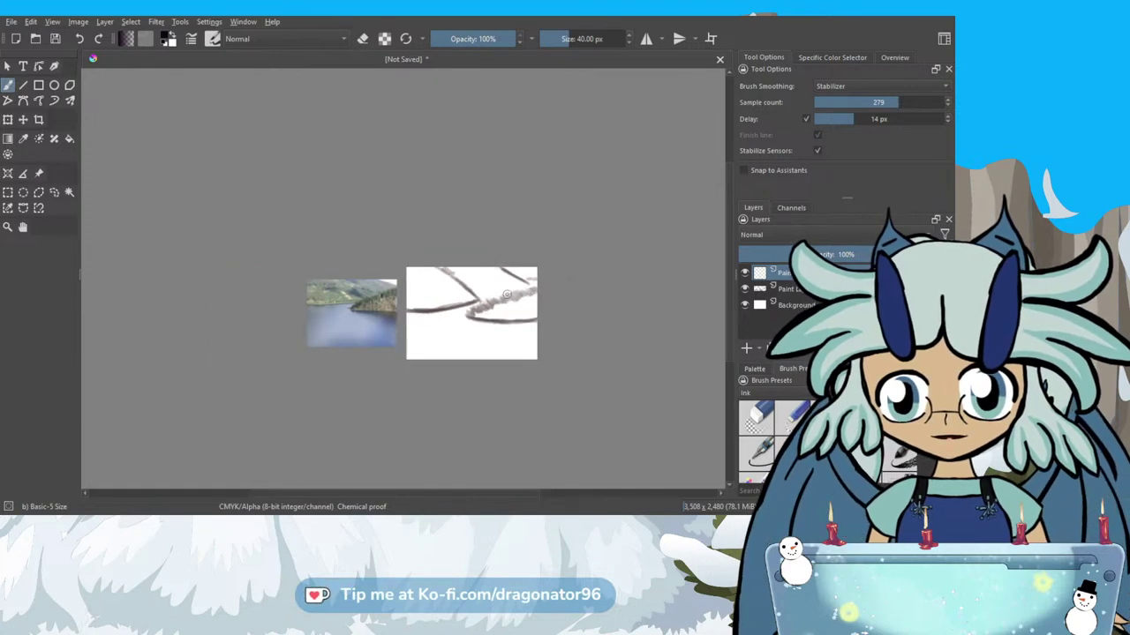
scroll(883, 86, up, 1)
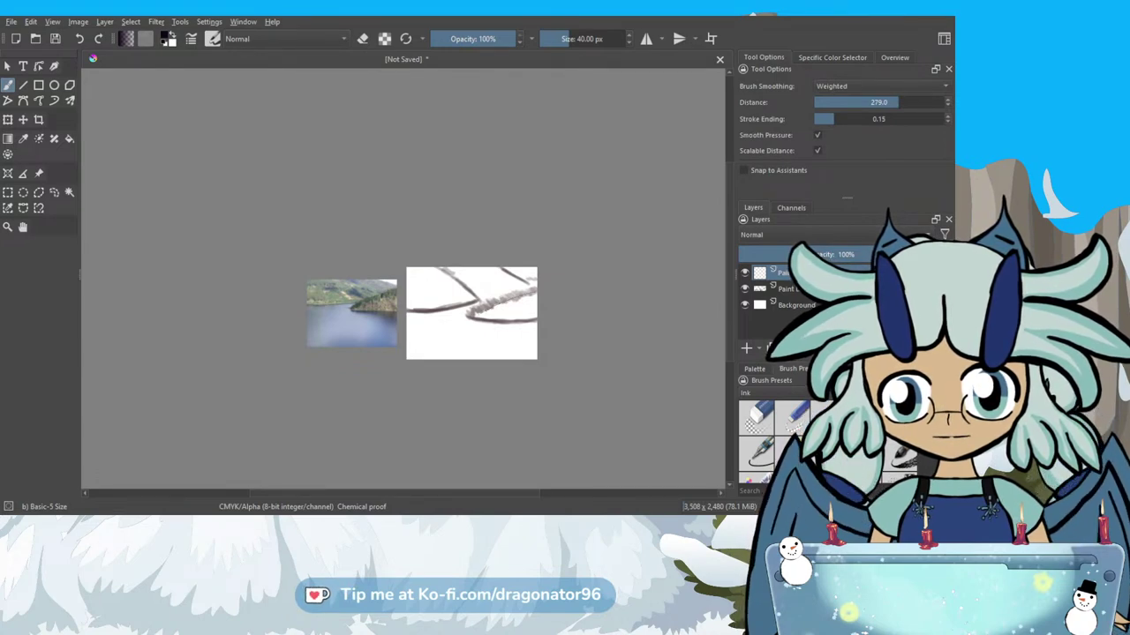
scroll(499, 295, up, 6)
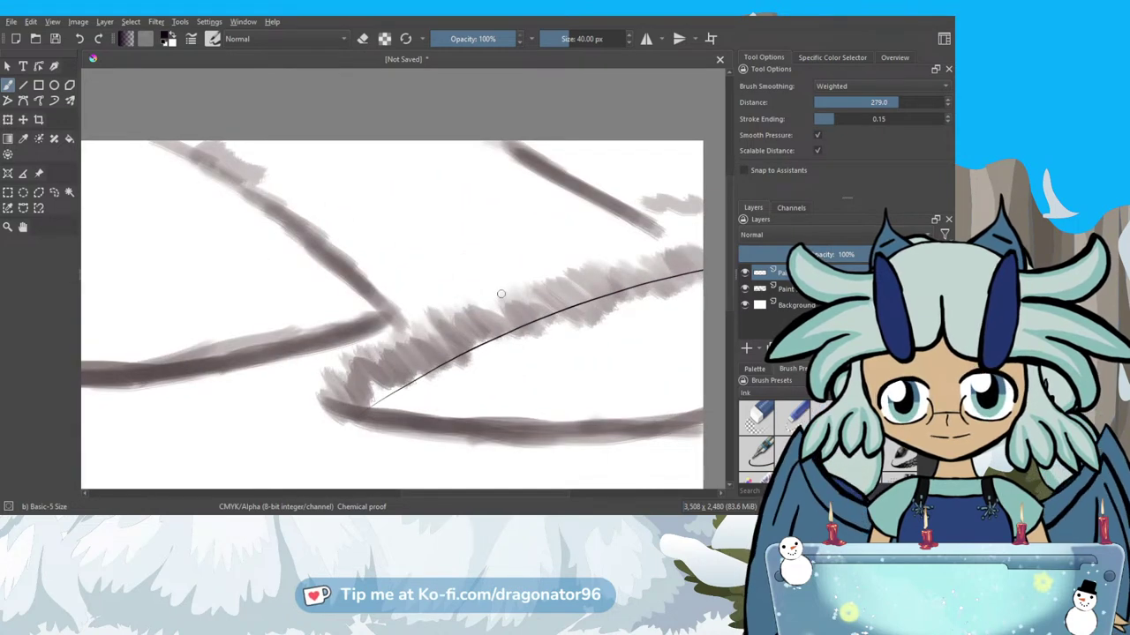
key(ctrl+z)
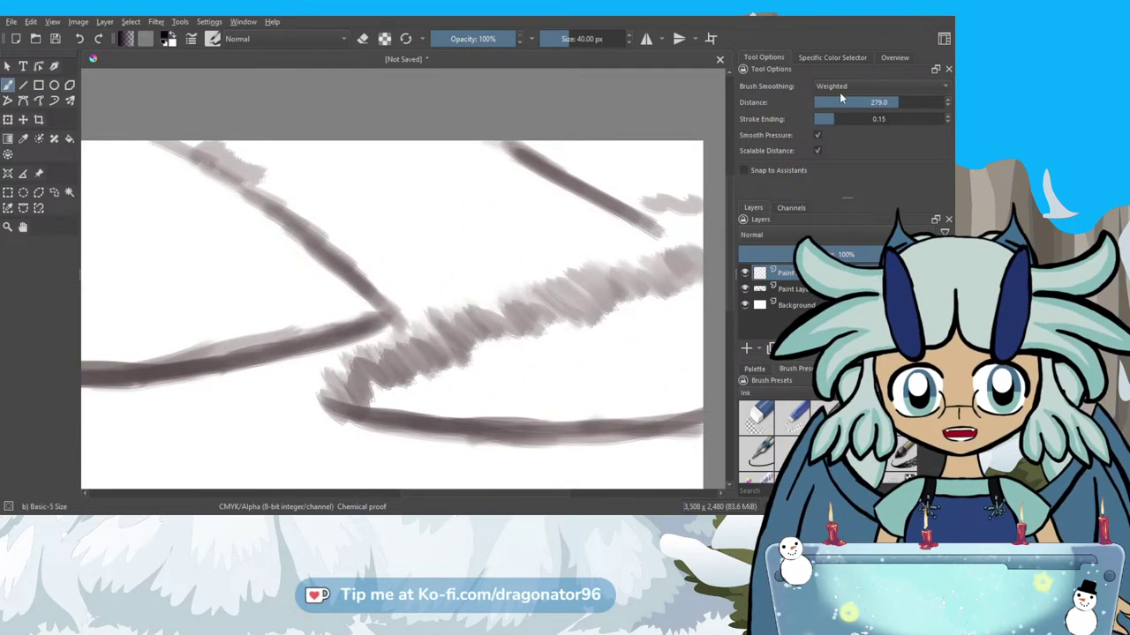
click(831, 85)
click(831, 99)
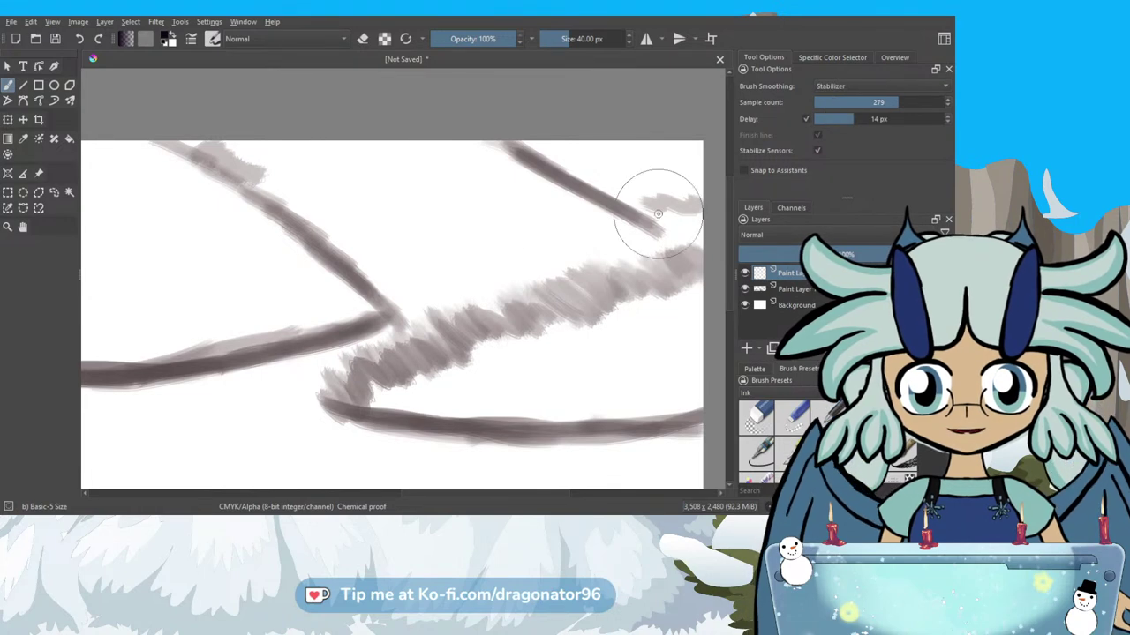
scroll(539, 257, down, 2)
scroll(539, 256, down, 2)
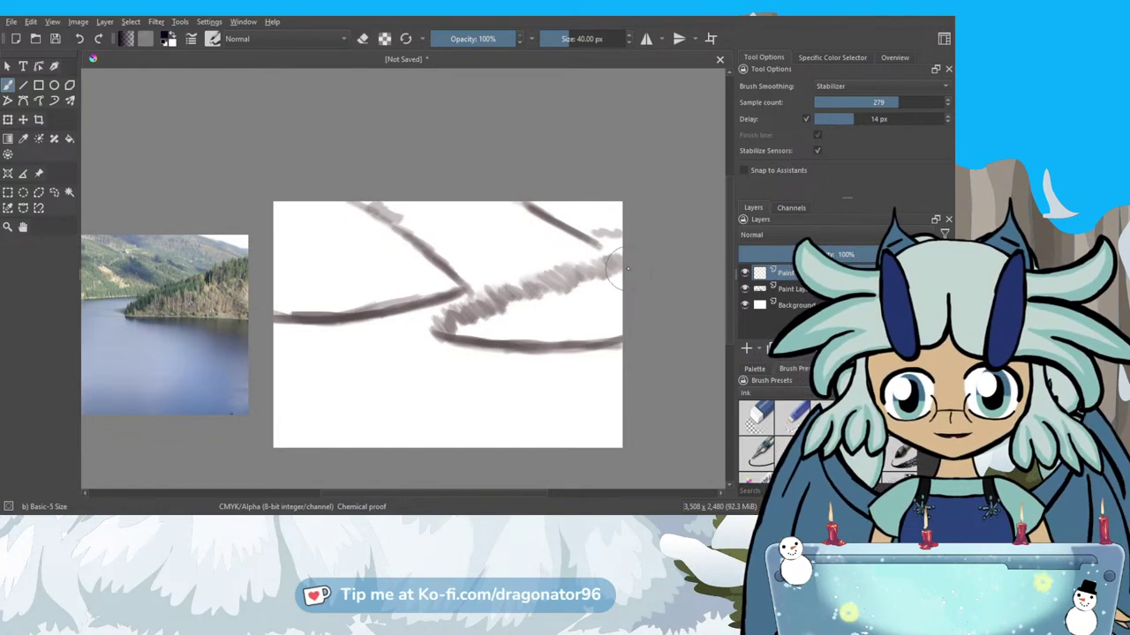
drag(599, 275, 450, 326)
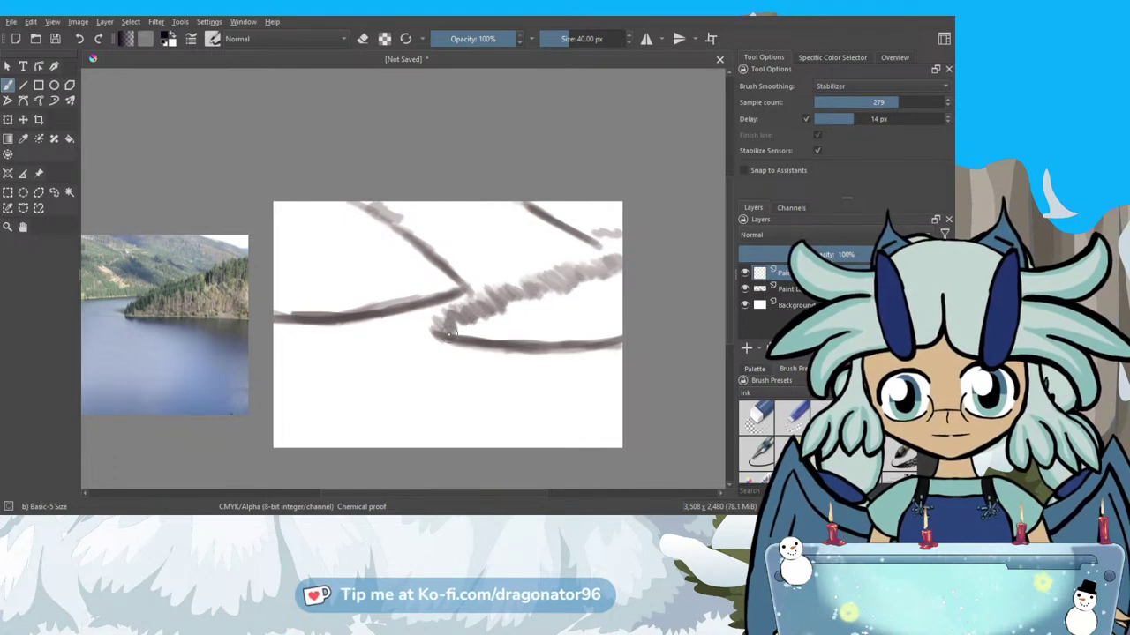
drag(493, 319, 657, 242)
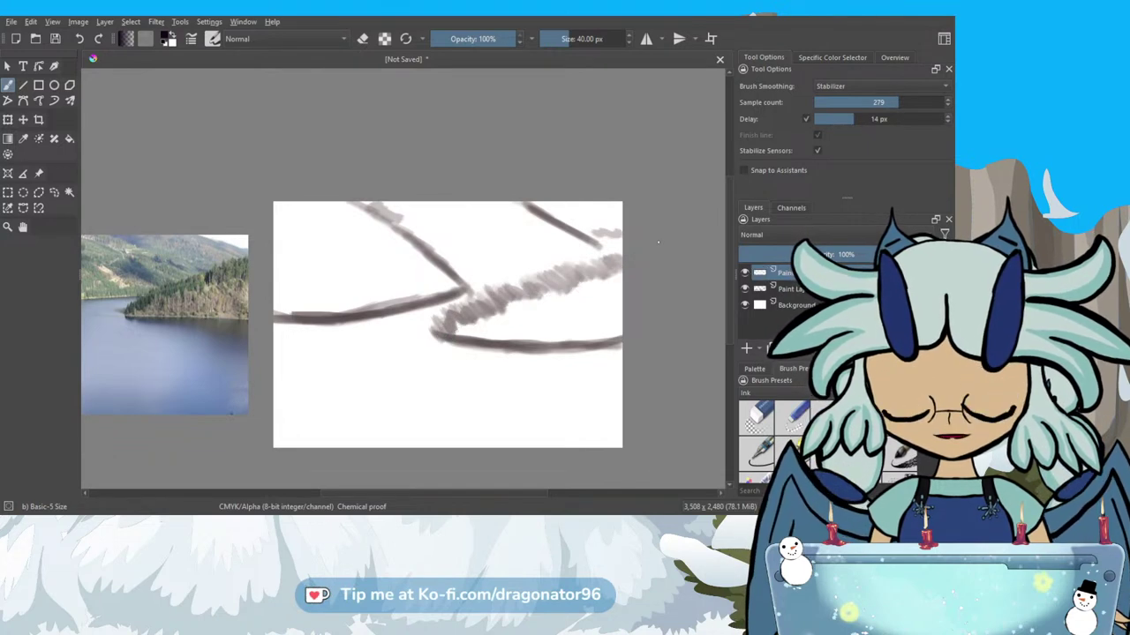
Rotate the canvas clockwise and ink the headland's upper ground line and shoreline in black, checking them with the sketch layer briefly hidden.
key(6)
key(5)
key(6)
key(6)
key(6)
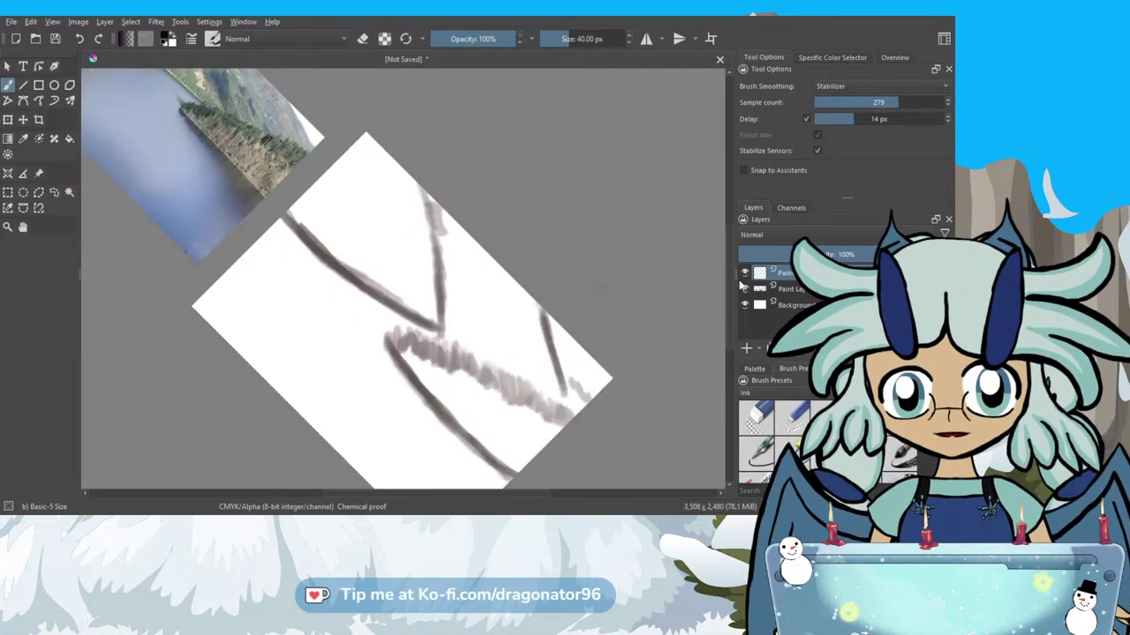
scroll(587, 298, down, 3)
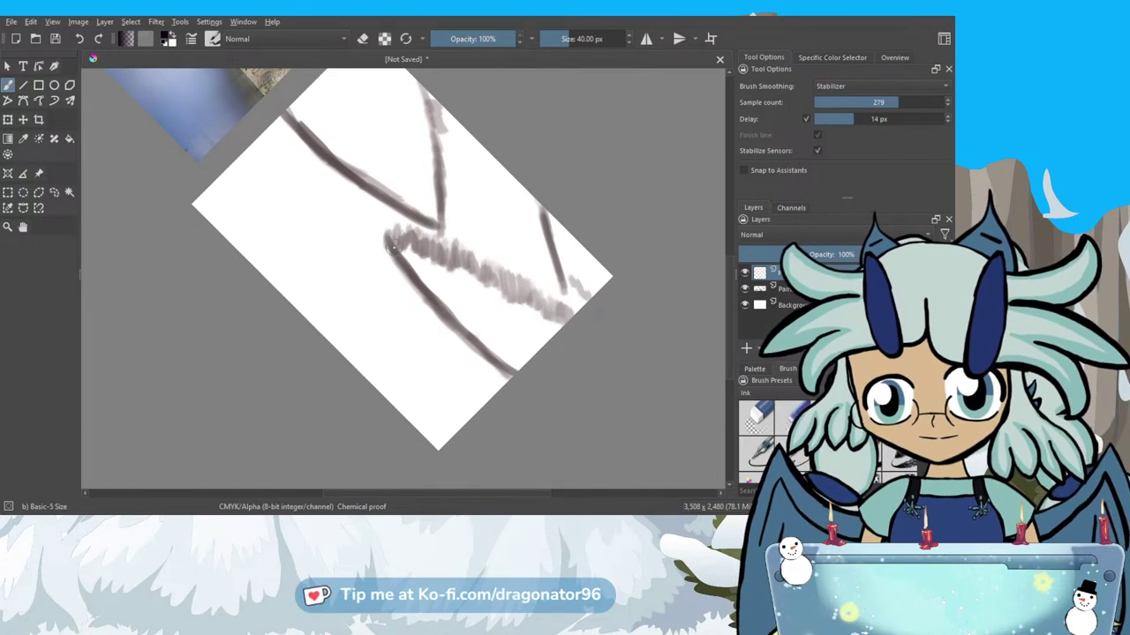
mouse_move(406, 252)
mouse_down()
mouse_move(552, 325)
mouse_move(582, 325)
mouse_up()
mouse_move(397, 254)
mouse_down()
mouse_move(490, 356)
mouse_move(525, 367)
mouse_up()
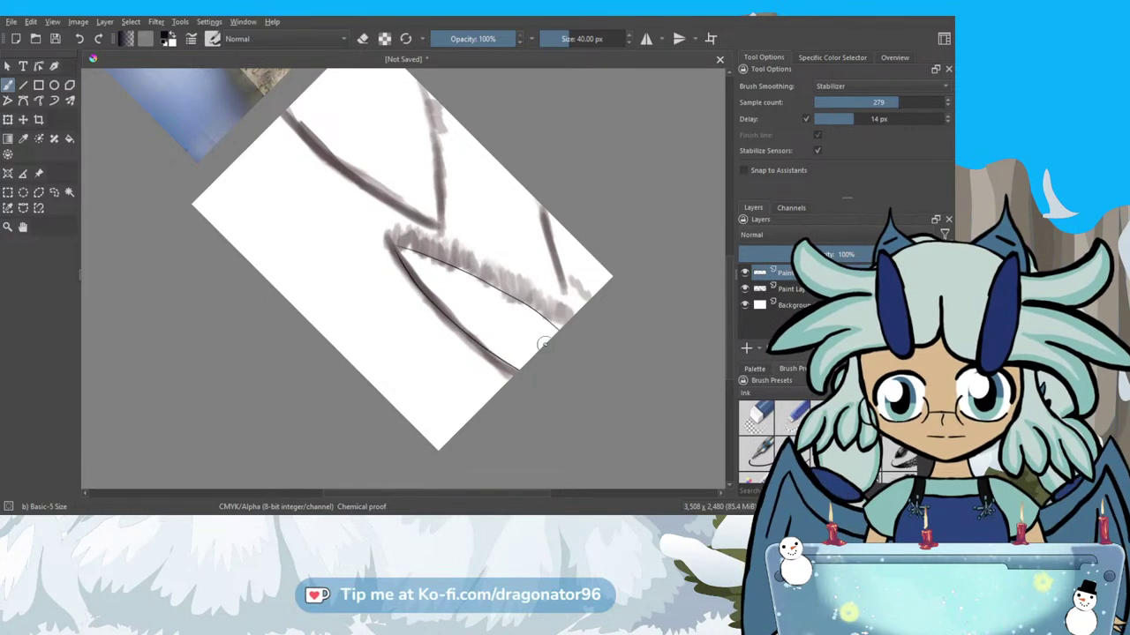
click(745, 289)
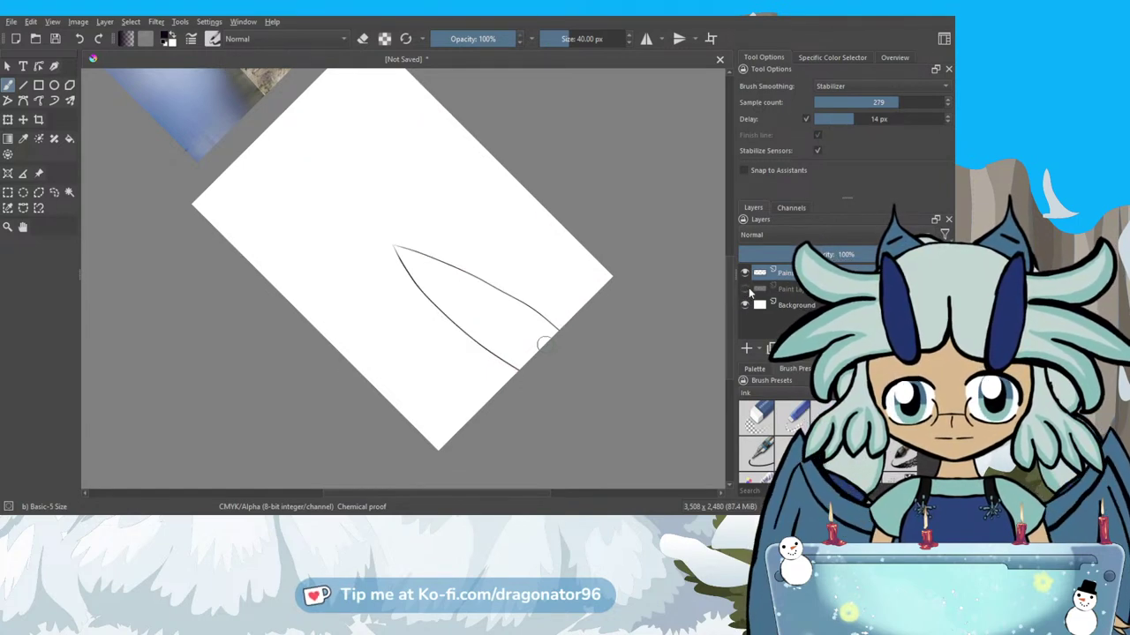
click(746, 289)
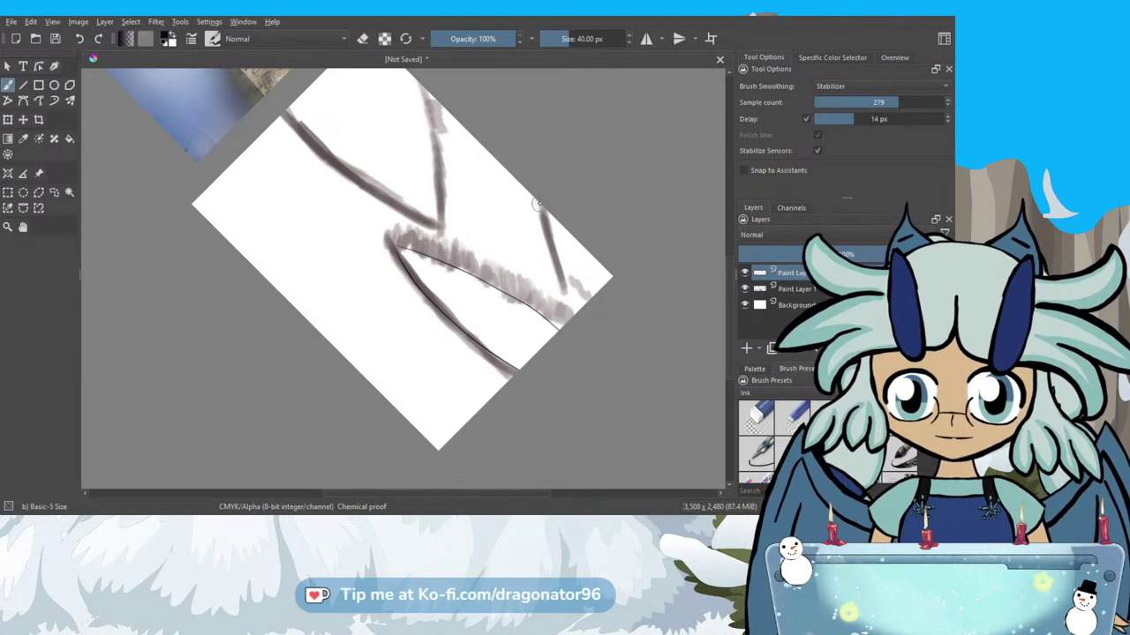
Ink the right background hill's slope and the short ridge line beside it.
drag(537, 203, 560, 311)
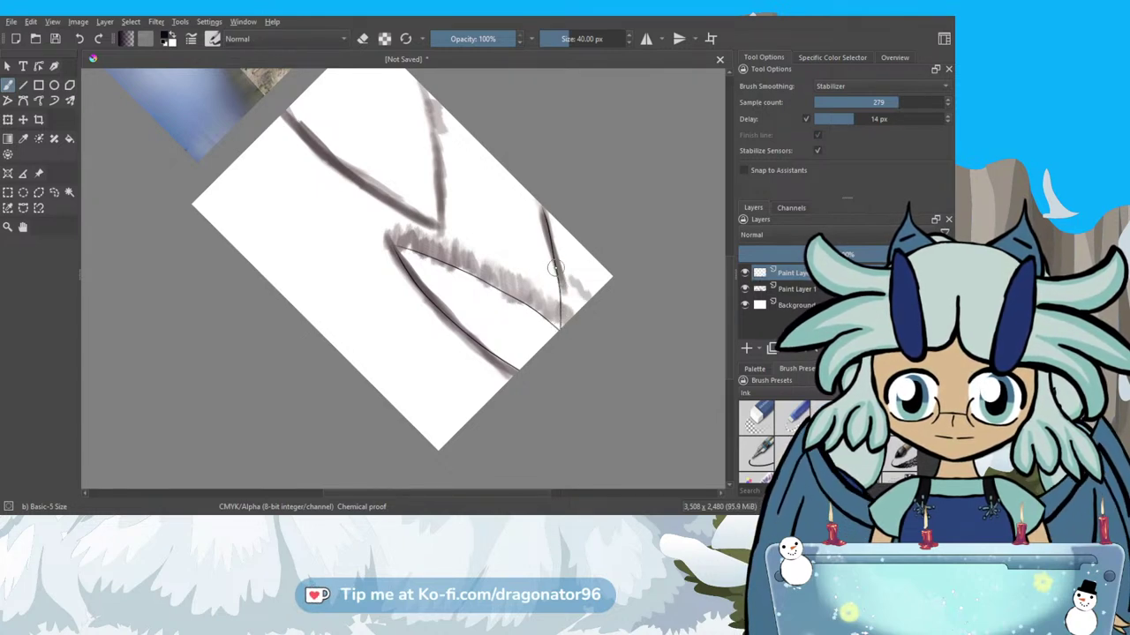
drag(558, 269, 607, 302)
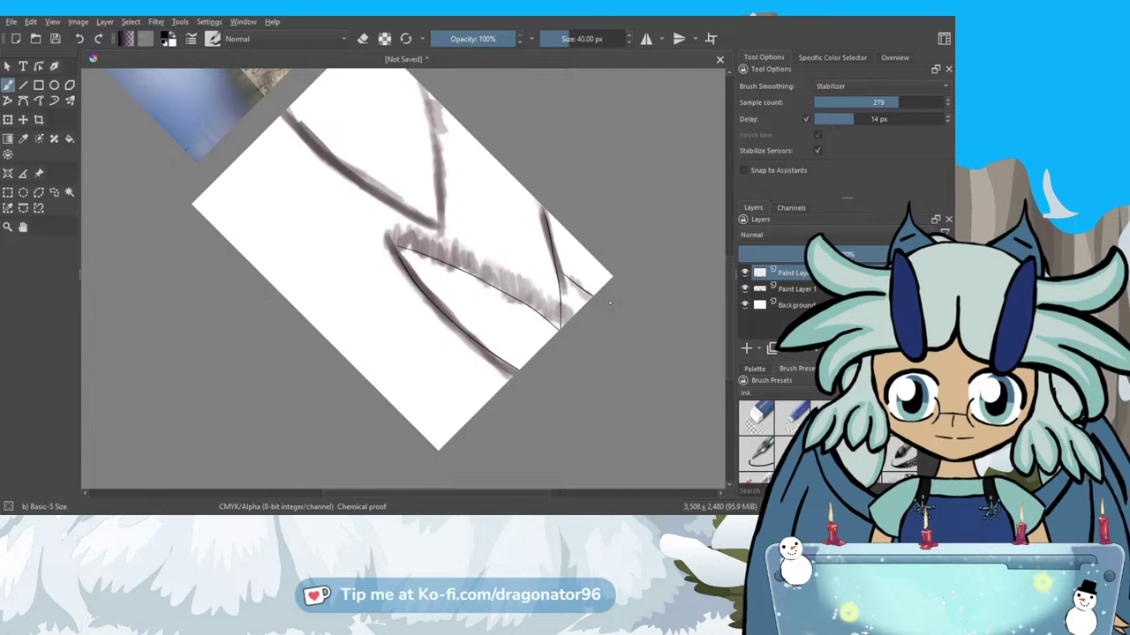
Ink the far shoreline and the left hill's slope in black, undoing the right hill's ink lines and redrawing the left slope.
key(4)
key(4)
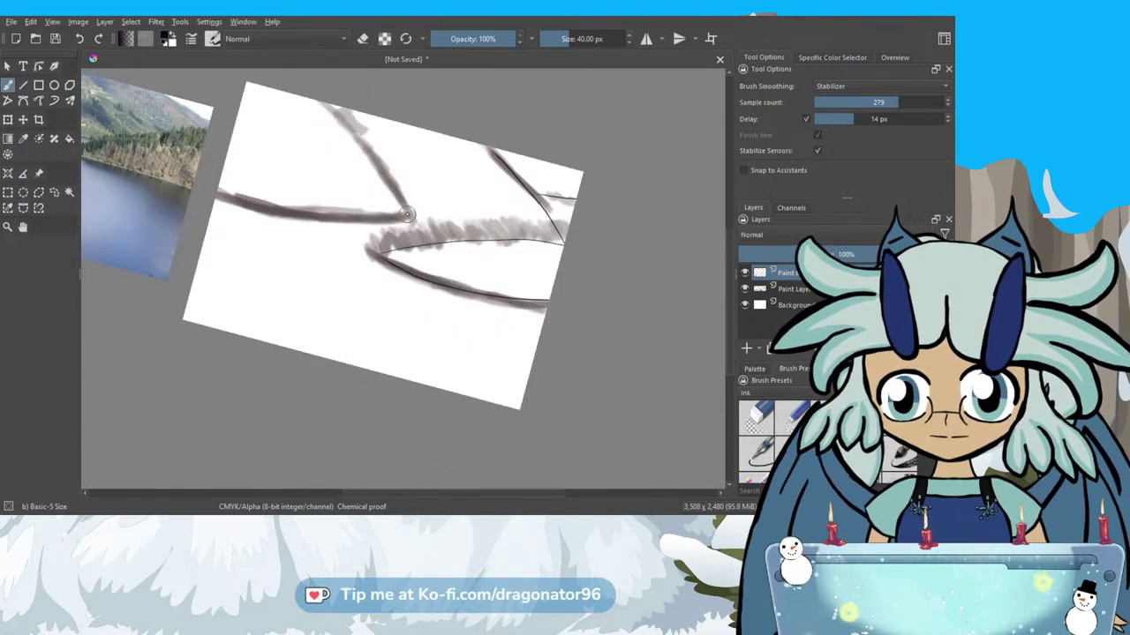
mouse_move(408, 213)
mouse_down()
mouse_move(264, 209)
mouse_move(196, 180)
mouse_up()
mouse_move(369, 219)
mouse_down()
mouse_move(407, 216)
mouse_move(333, 104)
mouse_up()
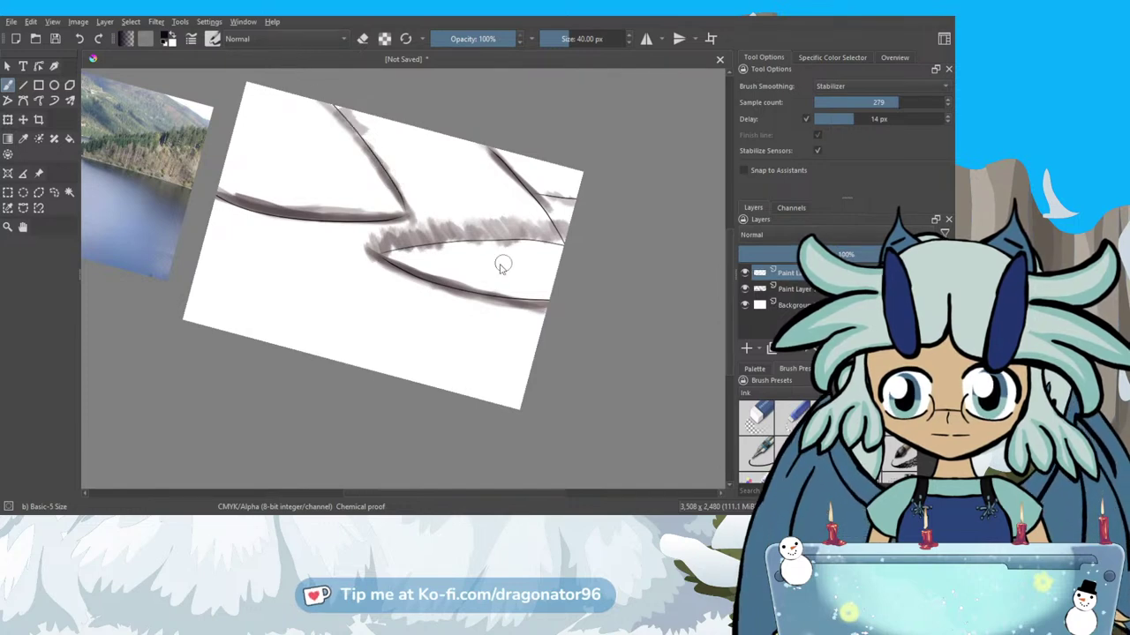
drag(494, 151, 548, 214)
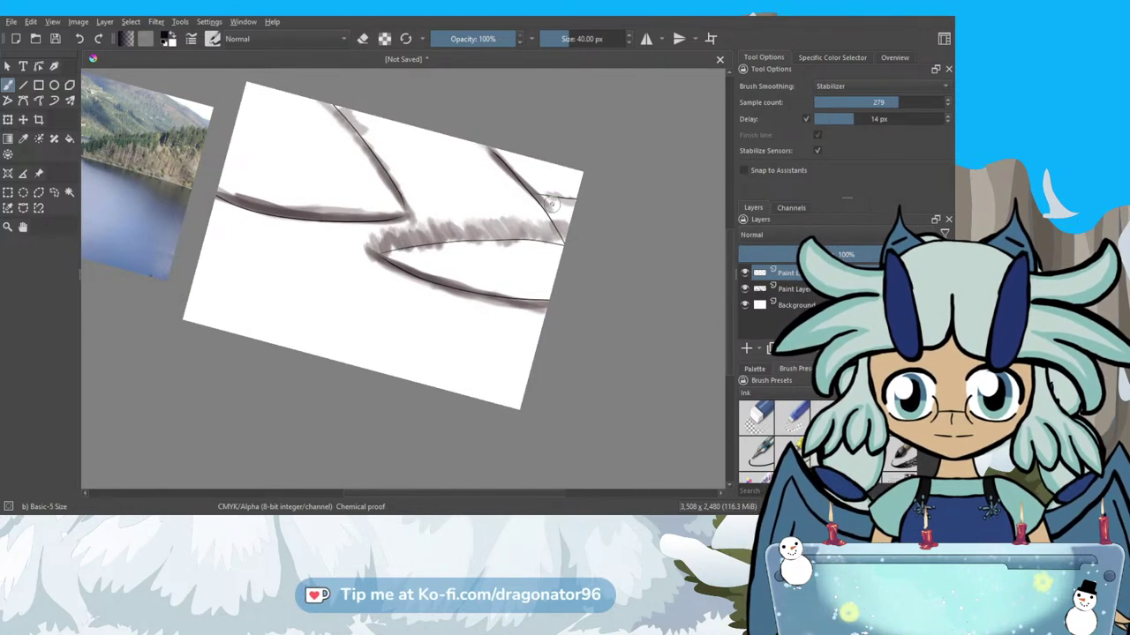
key(ctrl+z)
key(ctrl+z)
key(ctrl+z)
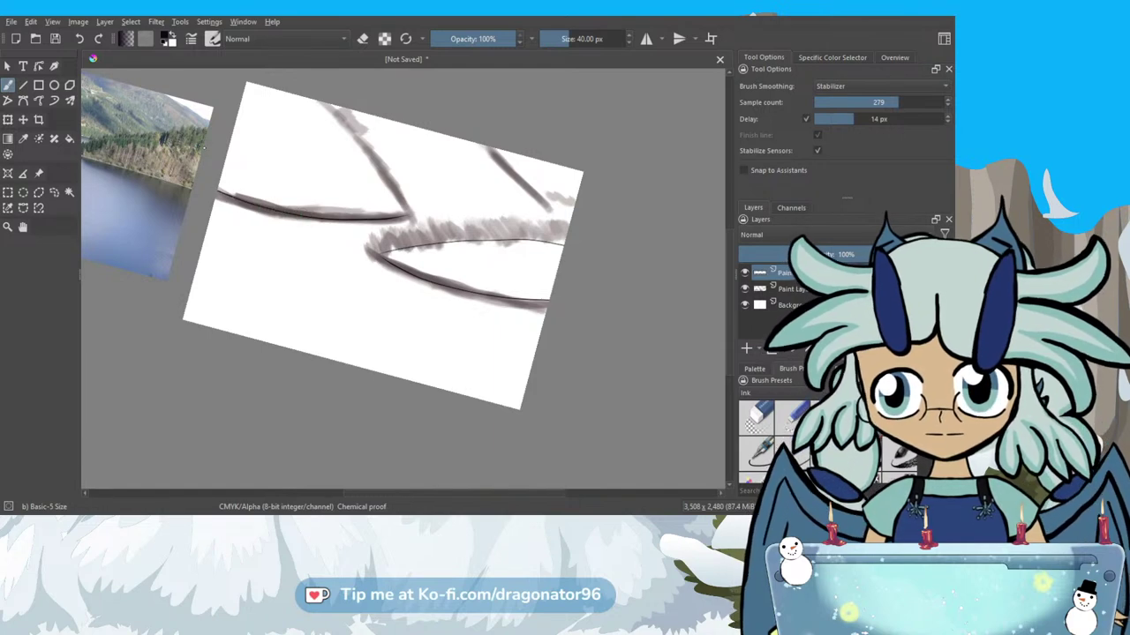
mouse_move(389, 198)
mouse_down()
mouse_move(409, 216)
mouse_move(383, 166)
mouse_move(325, 103)
mouse_up()
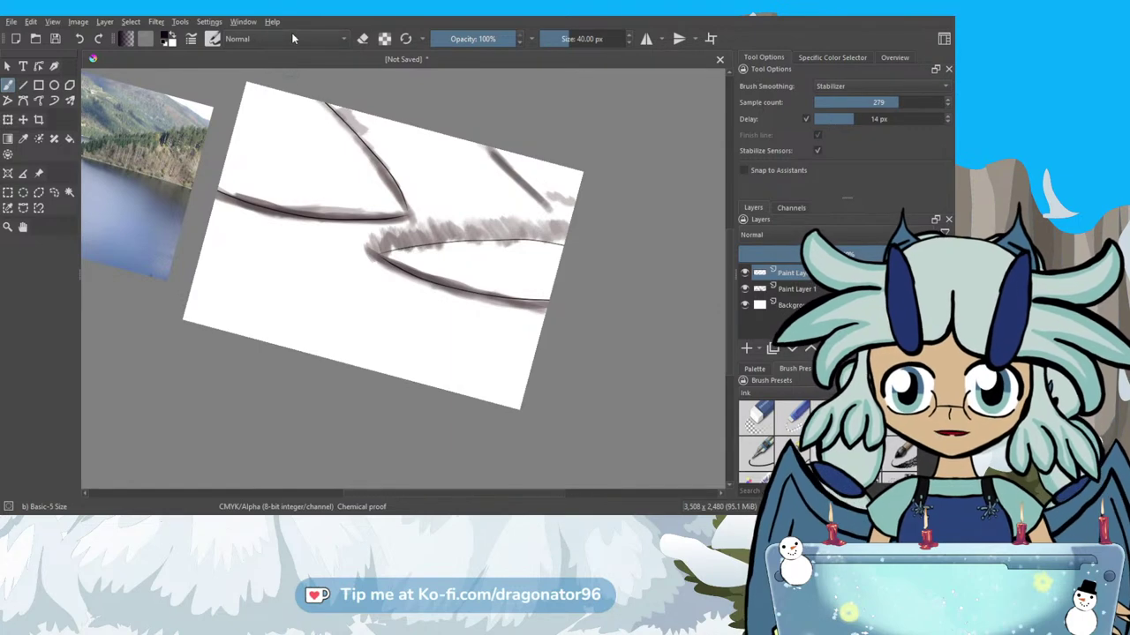
On Paint Layer 1, switch the brush smoothing to Basic and pick a dark magenta from the palette.
scroll(545, 203, up, 1)
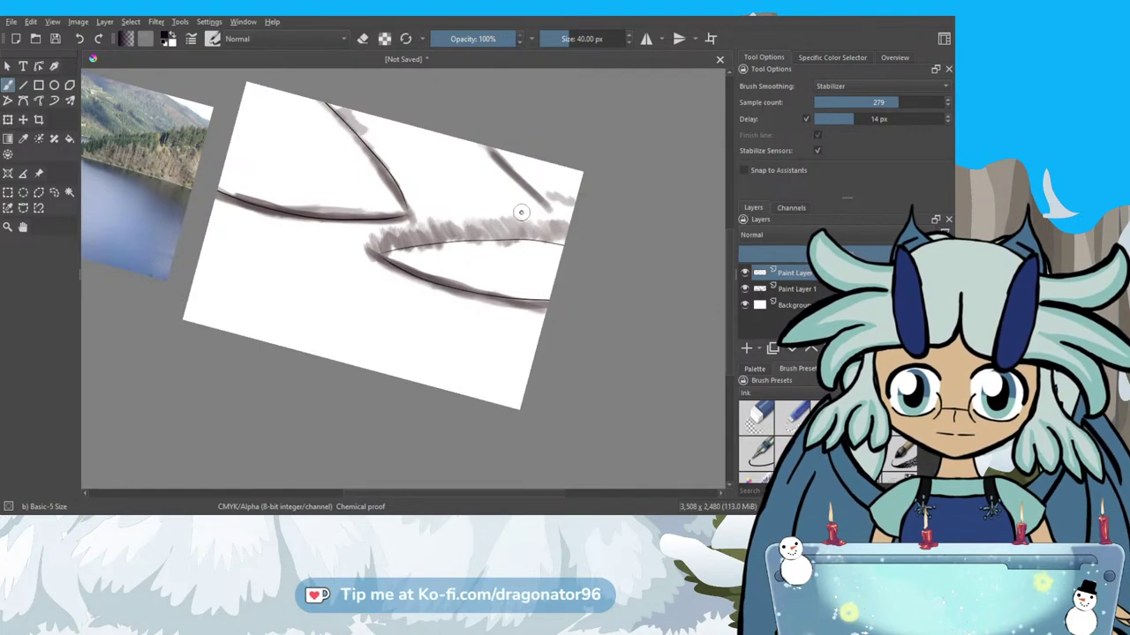
scroll(528, 228, up, 1)
scroll(527, 228, up, 1)
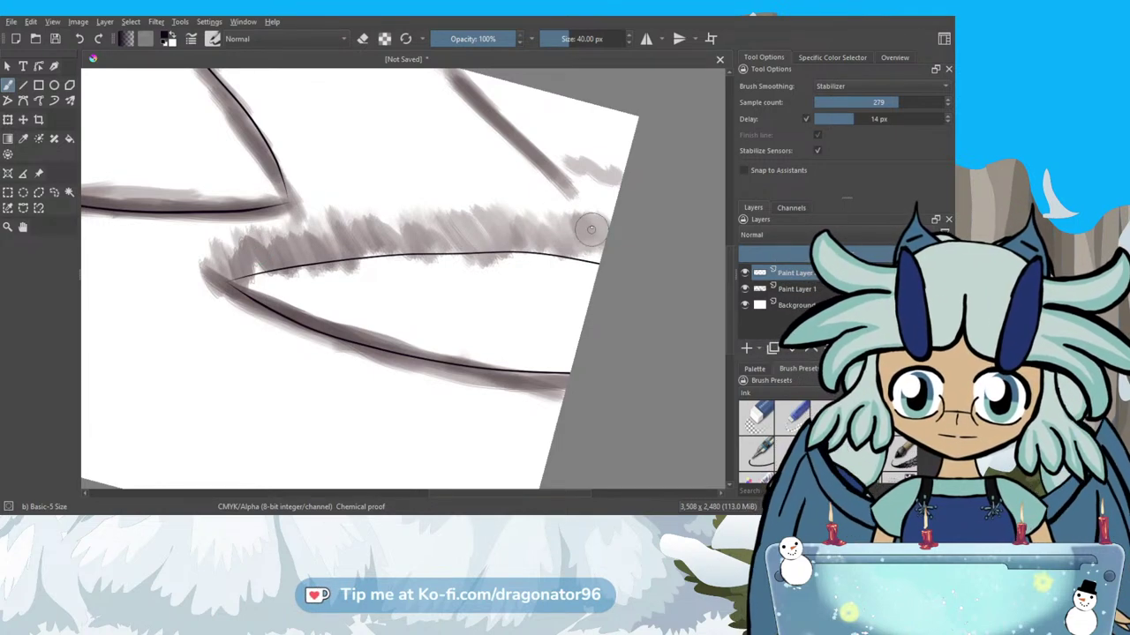
click(794, 289)
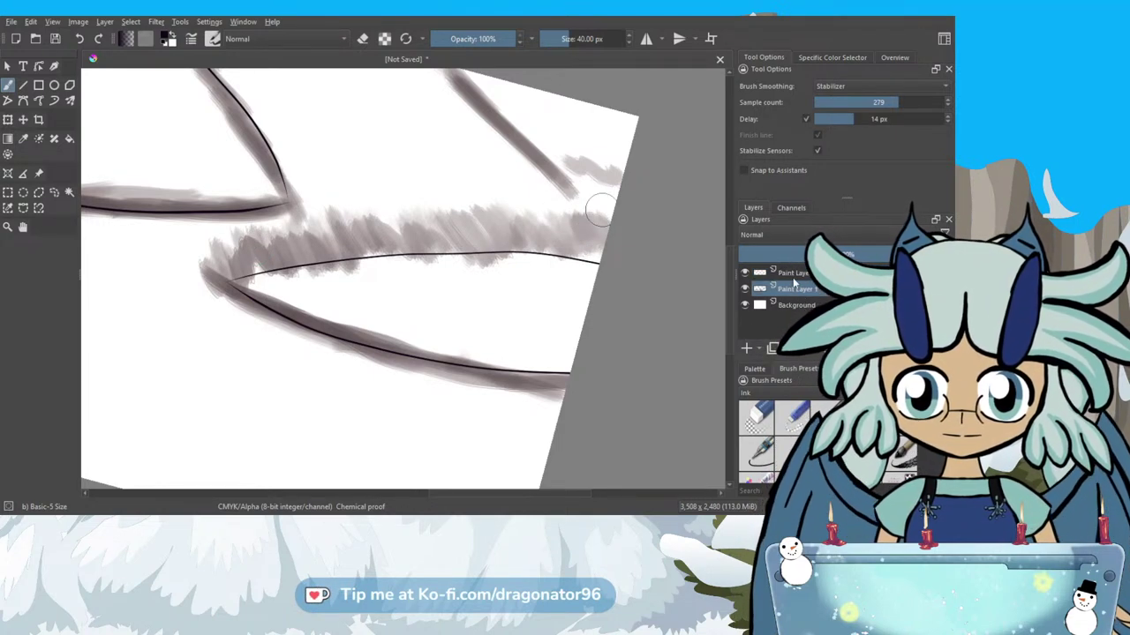
click(835, 85)
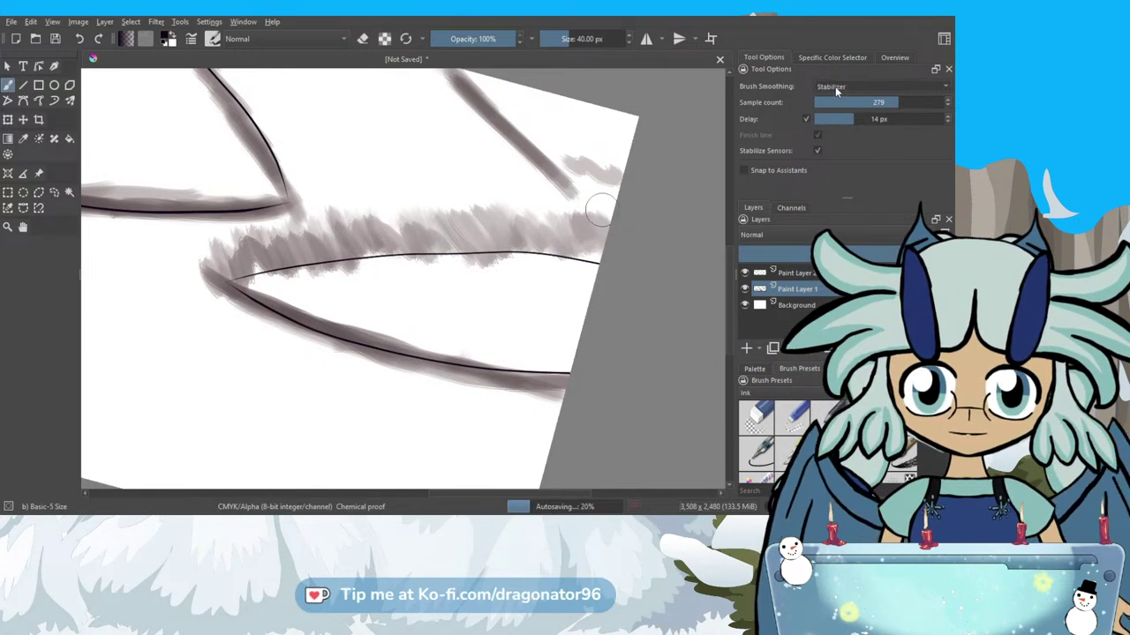
click(834, 62)
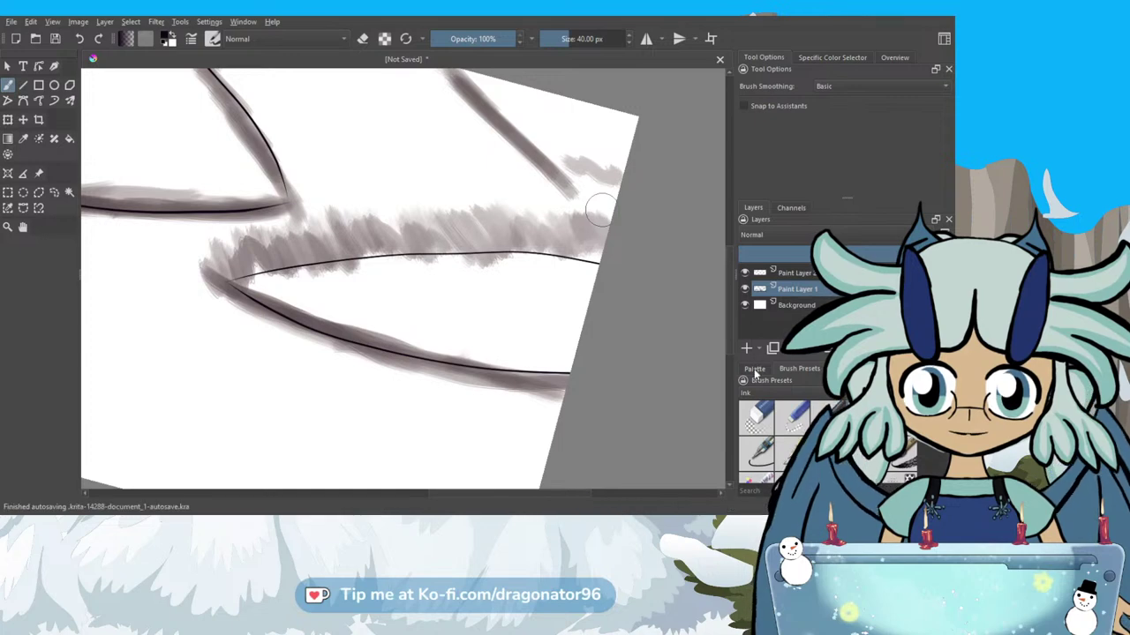
click(781, 405)
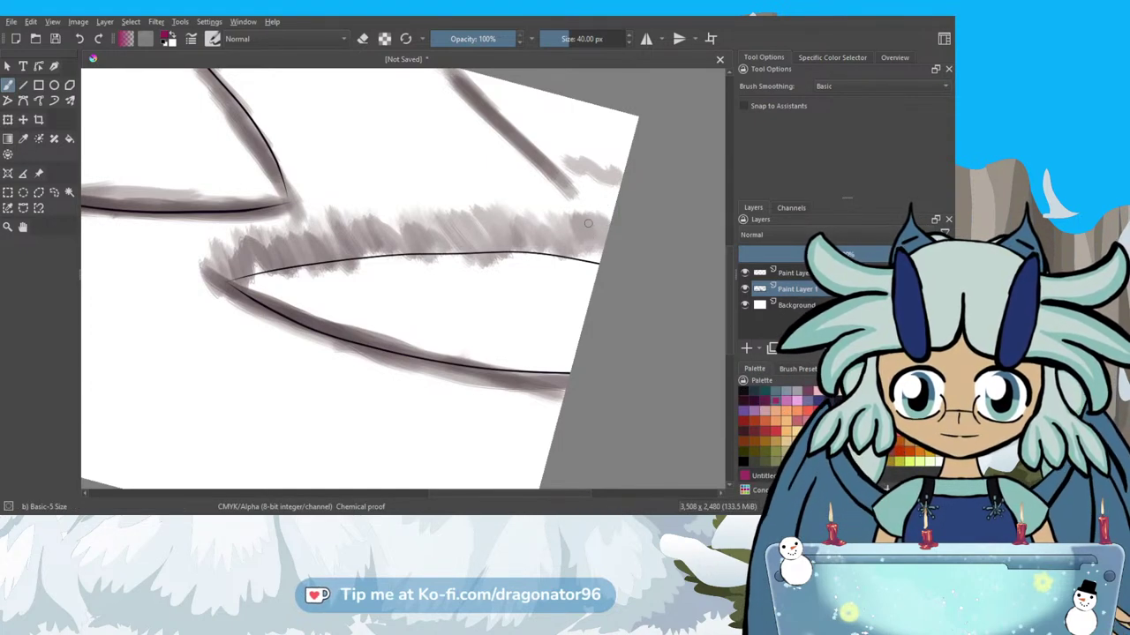
Sketch a row of magenta tree shapes along the headland from the canvas edge to its tip, getting smaller toward the tip.
drag(587, 223, 601, 255)
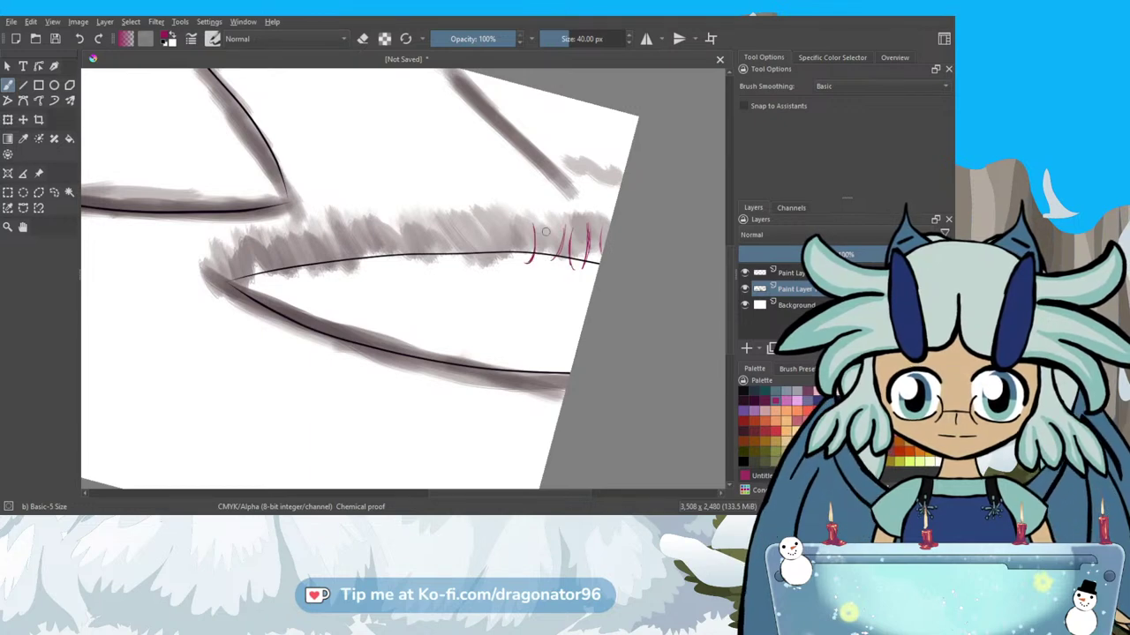
mouse_move(548, 241)
mouse_down()
mouse_move(549, 260)
mouse_move(504, 248)
mouse_up()
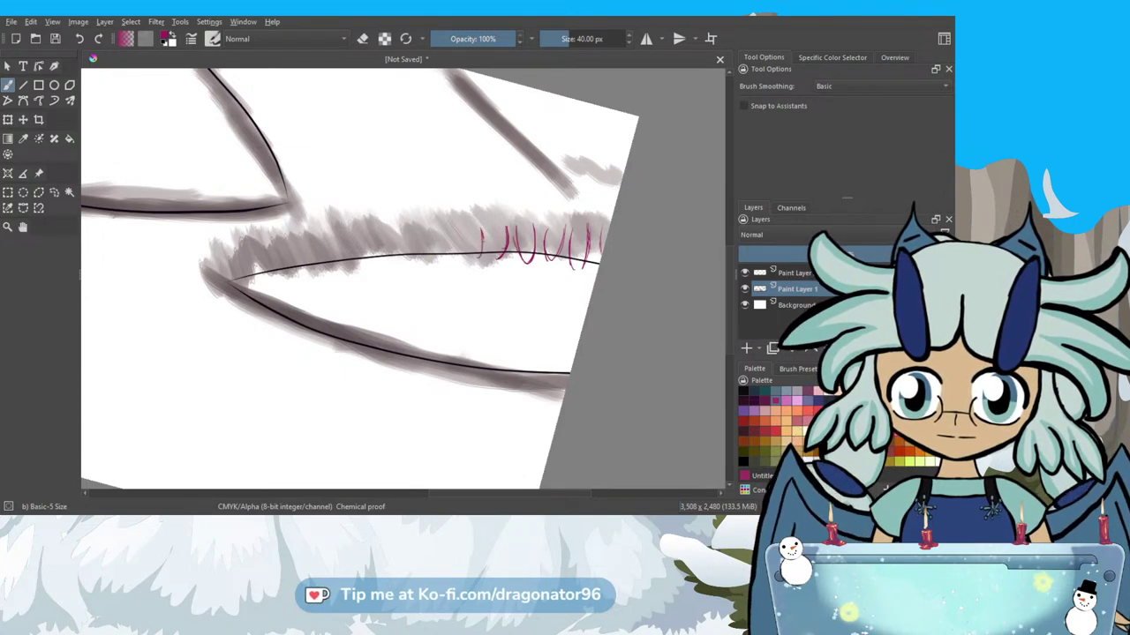
mouse_move(493, 226)
mouse_down()
mouse_move(491, 263)
mouse_move(460, 263)
mouse_up()
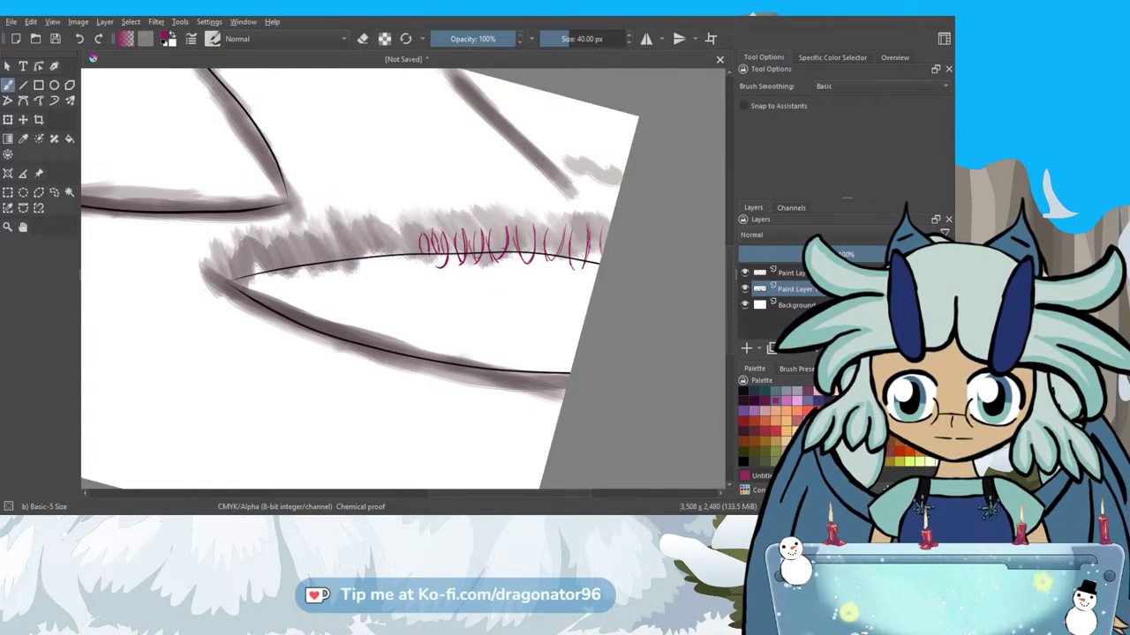
drag(406, 235, 410, 256)
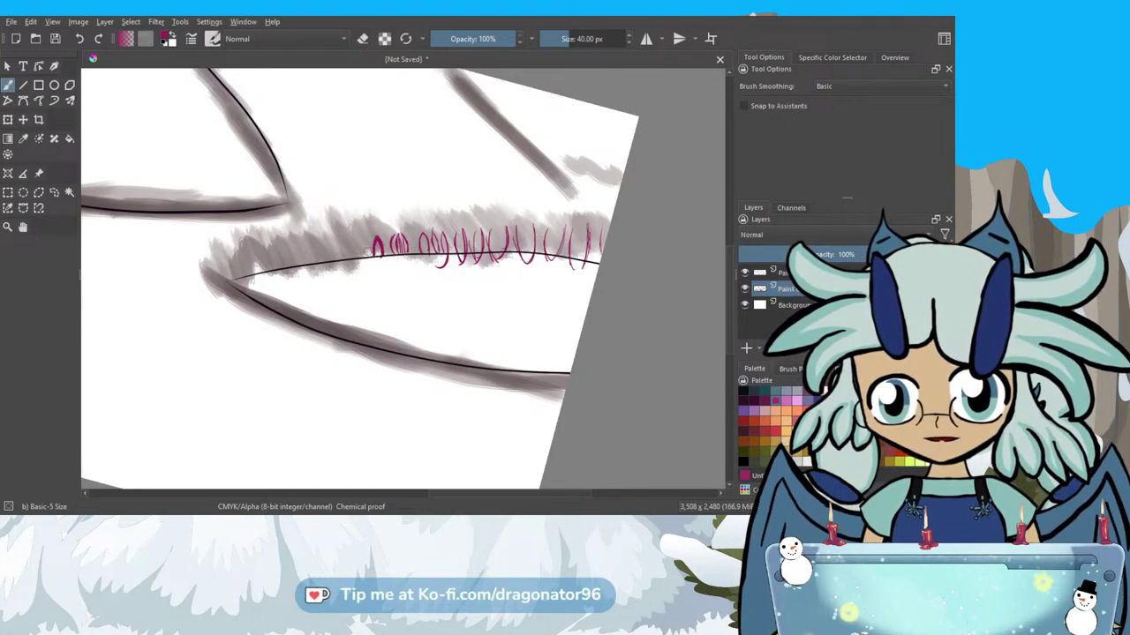
drag(356, 238, 360, 252)
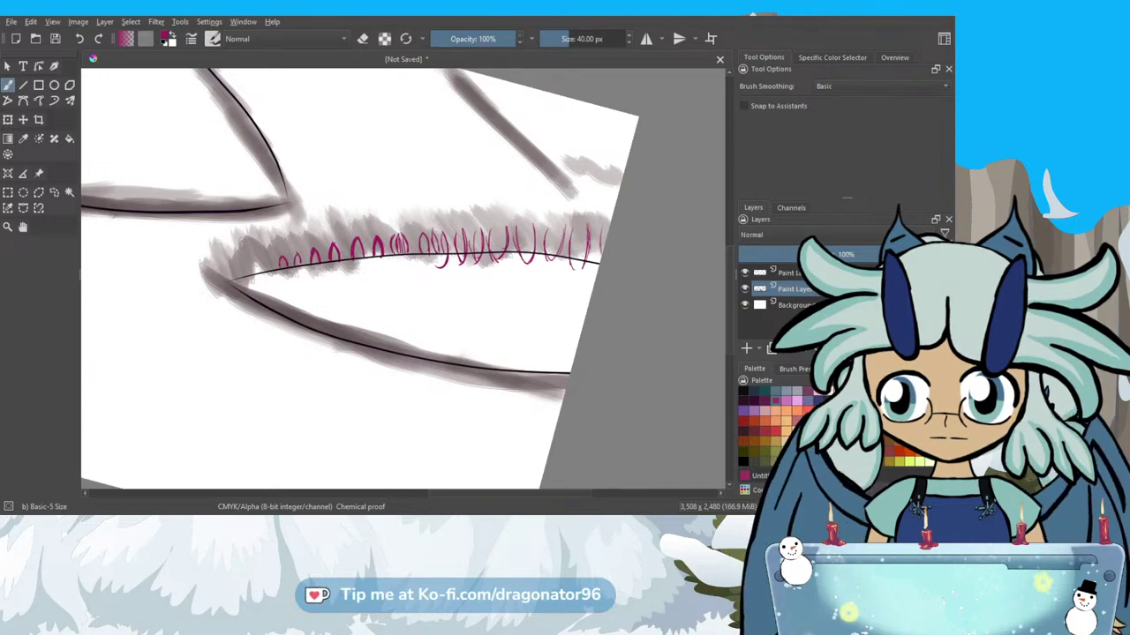
drag(259, 269, 253, 263)
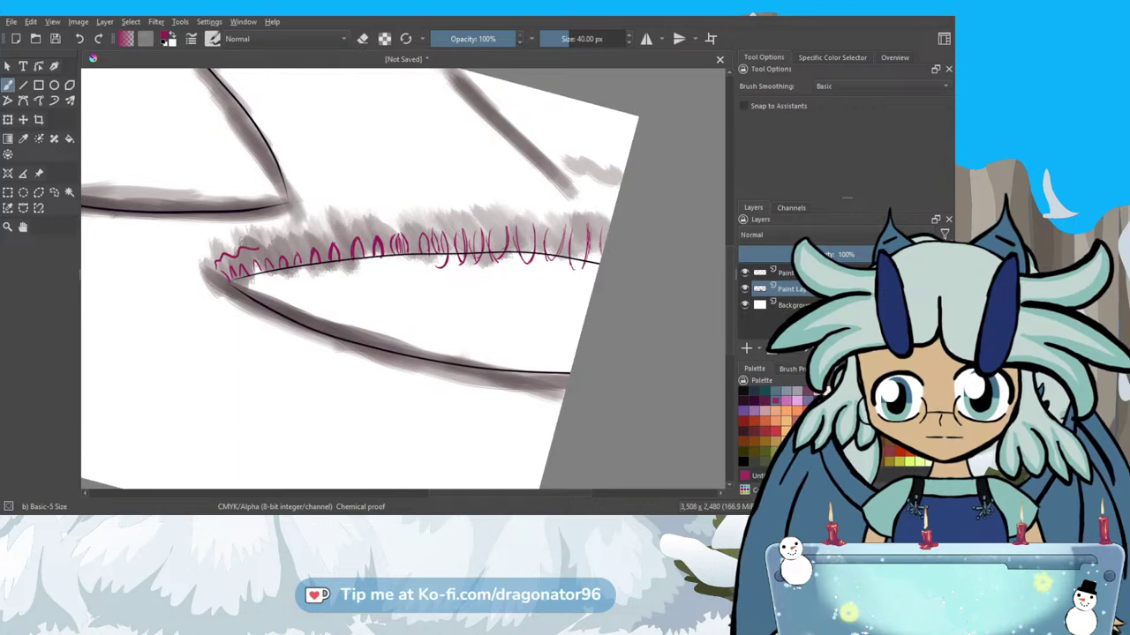
Sketch a wavy magenta treetop outline and an inner row of trees on the headland, and extend the far hill's corner down to it.
drag(303, 234, 586, 215)
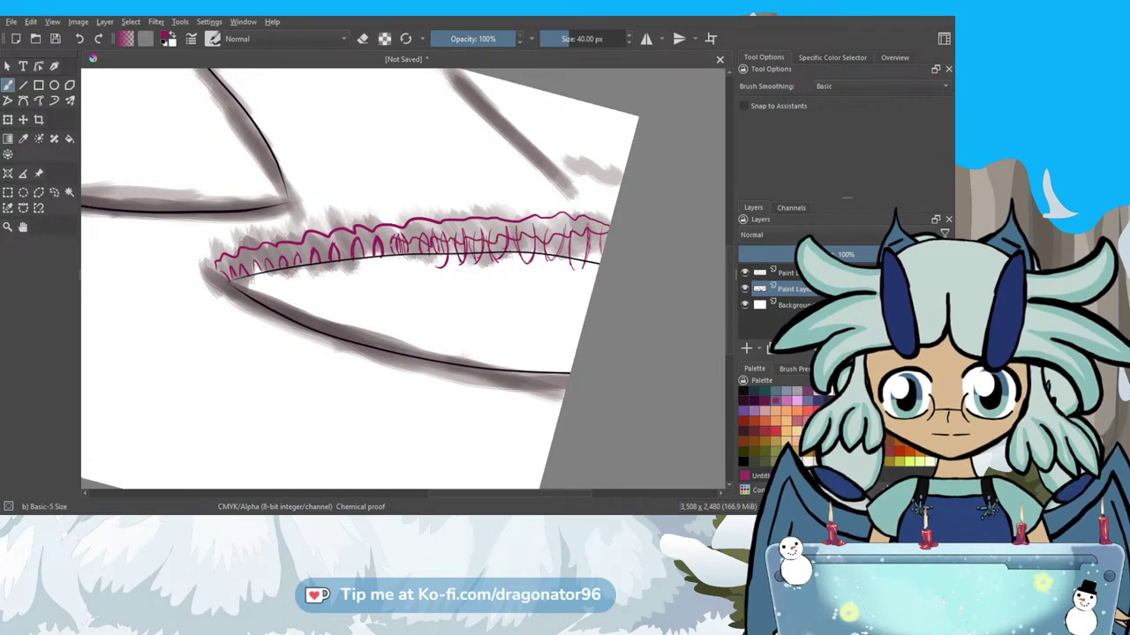
drag(353, 247, 228, 273)
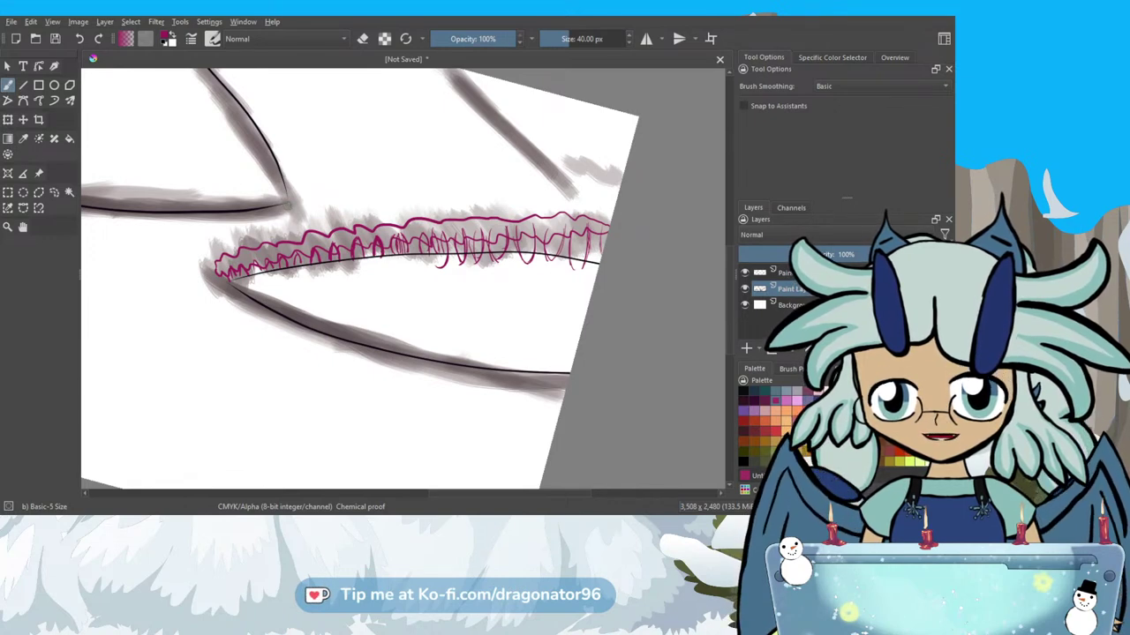
drag(286, 206, 305, 227)
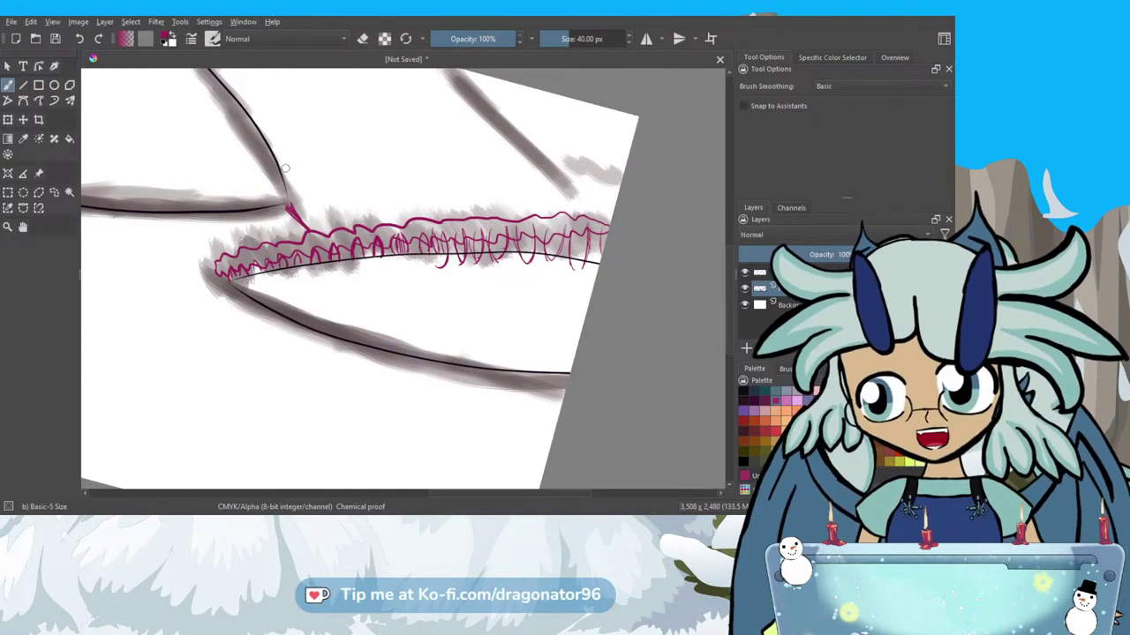
Return to Paint Layer 2 with a pure black brush colour and set the brush smoothing to Stabilizer.
click(806, 273)
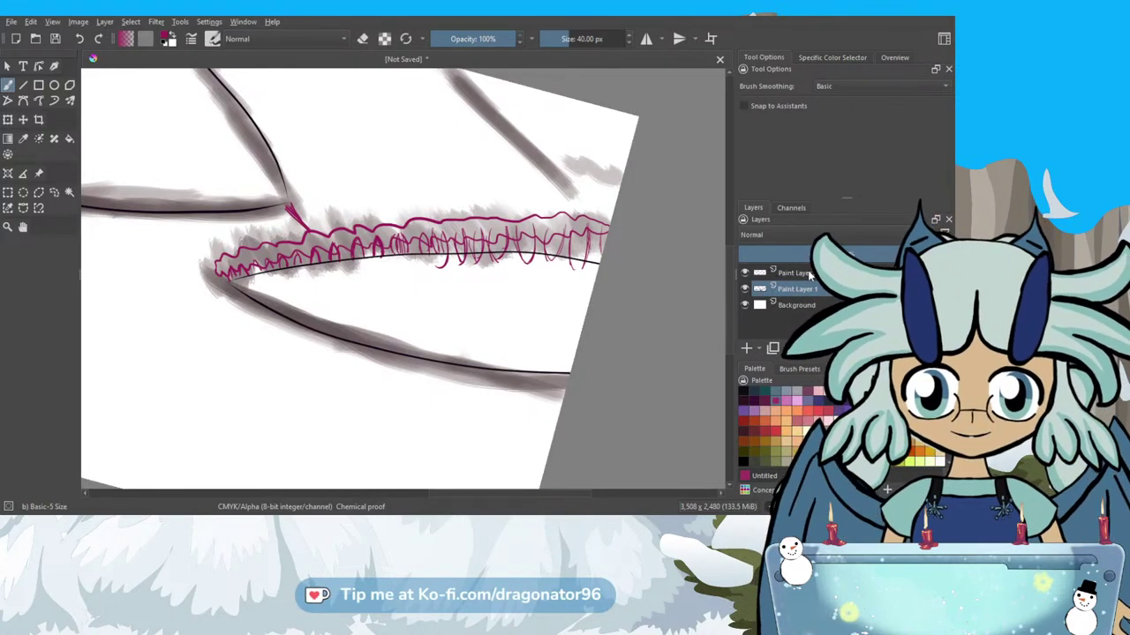
click(825, 57)
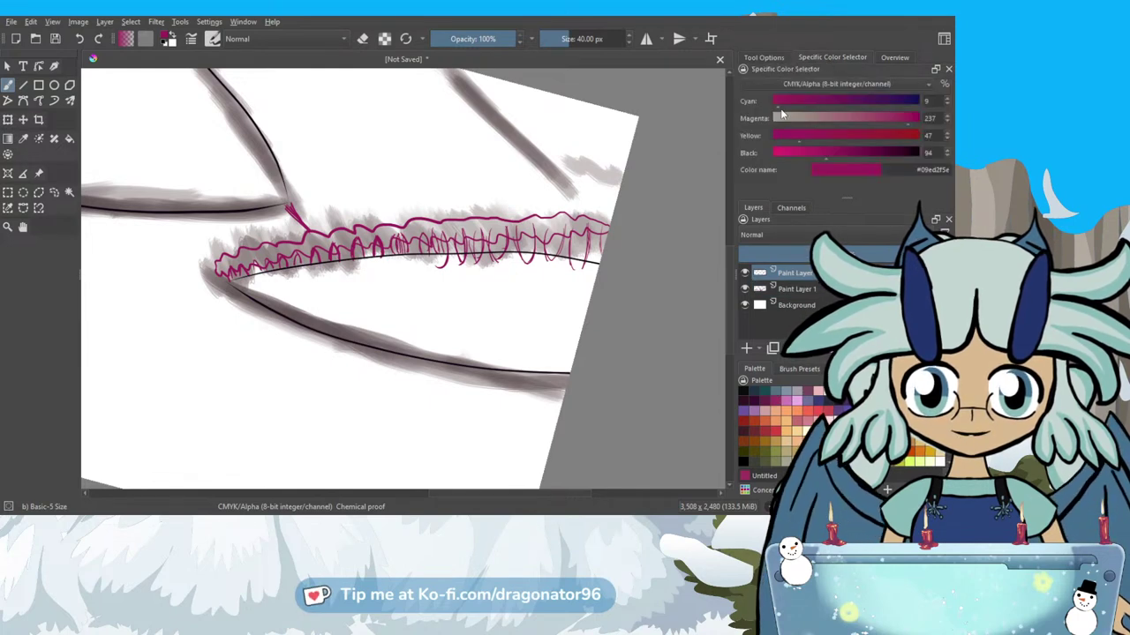
drag(873, 154, 944, 156)
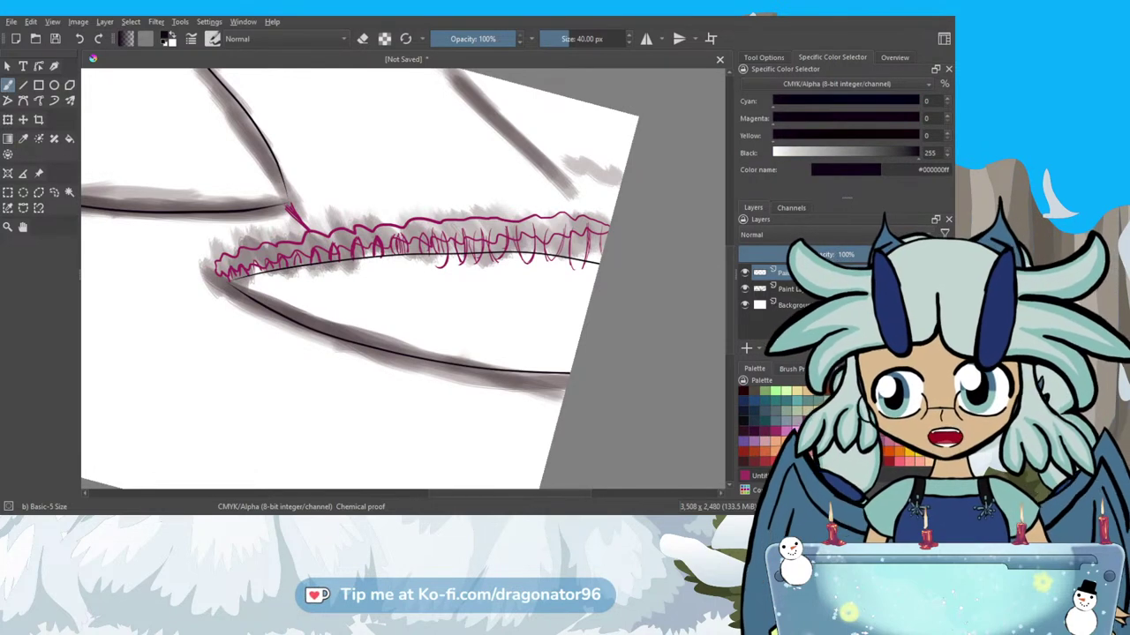
click(763, 56)
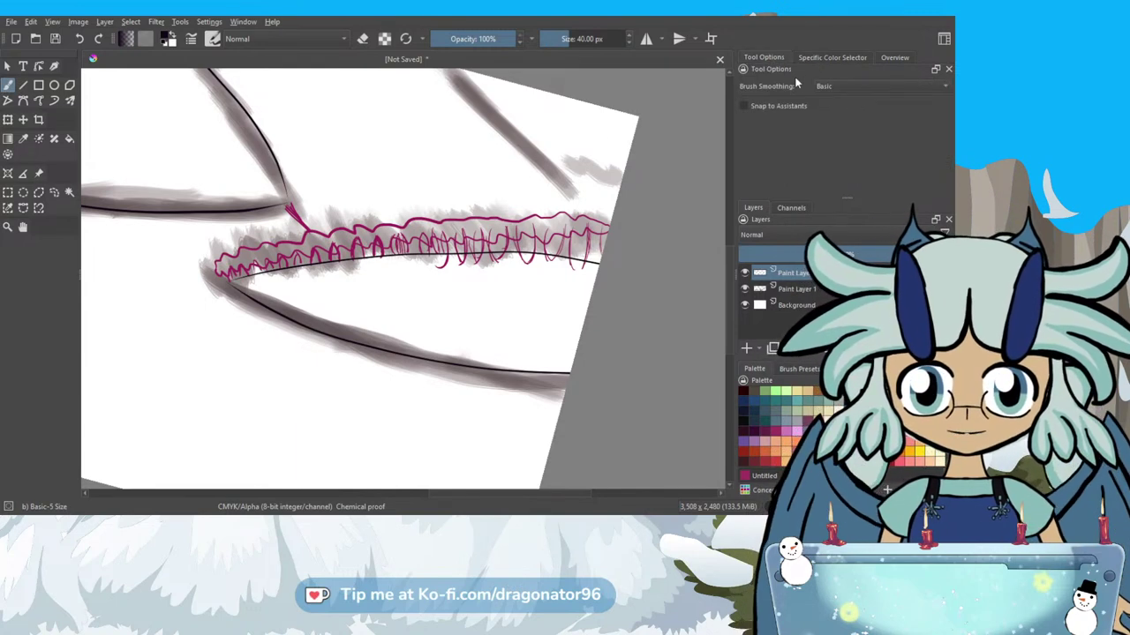
click(842, 86)
click(841, 108)
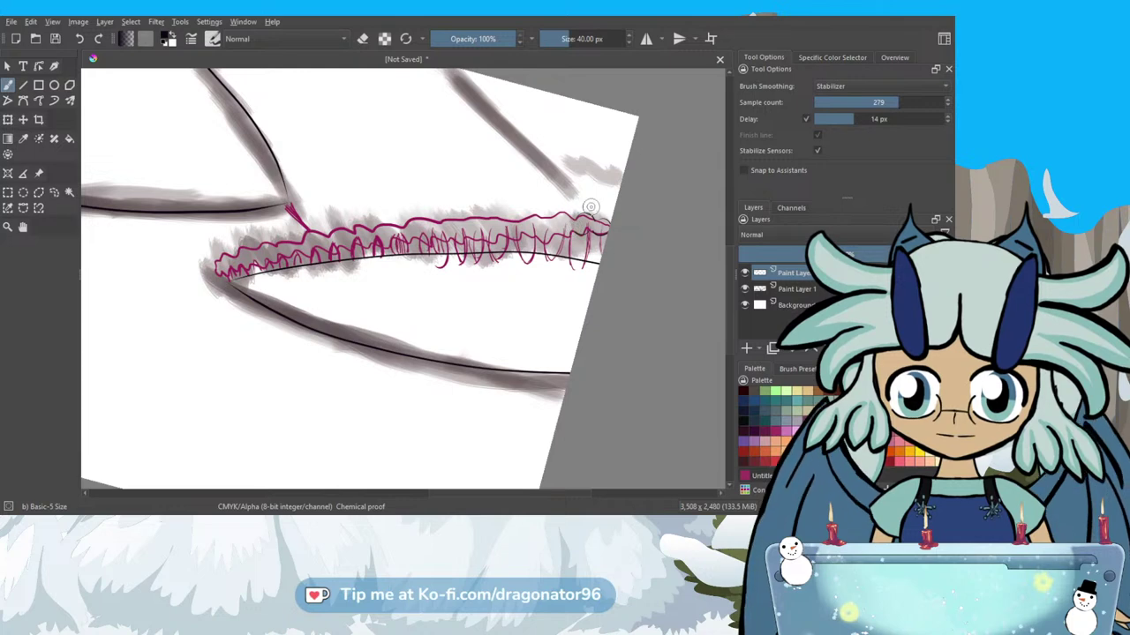
Fade the magenta tree sketch and, on Paint Layer 2, ink black scalloped treetops from the canvas edge inward, plus the first lower scallops.
click(805, 274)
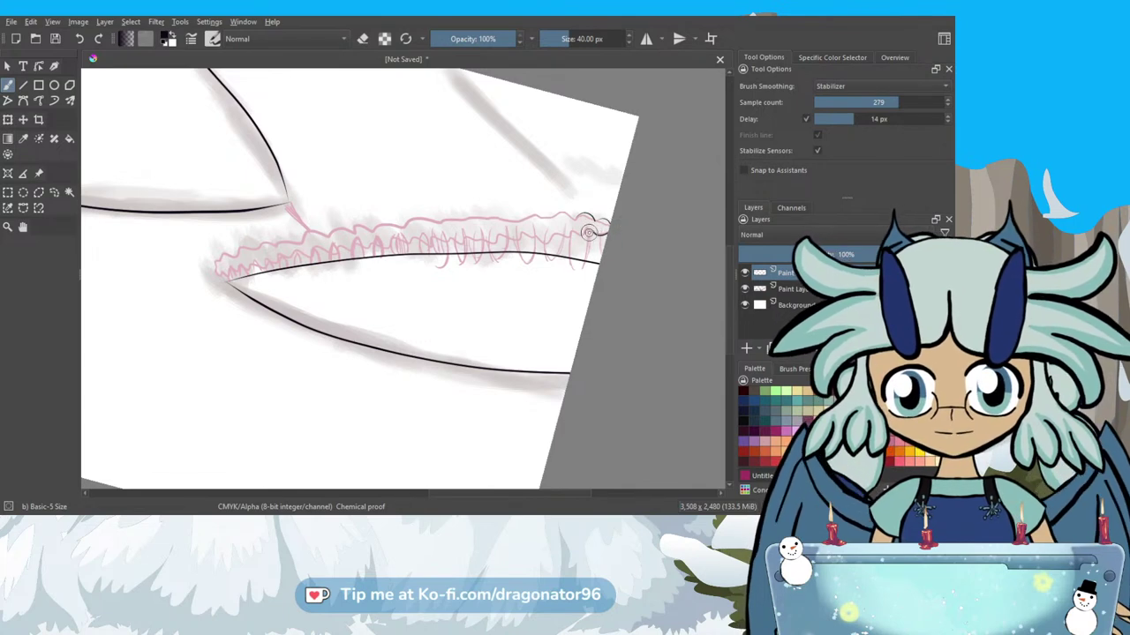
scroll(588, 231, up, 3)
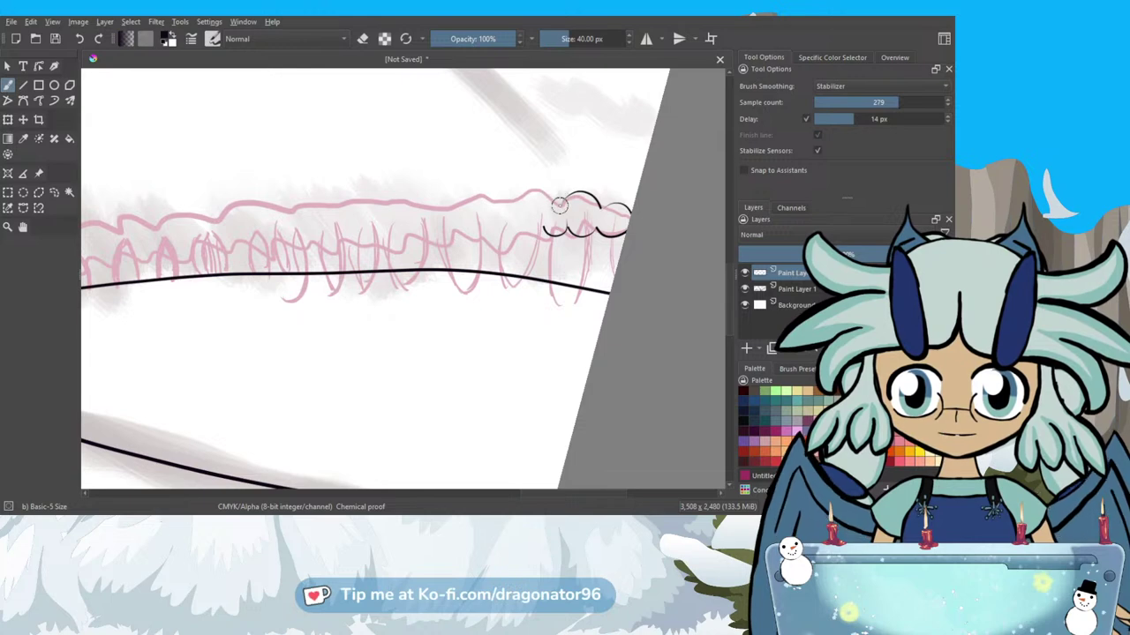
mouse_move(556, 195)
mouse_down()
mouse_move(536, 188)
mouse_move(520, 206)
mouse_up()
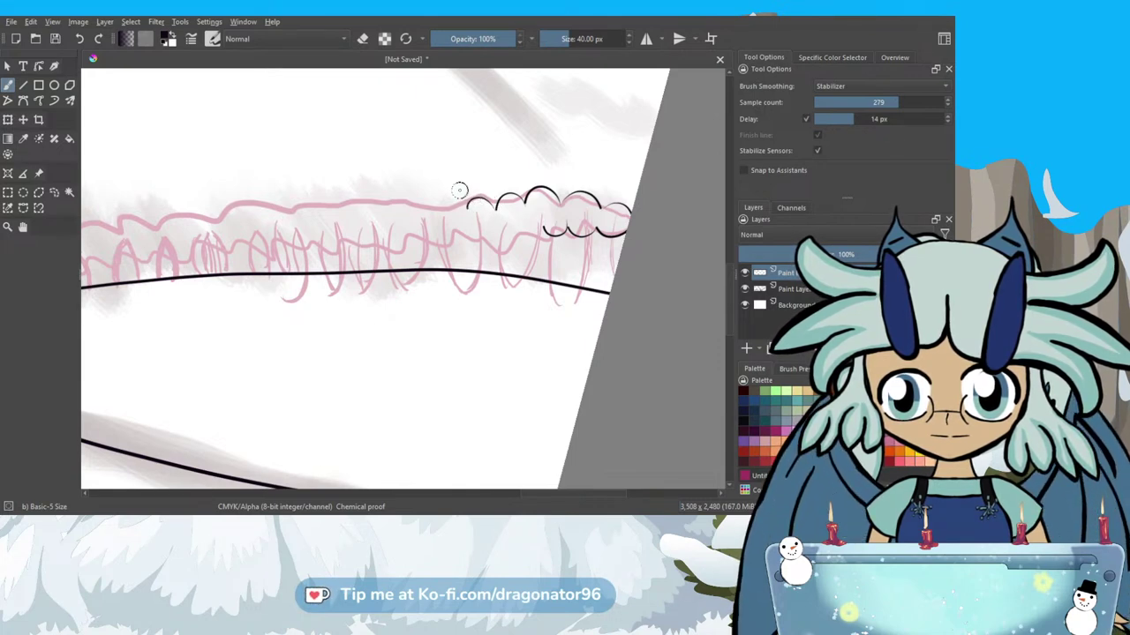
mouse_move(466, 209)
mouse_down()
mouse_move(448, 198)
mouse_move(438, 213)
mouse_up()
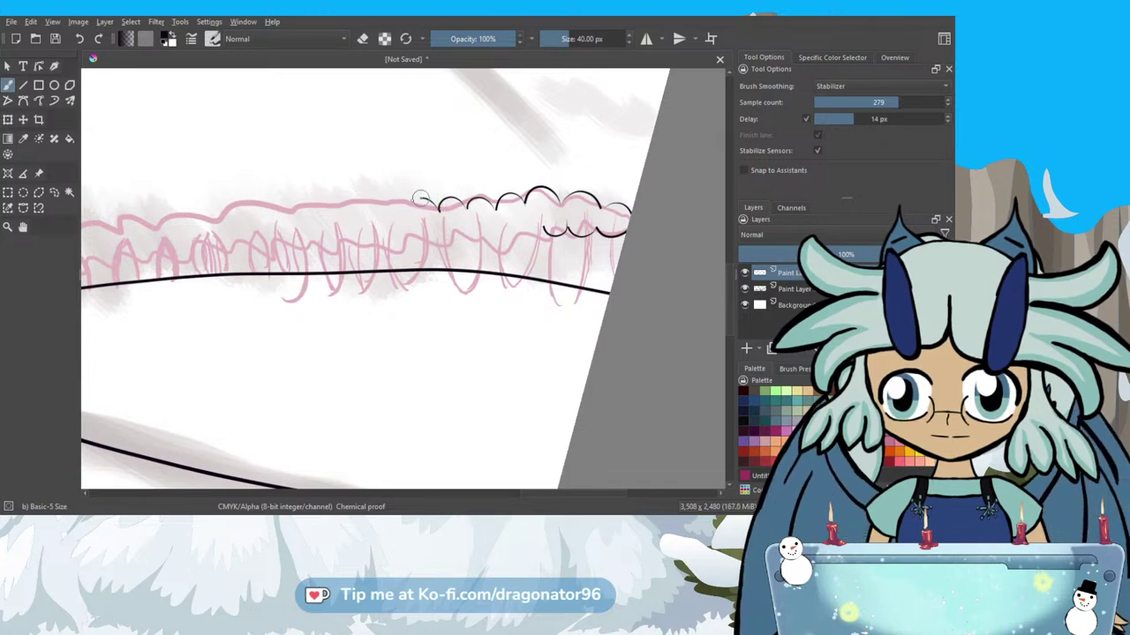
drag(416, 200, 407, 210)
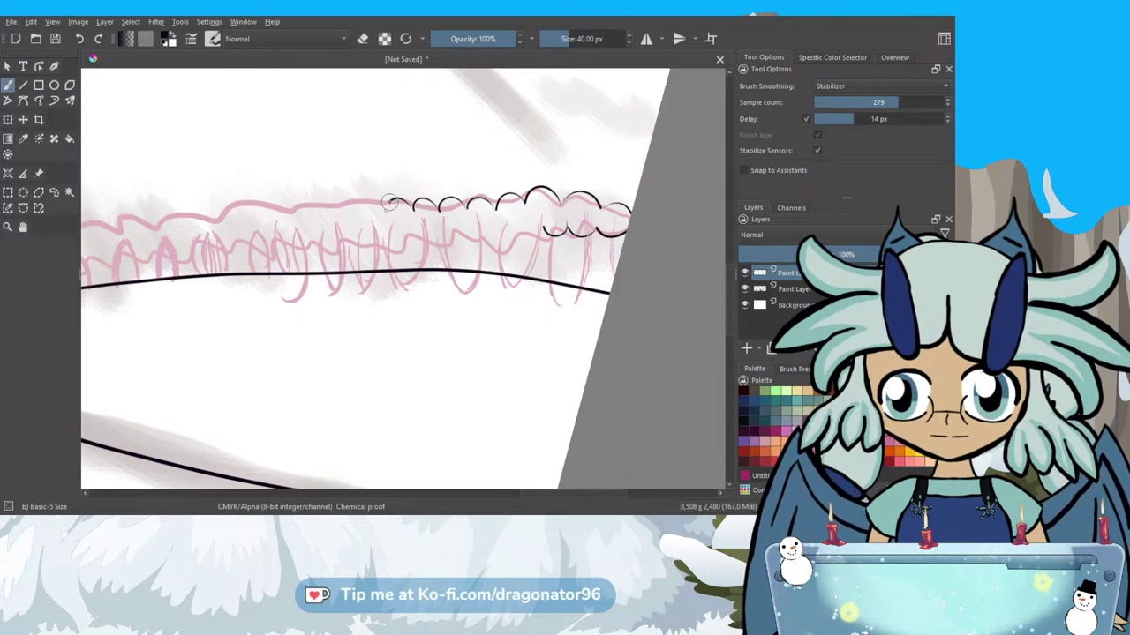
drag(386, 205, 389, 210)
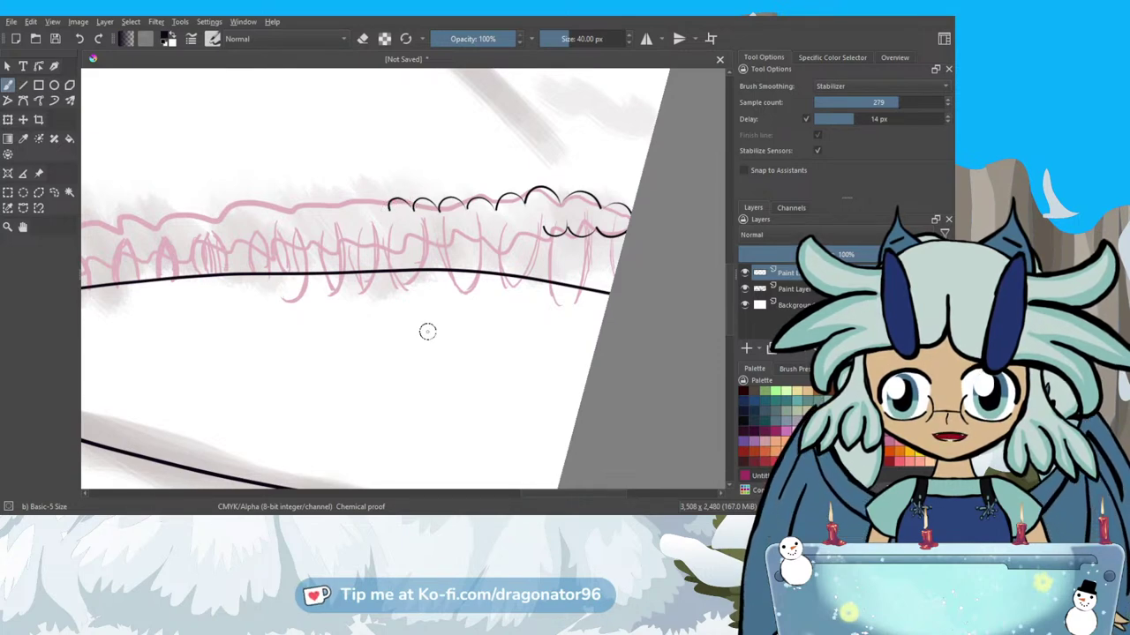
Continue the black scalloped treetop outline along the middle of the headland, following the upper magenta sketch line.
scroll(539, 494, left, 2)
scroll(539, 494, left, 2)
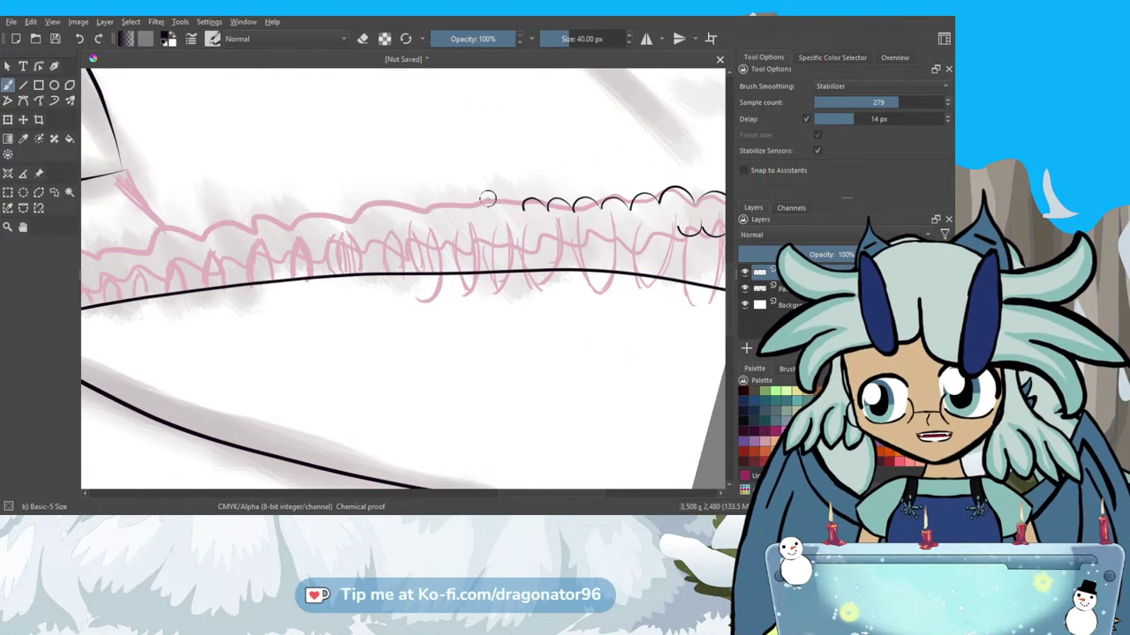
mouse_move(520, 204)
mouse_down()
mouse_move(499, 193)
mouse_move(495, 215)
mouse_move(470, 199)
mouse_move(472, 220)
mouse_up()
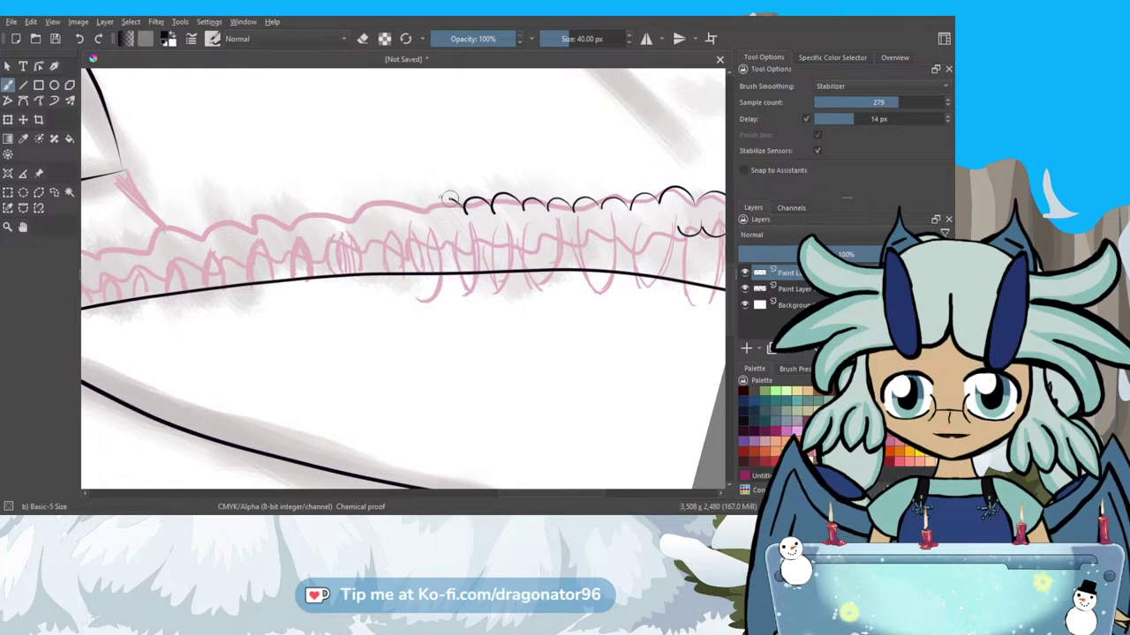
mouse_move(444, 200)
mouse_down()
mouse_move(439, 212)
mouse_move(421, 212)
mouse_up()
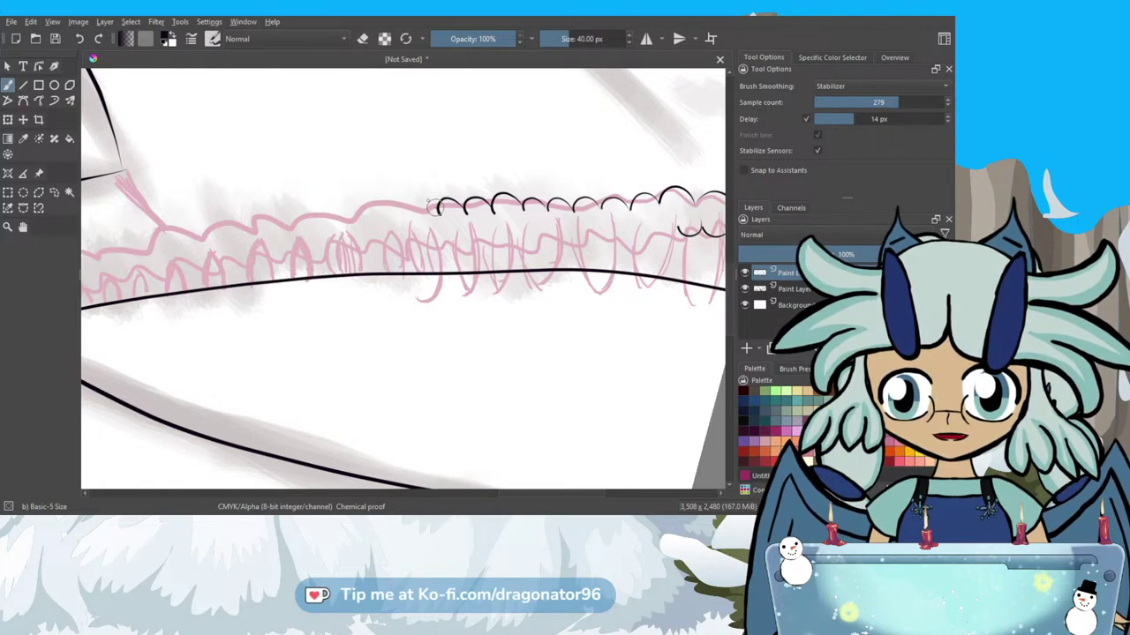
drag(421, 201, 411, 203)
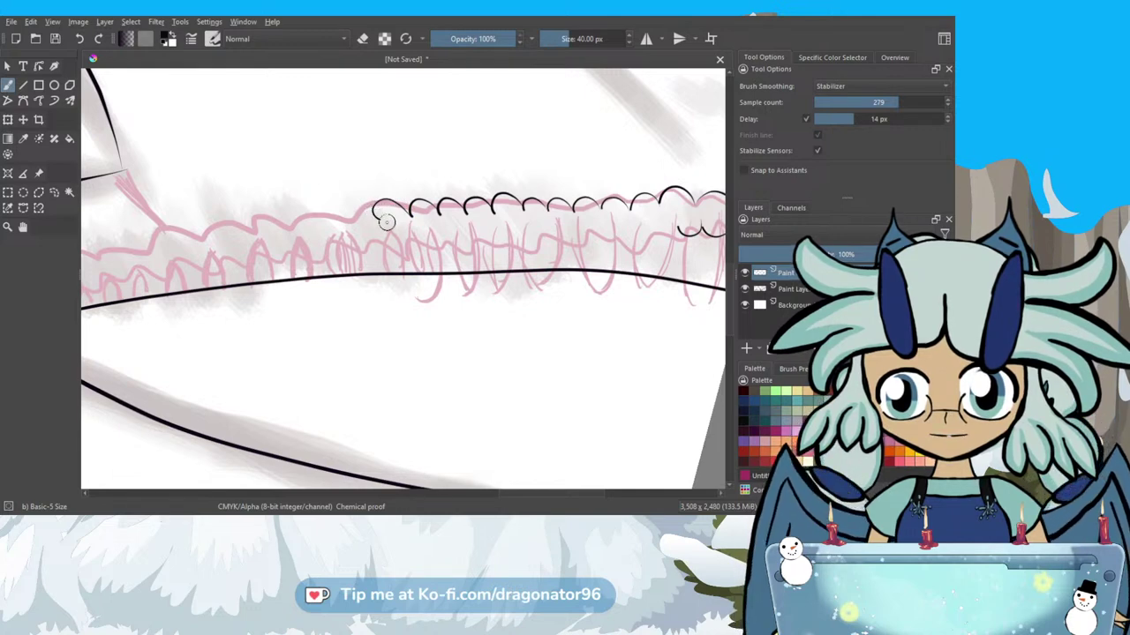
Ink the treetop scallops onward to the far hill's corner and add two larger bumps past it toward the headland's tip.
drag(530, 496, 508, 492)
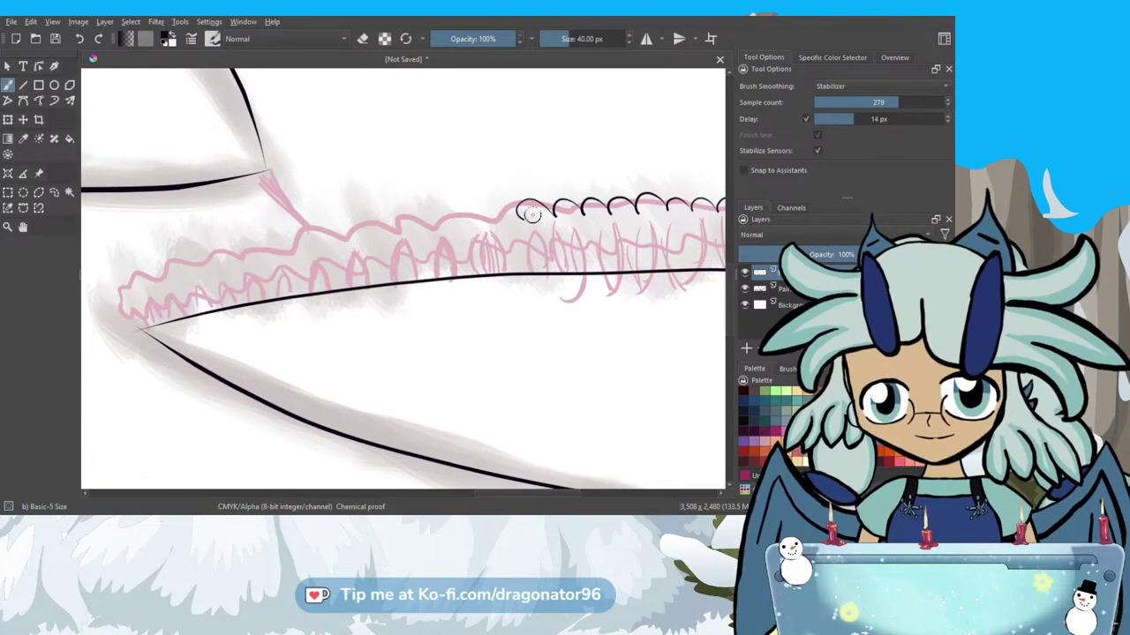
mouse_move(505, 202)
mouse_down()
mouse_move(482, 221)
mouse_move(459, 209)
mouse_up()
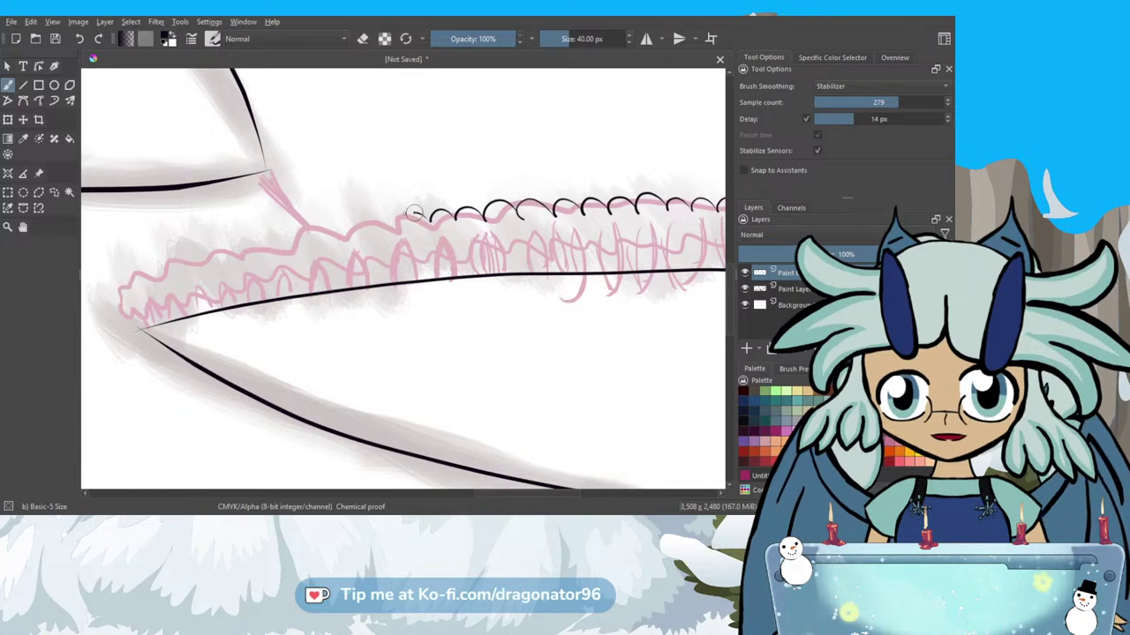
drag(406, 215, 405, 223)
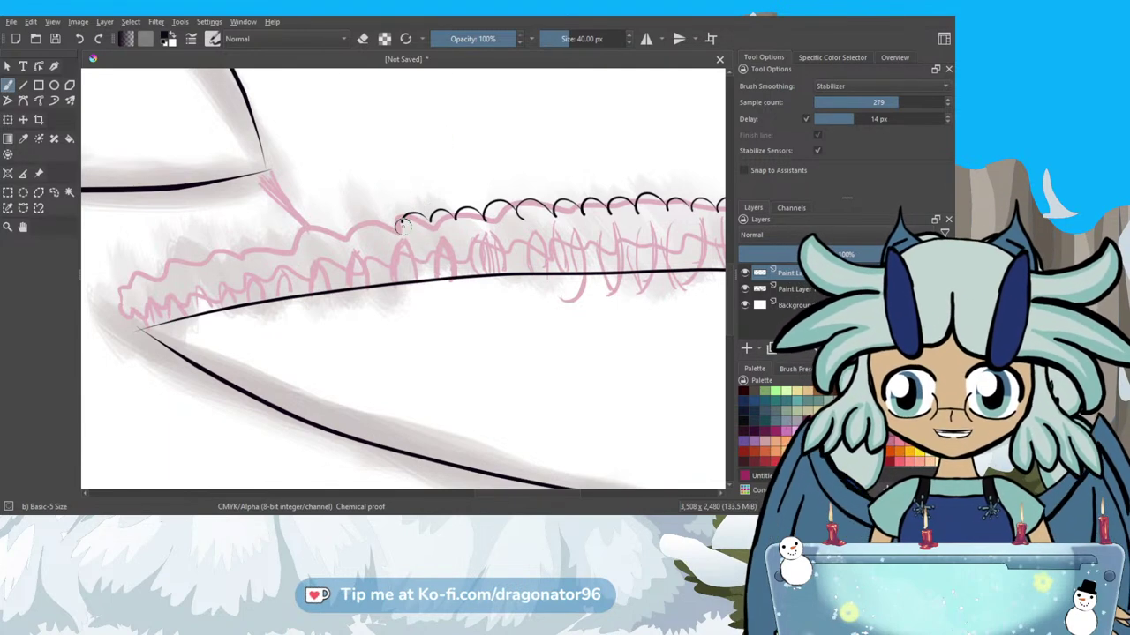
drag(398, 217, 371, 219)
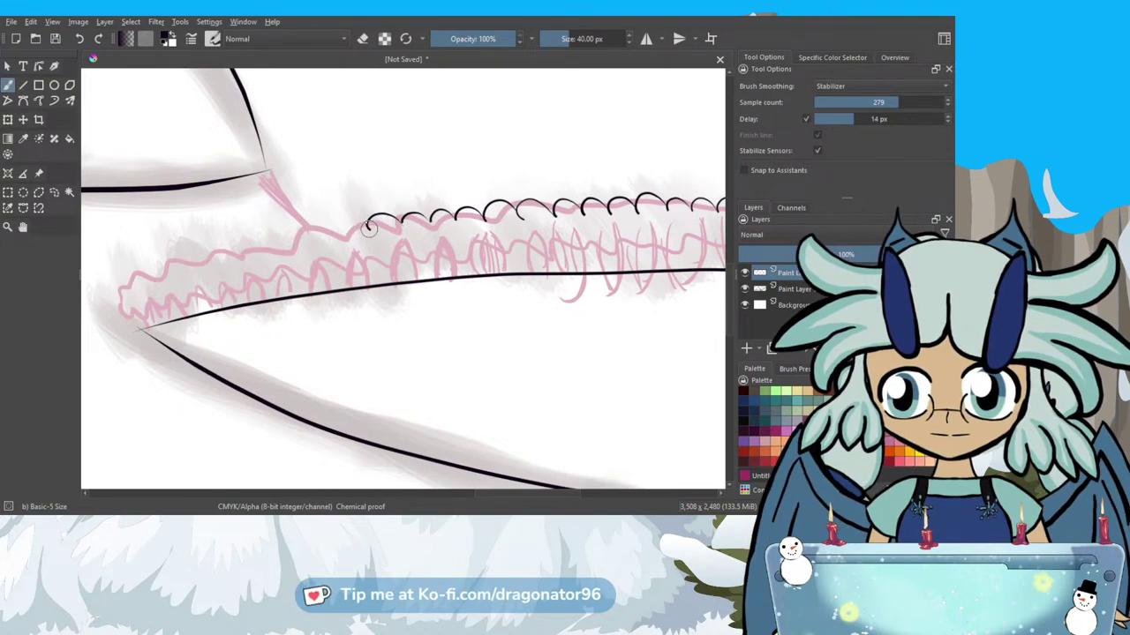
mouse_move(364, 223)
mouse_down()
mouse_move(346, 241)
mouse_move(298, 244)
mouse_up()
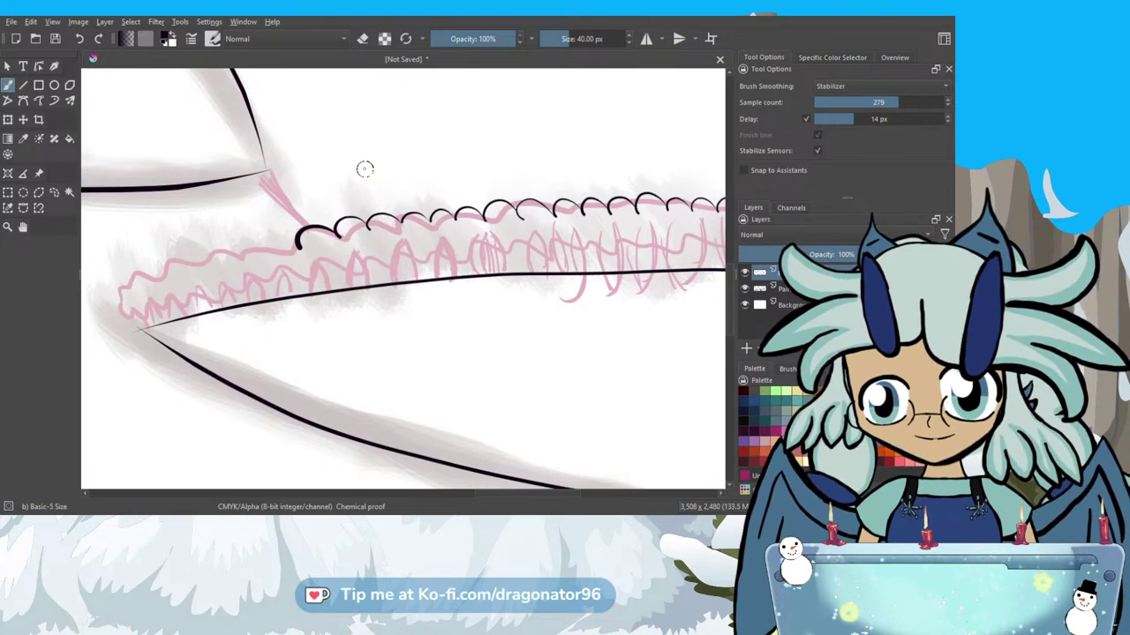
mouse_move(297, 247)
mouse_down()
mouse_move(259, 232)
mouse_move(241, 256)
mouse_move(221, 235)
mouse_move(208, 254)
mouse_up()
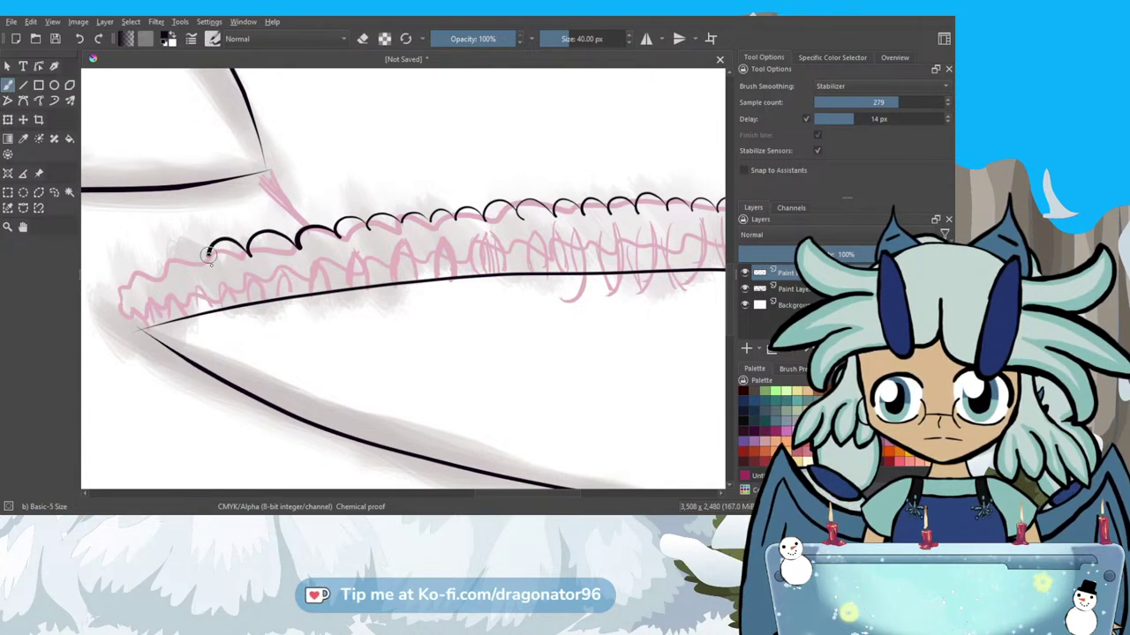
Ink scalloped foliage around the headland's tip and start the lower row of small scallops above the shoreline, redoing the last one.
drag(515, 499, 488, 492)
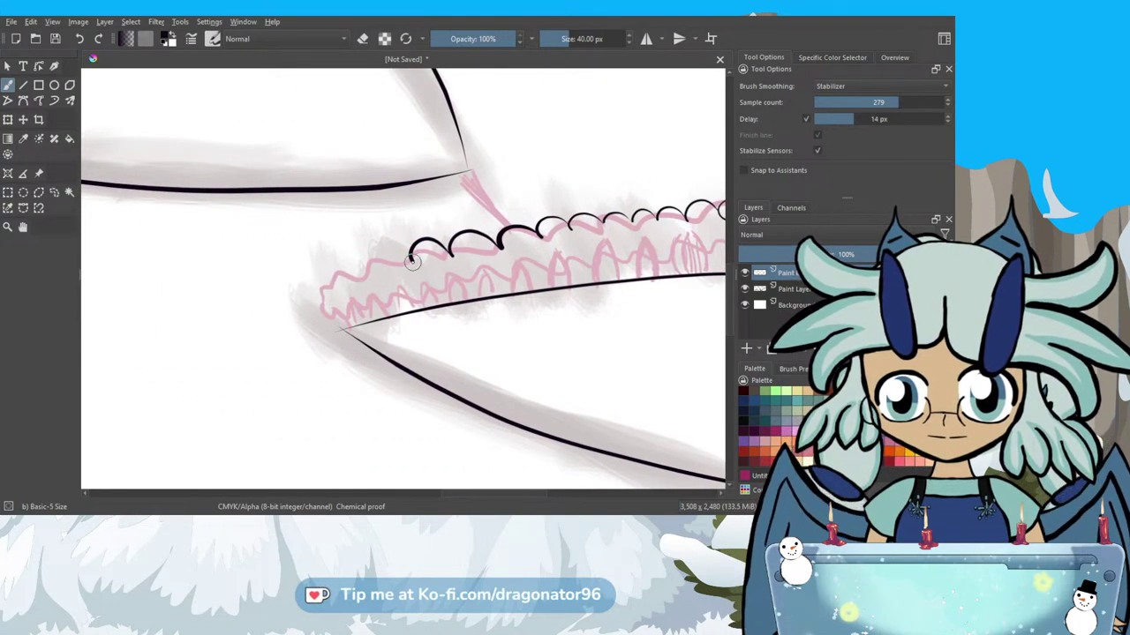
mouse_move(411, 259)
mouse_down()
mouse_move(376, 242)
mouse_move(363, 268)
mouse_move(341, 258)
mouse_move(313, 302)
mouse_move(325, 297)
mouse_move(334, 323)
mouse_move(337, 298)
mouse_move(356, 309)
mouse_move(358, 294)
mouse_move(360, 305)
mouse_move(370, 293)
mouse_move(393, 300)
mouse_move(406, 276)
mouse_move(399, 285)
mouse_move(424, 287)
mouse_up()
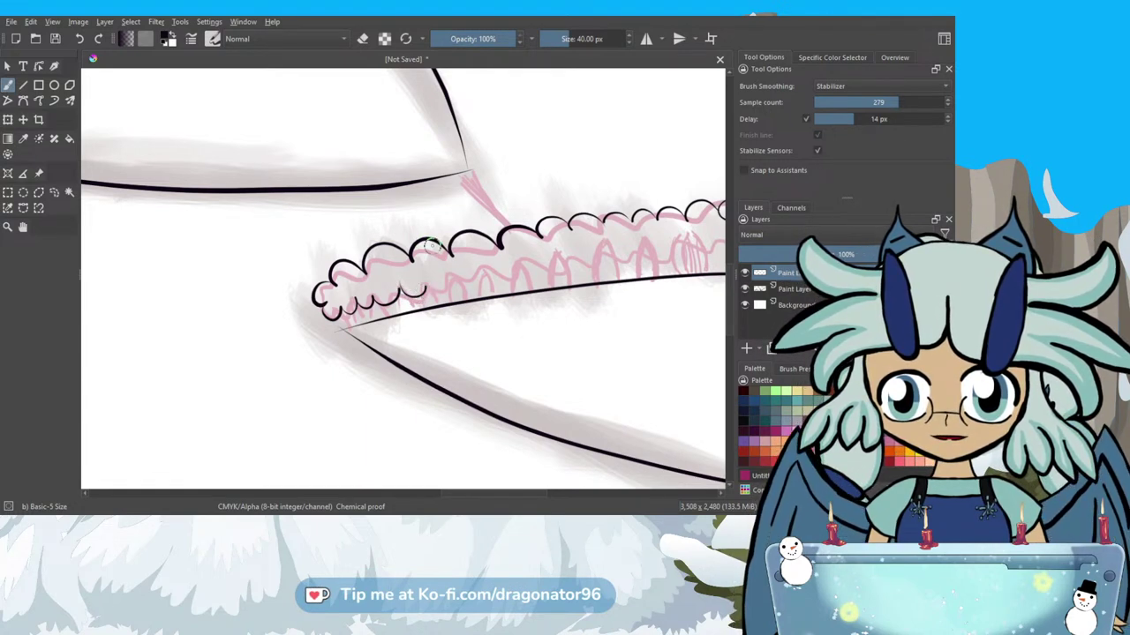
key(ctrl+z)
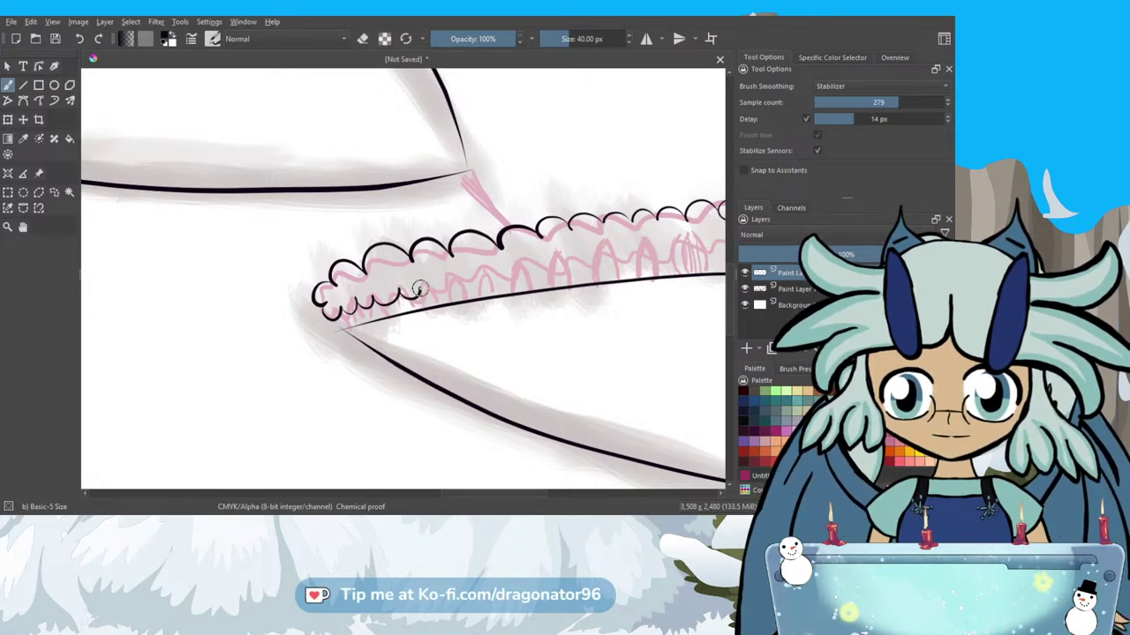
drag(419, 291, 453, 290)
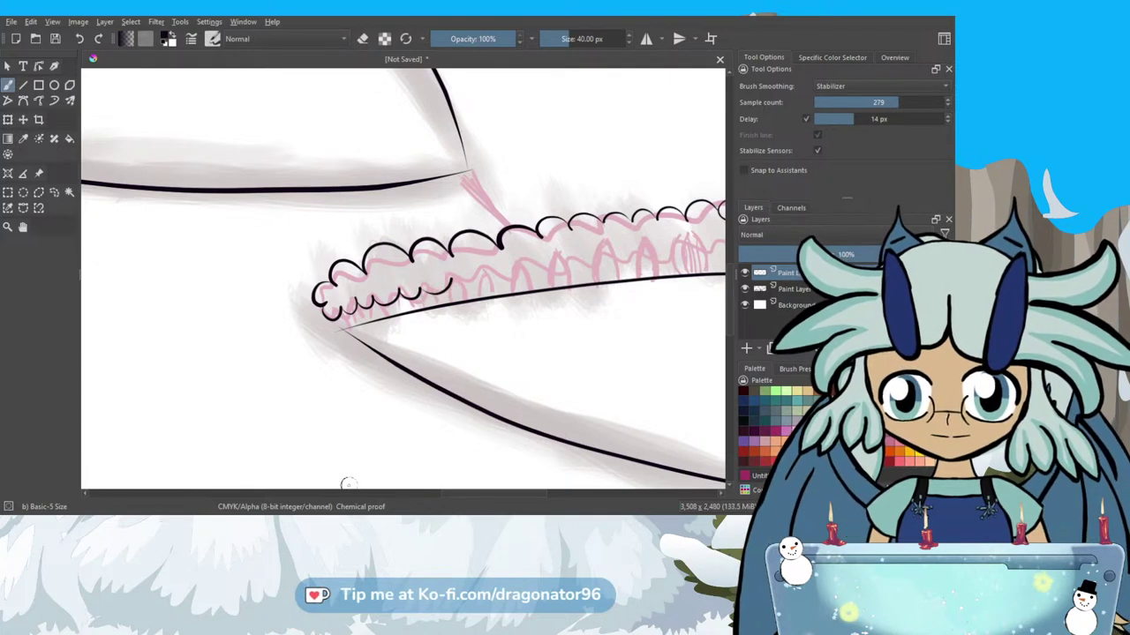
Extend the lower row of upturned black scallops from near the tip to the middle of the headland, just above the shoreline.
drag(454, 494, 474, 487)
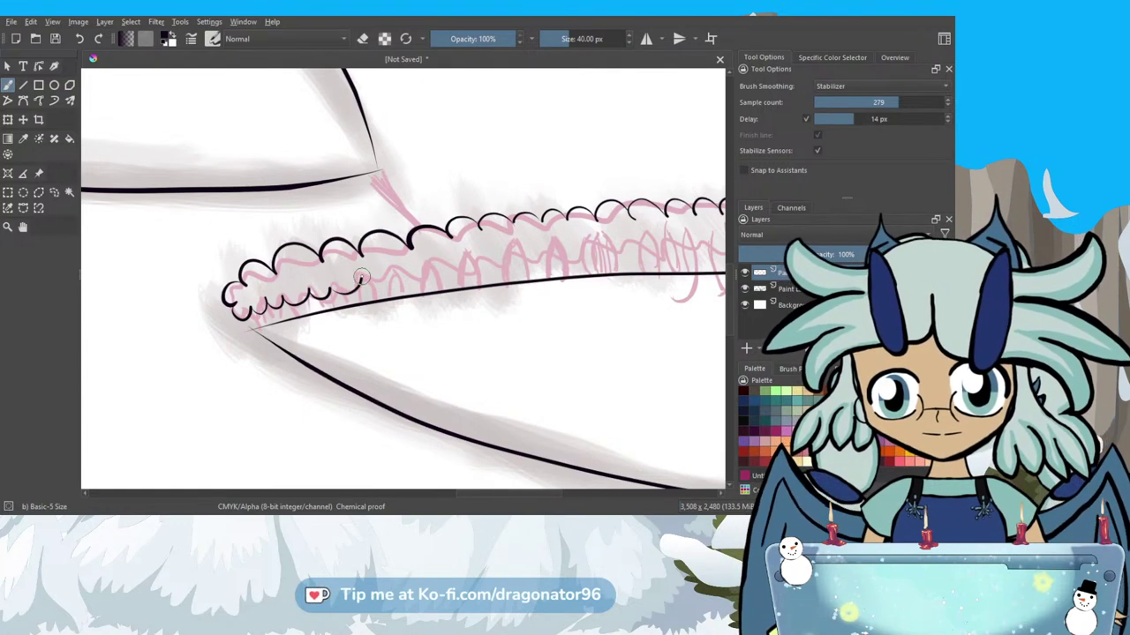
mouse_move(361, 278)
mouse_down()
mouse_move(402, 281)
mouse_move(399, 254)
mouse_up()
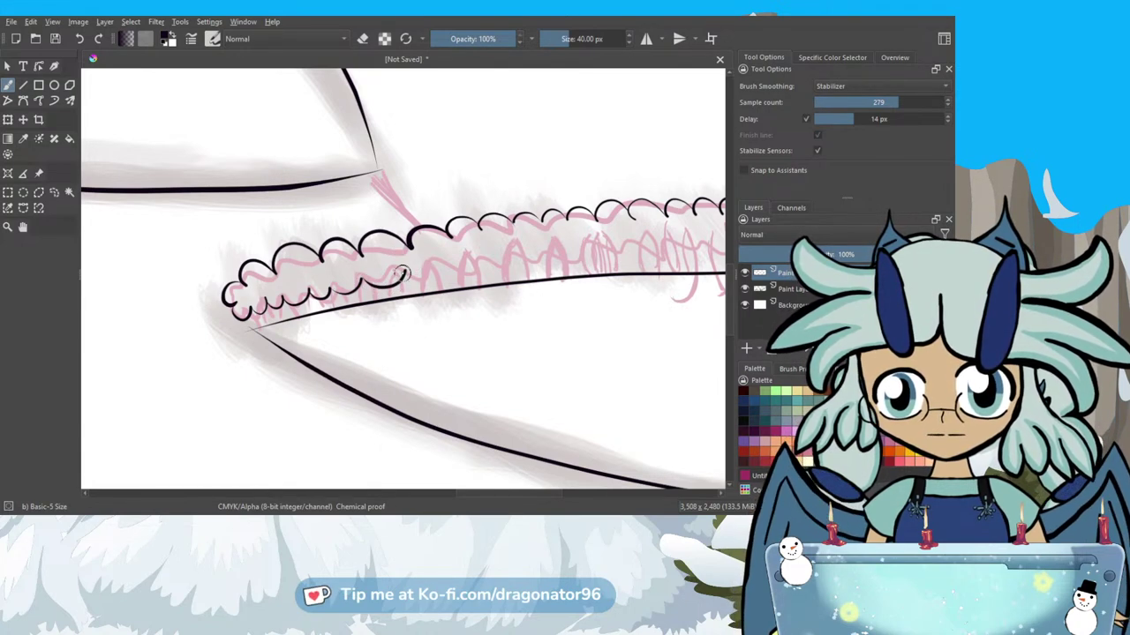
mouse_move(415, 276)
mouse_down()
mouse_move(438, 280)
mouse_move(458, 258)
mouse_up()
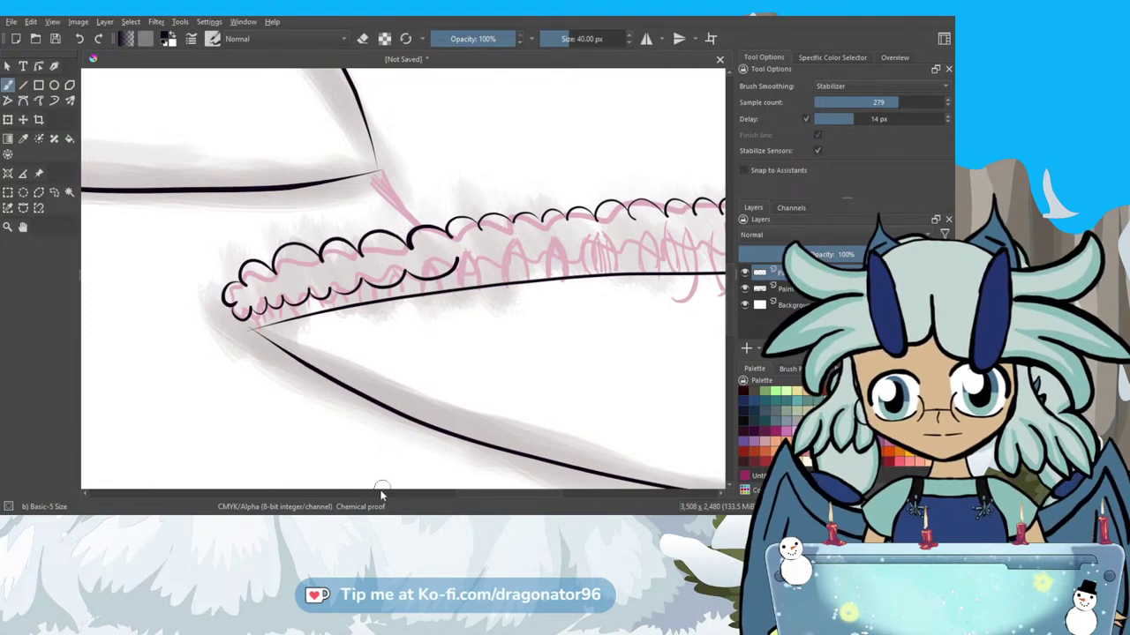
mouse_move(472, 490)
mouse_down()
mouse_move(489, 493)
mouse_move(494, 481)
mouse_up()
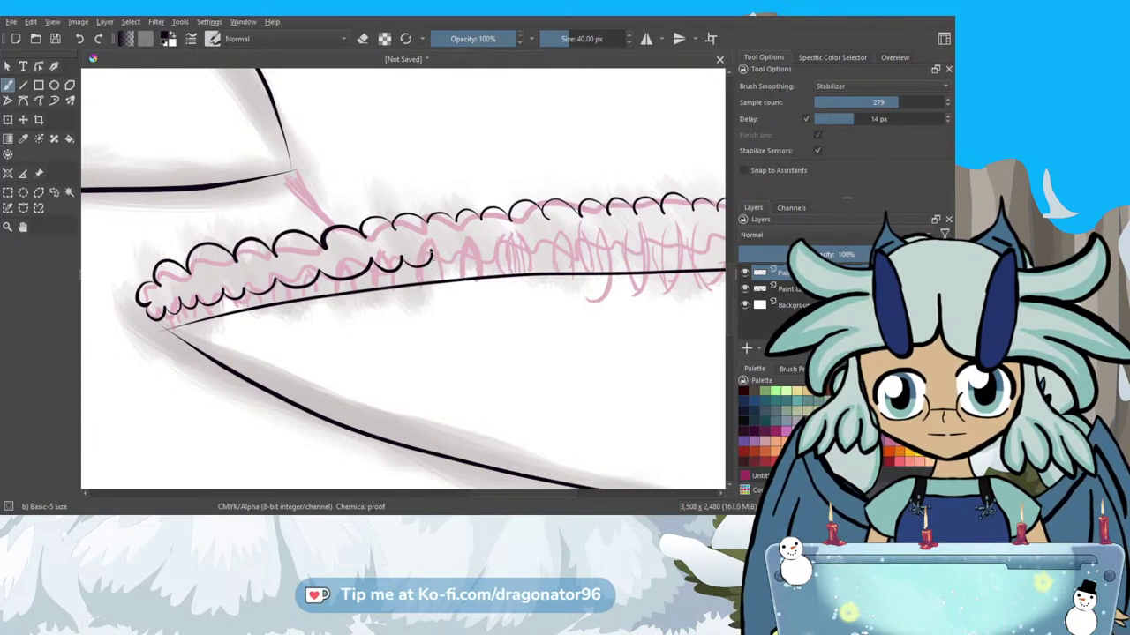
mouse_move(434, 257)
mouse_down()
mouse_move(458, 258)
mouse_move(463, 216)
mouse_up()
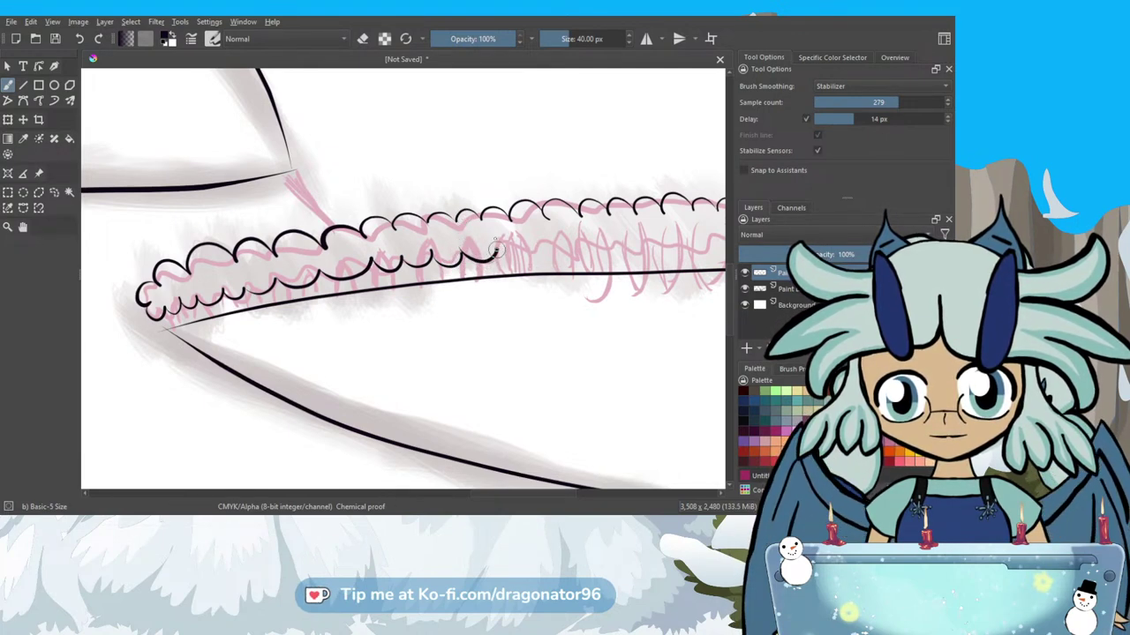
drag(488, 249, 498, 245)
drag(486, 495, 510, 494)
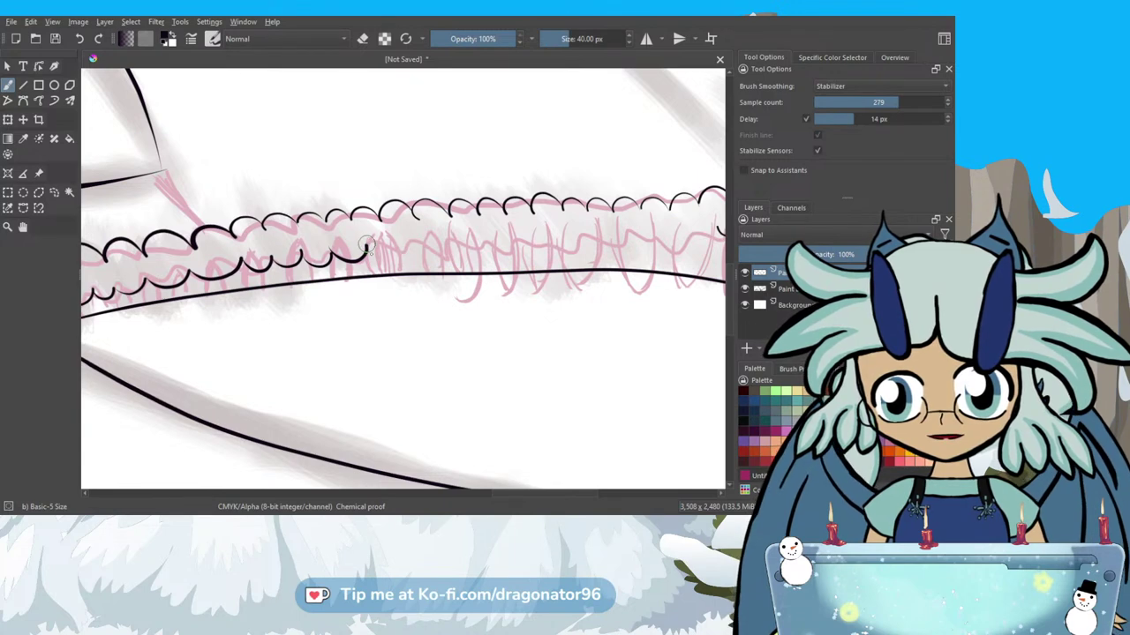
drag(371, 253, 386, 246)
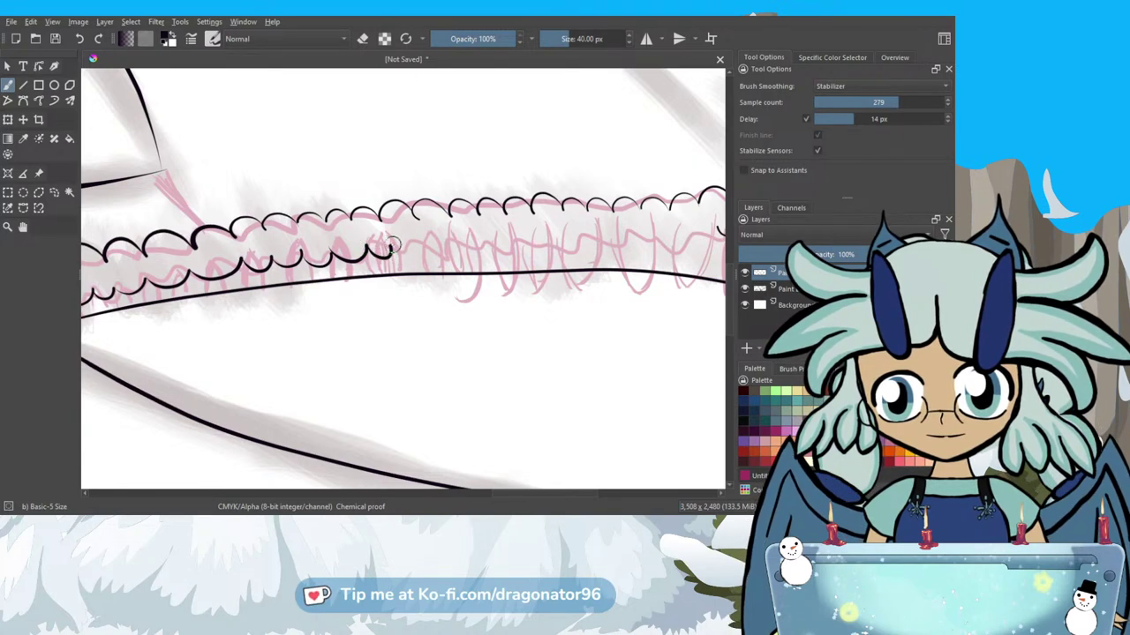
mouse_move(415, 253)
mouse_down()
mouse_move(453, 237)
mouse_move(455, 249)
mouse_up()
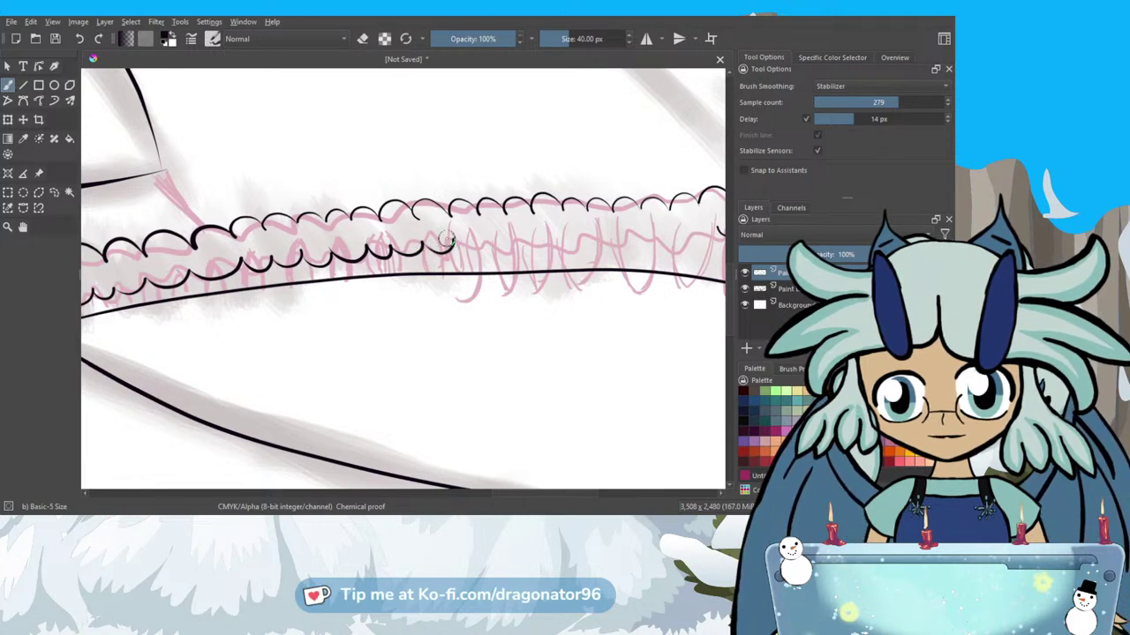
Ink the remaining lower foliage scallops until they join the ones already drawn at the canvas edge.
scroll(521, 468, right, 3)
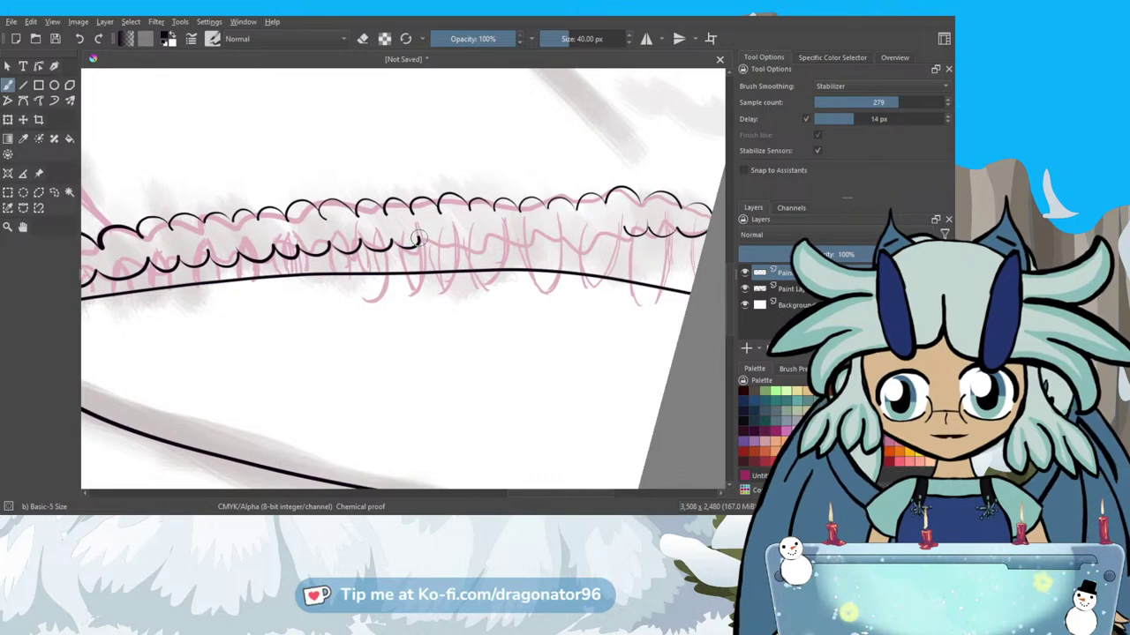
drag(429, 241, 442, 242)
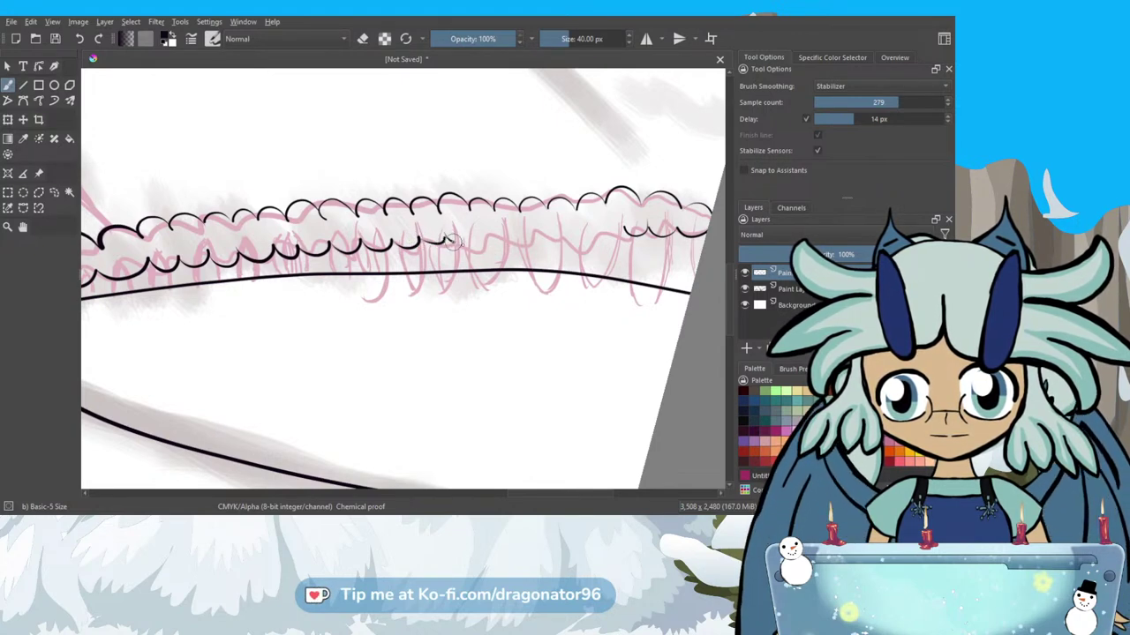
drag(460, 243, 471, 223)
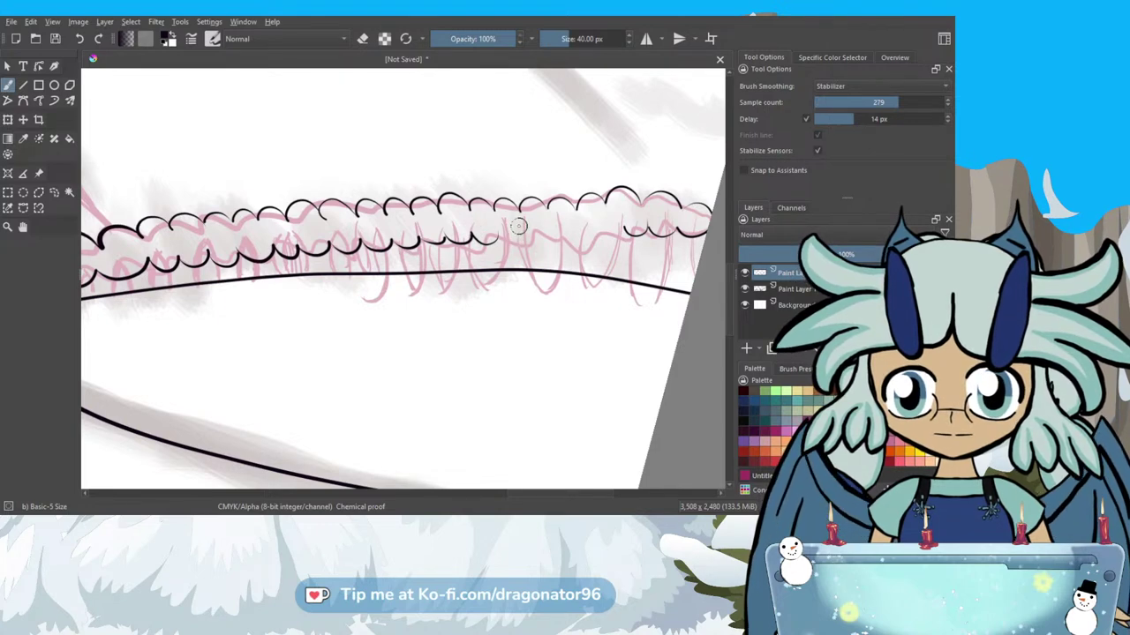
mouse_move(518, 227)
mouse_down()
mouse_move(522, 244)
mouse_move(503, 245)
mouse_up()
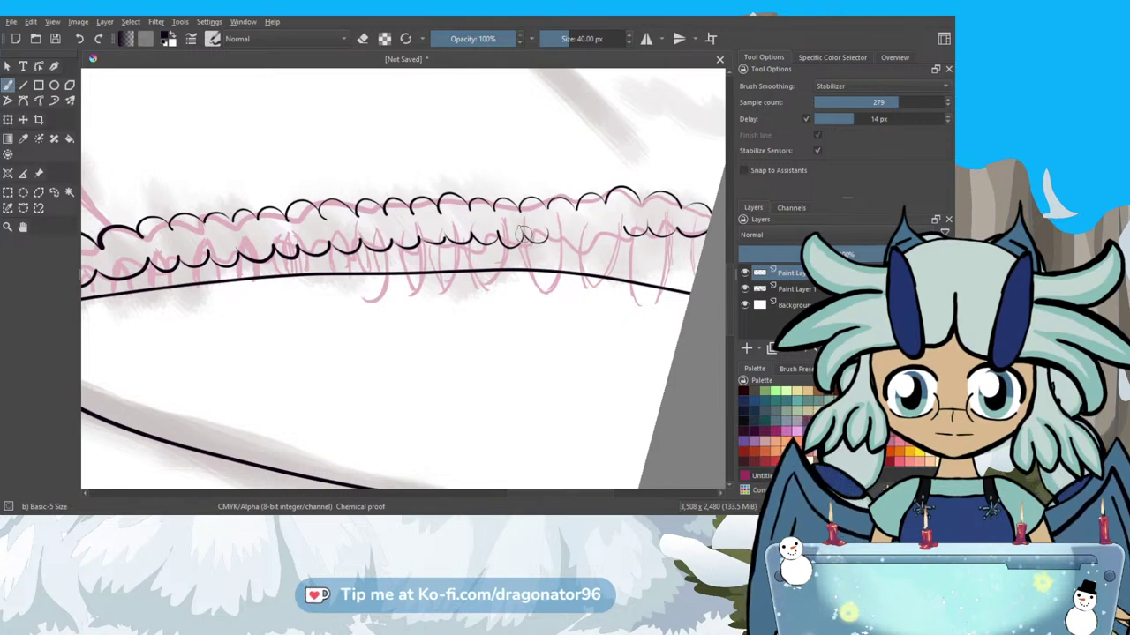
drag(521, 231, 534, 235)
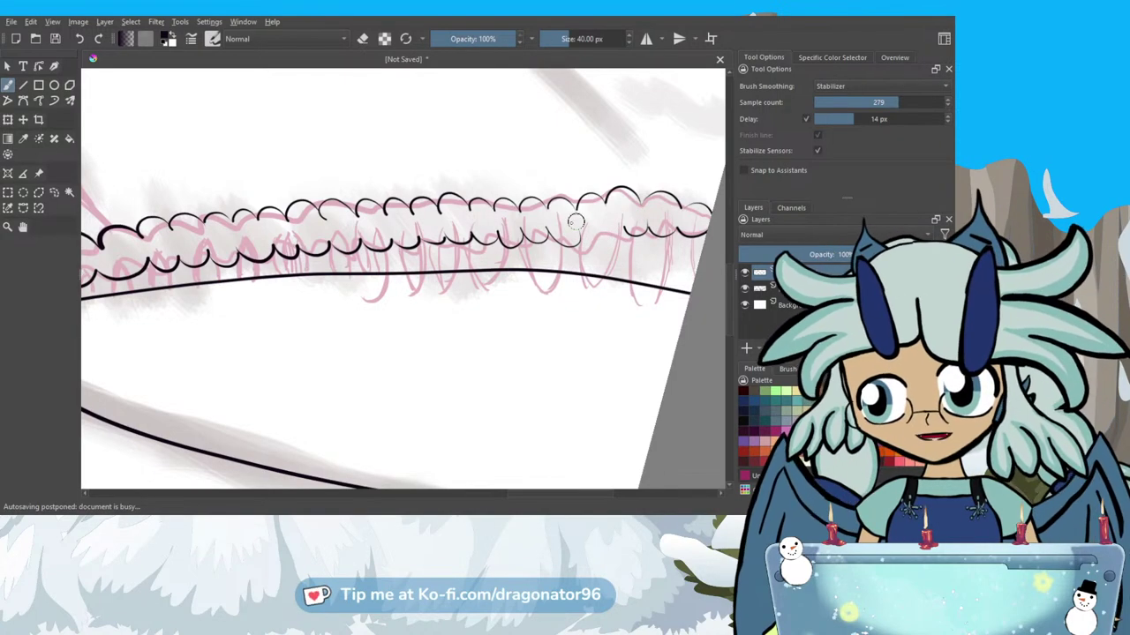
scroll(602, 233, up, 2)
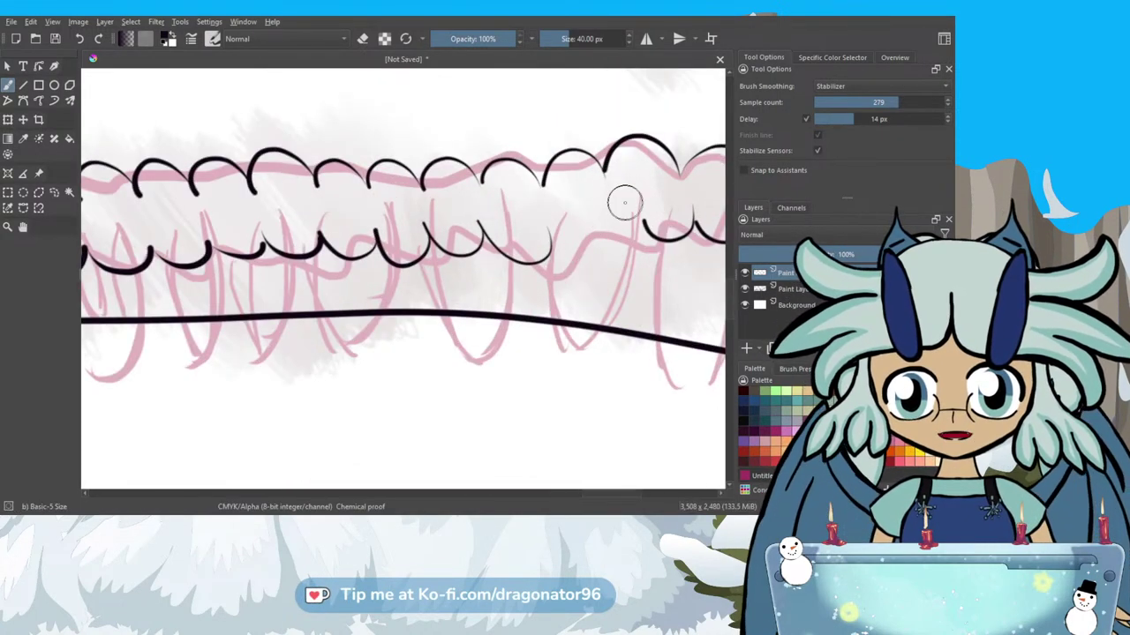
mouse_move(615, 218)
mouse_down()
mouse_move(611, 246)
mouse_move(589, 258)
mouse_move(547, 244)
mouse_up()
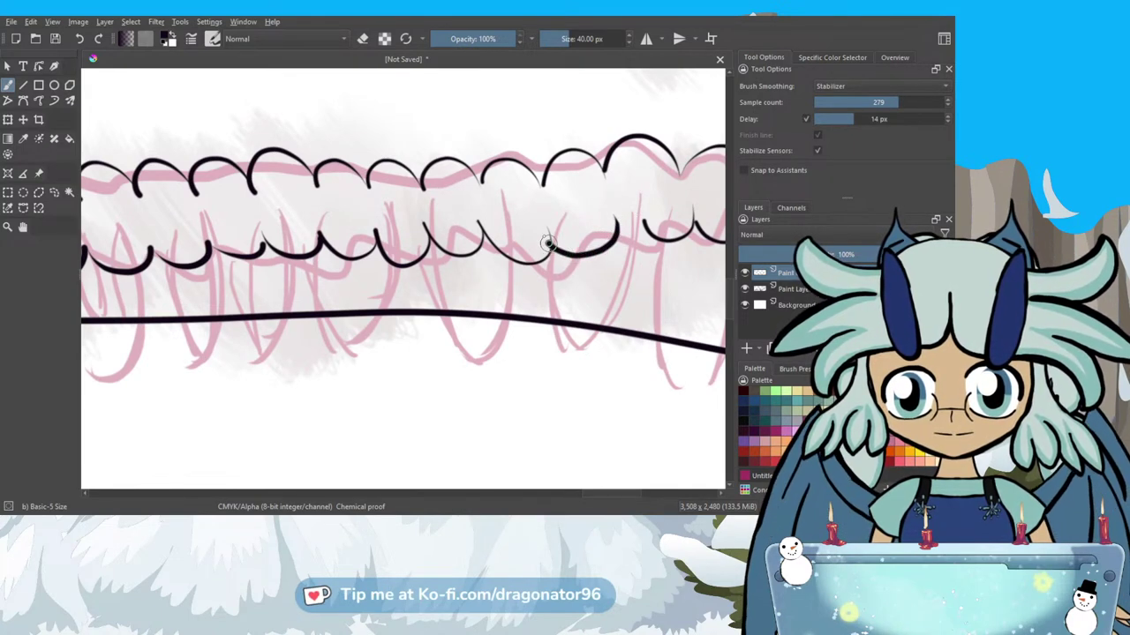
Redraw the last lower foliage scallop with a thicker stroke joining its neighbours and retrace the treetop bump above it more heavily.
key(ctrl+z)
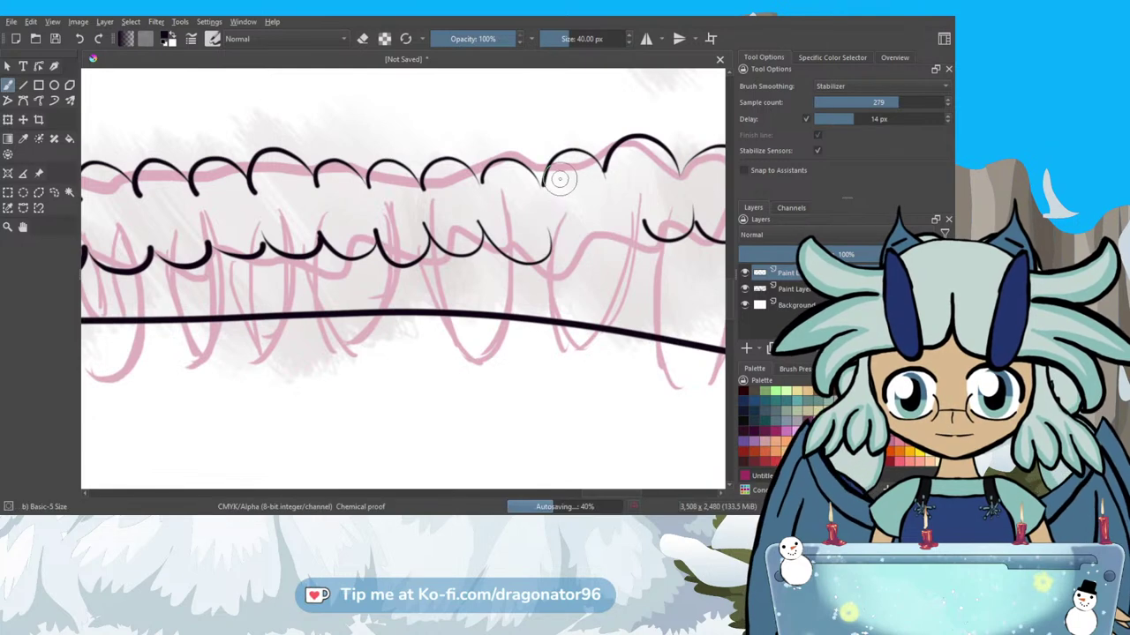
mouse_move(553, 156)
mouse_down()
mouse_move(596, 152)
mouse_move(608, 179)
mouse_up()
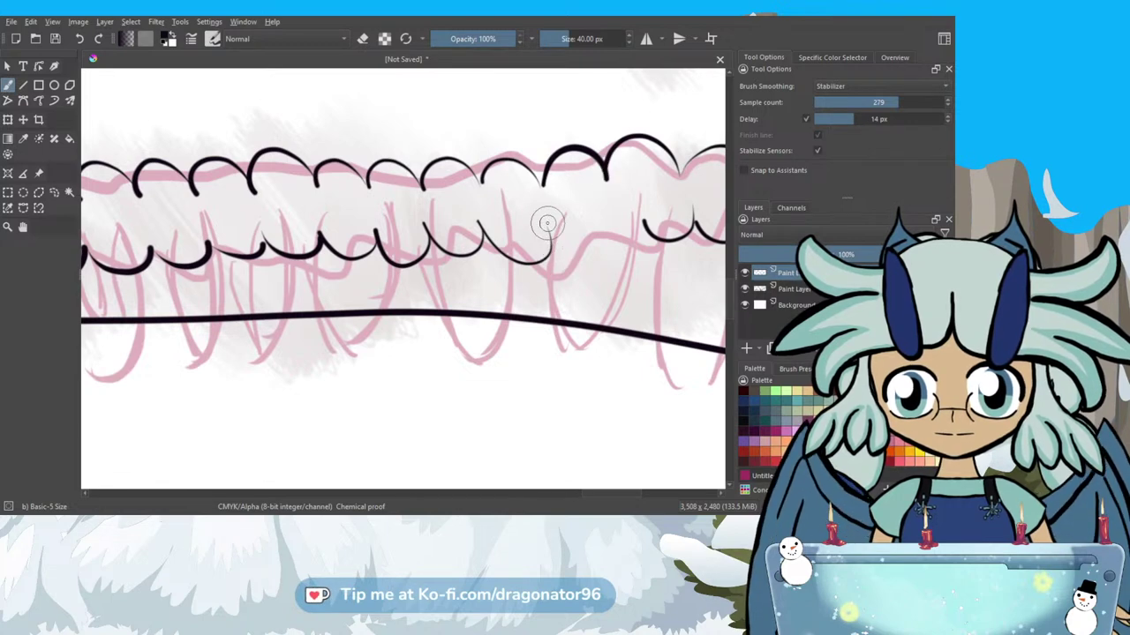
mouse_move(547, 235)
mouse_down()
mouse_move(569, 263)
mouse_move(606, 260)
mouse_move(620, 210)
mouse_up()
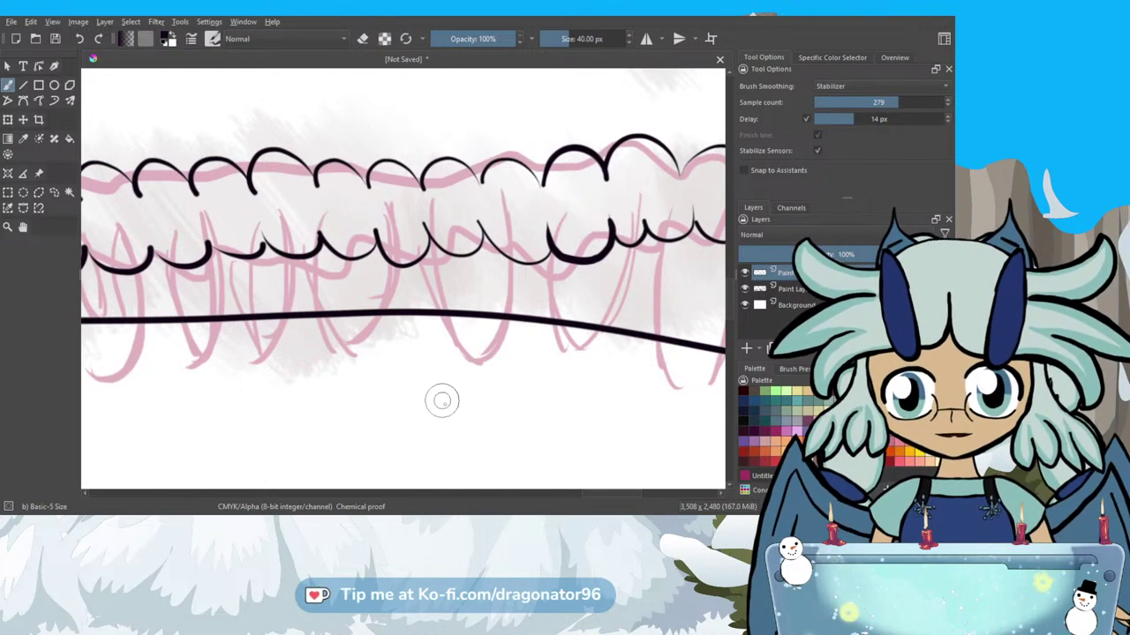
Ink four black tree trunk lines between the lower scallops and the shoreline, starting at the canvas edge.
key(6)
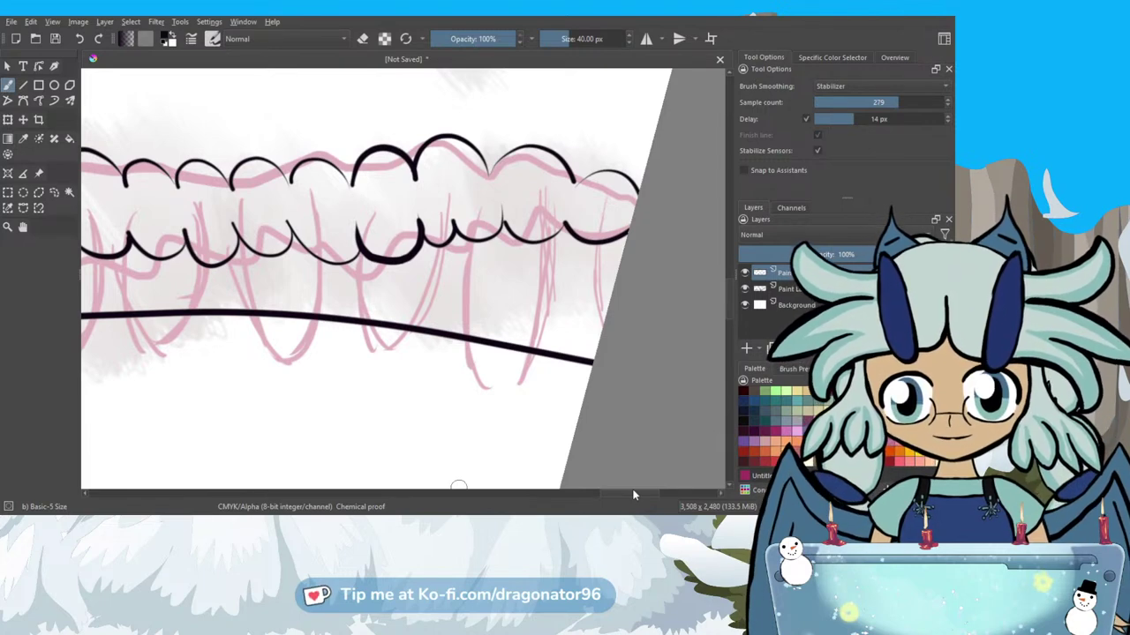
drag(598, 240, 597, 358)
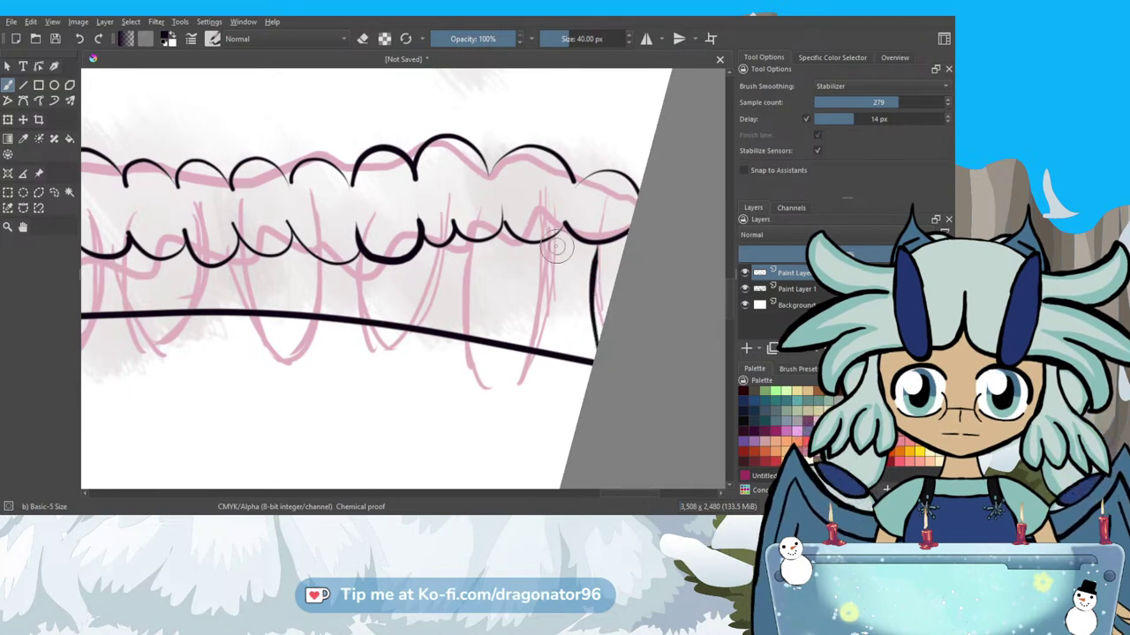
drag(551, 237, 533, 350)
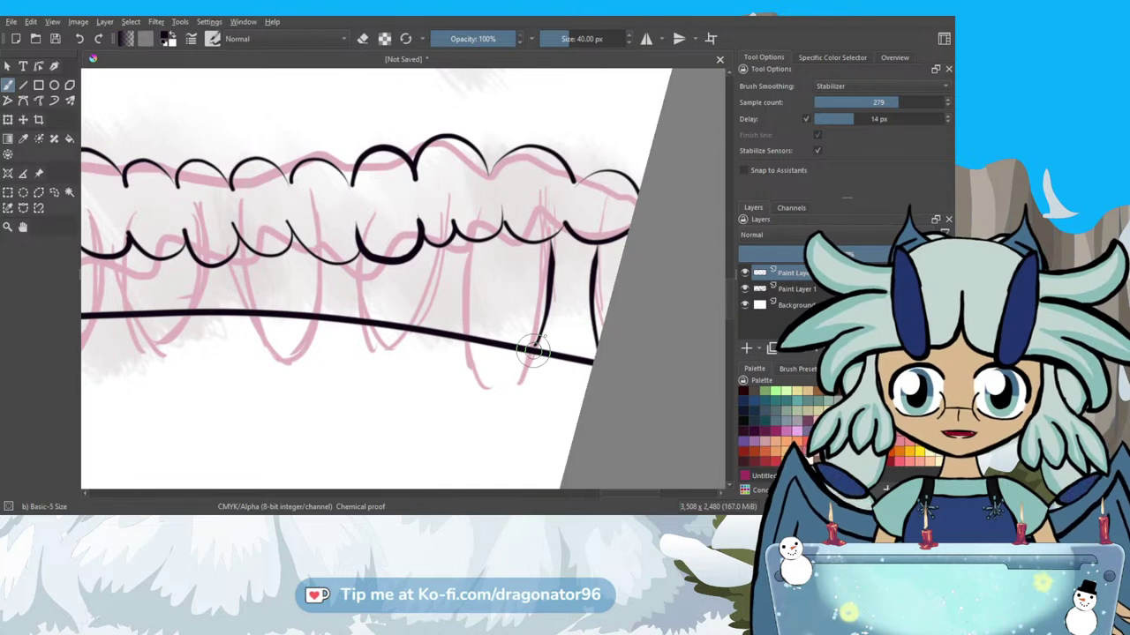
drag(500, 227, 491, 342)
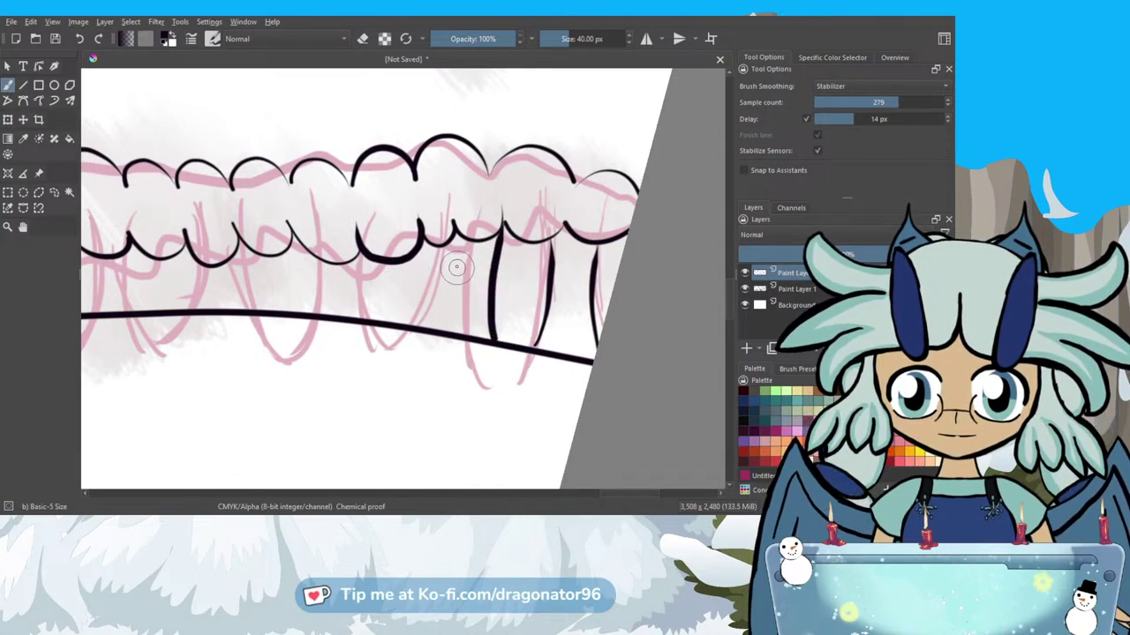
drag(446, 247, 451, 336)
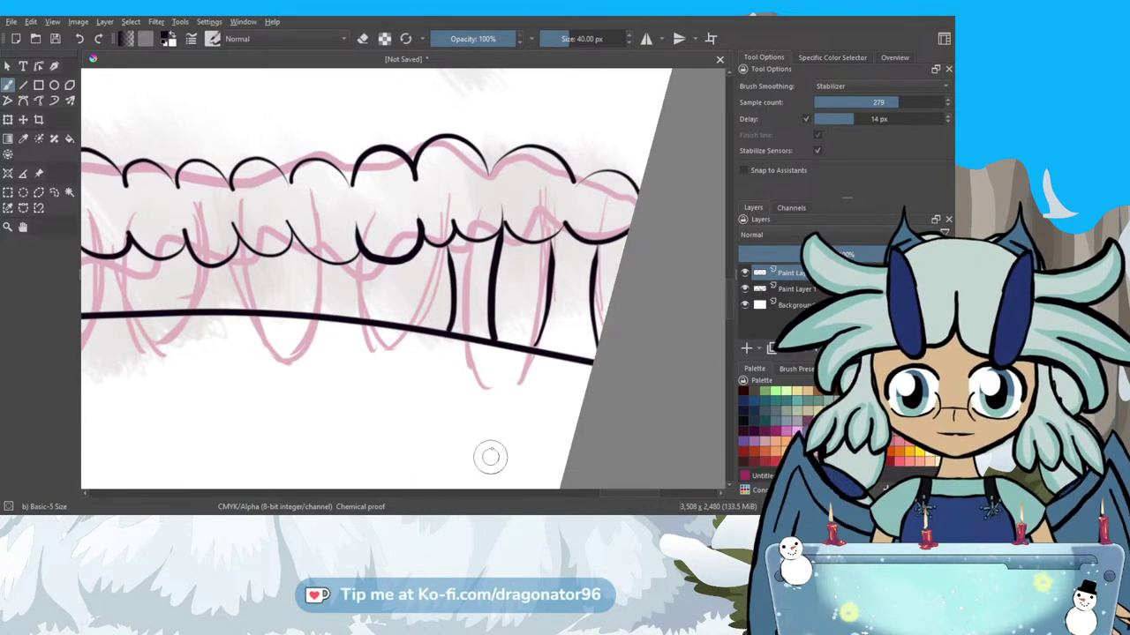
Continue the row with slightly curved trunk lines below the heavy scallop and its neighbours, working away from the canvas edge toward the headland's tip.
drag(623, 491, 605, 491)
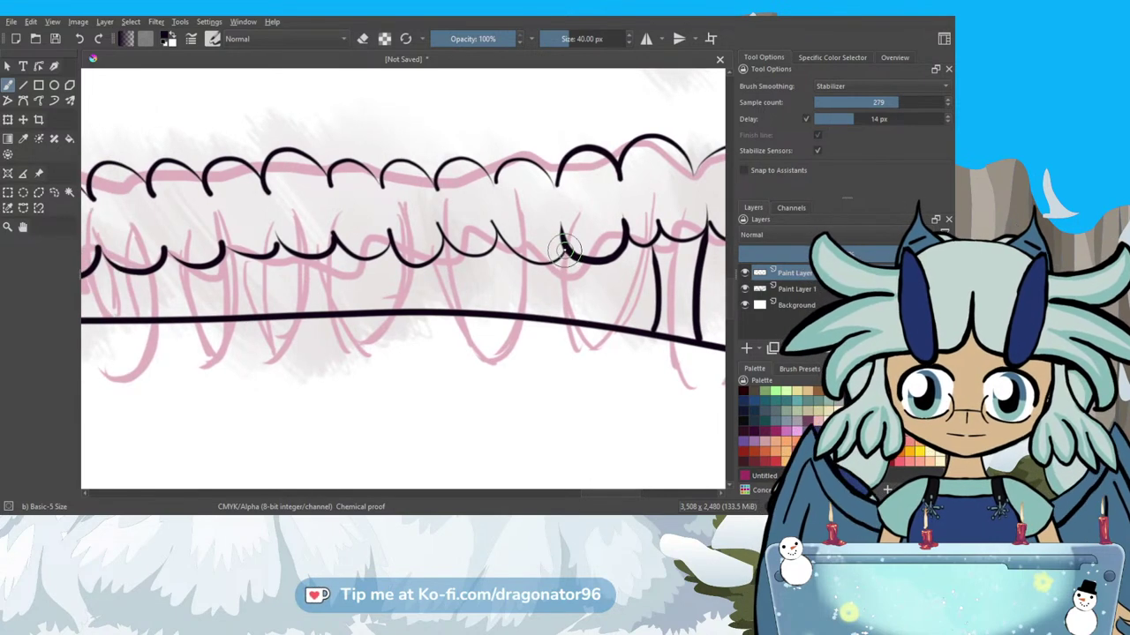
mouse_move(565, 252)
mouse_down()
mouse_move(569, 279)
mouse_move(553, 318)
mouse_up()
drag(610, 250, 615, 320)
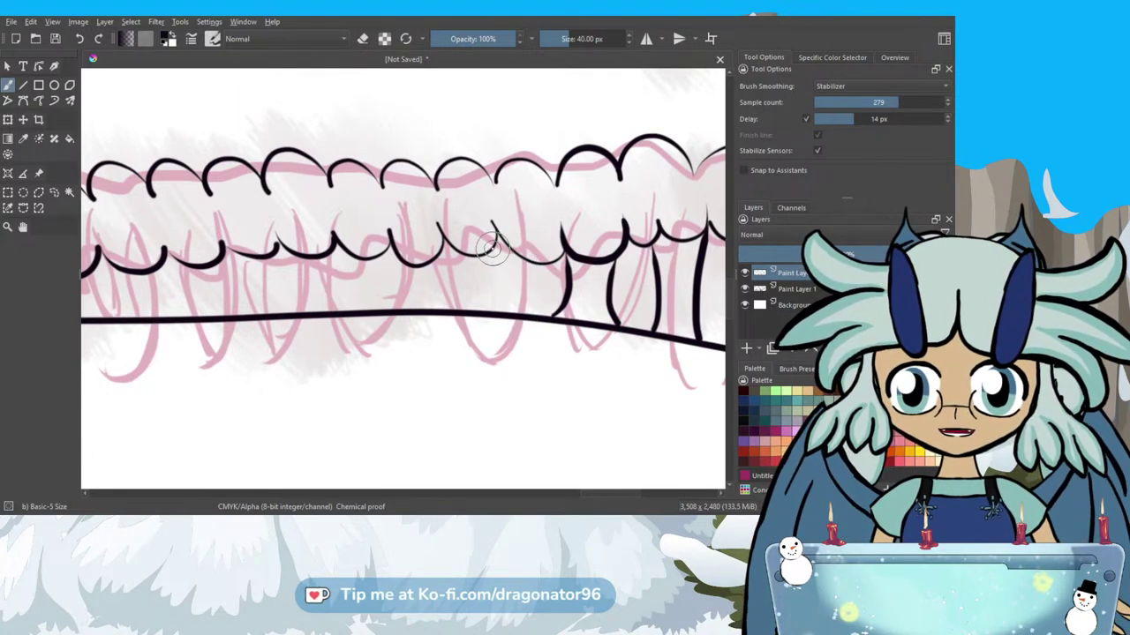
drag(499, 268, 500, 307)
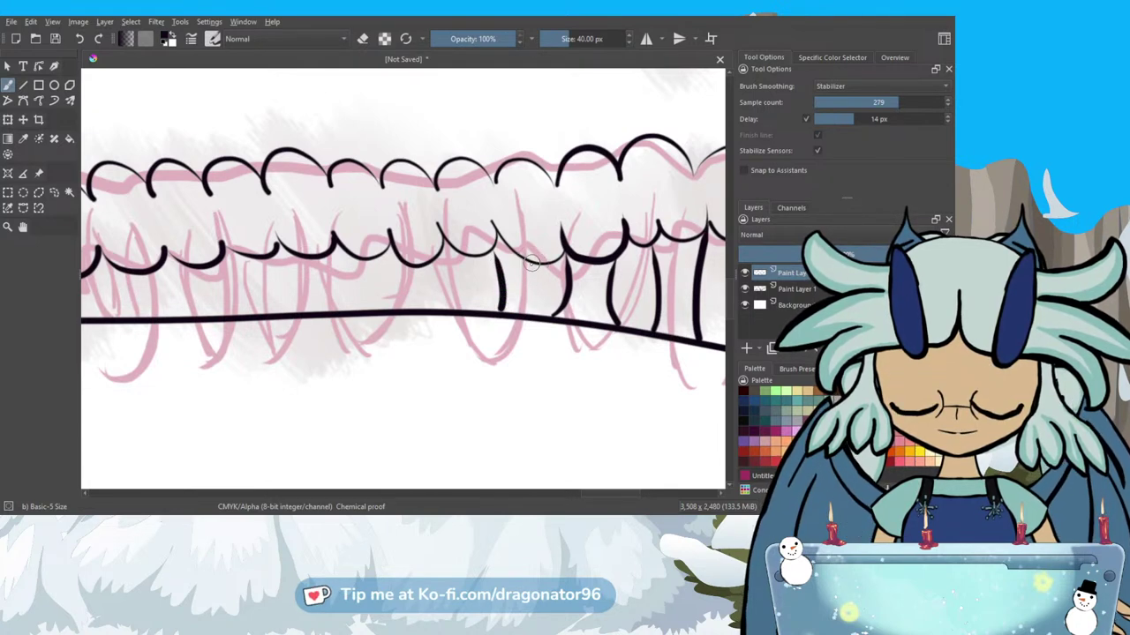
drag(527, 269, 523, 288)
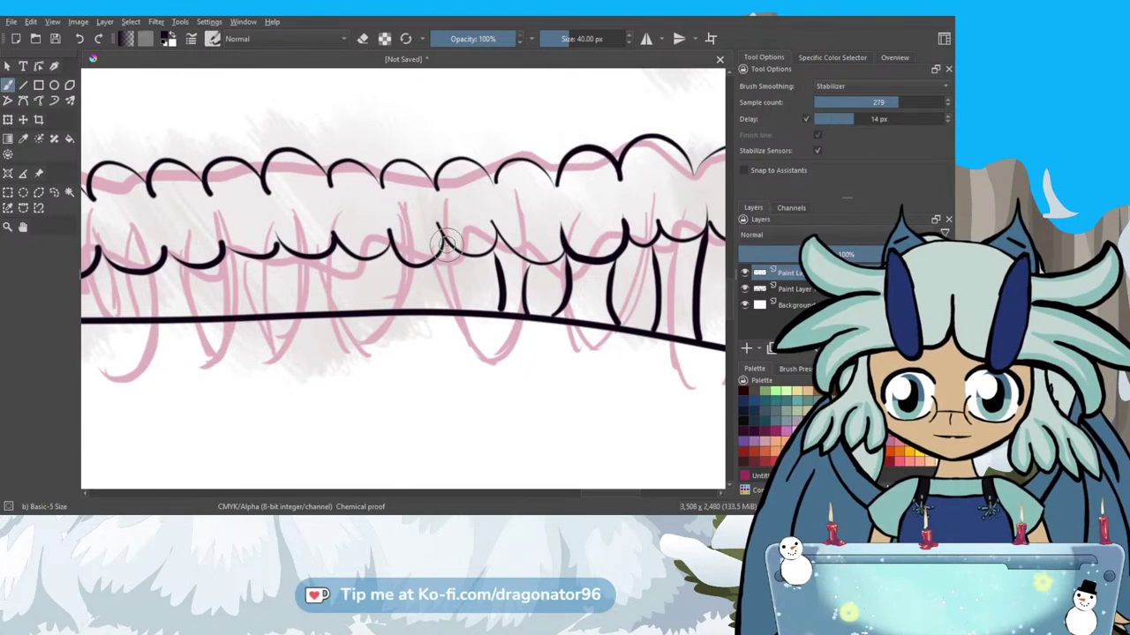
drag(446, 256, 457, 318)
drag(406, 270, 407, 294)
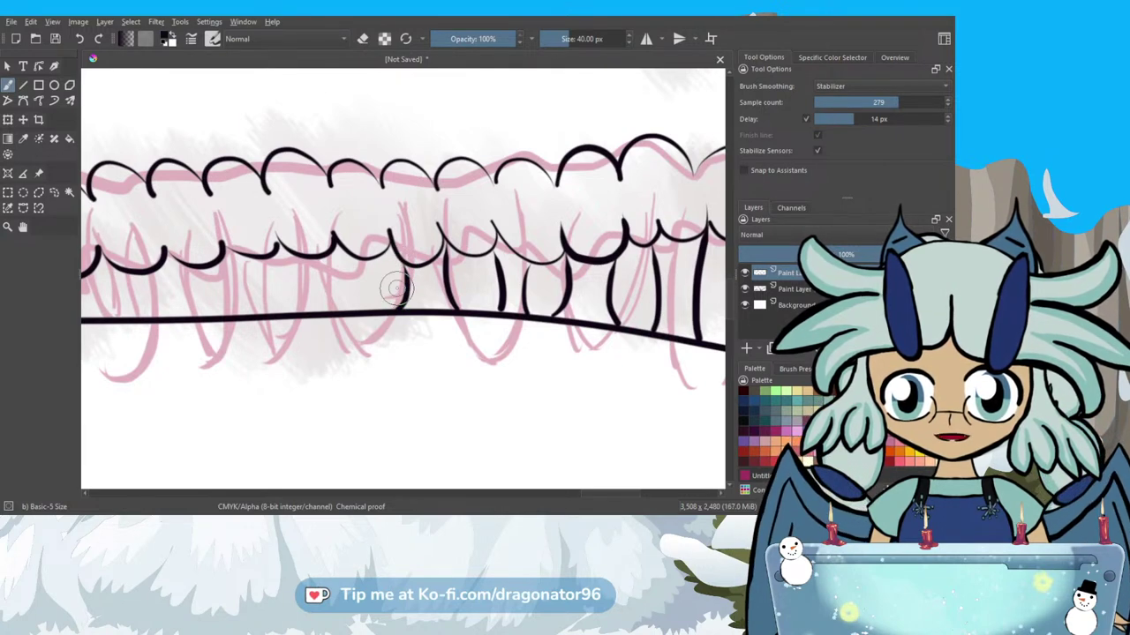
key(ctrl+z)
Ink the following trunks as slightly bowed lines under the next few scallops, along the flat middle stretch of the shoreline.
drag(607, 495, 586, 494)
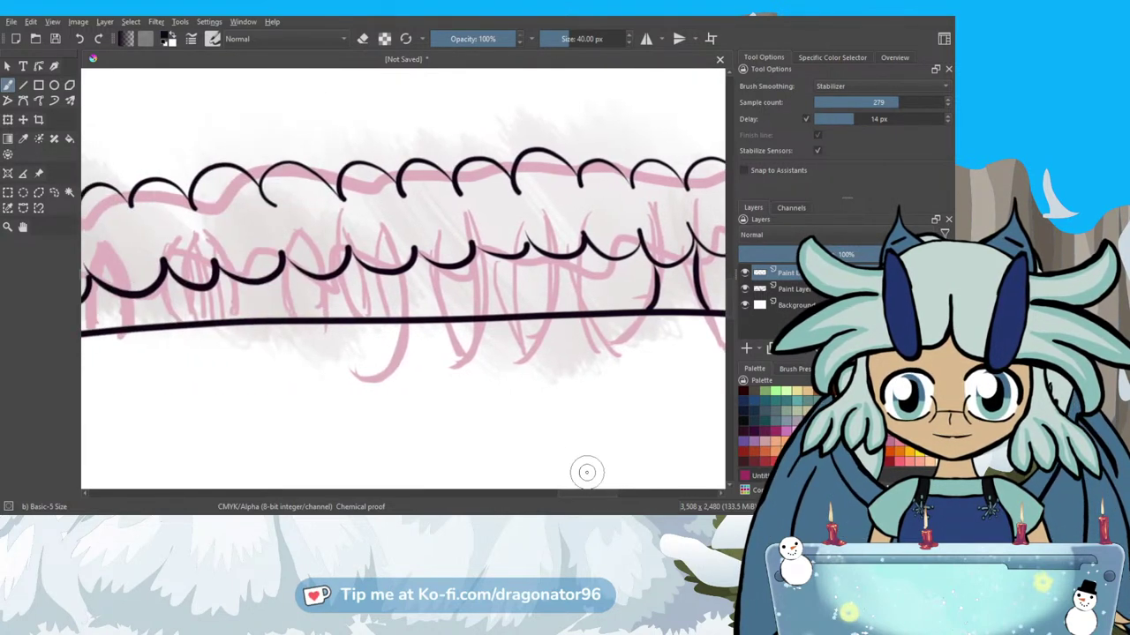
drag(582, 242, 589, 308)
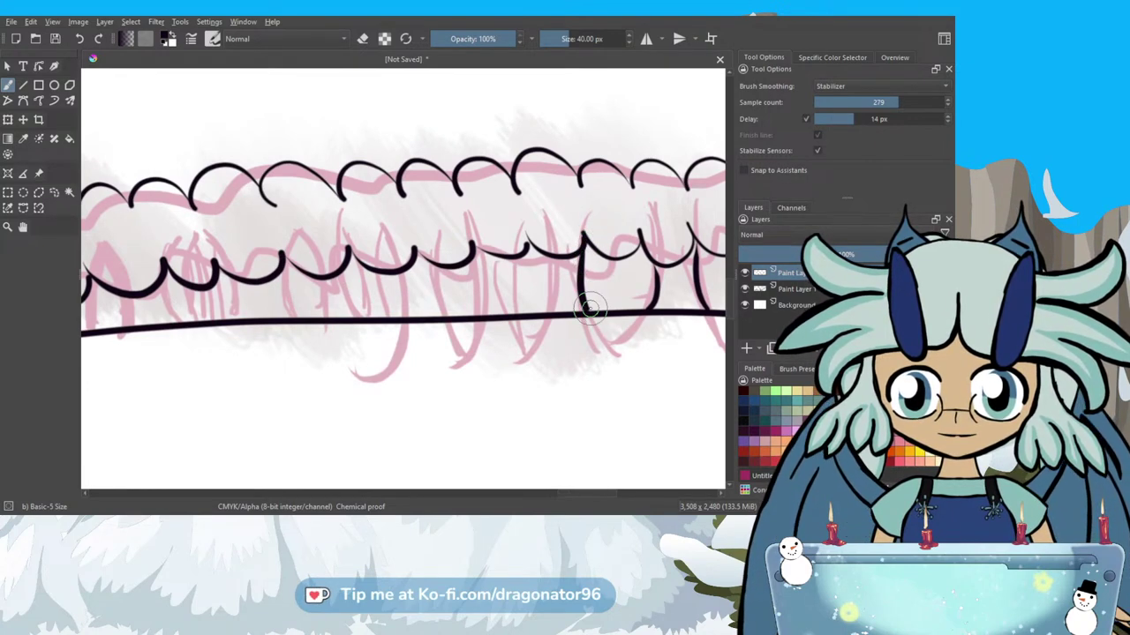
drag(528, 244, 546, 334)
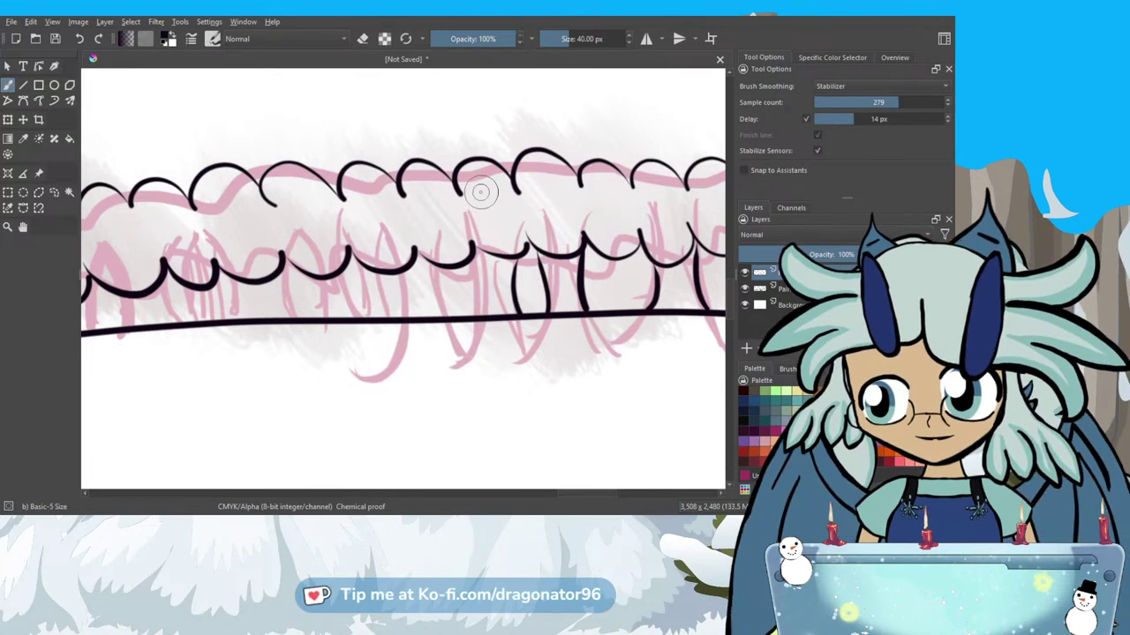
mouse_move(471, 252)
mouse_down()
mouse_move(473, 319)
mouse_move(434, 284)
mouse_move(451, 323)
mouse_move(400, 277)
mouse_move(411, 320)
mouse_up()
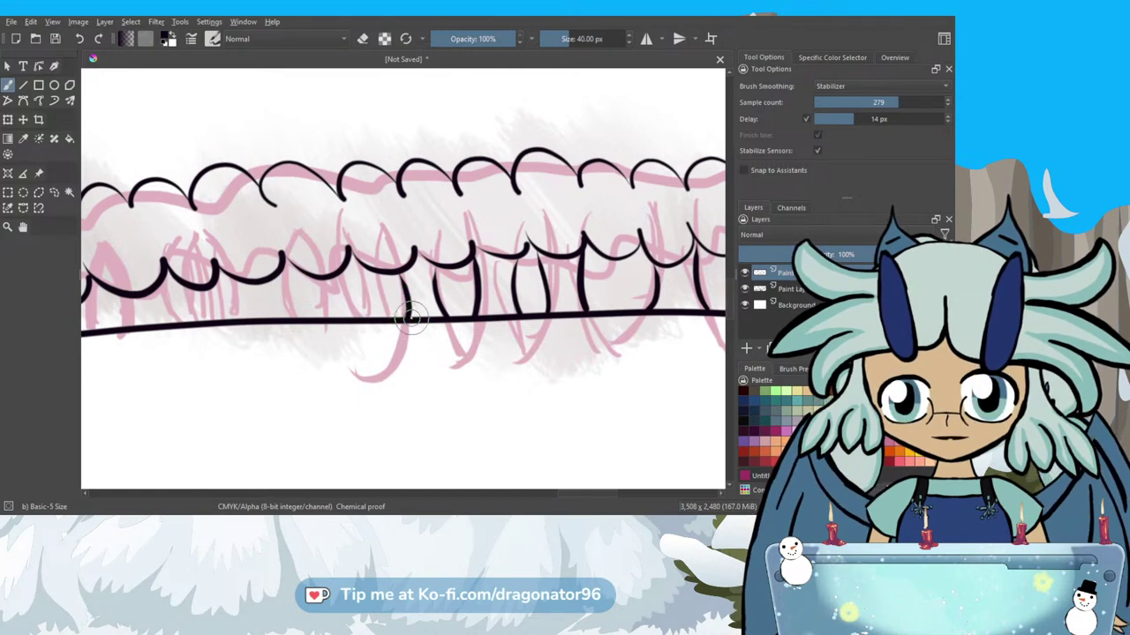
Add more curved trunk lines where the shoreline starts sloping down toward the tip, redoing the stroke that went wrong.
scroll(594, 492, left, 5)
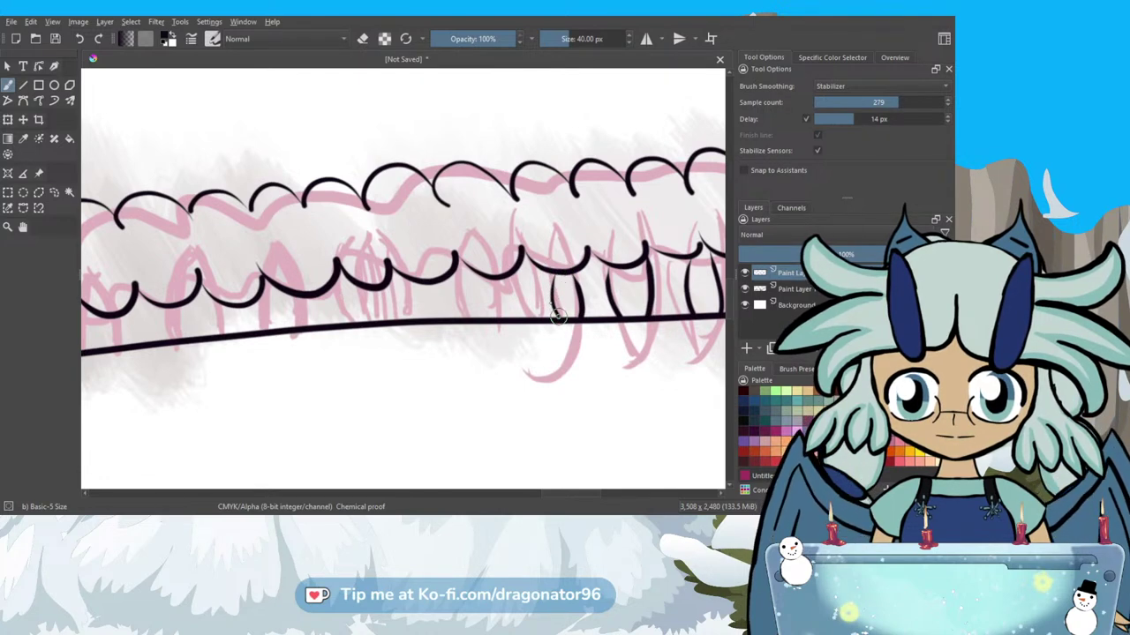
drag(527, 268, 534, 307)
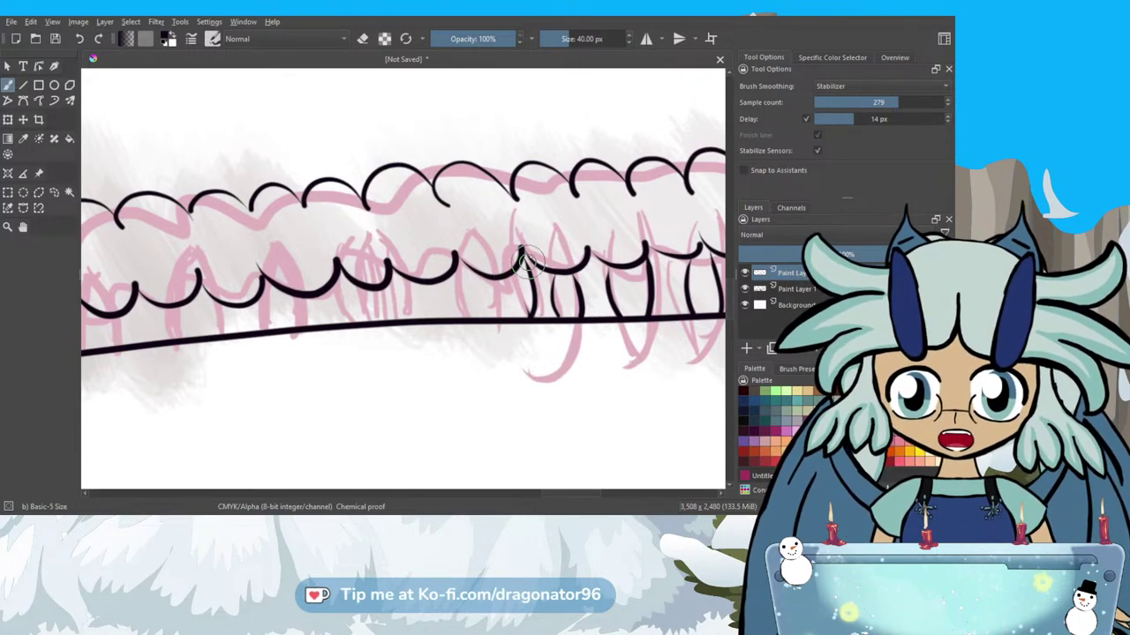
key(ctrl+z)
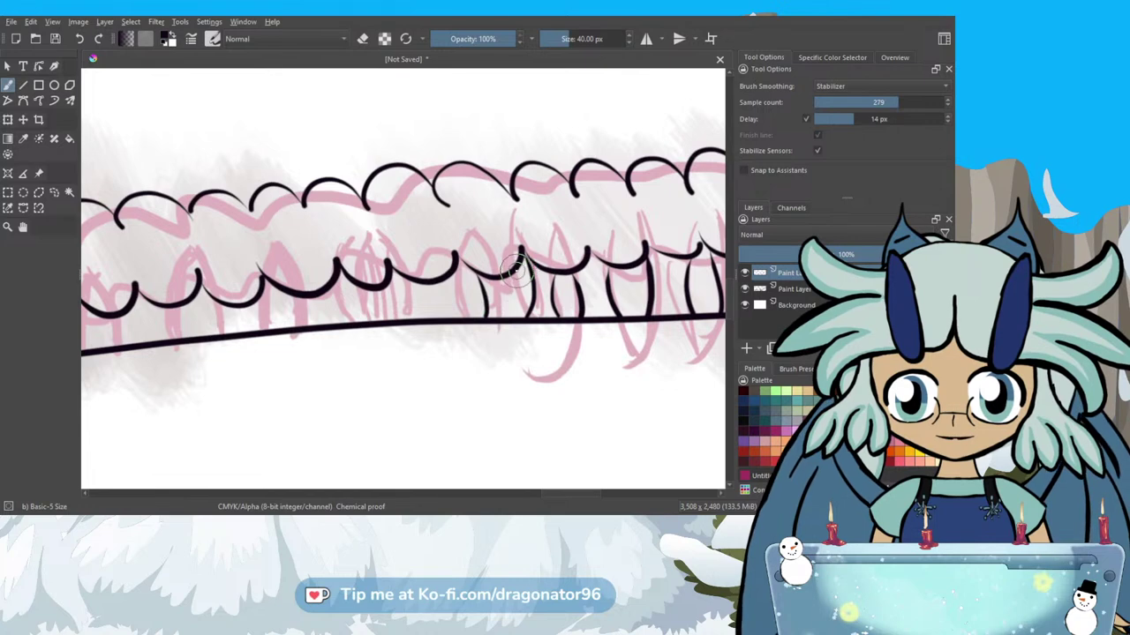
mouse_move(511, 302)
mouse_down()
mouse_move(526, 328)
mouse_move(547, 284)
mouse_up()
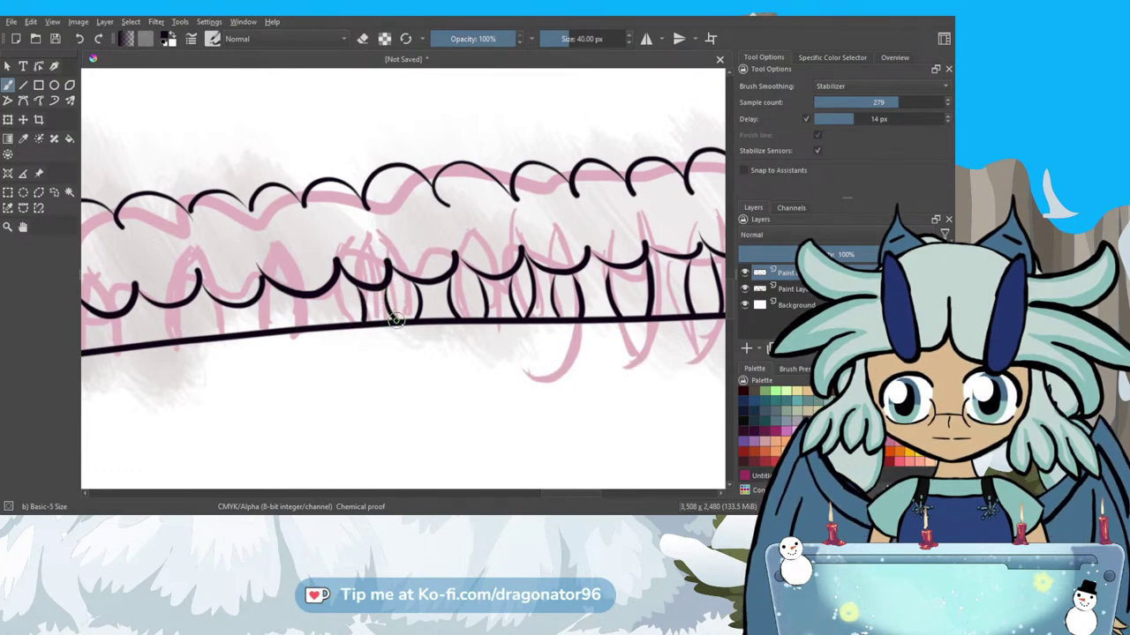
Extend the trunk lines along the sloping shoreline up to the wide scallop below the far hill's corner.
mouse_move(578, 497)
mouse_down()
mouse_move(554, 492)
mouse_move(565, 462)
mouse_up()
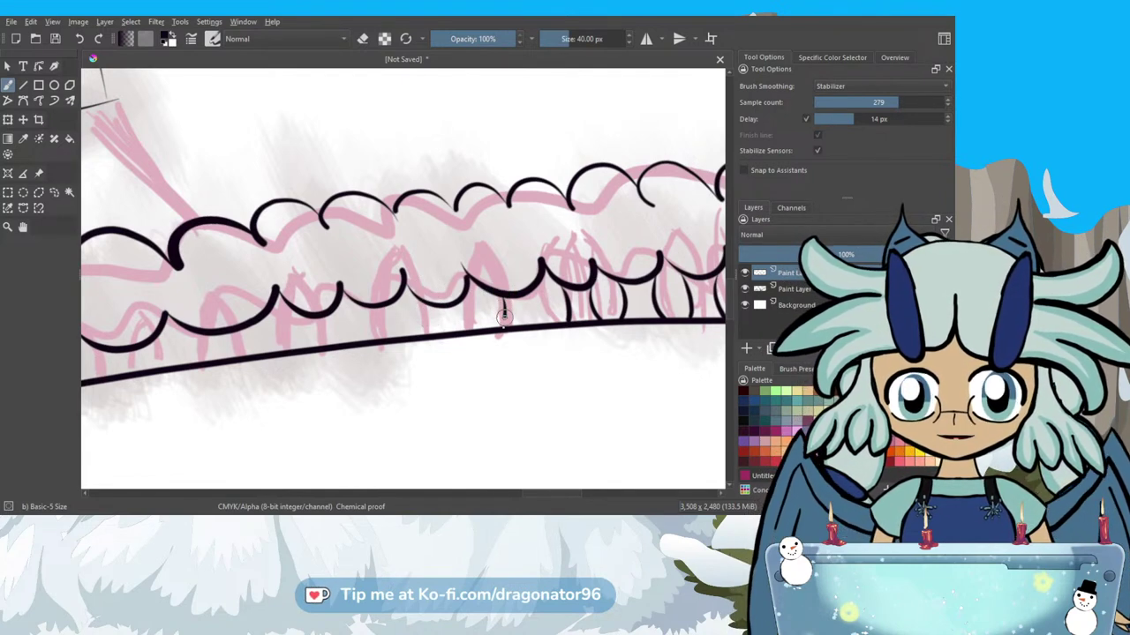
drag(496, 320, 503, 333)
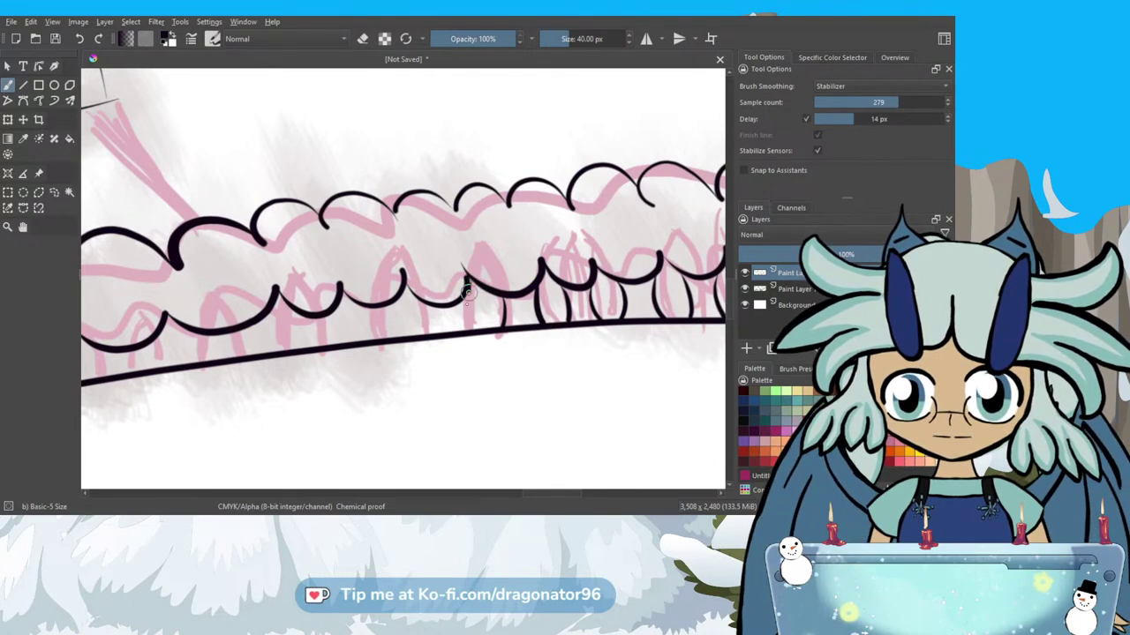
drag(466, 308, 468, 329)
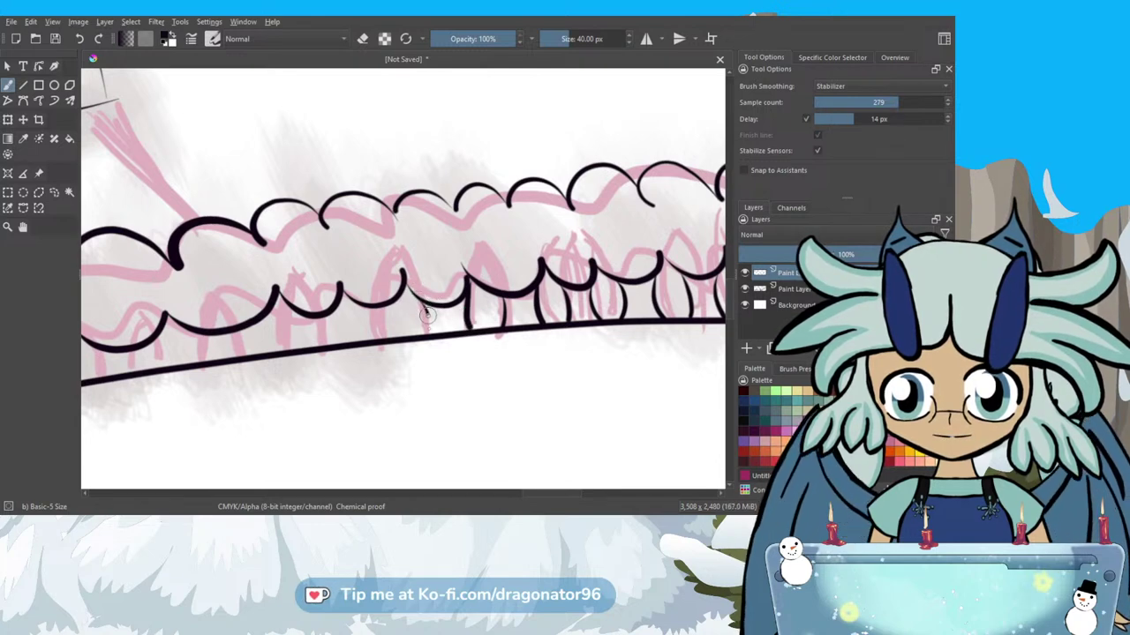
drag(424, 333, 426, 336)
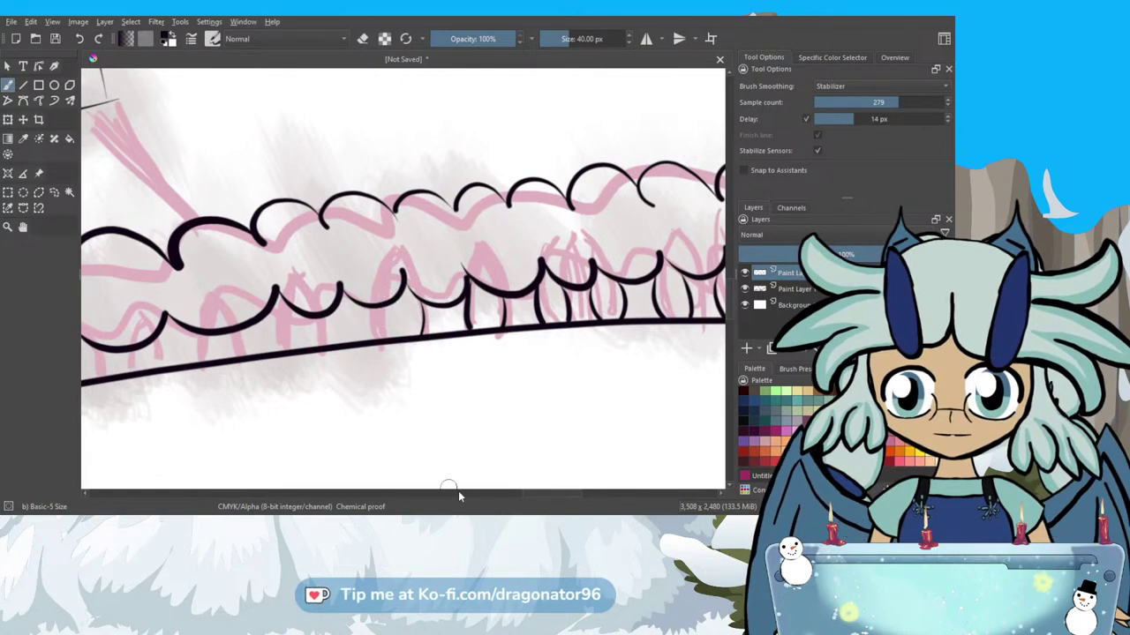
drag(541, 500, 523, 481)
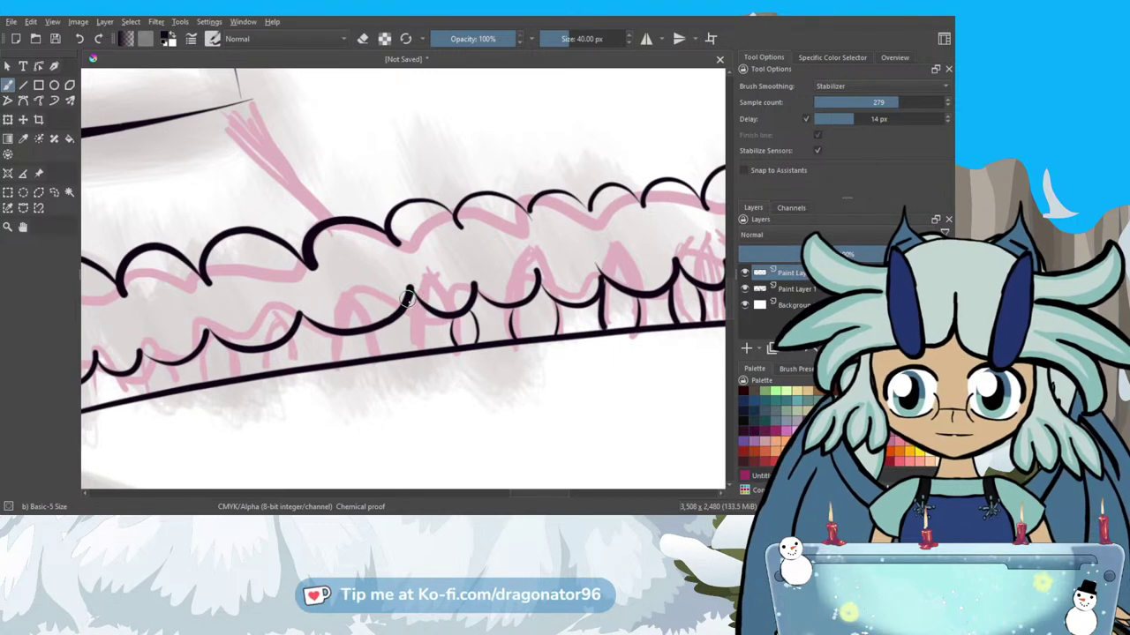
drag(413, 309, 416, 325)
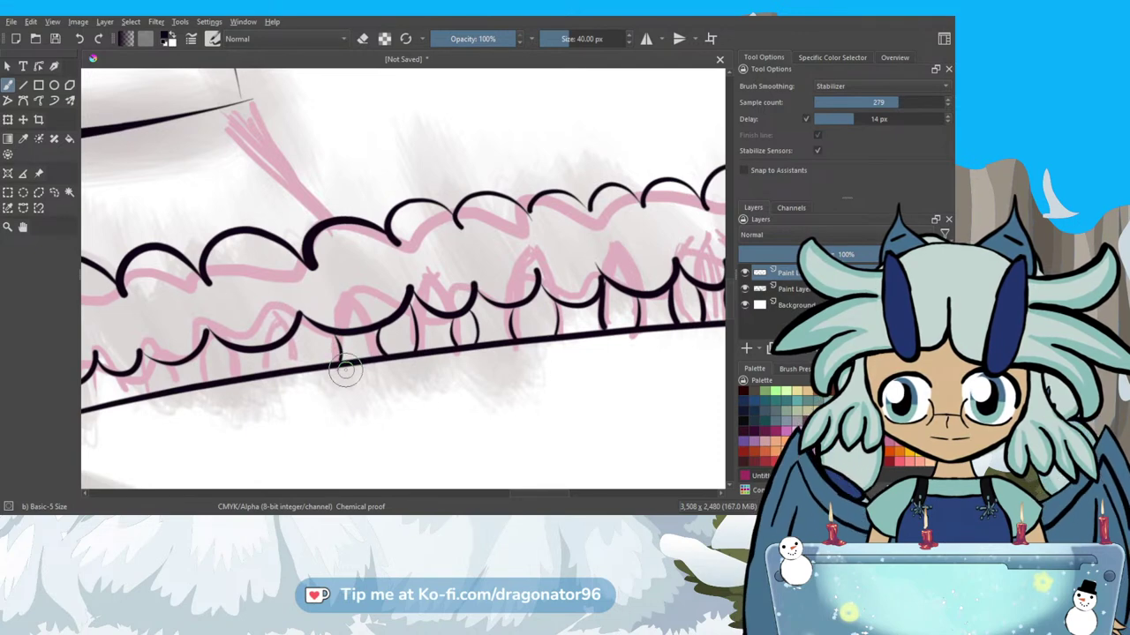
Ink short trunk lines under the smaller scallops between the far hill's corner and the headland's tip.
drag(523, 495, 512, 483)
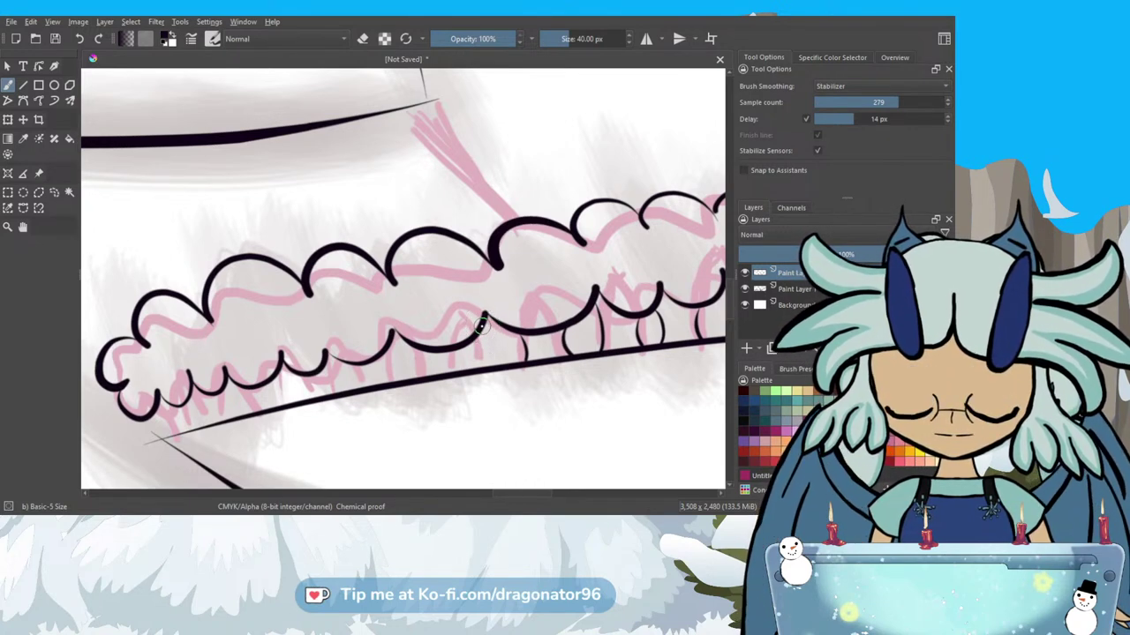
mouse_move(480, 355)
mouse_down()
mouse_move(483, 367)
mouse_move(477, 354)
mouse_move(443, 353)
mouse_move(436, 333)
mouse_up()
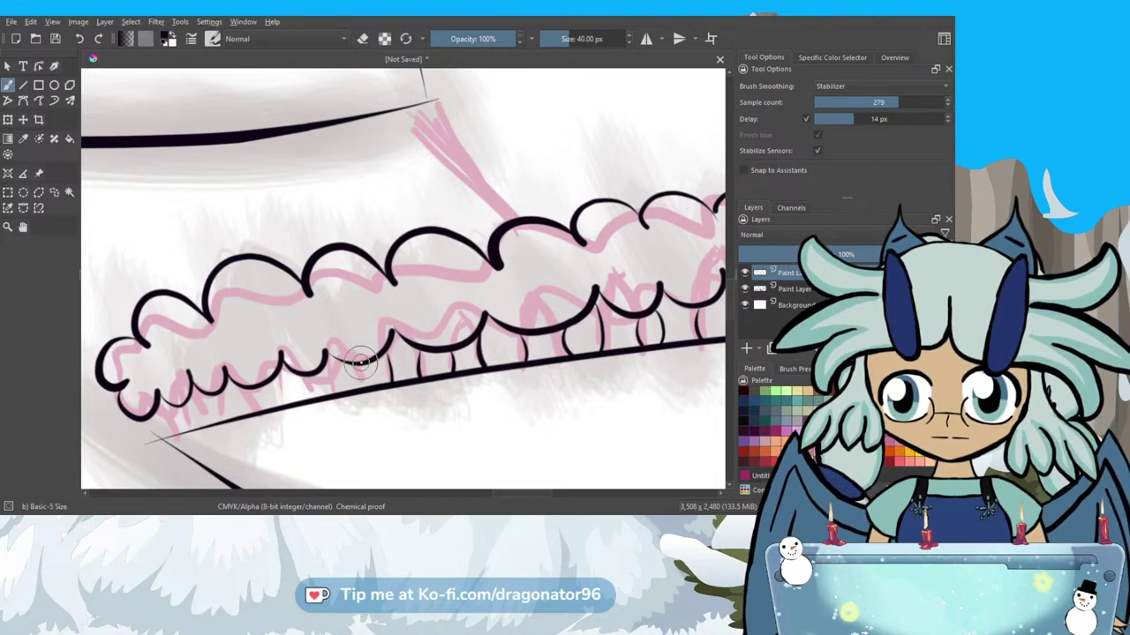
drag(358, 370, 361, 389)
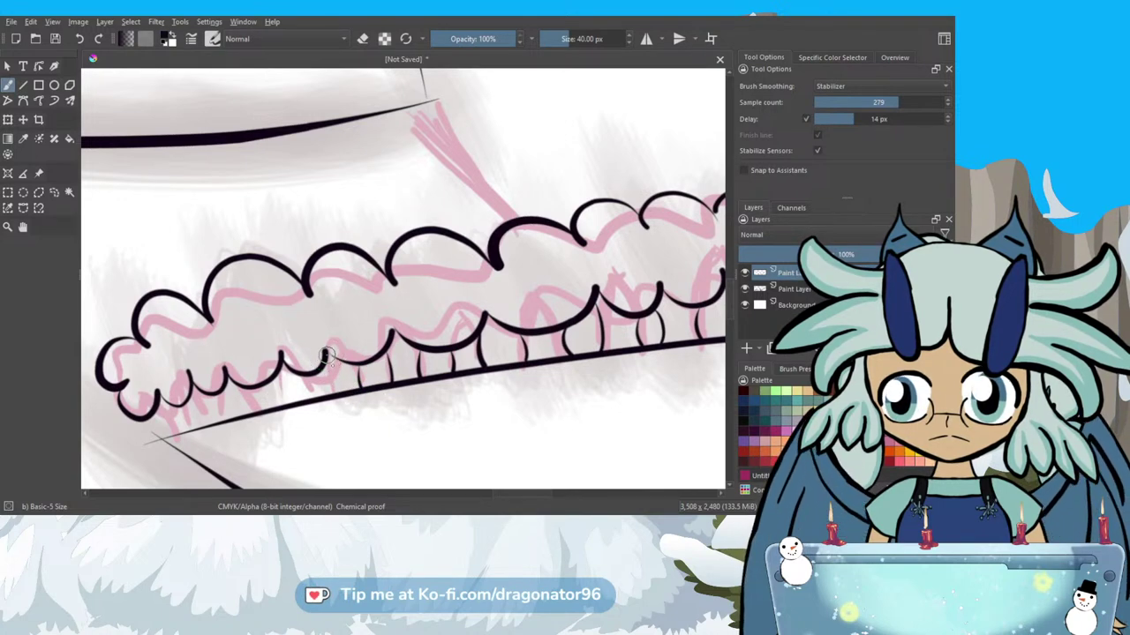
drag(333, 371, 338, 400)
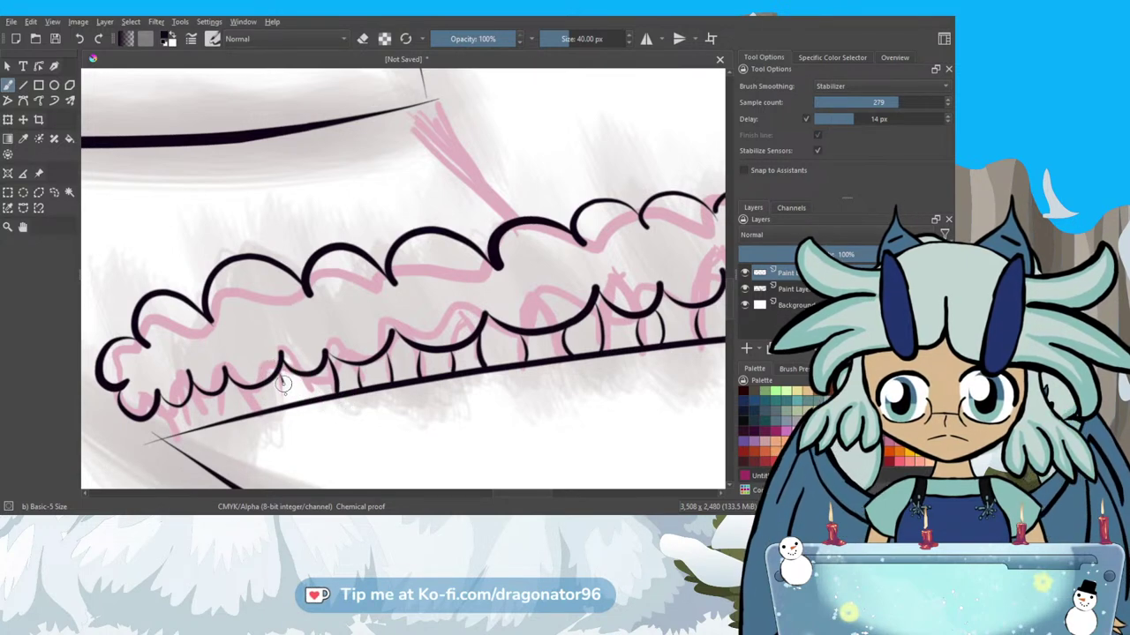
drag(284, 396, 285, 406)
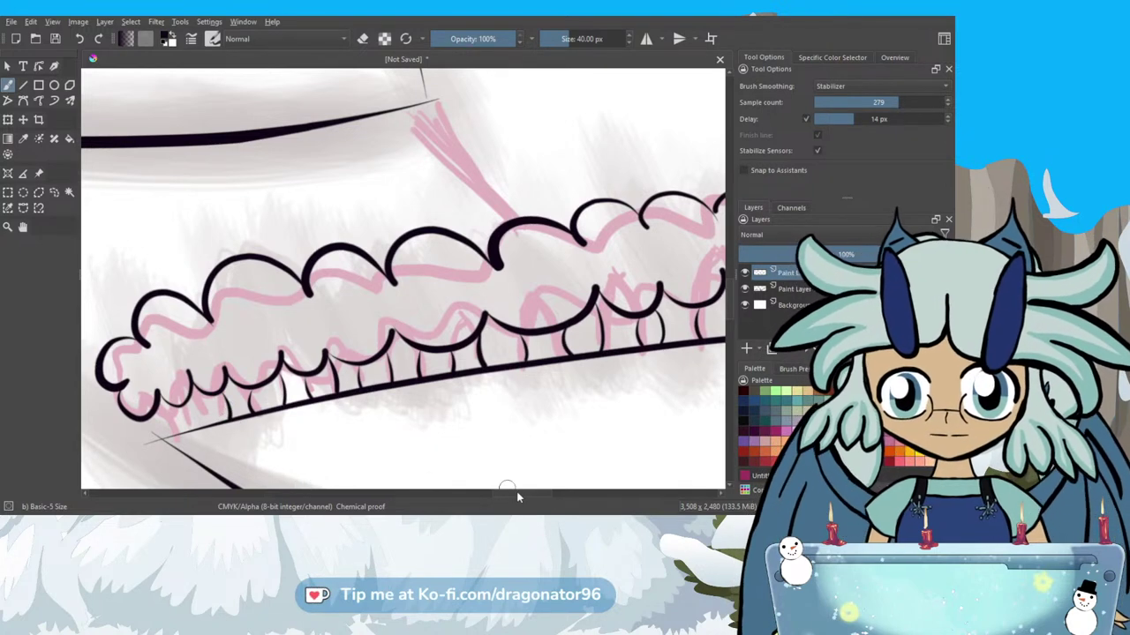
Ink the shortest trunk lines under the last small scallops at the headland's tip, down to the shoreline.
scroll(522, 496, left, 2)
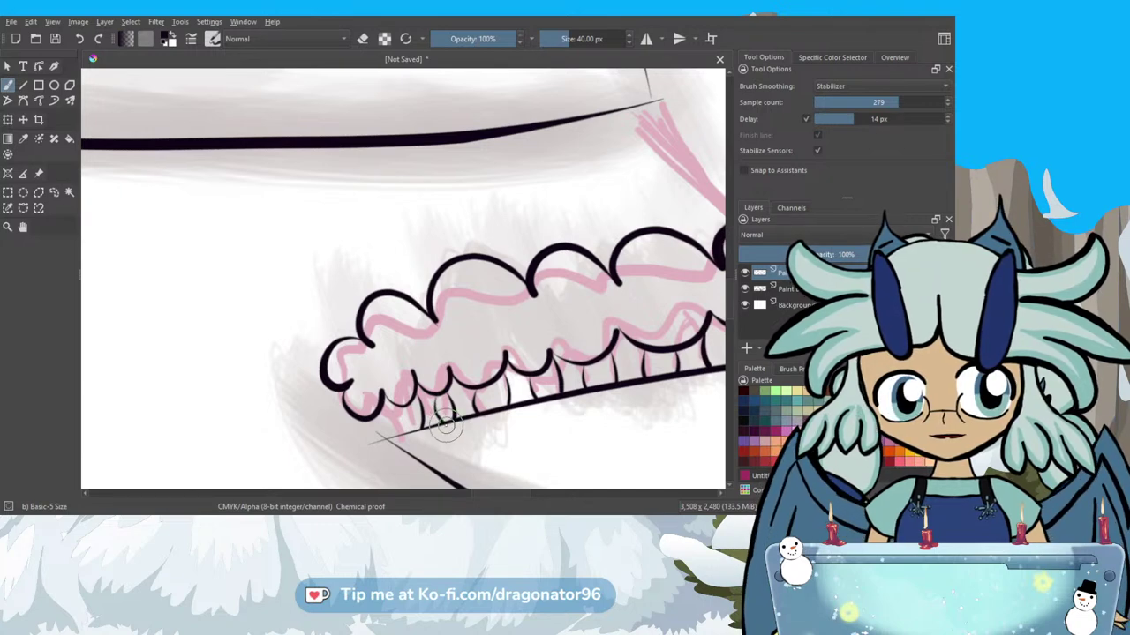
drag(381, 397, 395, 426)
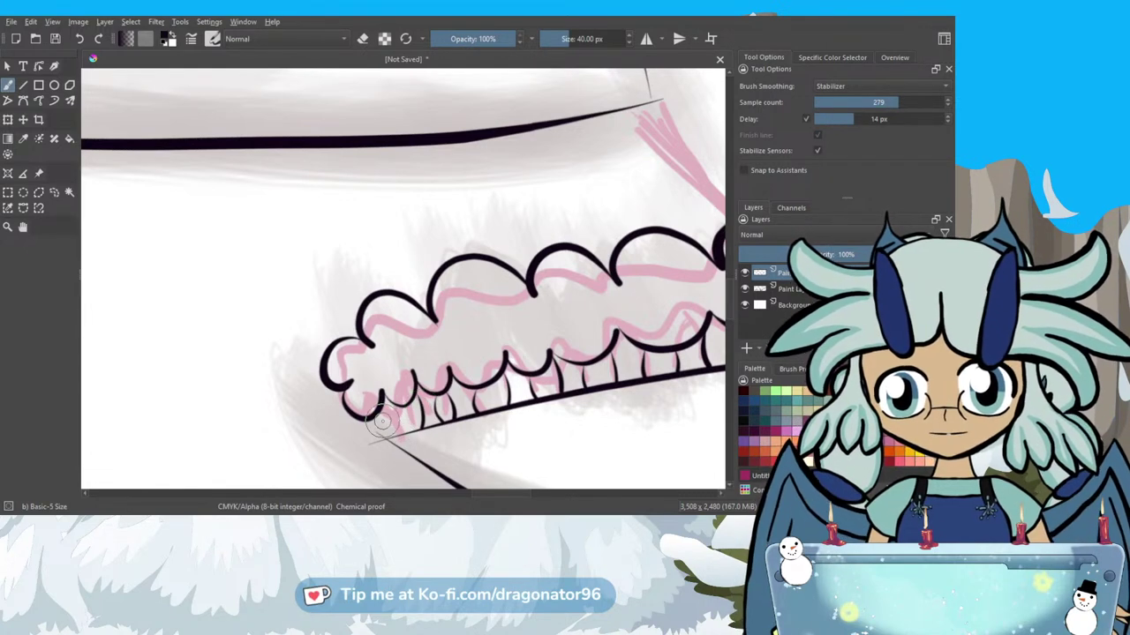
drag(379, 392, 378, 403)
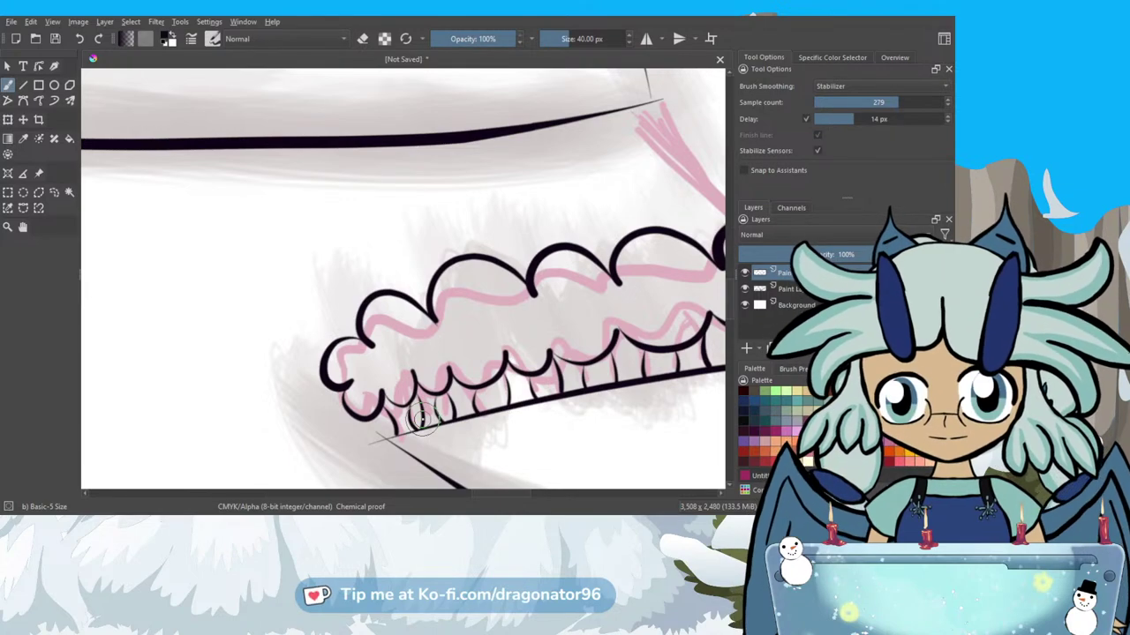
Straighten the canvas and compare the whole drawing with the lake reference photo beside it.
scroll(468, 311, down, 5)
scroll(469, 310, down, 5)
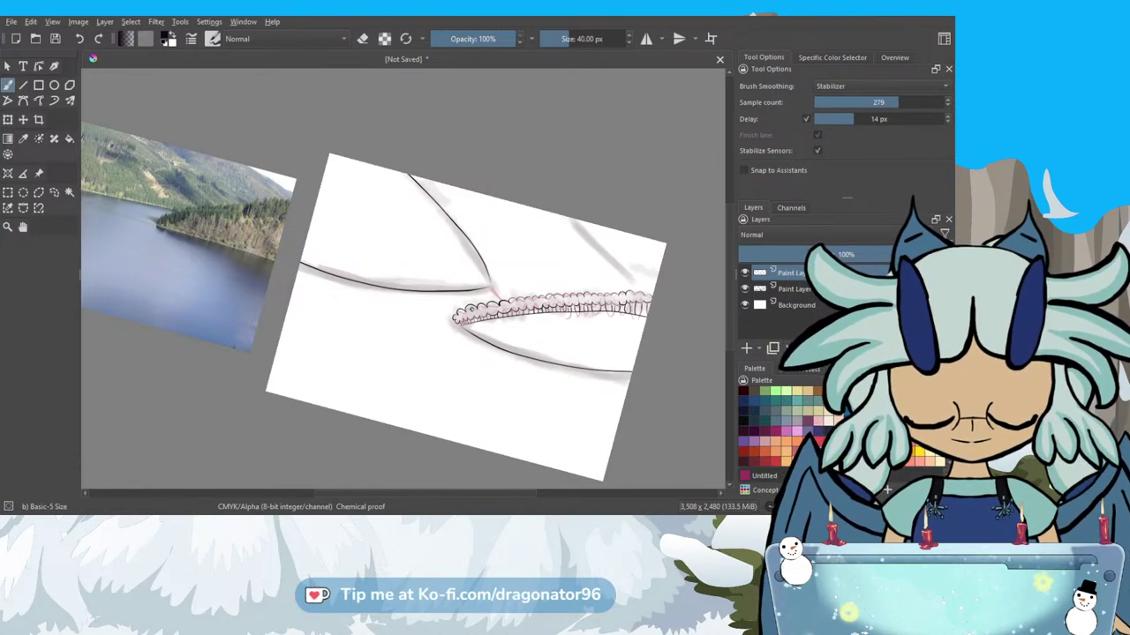
key(5)
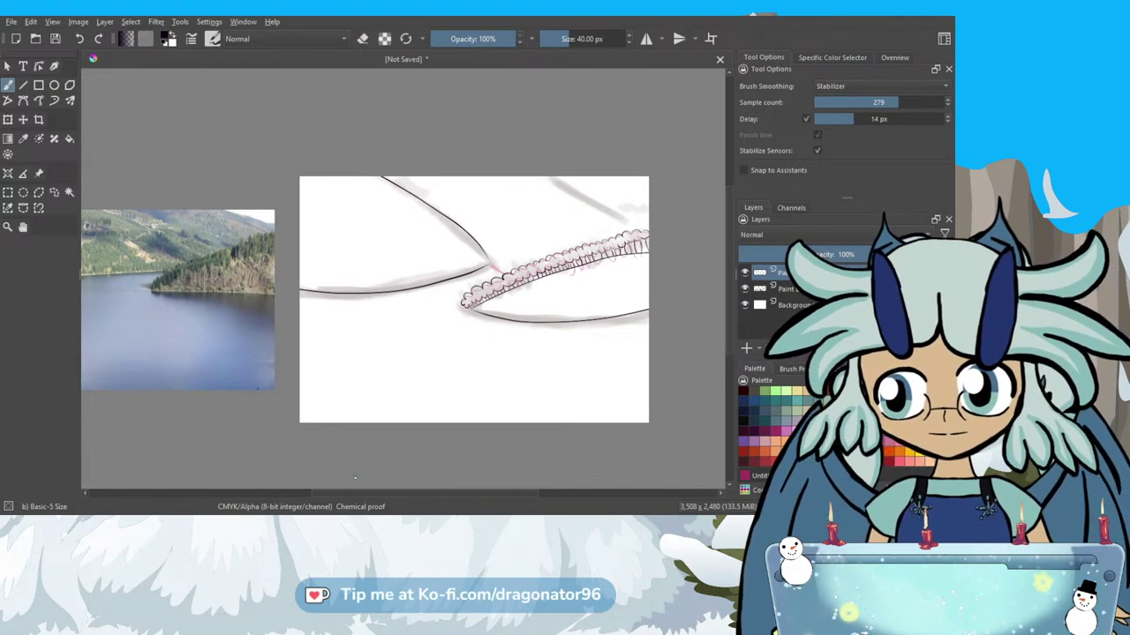
drag(379, 498, 353, 501)
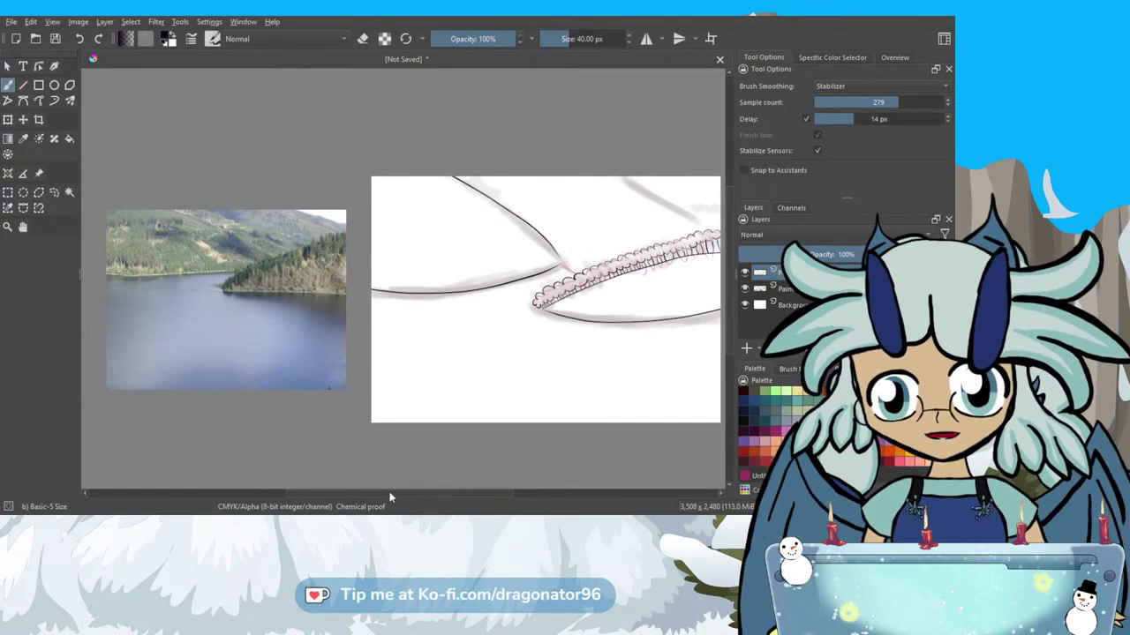
drag(391, 492, 401, 492)
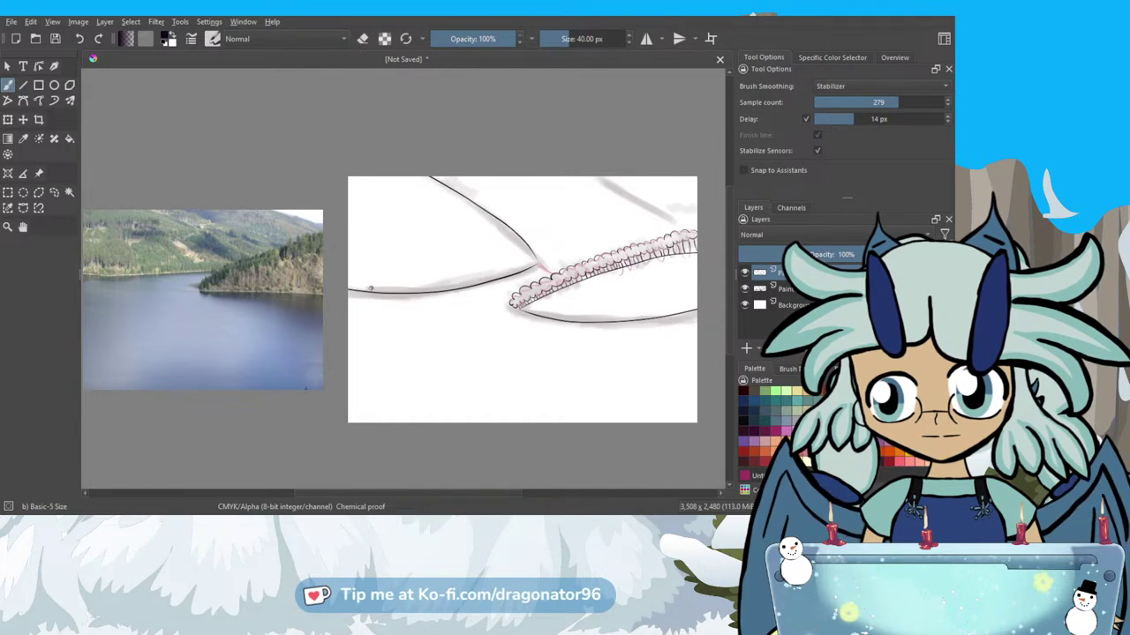
scroll(542, 279, up, 2)
scroll(540, 279, up, 1)
scroll(540, 279, down, 3)
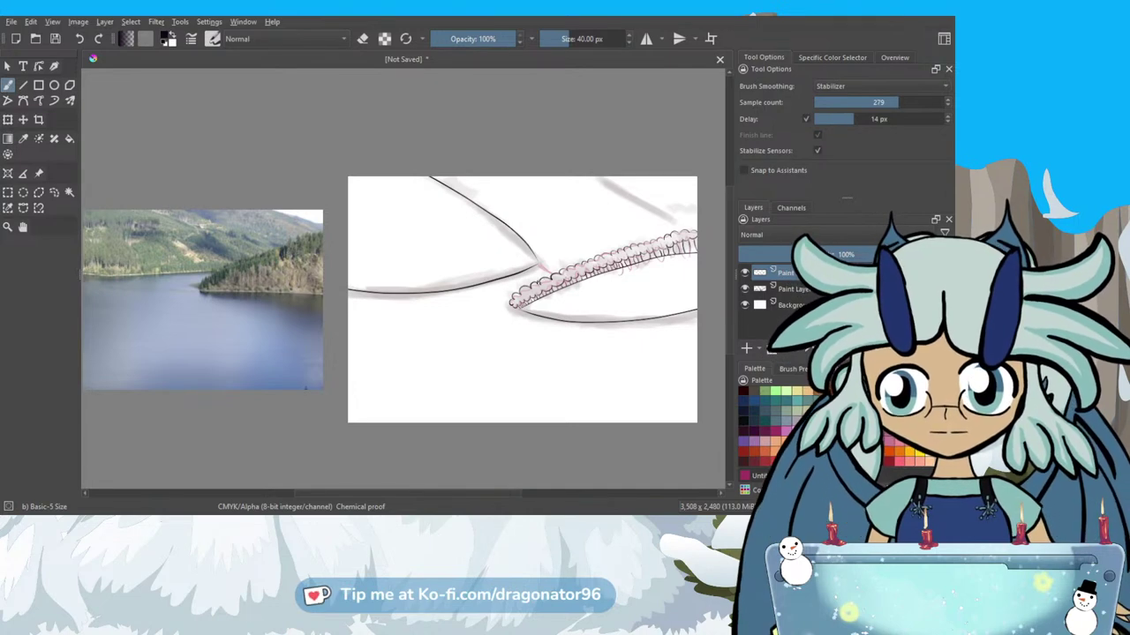
scroll(540, 265, up, 2)
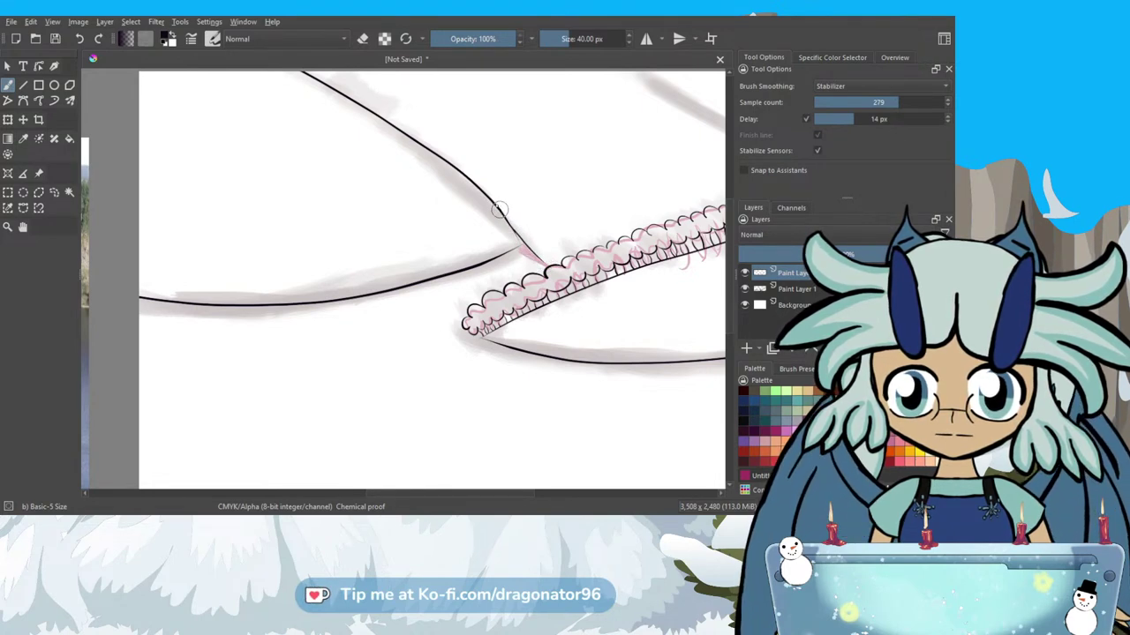
drag(479, 191, 546, 269)
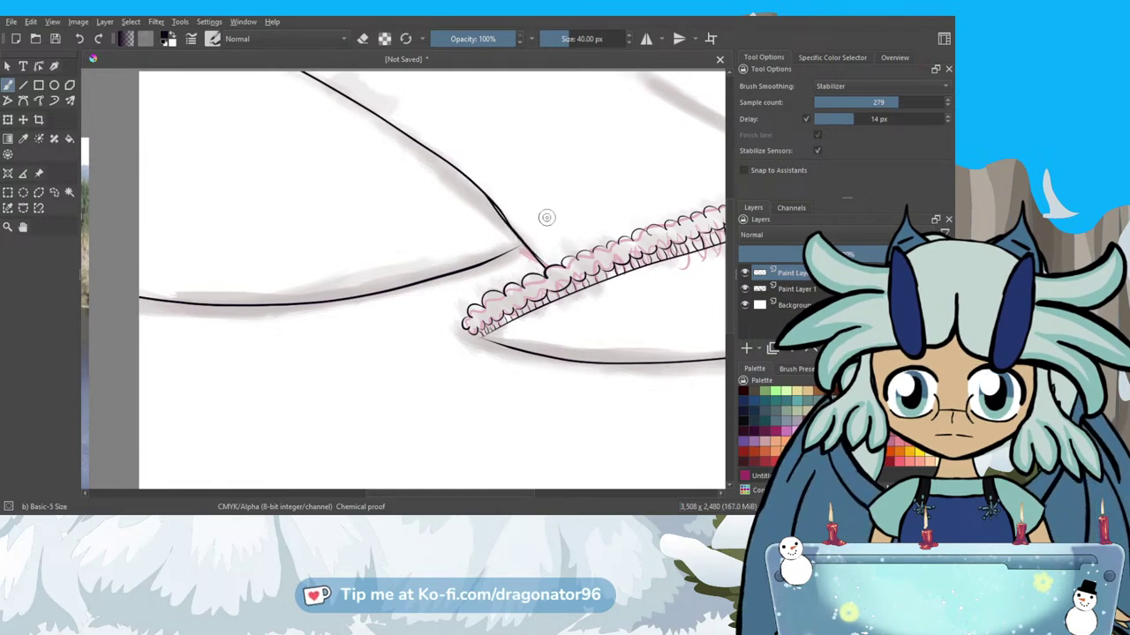
key(ctrl+z)
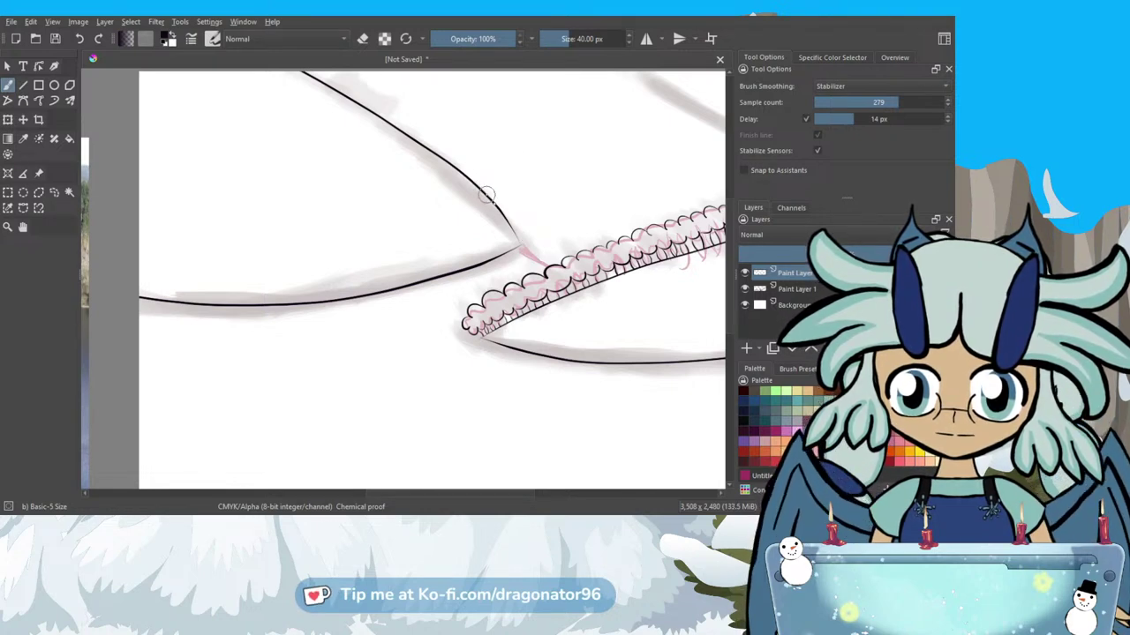
drag(501, 213, 544, 273)
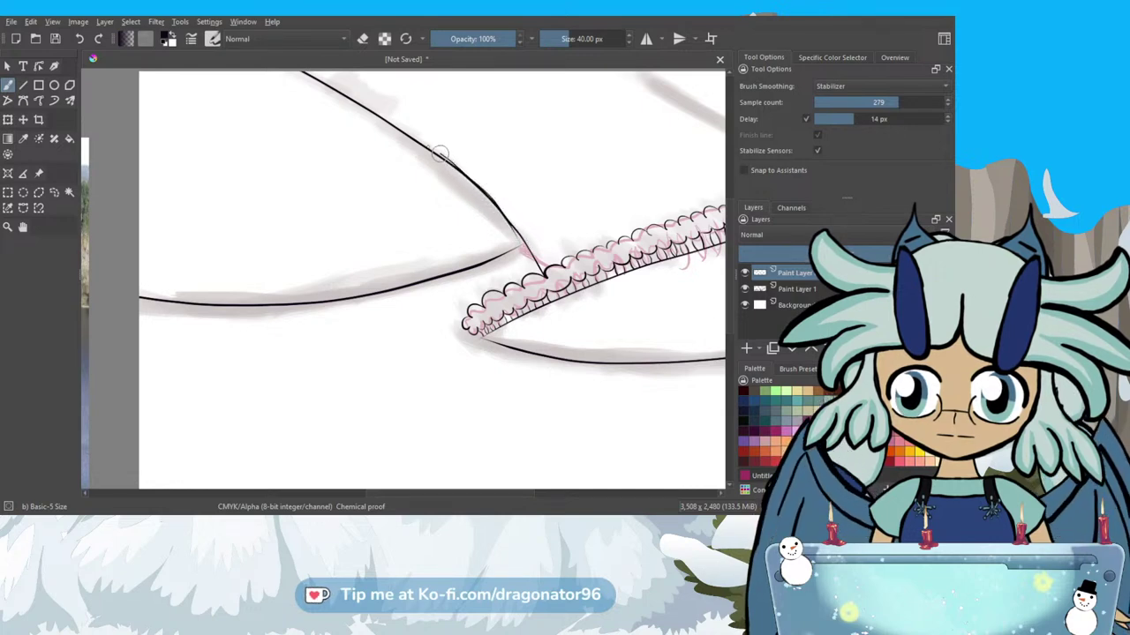
key(ctrl+z)
Ink the far hill's slope down to the headland's foliage and add a new, higher far shoreline ending at the foliage.
scroll(521, 248, down, 3)
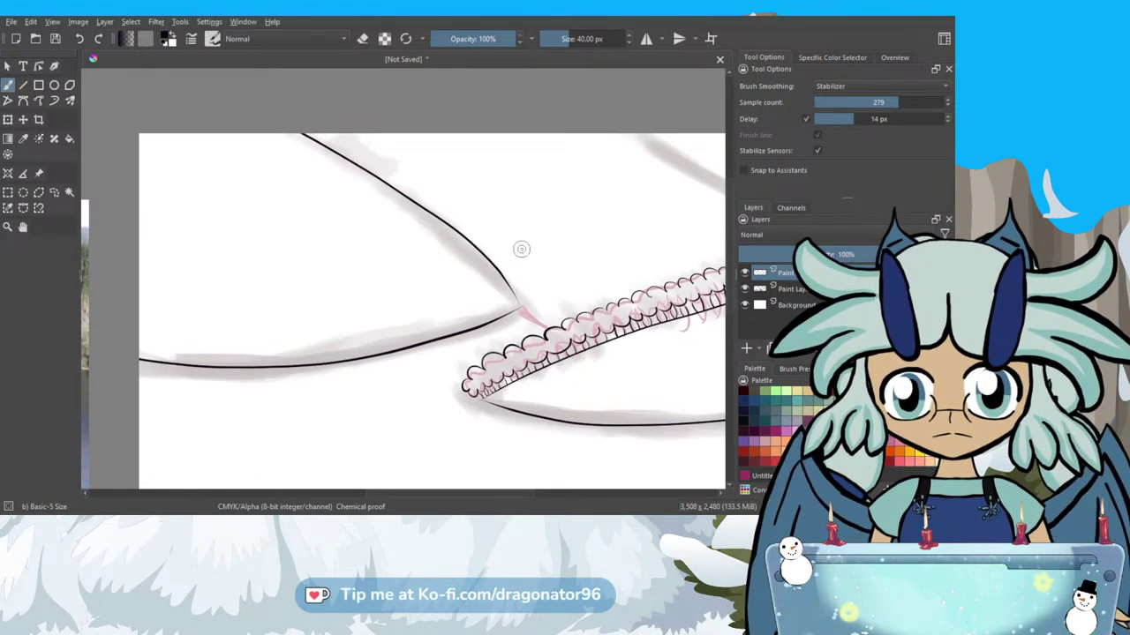
scroll(521, 248, down, 2)
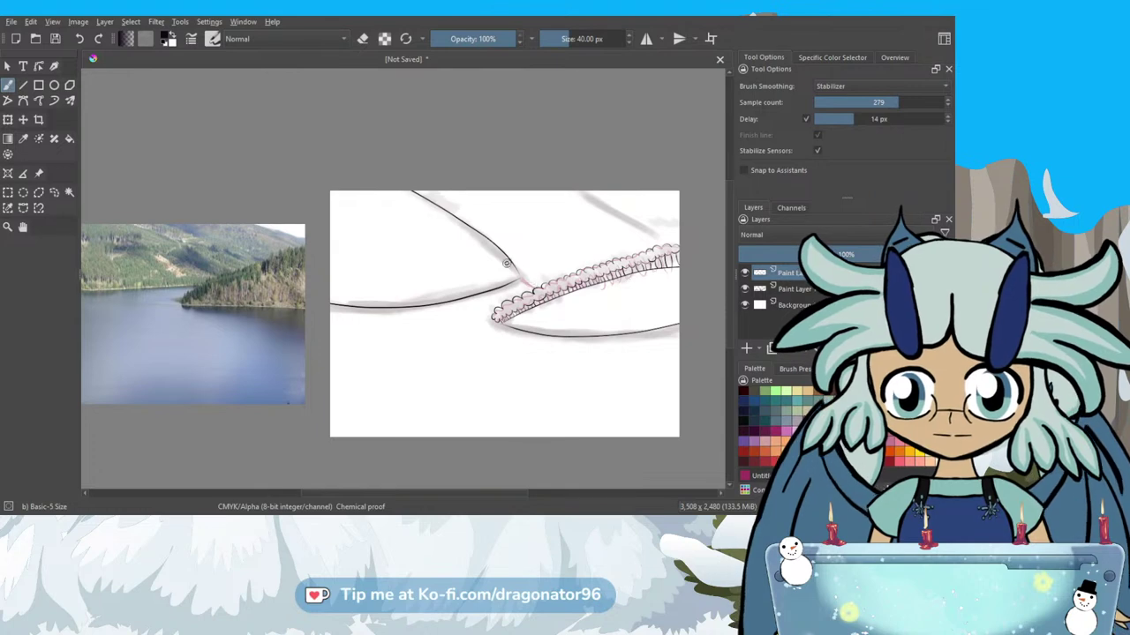
mouse_move(406, 189)
mouse_down()
mouse_move(488, 238)
mouse_move(523, 277)
mouse_up()
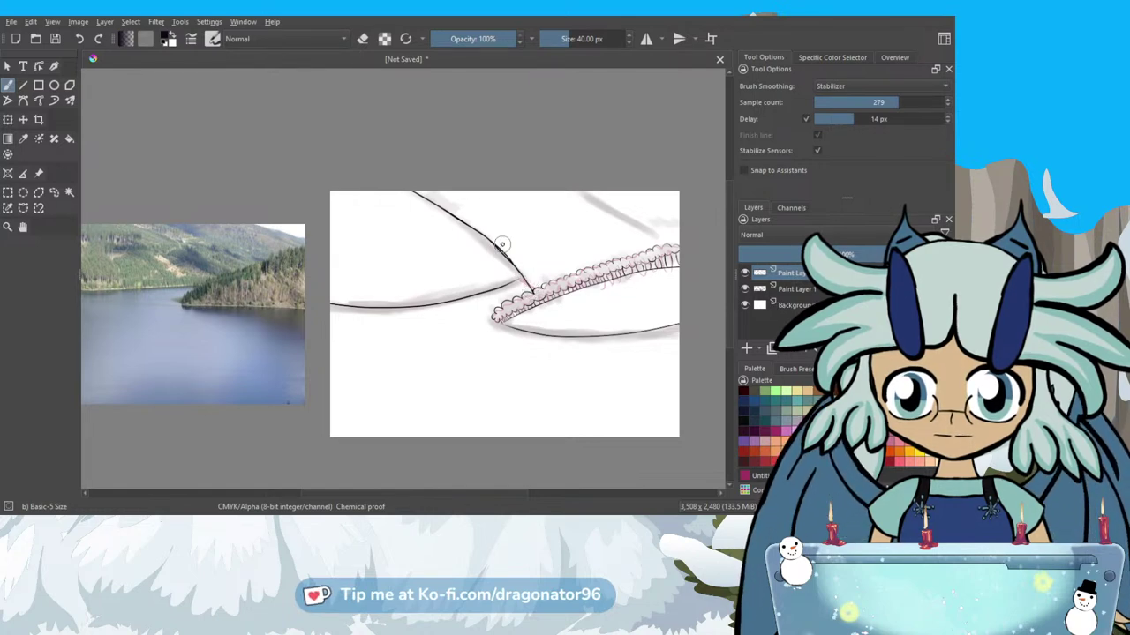
scroll(500, 244, up, 3)
scroll(500, 245, down, 3)
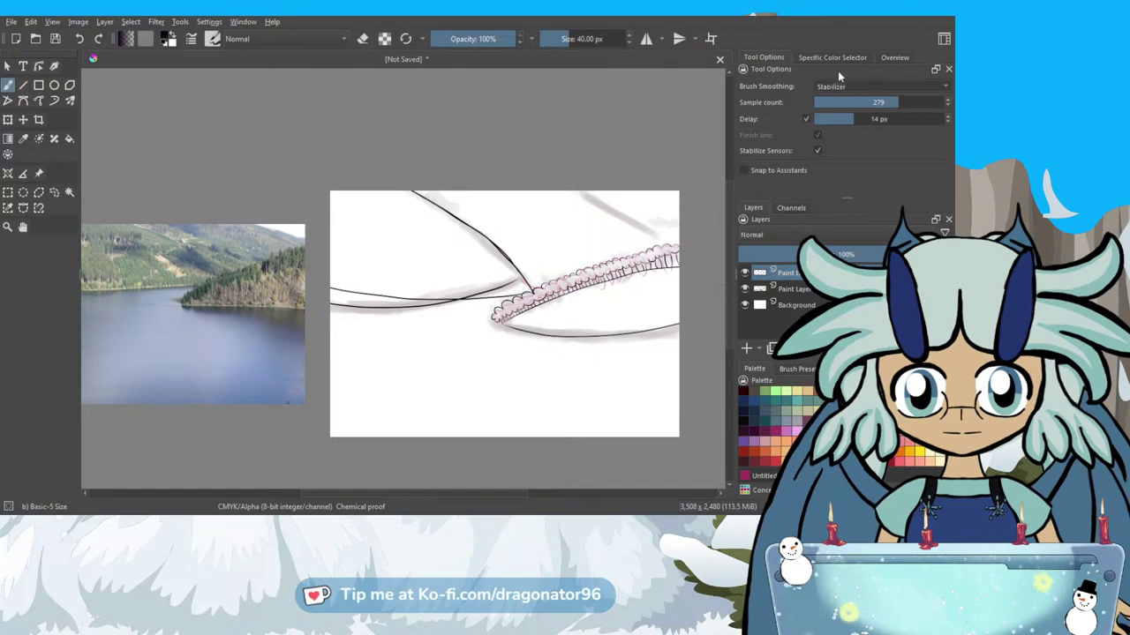
Set brush smoothing to Basic and clean the doubled slope line into one stroke that meets the foliage.
scroll(833, 85, up, 2)
scroll(480, 272, up, 5)
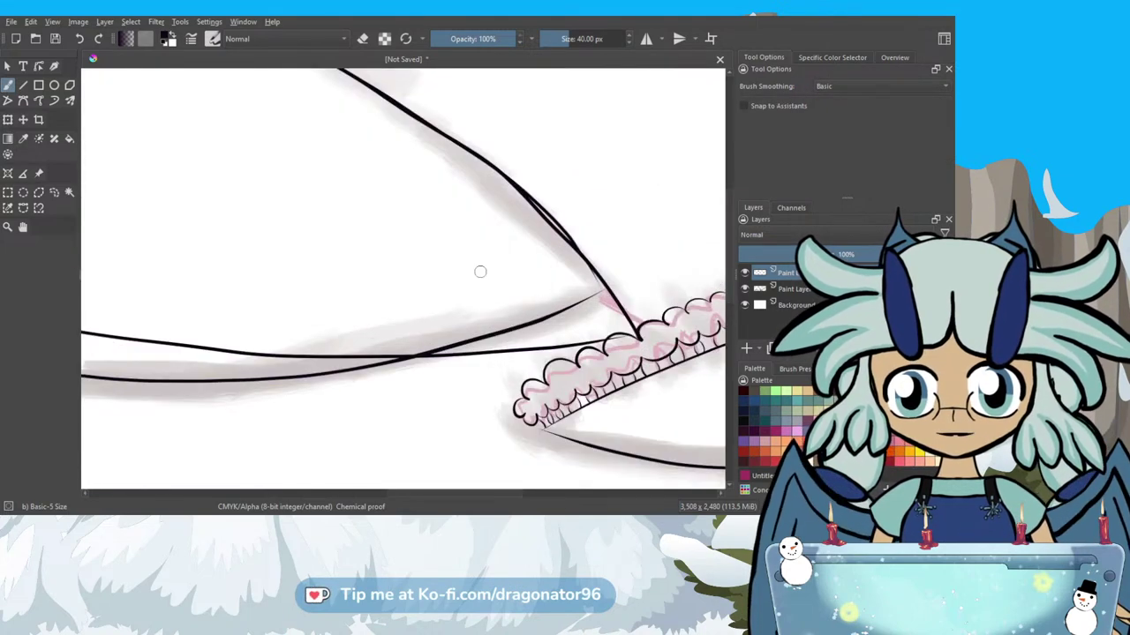
key(e)
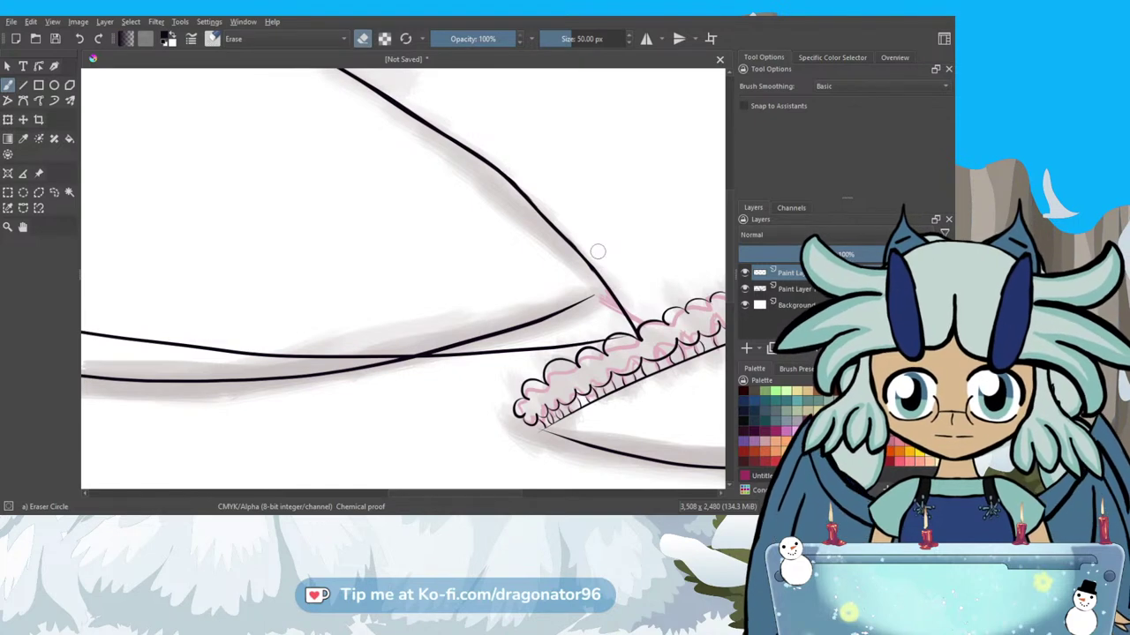
key(slash)
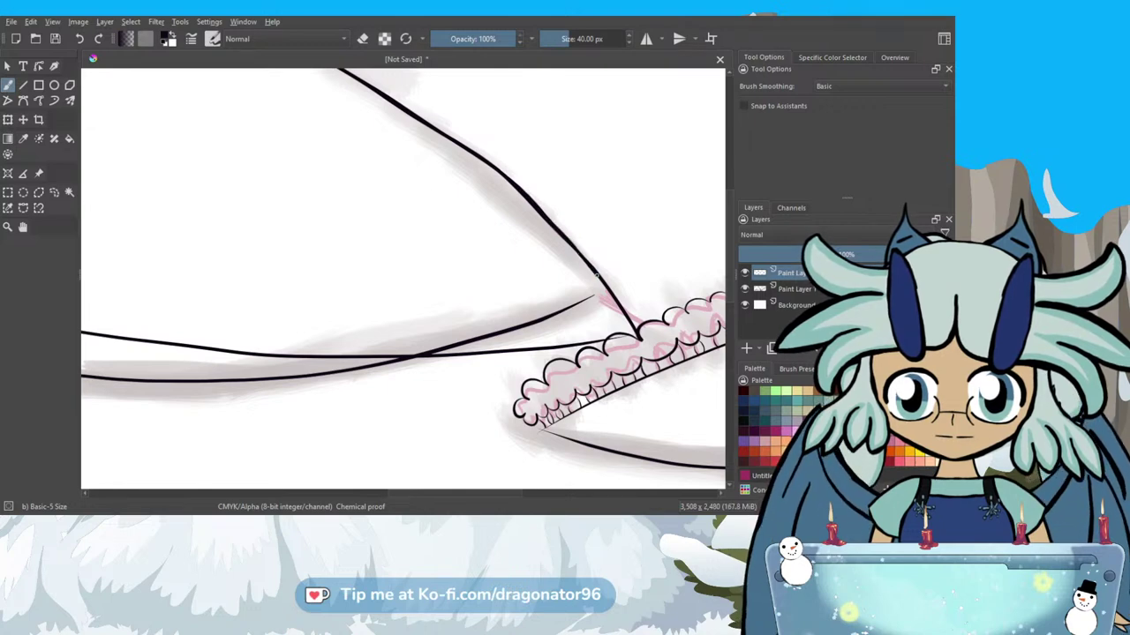
drag(608, 292, 628, 321)
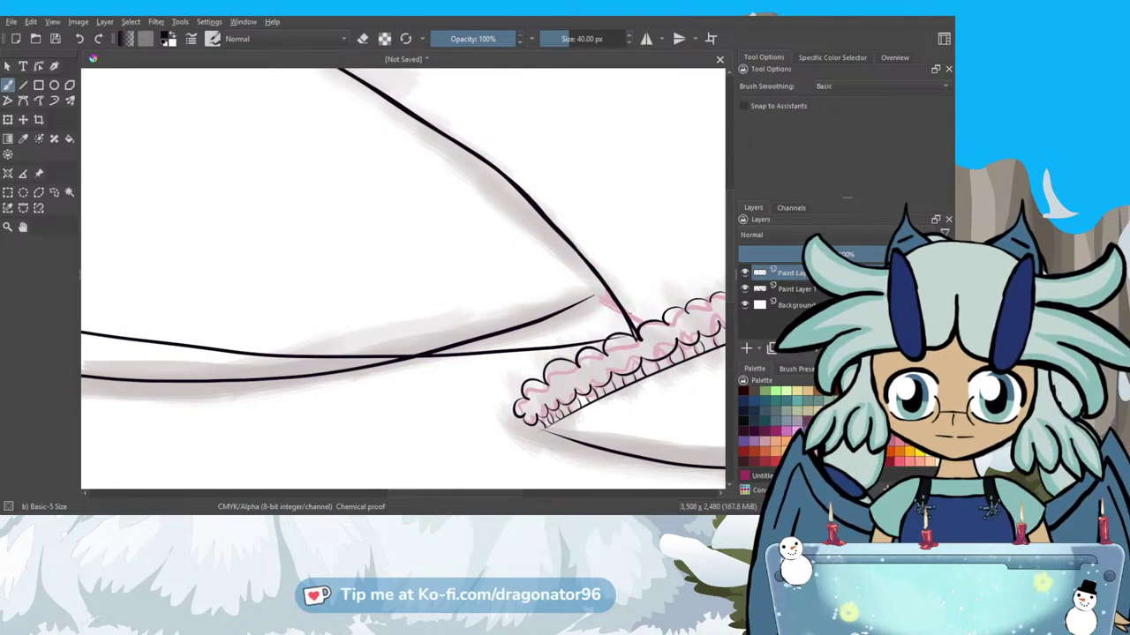
Tidy the slope's end at the foliage notch and erase the new shoreline's tip inside the scallop.
scroll(633, 318, up, 2)
scroll(654, 332, up, 1)
key(slash)
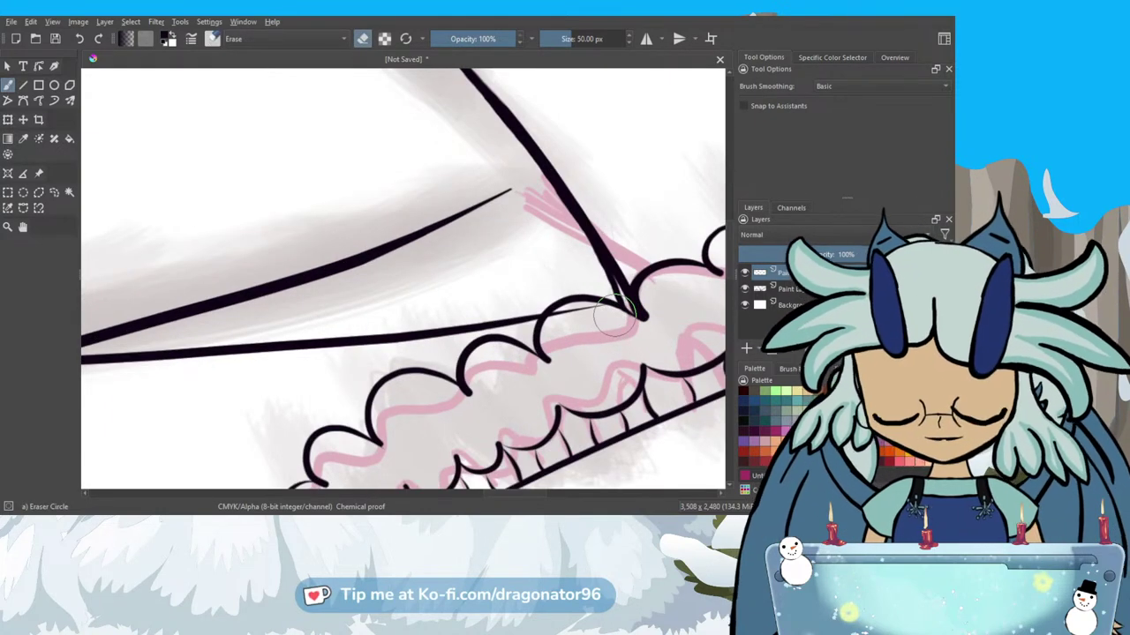
key(slash)
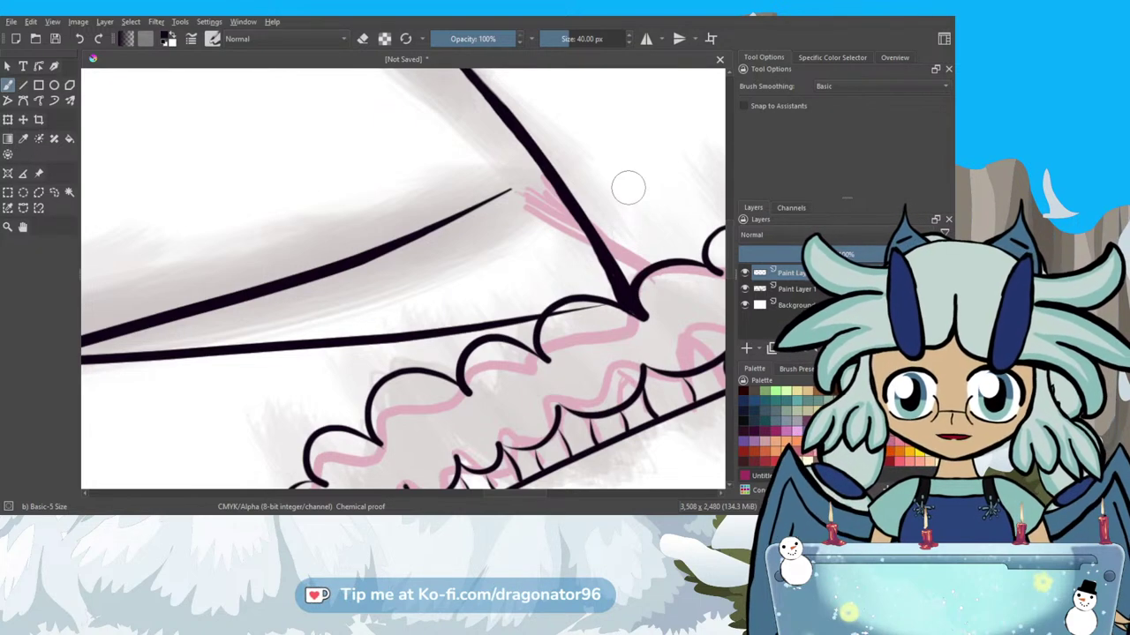
key(slash)
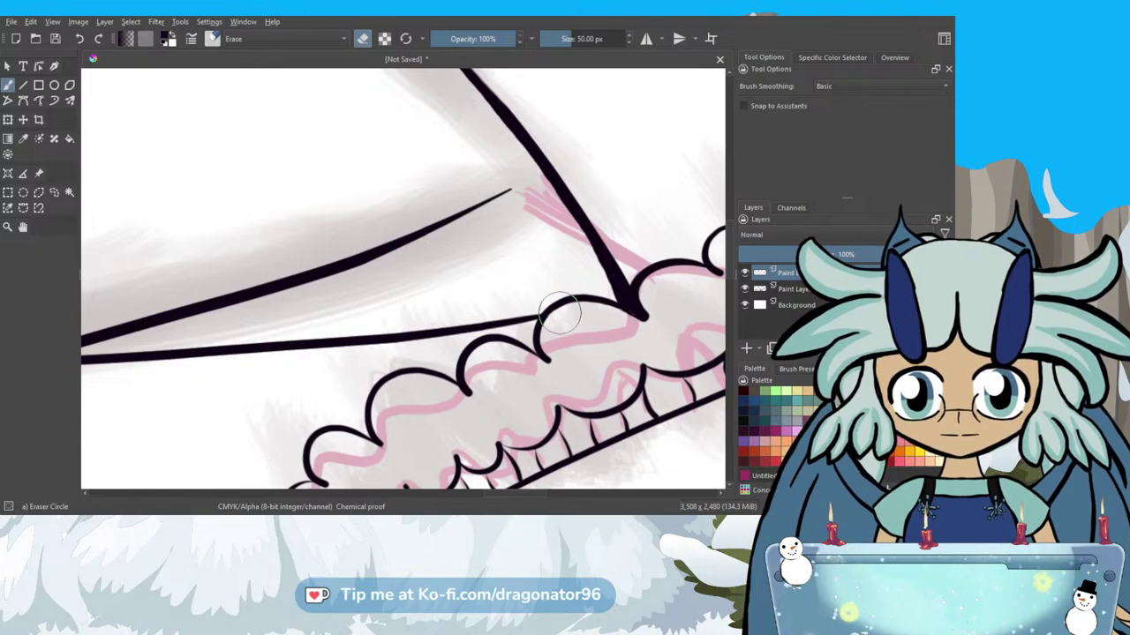
key(slash)
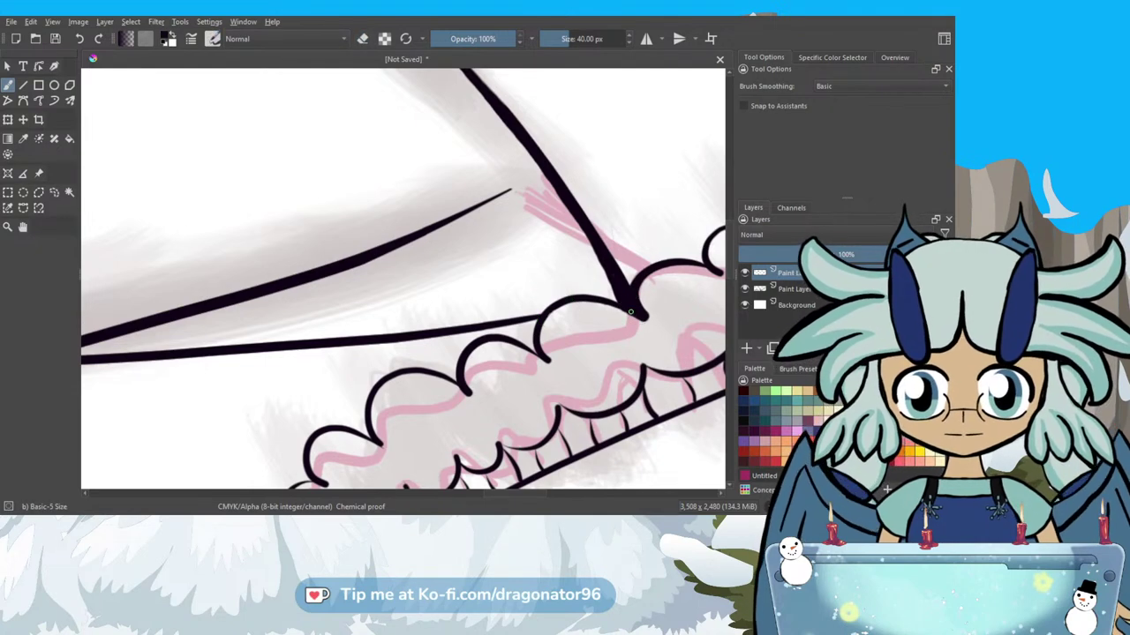
Erase the old, lower far shoreline line from the far hill's corner to the canvas edge.
scroll(570, 268, down, 2)
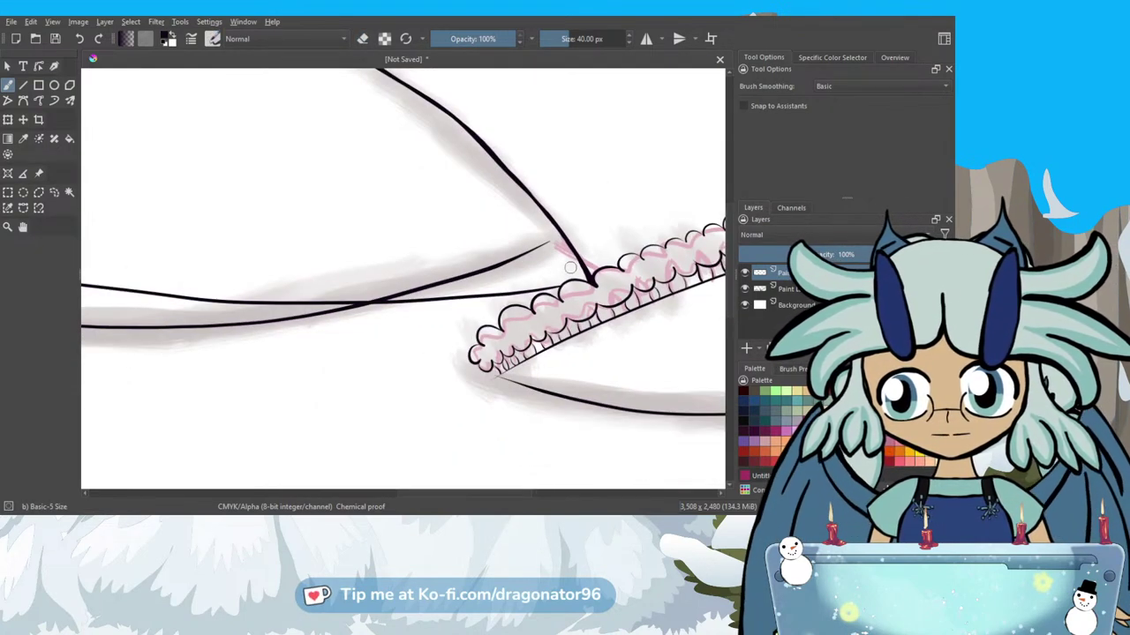
scroll(570, 267, down, 1)
key(slash)
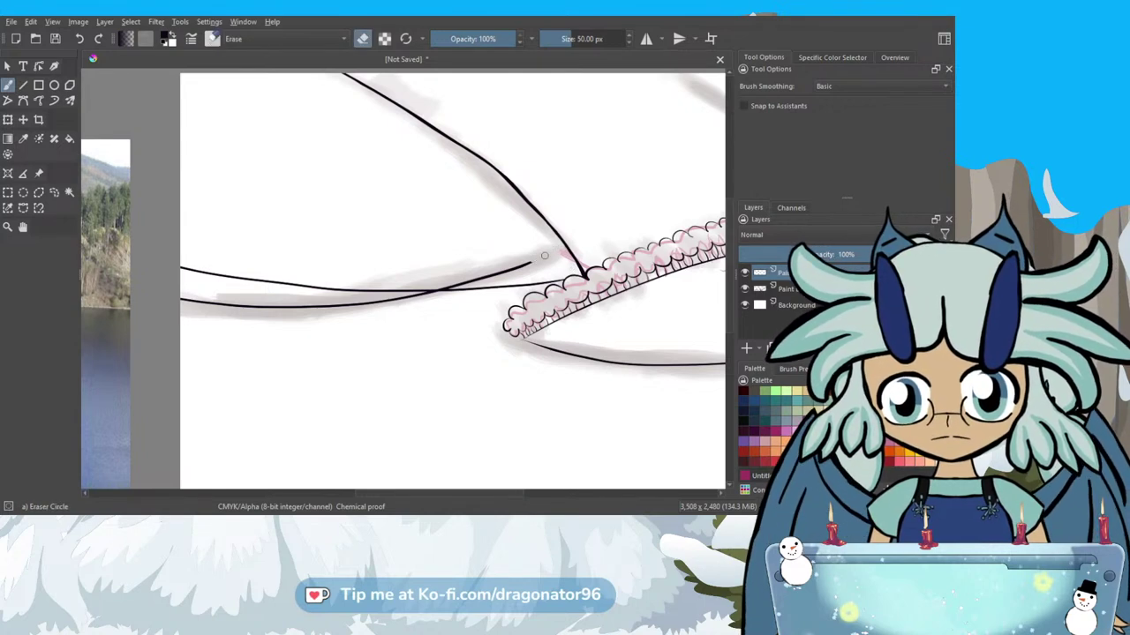
drag(520, 265, 482, 279)
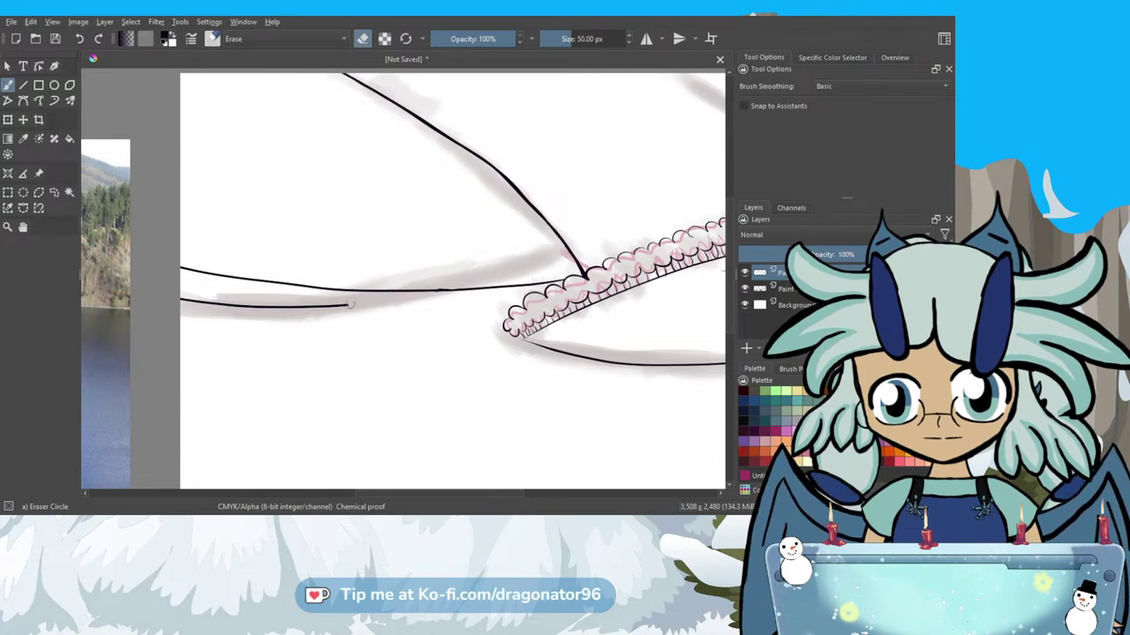
mouse_move(280, 307)
mouse_down()
mouse_move(202, 297)
mouse_move(295, 305)
mouse_up()
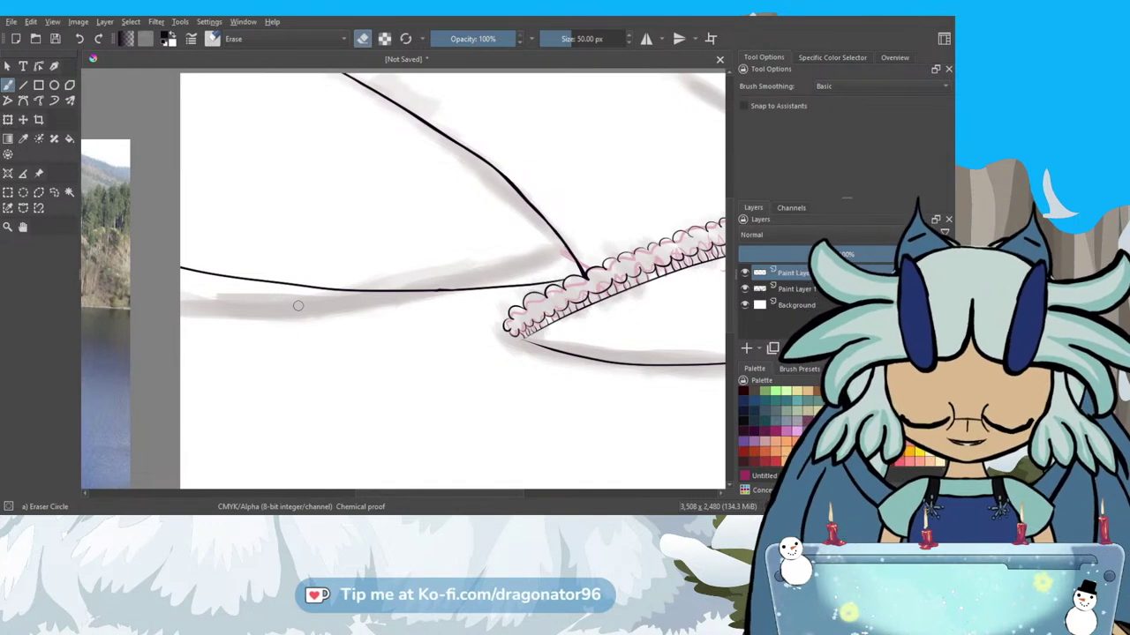
Rotate the canvas, set brush smoothing to Stabilizer and retrace the new far shoreline from the foliage to the canvas edge.
drag(297, 305, 430, 382)
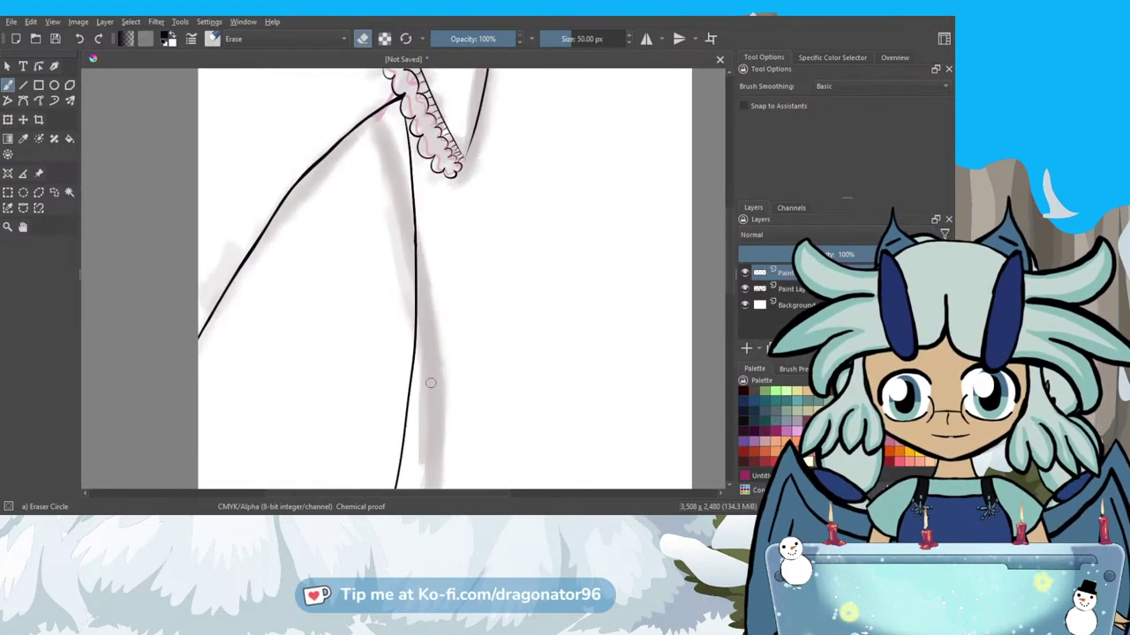
key(slash)
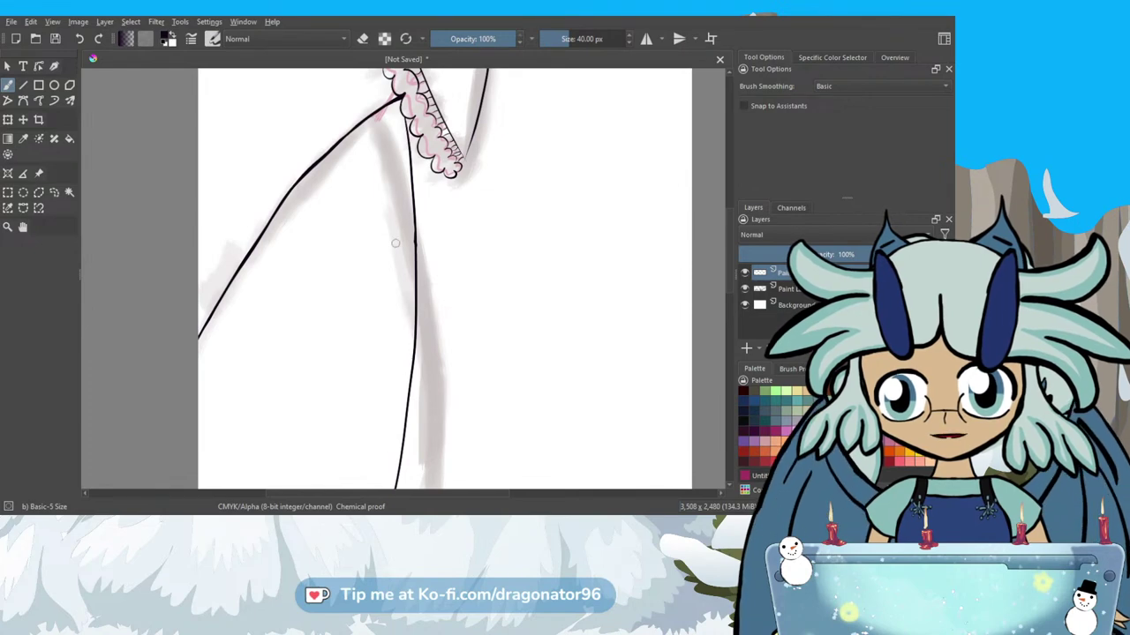
scroll(408, 311, down, 1)
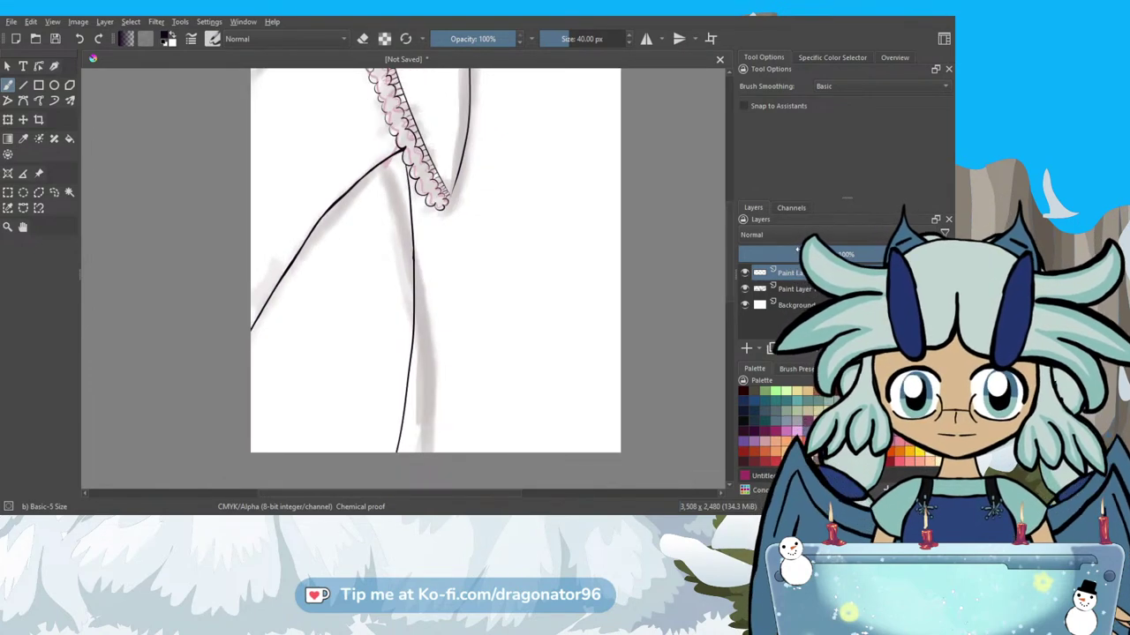
click(830, 85)
click(829, 117)
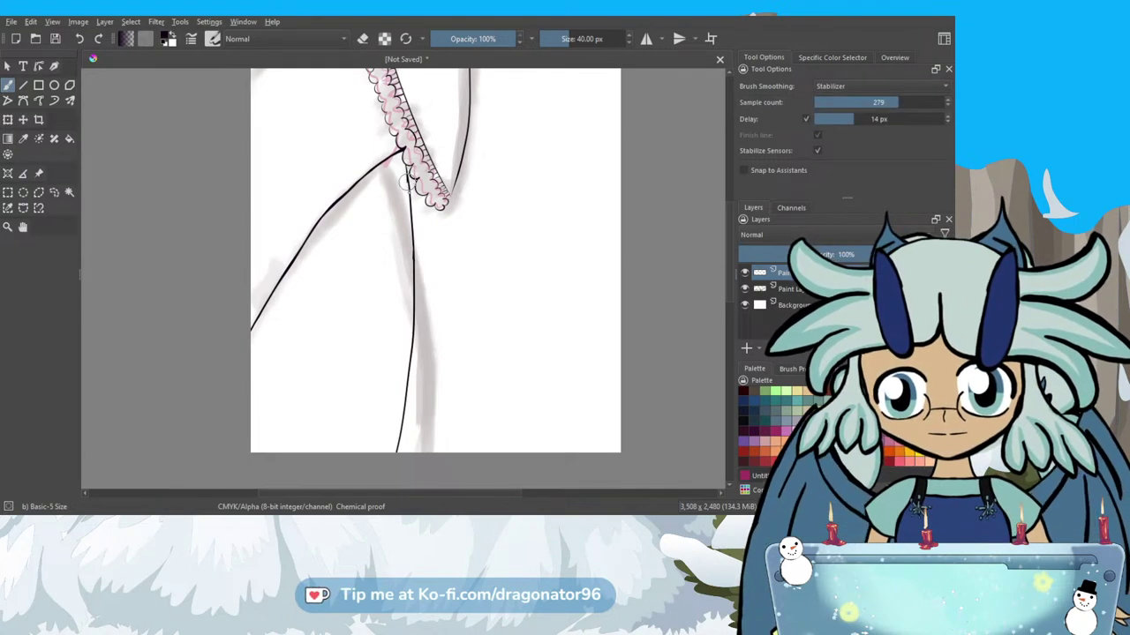
drag(409, 196, 414, 289)
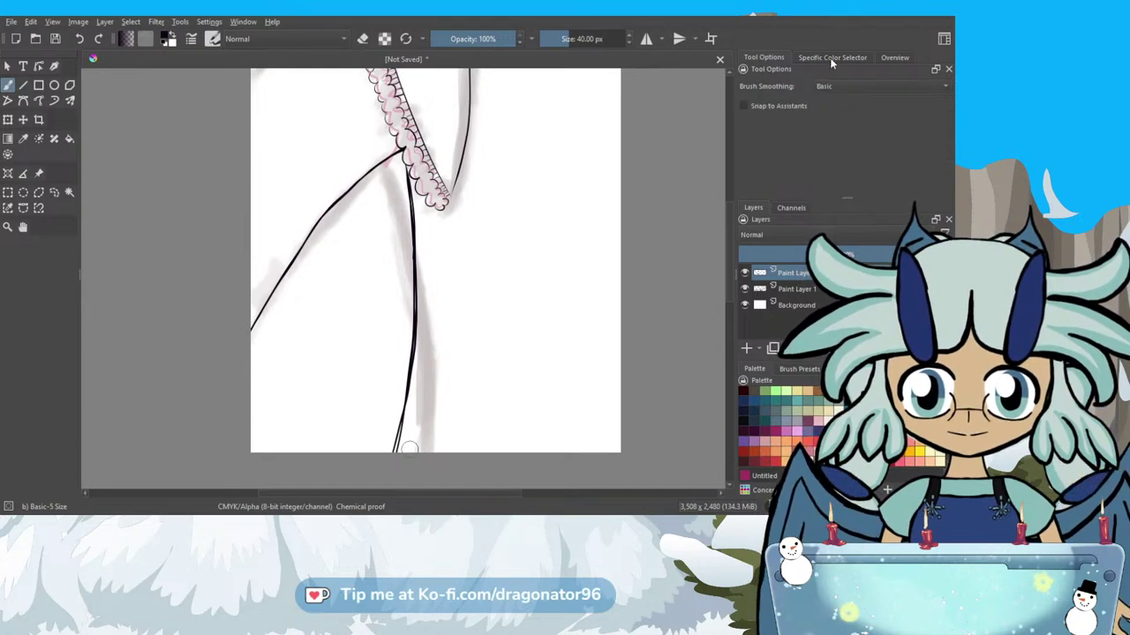
Fill the gaps between the doubled far shoreline strokes along to the canvas edge, using Basic brush smoothing.
scroll(407, 201, up, 2)
scroll(407, 195, up, 1)
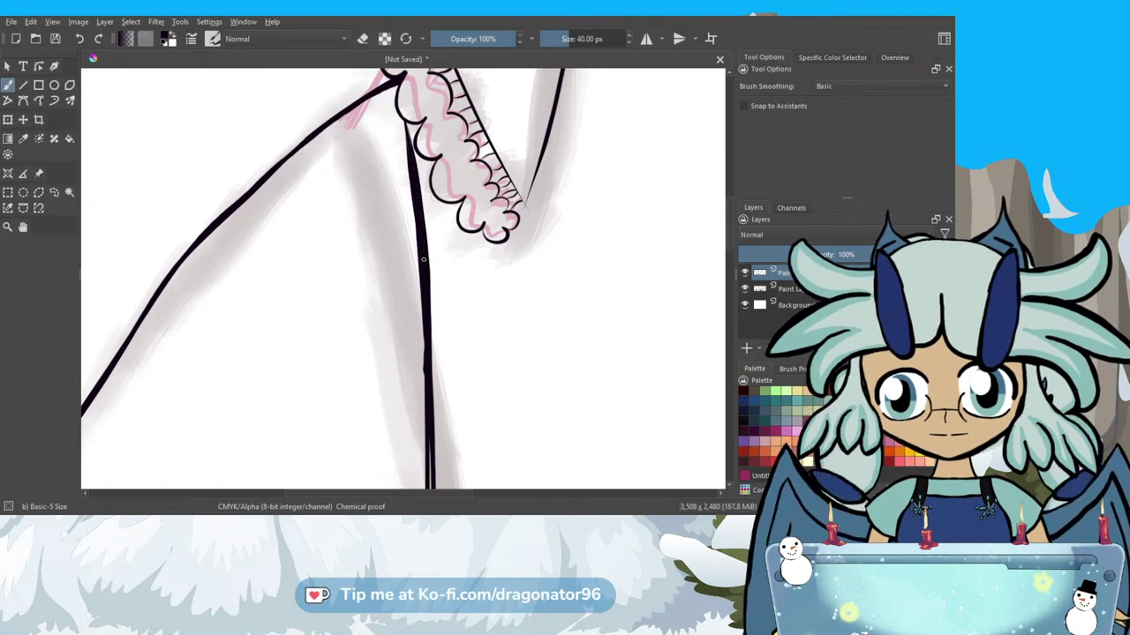
scroll(425, 268, down, 3)
scroll(428, 355, up, 5)
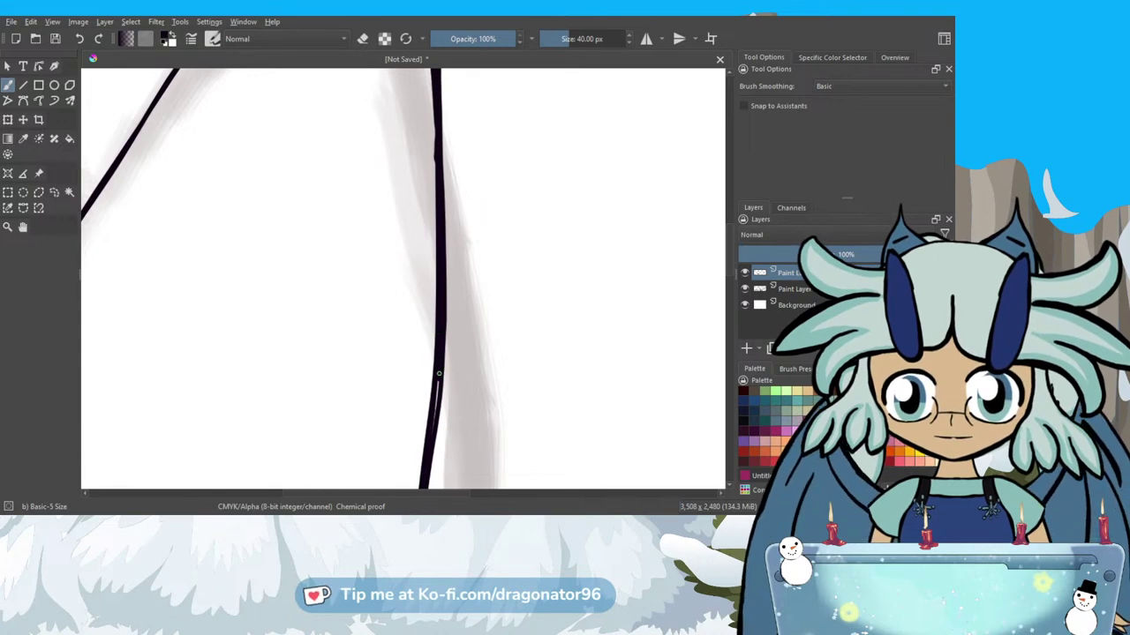
scroll(430, 436, down, 5)
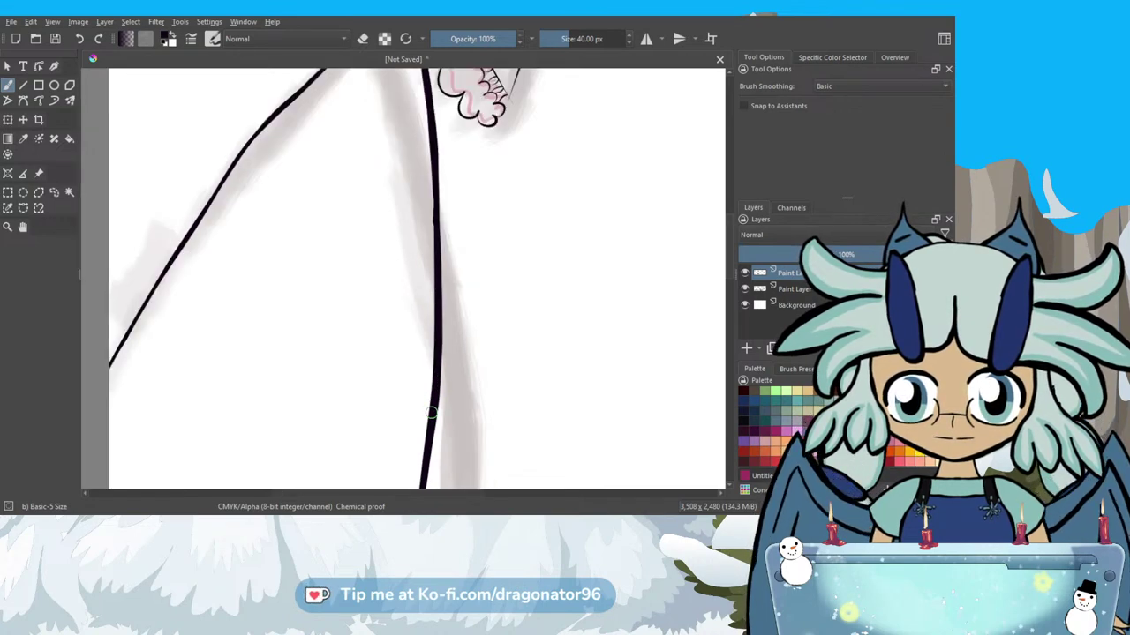
scroll(421, 459, up, 5)
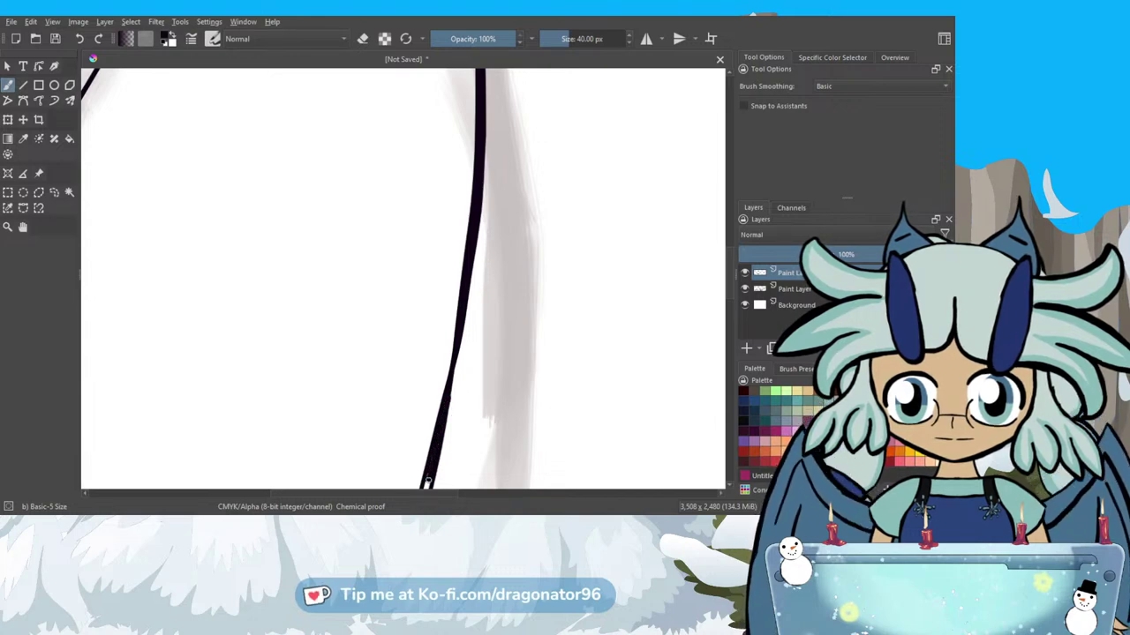
scroll(432, 468, down, 4)
scroll(421, 477, up, 4)
scroll(422, 477, up, 1)
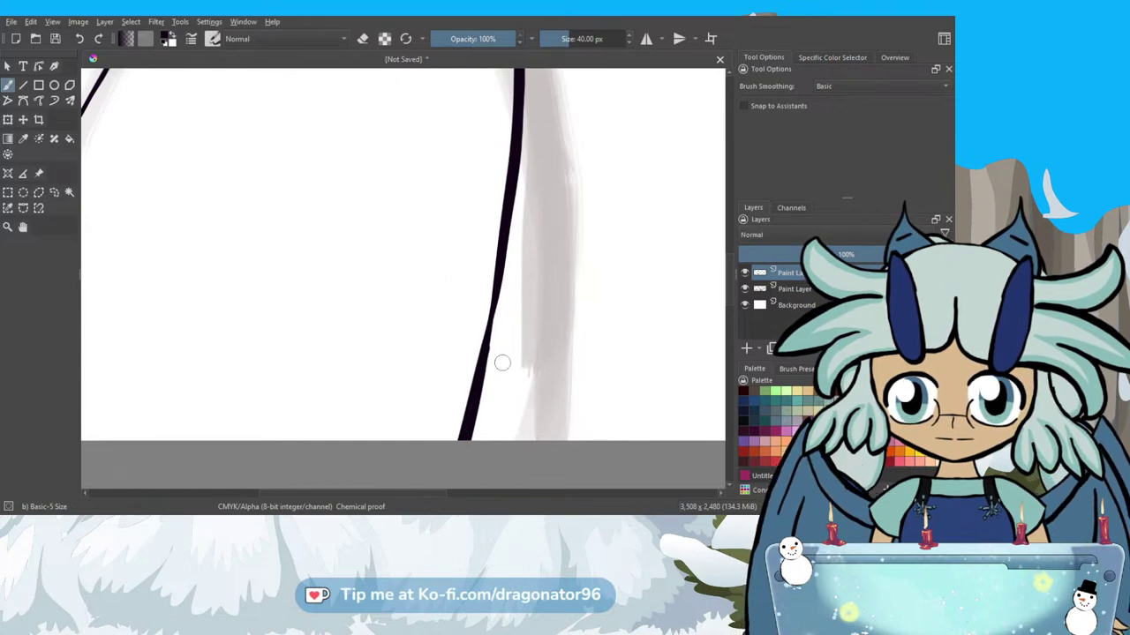
Thicken the far shoreline's last thin spot near the canvas edge and rotate the canvas back upright.
drag(496, 305, 477, 399)
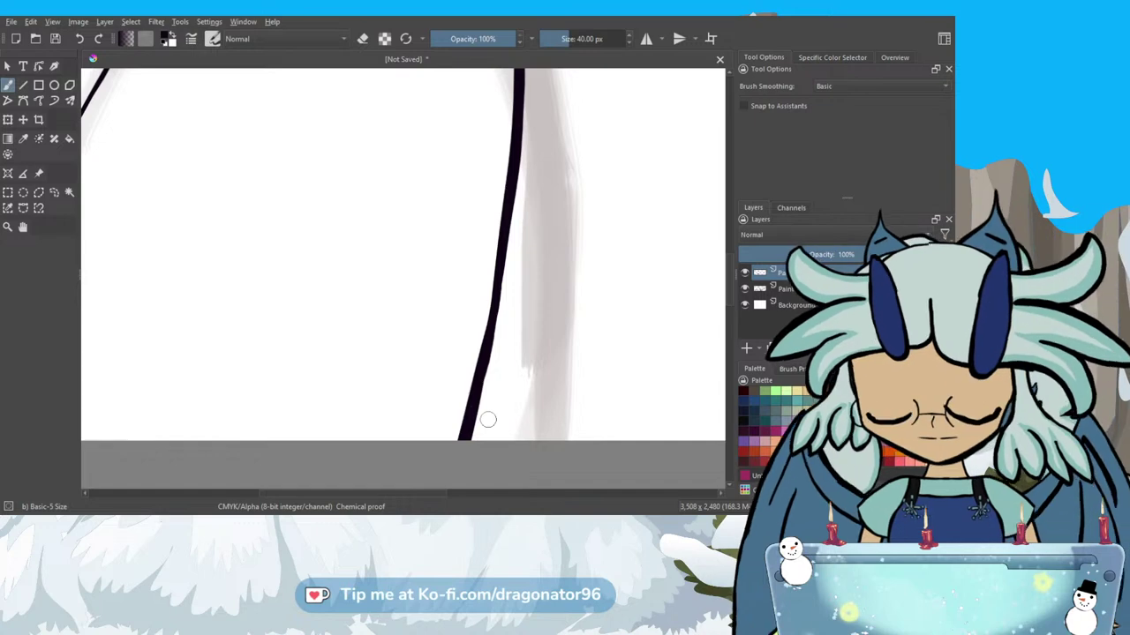
scroll(489, 421, down, 6)
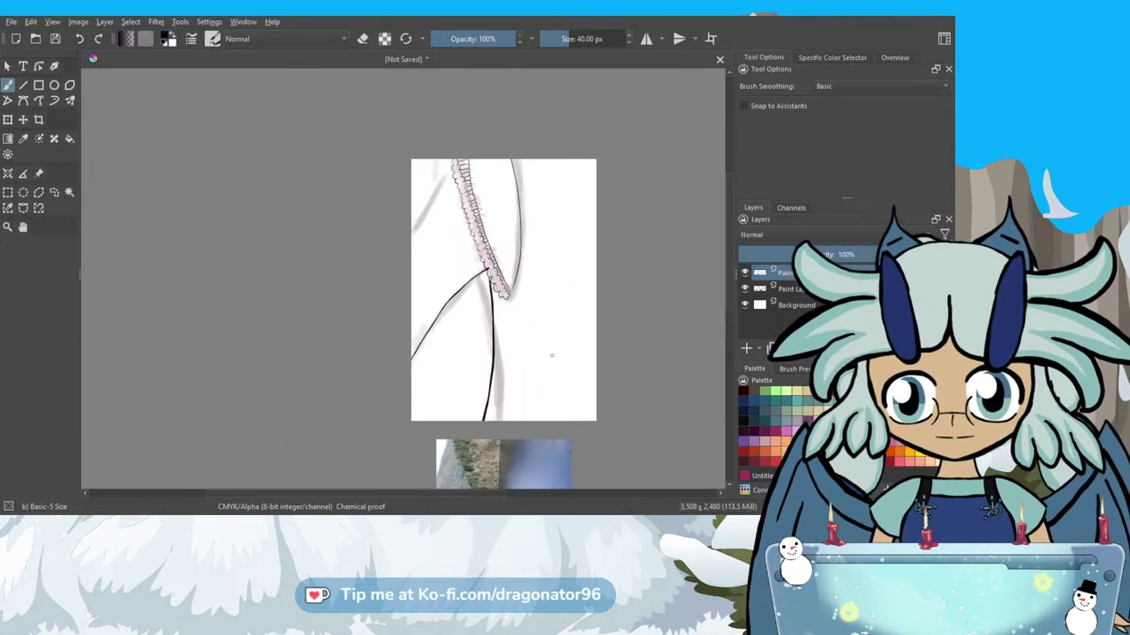
key(6)
drag(526, 391, 325, 427)
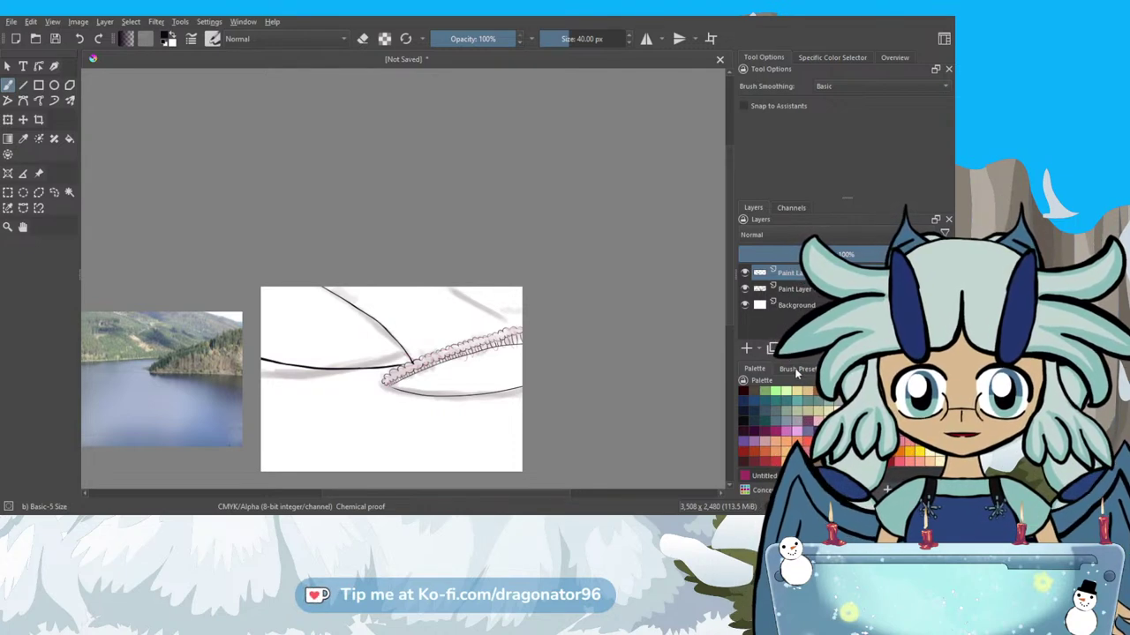
Set brush smoothing to Stabilizer and ink thin contour lines above the far shoreline and on the slope behind the headland foliage.
click(829, 86)
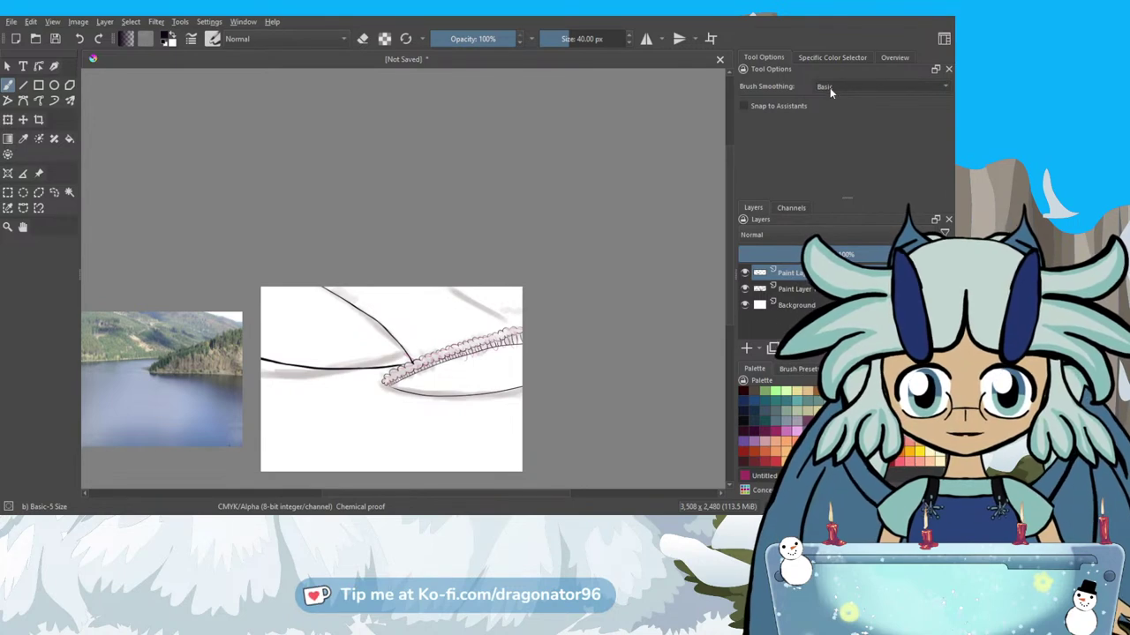
click(833, 110)
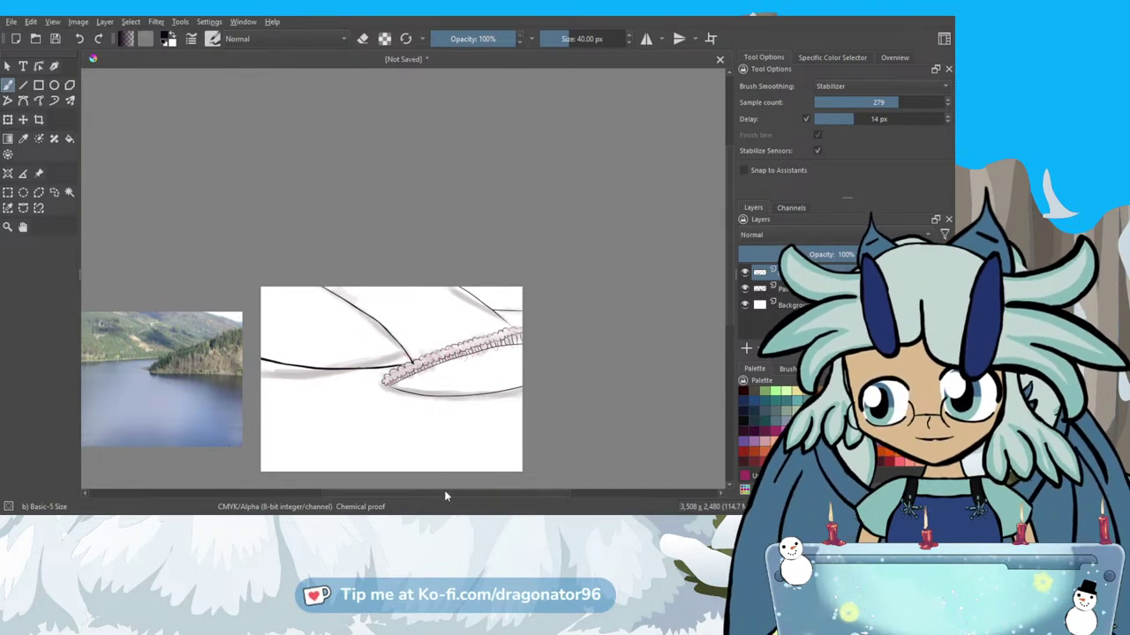
drag(454, 491, 406, 487)
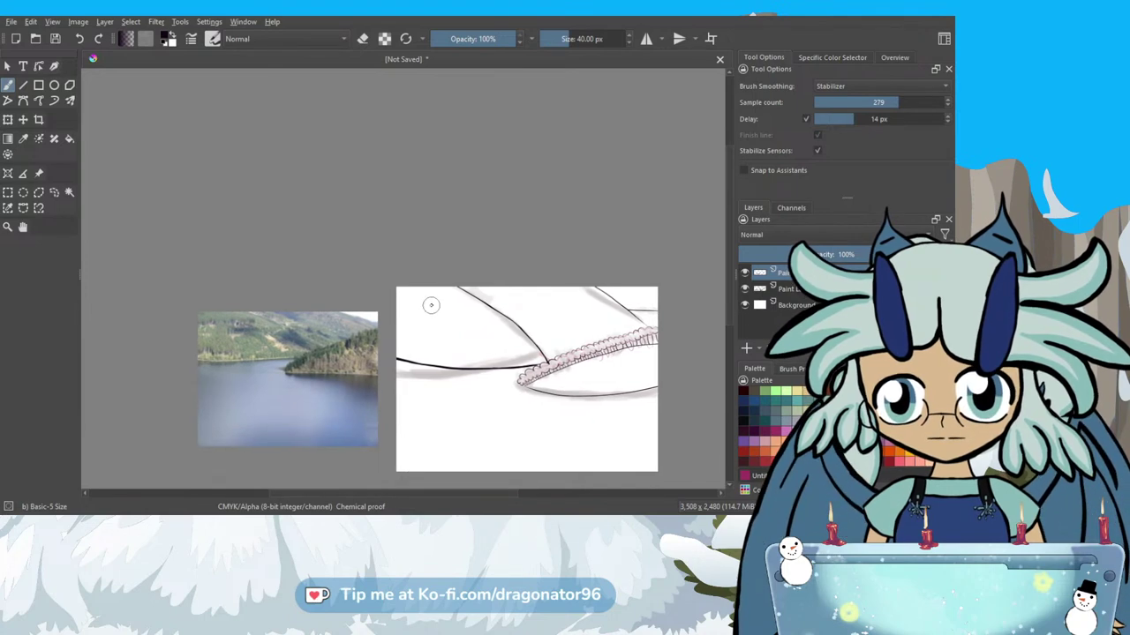
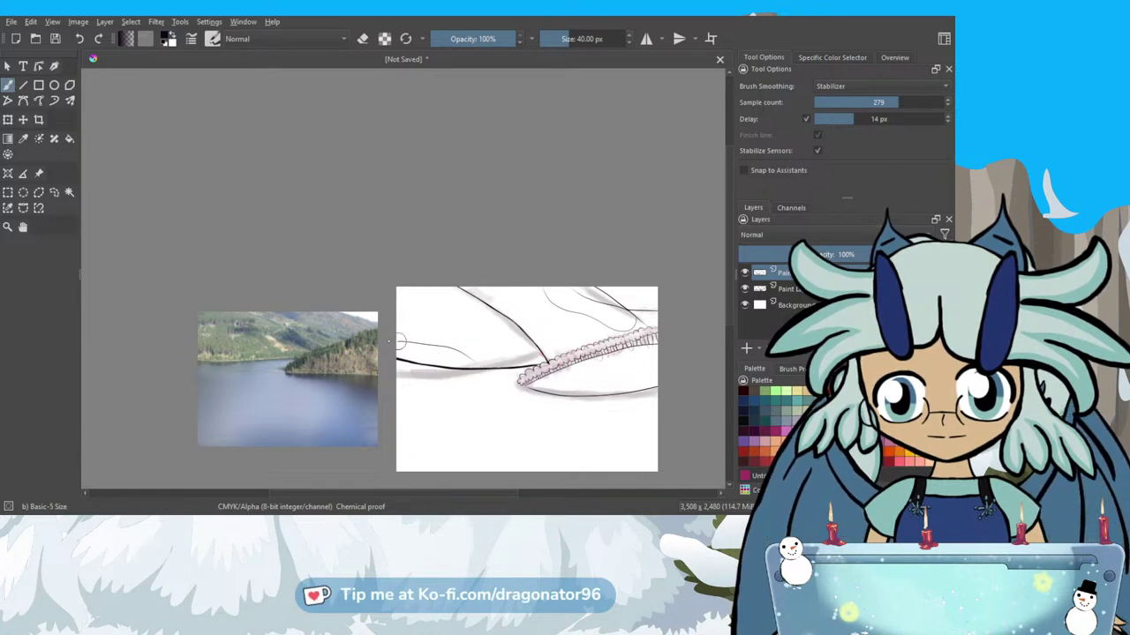
drag(391, 339, 469, 359)
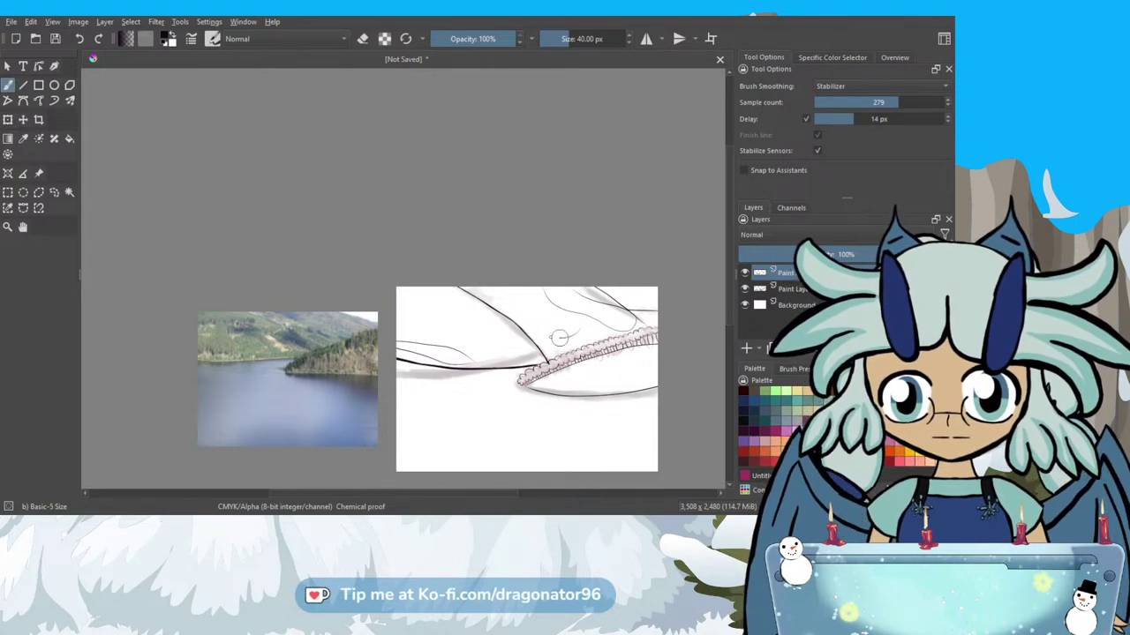
drag(545, 338, 581, 325)
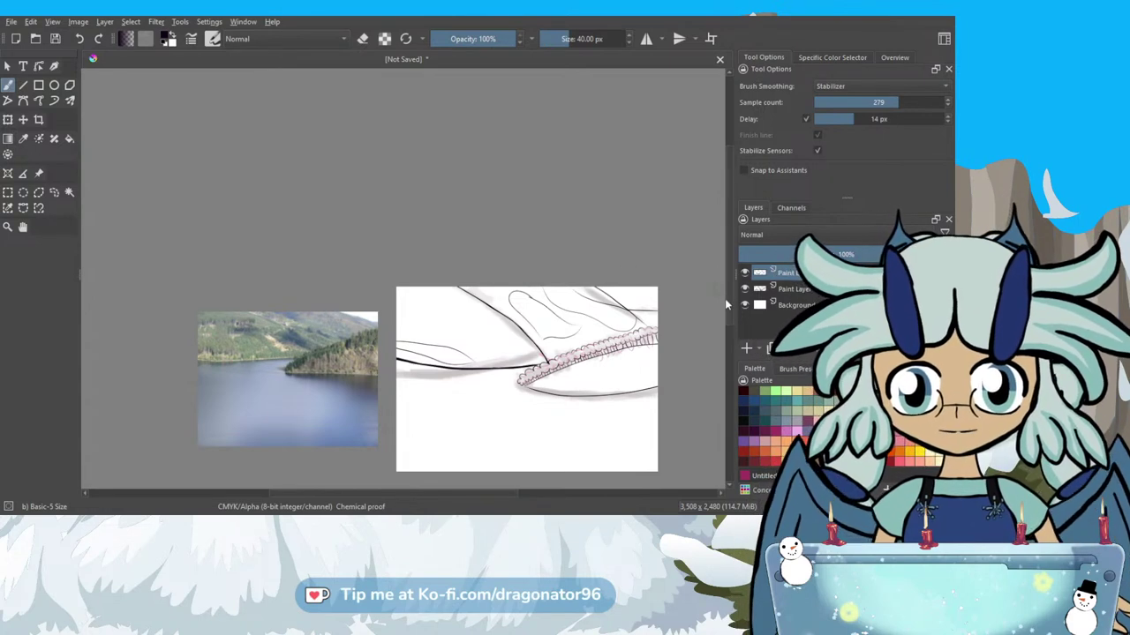
scroll(408, 215, down, 3)
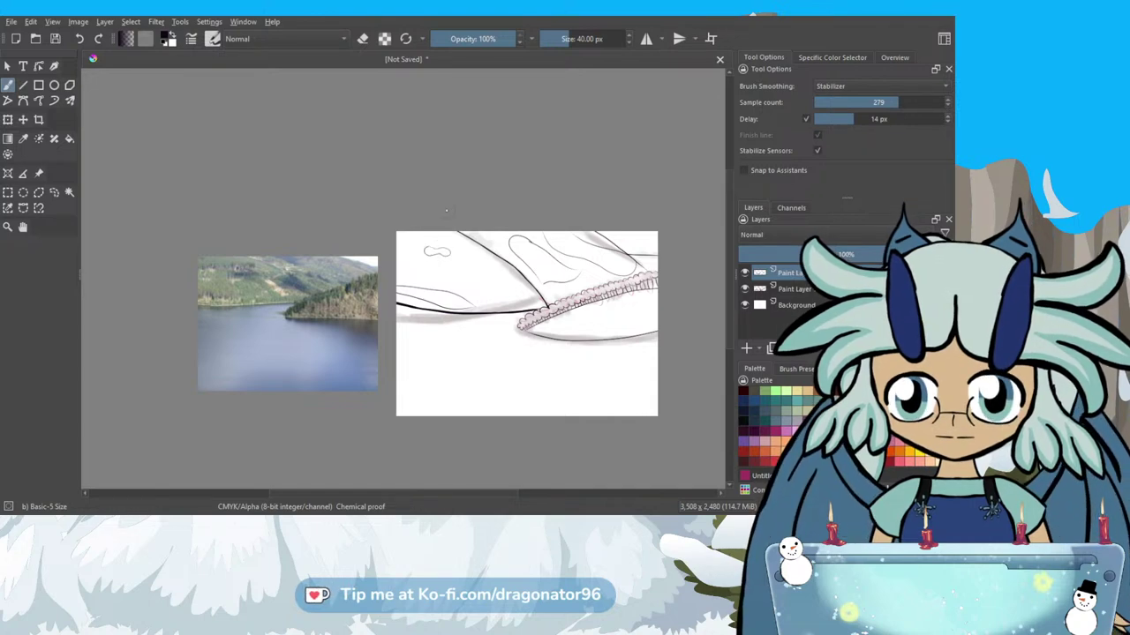
scroll(433, 257, up, 6)
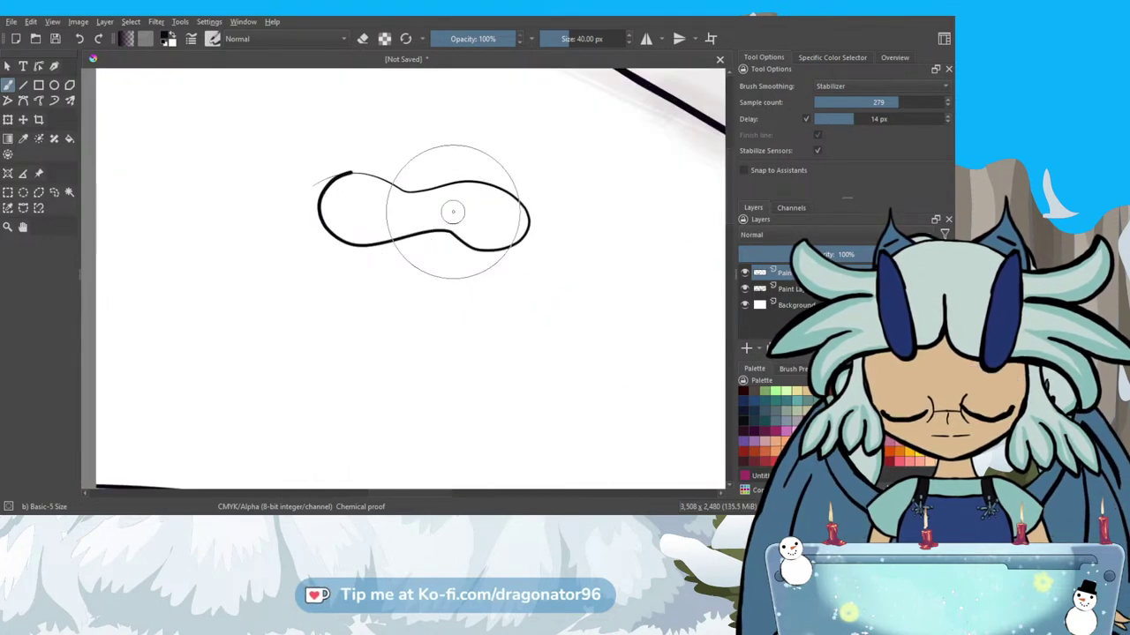
key(ctrl+z)
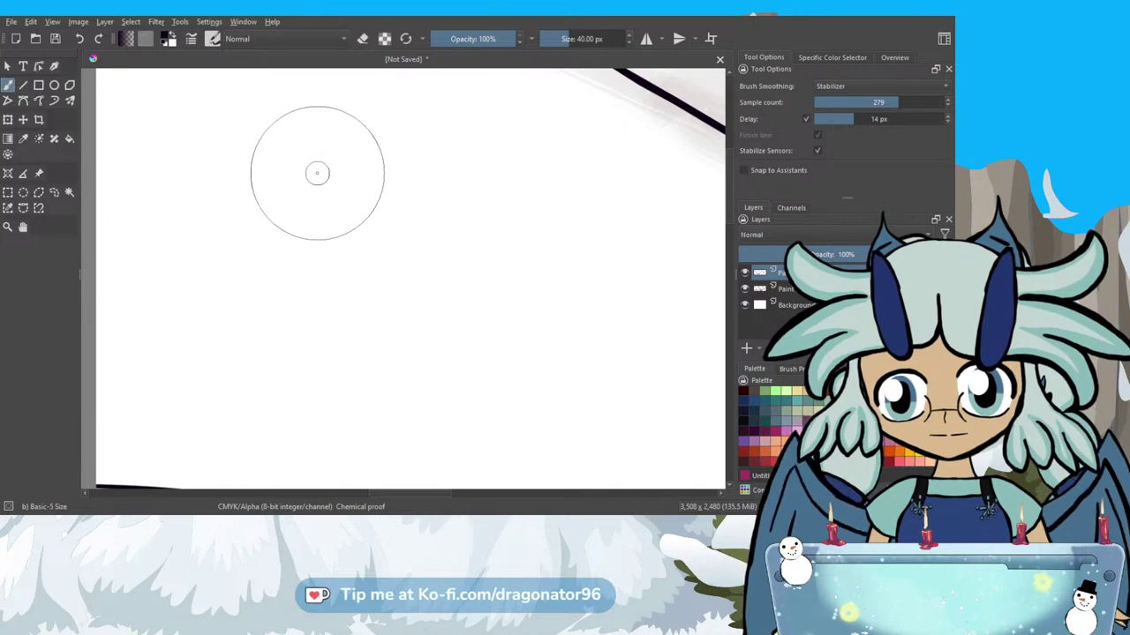
mouse_move(325, 182)
mouse_down()
mouse_move(385, 158)
mouse_move(429, 180)
mouse_move(448, 159)
mouse_move(479, 158)
mouse_move(506, 205)
mouse_move(498, 240)
mouse_up()
key(ctrl+z)
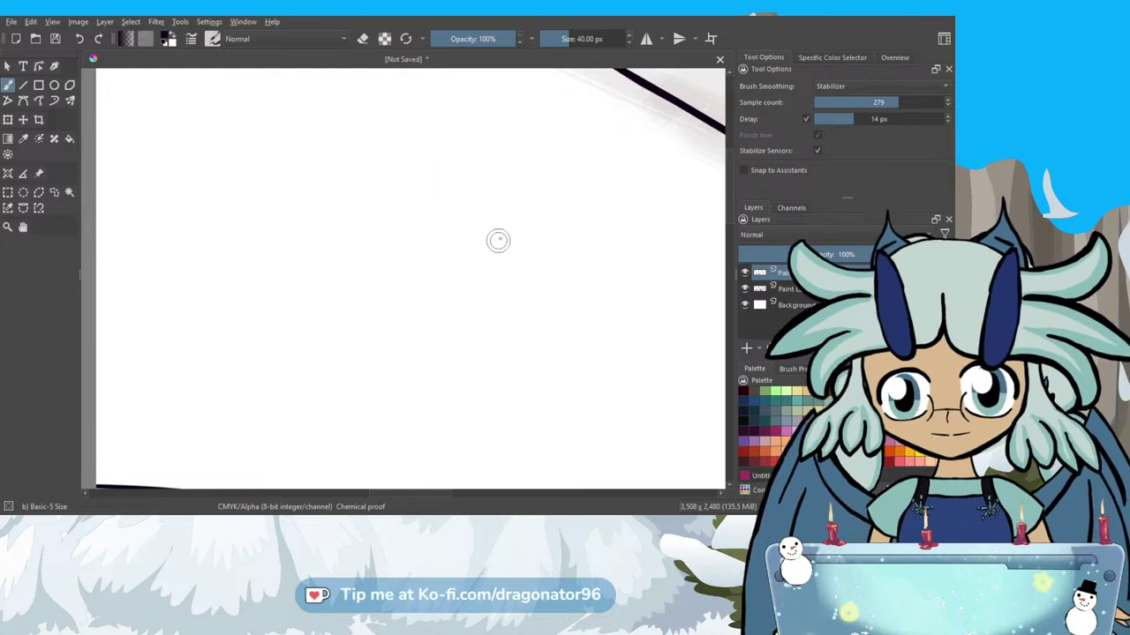
Ink a three-lobed, cloud-like treetop cluster on the hillside above the far shoreline and erase the stray tail inside its outline.
mouse_move(390, 263)
mouse_down()
mouse_move(357, 238)
mouse_move(357, 209)
mouse_move(376, 185)
mouse_move(398, 184)
mouse_move(414, 212)
mouse_move(419, 182)
mouse_move(457, 166)
mouse_move(498, 197)
mouse_move(540, 175)
mouse_move(573, 199)
mouse_move(579, 255)
mouse_move(566, 271)
mouse_move(535, 274)
mouse_move(521, 254)
mouse_move(482, 294)
mouse_move(439, 284)
mouse_move(413, 247)
mouse_move(403, 283)
mouse_move(367, 276)
mouse_move(366, 194)
mouse_up()
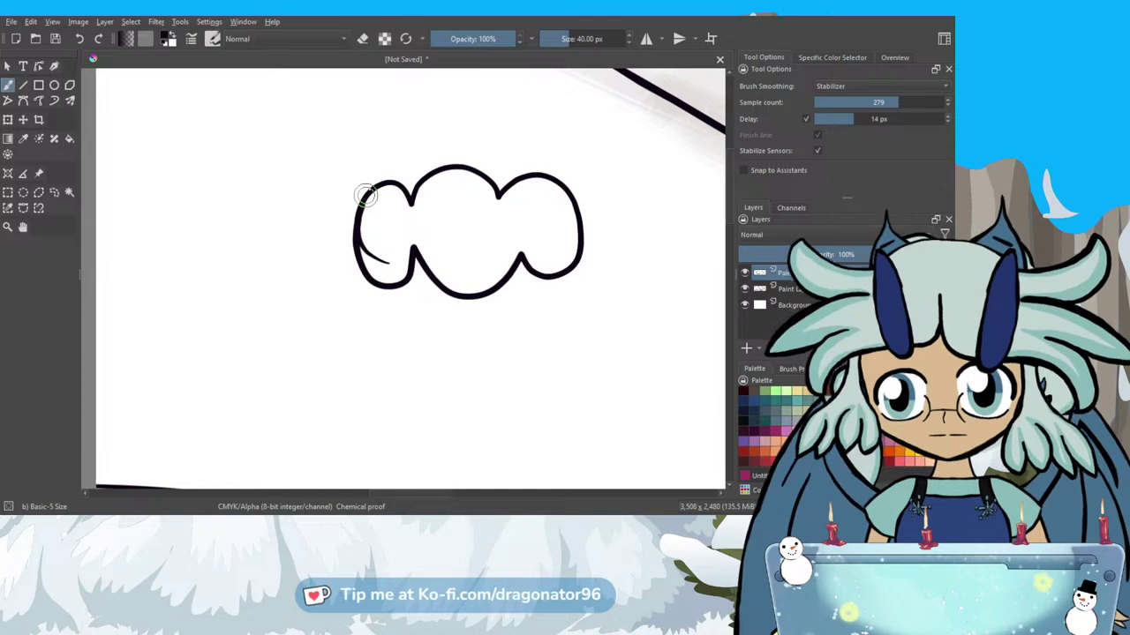
key(e)
scroll(385, 265, up, 4)
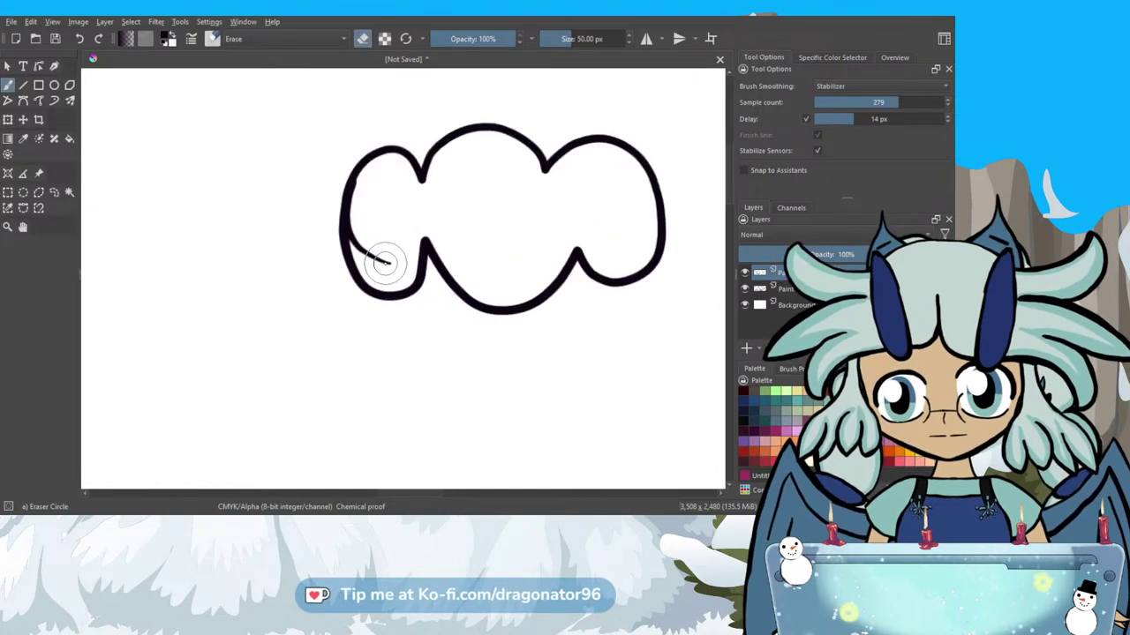
mouse_move(409, 268)
mouse_down()
mouse_move(348, 236)
mouse_move(358, 177)
mouse_up()
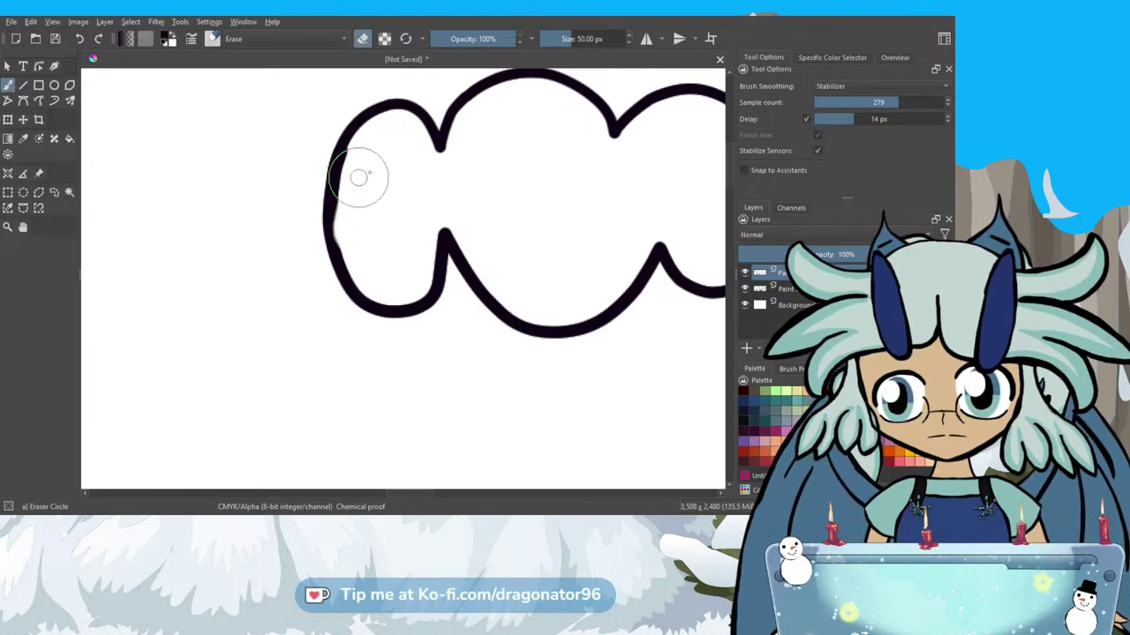
Switch back to the ink brush and retrace the treetop cluster's left outer edge to even out the erased line.
key(/)
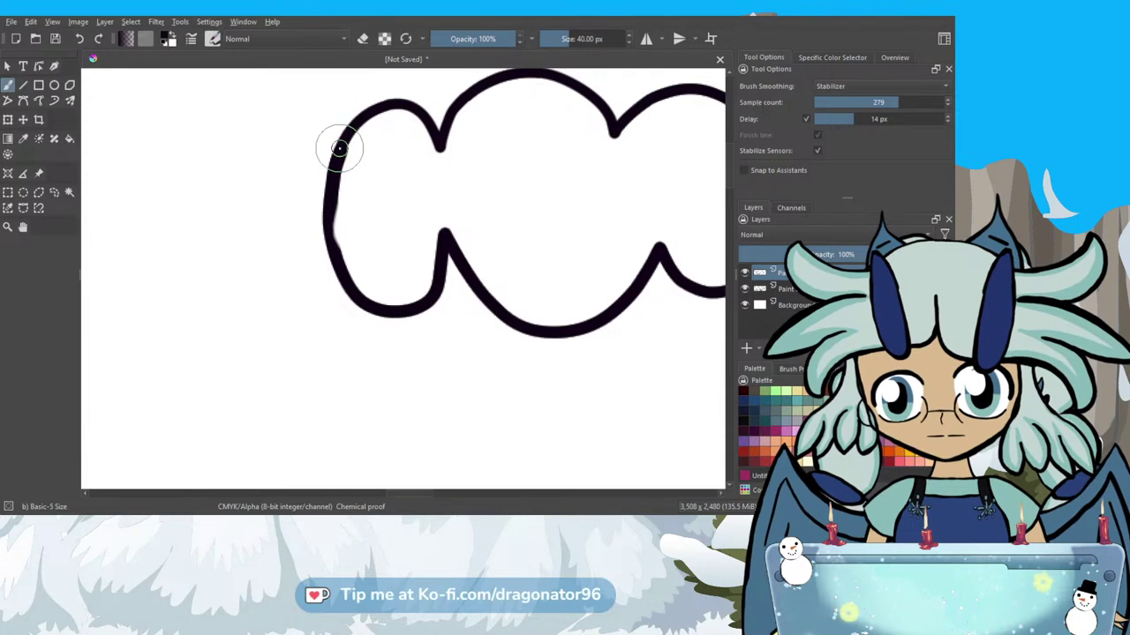
drag(336, 144, 335, 262)
mouse_move(342, 143)
mouse_down()
mouse_move(332, 208)
mouse_move(343, 272)
mouse_up()
Draw the right and middle trunks under the treetop cluster, plus the right side of the left trunk.
scroll(348, 263, down, 3)
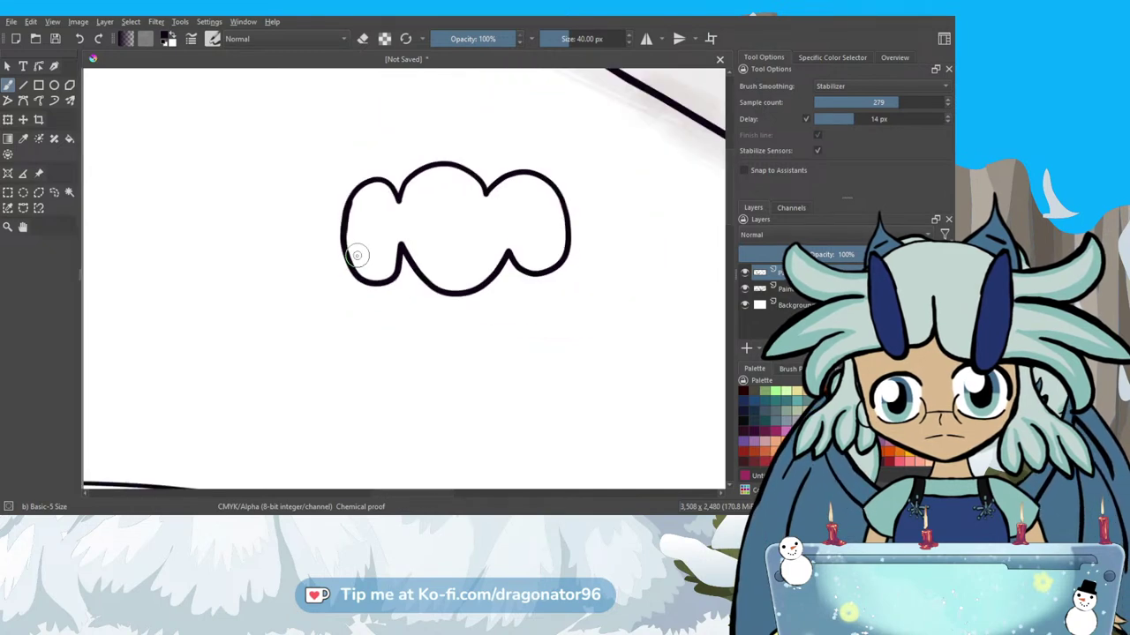
scroll(508, 256, up, 1)
mouse_move(510, 251)
mouse_down()
mouse_move(511, 302)
mouse_move(493, 310)
mouse_move(509, 300)
mouse_up()
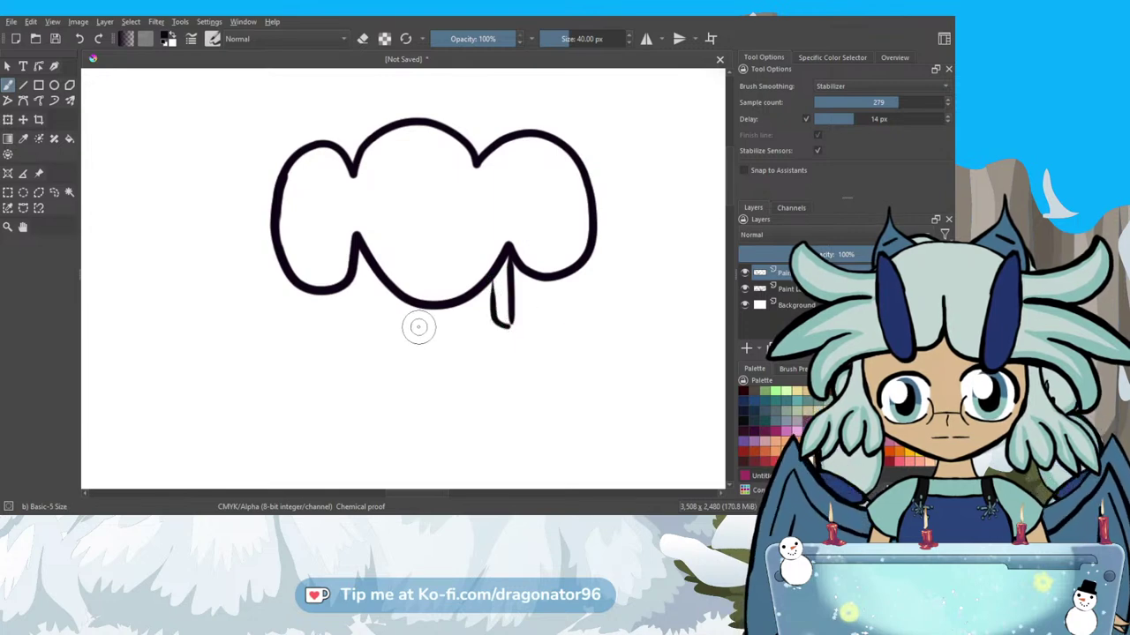
mouse_move(437, 309)
mouse_down()
mouse_move(437, 338)
mouse_move(421, 327)
mouse_move(433, 335)
mouse_up()
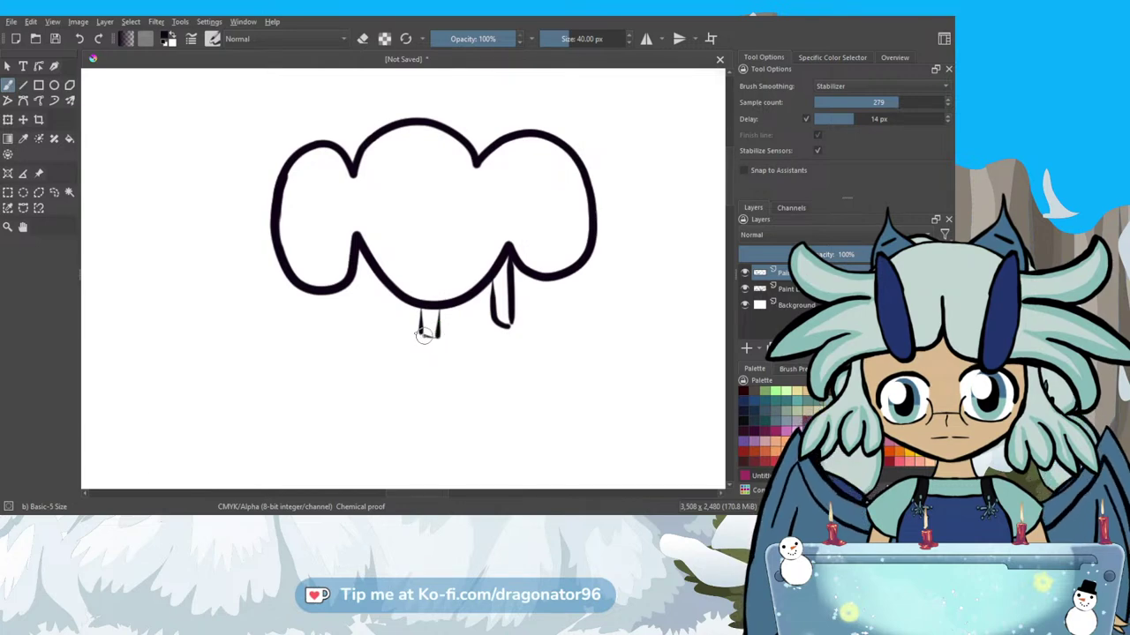
drag(372, 268, 375, 315)
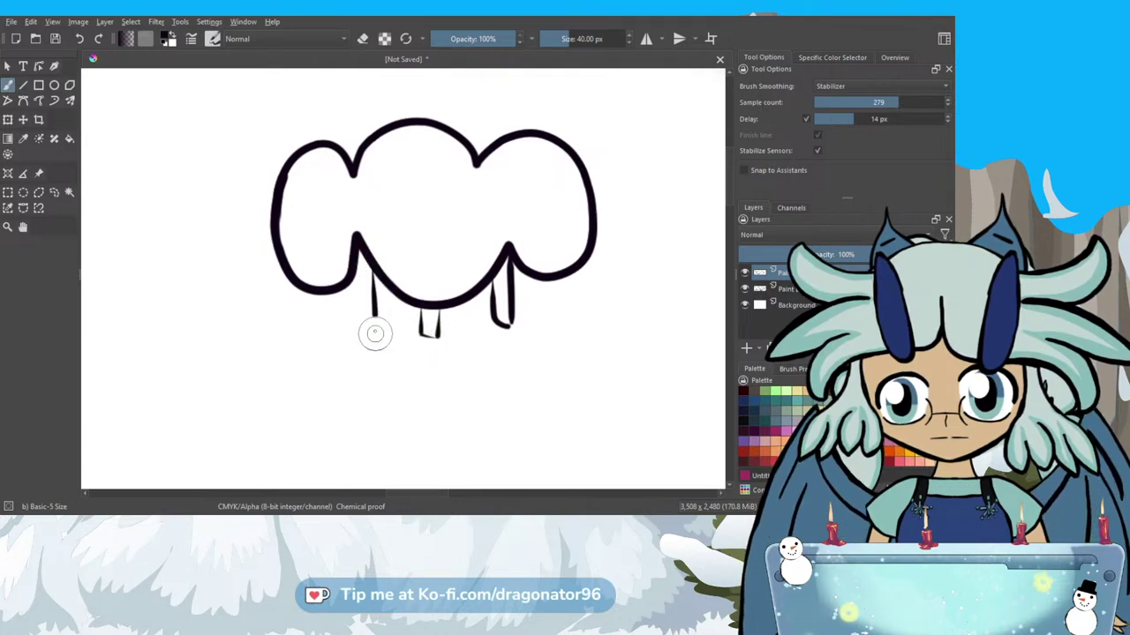
drag(357, 267, 359, 307)
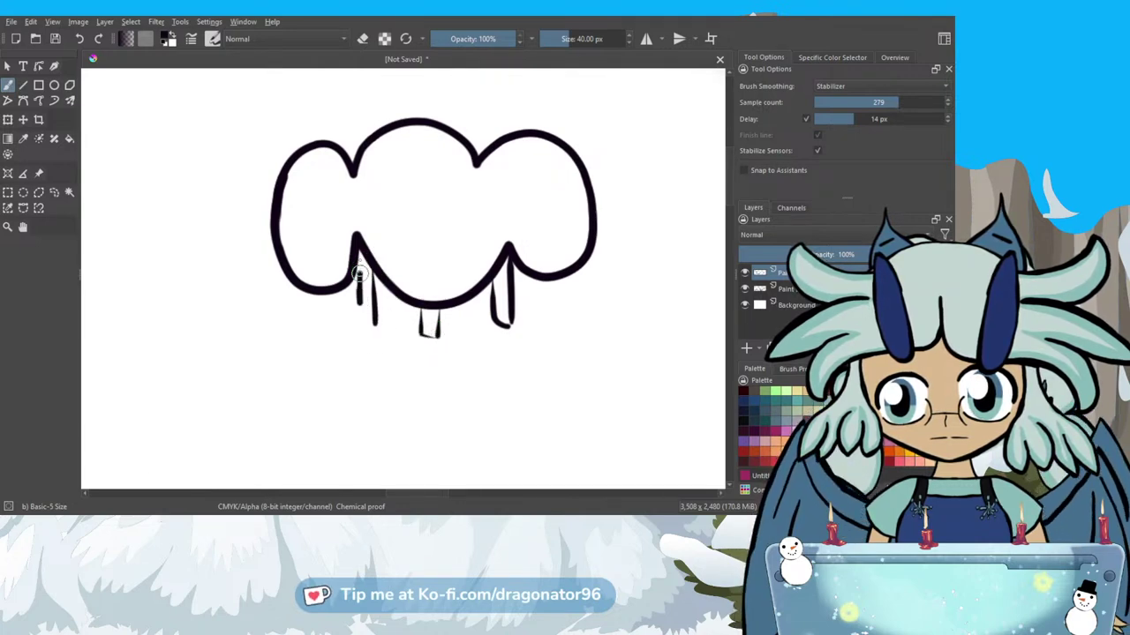
drag(356, 238, 361, 327)
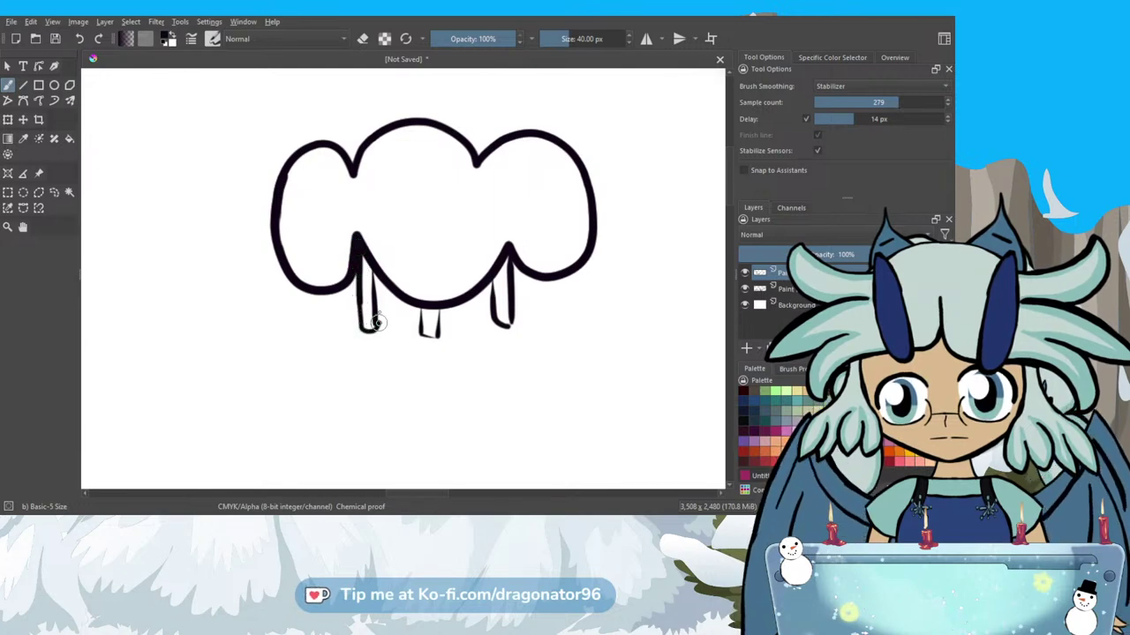
key(ctrl+z)
key(ctrl+z)
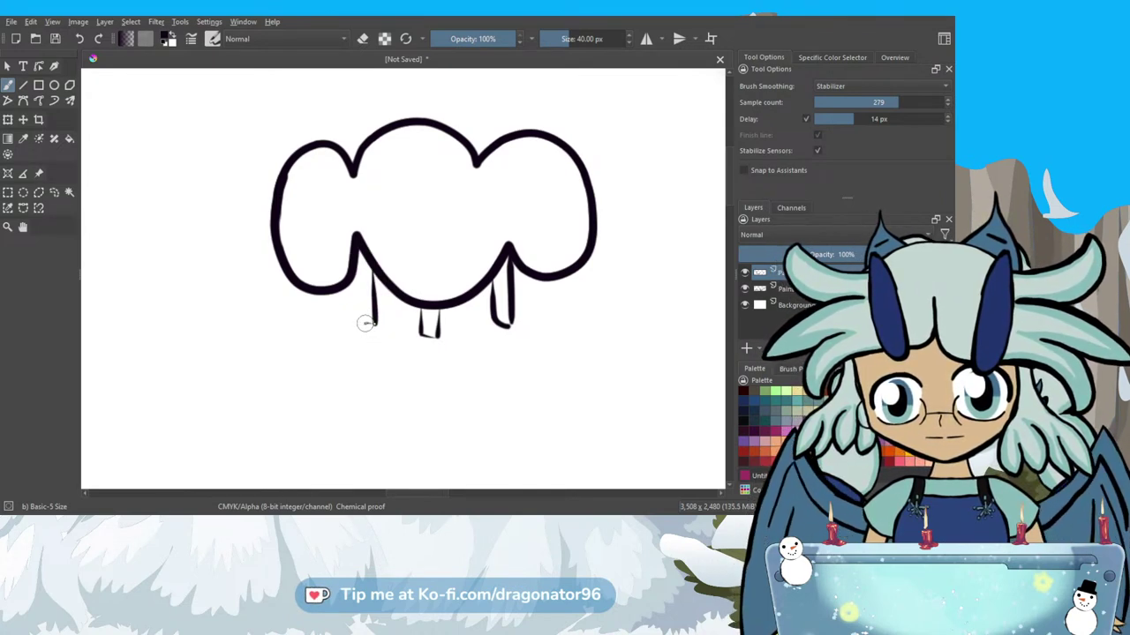
Complete the left trunk under the treetop cluster with a short base line and a left side.
drag(373, 323, 353, 316)
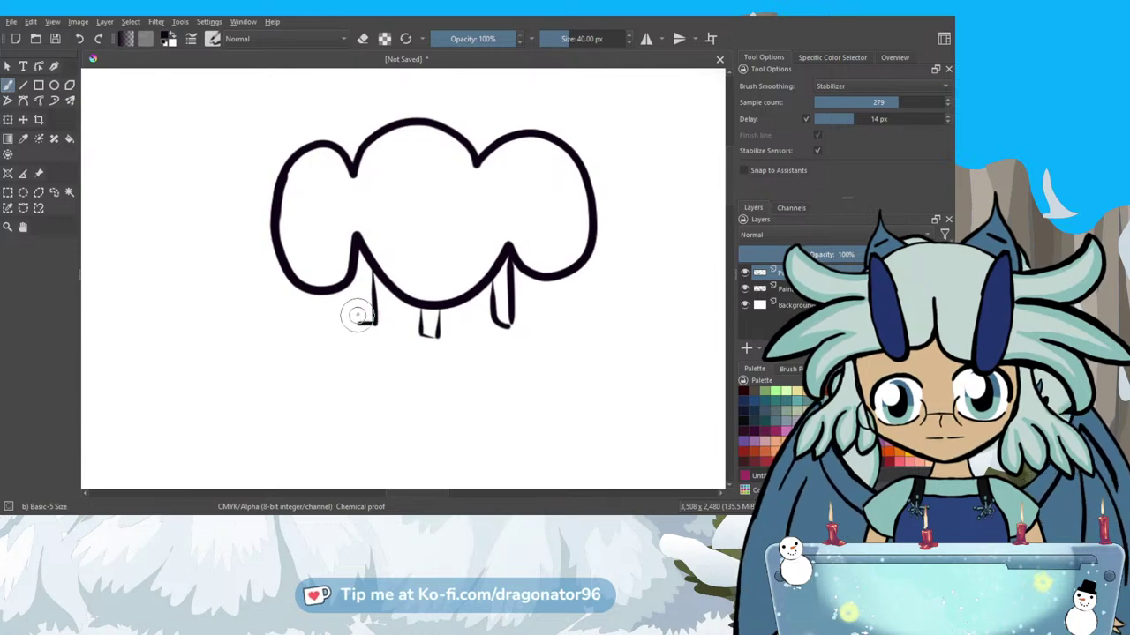
drag(355, 261, 356, 329)
scroll(357, 329, down, 8)
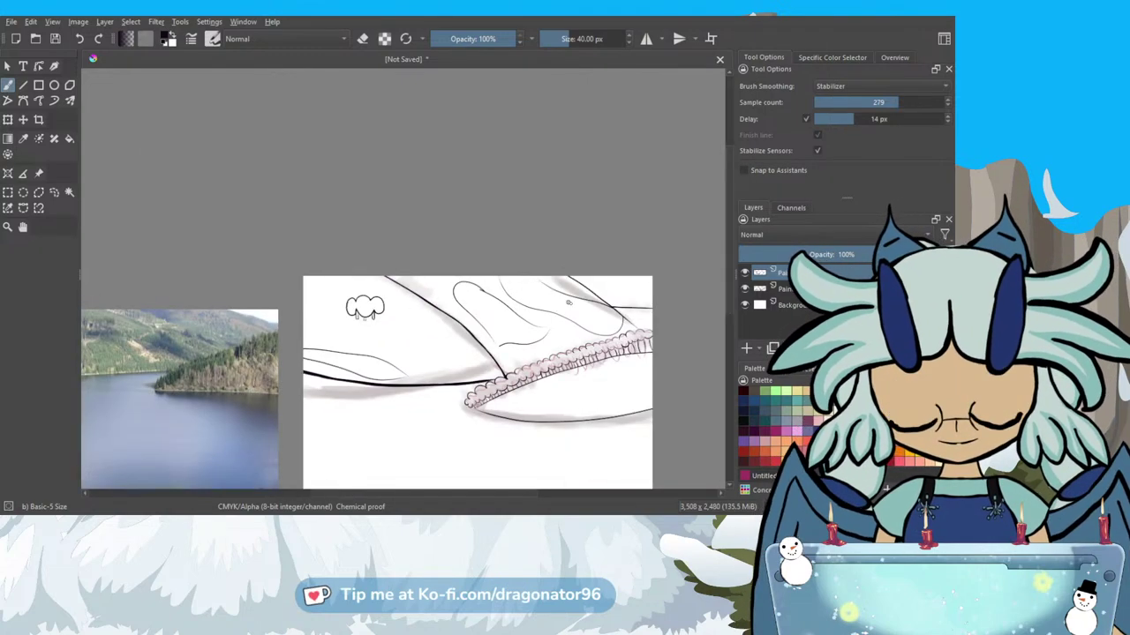
Ink a small jagged-edged tree with a short trunk between the contour lines on the slope behind the headland.
scroll(553, 311, up, 4)
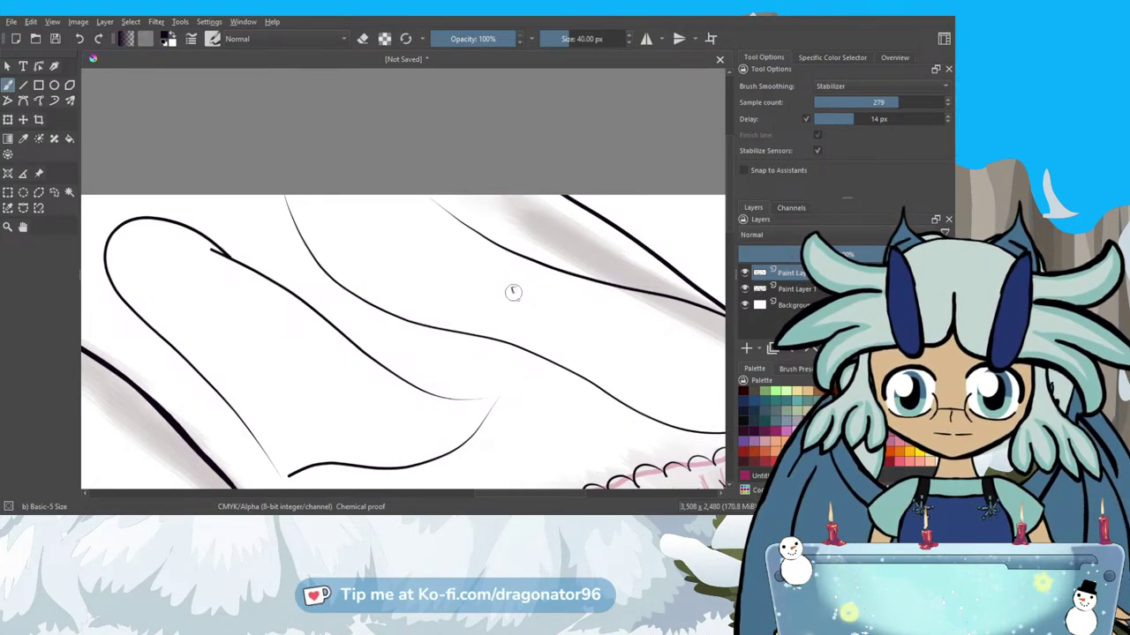
drag(514, 292, 504, 297)
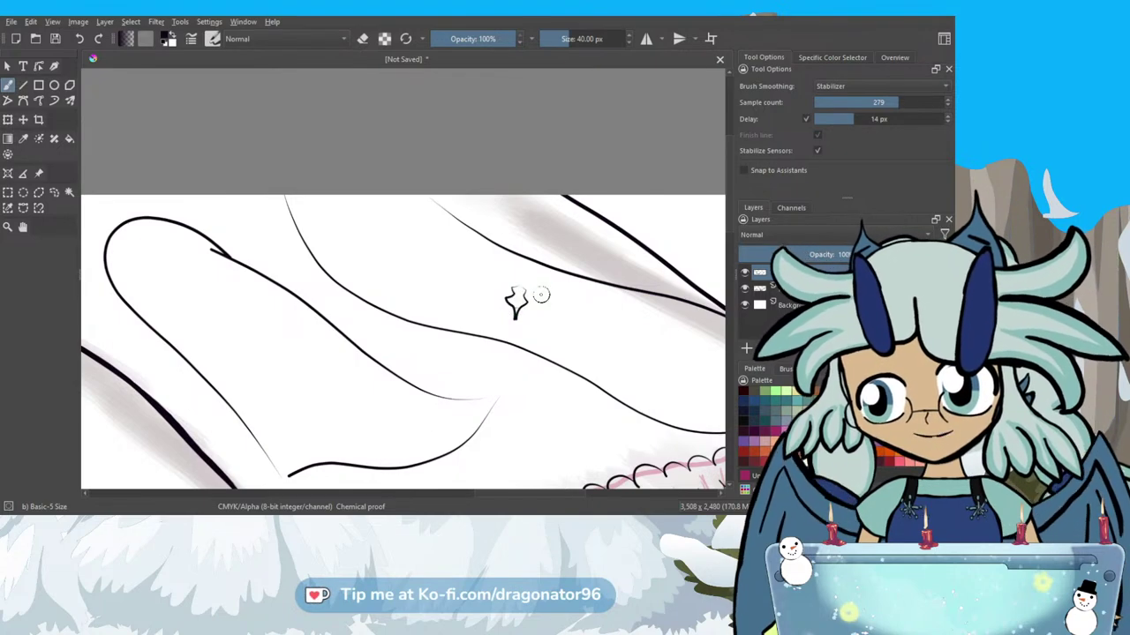
scroll(558, 292, down, 3)
scroll(565, 300, up, 5)
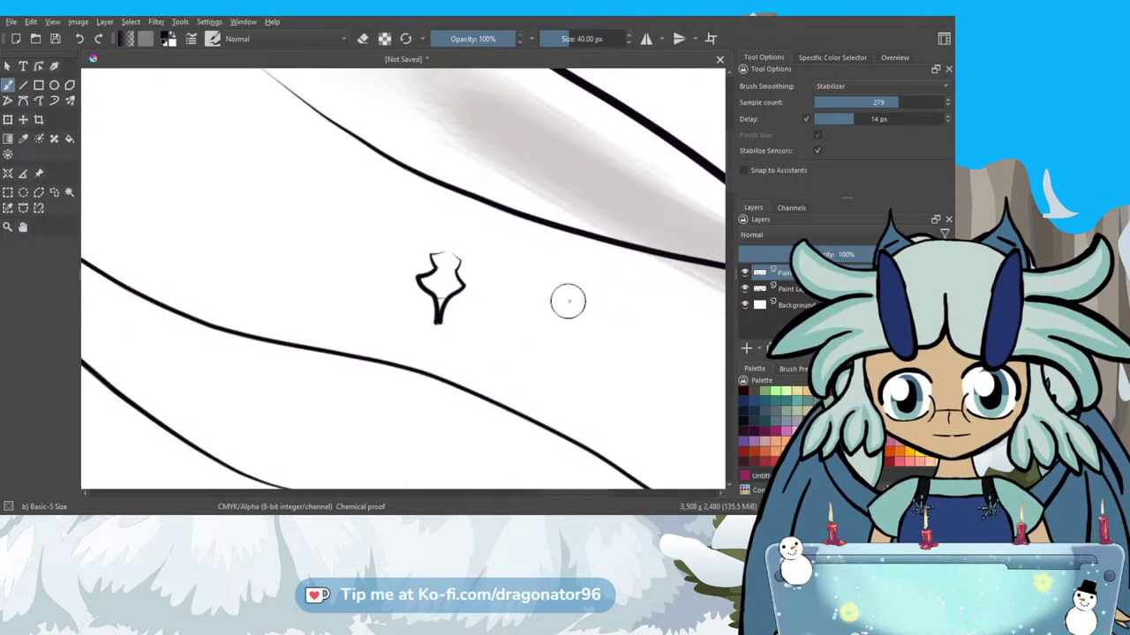
scroll(441, 298, up, 2)
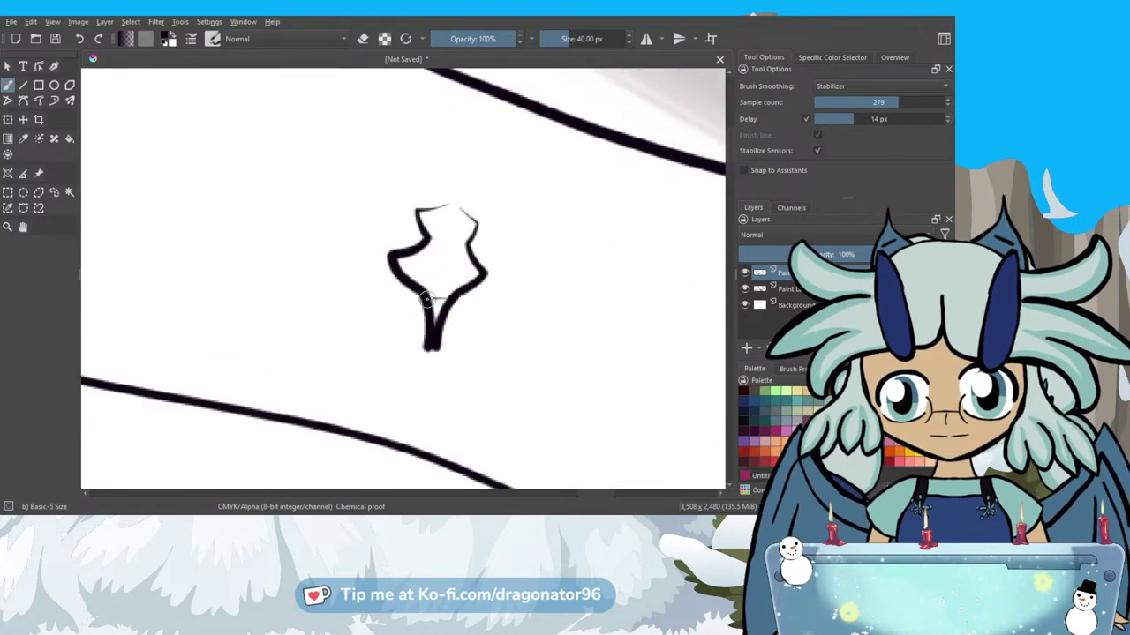
scroll(455, 291, down, 5)
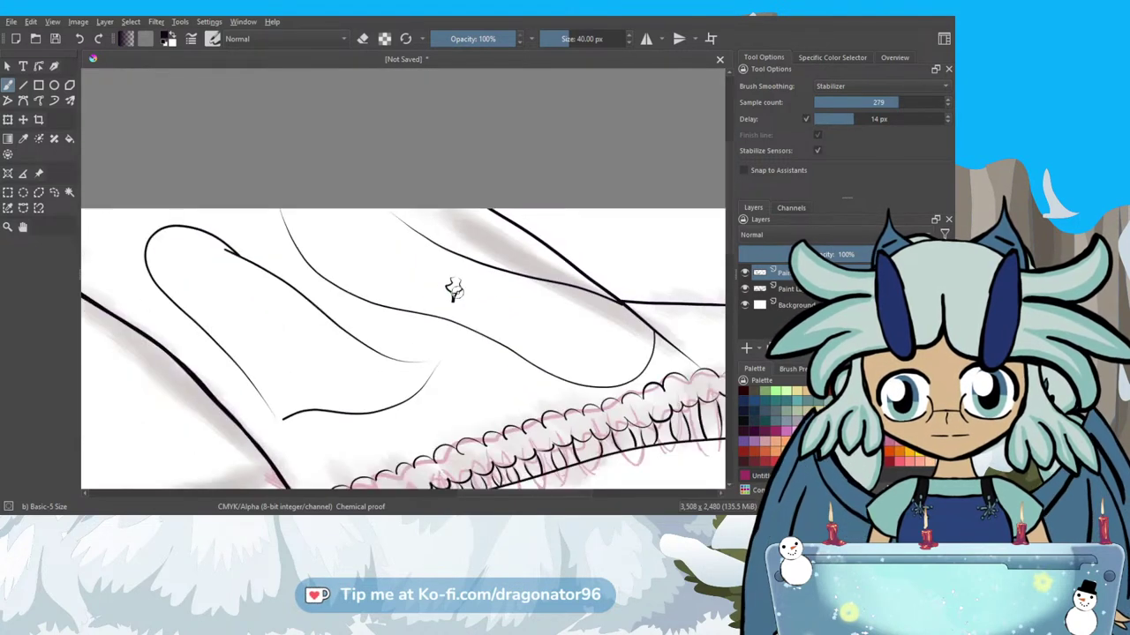
Ink a small jagged-edged tree with a short trunk inside the rounded contour loop on the middle hill.
scroll(453, 289, down, 2)
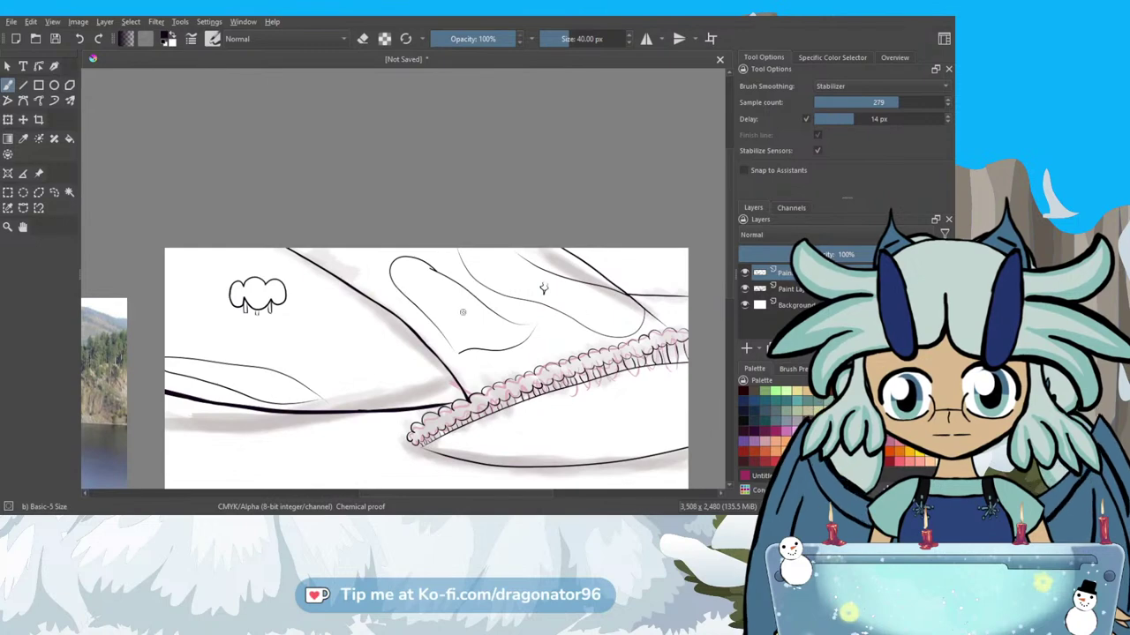
scroll(463, 316, up, 3)
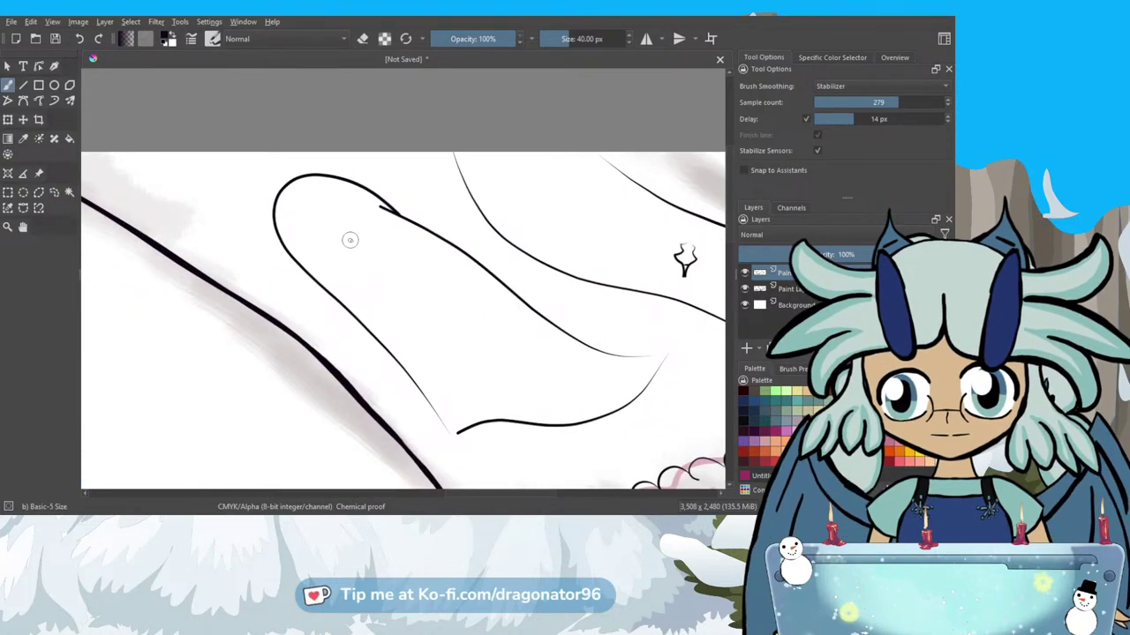
scroll(371, 239, up, 1)
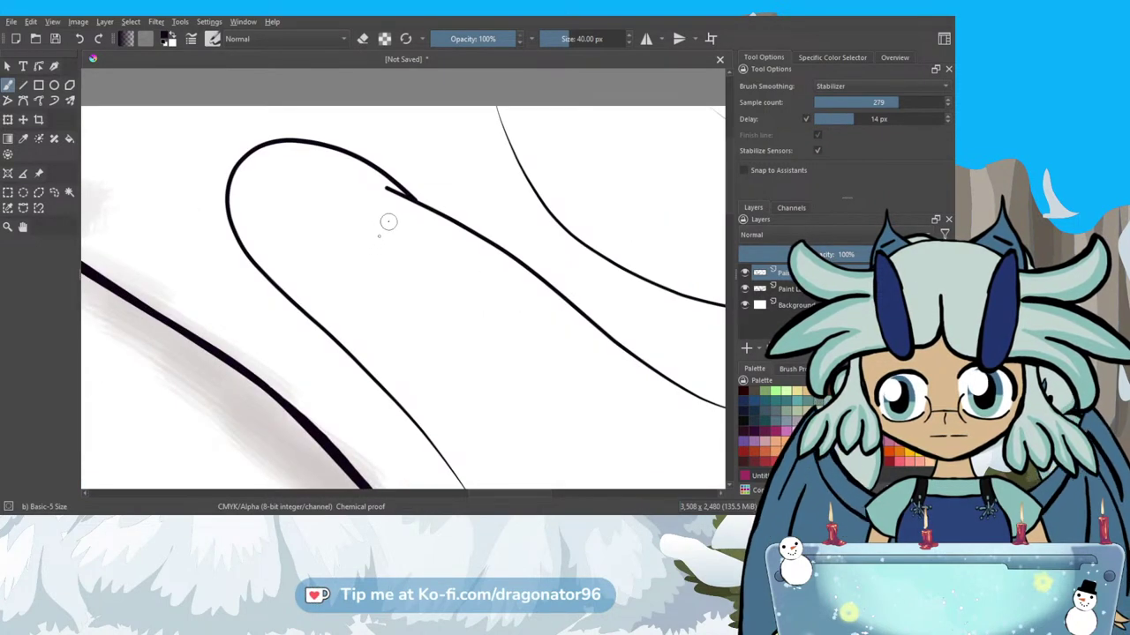
drag(378, 236, 389, 272)
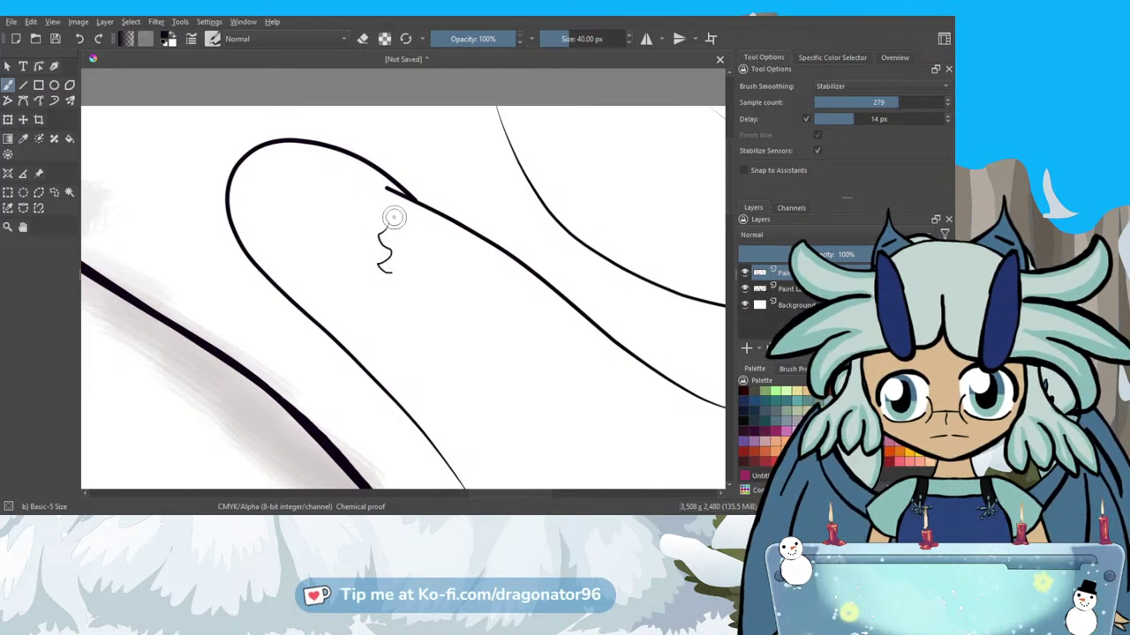
scroll(391, 265, up, 2)
mouse_move(392, 268)
mouse_down()
mouse_move(404, 297)
mouse_move(415, 270)
mouse_up()
mouse_move(381, 163)
mouse_down()
mouse_move(391, 156)
mouse_move(418, 182)
mouse_move(404, 217)
mouse_move(444, 243)
mouse_move(413, 282)
mouse_move(415, 266)
mouse_move(402, 269)
mouse_up()
Ink a distant treeline above the far shoreline at the canvas's right edge, with a scalloped top, a wavy lower edge and short trunks.
scroll(402, 269, down, 8)
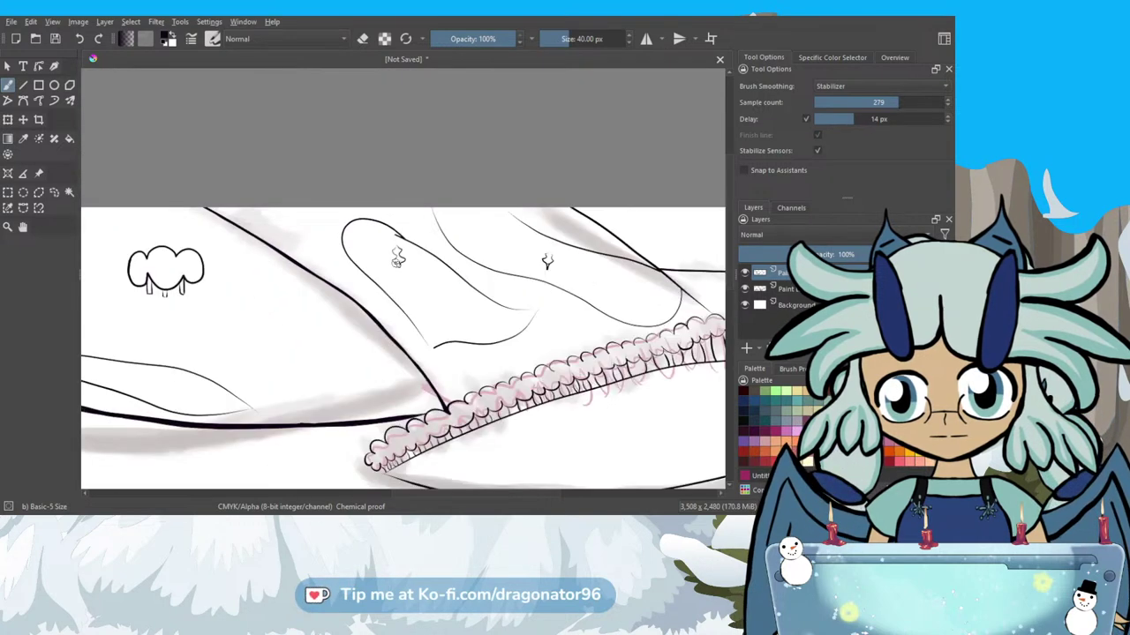
scroll(397, 259, down, 3)
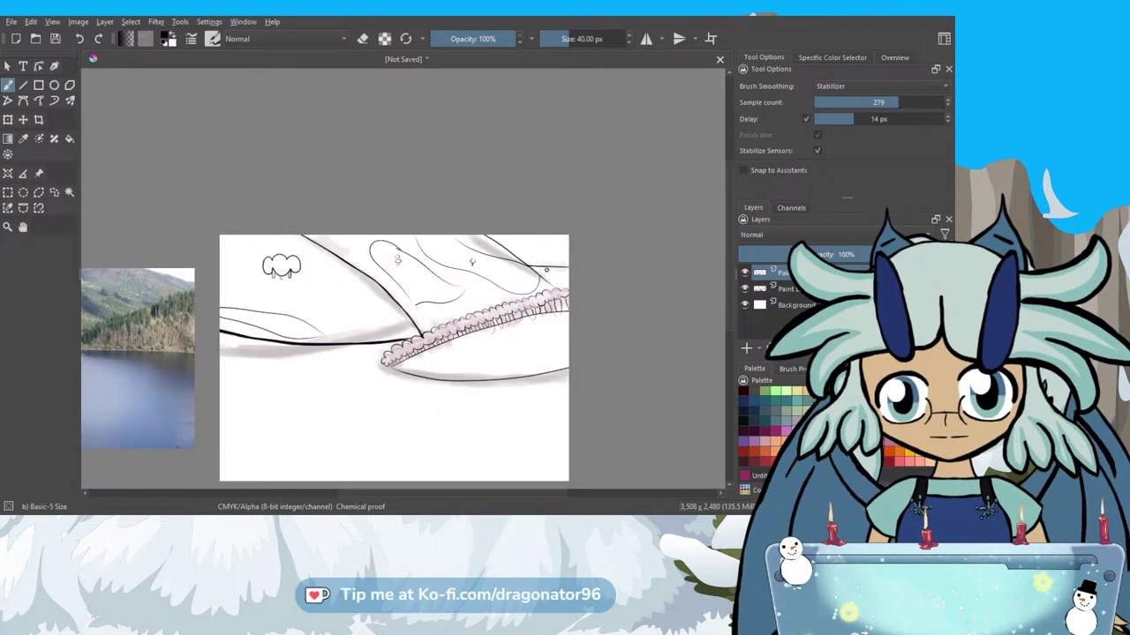
scroll(552, 272, up, 6)
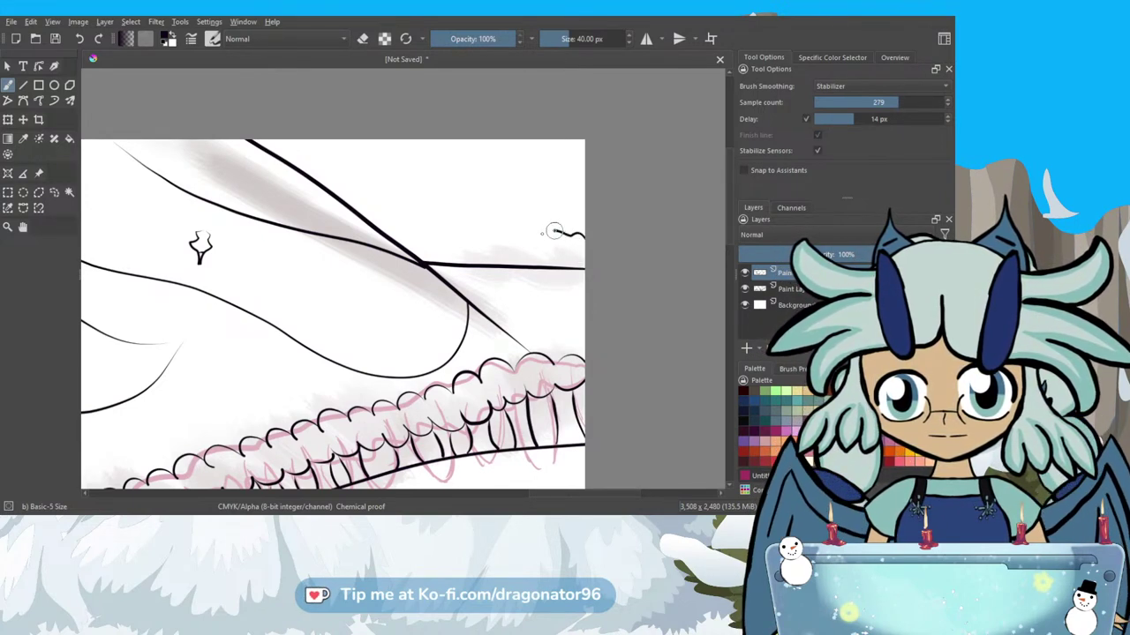
drag(541, 235, 410, 248)
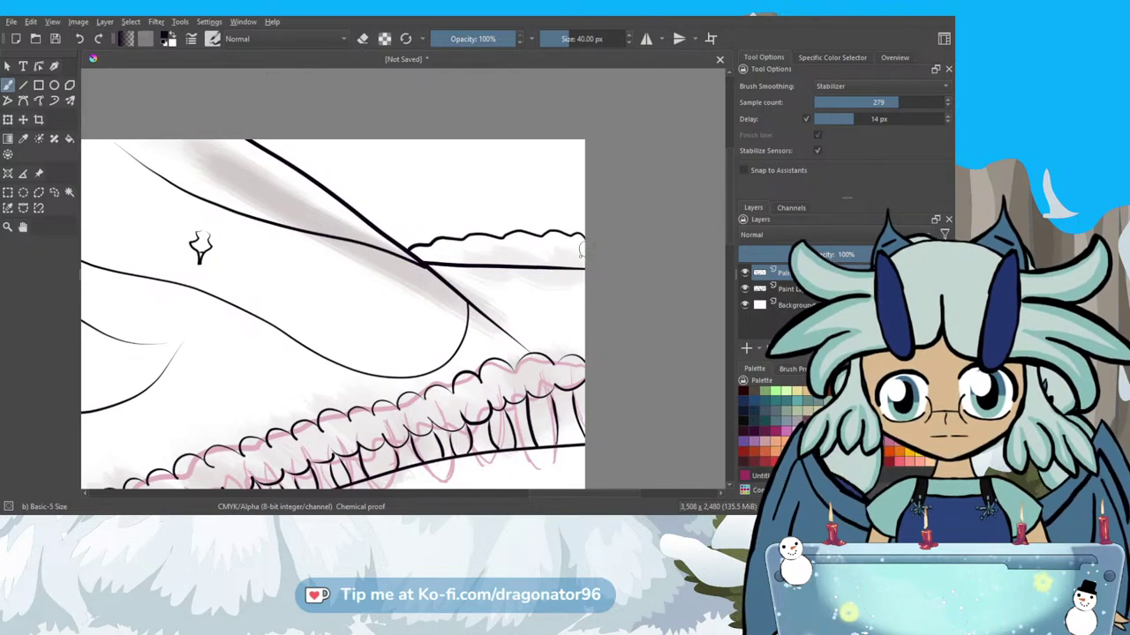
drag(578, 253, 431, 258)
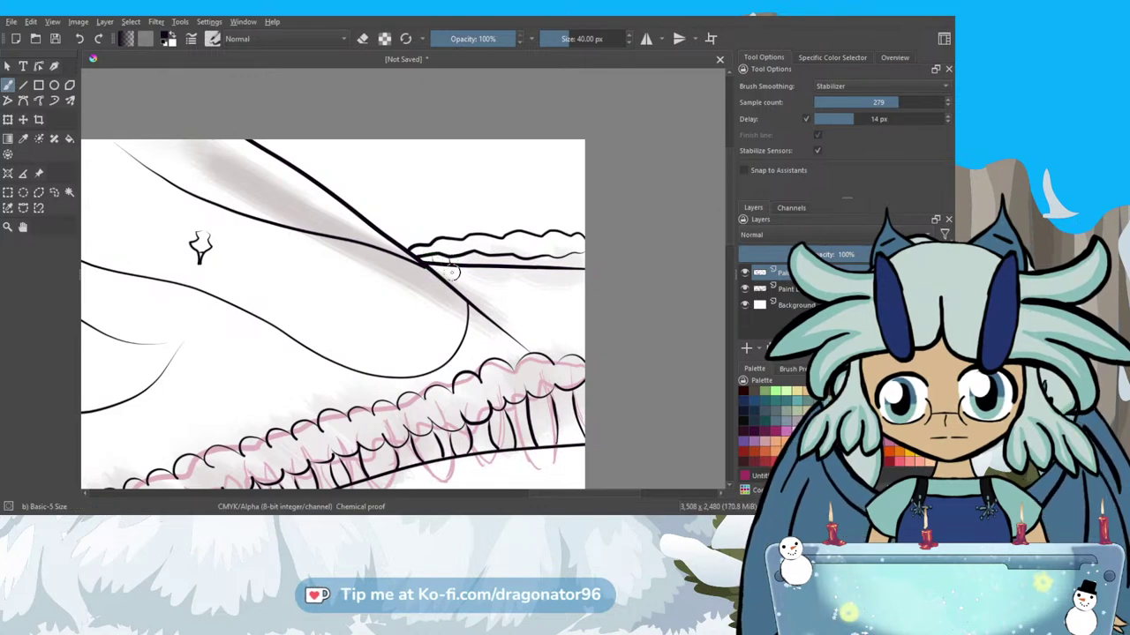
mouse_move(475, 254)
mouse_down()
mouse_move(476, 269)
mouse_move(487, 256)
mouse_up()
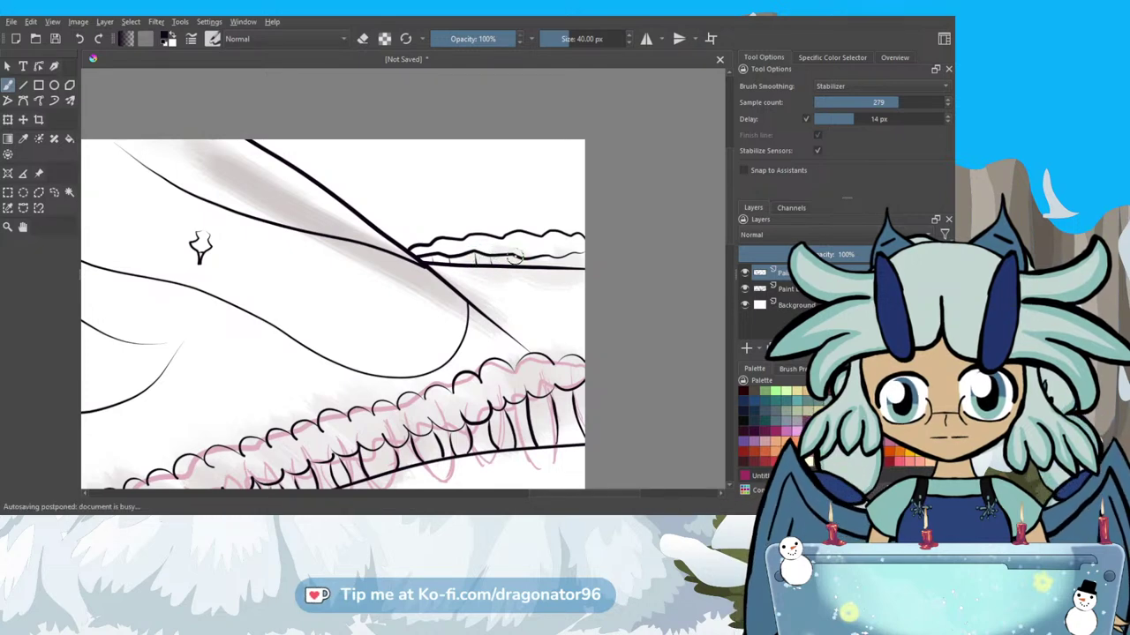
drag(512, 256, 516, 263)
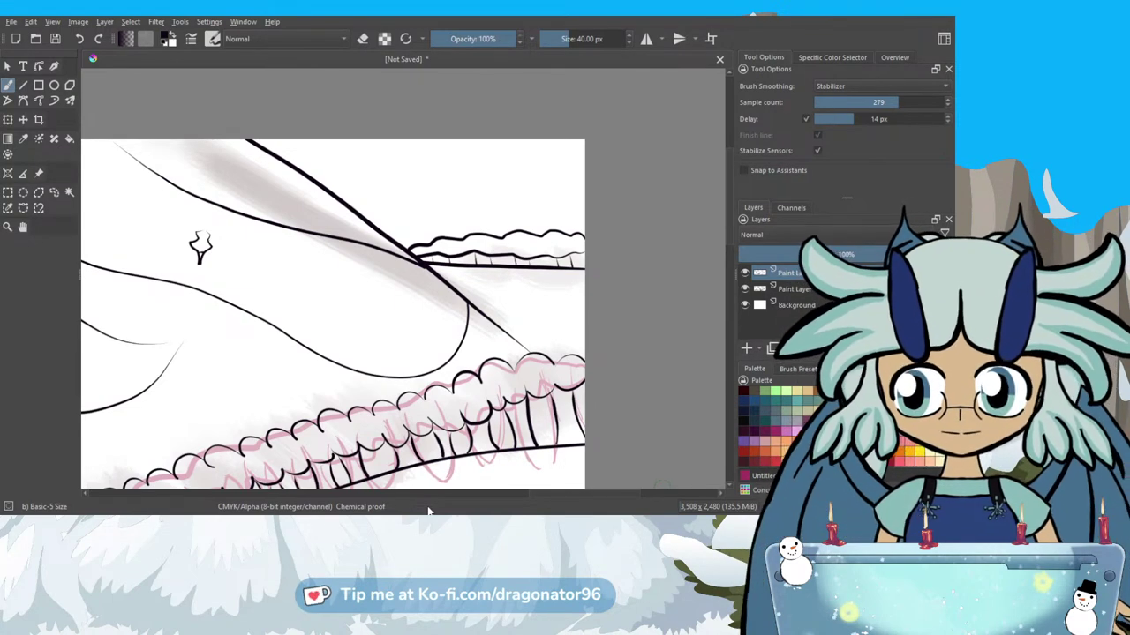
Scatter small double-curved wave marks across the open water below the shorelines.
scroll(321, 380, down, 1)
scroll(321, 380, down, 2)
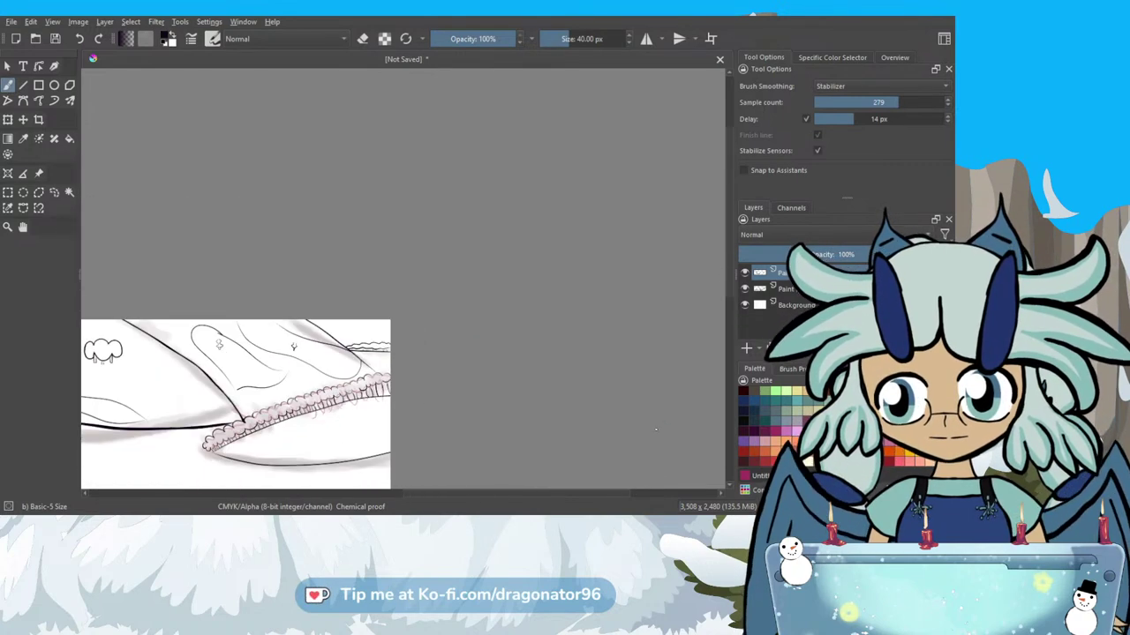
scroll(494, 501, down, 5)
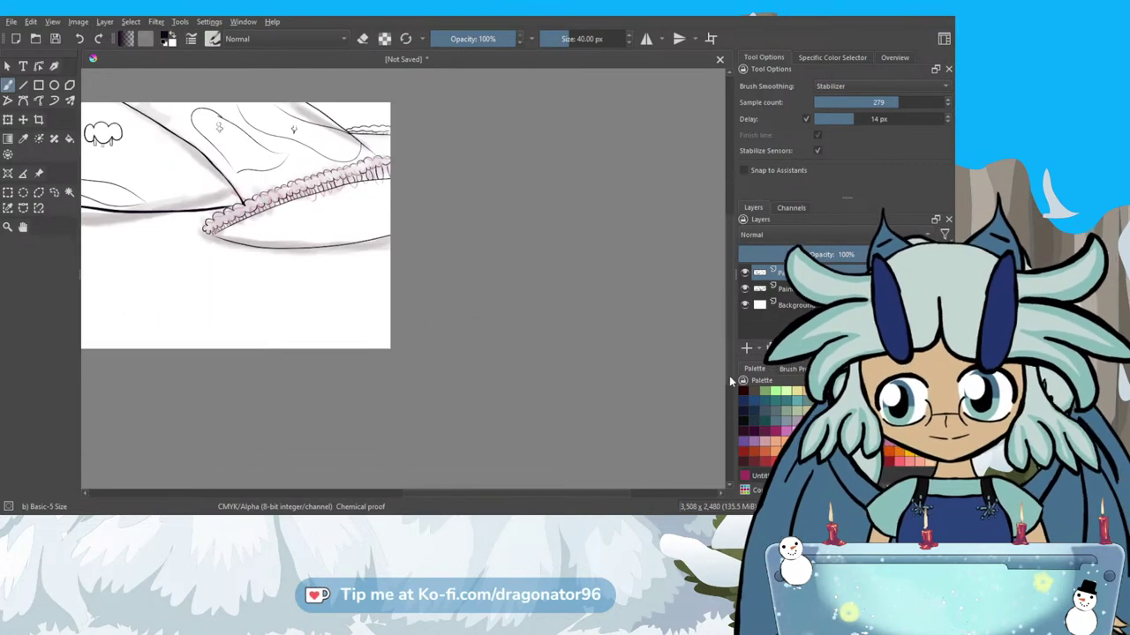
drag(494, 499, 420, 495)
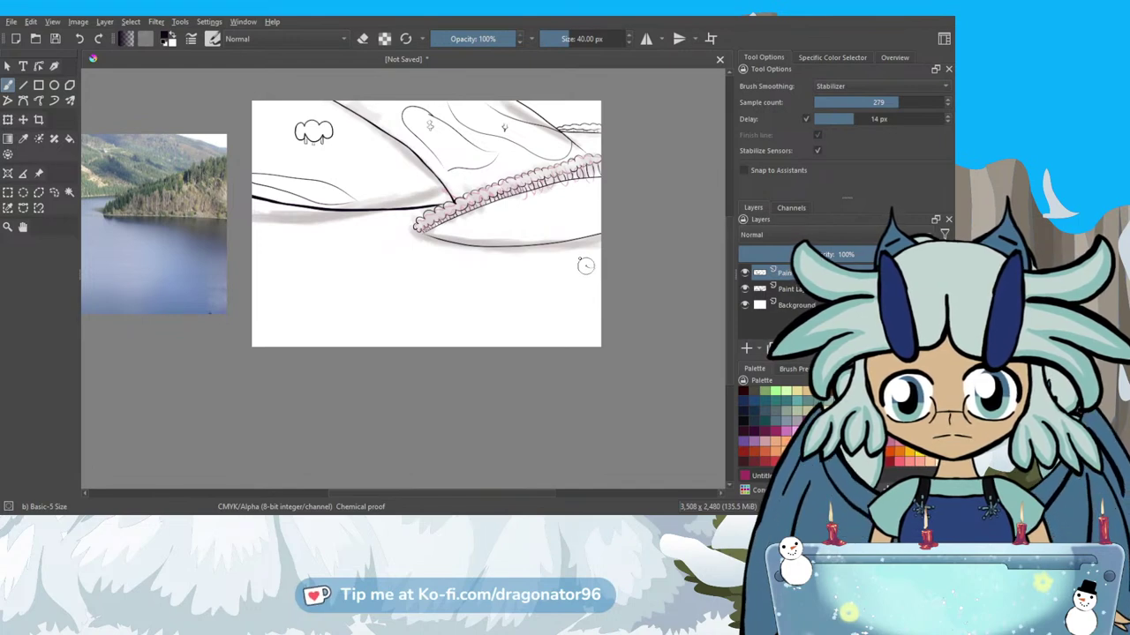
drag(585, 265, 564, 267)
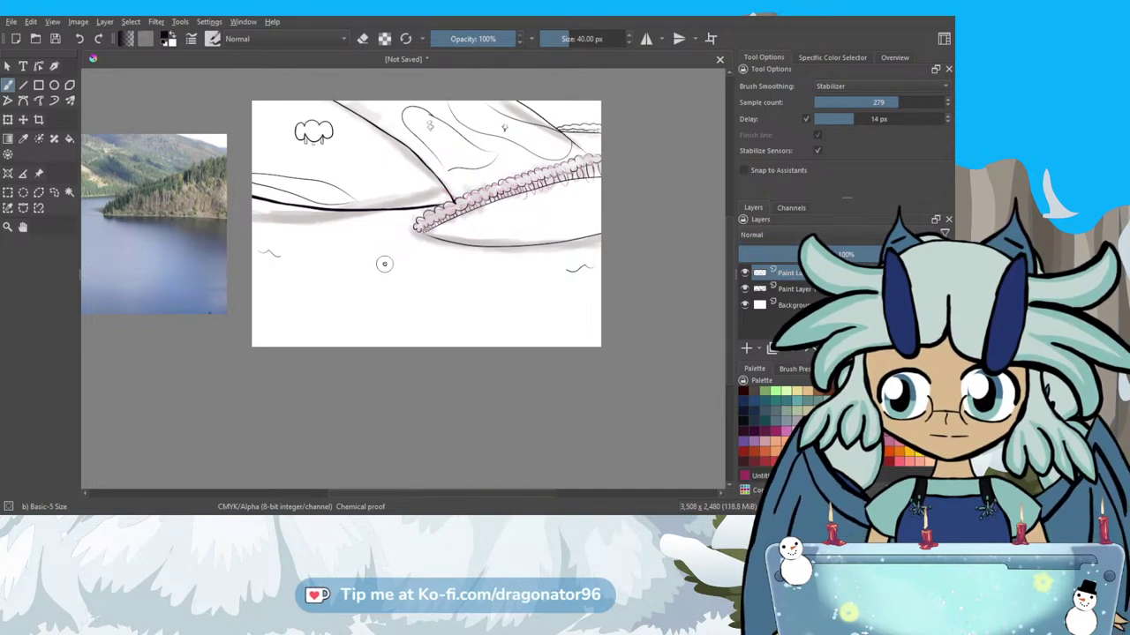
drag(390, 263, 363, 267)
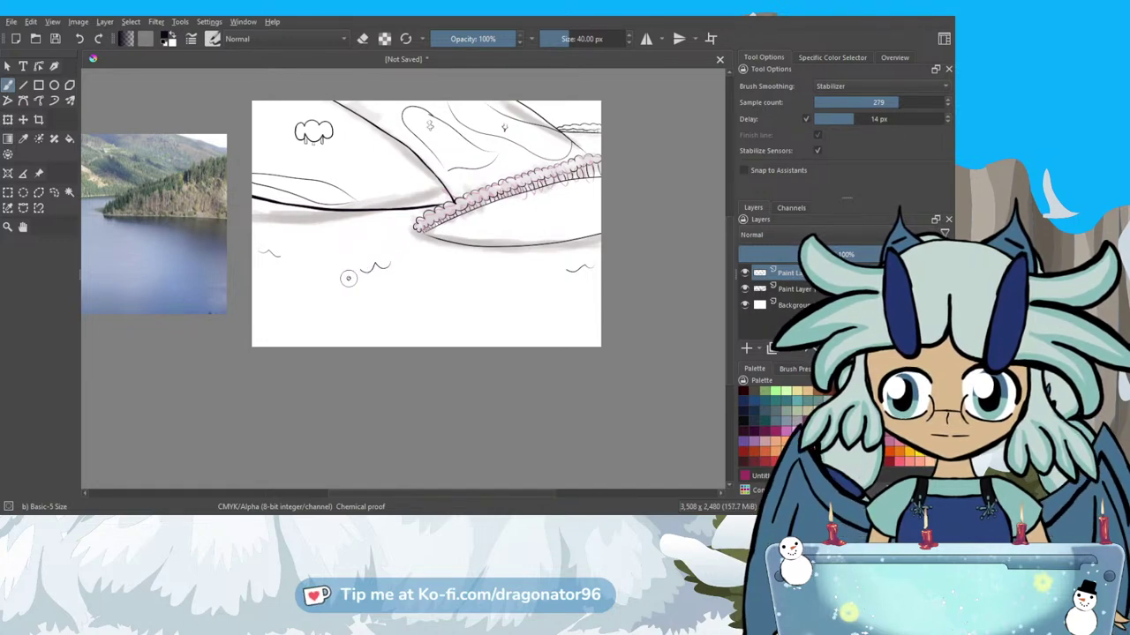
drag(273, 312, 296, 308)
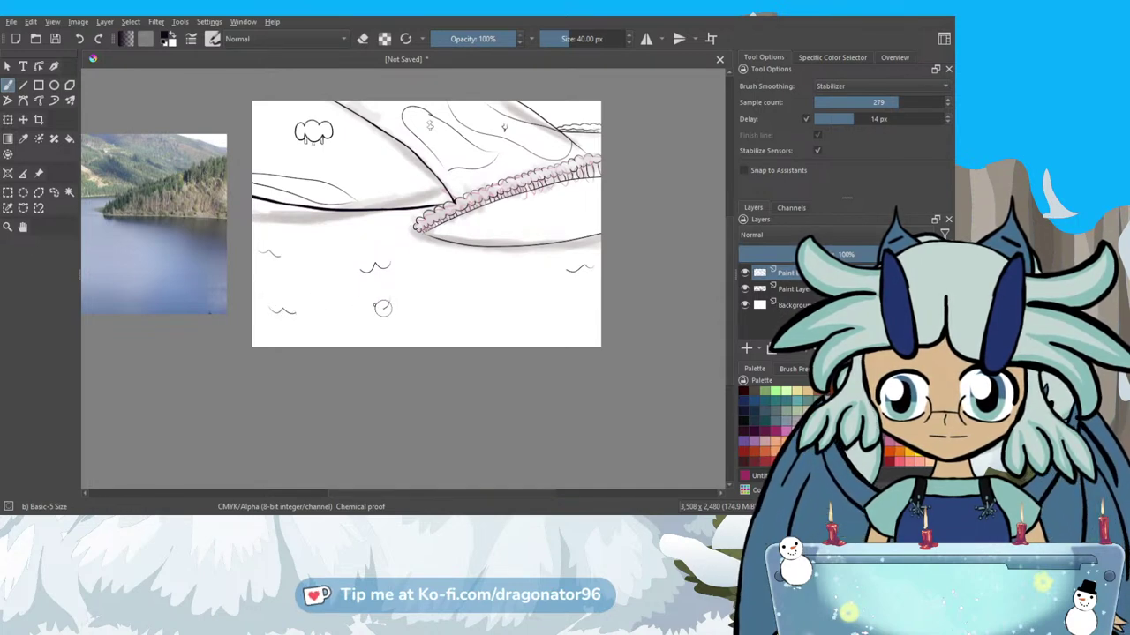
drag(369, 309, 384, 306)
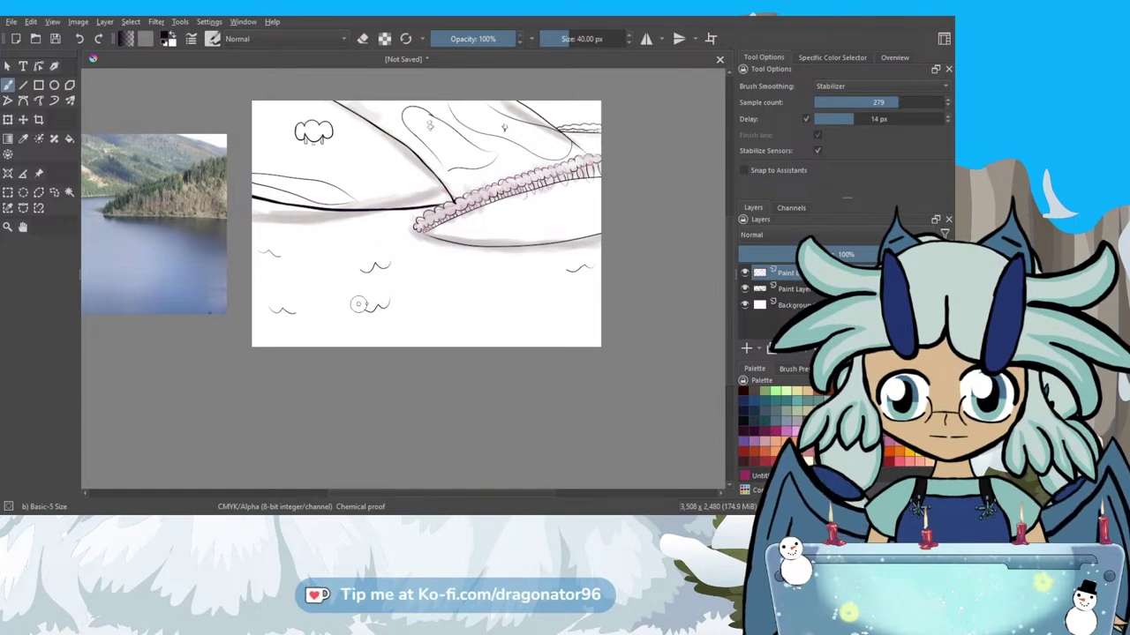
drag(475, 260, 448, 270)
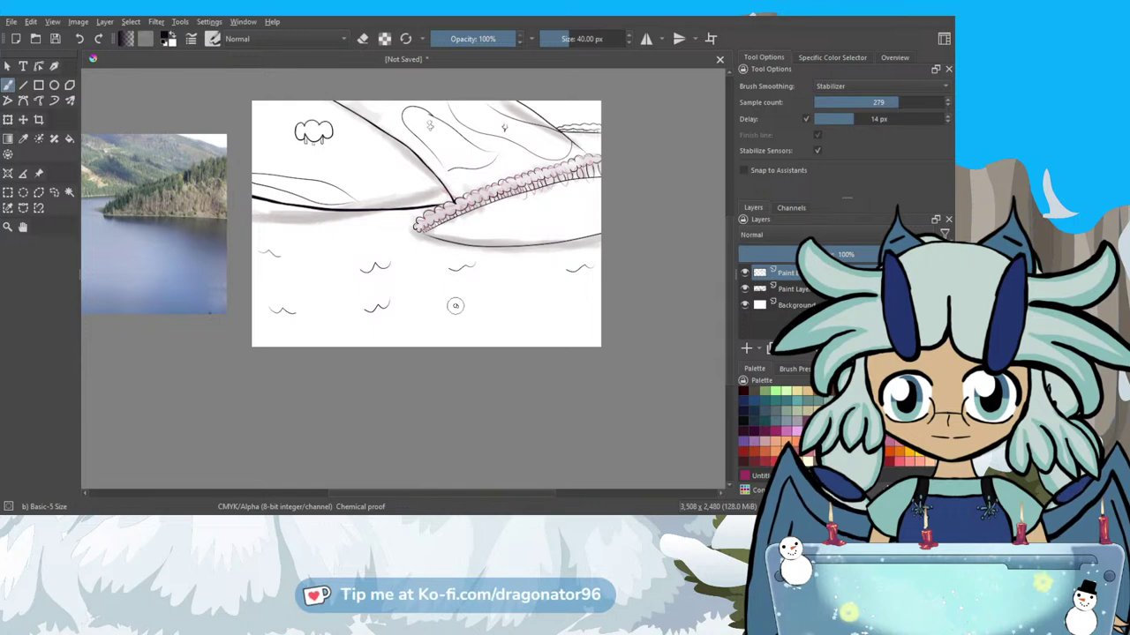
drag(513, 294, 496, 299)
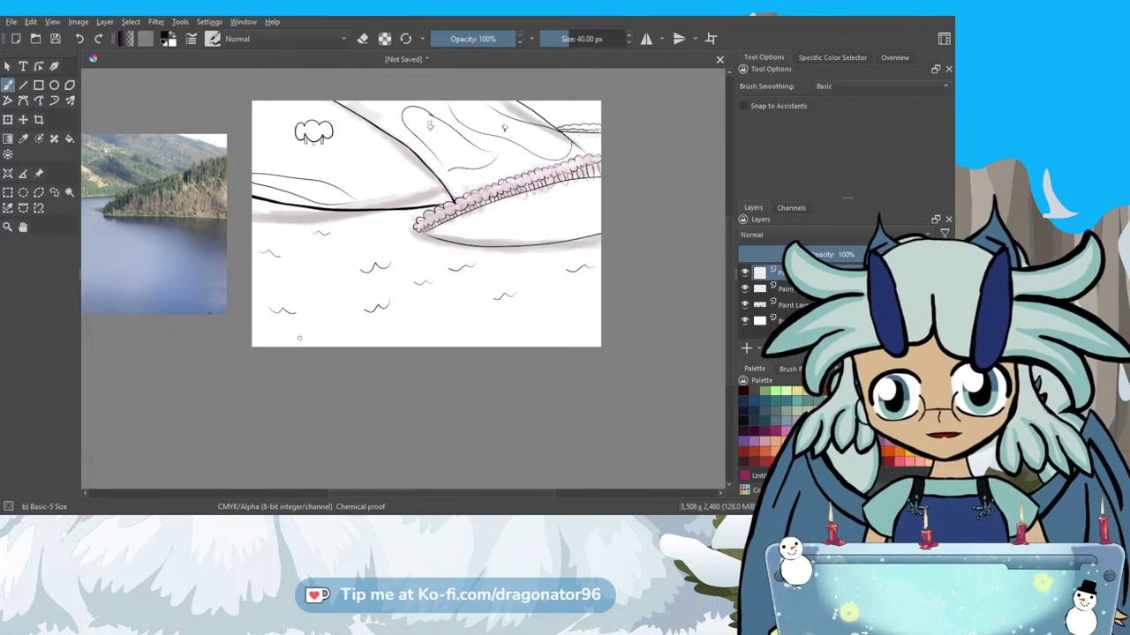
Handwrite the artist's Ko-fi page address in two small lines near the lower edge of the water.
scroll(299, 339, up, 3)
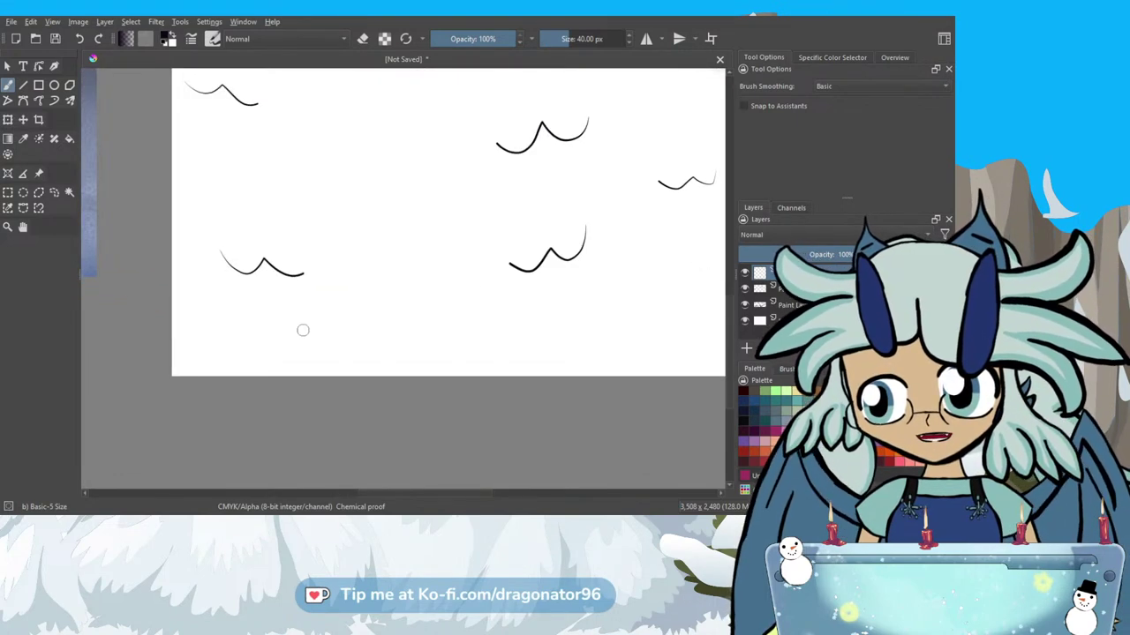
mouse_move(303, 315)
mouse_down()
mouse_move(303, 334)
mouse_move(306, 325)
mouse_move(373, 336)
mouse_up()
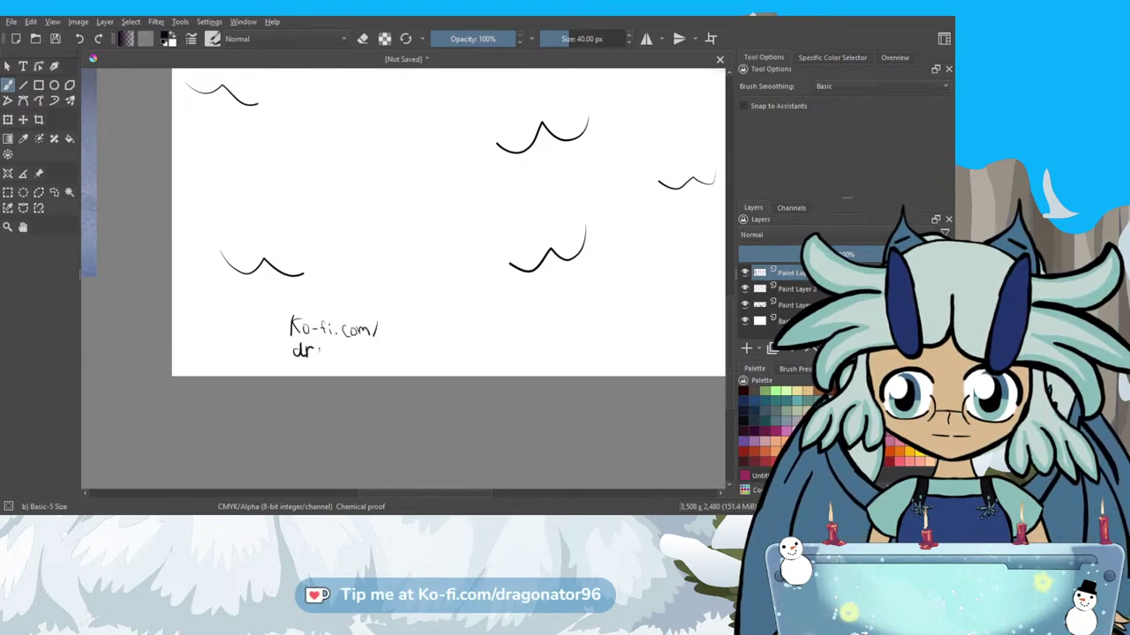
mouse_move(329, 351)
mouse_down()
mouse_move(322, 365)
mouse_move(338, 352)
mouse_up()
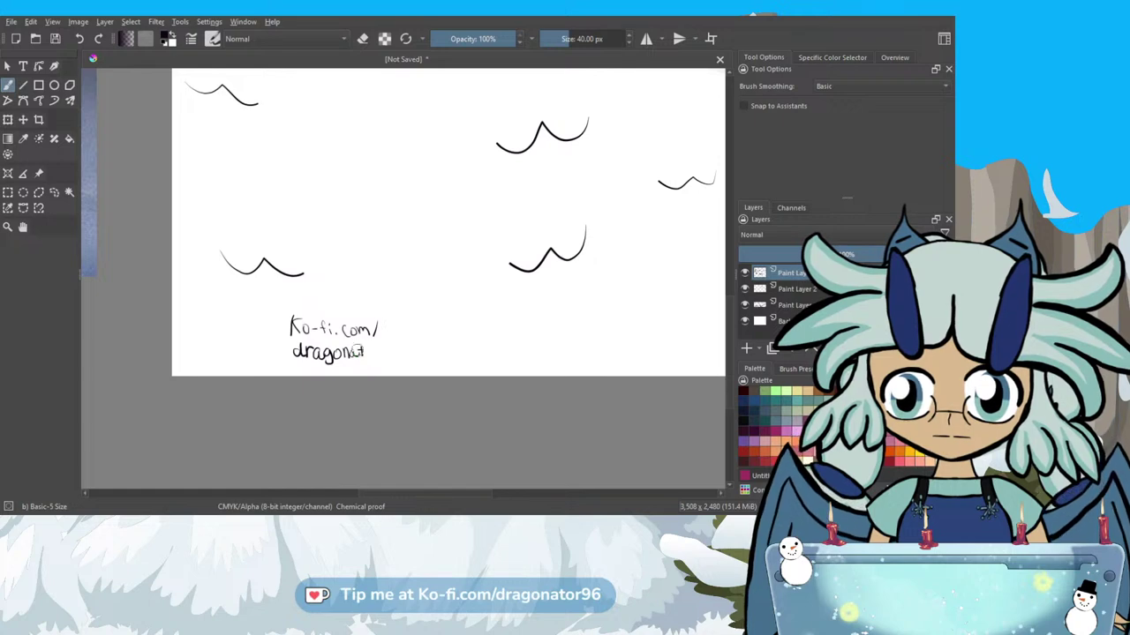
drag(374, 346, 385, 354)
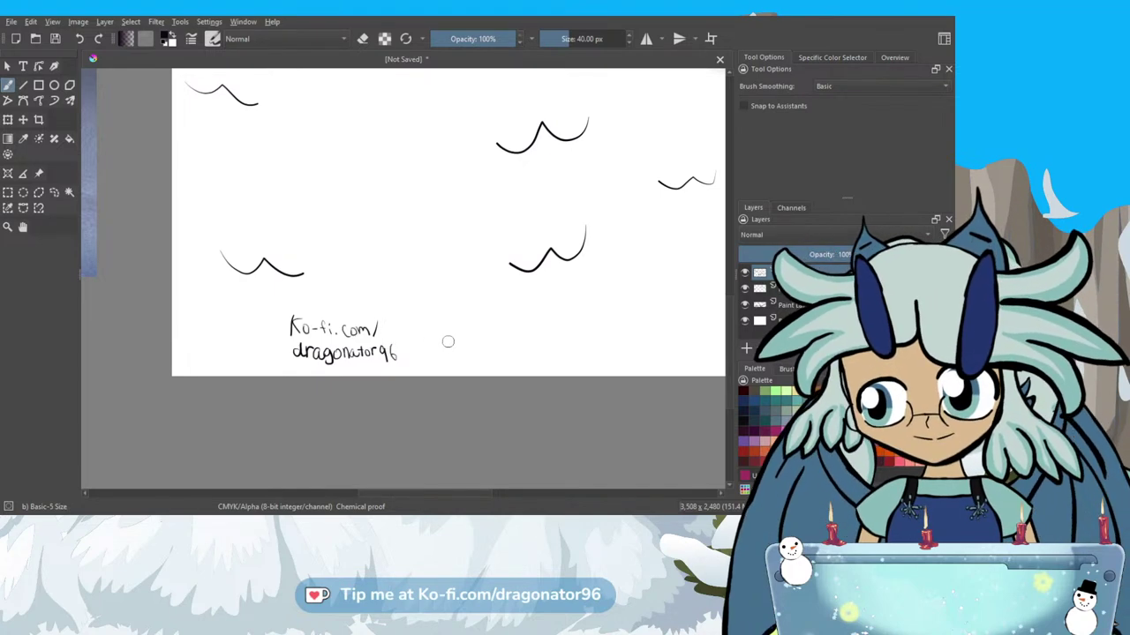
Save the drawing as SpringLandscapeWarm-up.kra and also as SpringLandscapeWarm-up.png.
scroll(448, 342, down, 8)
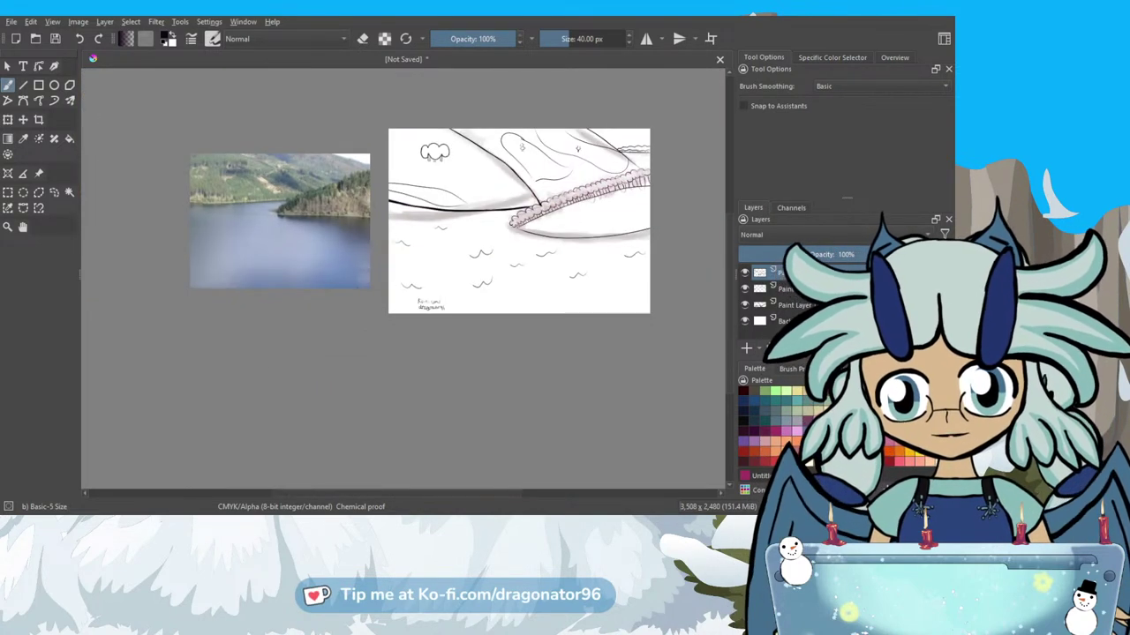
drag(455, 492, 487, 492)
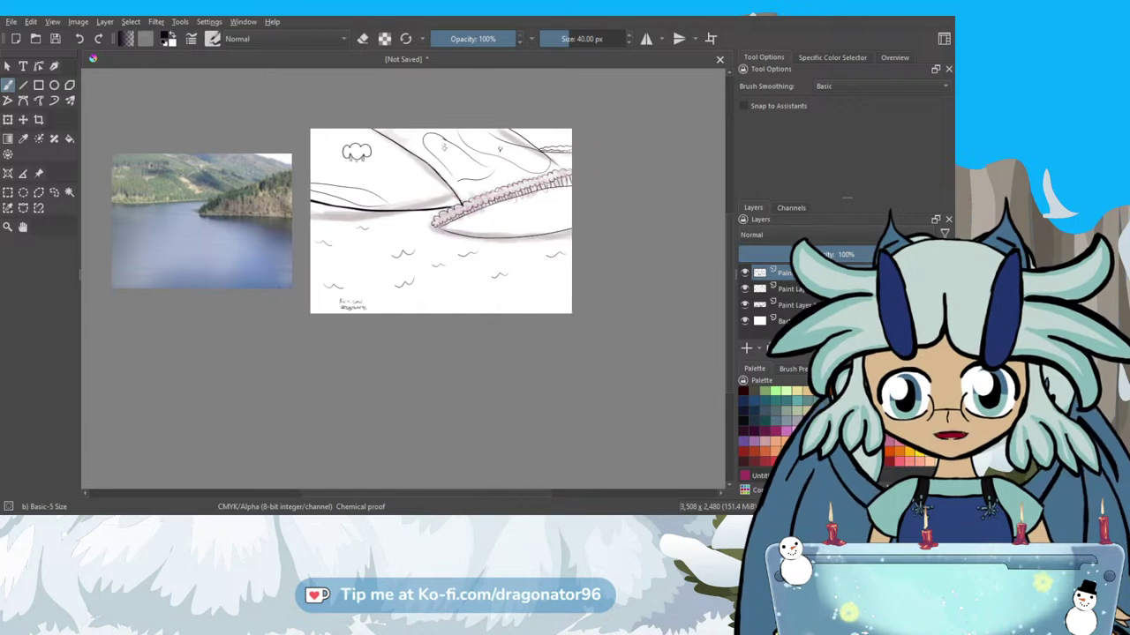
drag(729, 301, 733, 272)
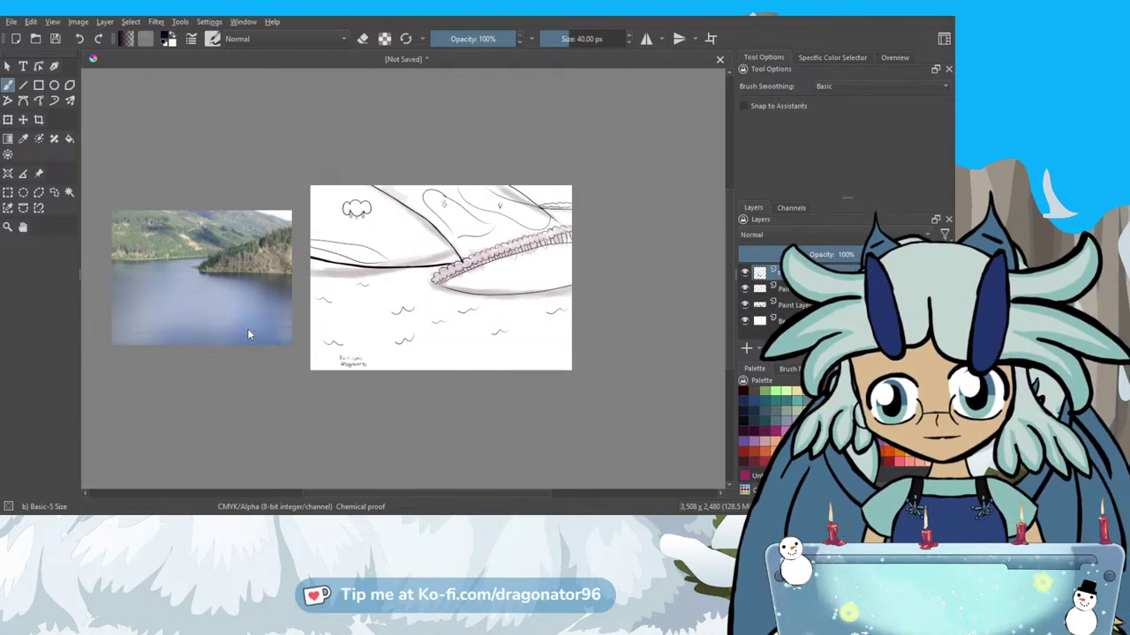
key(ctrl+s)
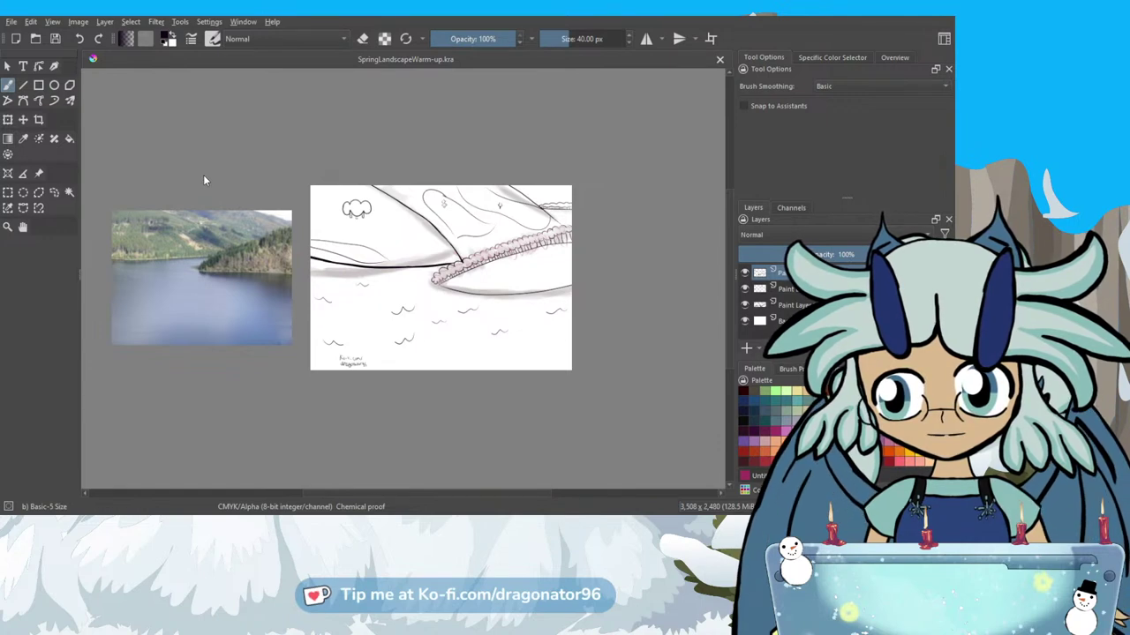
key(ctrl+s)
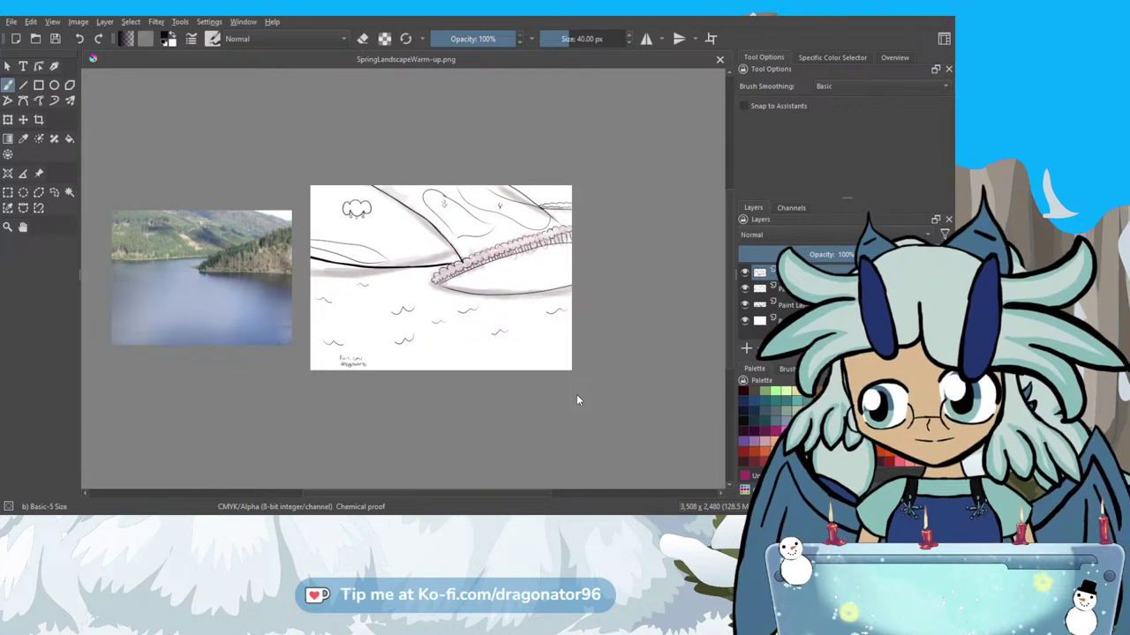
Create a blank portrait document of 2,480 x 3,508 px and select the paint layer directly above the background.
key(Return)
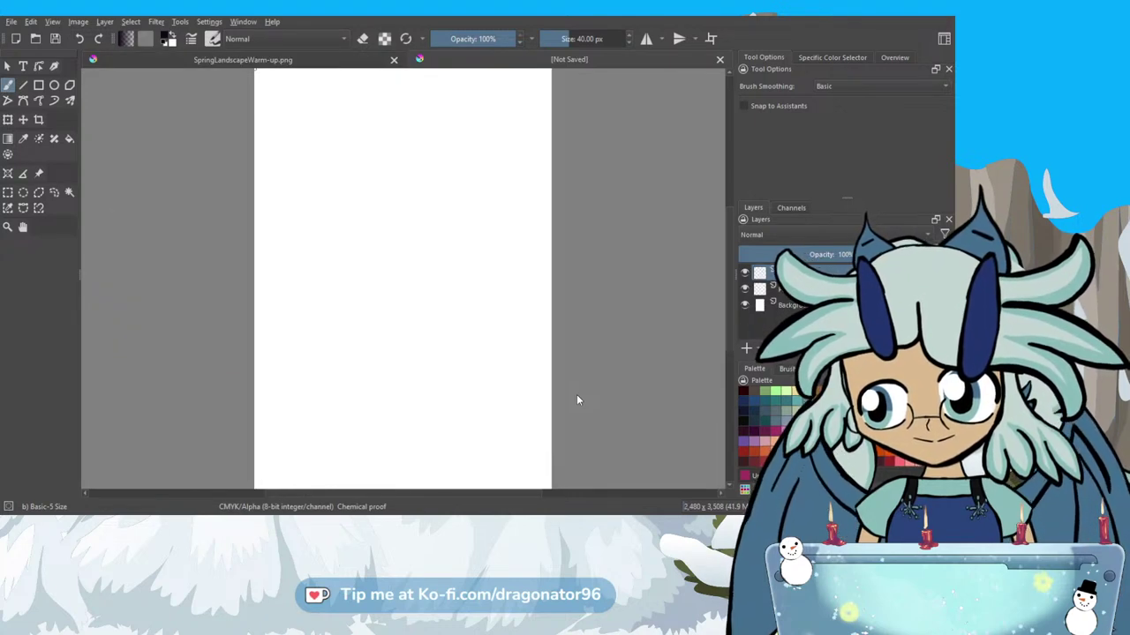
scroll(497, 316, down, 1)
click(788, 291)
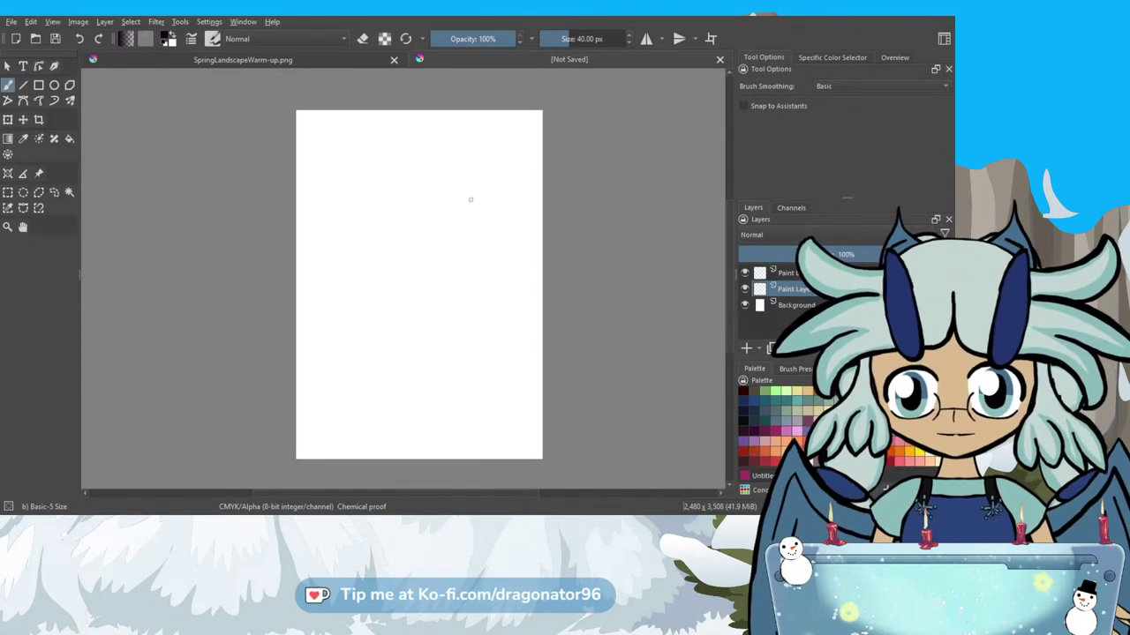
mouse_move(465, 162)
mouse_down()
mouse_move(501, 242)
mouse_move(503, 386)
mouse_up()
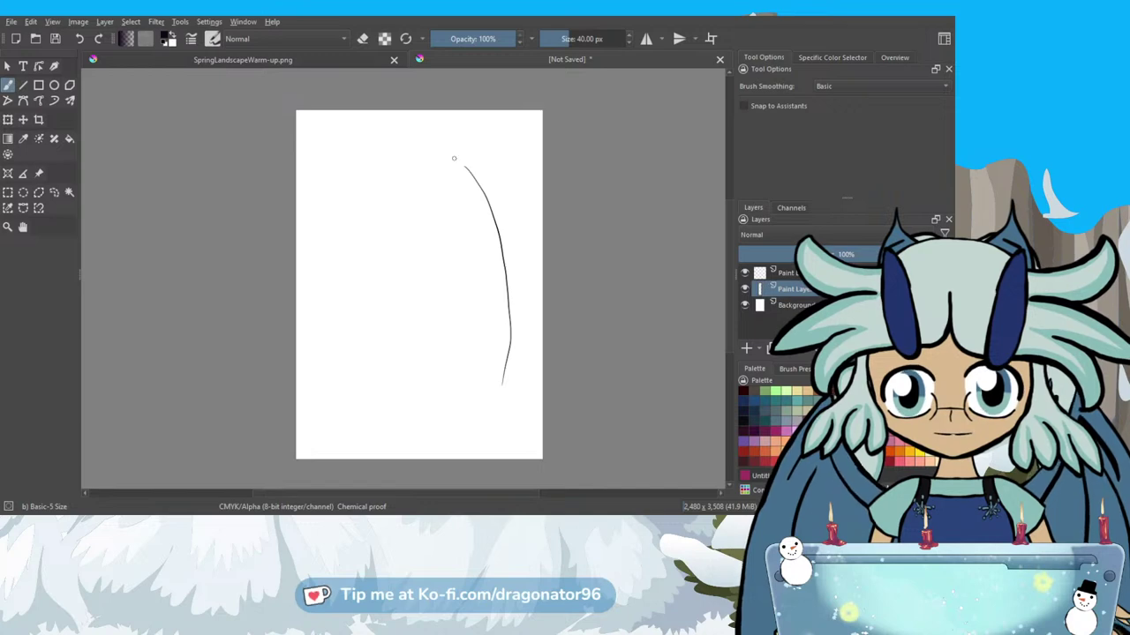
mouse_move(450, 163)
mouse_down()
mouse_move(408, 187)
mouse_move(371, 251)
mouse_move(372, 354)
mouse_move(502, 394)
mouse_up()
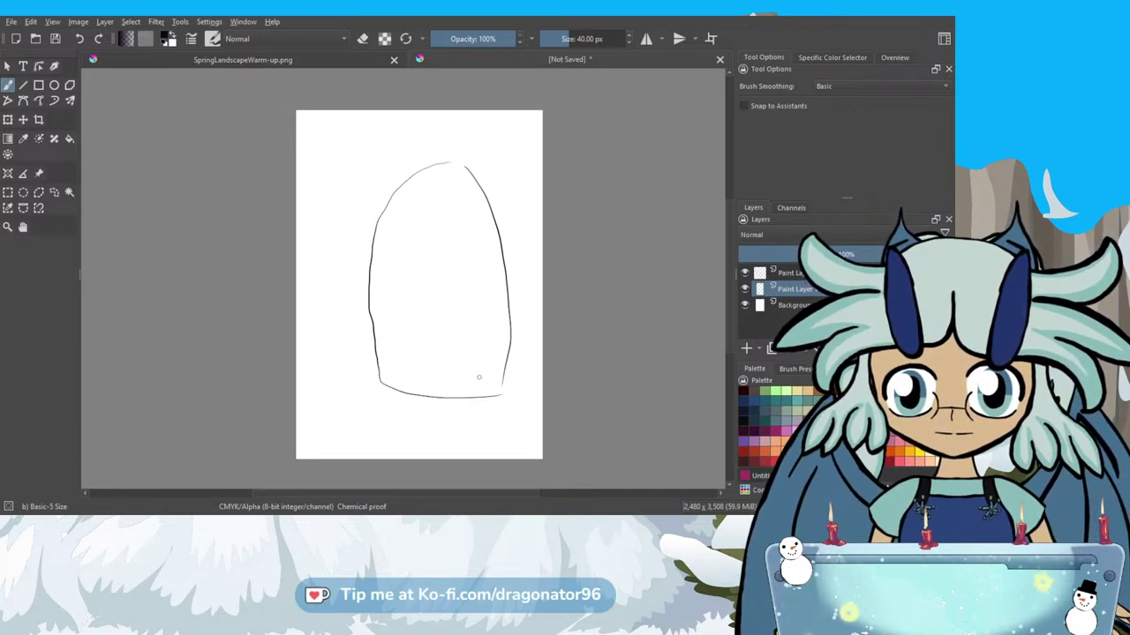
key(ctrl+z)
key(ctrl+z)
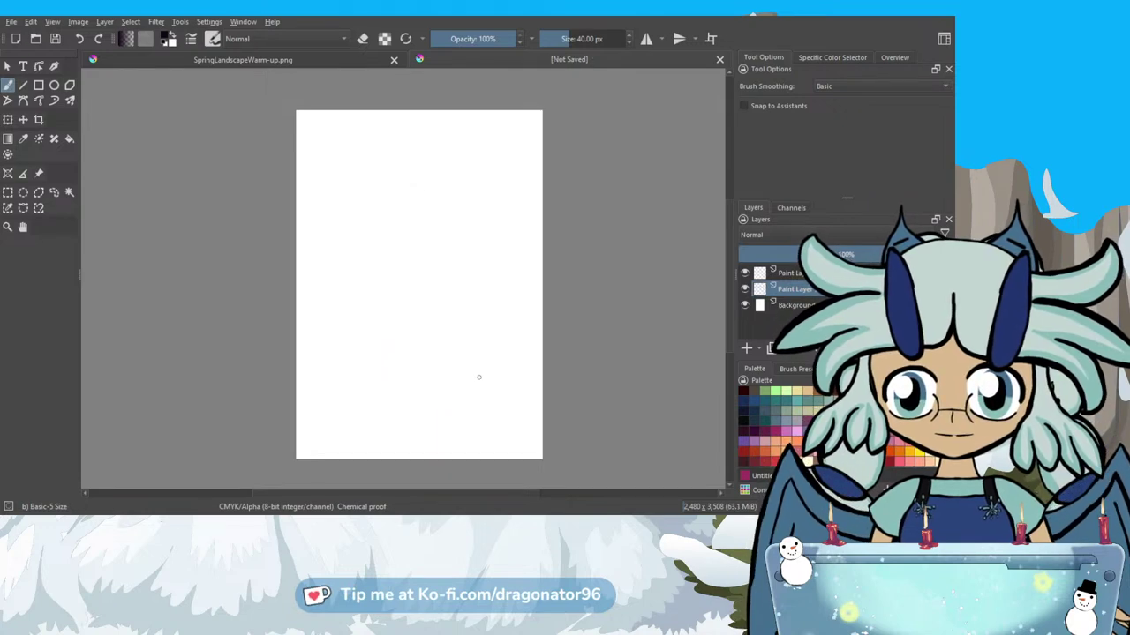
Sketch a tall pointed egg outline with several round and oval spots inside it on the layer above the background.
mouse_move(429, 155)
mouse_down()
mouse_move(476, 204)
mouse_move(504, 270)
mouse_up()
mouse_move(508, 334)
mouse_down()
mouse_move(477, 394)
mouse_move(456, 406)
mouse_up()
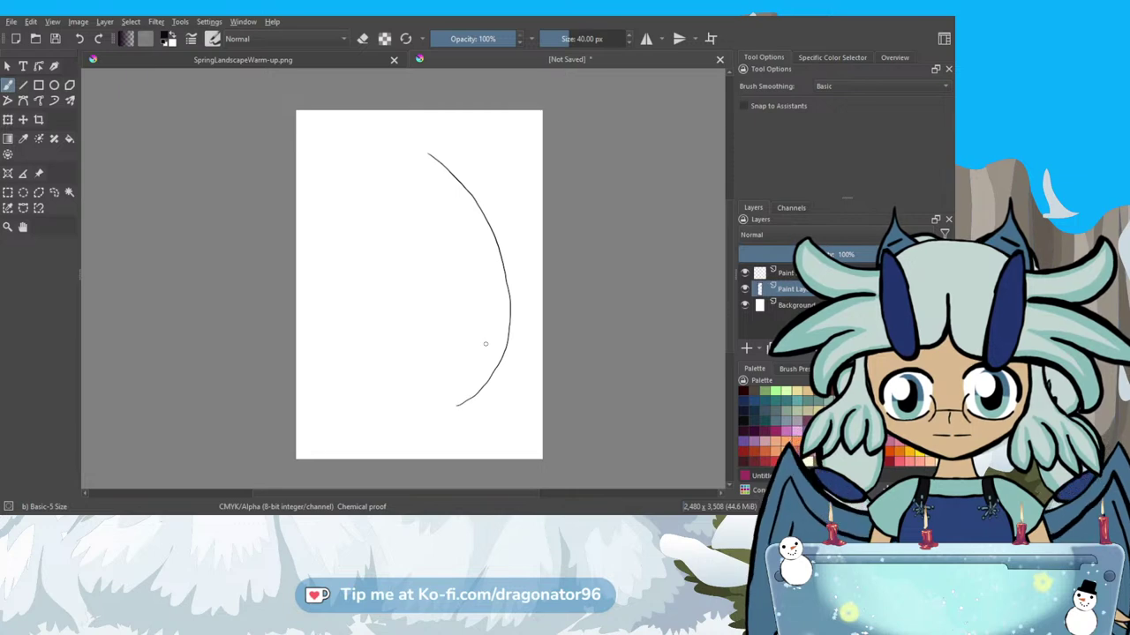
mouse_move(427, 155)
mouse_down()
mouse_move(369, 196)
mouse_move(332, 305)
mouse_move(379, 388)
mouse_move(418, 402)
mouse_up()
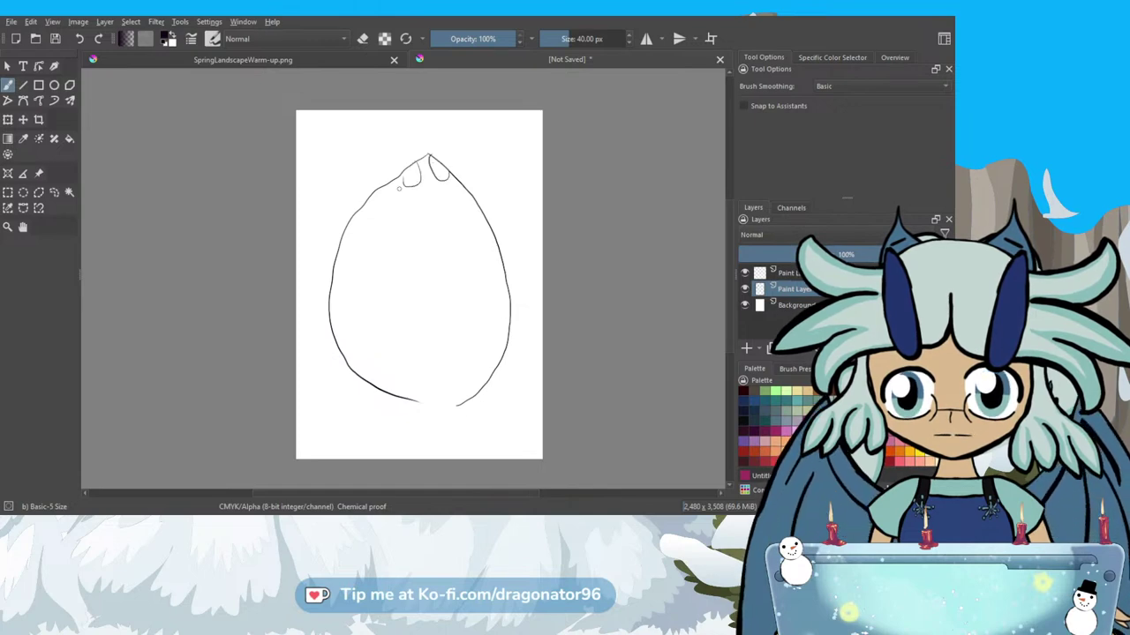
mouse_move(384, 223)
mouse_down()
mouse_move(353, 285)
mouse_move(381, 265)
mouse_up()
mouse_move(399, 289)
mouse_down()
mouse_move(417, 313)
mouse_move(397, 291)
mouse_move(435, 276)
mouse_up()
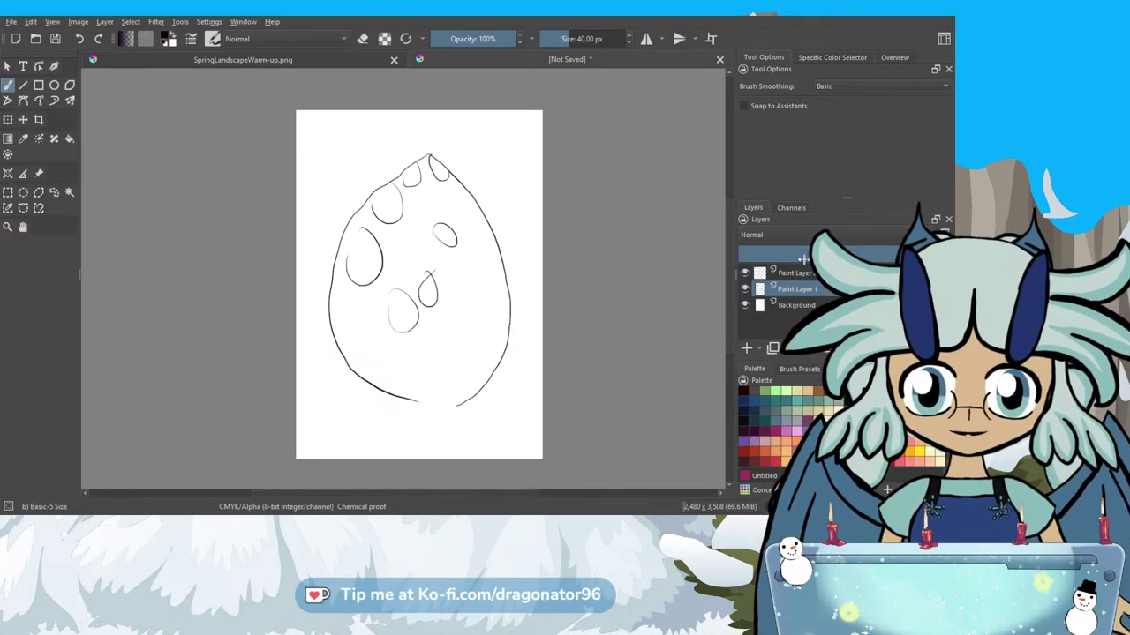
Fade the egg sketch layer by lowering its opacity, select the top paint layer, and set the brush smoothing to Stabilizer.
drag(847, 254, 794, 255)
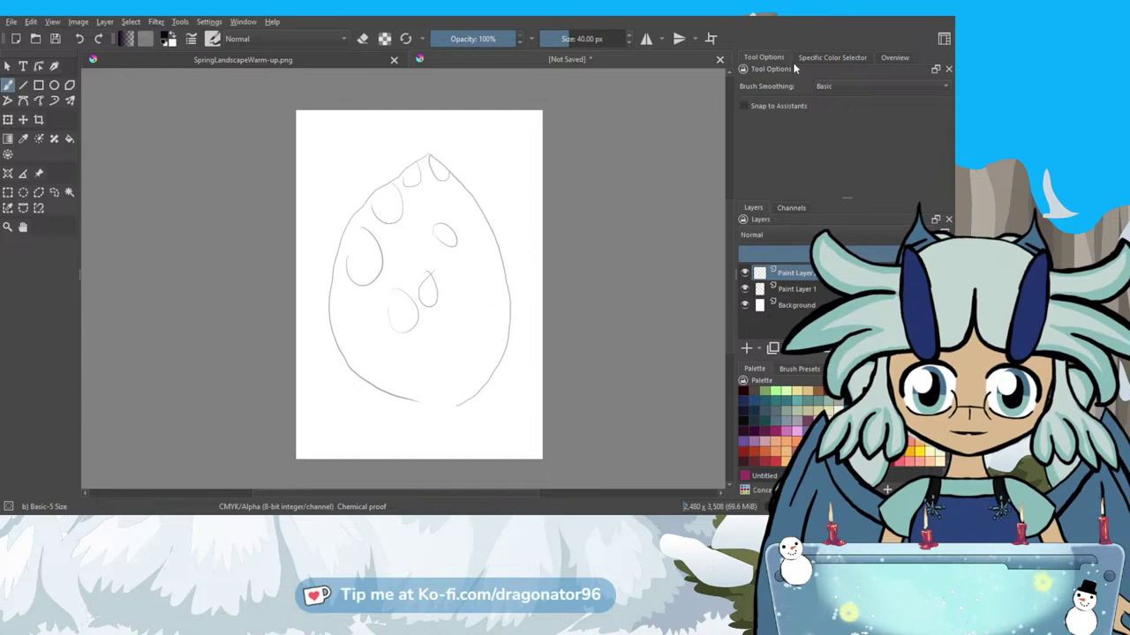
click(837, 86)
click(835, 102)
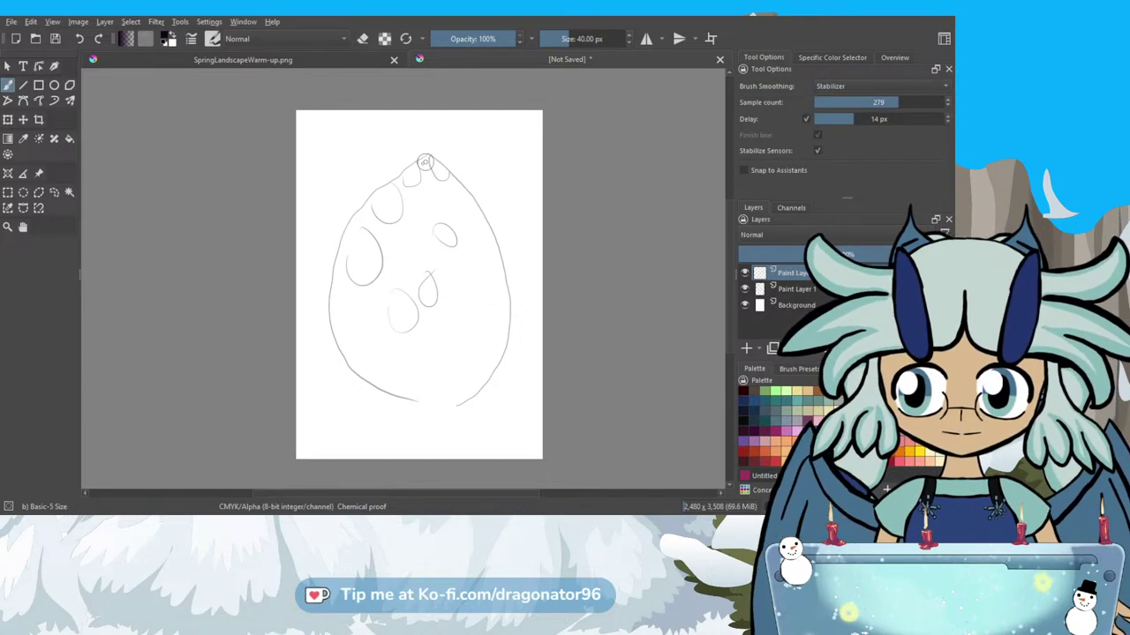
Try to ink the egg's outline over the sketch, drawing the right side and then the left side from the tip to the base.
mouse_move(428, 154)
mouse_down()
mouse_move(466, 193)
mouse_move(498, 259)
mouse_up()
mouse_move(502, 323)
mouse_down()
mouse_move(479, 405)
mouse_move(416, 414)
mouse_up()
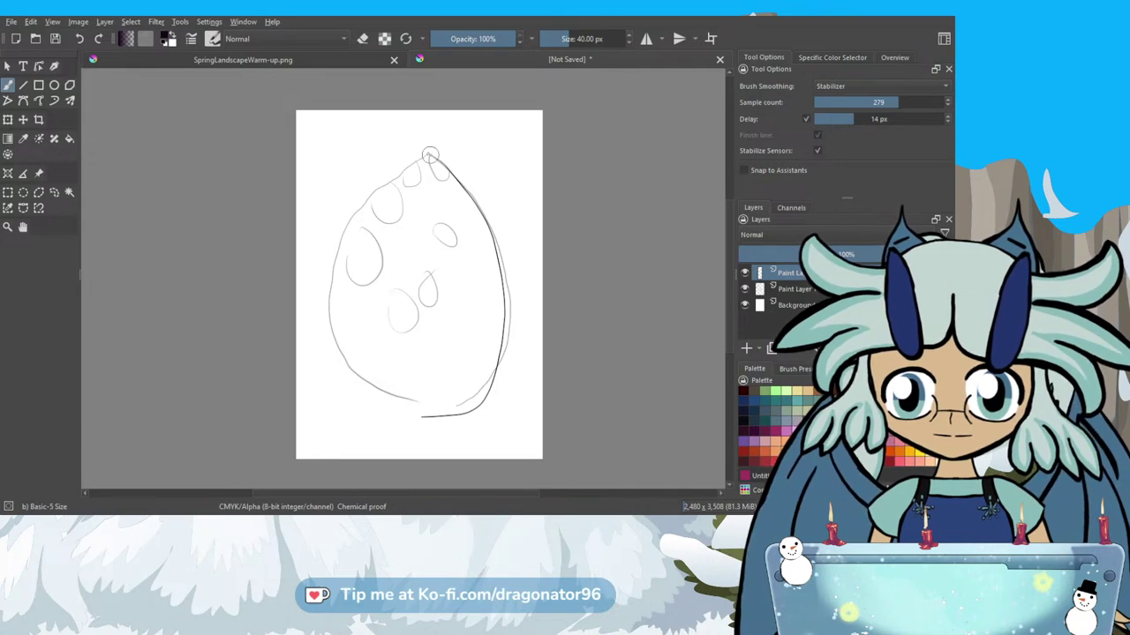
drag(428, 157, 371, 215)
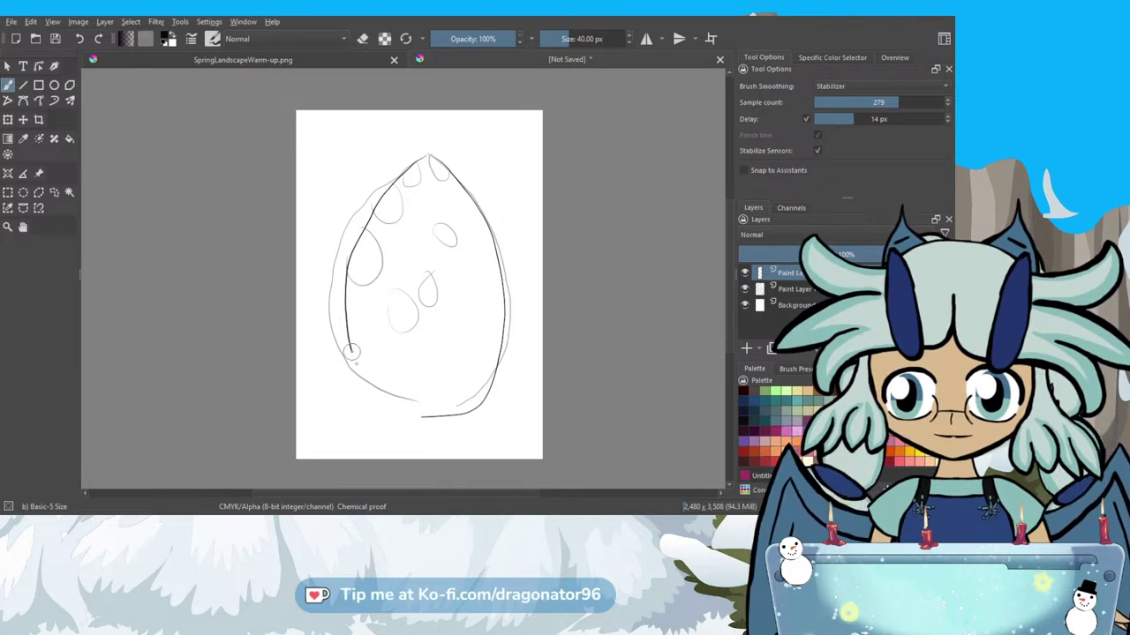
drag(360, 371, 411, 420)
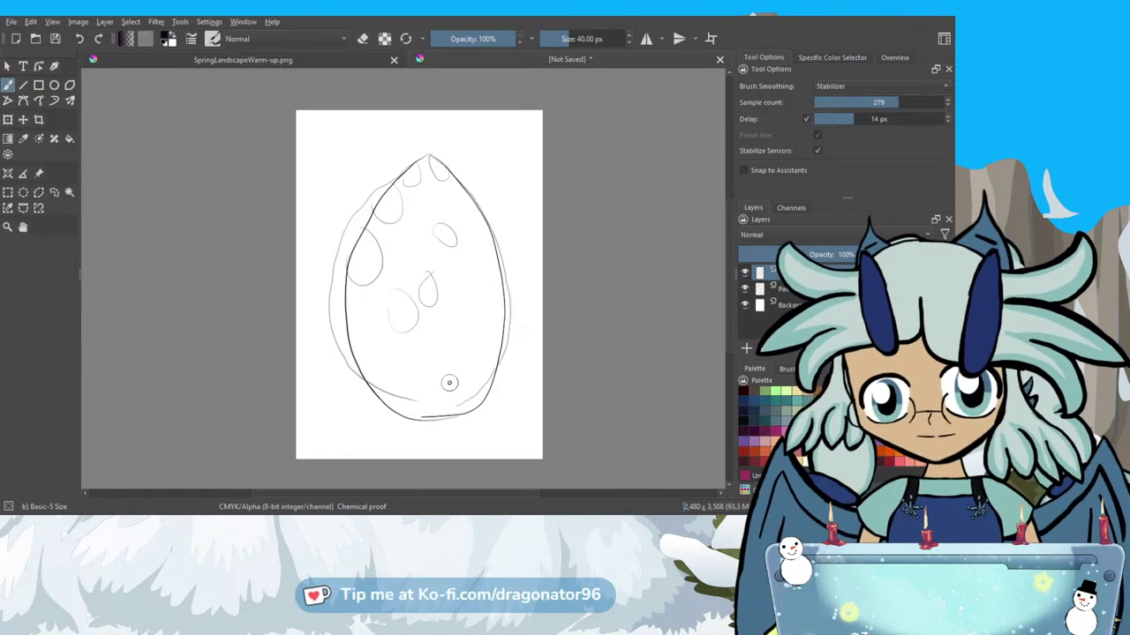
Try to join the two outline strokes along the egg's base and erase the overlapping stray line.
scroll(452, 399, up, 5)
drag(496, 418, 575, 361)
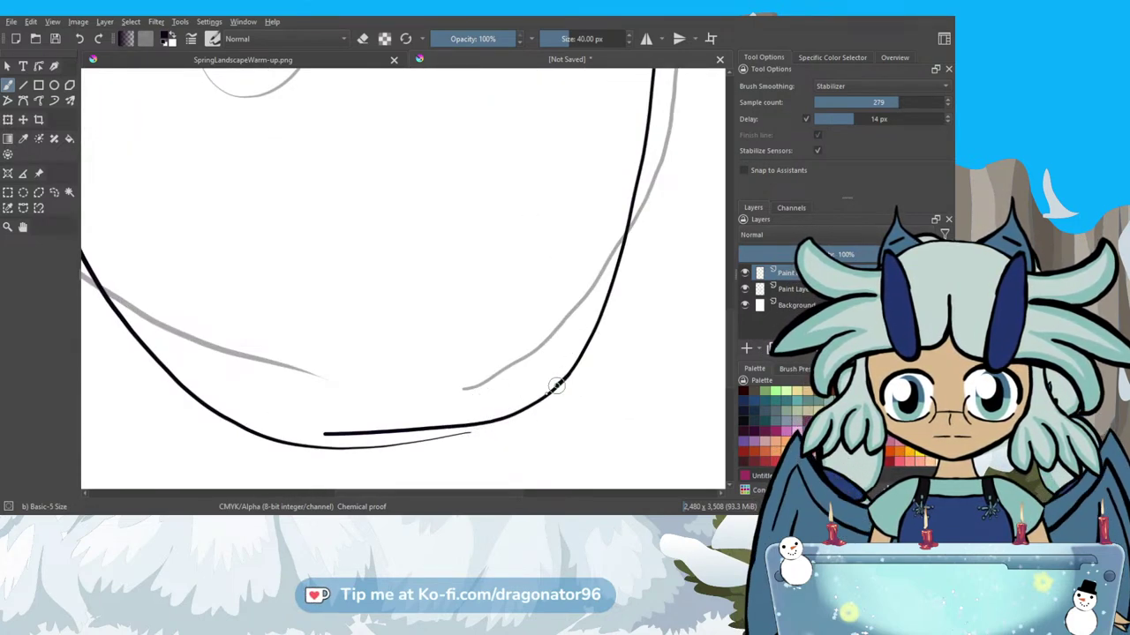
mouse_move(534, 402)
mouse_down()
mouse_move(468, 435)
mouse_move(341, 451)
mouse_up()
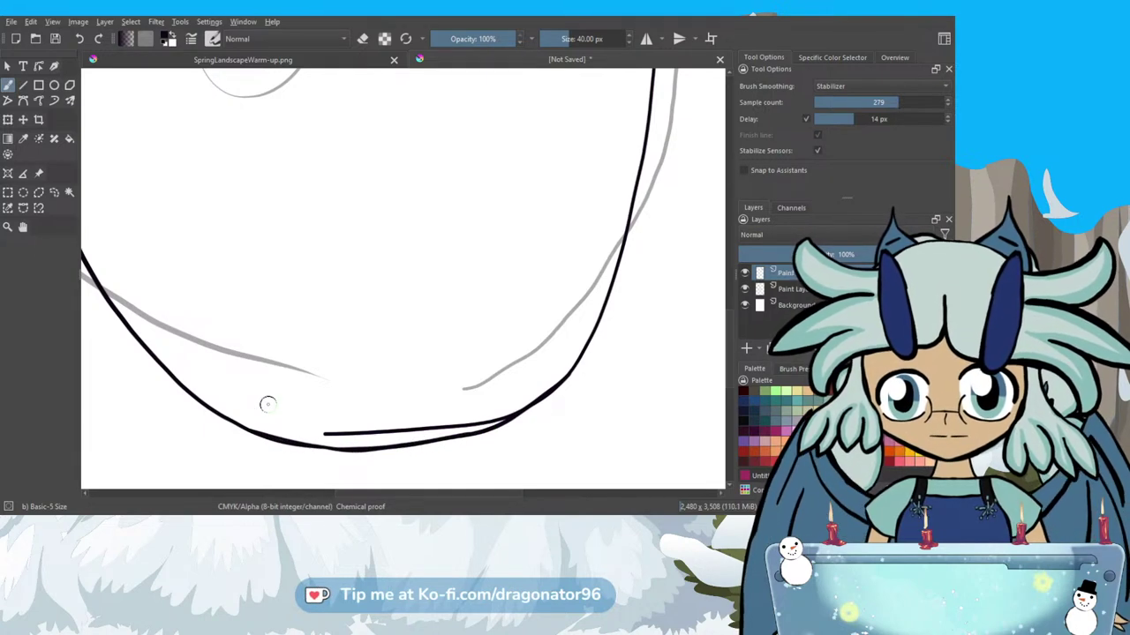
key(e)
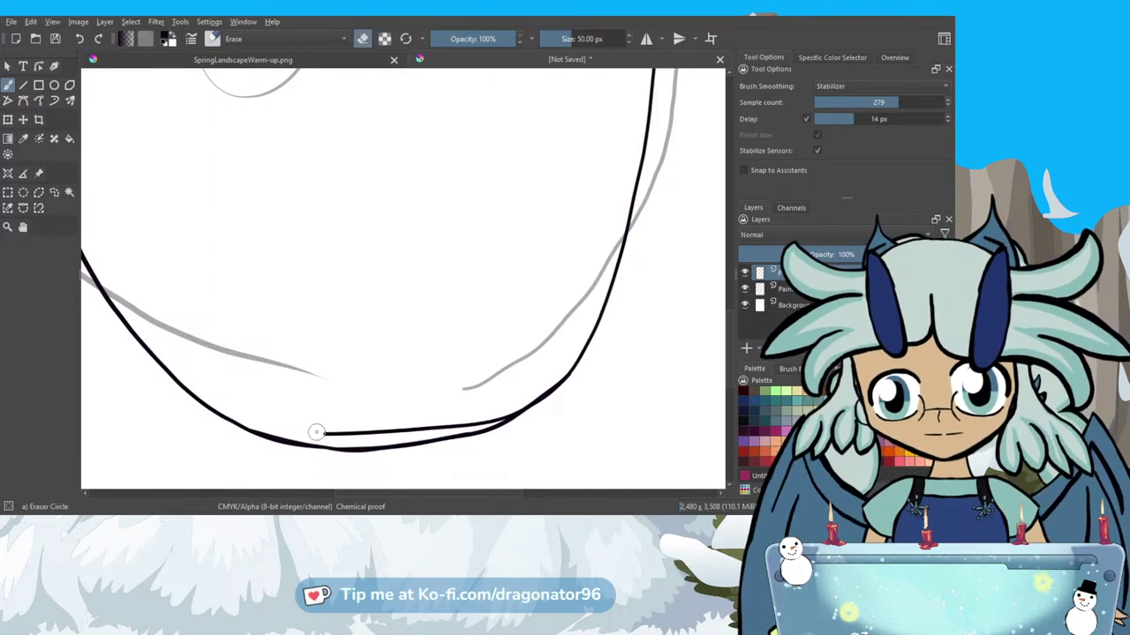
drag(316, 431, 458, 430)
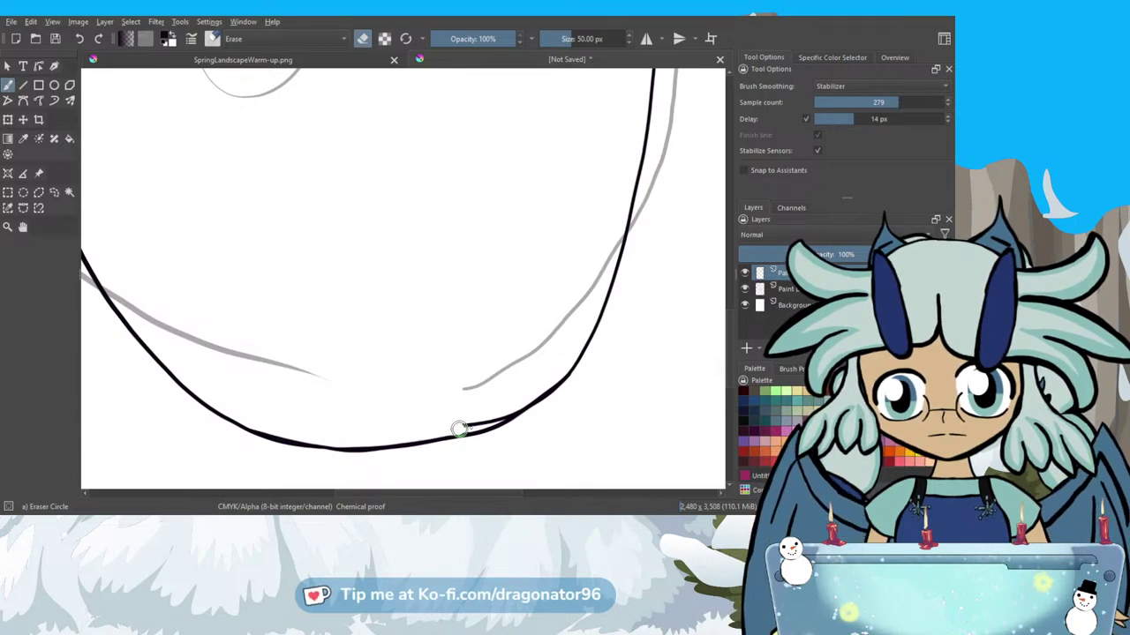
Undo the erasing, the base strokes and the left side of the outline, and return to the drawing brush.
key(ctrl+z)
key(ctrl+z)
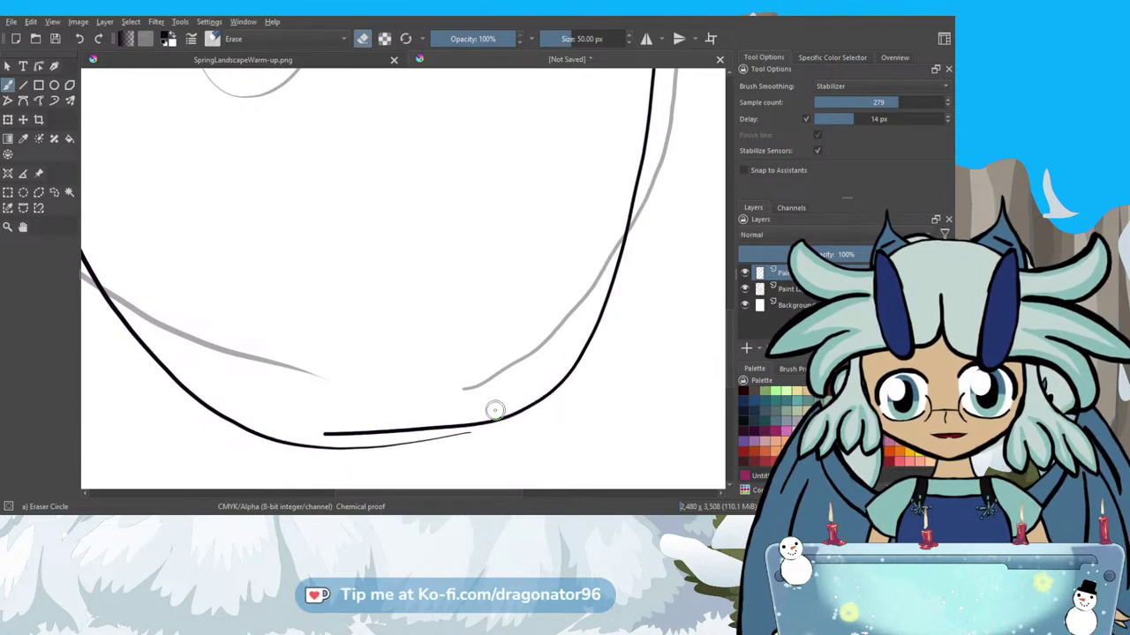
key(ctrl+z)
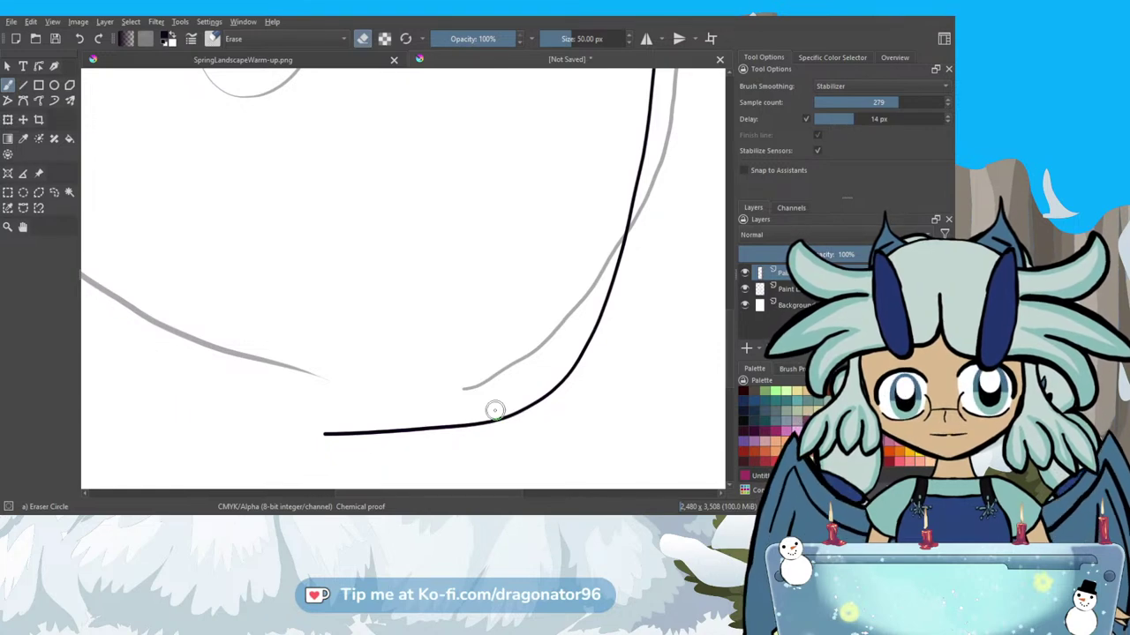
key(e)
scroll(429, 274, down, 2)
scroll(429, 274, down, 2)
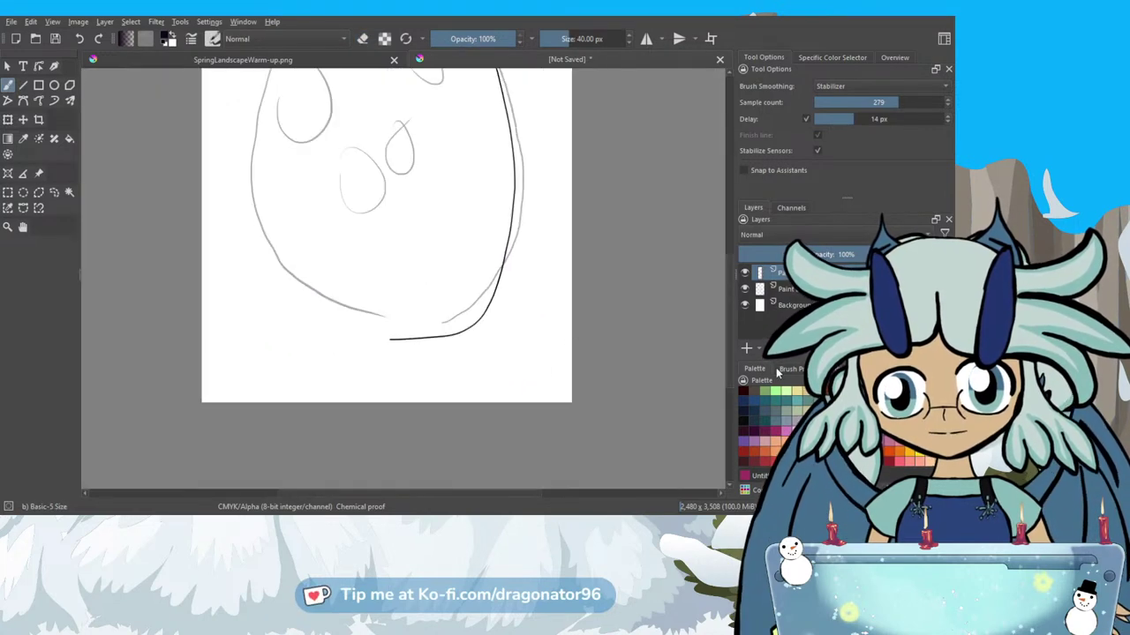
Hide the sketch layer and try to redraw the egg's left side starting from the tip.
scroll(730, 331, up, 3)
scroll(734, 305, up, 1)
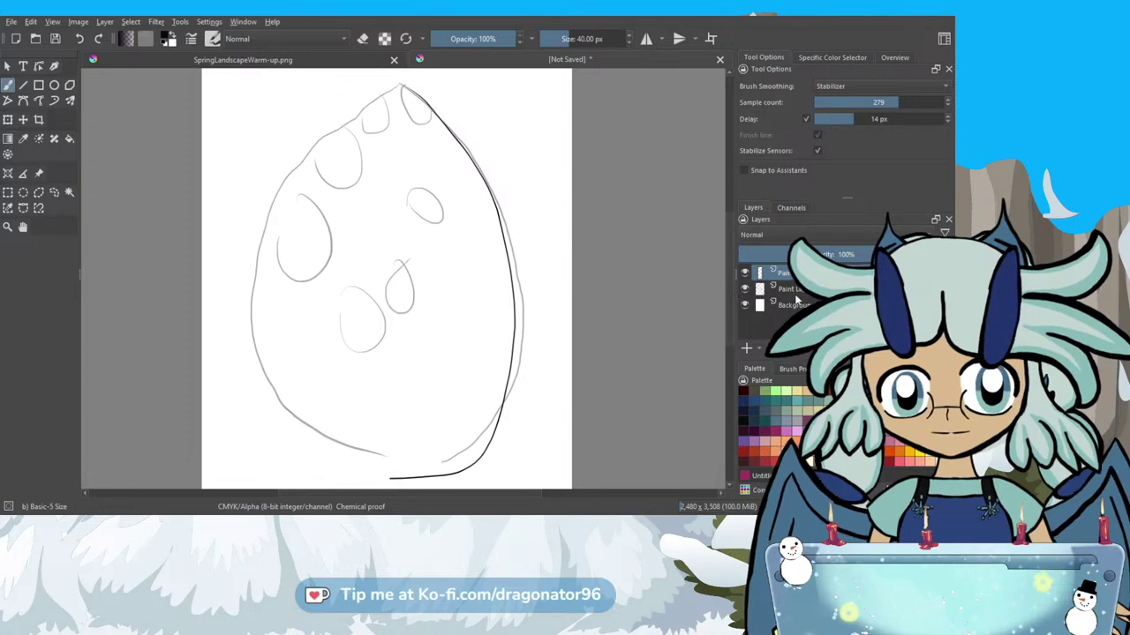
click(744, 288)
scroll(484, 260, down, 2)
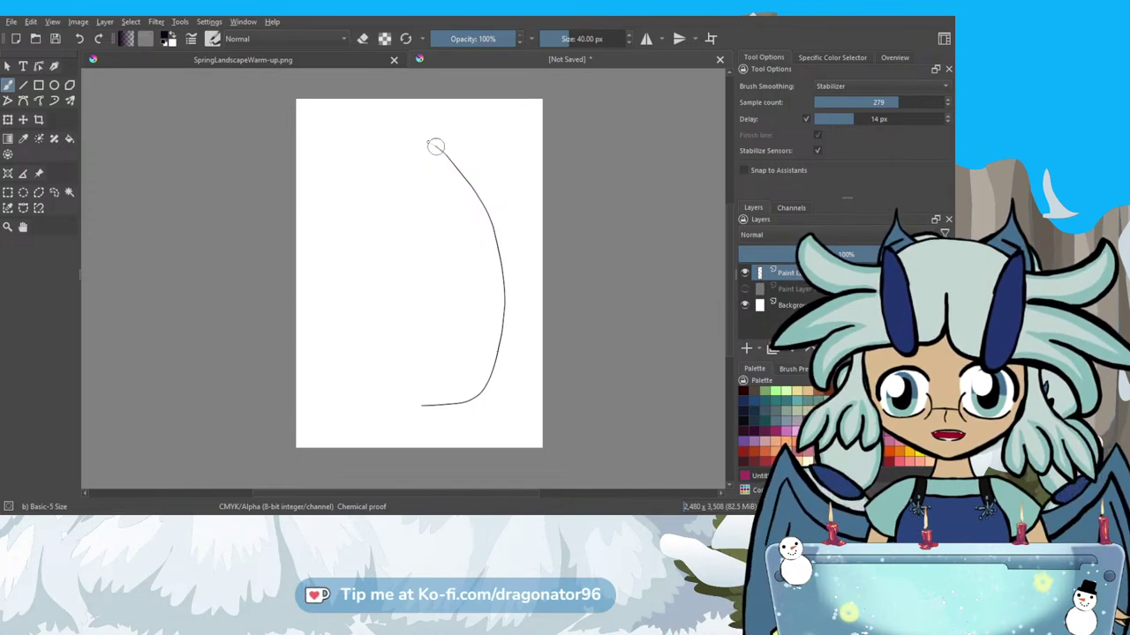
mouse_move(430, 145)
mouse_down()
mouse_move(403, 151)
mouse_move(379, 216)
mouse_up()
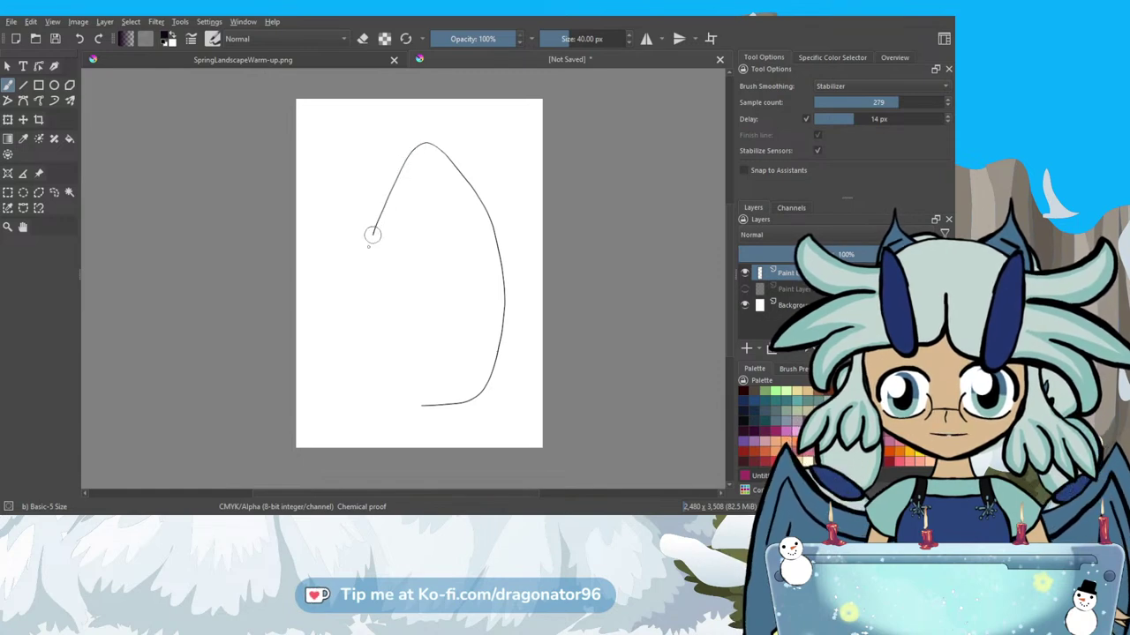
drag(366, 255, 362, 271)
Undo the remaining inked outline strokes and show the sketch layer again.
key(ctrl+z)
click(744, 288)
key(ctrl+z)
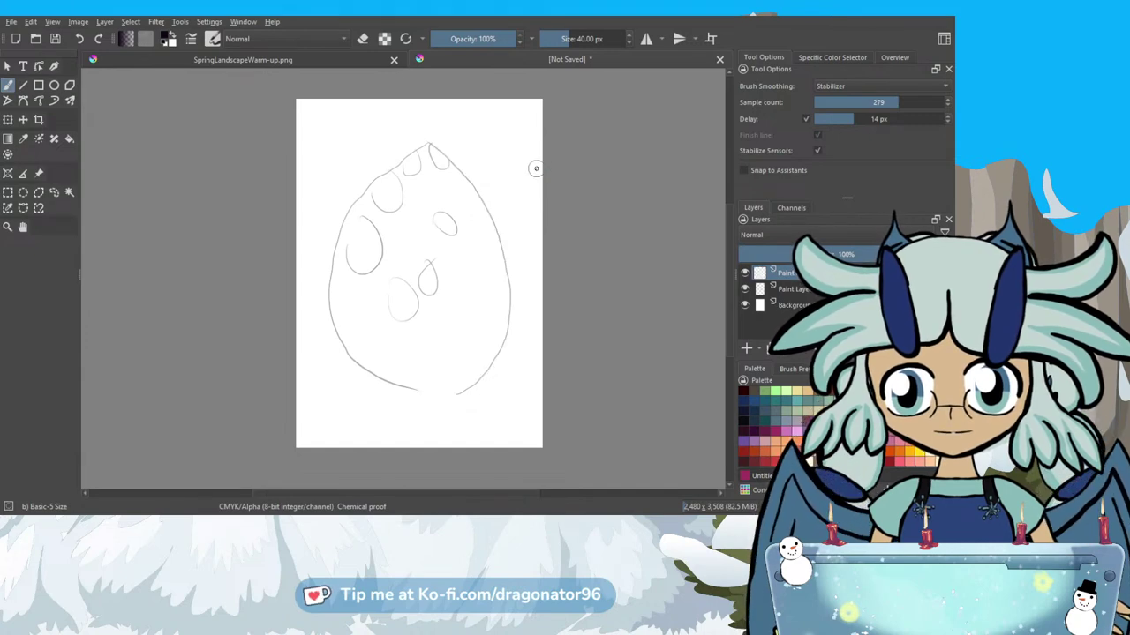
Turn on horizontal mirroring and ink both sides of the egg from near the tip down to the lower corners.
click(646, 38)
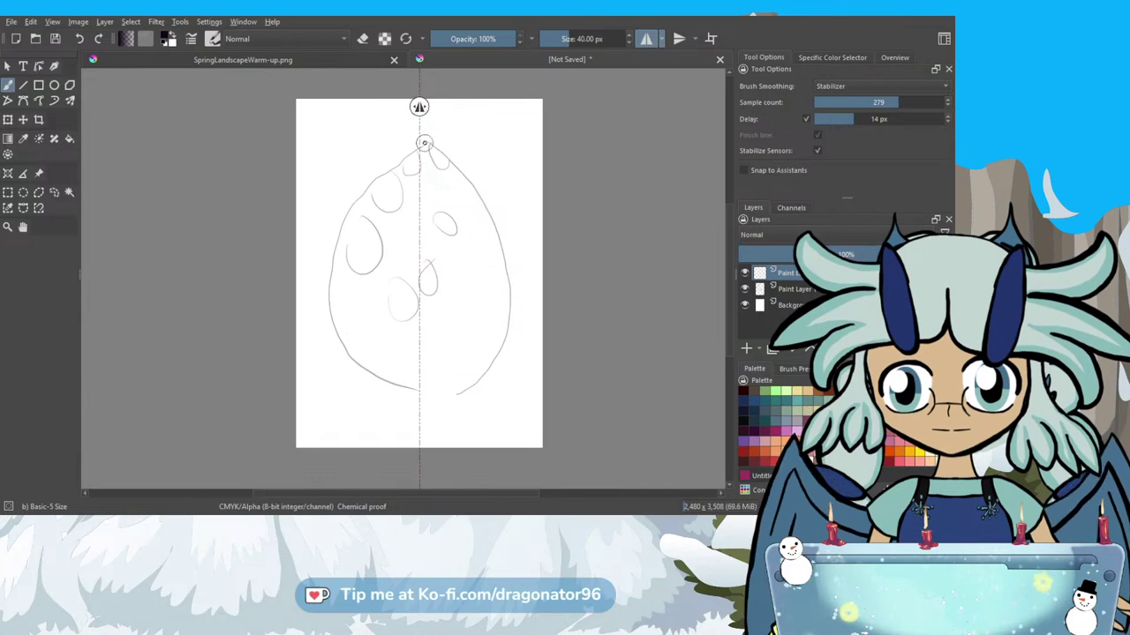
drag(422, 138, 450, 157)
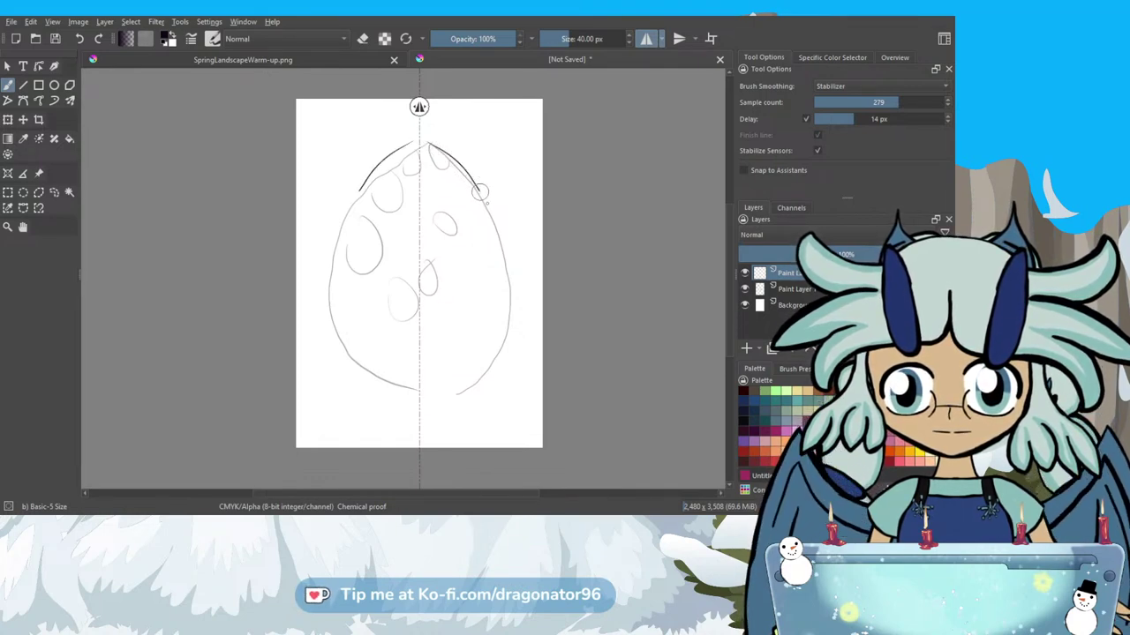
drag(506, 253, 515, 277)
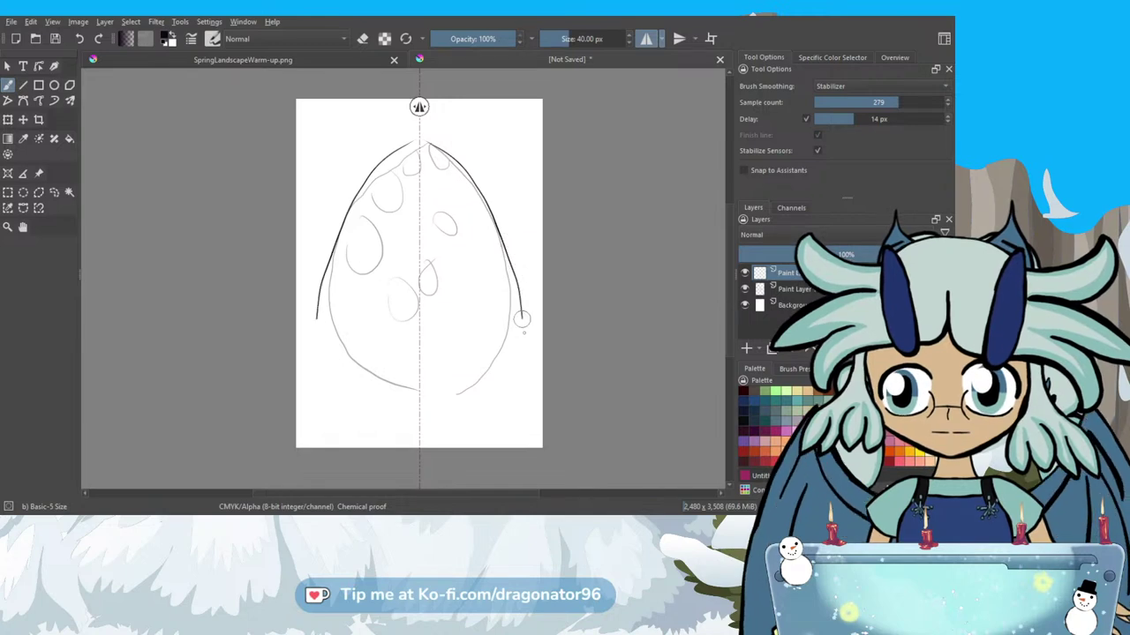
drag(524, 344, 523, 369)
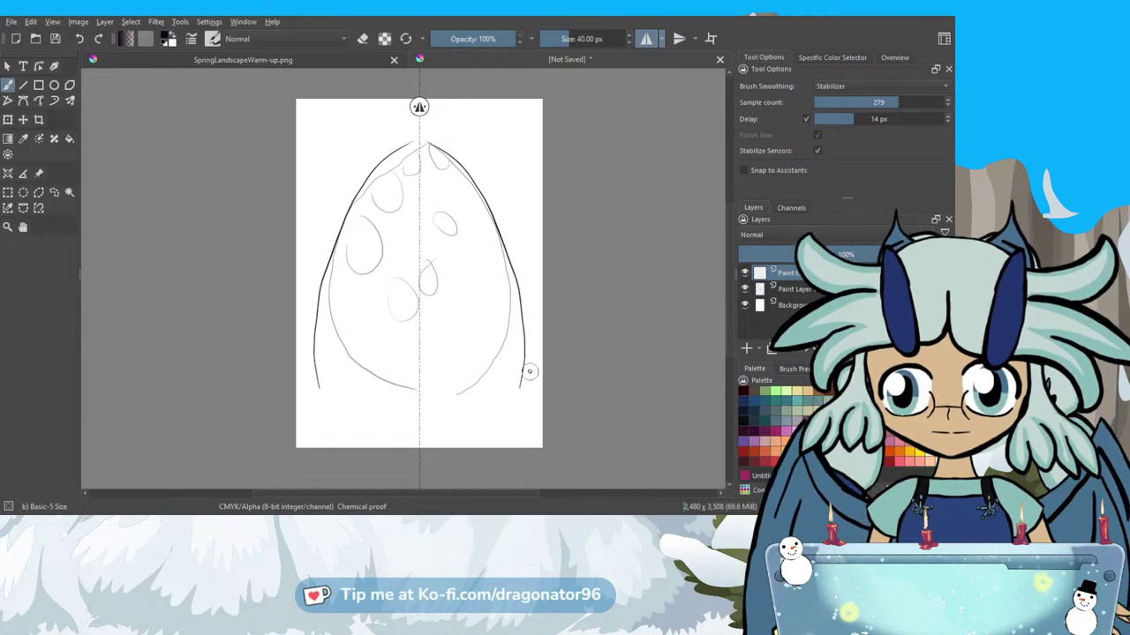
Ink the egg's curved base from the end of the side line to the mirror axis, rotating the canvas for the stroke.
scroll(503, 389, up, 2)
scroll(511, 392, up, 1)
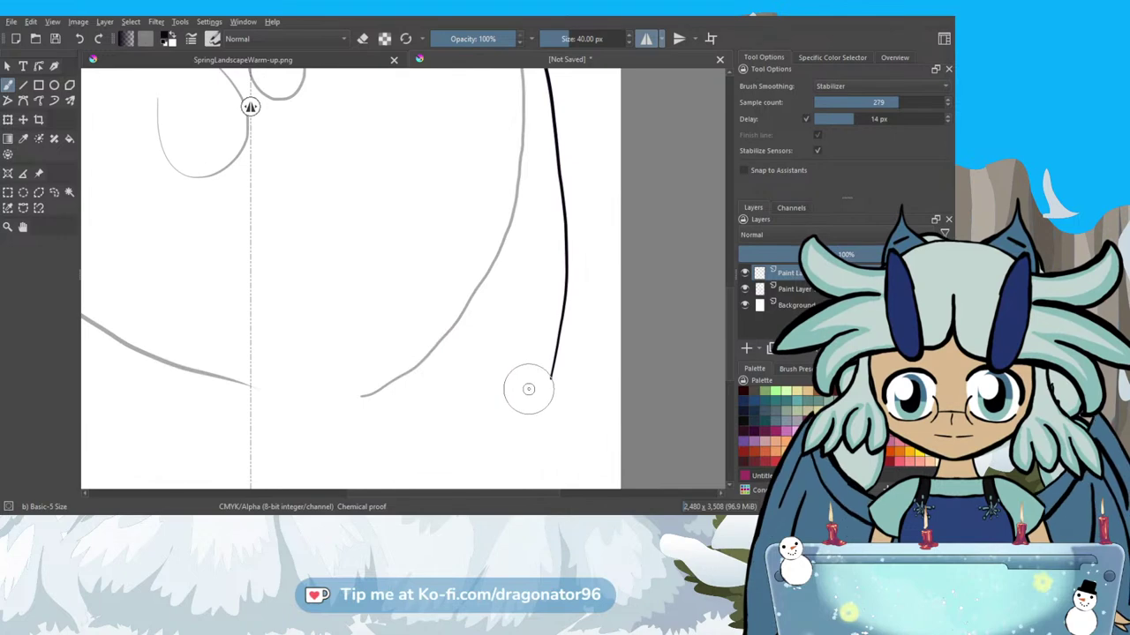
mouse_move(550, 379)
mouse_down()
mouse_move(393, 405)
mouse_move(290, 400)
mouse_up()
key(ctrl+z)
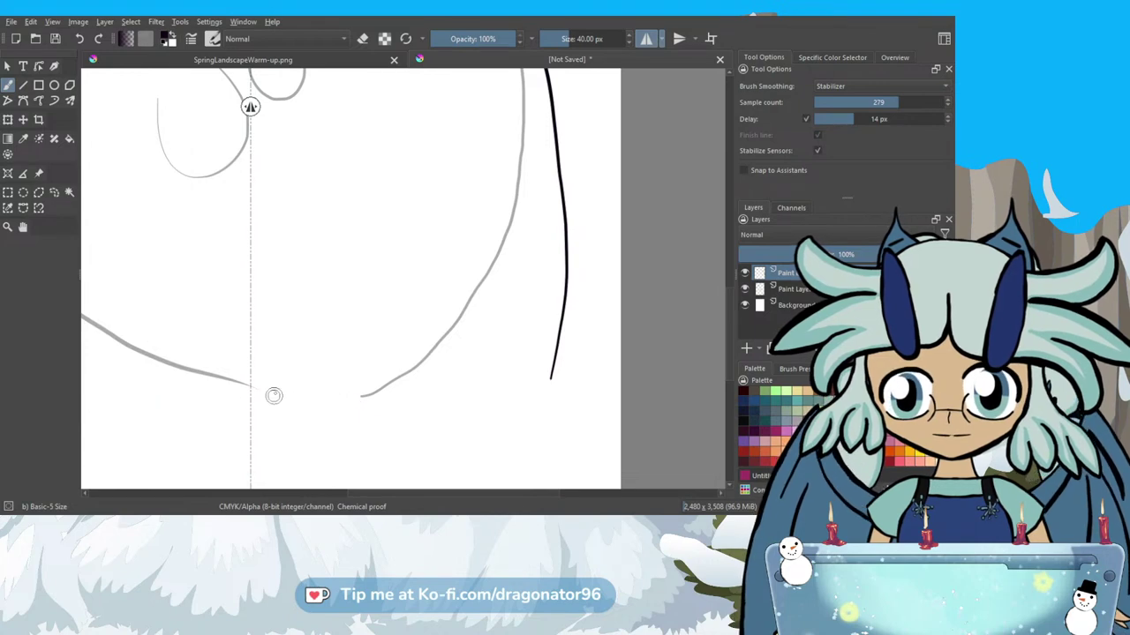
mouse_move(274, 395)
mouse_down()
mouse_move(391, 451)
mouse_move(522, 245)
mouse_move(512, 212)
mouse_up()
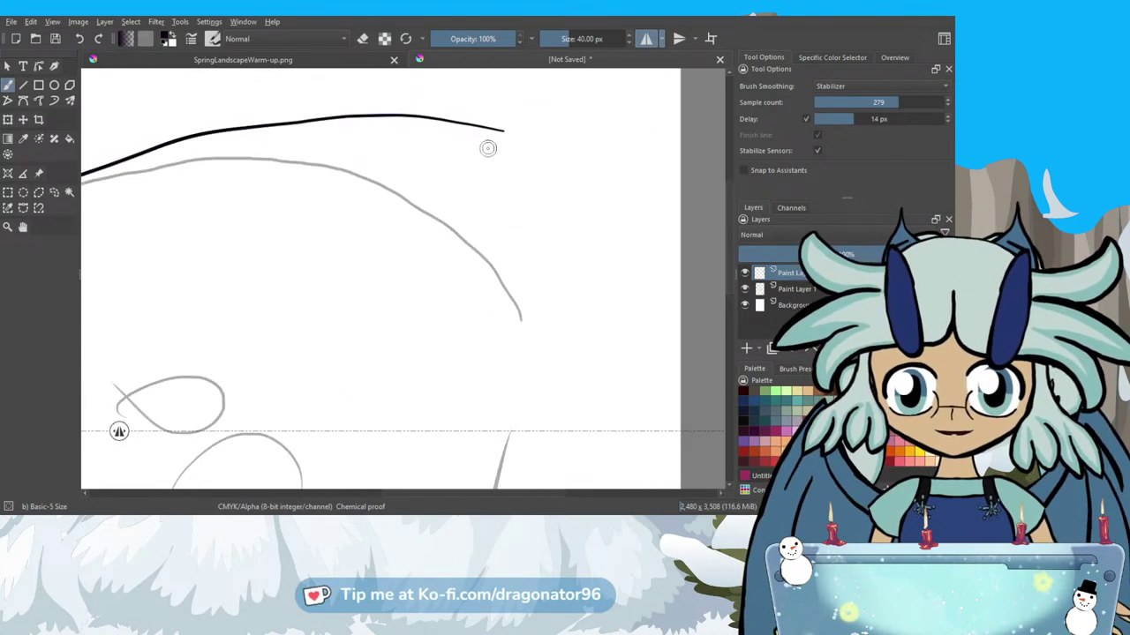
drag(504, 131, 544, 214)
drag(556, 258, 571, 425)
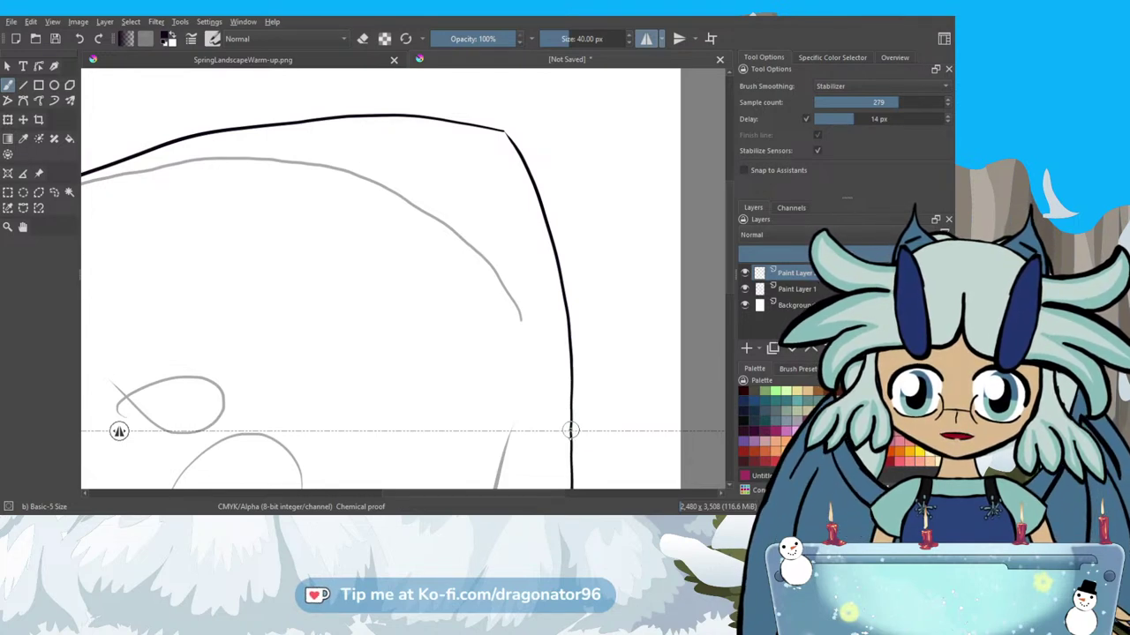
Reset the canvas rotation and close the gap at the egg's tip with a mirrored stroke starting on the mirror axis.
key(6)
key(6)
key(6)
key(6)
key(6)
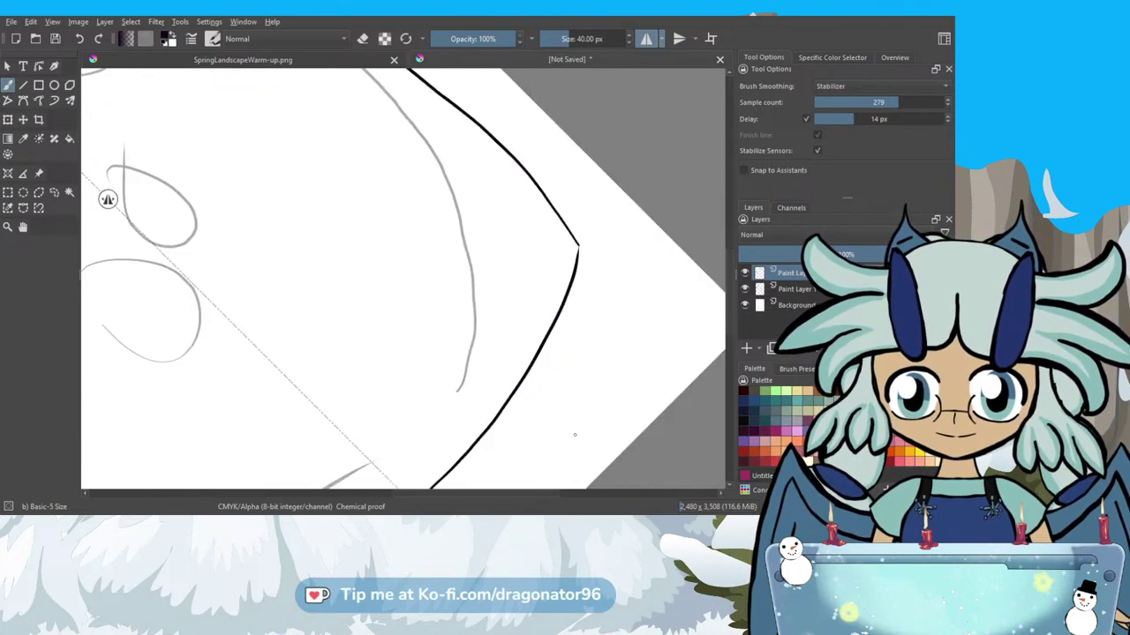
key(5)
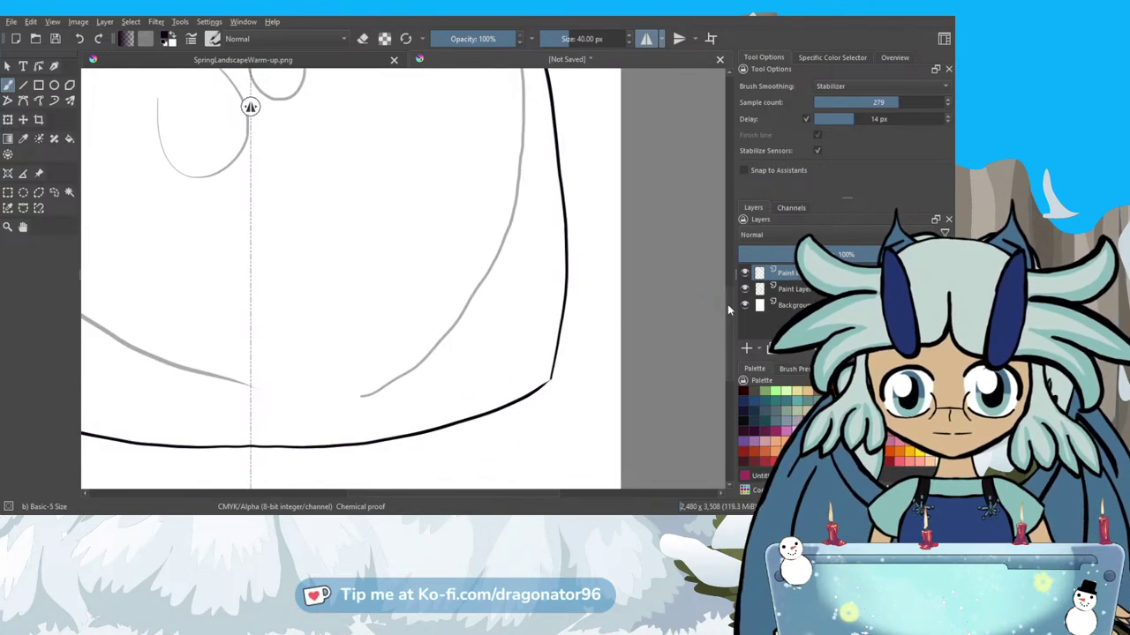
drag(729, 301, 725, 187)
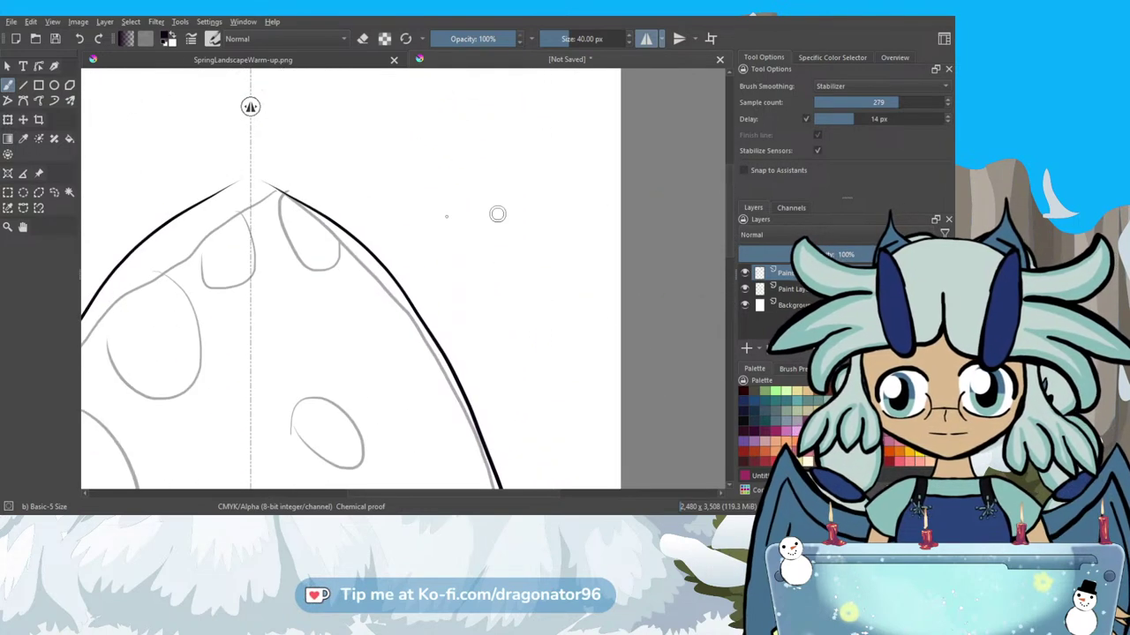
scroll(208, 185, up, 3)
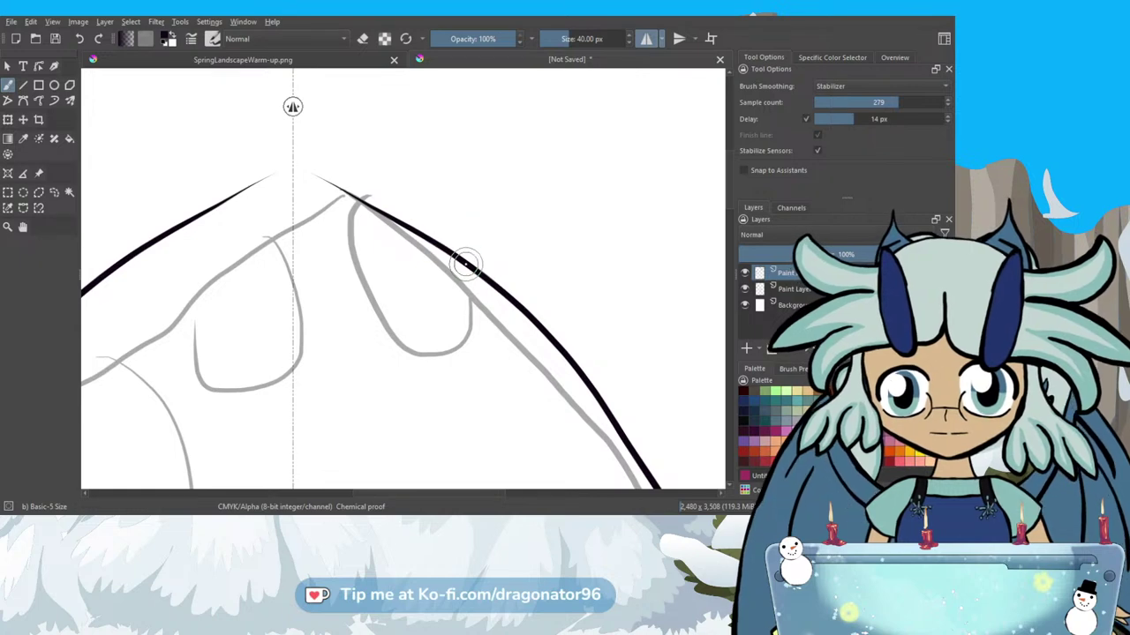
drag(466, 265, 293, 155)
key(ctrl+z)
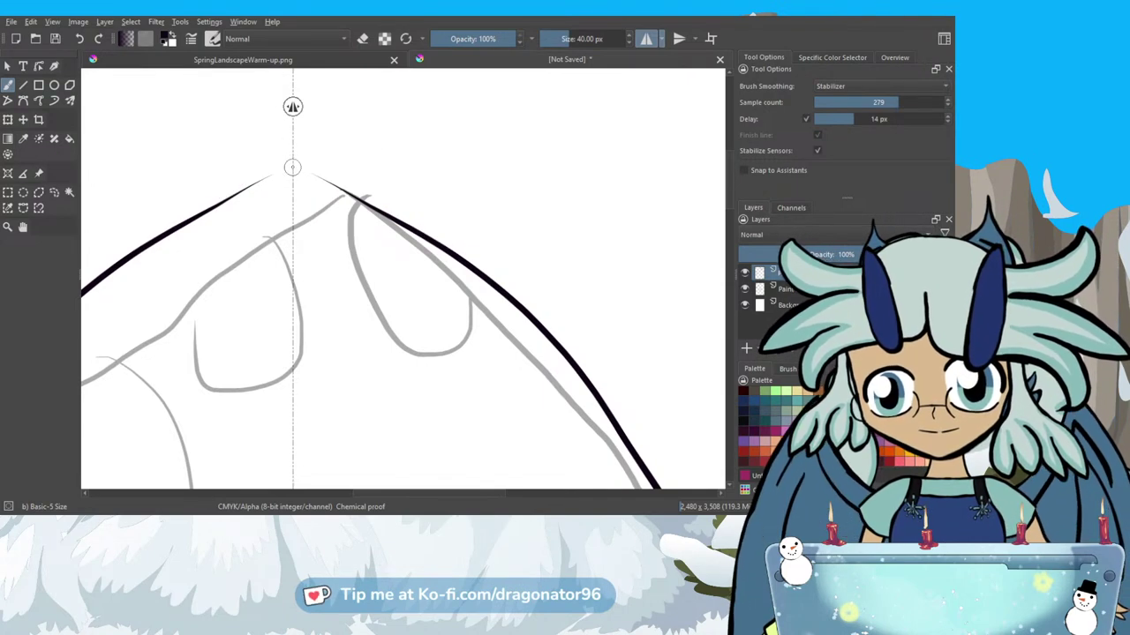
drag(292, 168, 366, 205)
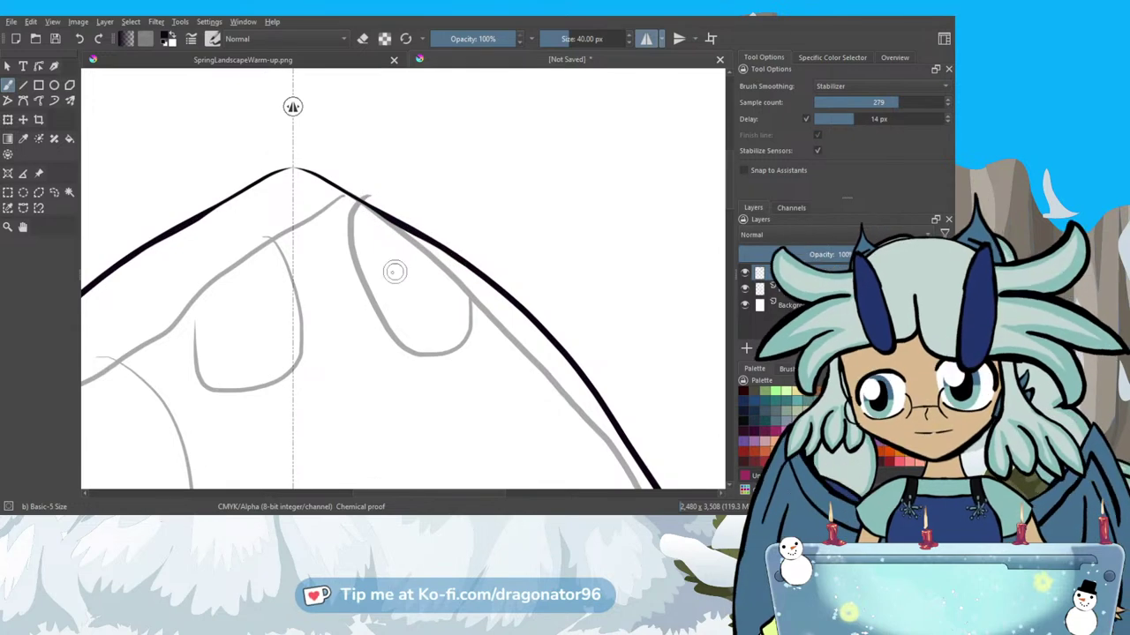
Hide the sketch layer and check the inked egg outline on its own.
scroll(375, 259, down, 1)
scroll(375, 259, down, 2)
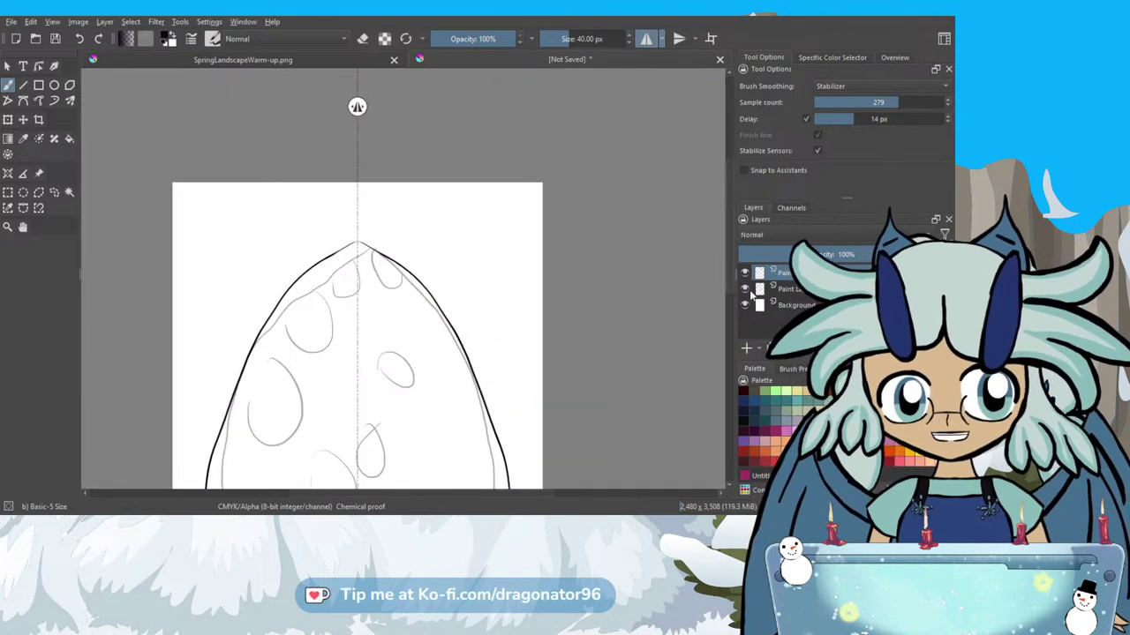
click(745, 288)
scroll(725, 342, down, 4)
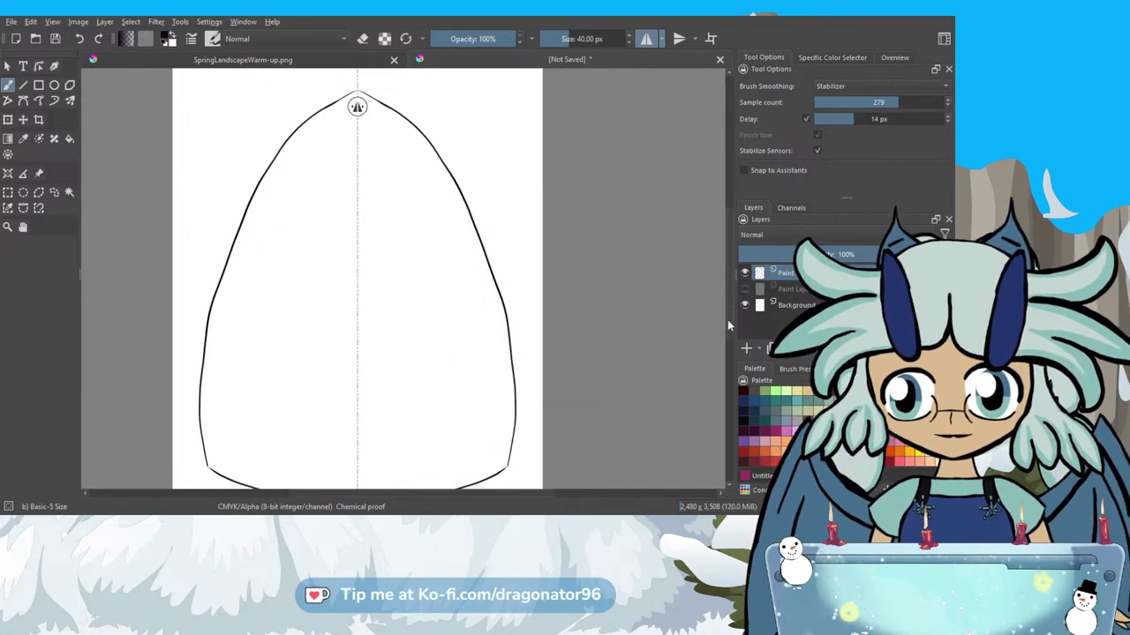
key(ctrl+z)
key(ctrl+z)
key(ctrl+z)
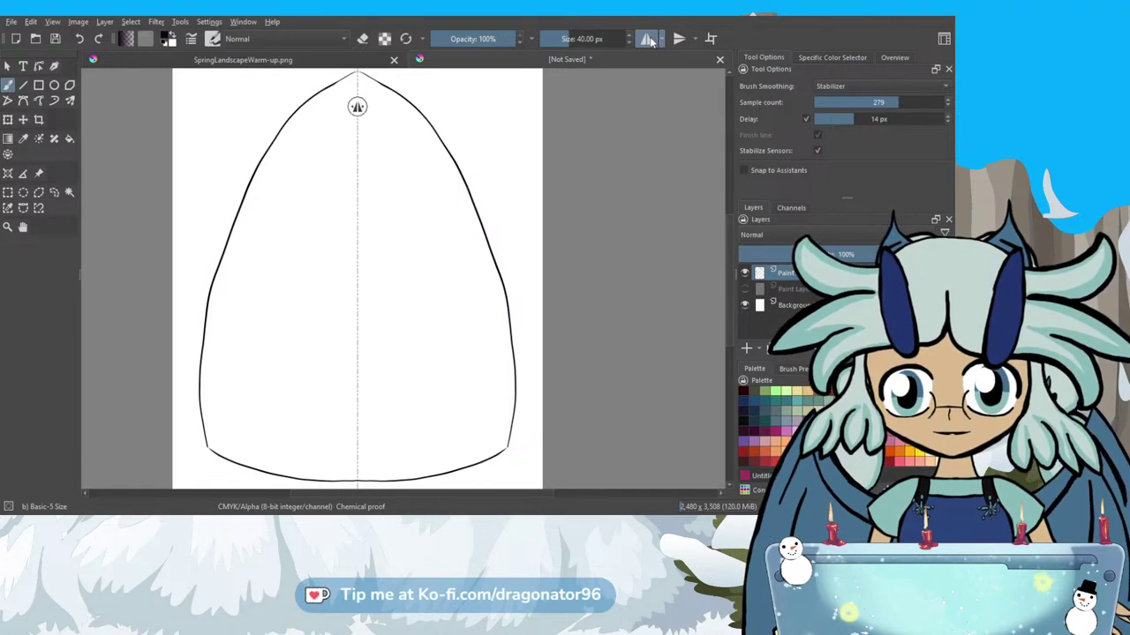
click(649, 40)
scroll(353, 81, up, 4)
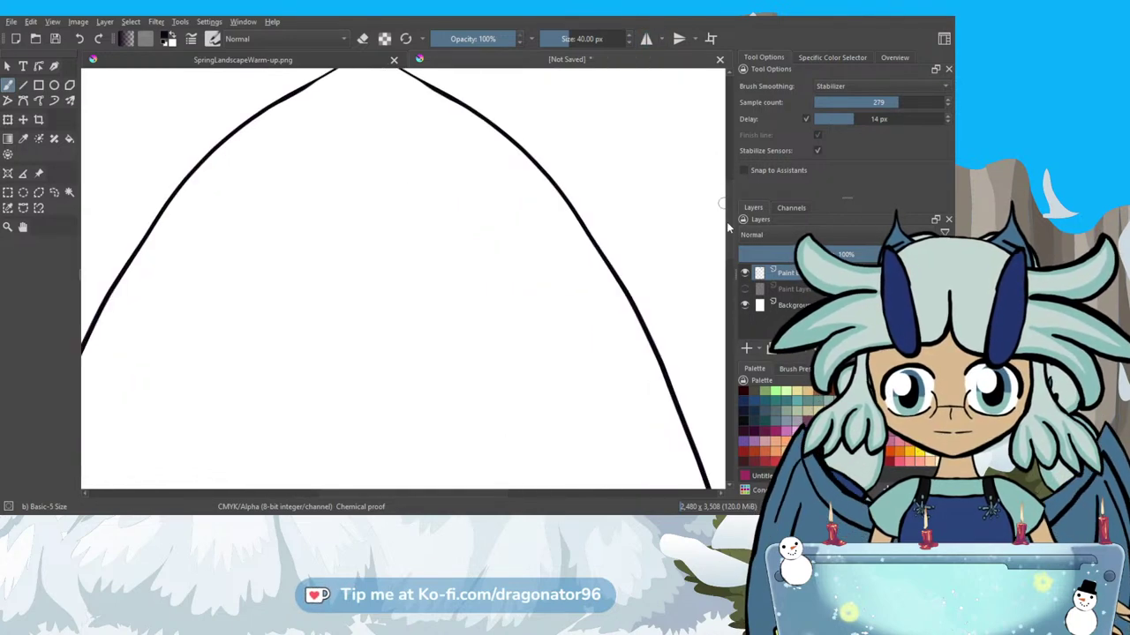
key(minus)
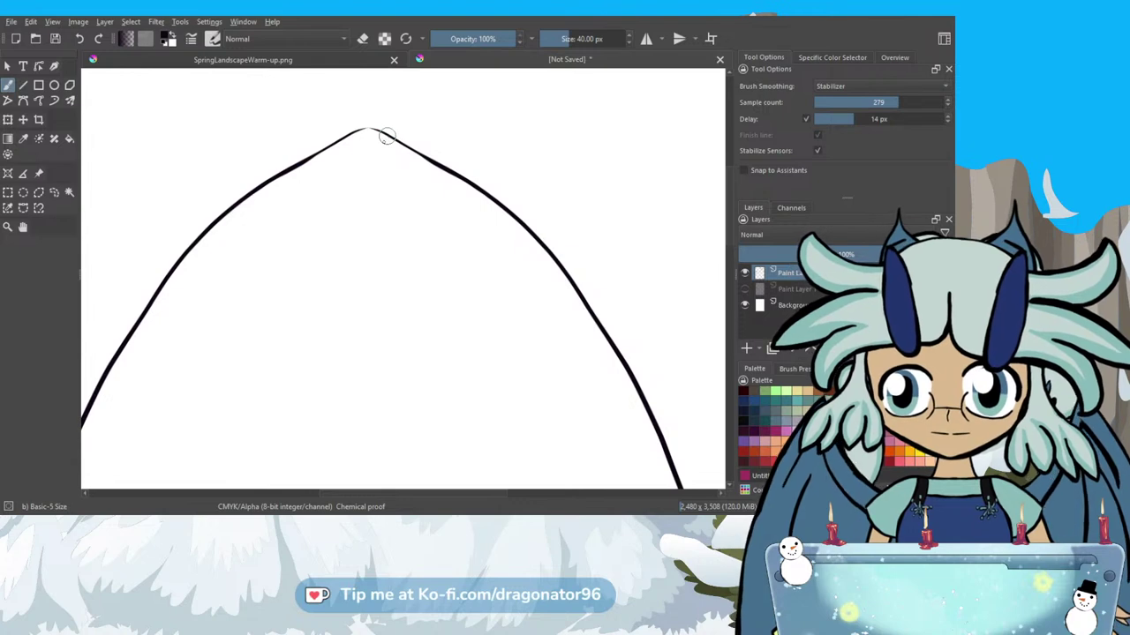
mouse_move(384, 143)
mouse_down()
mouse_move(389, 155)
mouse_move(427, 158)
mouse_up()
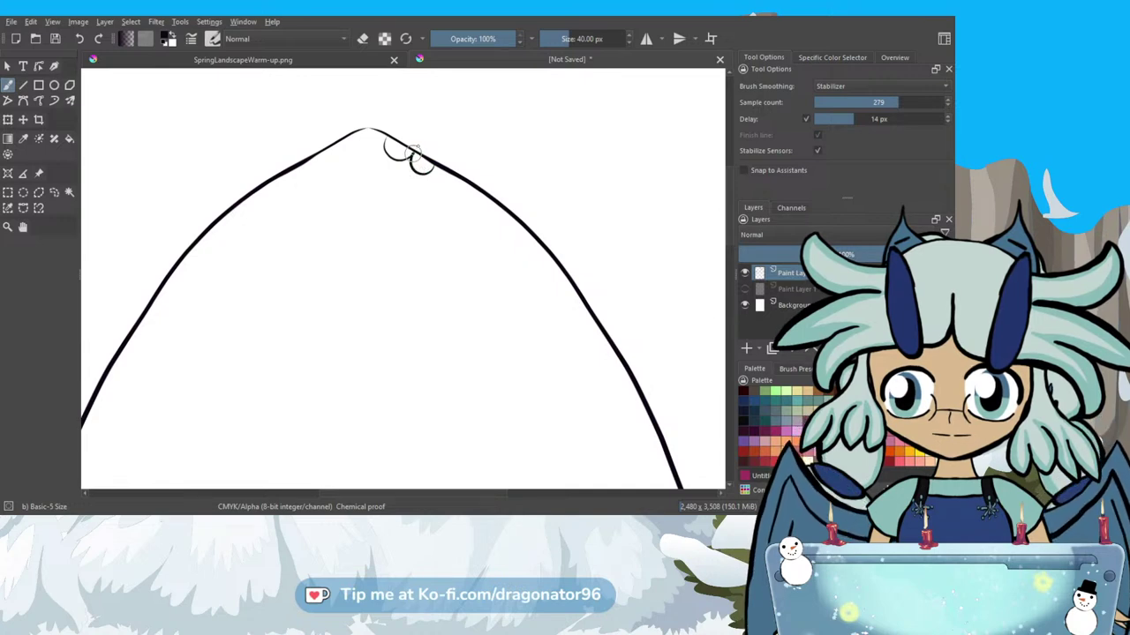
mouse_move(424, 150)
mouse_down()
mouse_move(447, 180)
mouse_move(433, 173)
mouse_up()
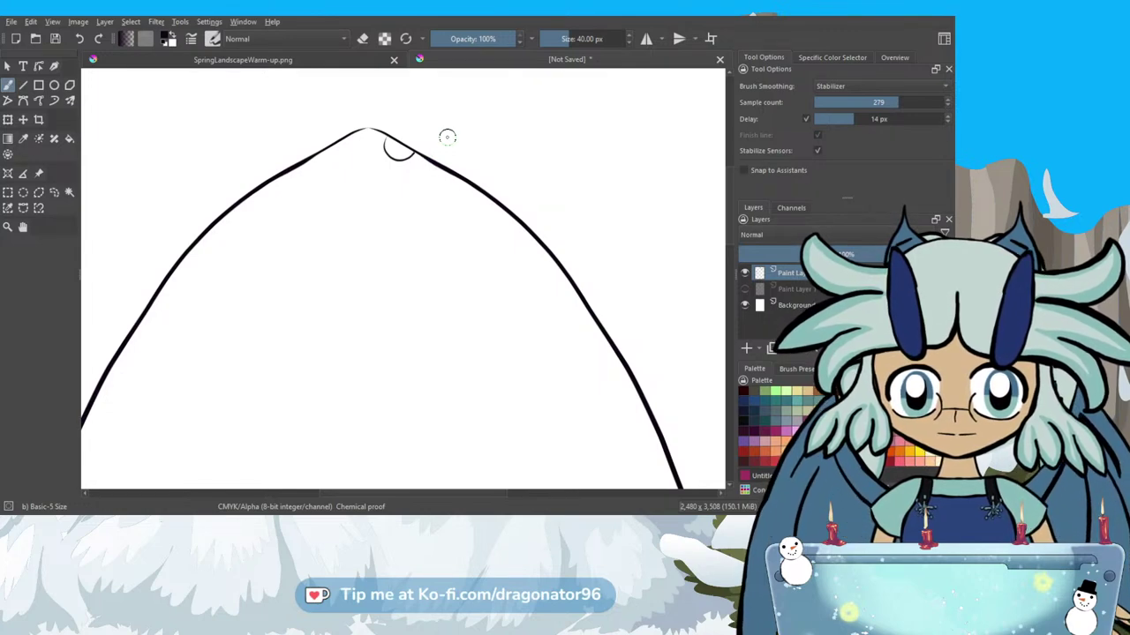
key(ctrl+z)
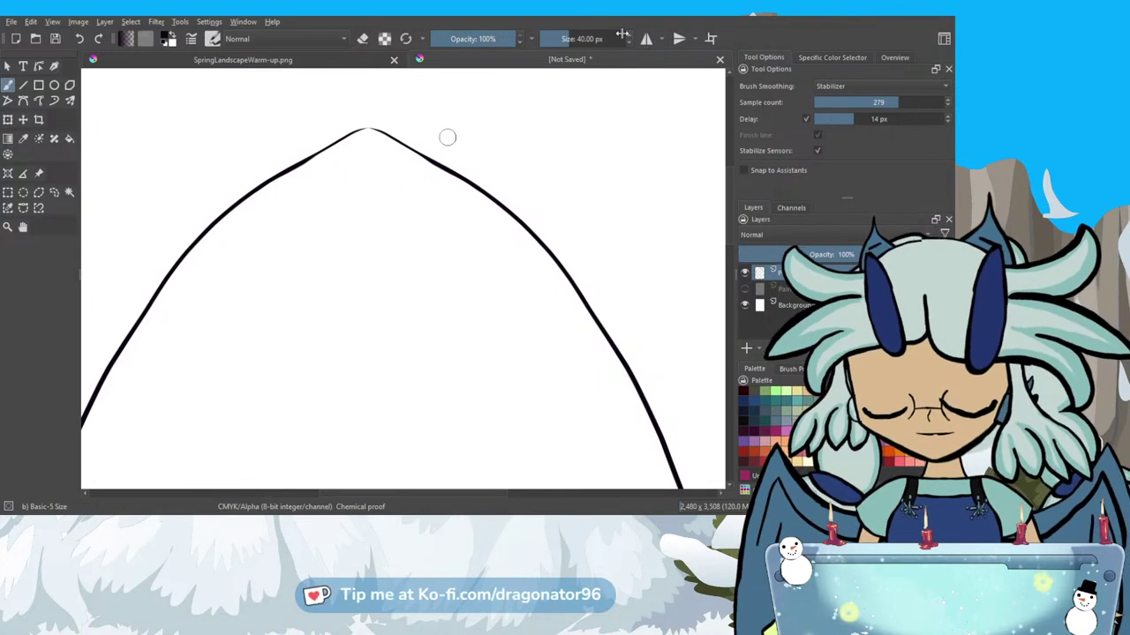
click(646, 40)
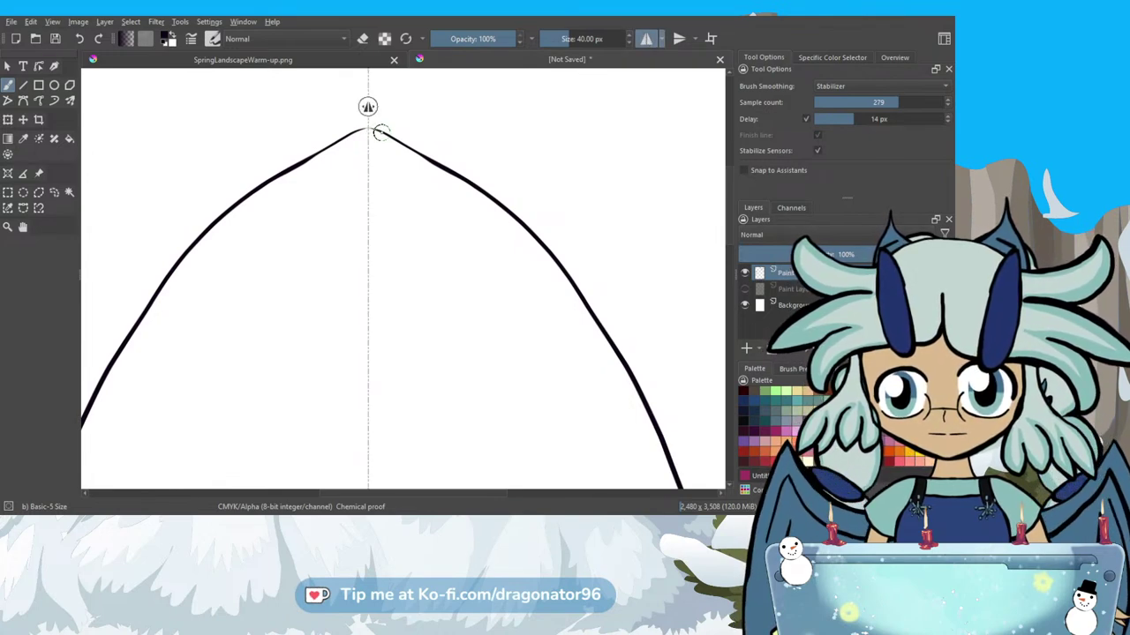
Ink a mirrored row of small scallops along the inside of the outline, from the egg's tip down both upper shoulders.
drag(377, 138, 368, 142)
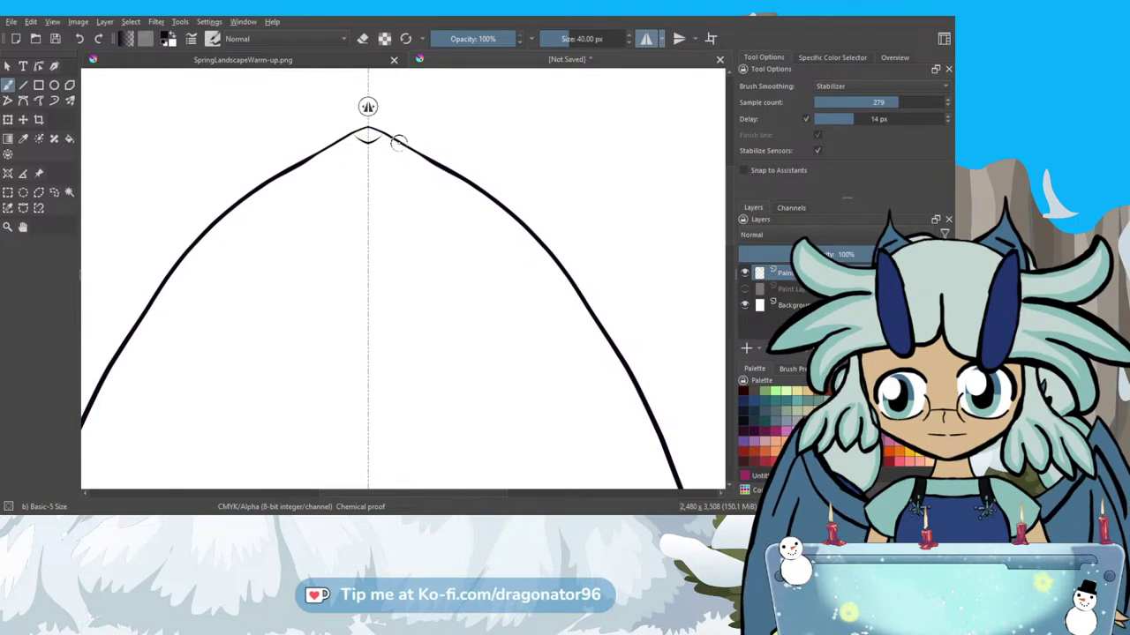
drag(396, 148, 385, 144)
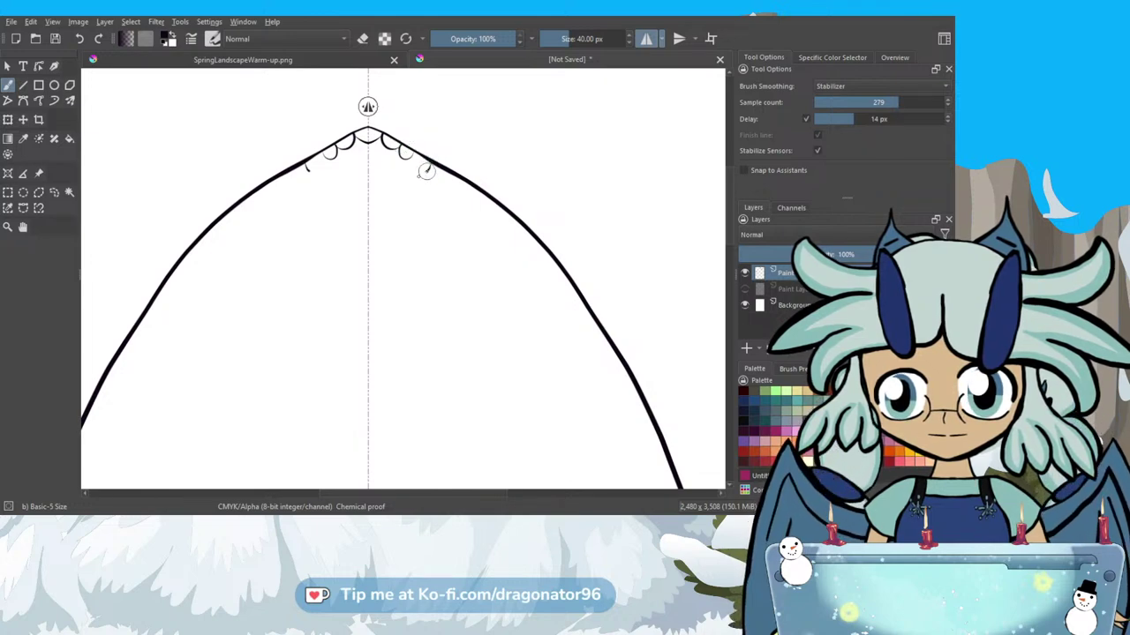
drag(421, 171, 419, 168)
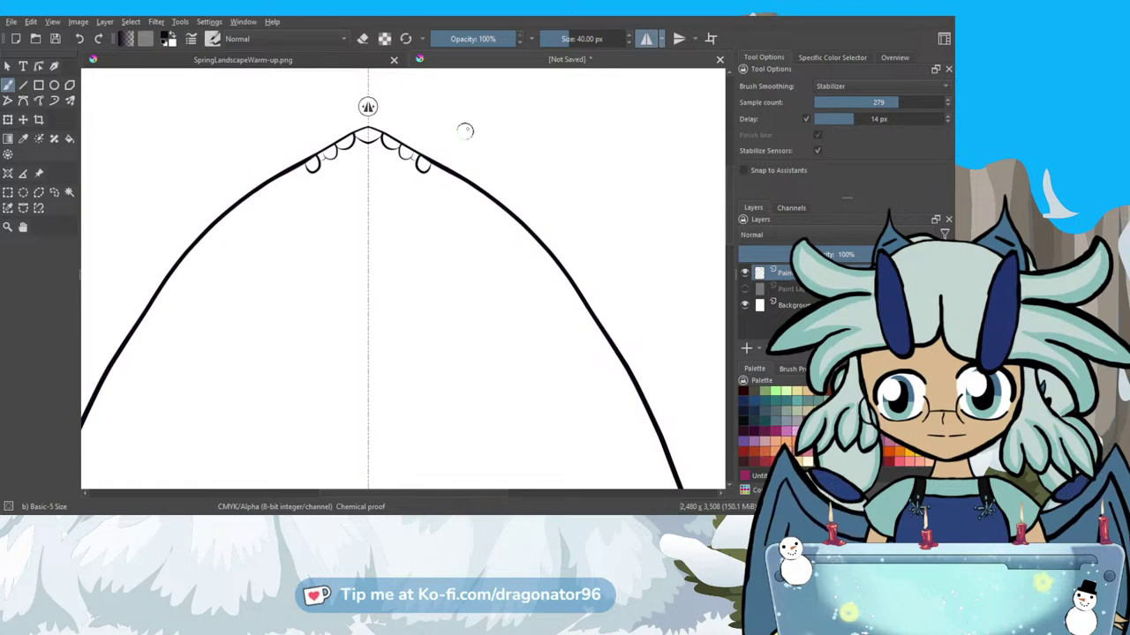
drag(427, 163, 438, 178)
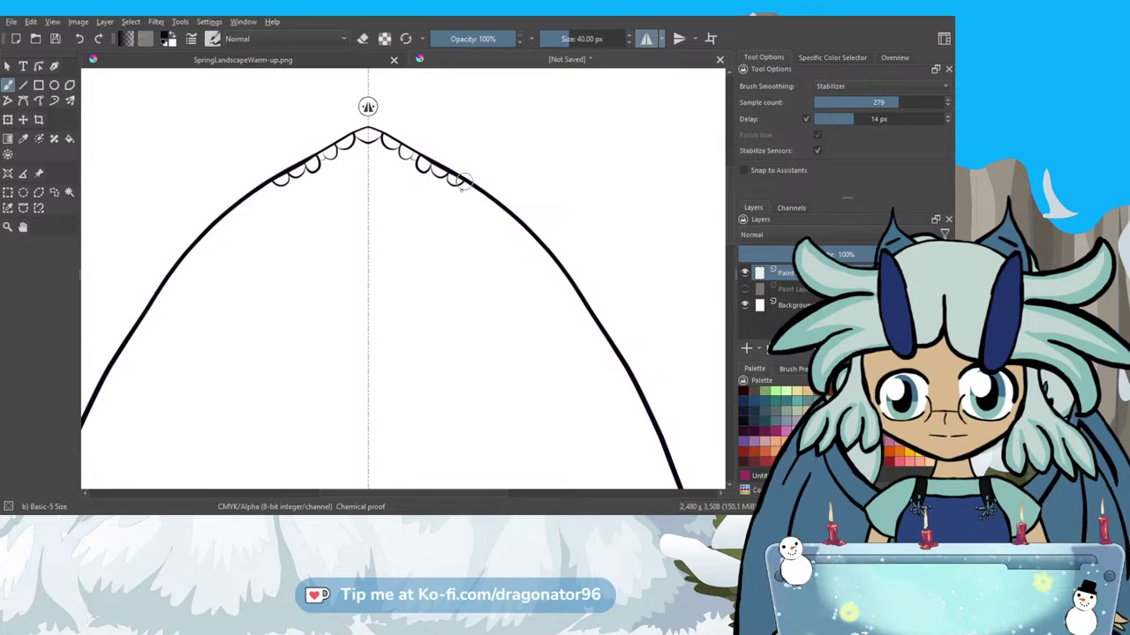
drag(460, 190, 482, 195)
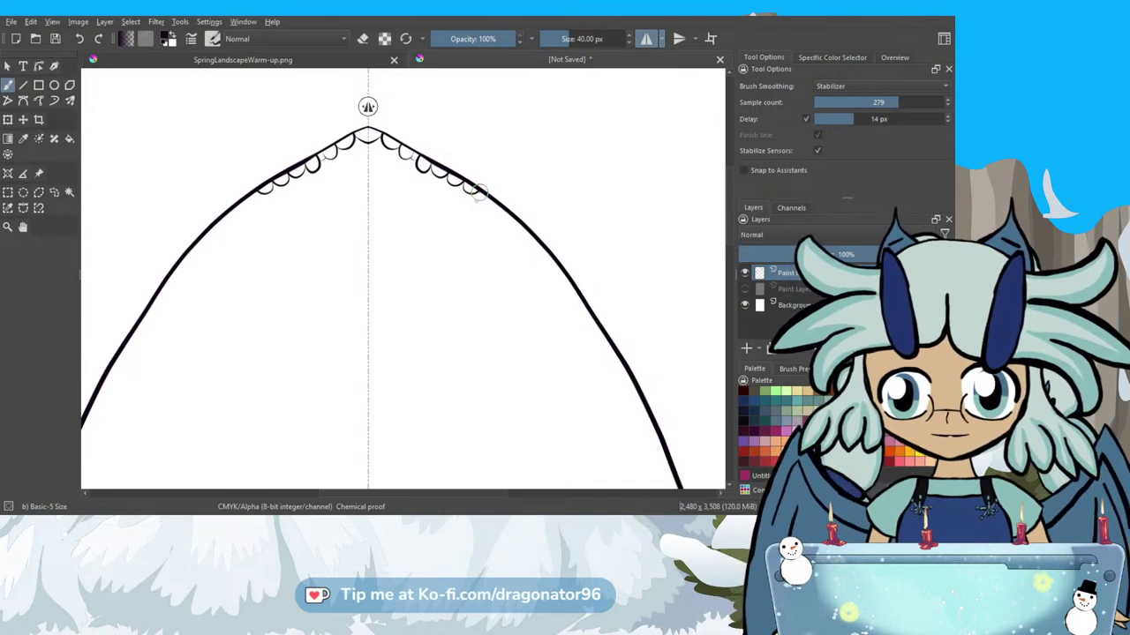
drag(474, 198, 496, 203)
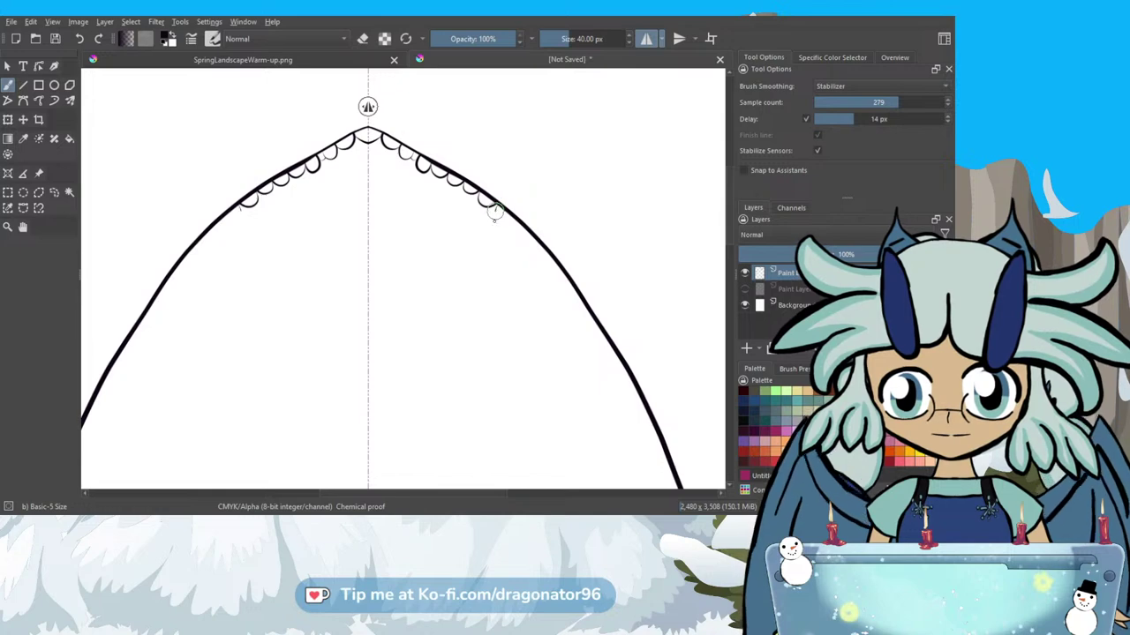
drag(497, 220, 511, 217)
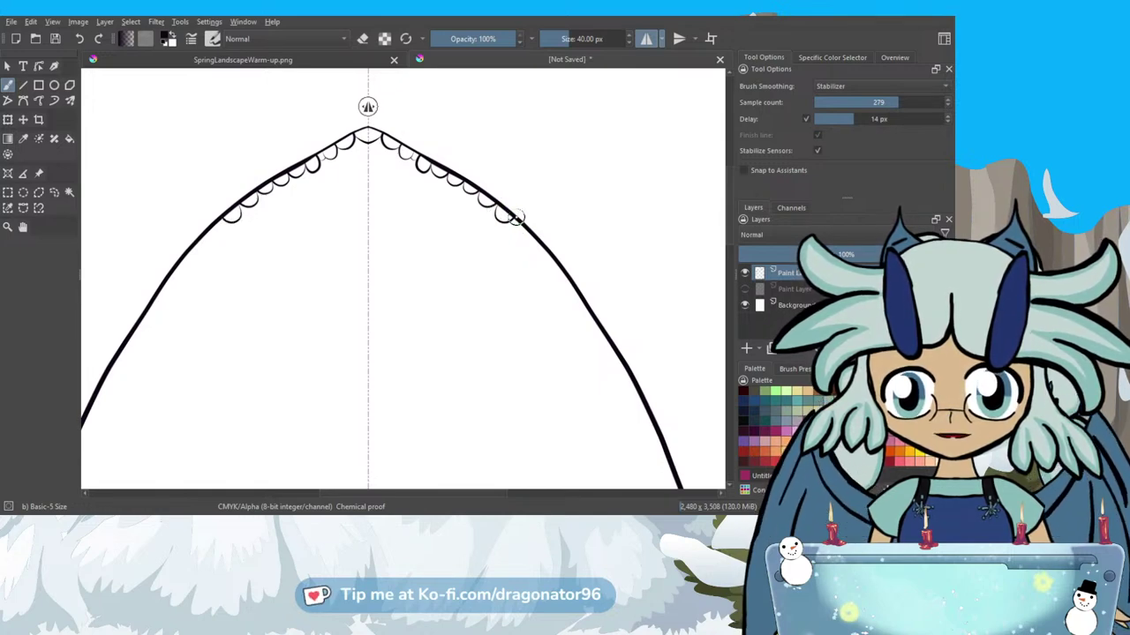
drag(510, 228, 525, 235)
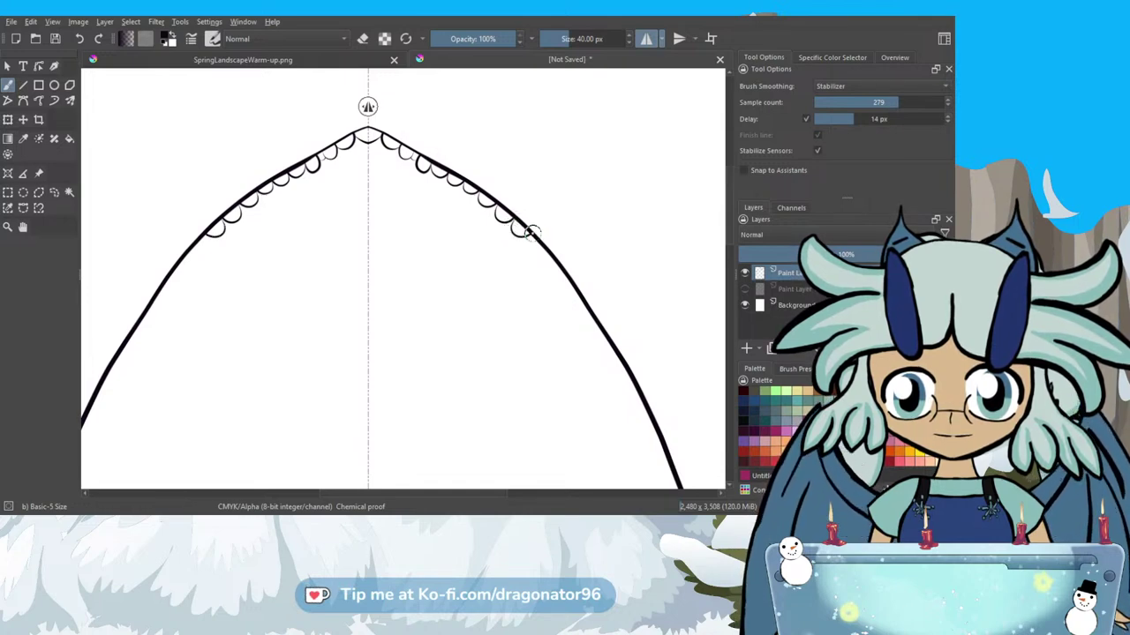
drag(528, 238, 545, 250)
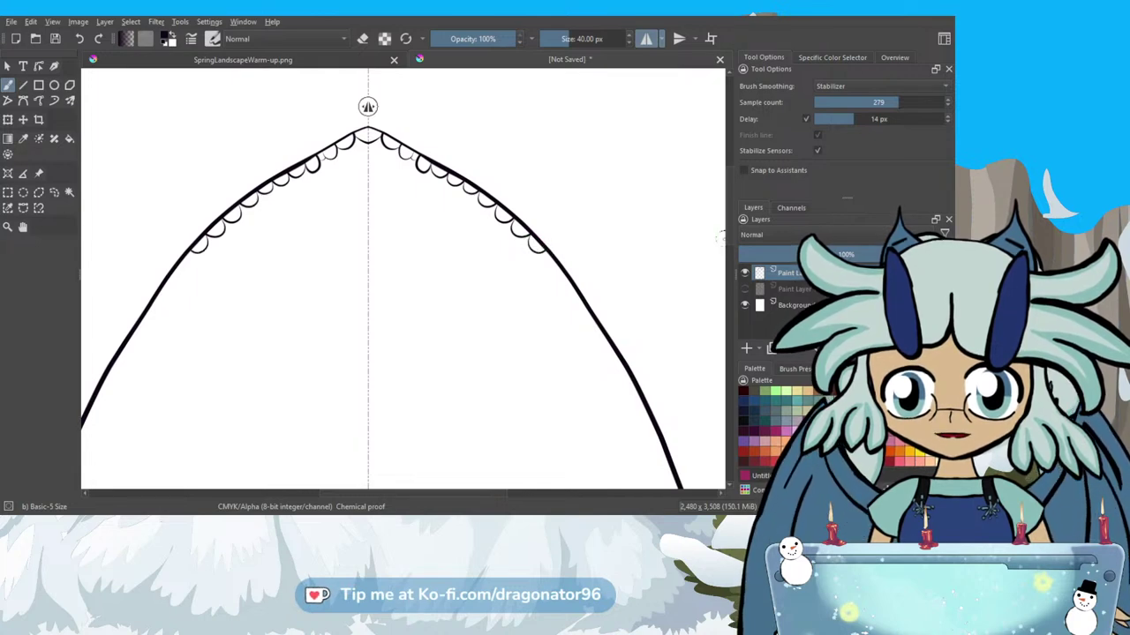
Extend the mirrored scallop row down the egg's steeper sides, undoing and redrawing one scallop along the way.
drag(731, 236, 729, 248)
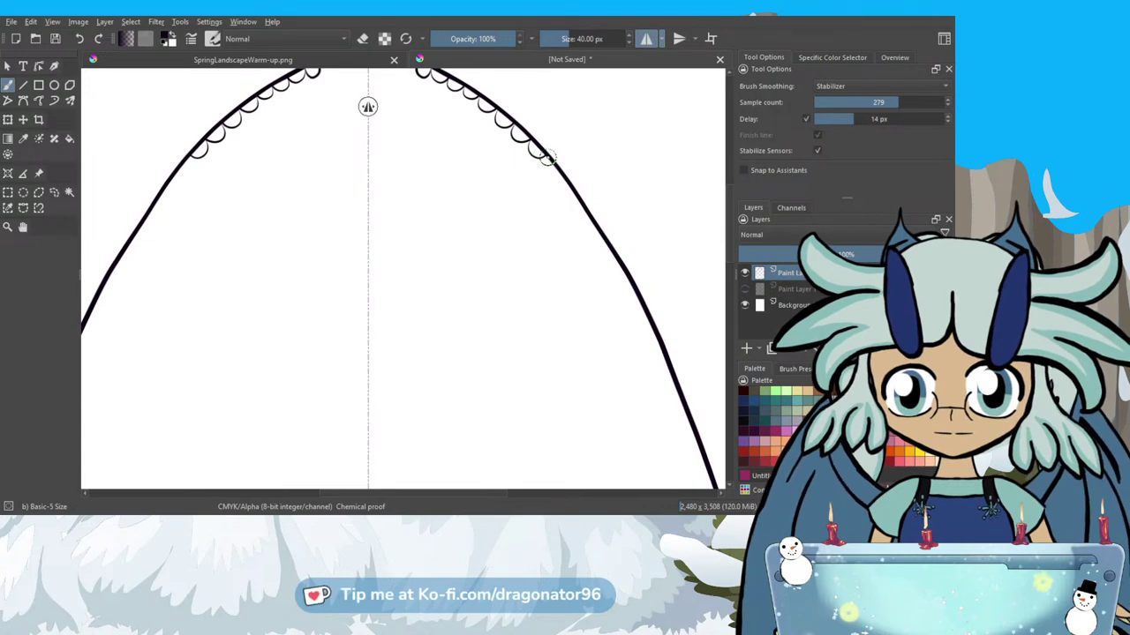
mouse_move(545, 168)
mouse_down()
mouse_move(566, 177)
mouse_move(565, 192)
mouse_up()
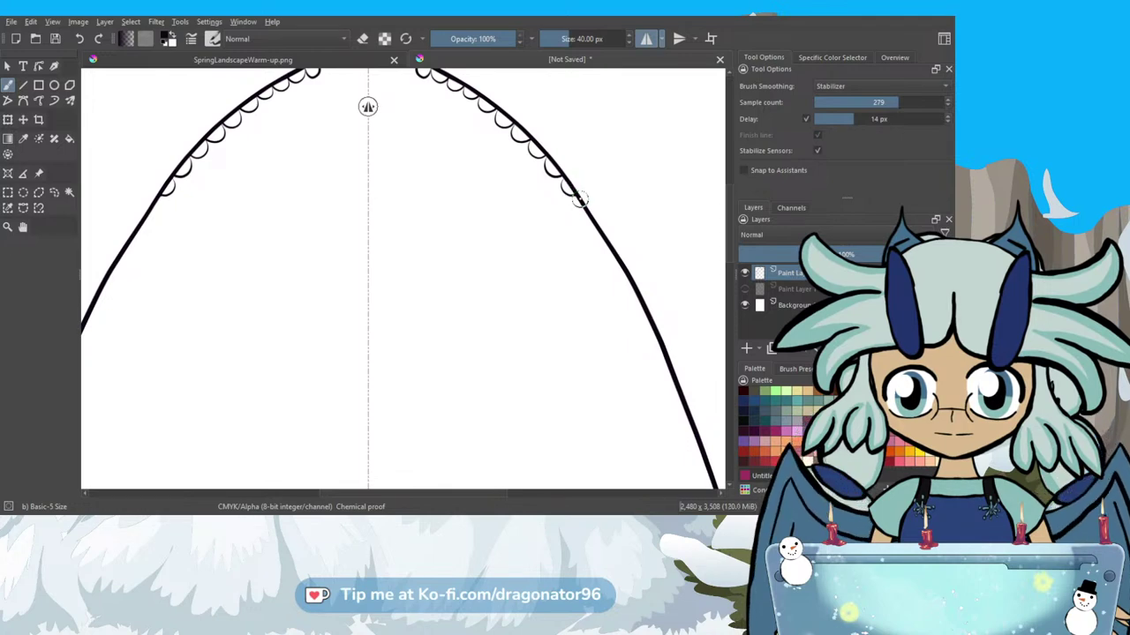
drag(570, 205, 584, 214)
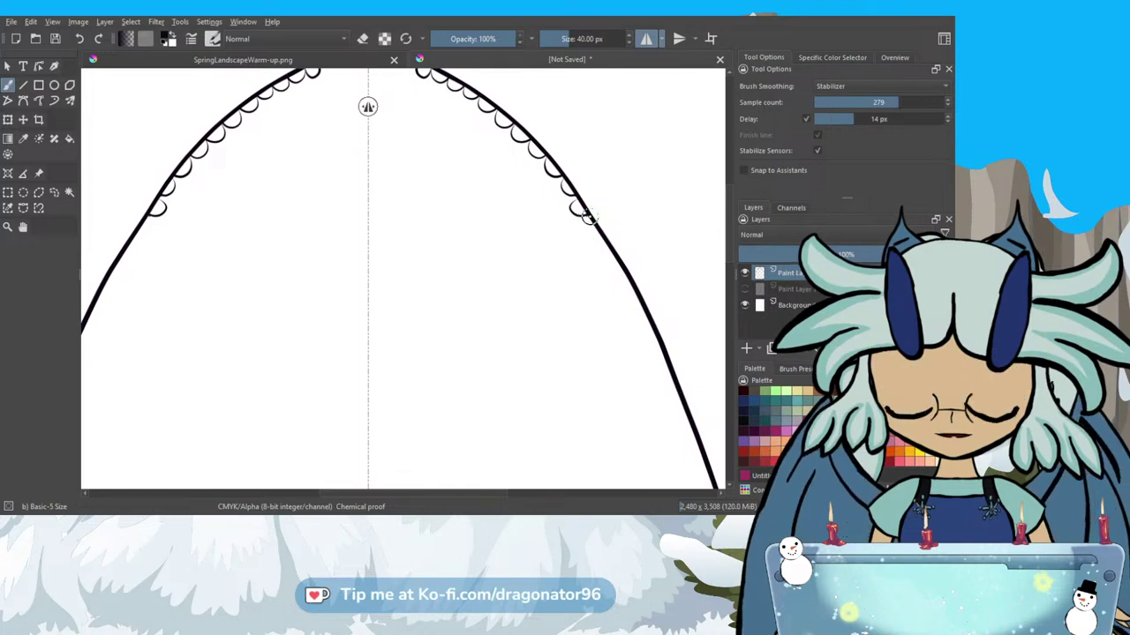
key(ctrl+z)
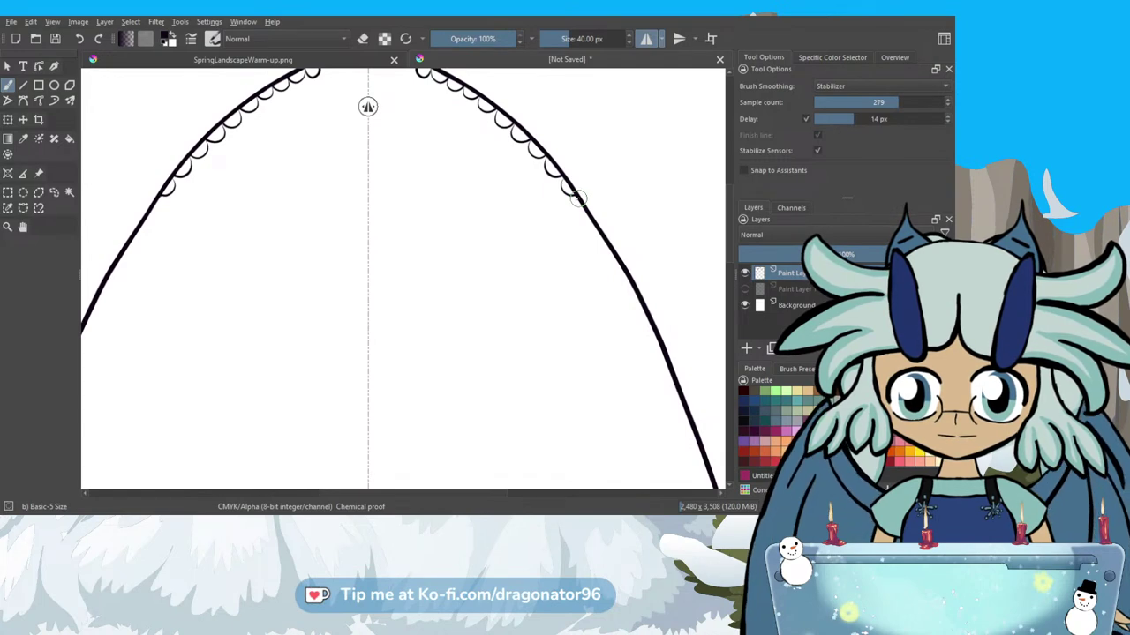
drag(564, 201, 569, 212)
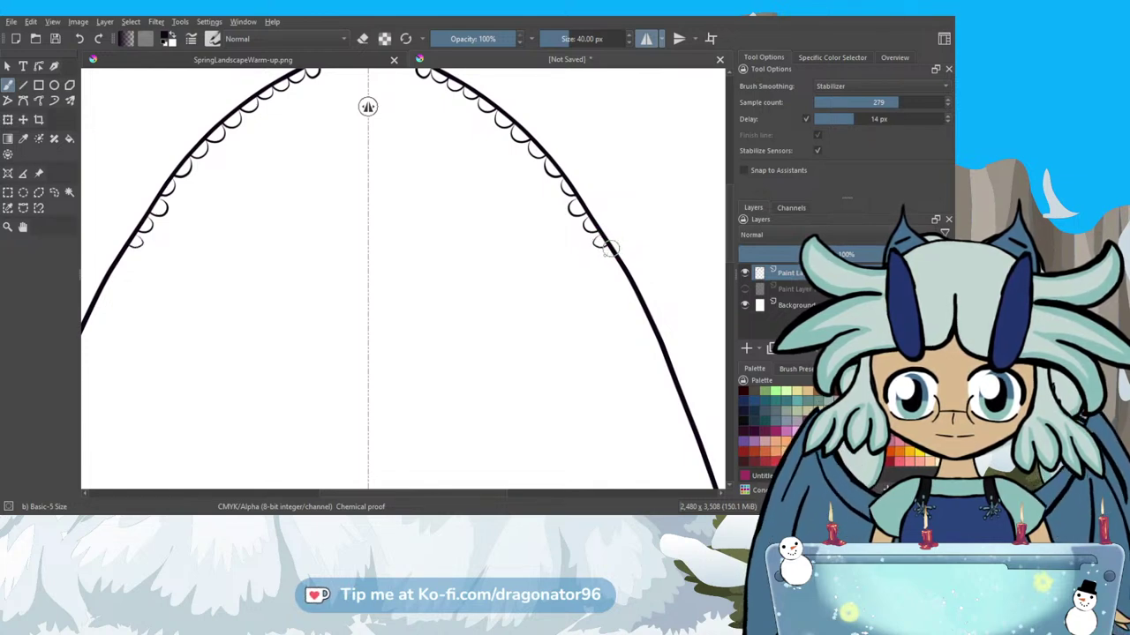
Draw a row of small mirrored scallops along the inside of the upper curved outline, using the 40 px brush.
mouse_move(606, 254)
mouse_down()
mouse_move(609, 266)
mouse_move(627, 257)
mouse_up()
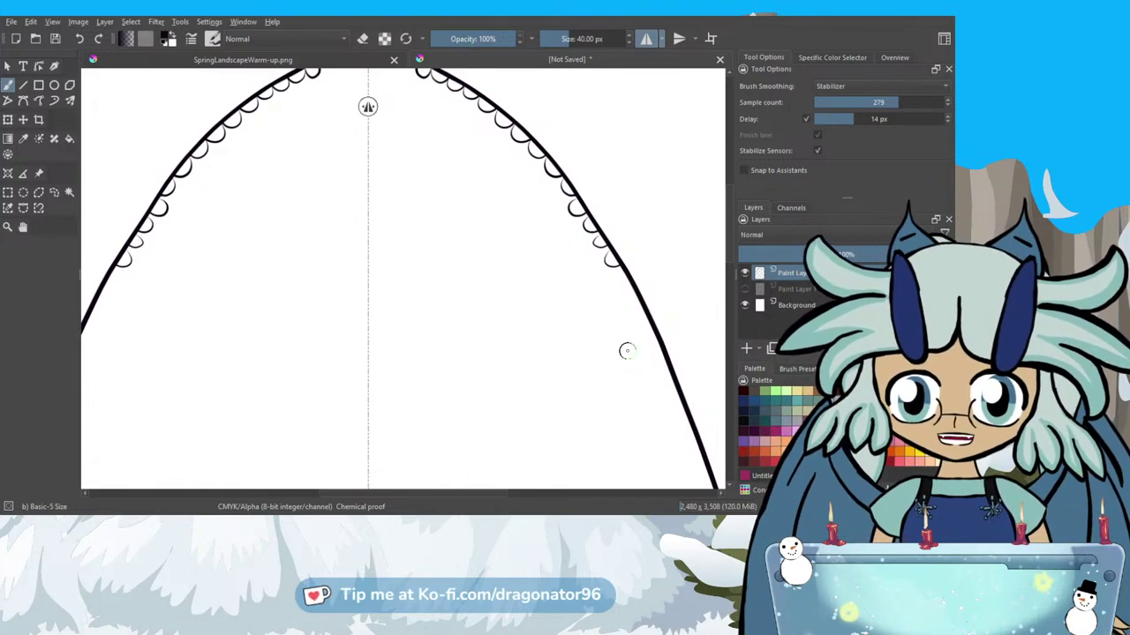
drag(474, 495, 489, 494)
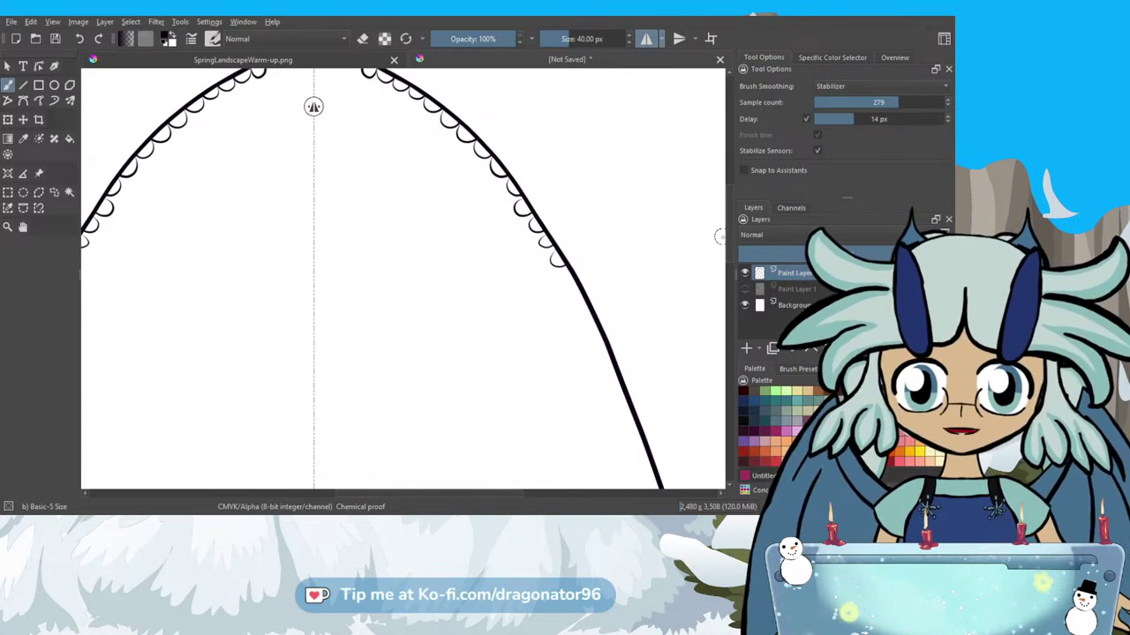
scroll(729, 253, down, 2)
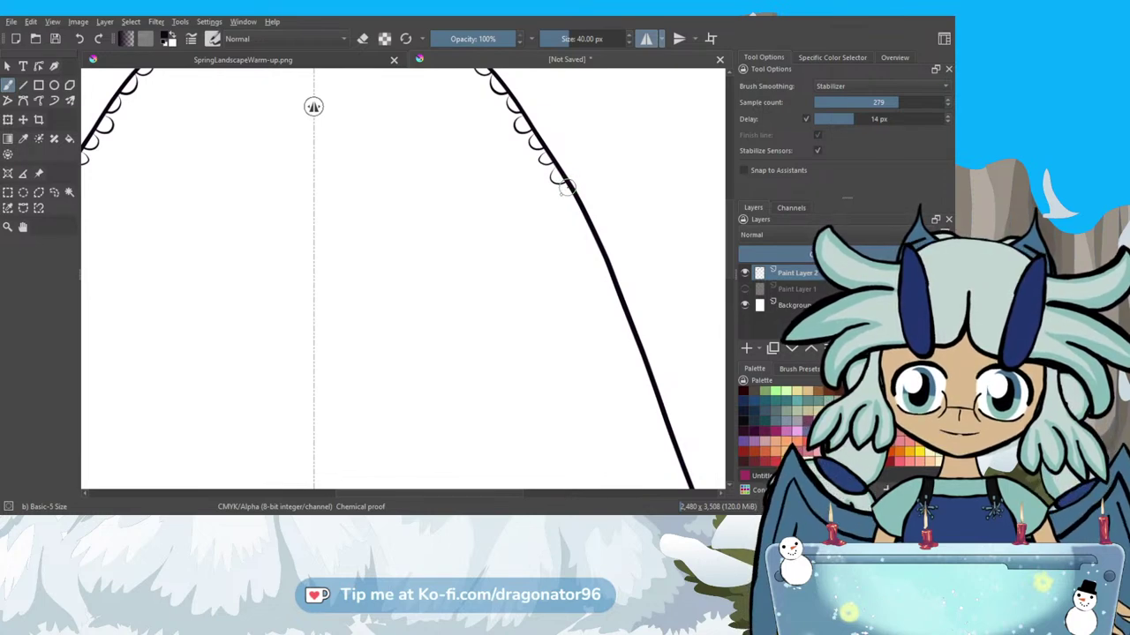
drag(562, 193, 582, 208)
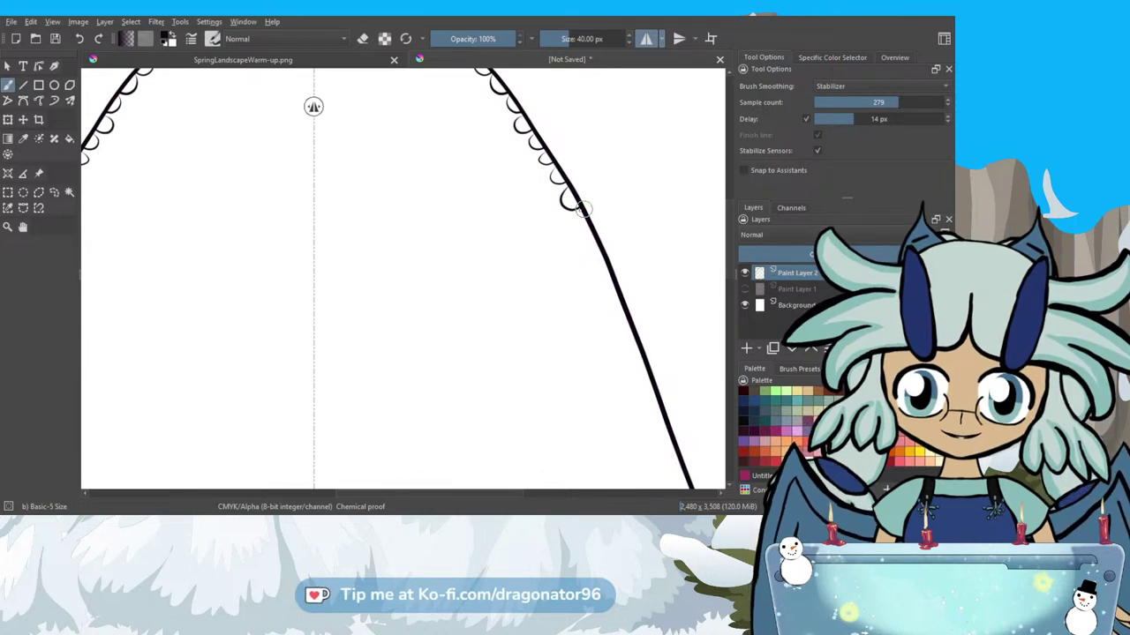
mouse_move(575, 222)
mouse_down()
mouse_move(595, 236)
mouse_move(585, 250)
mouse_move(599, 258)
mouse_up()
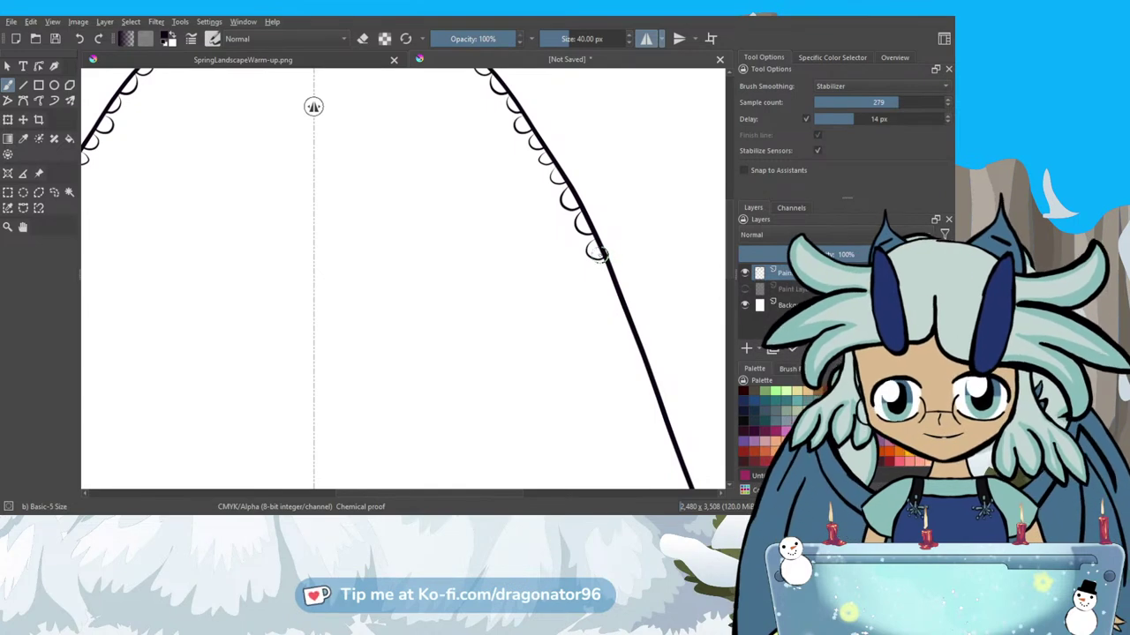
mouse_move(601, 264)
mouse_down()
mouse_move(608, 304)
mouse_move(620, 306)
mouse_up()
Continue the mirrored scallop trim down the inside of the outline's straight, sloping middle section.
drag(492, 493, 518, 496)
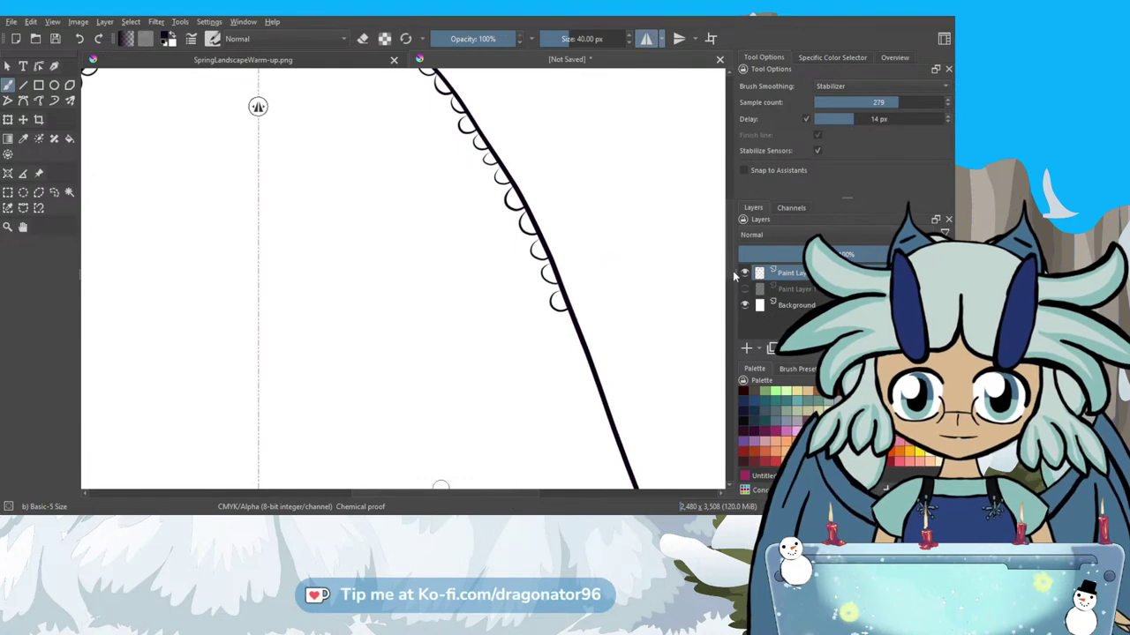
drag(441, 486, 441, 376)
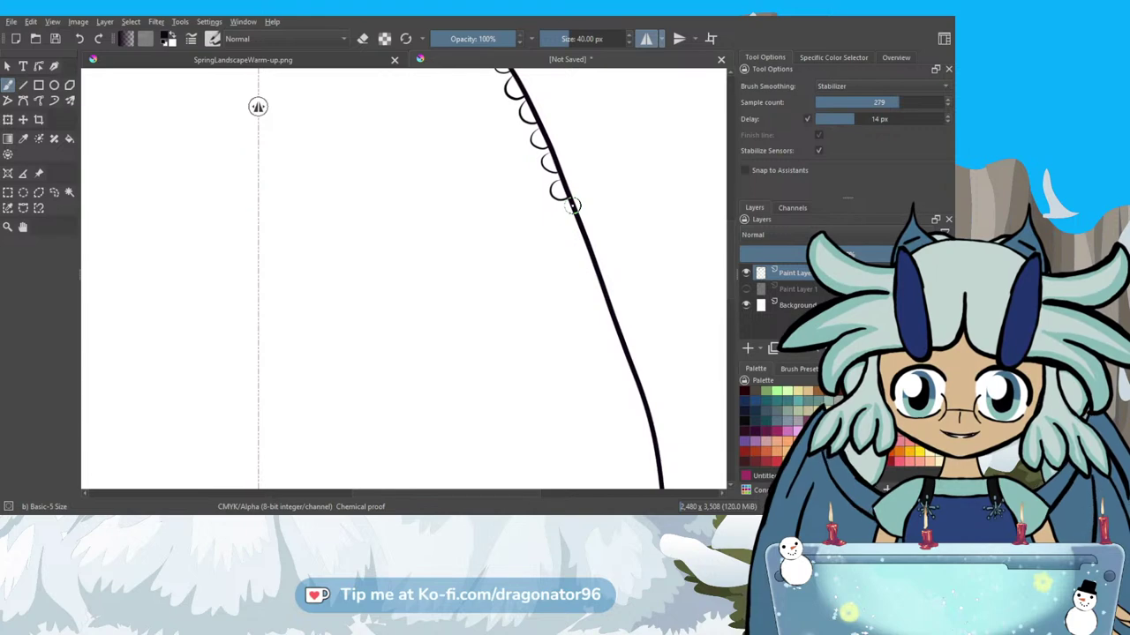
mouse_move(569, 205)
mouse_down()
mouse_move(557, 222)
mouse_move(579, 229)
mouse_up()
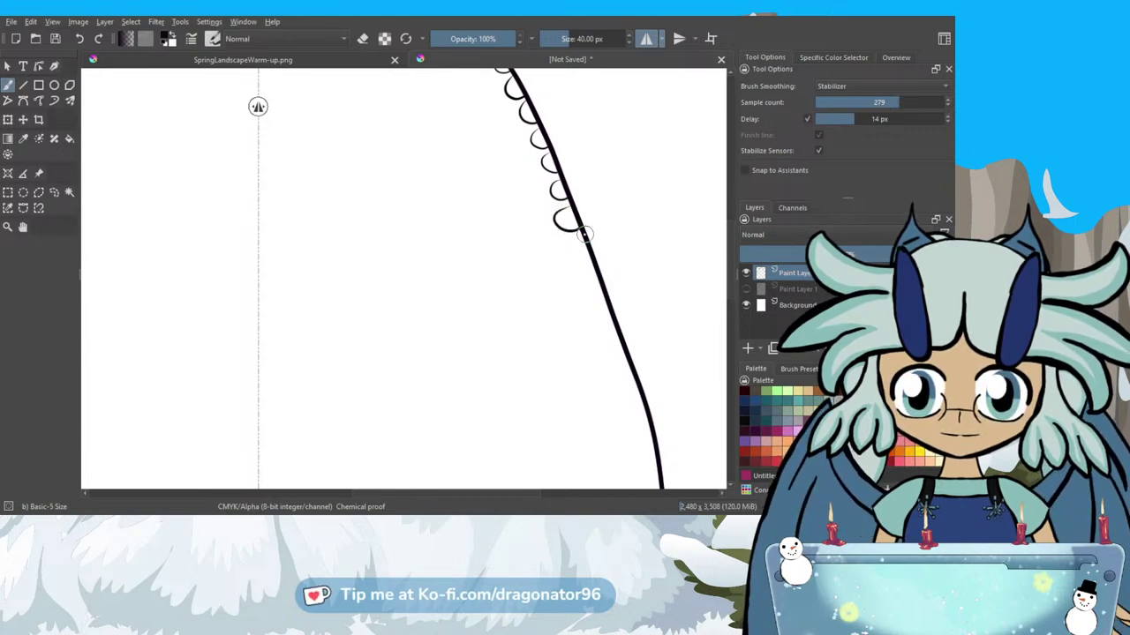
drag(569, 246, 597, 281)
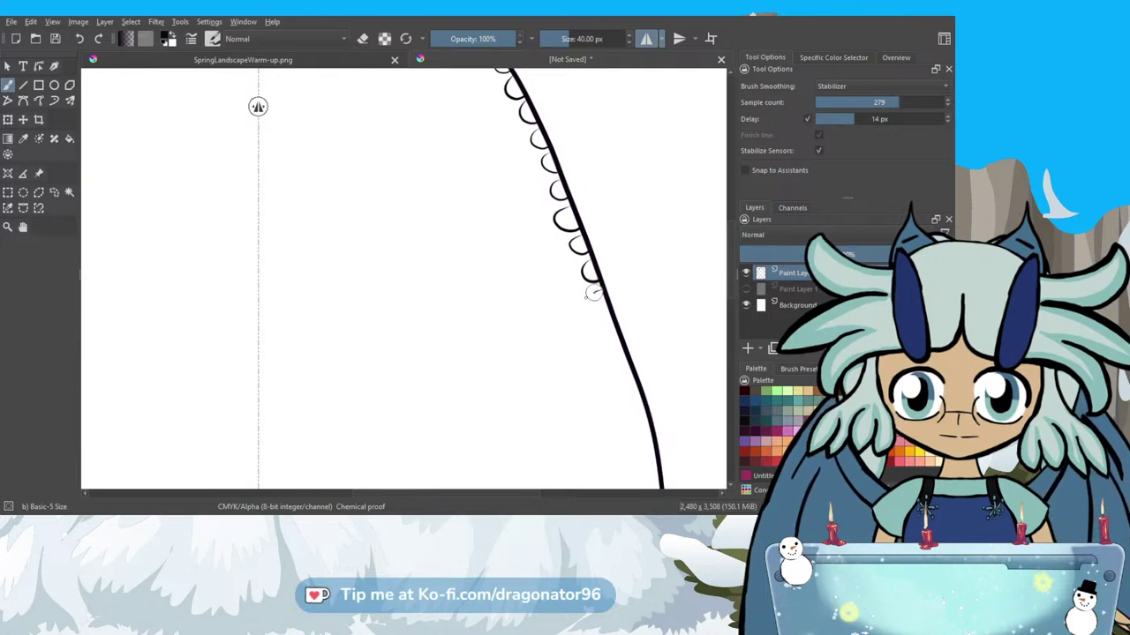
drag(590, 298, 609, 306)
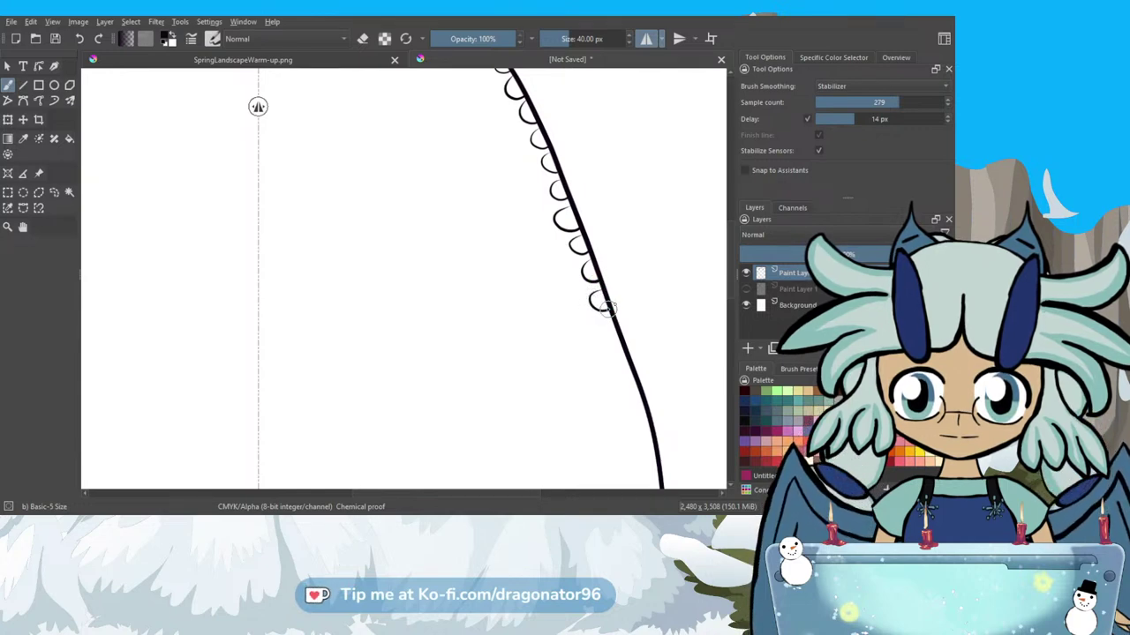
Extend the scallop trim around the bend where the sloping side outline turns nearly vertical.
scroll(671, 265, down, 3)
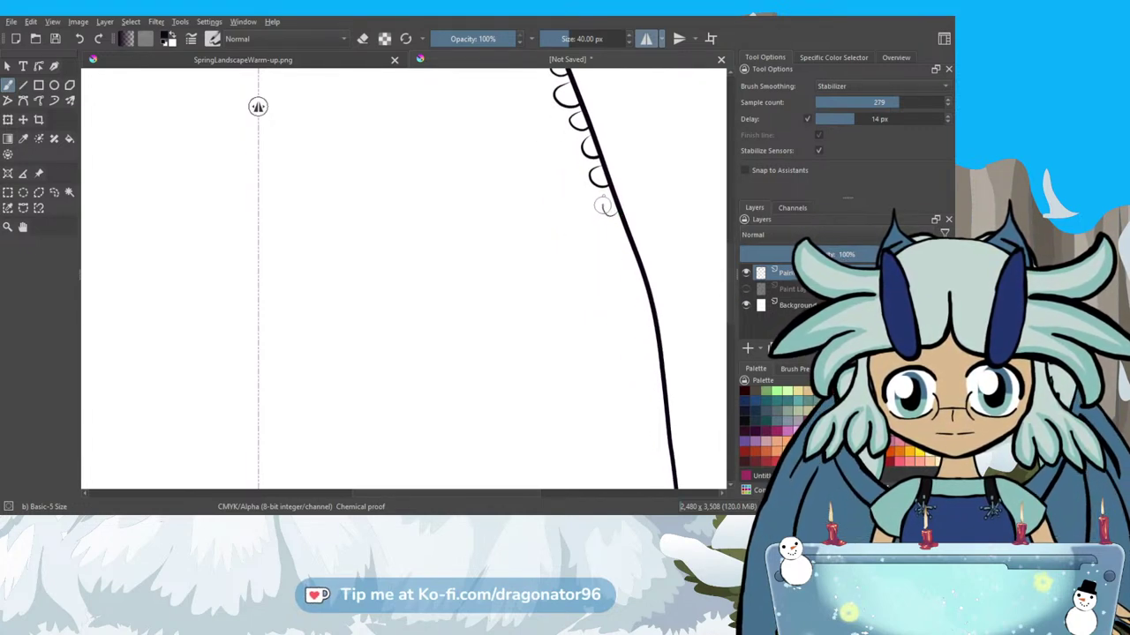
mouse_move(620, 189)
mouse_down()
mouse_move(613, 233)
mouse_move(643, 279)
mouse_up()
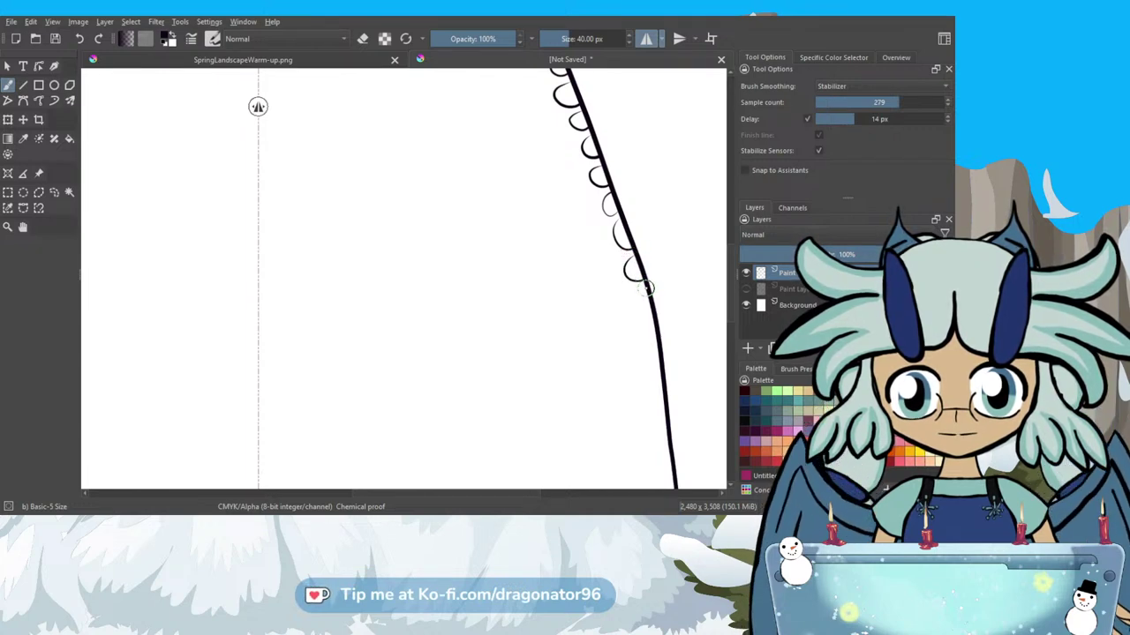
mouse_move(630, 296)
mouse_down()
mouse_move(629, 309)
mouse_move(651, 313)
mouse_up()
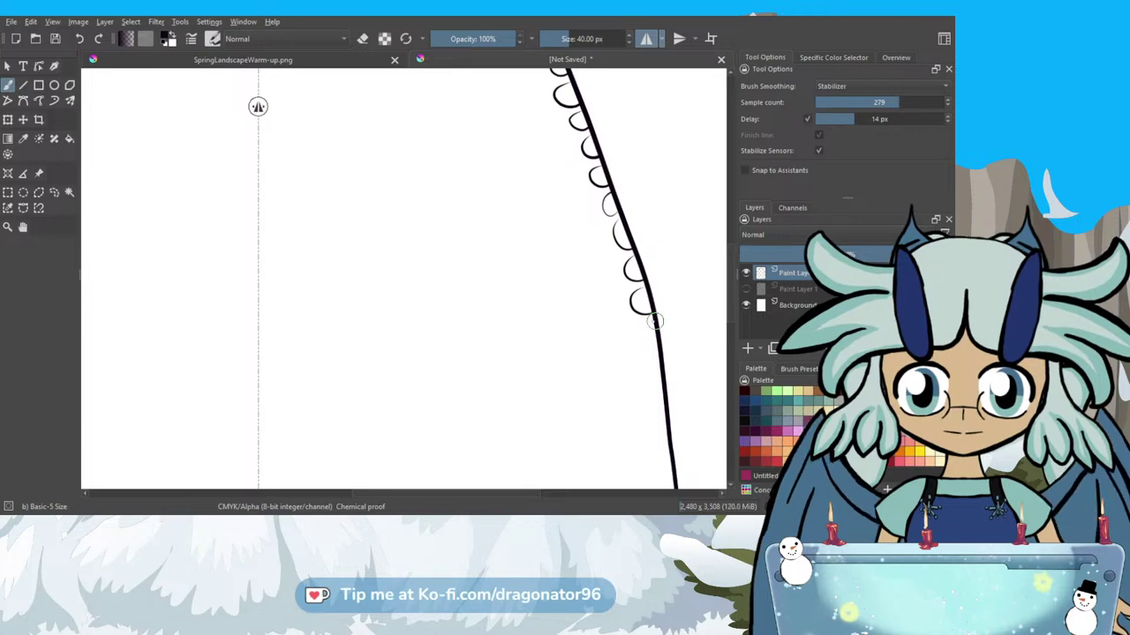
mouse_move(647, 323)
mouse_down()
mouse_move(652, 351)
mouse_move(667, 349)
mouse_up()
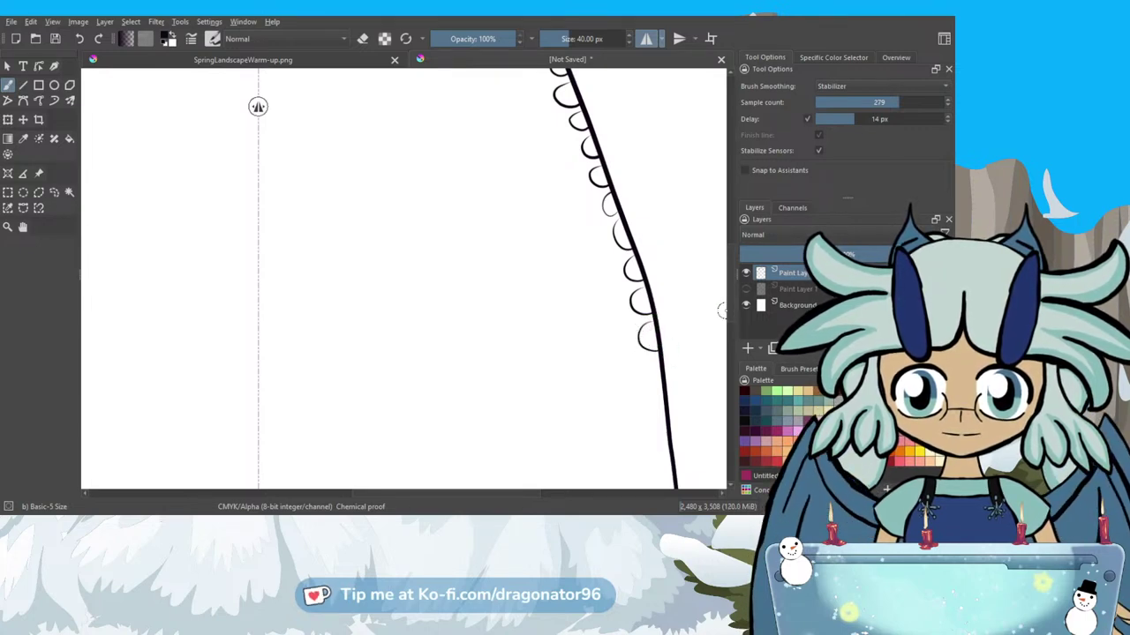
scroll(731, 340, down, 3)
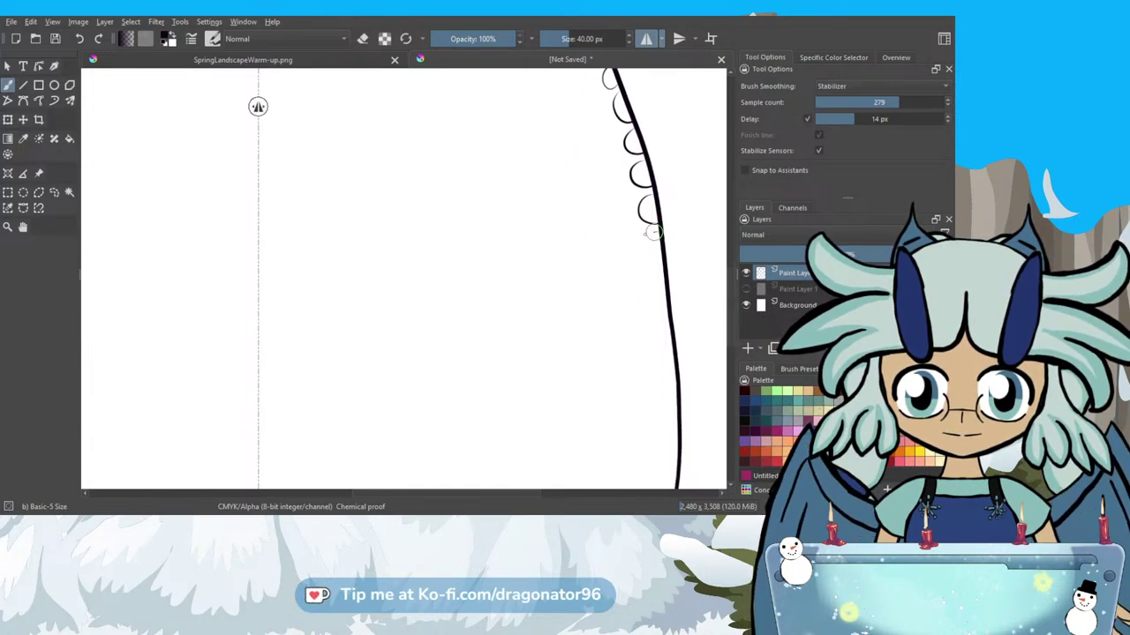
mouse_move(647, 236)
mouse_down()
mouse_move(648, 260)
mouse_move(663, 258)
mouse_up()
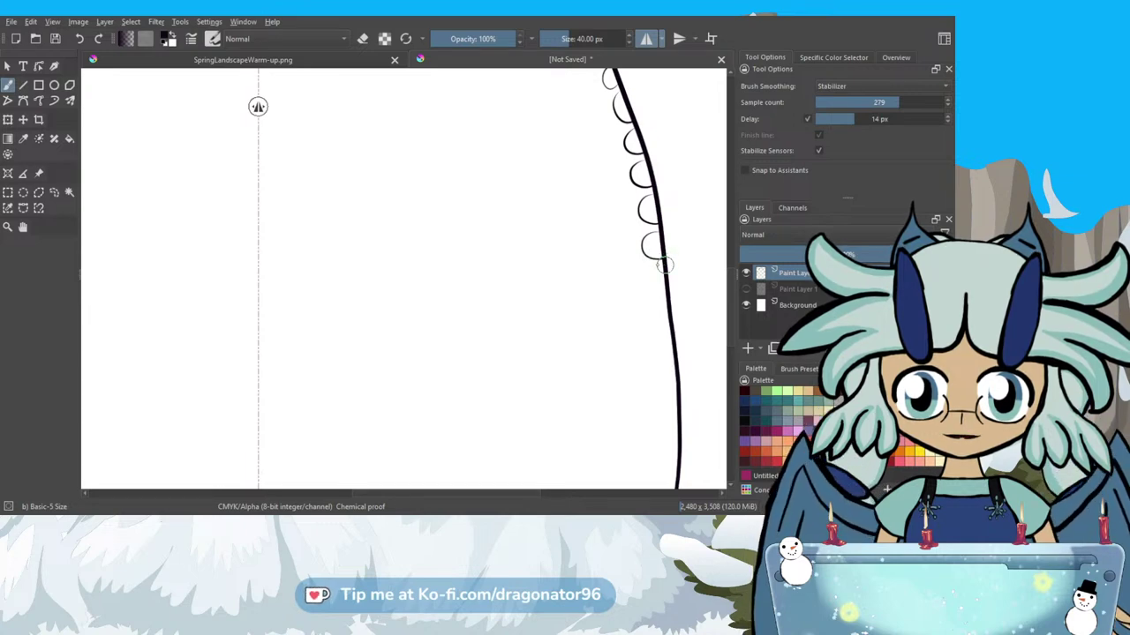
drag(648, 277, 655, 288)
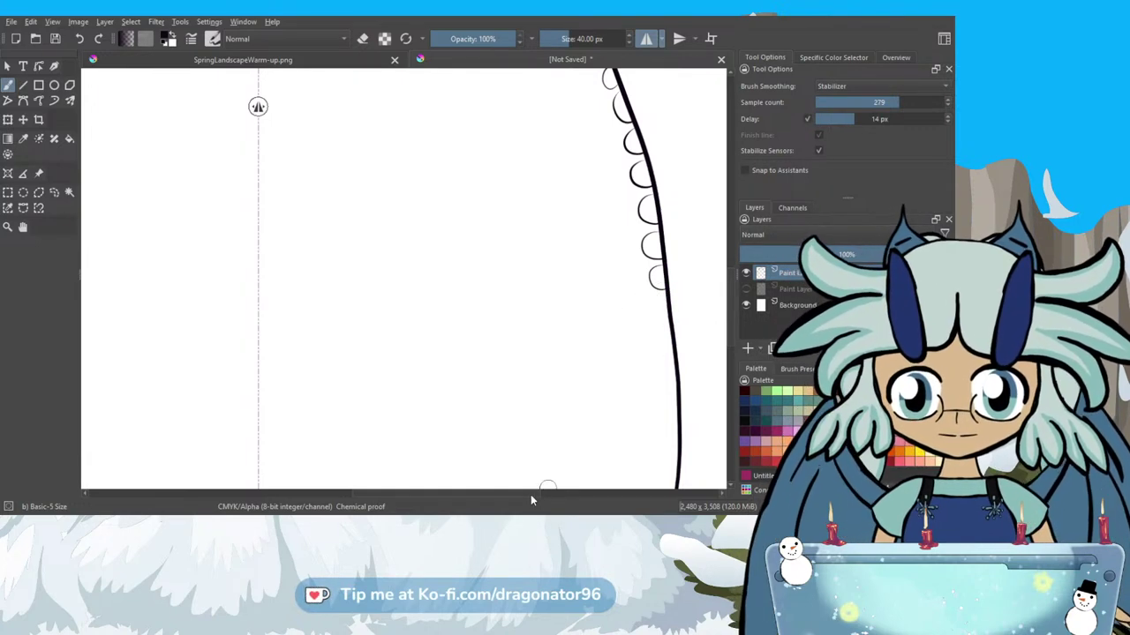
Add three more scallops along the inside of the nearly vertical side outline, just above its widest point.
scroll(533, 495, right, 1)
scroll(534, 495, right, 2)
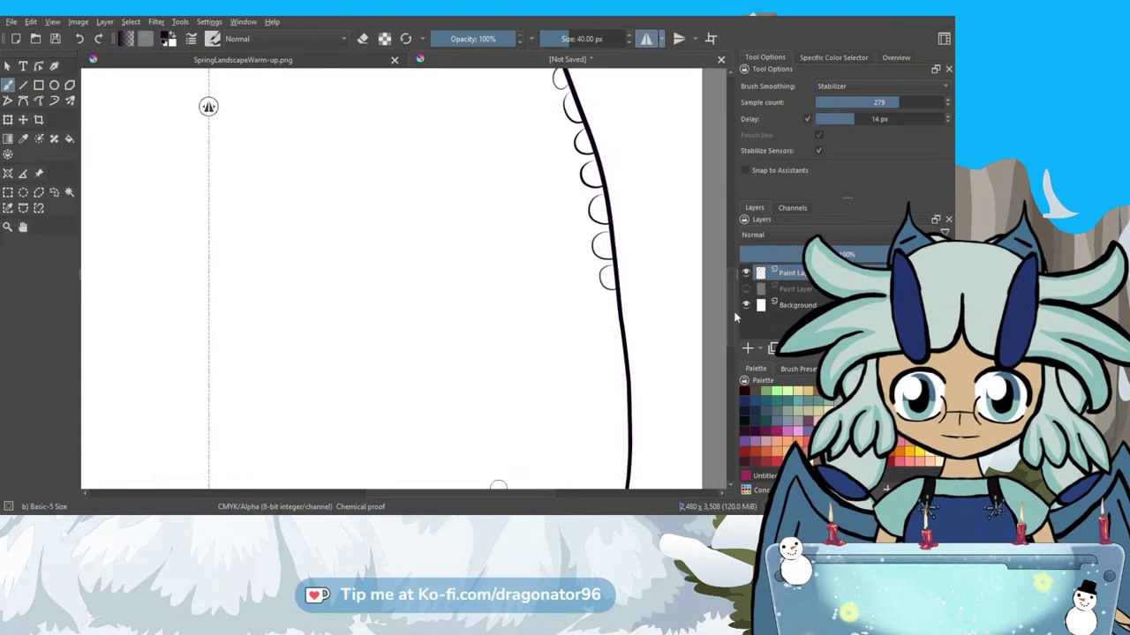
scroll(730, 322, down, 5)
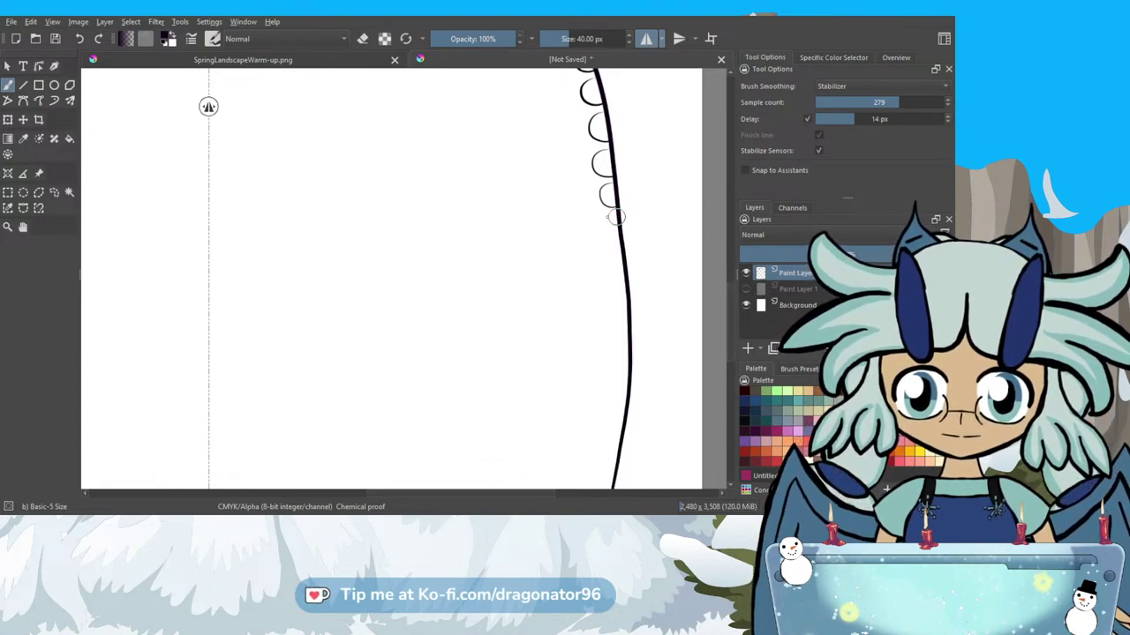
drag(609, 219, 615, 237)
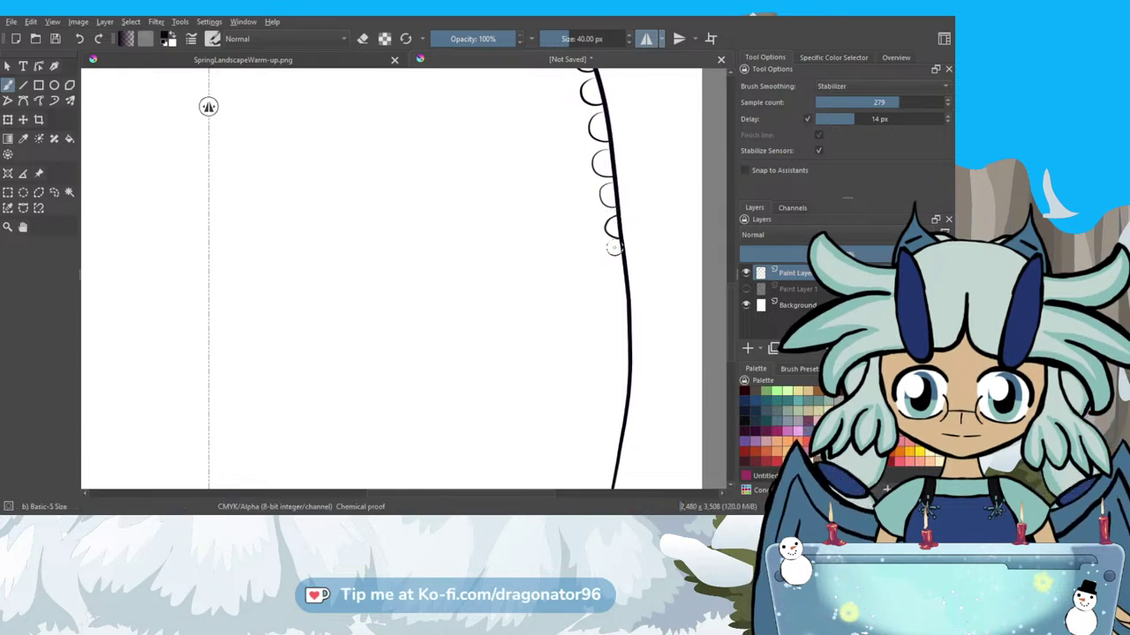
mouse_move(615, 246)
mouse_down()
mouse_move(605, 244)
mouse_move(611, 269)
mouse_move(628, 270)
mouse_move(608, 291)
mouse_move(625, 300)
mouse_up()
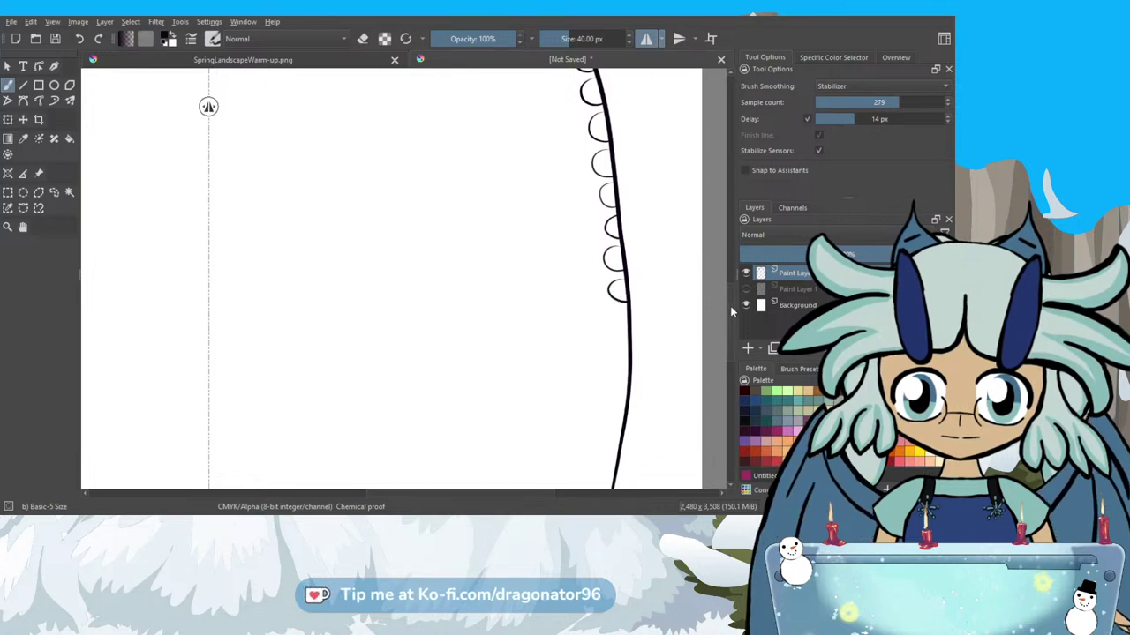
Finish the side's scallop trim from the widest point down to the pointed lower corner.
drag(733, 317, 734, 333)
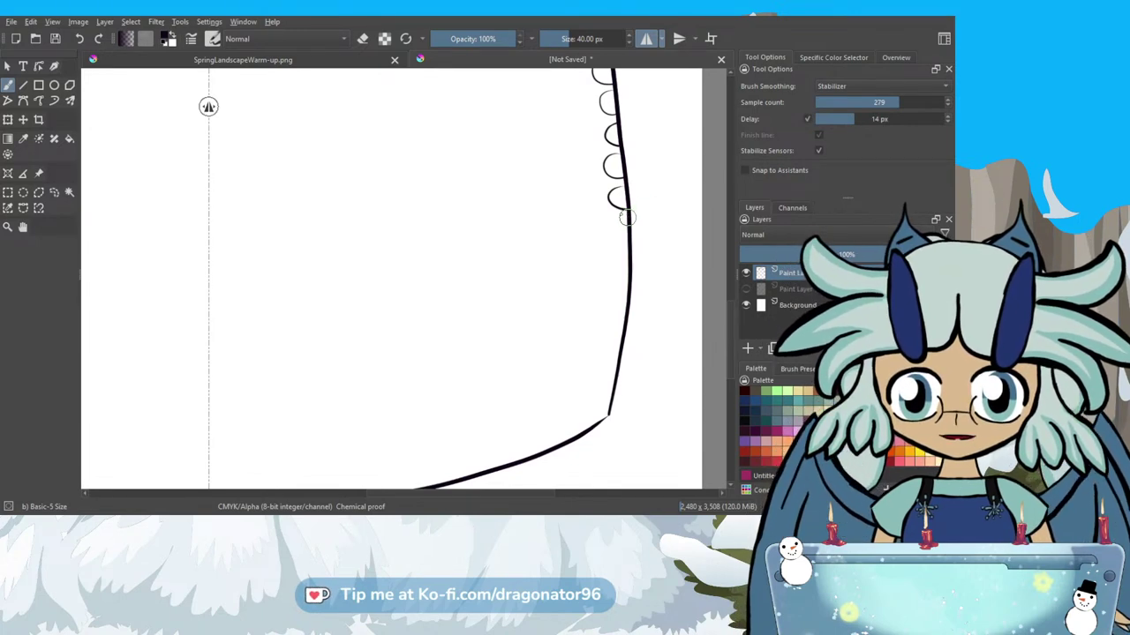
mouse_move(622, 216)
mouse_down()
mouse_move(609, 232)
mouse_move(631, 244)
mouse_move(628, 254)
mouse_move(612, 247)
mouse_move(608, 269)
mouse_move(632, 287)
mouse_up()
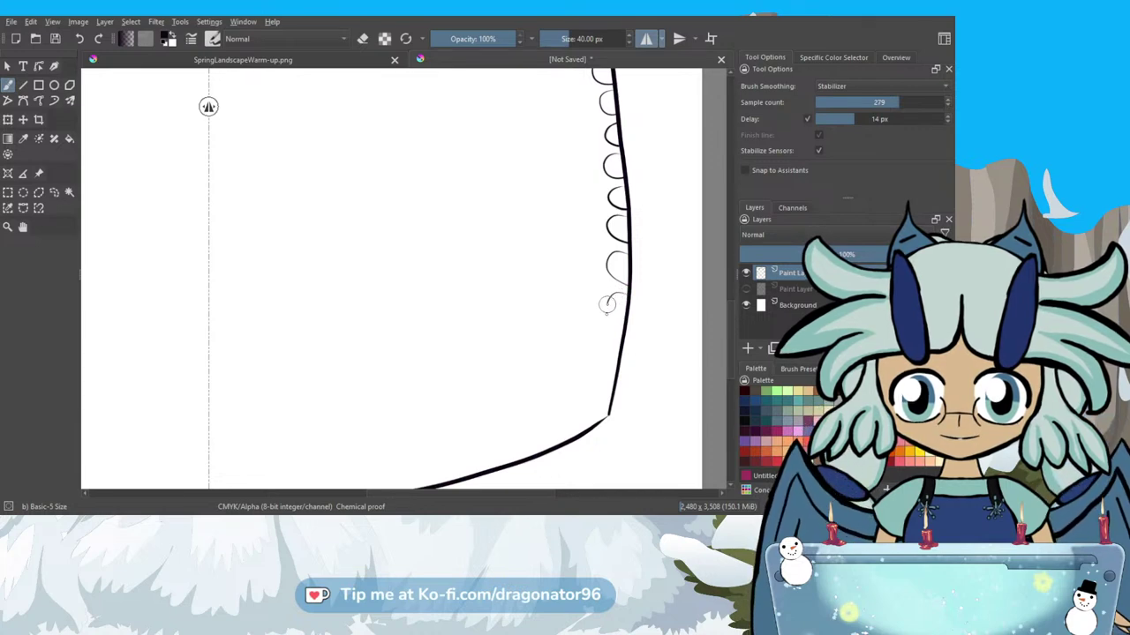
drag(607, 309, 623, 326)
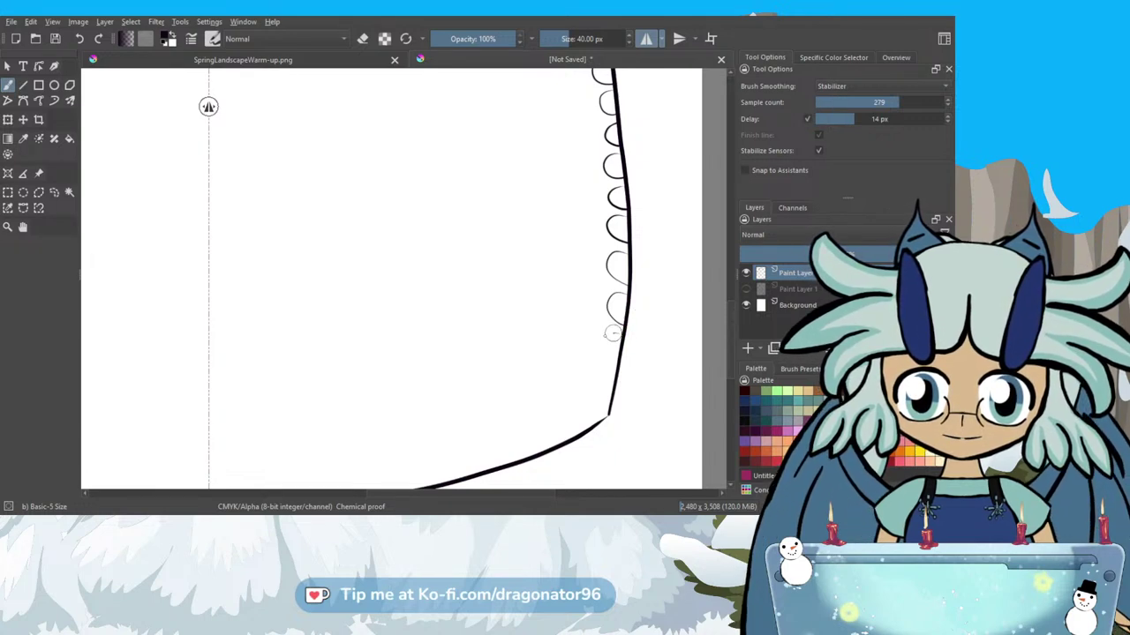
mouse_move(606, 346)
mouse_down()
mouse_move(619, 364)
mouse_move(604, 374)
mouse_move(610, 399)
mouse_up()
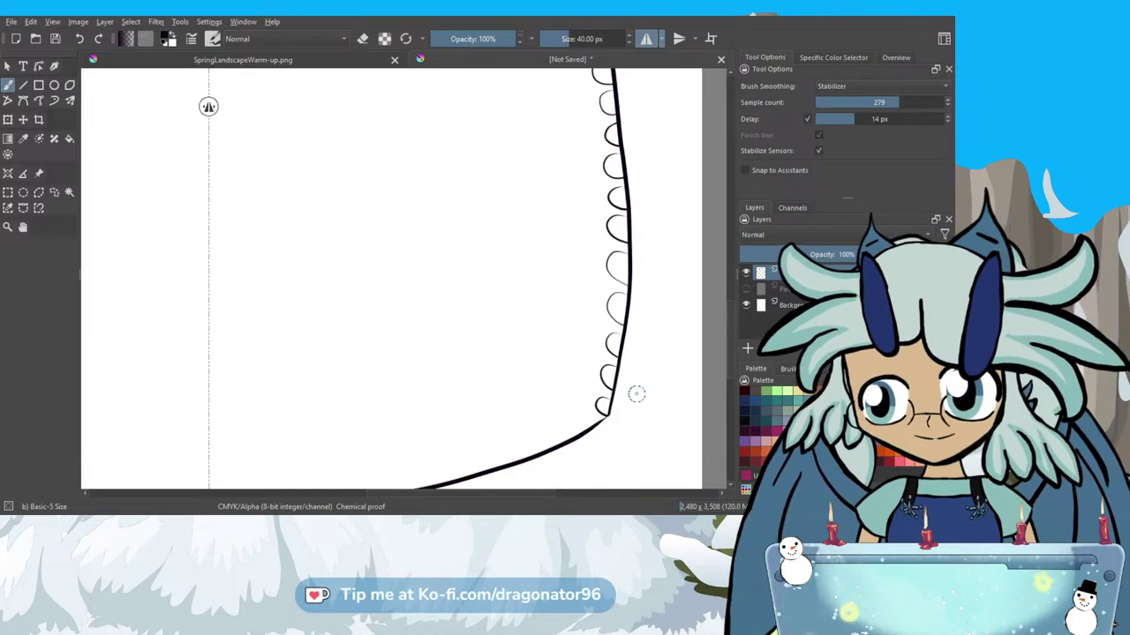
Start the bottom edge's trim at the lower corner with upright scallops and smaller overlapping arcs between them, redoing one misdrawn stroke.
scroll(727, 346, down, 3)
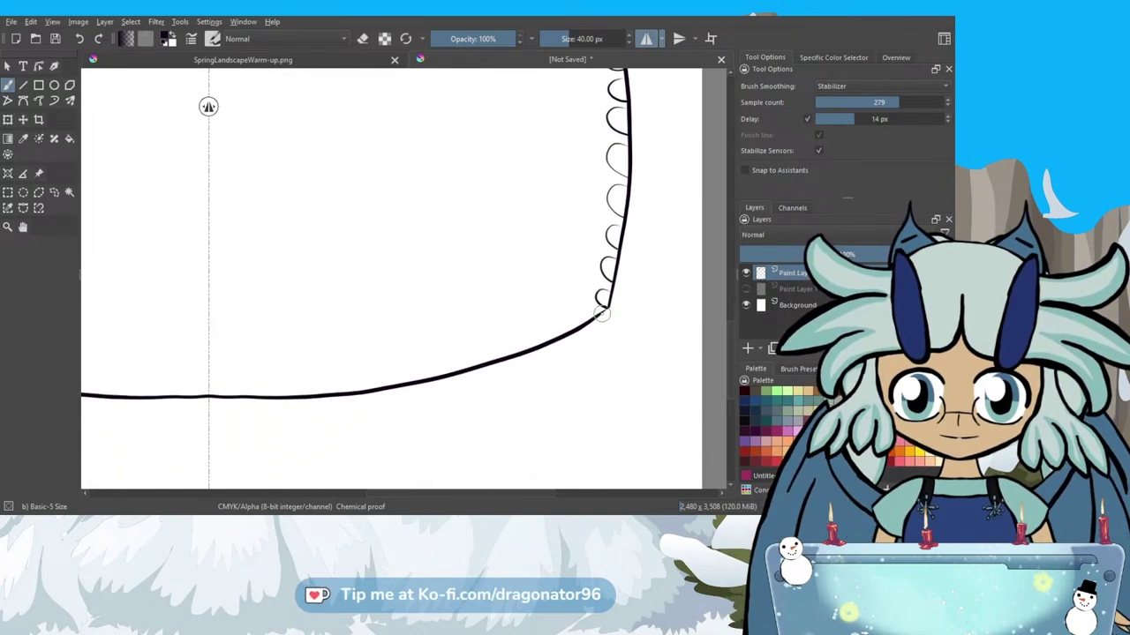
mouse_move(601, 311)
mouse_down()
mouse_move(583, 299)
mouse_move(573, 307)
mouse_move(583, 323)
mouse_move(606, 256)
mouse_up()
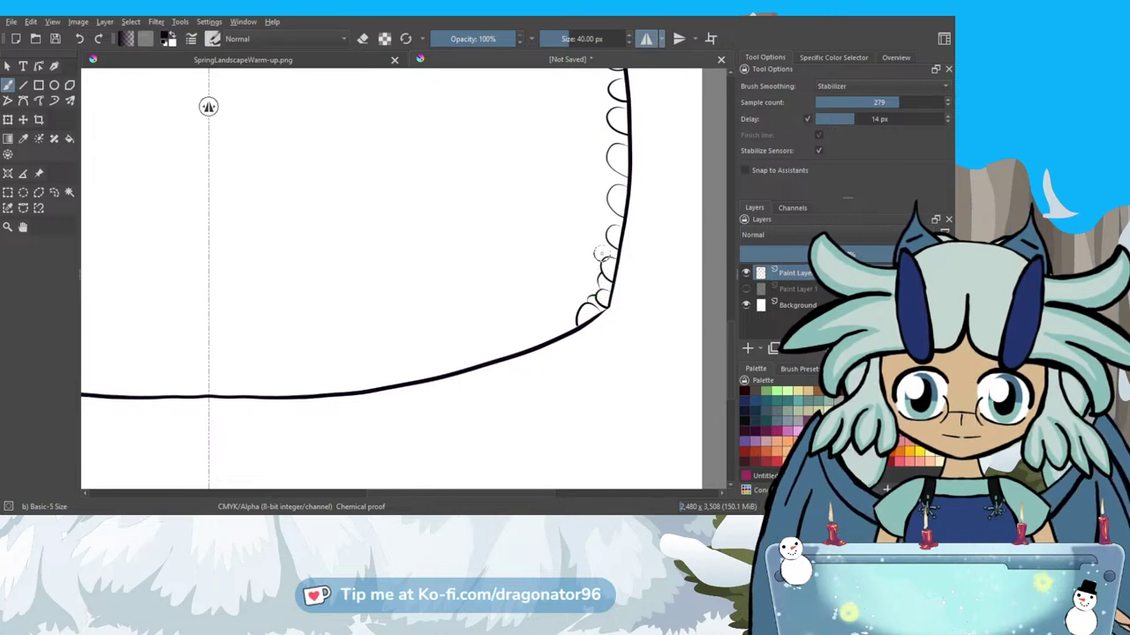
mouse_move(572, 328)
mouse_down()
mouse_move(549, 314)
mouse_move(543, 345)
mouse_move(552, 328)
mouse_up()
key(ctrl+z)
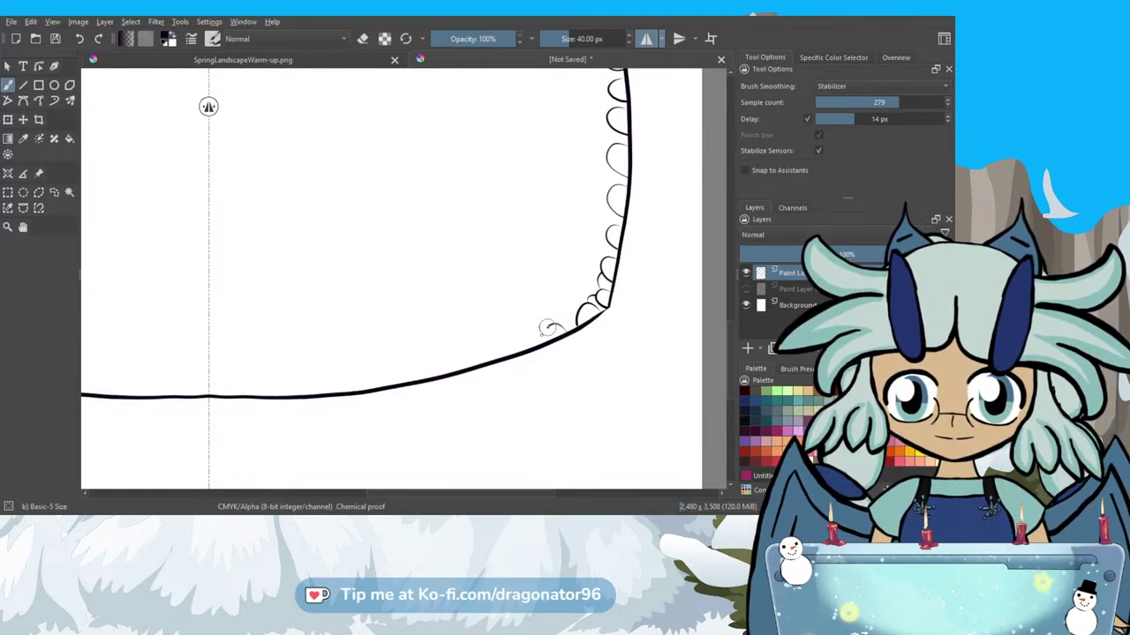
drag(544, 342, 558, 324)
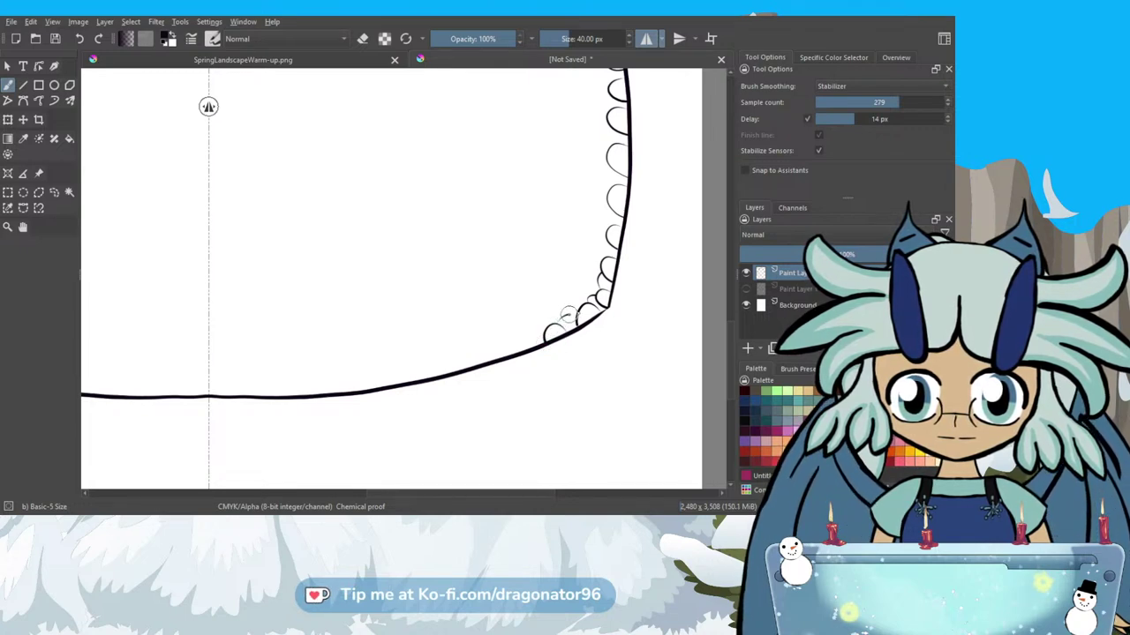
drag(572, 315, 574, 293)
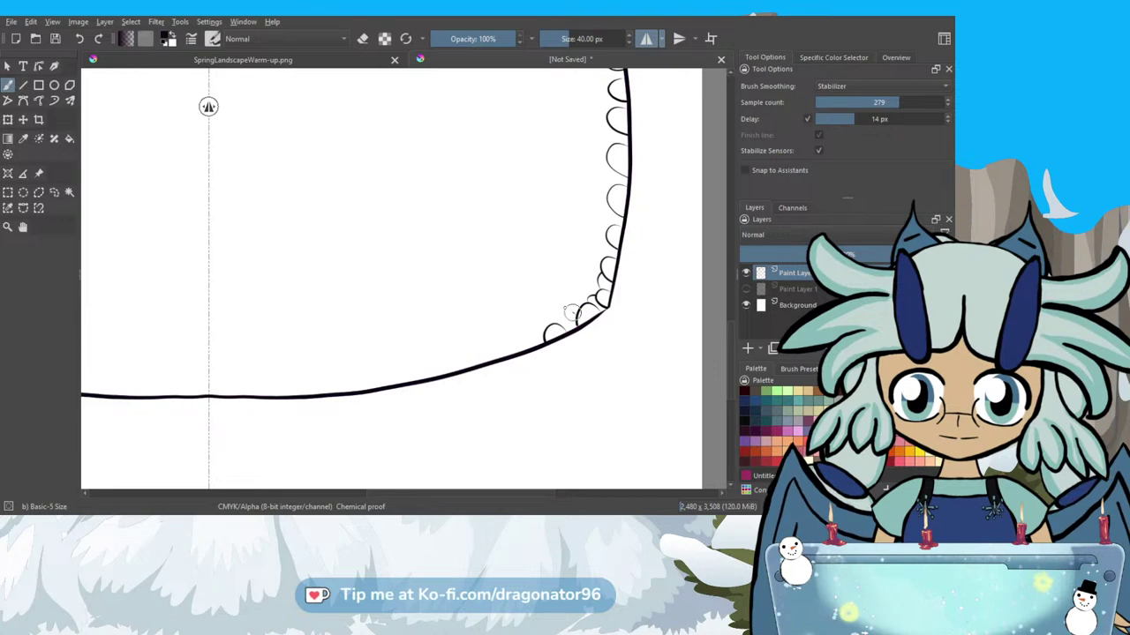
drag(559, 316, 546, 330)
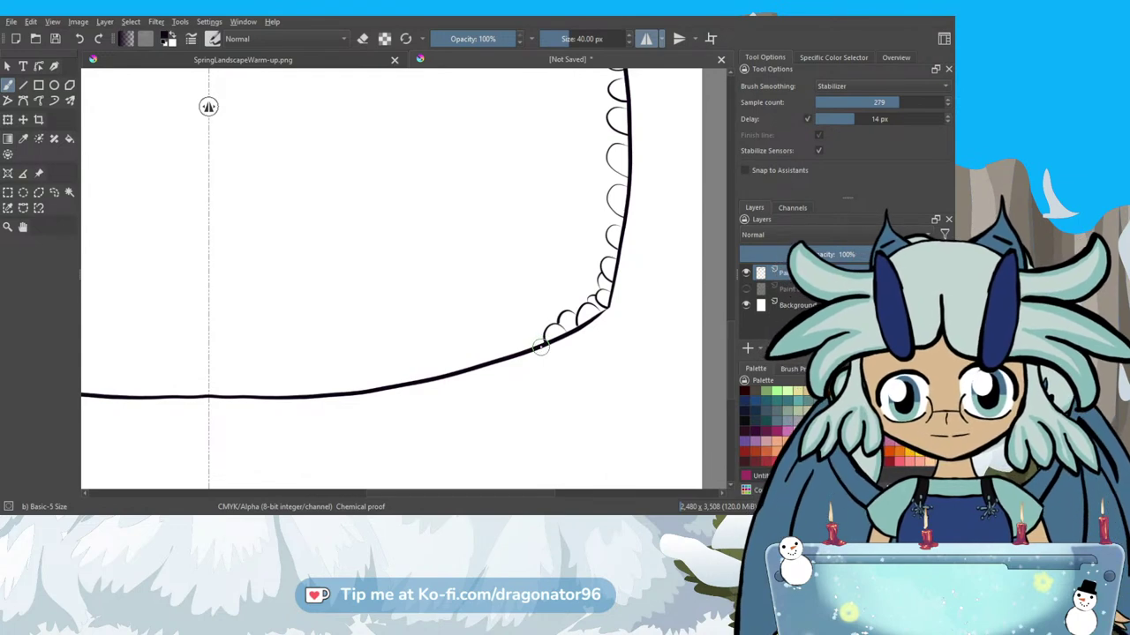
Extend the bottom edge's trim from the corner toward the middle with four more upright scallops and small overlapping arcs between them.
mouse_move(540, 346)
mouse_down()
mouse_move(510, 333)
mouse_move(503, 351)
mouse_up()
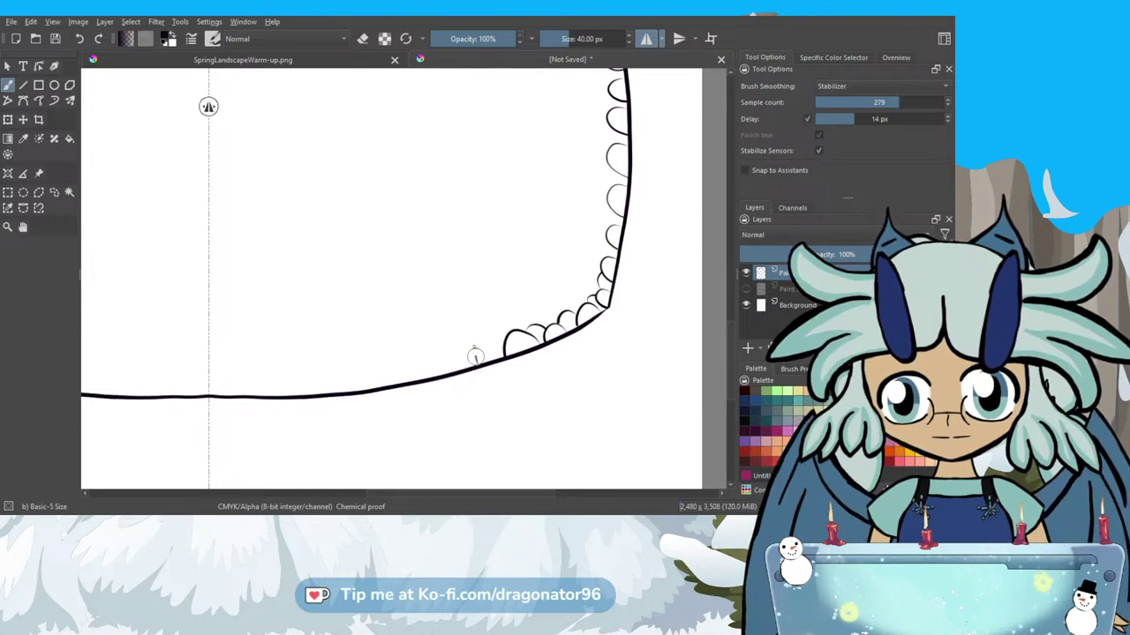
mouse_move(475, 355)
mouse_down()
mouse_move(485, 333)
mouse_move(499, 354)
mouse_up()
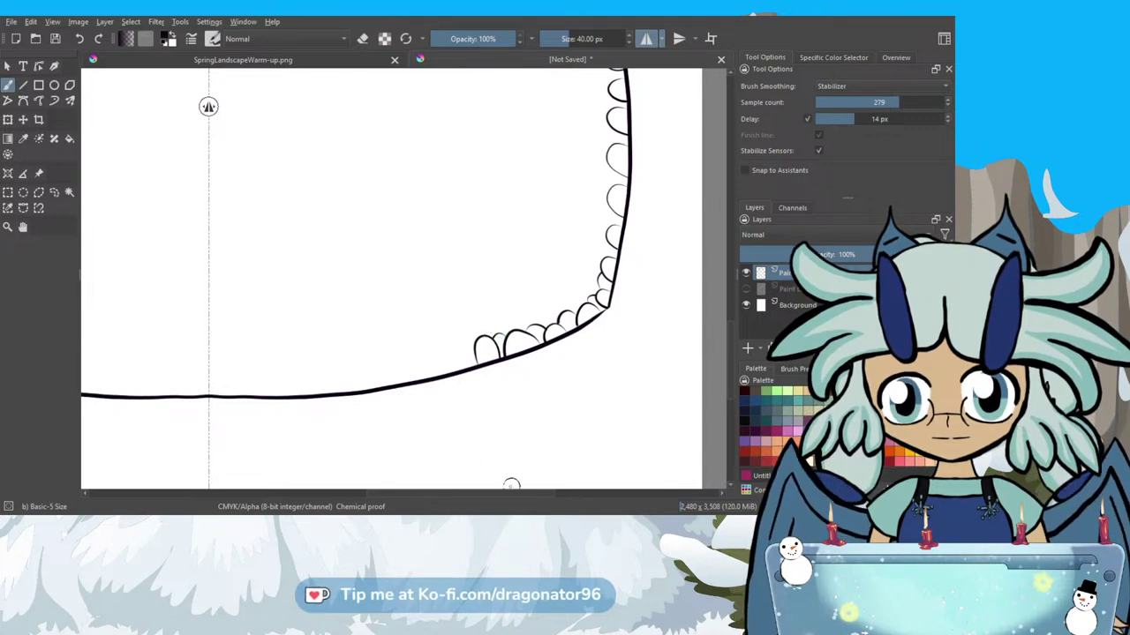
drag(501, 499, 485, 500)
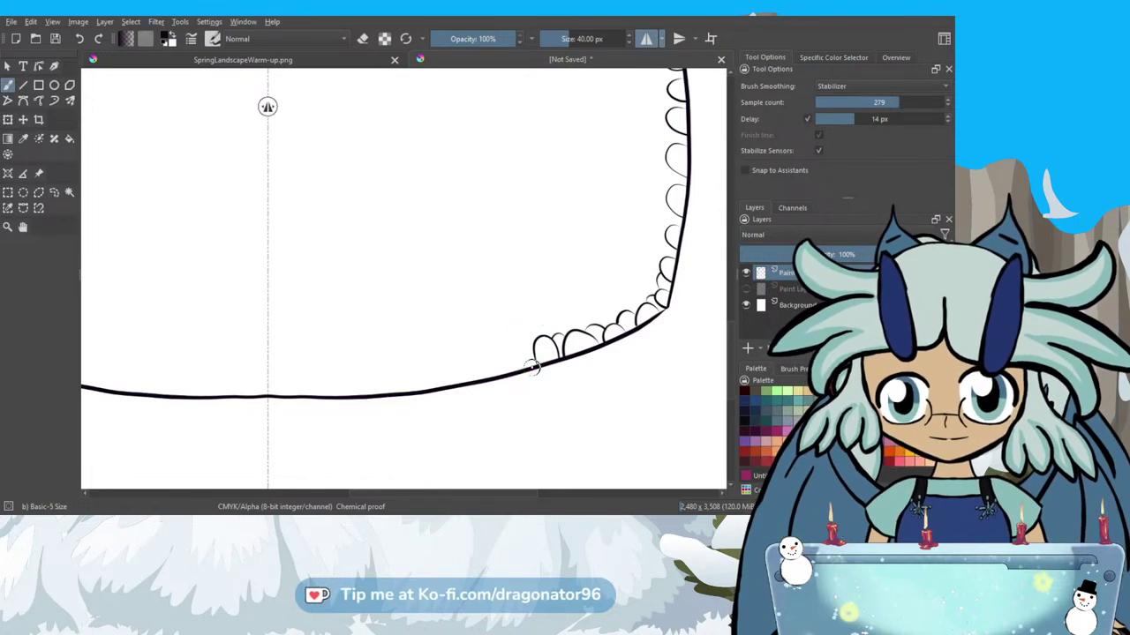
mouse_move(527, 357)
mouse_down()
mouse_move(508, 348)
mouse_move(505, 374)
mouse_up()
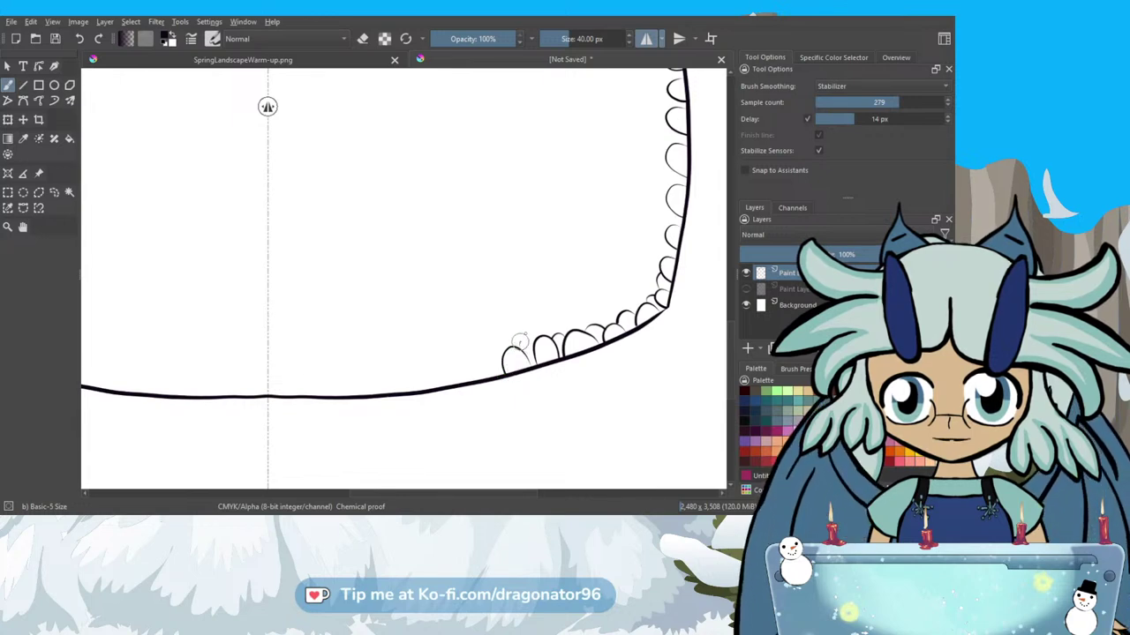
drag(526, 333, 534, 344)
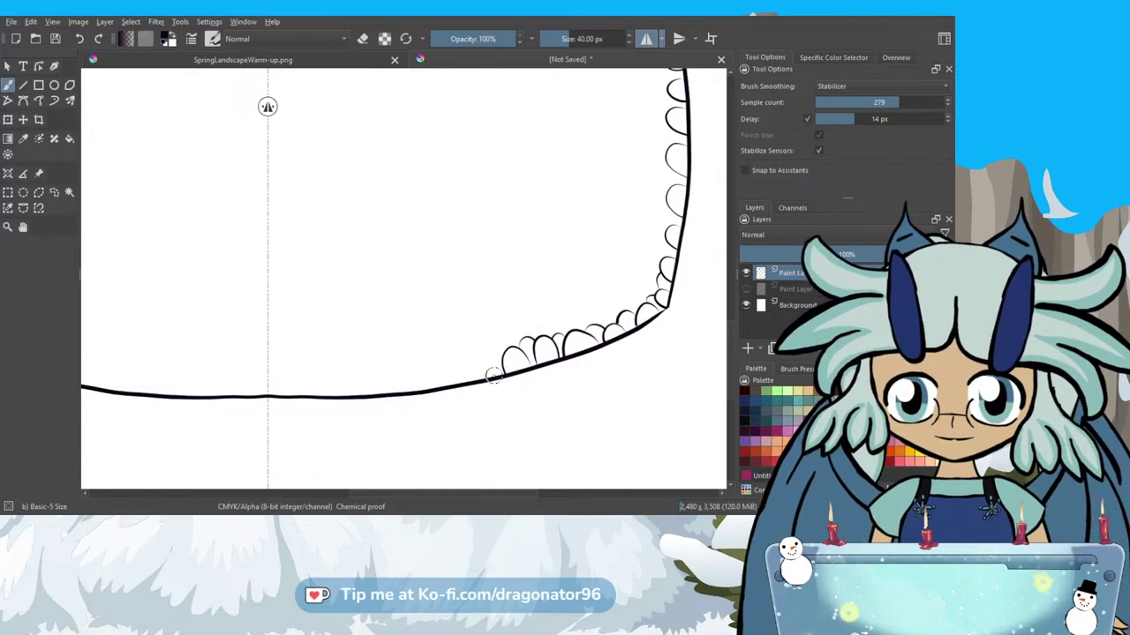
mouse_move(497, 378)
mouse_down()
mouse_move(478, 352)
mouse_move(473, 381)
mouse_up()
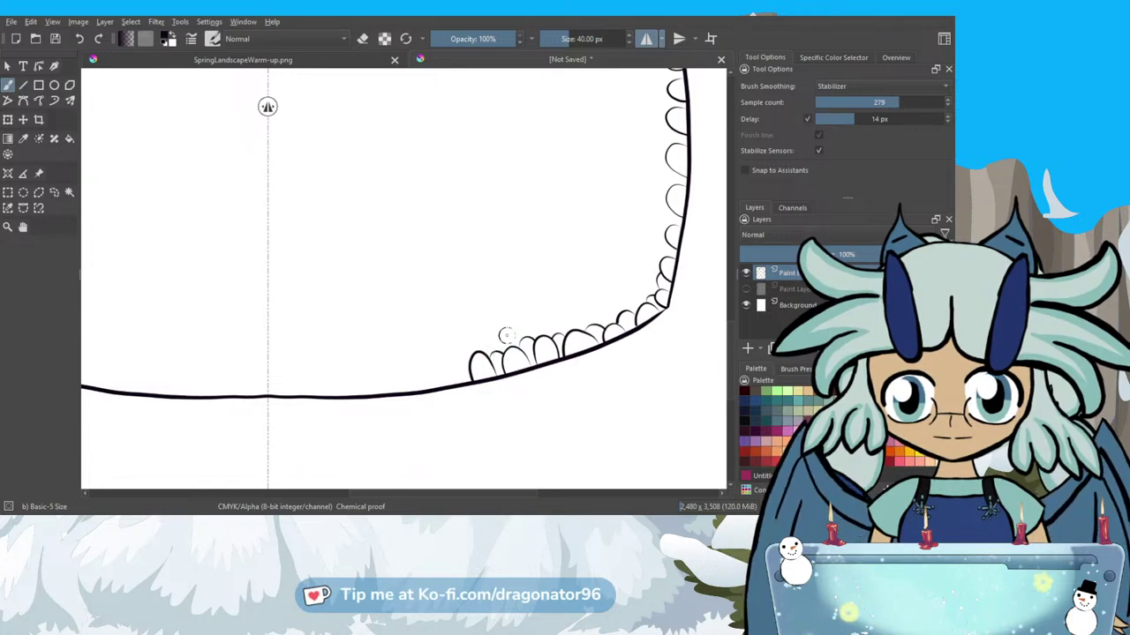
Draw the remaining upright scallops side by side along the flatter part of the bottom edge up to the mirror line.
mouse_move(463, 386)
mouse_down()
mouse_move(445, 356)
mouse_move(436, 385)
mouse_up()
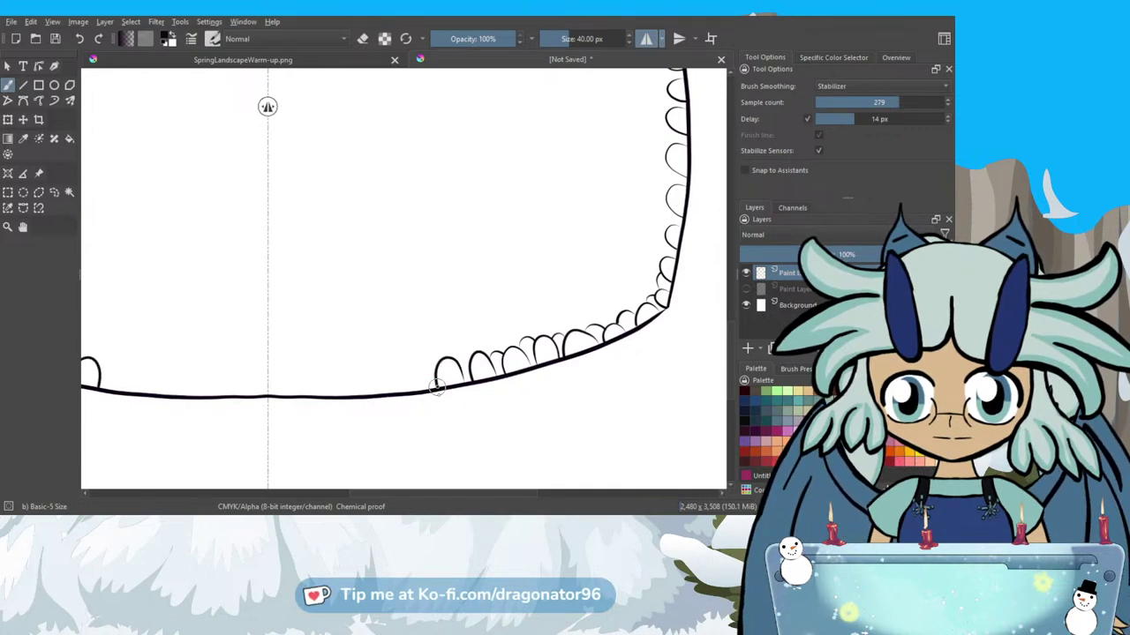
mouse_move(428, 387)
mouse_down()
mouse_move(413, 362)
mouse_move(406, 398)
mouse_move(382, 367)
mouse_move(375, 394)
mouse_up()
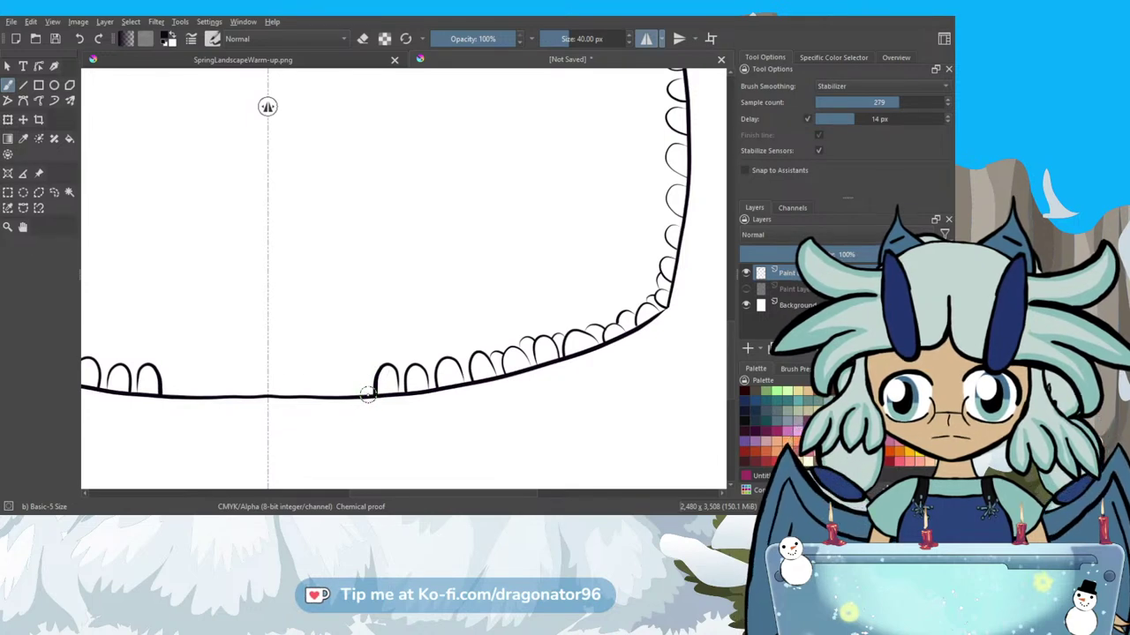
mouse_move(362, 388)
mouse_down()
mouse_move(345, 370)
mouse_move(334, 392)
mouse_up()
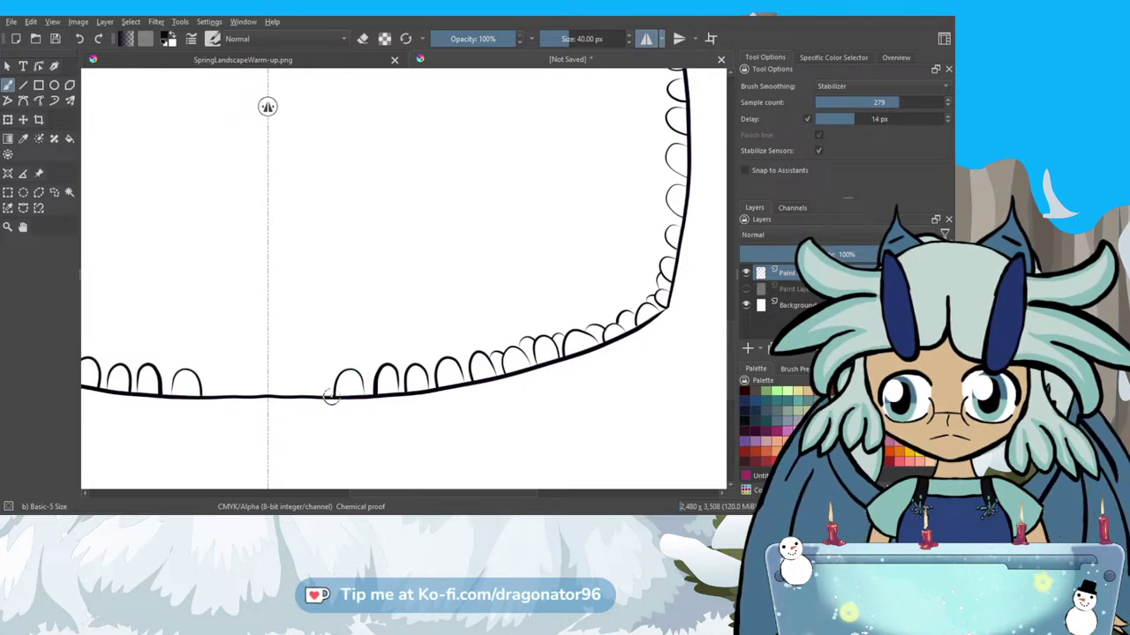
mouse_move(325, 396)
mouse_down()
mouse_move(318, 369)
mouse_move(302, 392)
mouse_up()
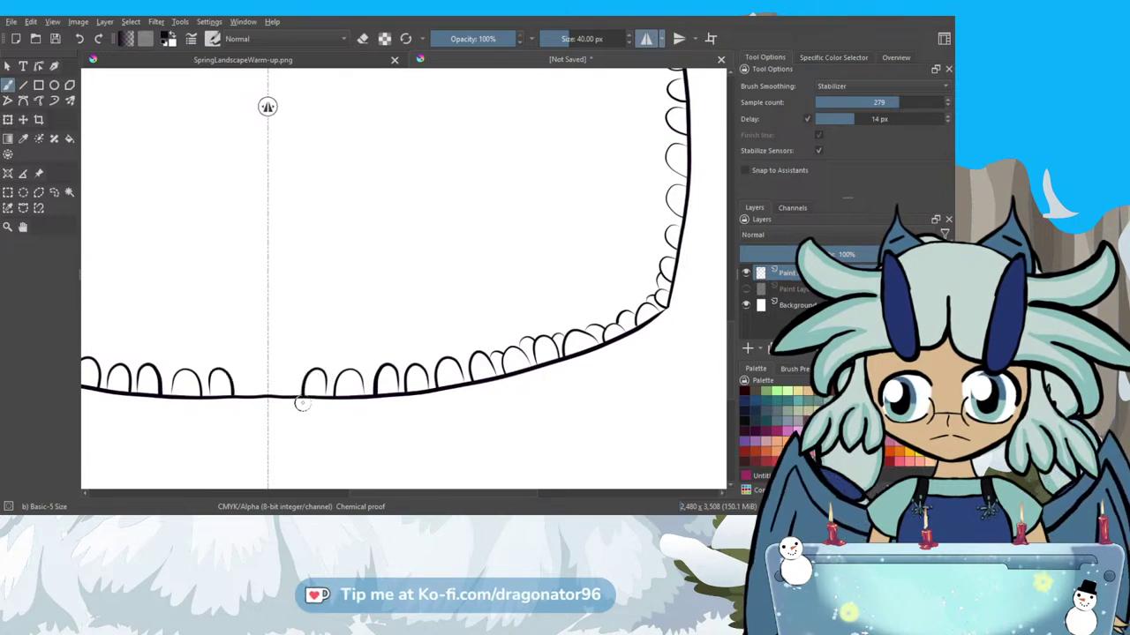
mouse_move(294, 393)
mouse_down()
mouse_move(288, 368)
mouse_move(275, 396)
mouse_up()
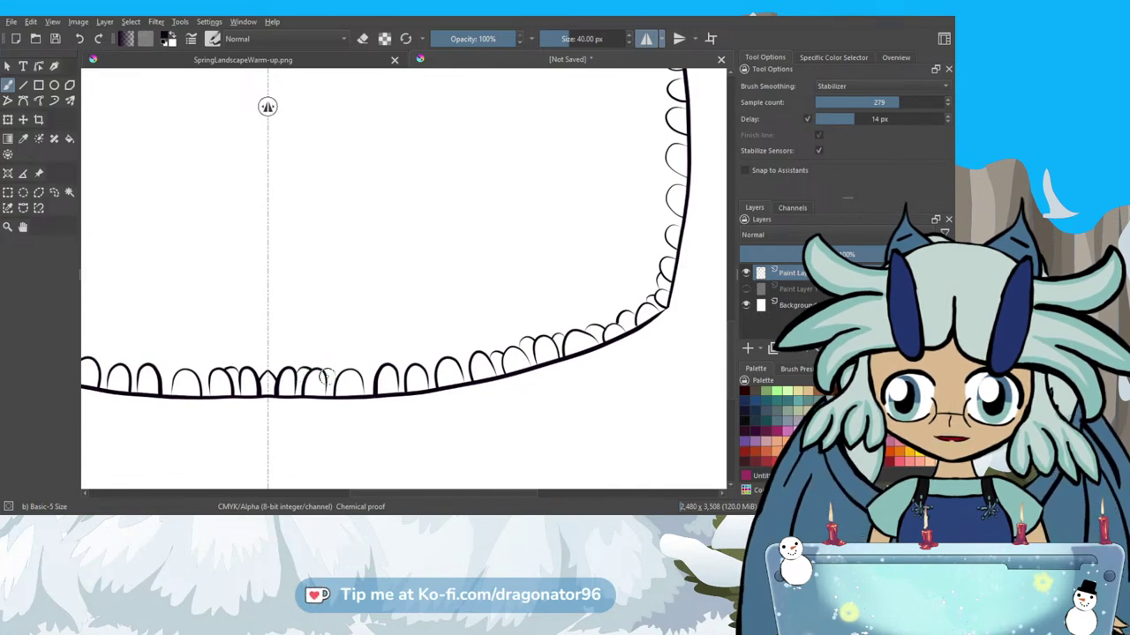
Add small overlapping arcs behind the bottom scallops, working from the mirror line outward to the part that already has them.
drag(326, 380, 348, 371)
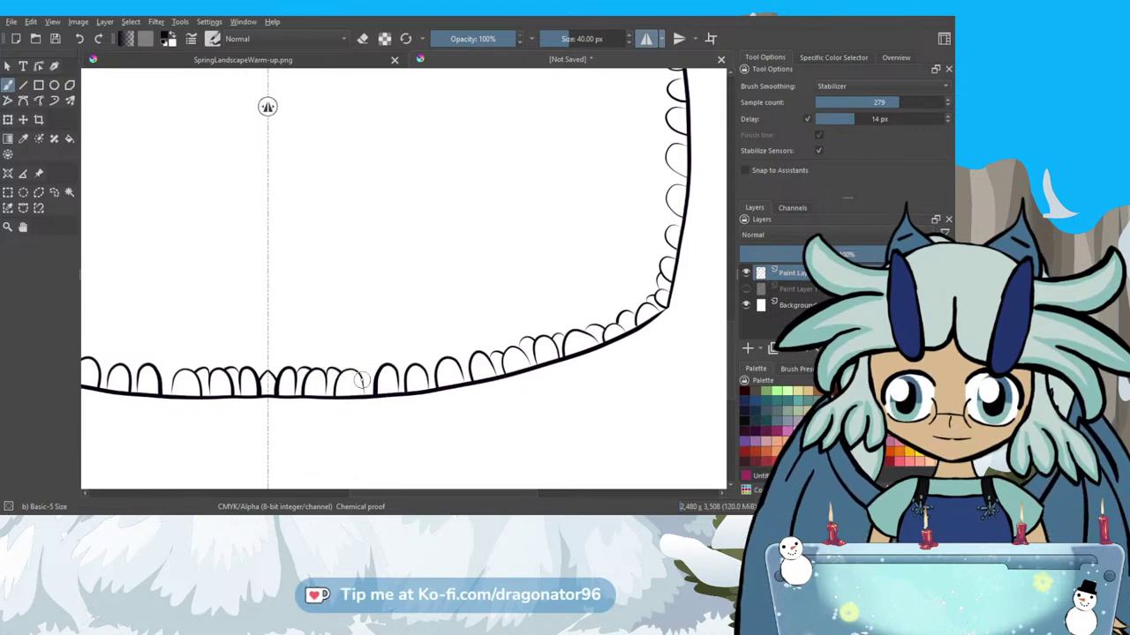
mouse_move(367, 365)
mouse_down()
mouse_move(388, 362)
mouse_move(403, 377)
mouse_move(403, 364)
mouse_up()
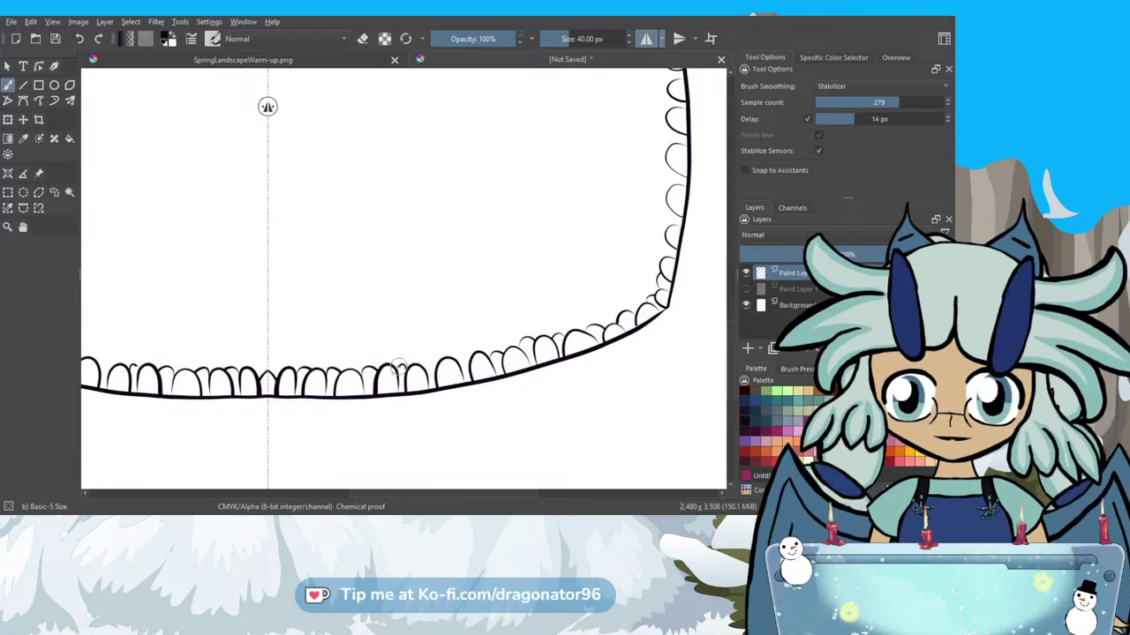
drag(397, 370, 422, 369)
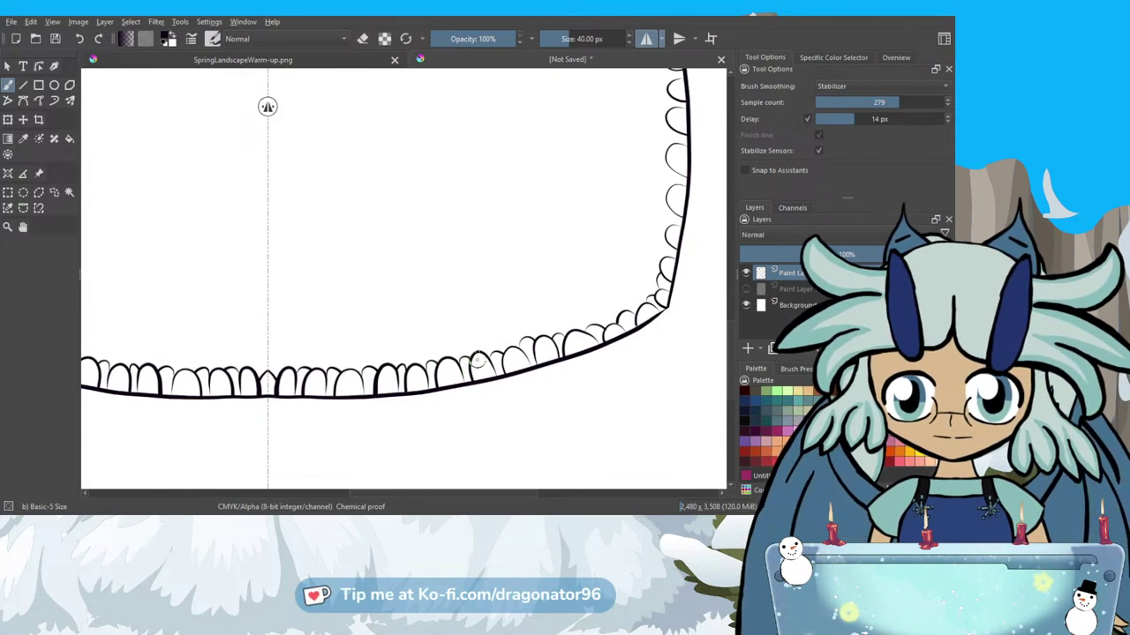
Add a second row of small arcs between the side scallops, from the lower corner up past the bend onto the slope.
drag(366, 494, 391, 497)
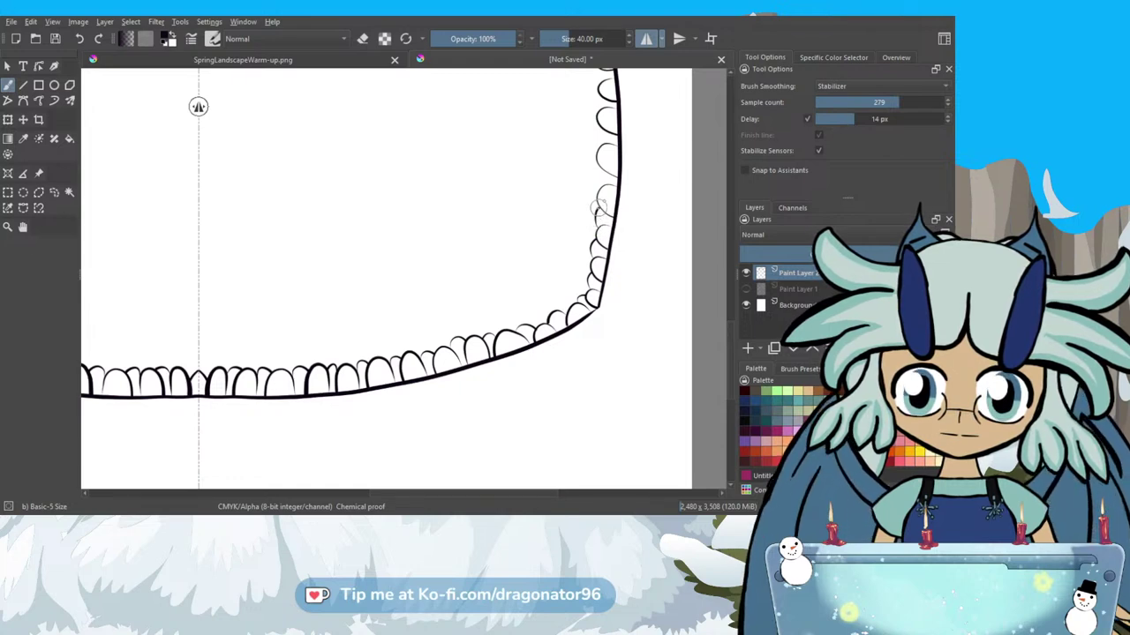
drag(730, 353, 729, 301)
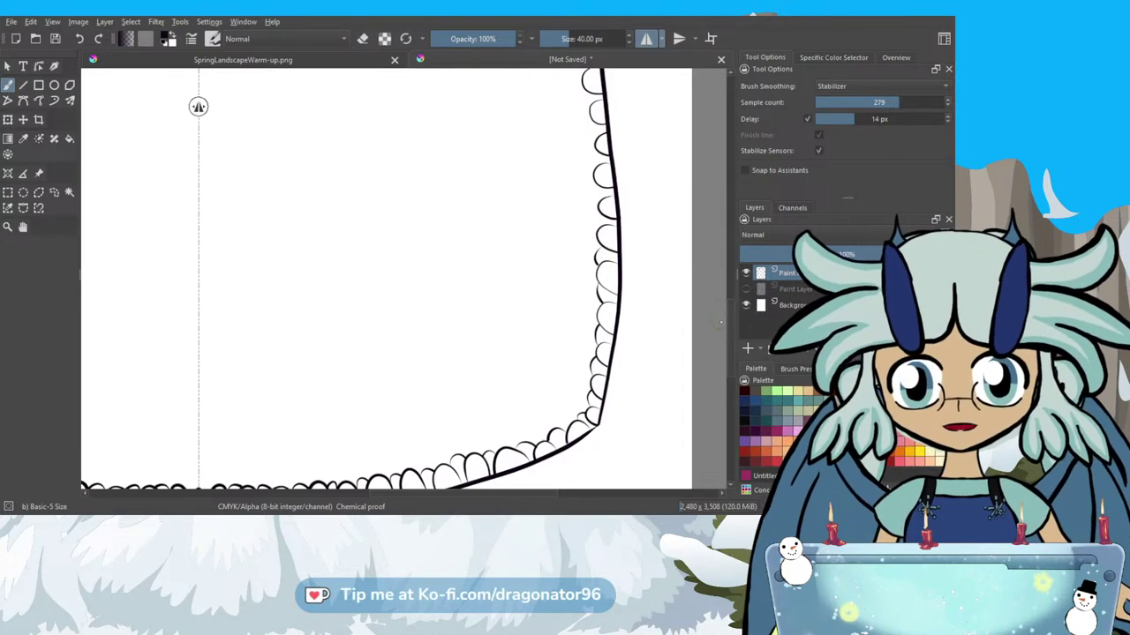
scroll(609, 309, up, 3)
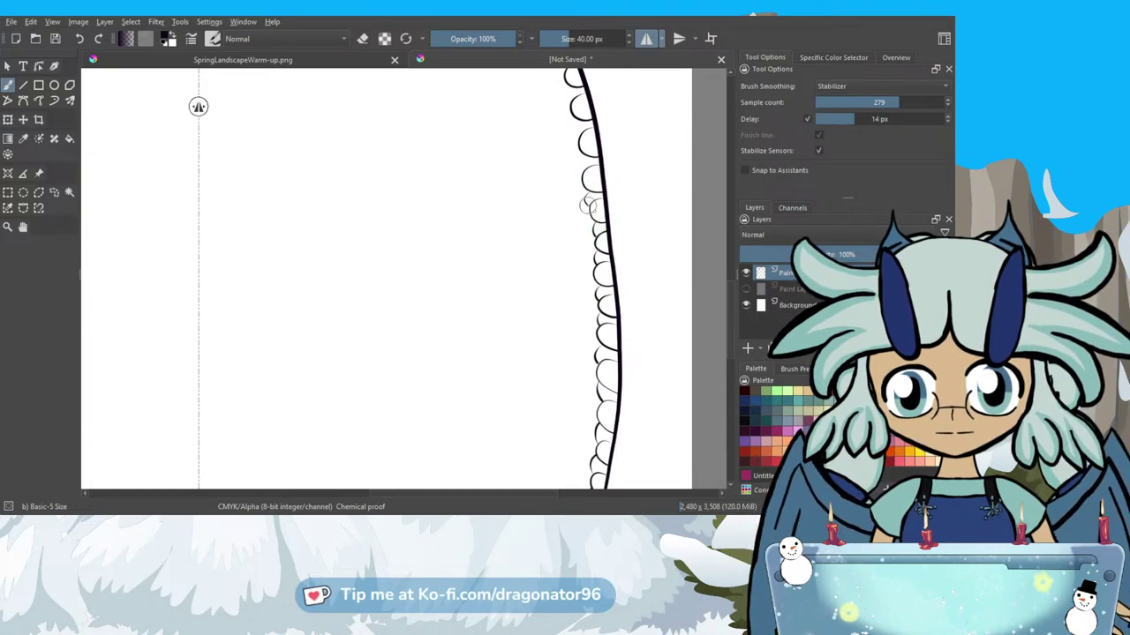
drag(730, 307, 731, 282)
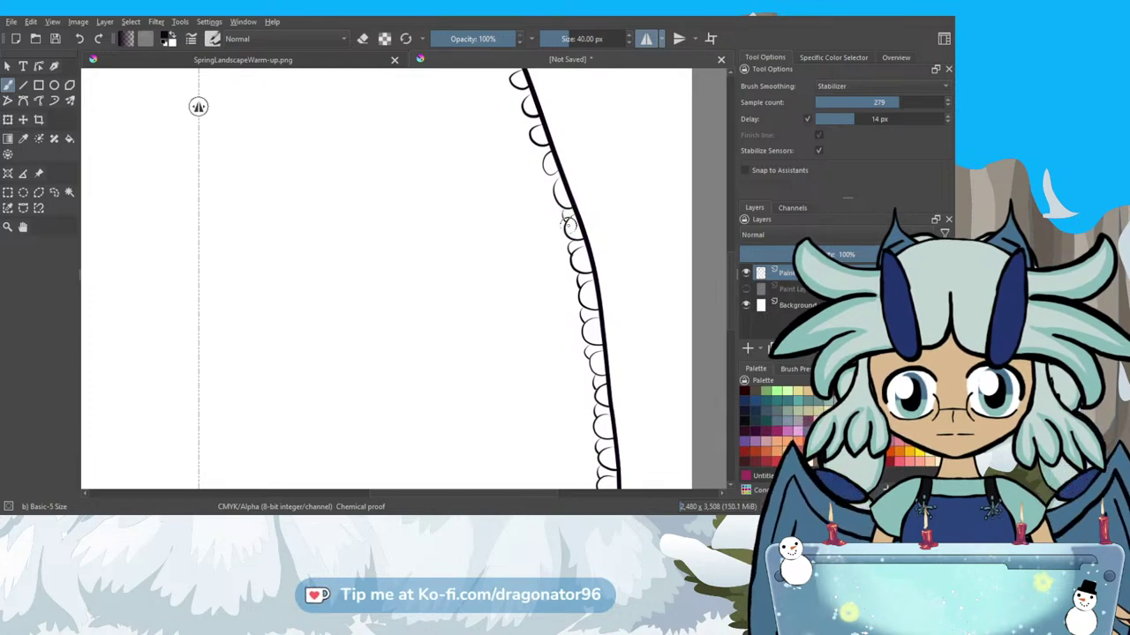
drag(729, 304, 722, 254)
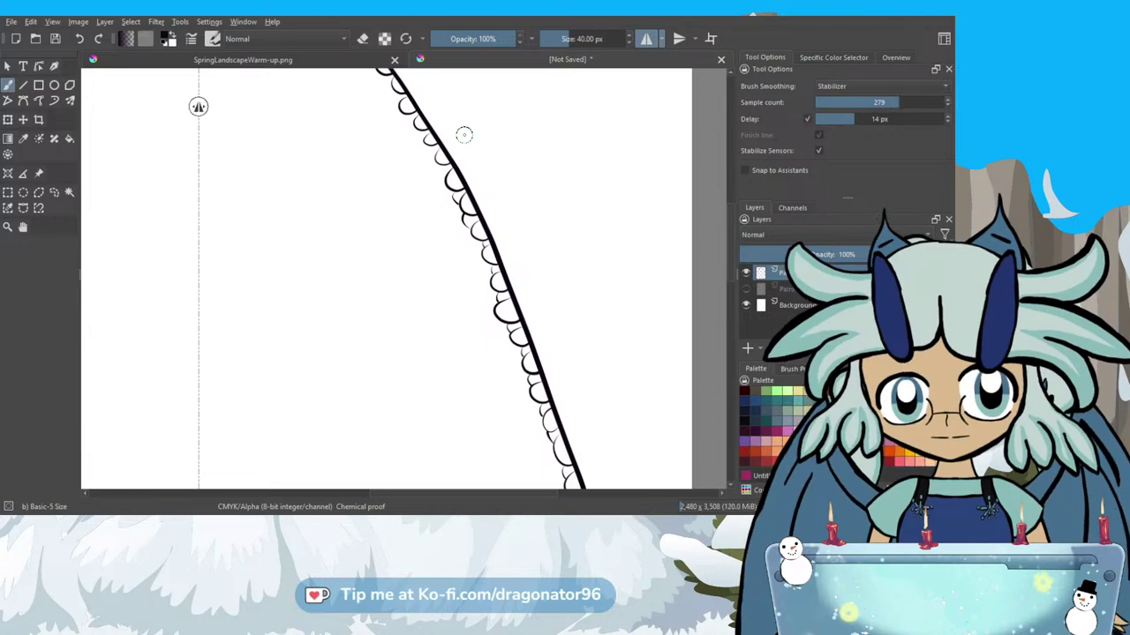
Continue the second row of small arcs along the upper slope with heavier strokes, undoing one stroke.
drag(736, 282, 734, 246)
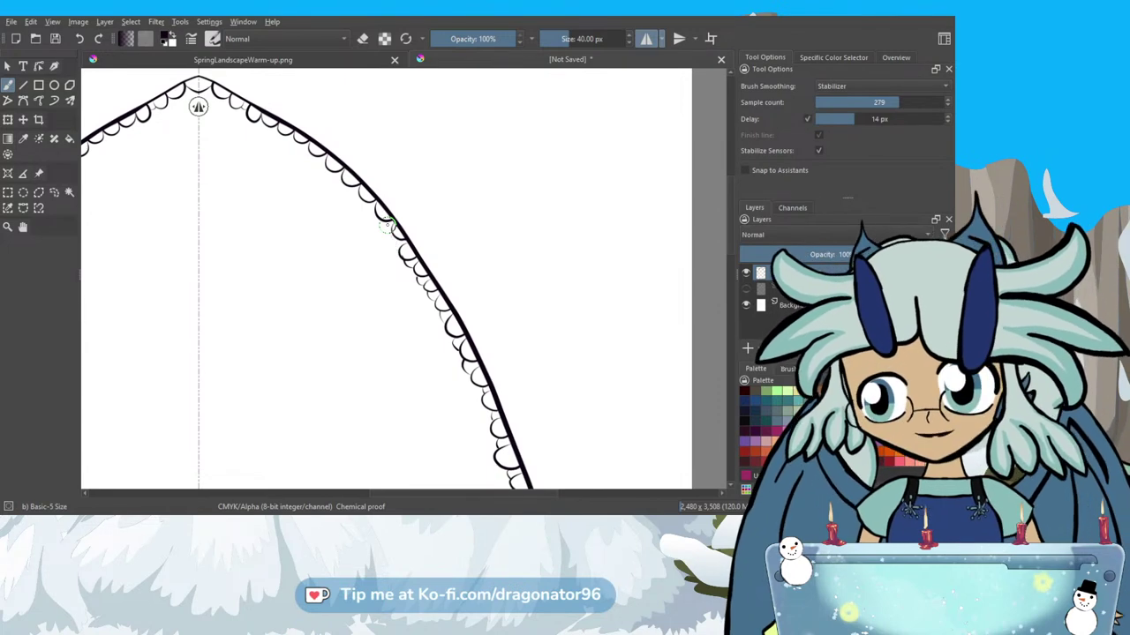
scroll(411, 276, up, 3)
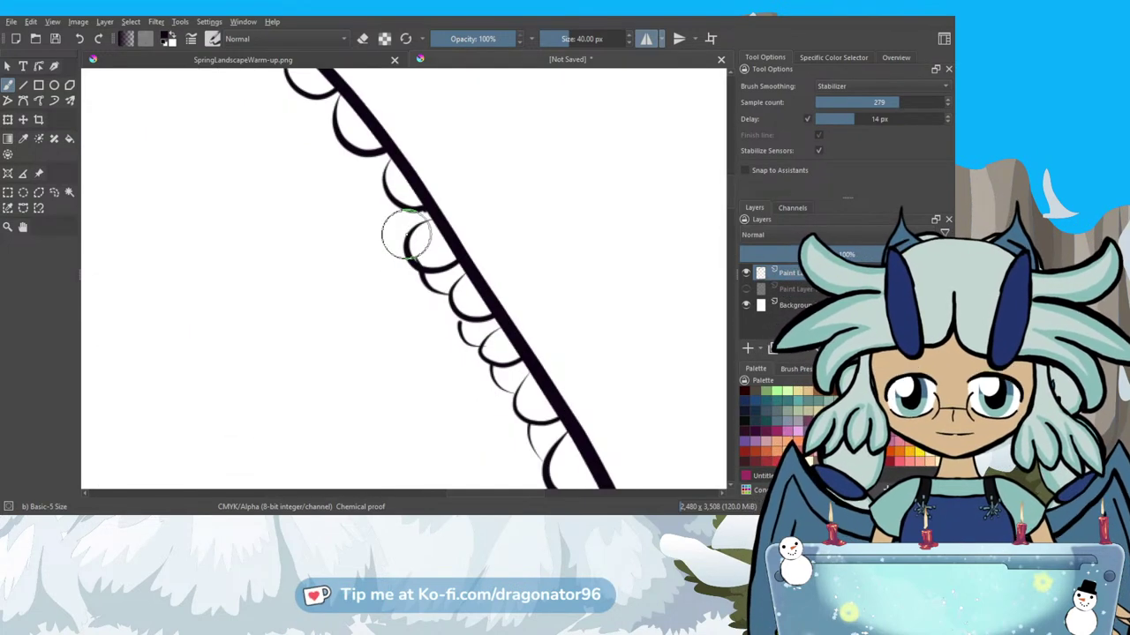
mouse_move(406, 234)
mouse_down()
mouse_move(454, 303)
mouse_move(424, 270)
mouse_move(429, 259)
mouse_up()
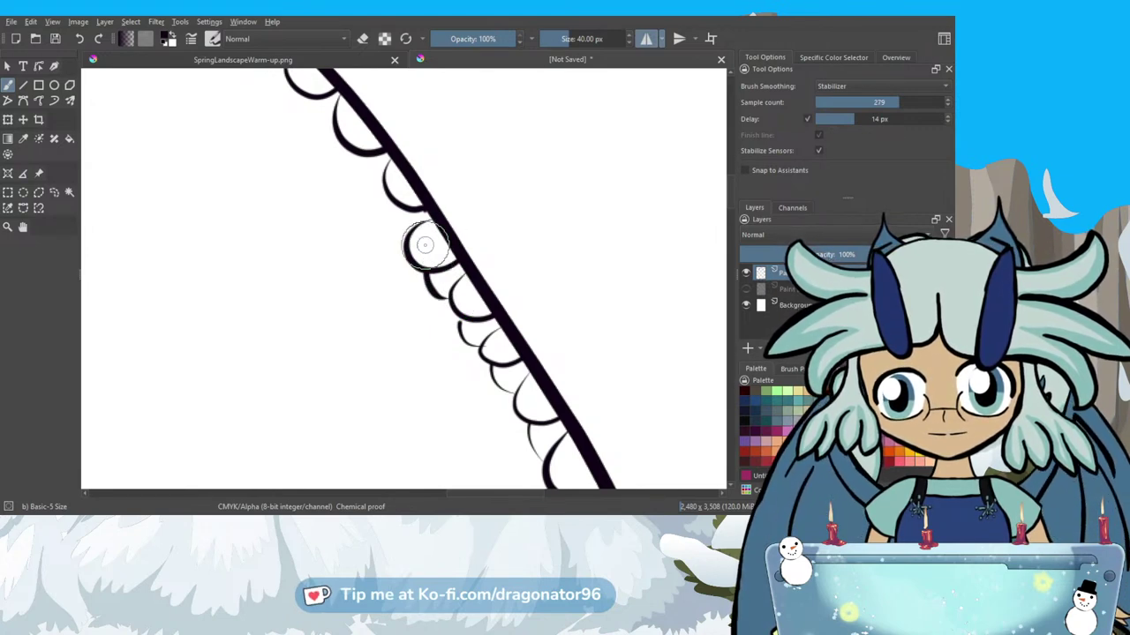
mouse_move(400, 222)
mouse_down()
mouse_move(397, 147)
mouse_move(385, 183)
mouse_move(323, 120)
mouse_move(333, 115)
mouse_move(311, 95)
mouse_up()
key(ctrl+z)
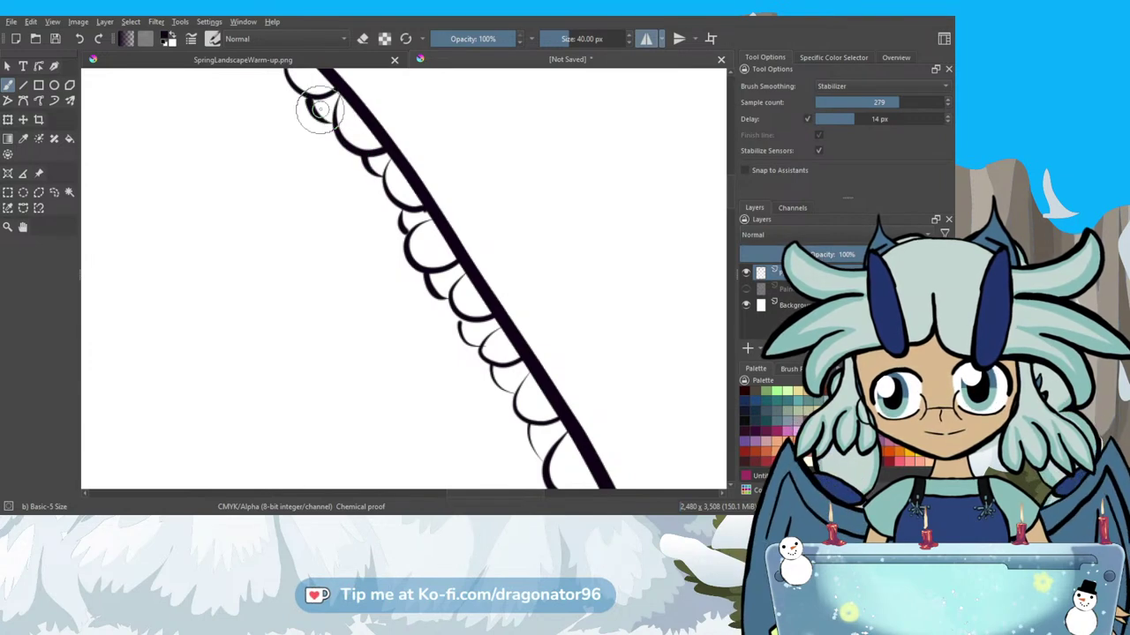
Carry the second row of small arcs along the upper curve of the outline toward the peak.
scroll(295, 115, down, 2)
scroll(296, 116, down, 1)
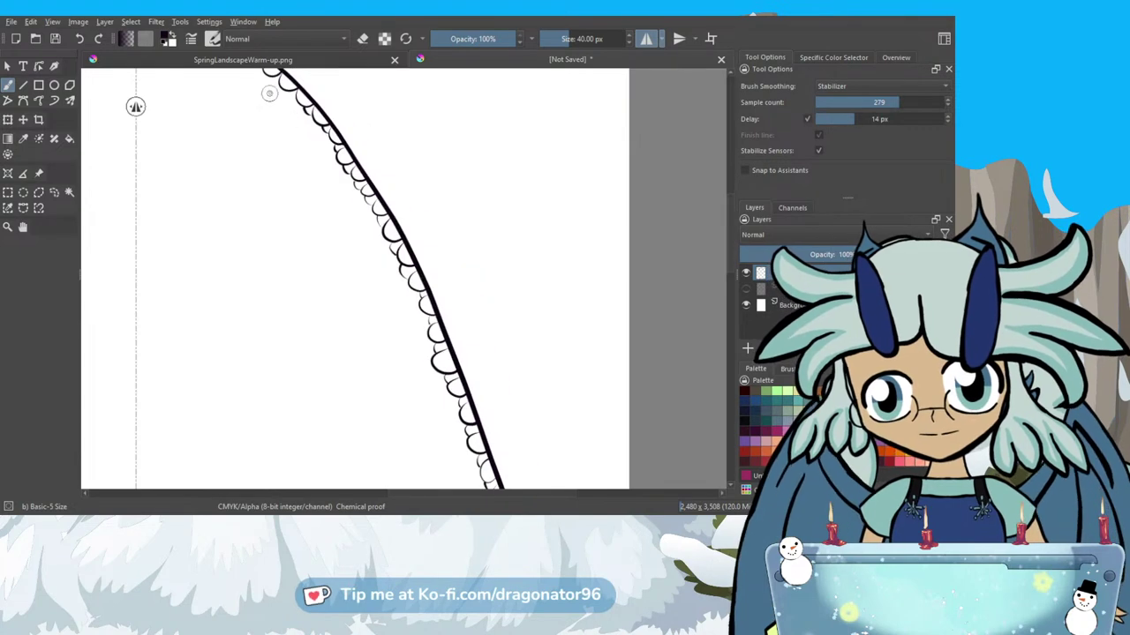
scroll(728, 248, up, 3)
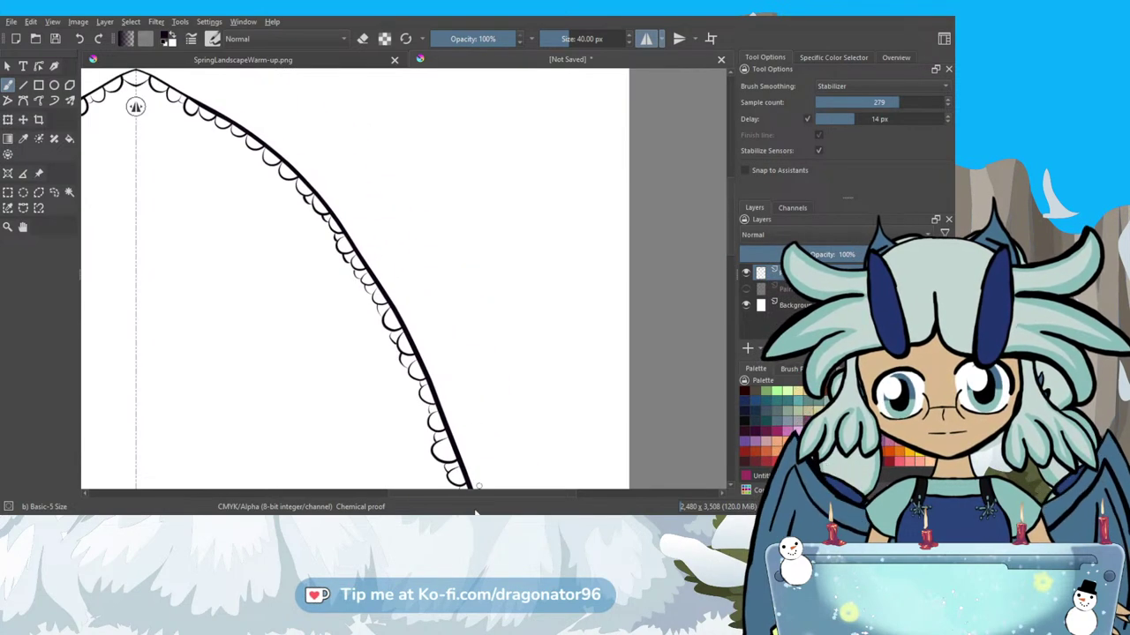
drag(521, 496, 490, 495)
scroll(479, 391, down, 2)
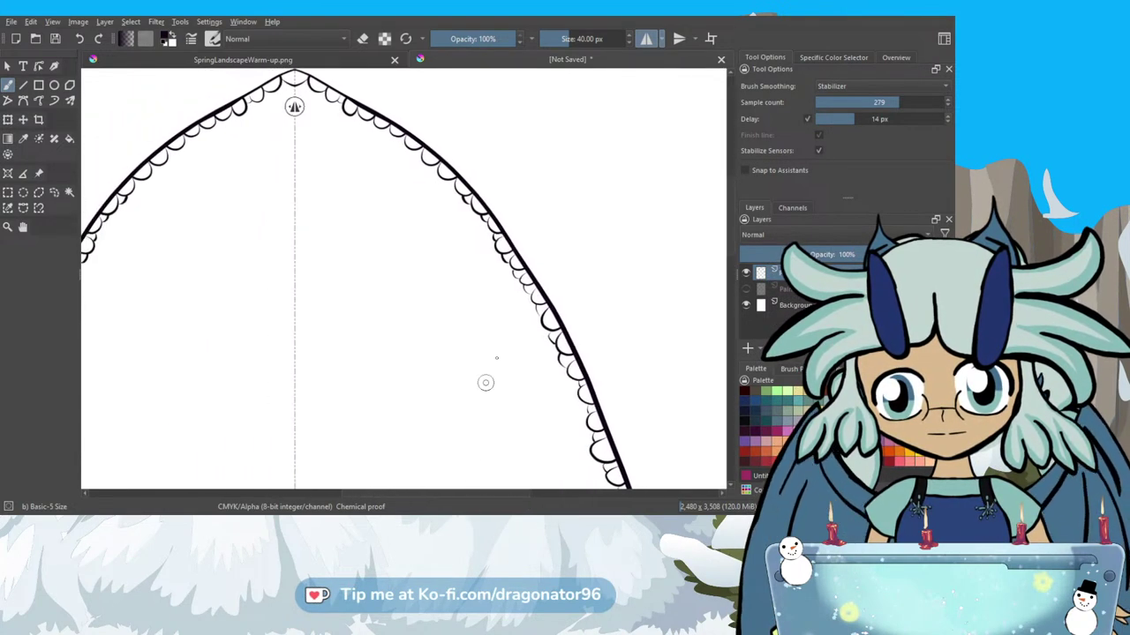
scroll(438, 143, up, 2)
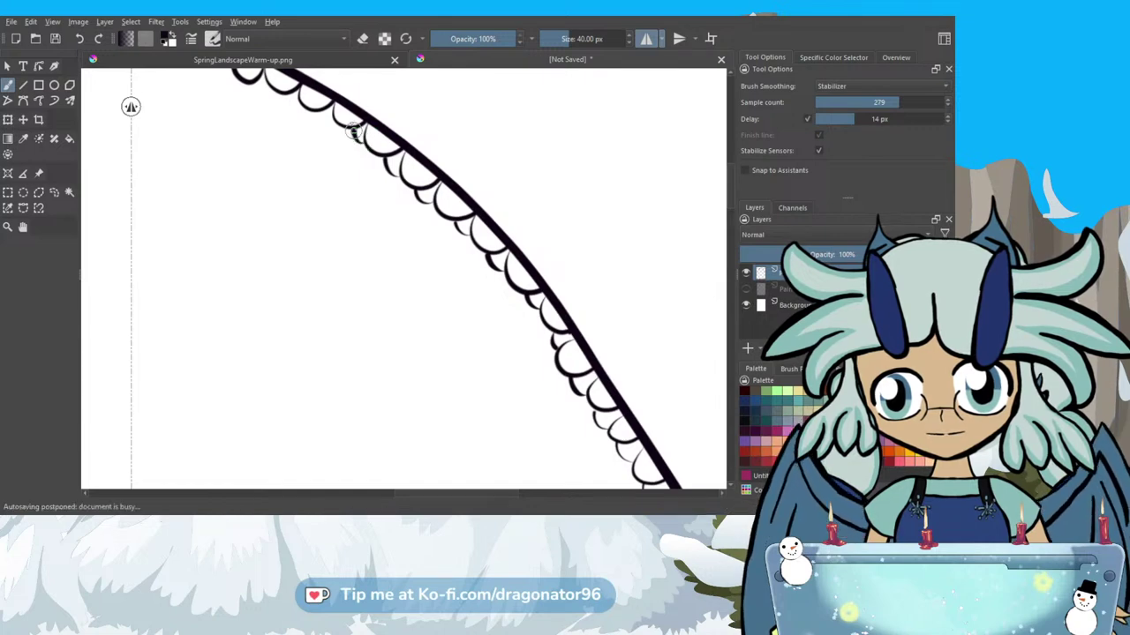
drag(333, 121, 251, 78)
Draw thick second-row arcs below the scallop gaps on the last stretch before the peak.
key(minus)
key(minus)
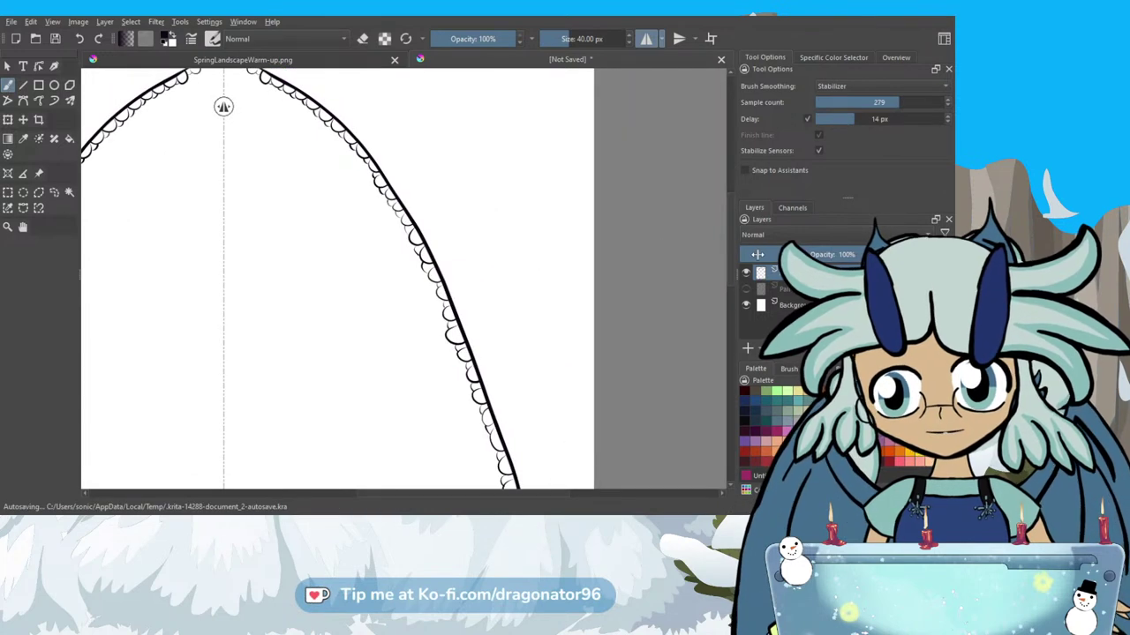
scroll(729, 242, up, 3)
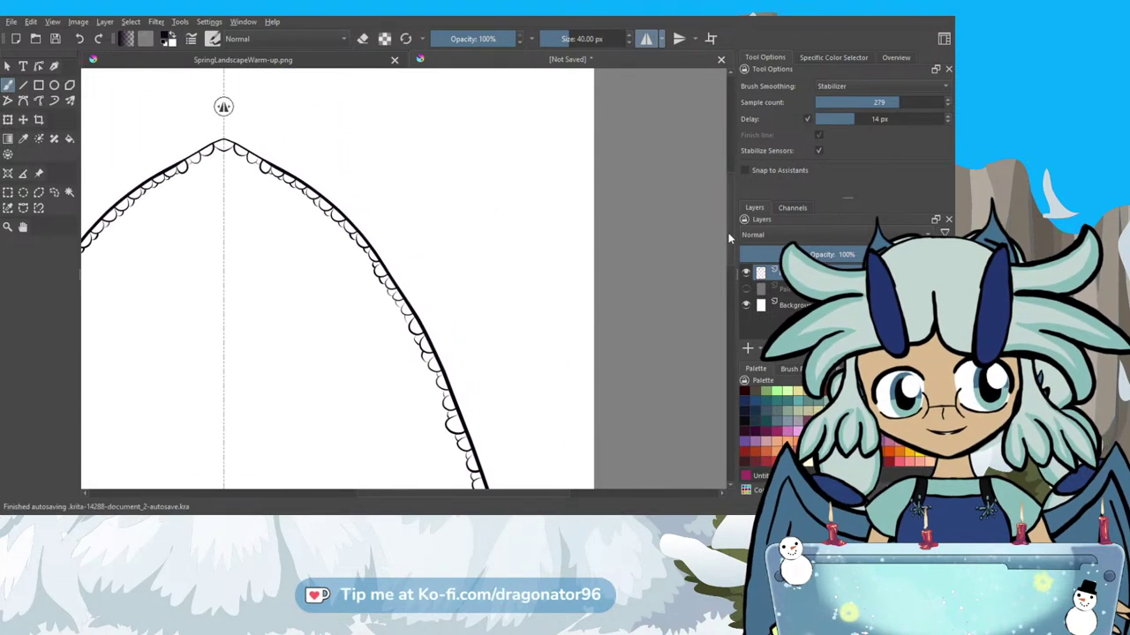
key(plus)
key(plus)
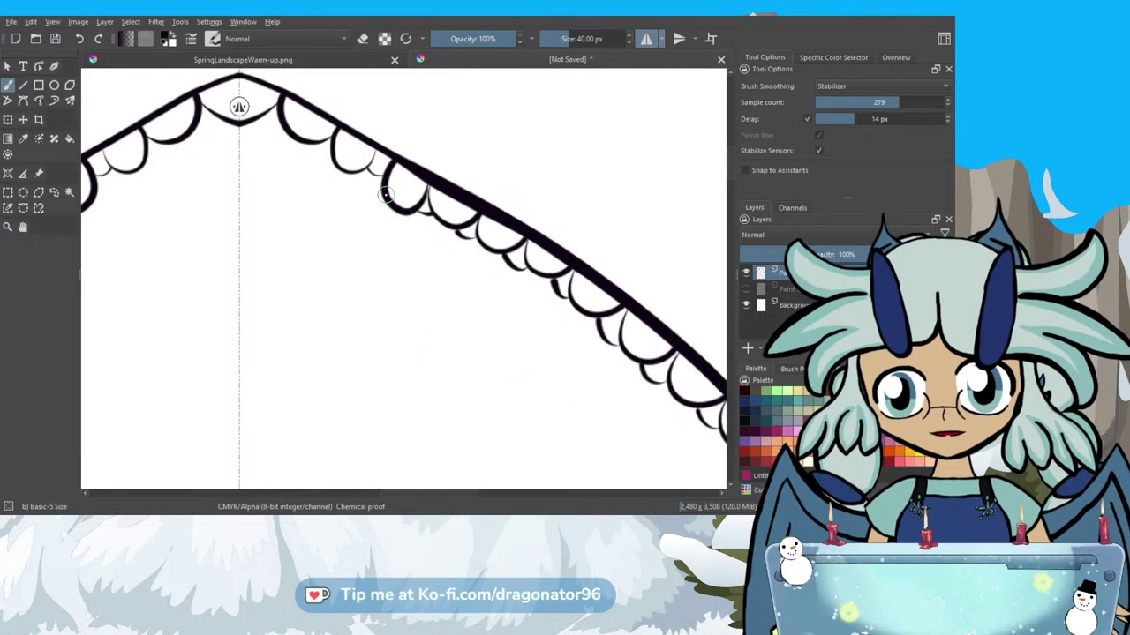
mouse_move(379, 189)
mouse_down()
mouse_move(353, 172)
mouse_move(364, 176)
mouse_move(343, 178)
mouse_move(349, 169)
mouse_up()
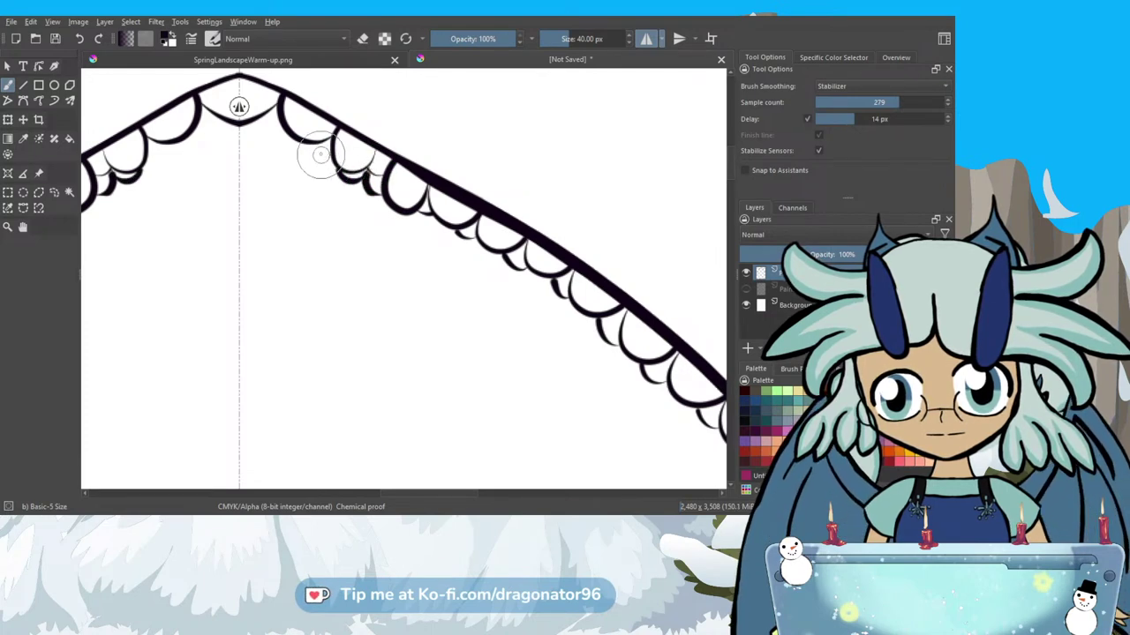
drag(313, 150, 344, 177)
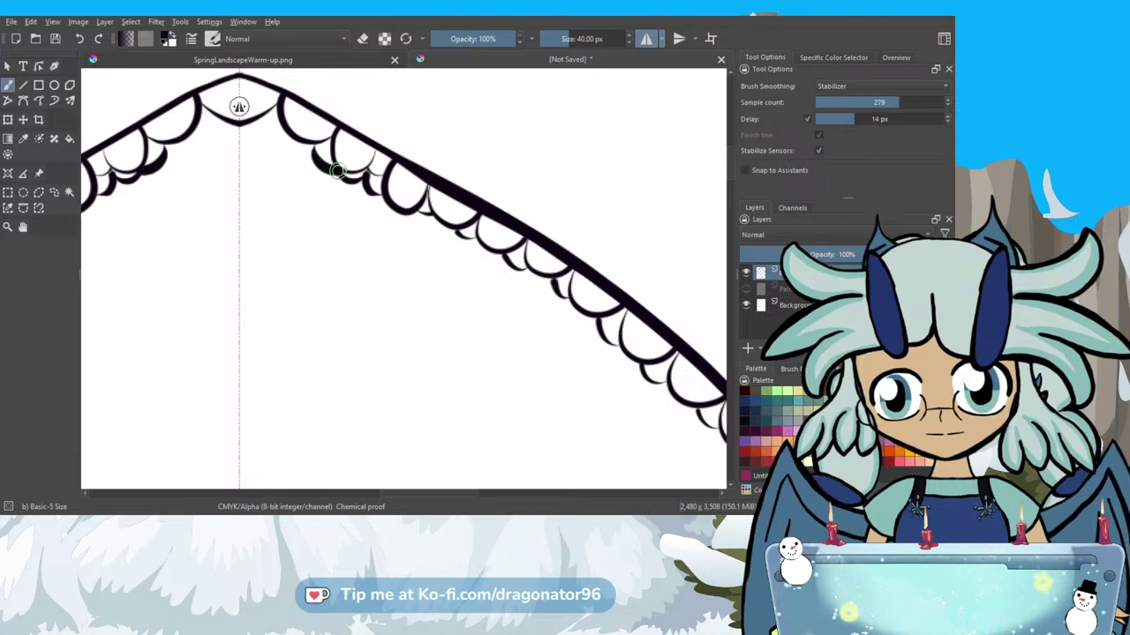
Fill the space beneath the peak with stacked rows of thick overlapping scallops, mirrored across the centre line.
mouse_move(250, 126)
mouse_down()
mouse_move(270, 147)
mouse_move(294, 141)
mouse_move(273, 147)
mouse_move(300, 185)
mouse_move(324, 175)
mouse_move(309, 154)
mouse_up()
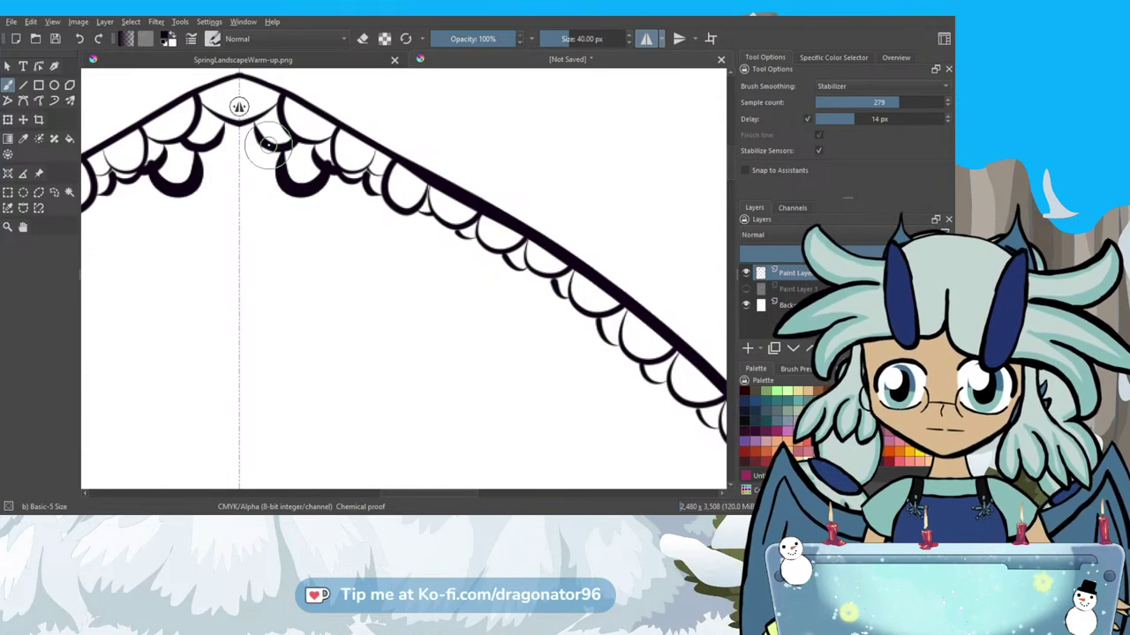
mouse_move(265, 149)
mouse_down()
mouse_move(243, 178)
mouse_move(261, 196)
mouse_move(282, 204)
mouse_move(299, 182)
mouse_move(253, 224)
mouse_move(233, 218)
mouse_up()
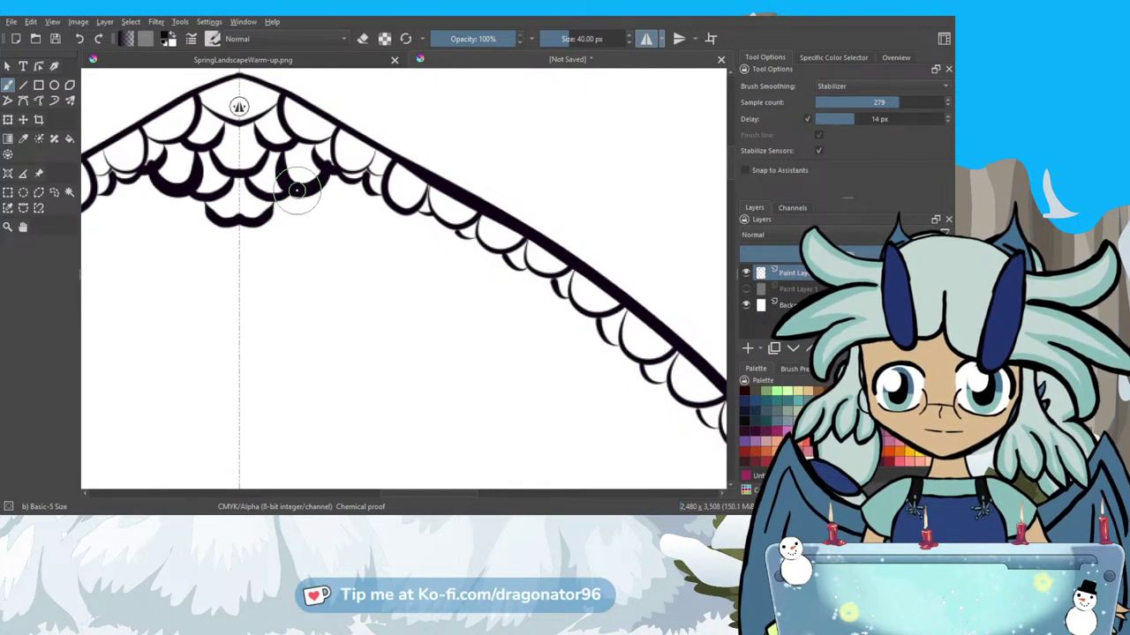
mouse_move(293, 189)
mouse_down()
mouse_move(309, 221)
mouse_move(339, 221)
mouse_move(351, 176)
mouse_up()
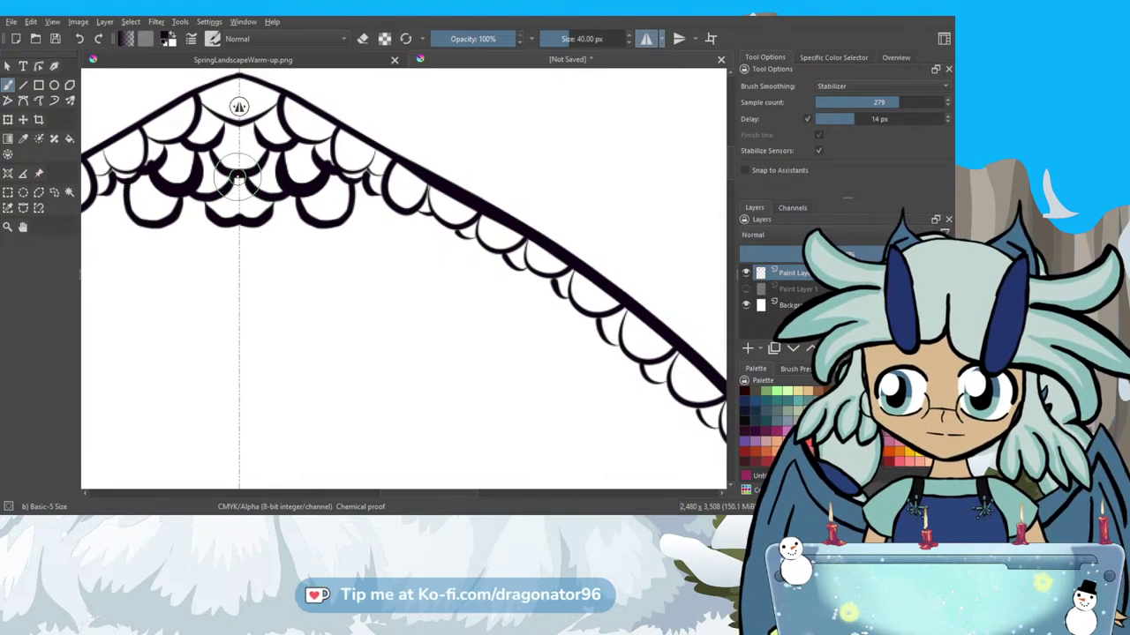
mouse_move(240, 186)
mouse_down()
mouse_move(242, 218)
mouse_move(276, 212)
mouse_move(287, 249)
mouse_move(314, 247)
mouse_move(318, 202)
mouse_move(356, 215)
mouse_move(391, 194)
mouse_move(372, 232)
mouse_move(353, 234)
mouse_move(343, 194)
mouse_move(419, 174)
mouse_up()
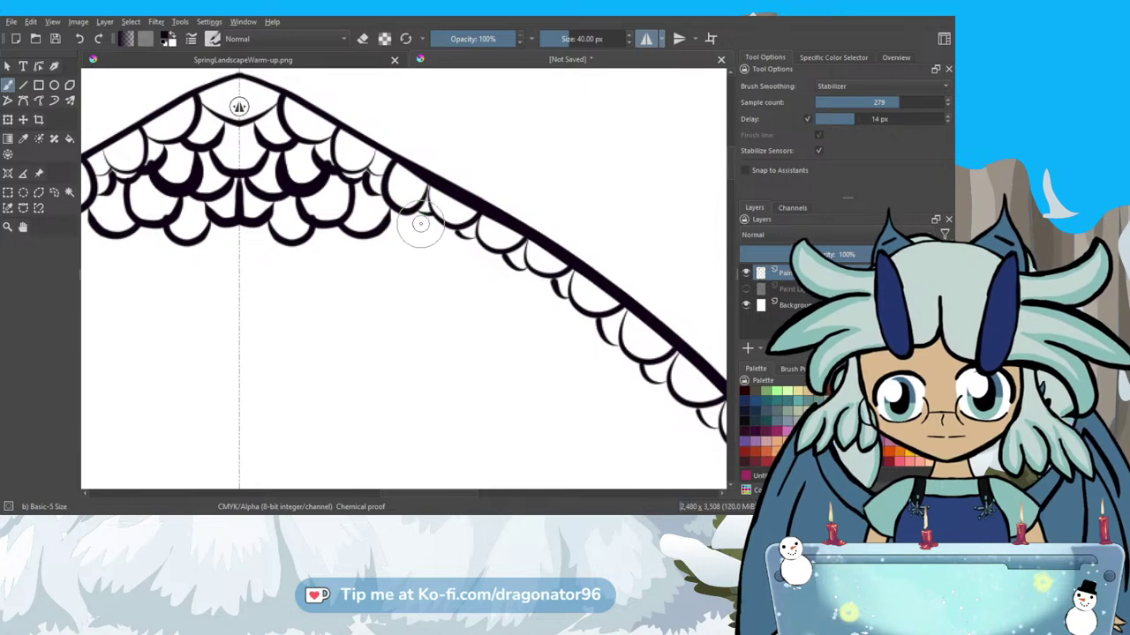
Draw a third row of large scallops beneath the existing trim, from beside the peak cluster down the upper slope.
mouse_move(430, 229)
mouse_down()
mouse_move(416, 248)
mouse_move(391, 250)
mouse_move(378, 233)
mouse_up()
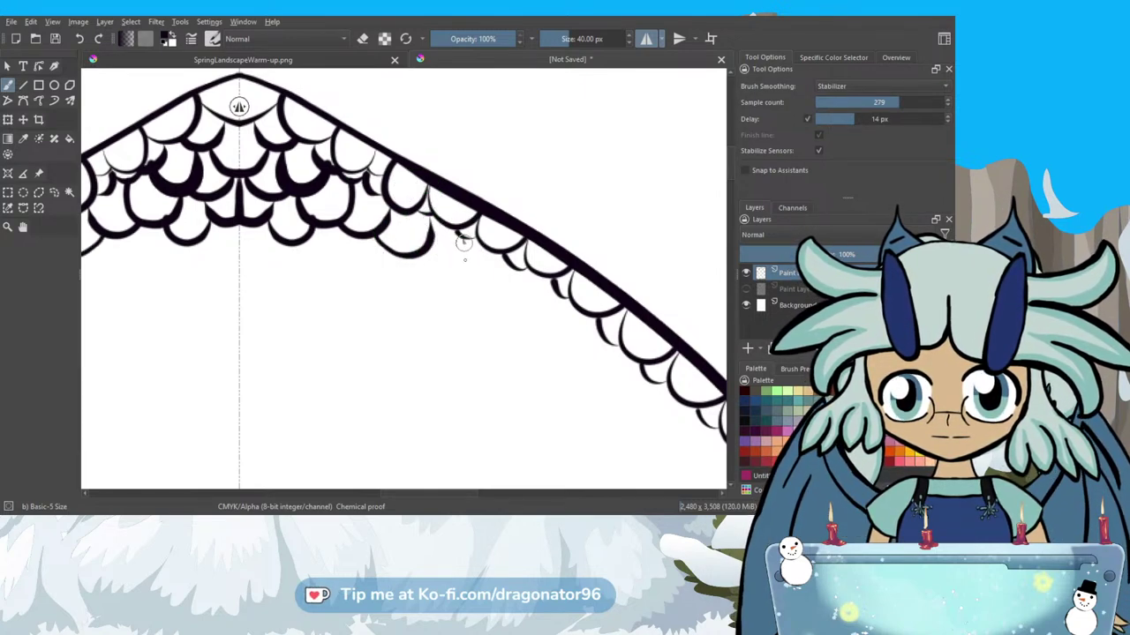
drag(457, 231, 456, 273)
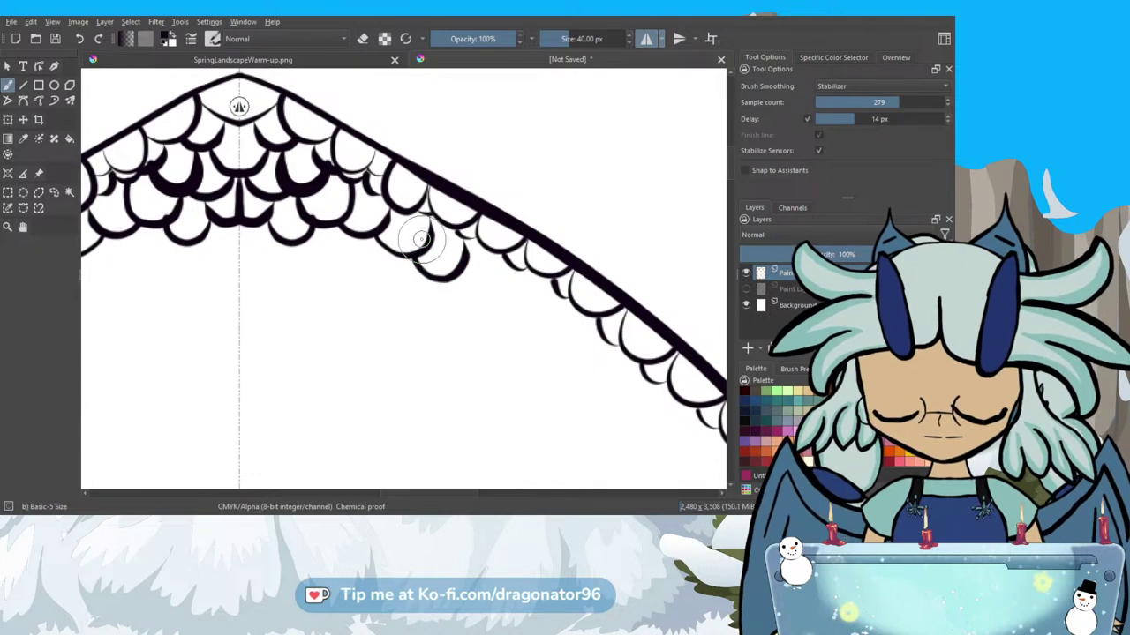
mouse_move(519, 254)
mouse_down()
mouse_move(508, 281)
mouse_move(485, 295)
mouse_up()
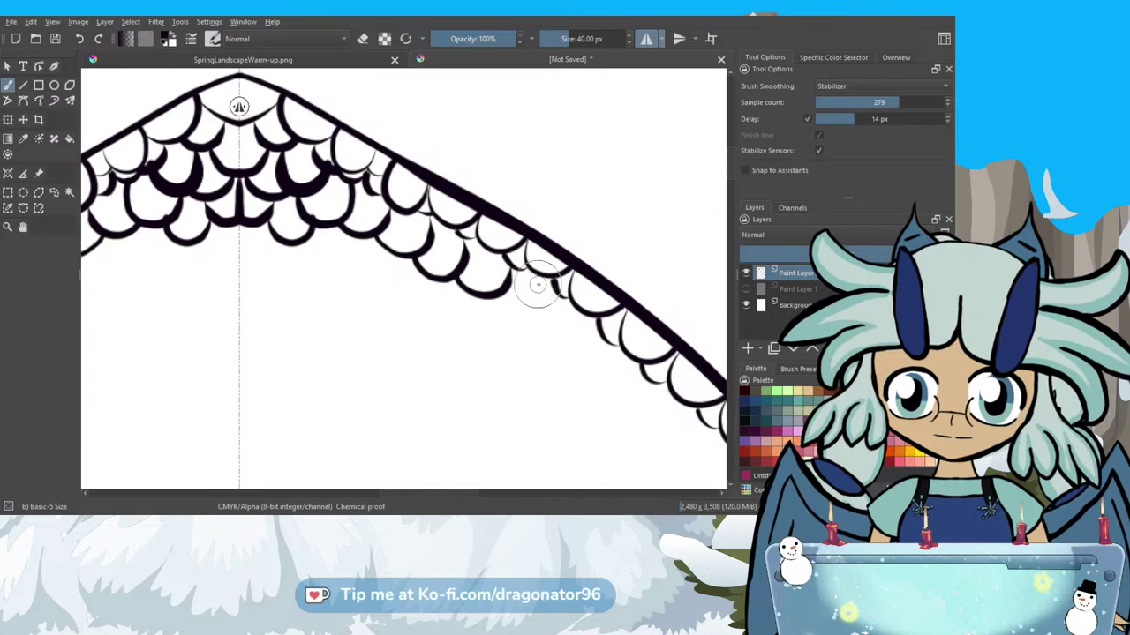
mouse_move(556, 282)
mouse_down()
mouse_move(550, 308)
mouse_move(505, 311)
mouse_move(491, 282)
mouse_up()
Extend the third scallop row further down the upper curve of the outline, undoing and redrawing a faulty arc.
drag(387, 494, 416, 498)
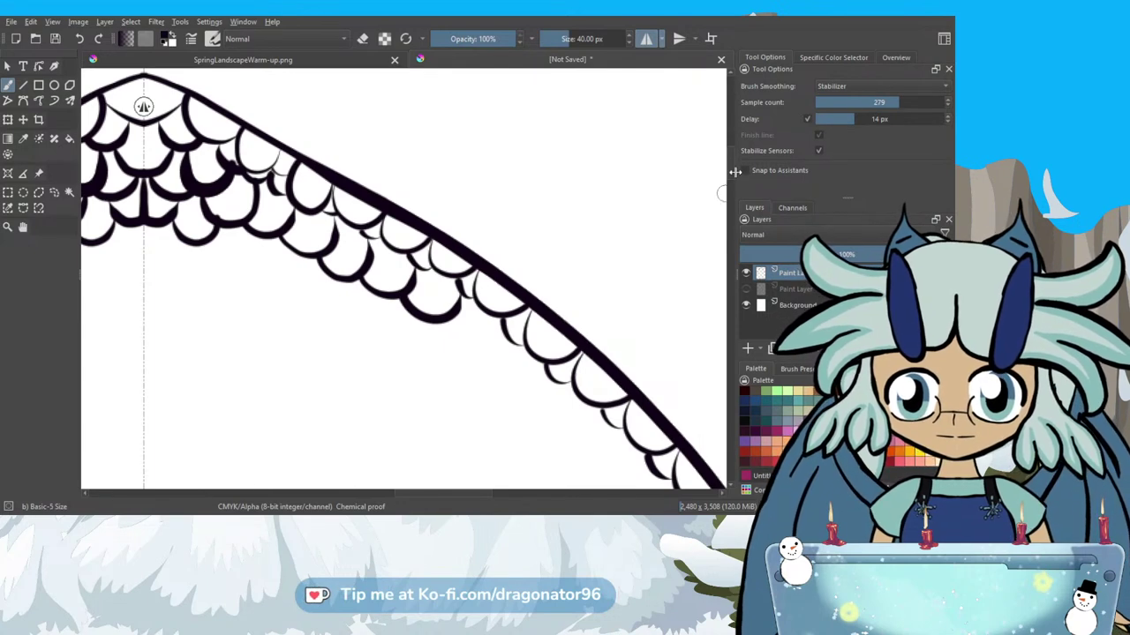
scroll(730, 176, down, 3)
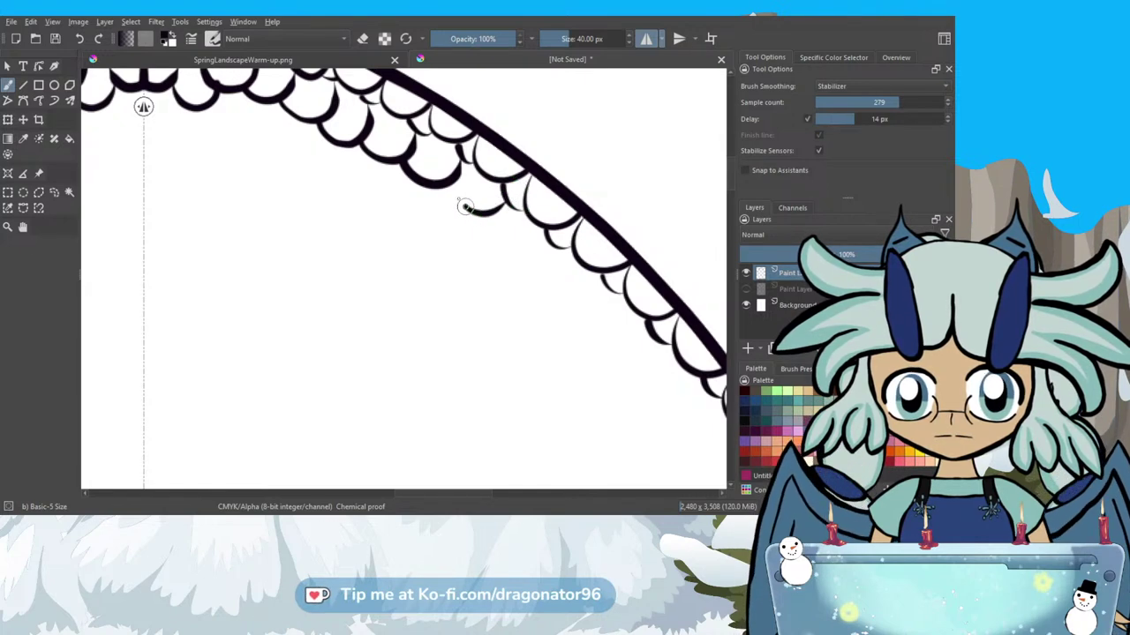
mouse_move(452, 181)
mouse_down()
mouse_move(519, 237)
mouse_move(503, 237)
mouse_move(488, 212)
mouse_move(558, 254)
mouse_up()
key(ctrl+z)
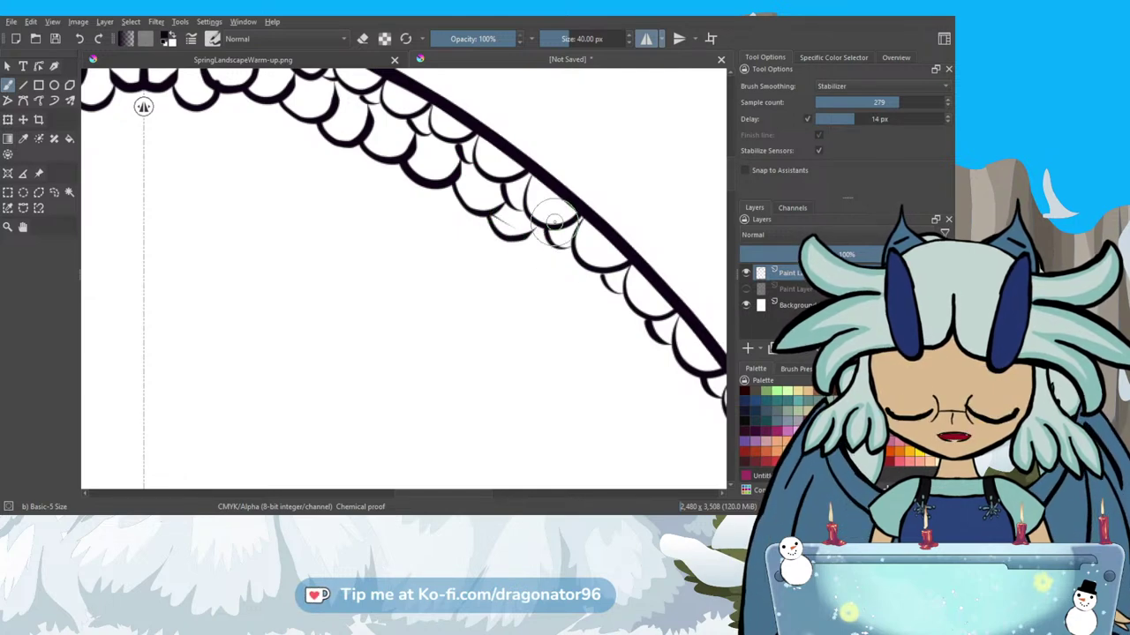
key(ctrl+z)
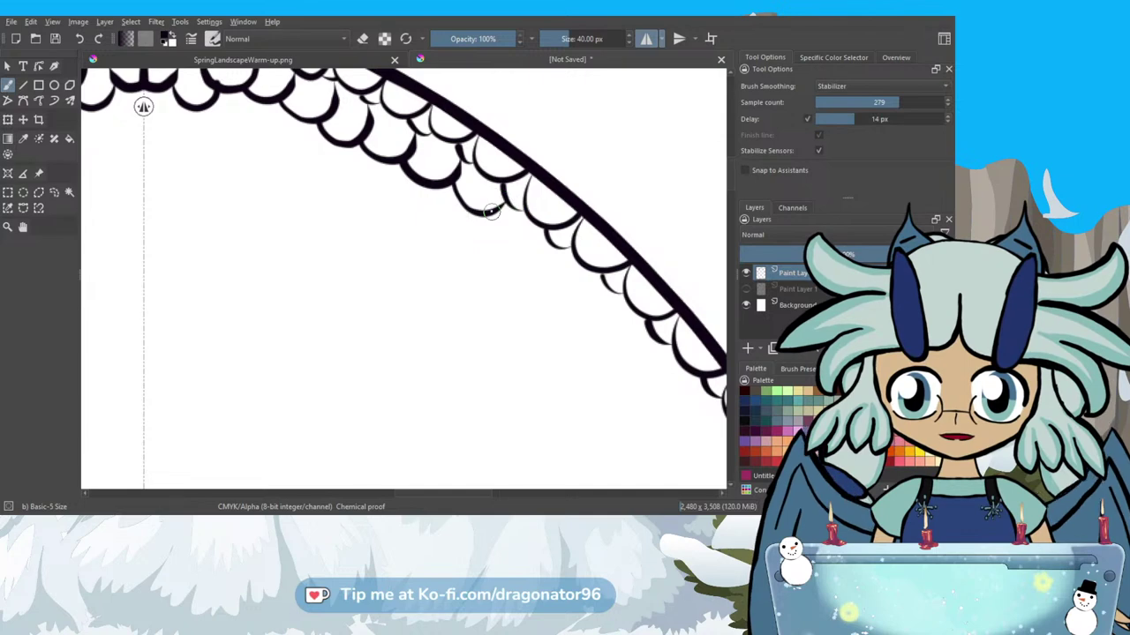
mouse_move(492, 219)
mouse_down()
mouse_move(508, 233)
mouse_move(540, 226)
mouse_move(533, 263)
mouse_move(564, 276)
mouse_up()
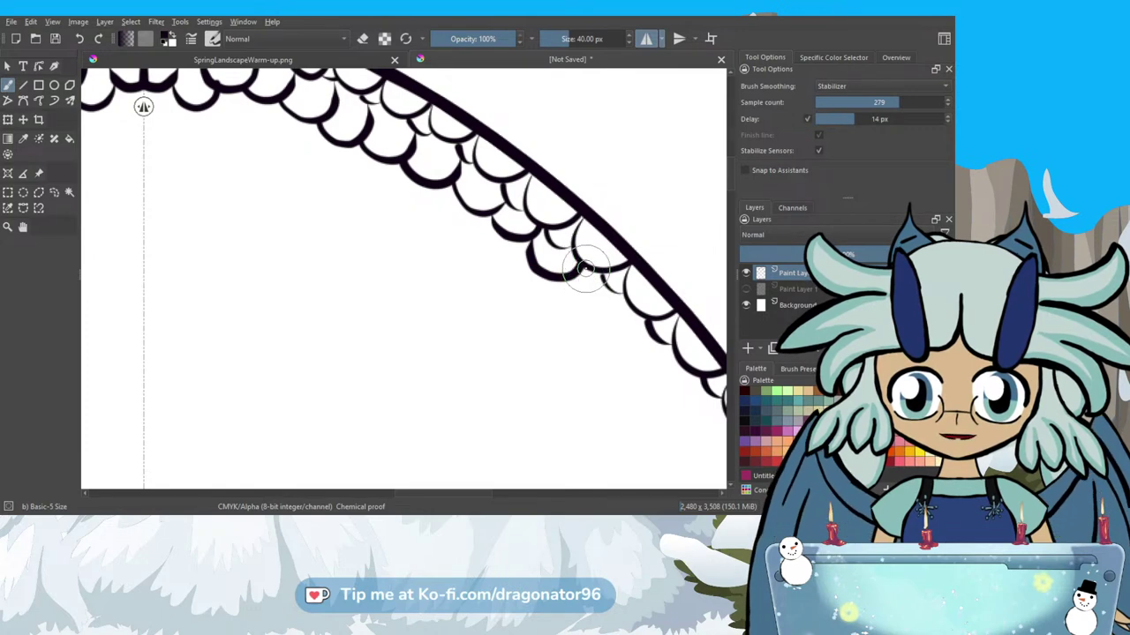
mouse_move(588, 281)
mouse_down()
mouse_move(591, 305)
mouse_move(621, 318)
mouse_move(633, 298)
mouse_up()
Carry the third scallop row around the shoulder of the outline onto the steeper side, redrawing its first arc with a heavier line.
drag(426, 495, 458, 494)
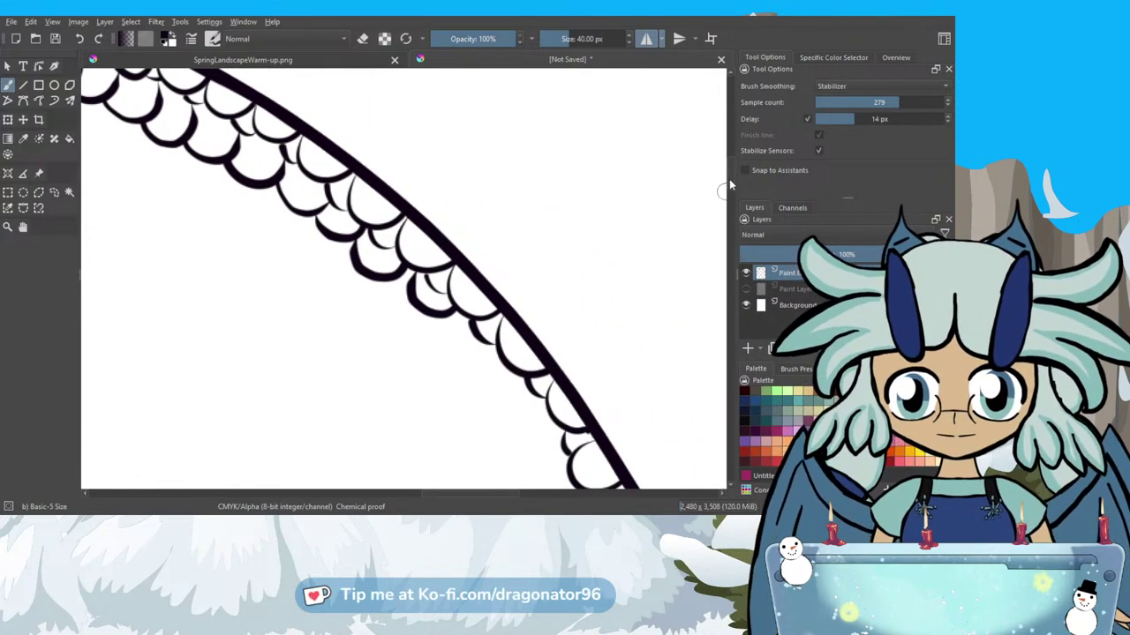
scroll(547, 176, down, 5)
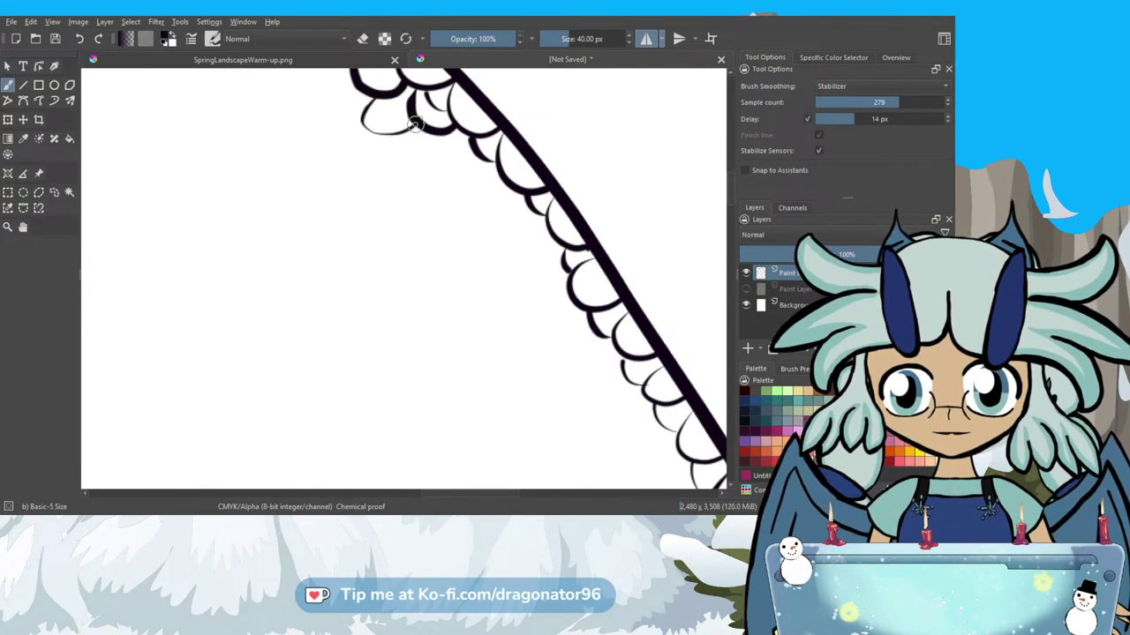
mouse_move(370, 102)
mouse_down()
mouse_move(363, 133)
mouse_move(380, 138)
mouse_up()
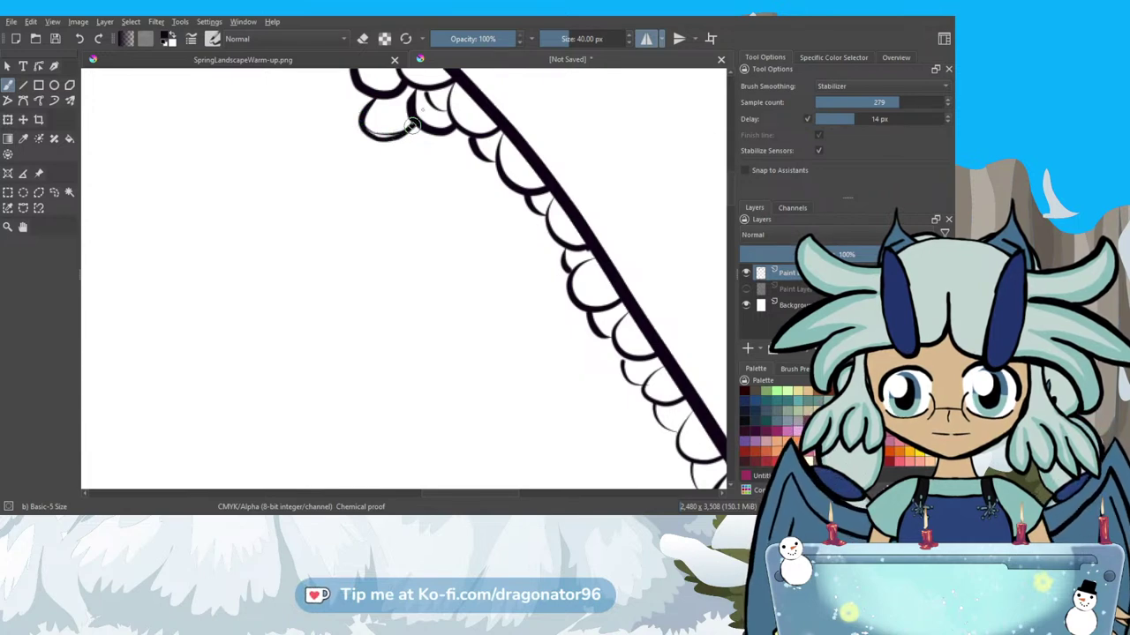
key(ctrl+z)
mouse_move(373, 114)
mouse_down()
mouse_move(378, 94)
mouse_move(368, 129)
mouse_move(409, 126)
mouse_move(473, 147)
mouse_up()
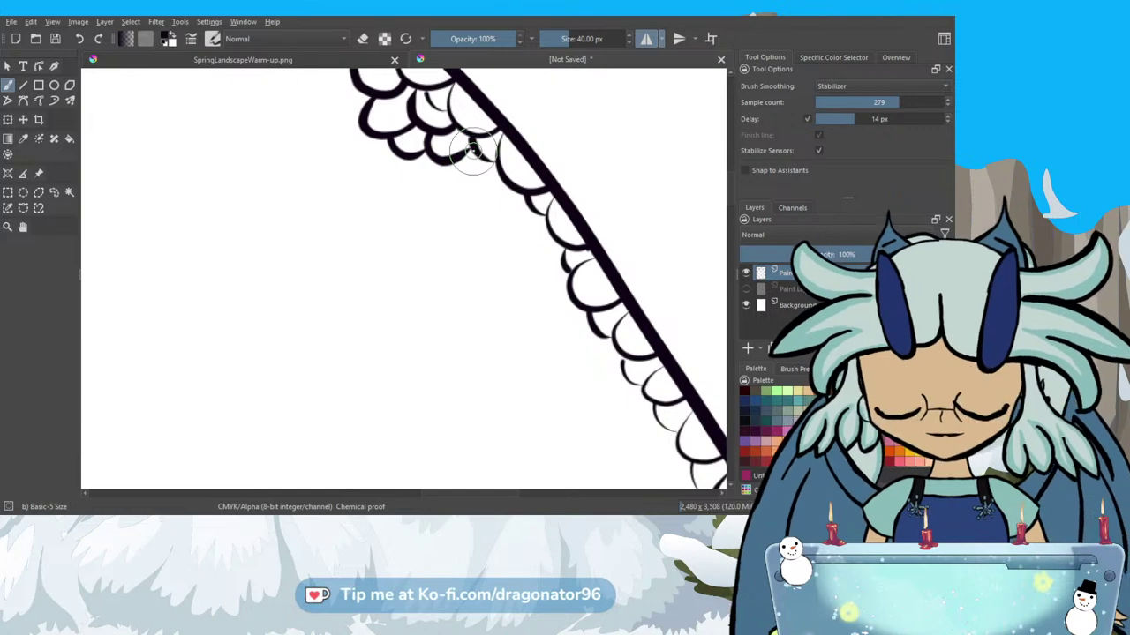
mouse_move(481, 155)
mouse_down()
mouse_move(482, 197)
mouse_move(528, 190)
mouse_move(527, 235)
mouse_up()
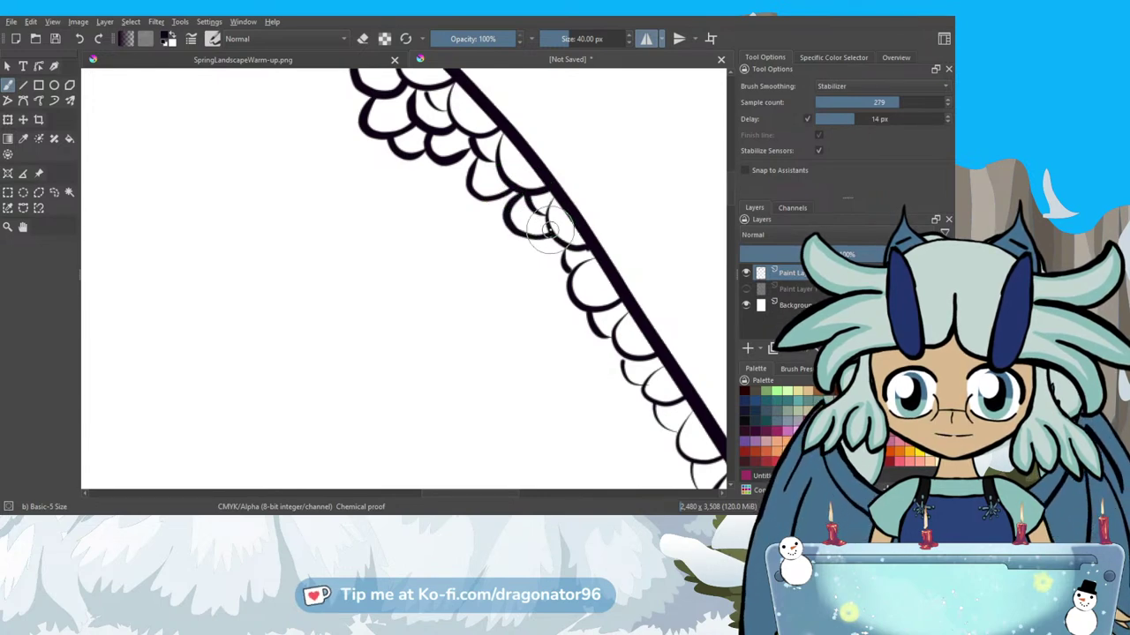
mouse_move(544, 287)
mouse_down()
mouse_move(567, 301)
mouse_move(559, 314)
mouse_move(578, 306)
mouse_move(538, 349)
mouse_move(586, 360)
mouse_move(622, 313)
mouse_move(560, 308)
mouse_move(580, 304)
mouse_move(561, 344)
mouse_move(599, 355)
mouse_move(612, 344)
mouse_move(606, 332)
mouse_up()
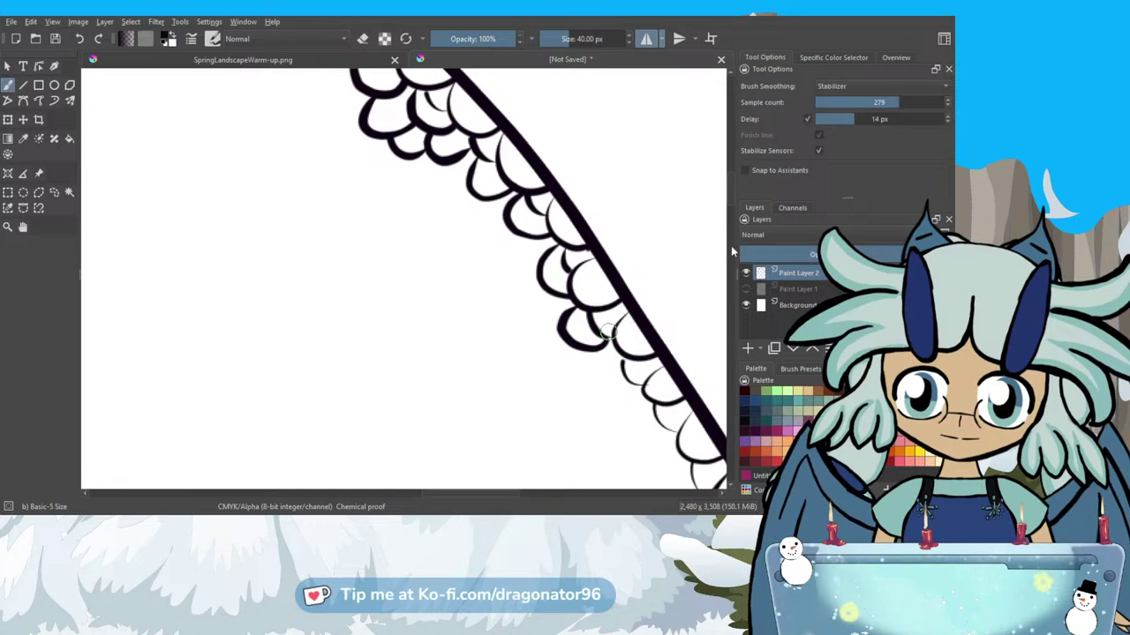
Add three more third-row scallops down the steep side, undoing and redrawing one, with the last one narrow and elongated.
scroll(411, 441, down, 5)
scroll(411, 469, up, 4)
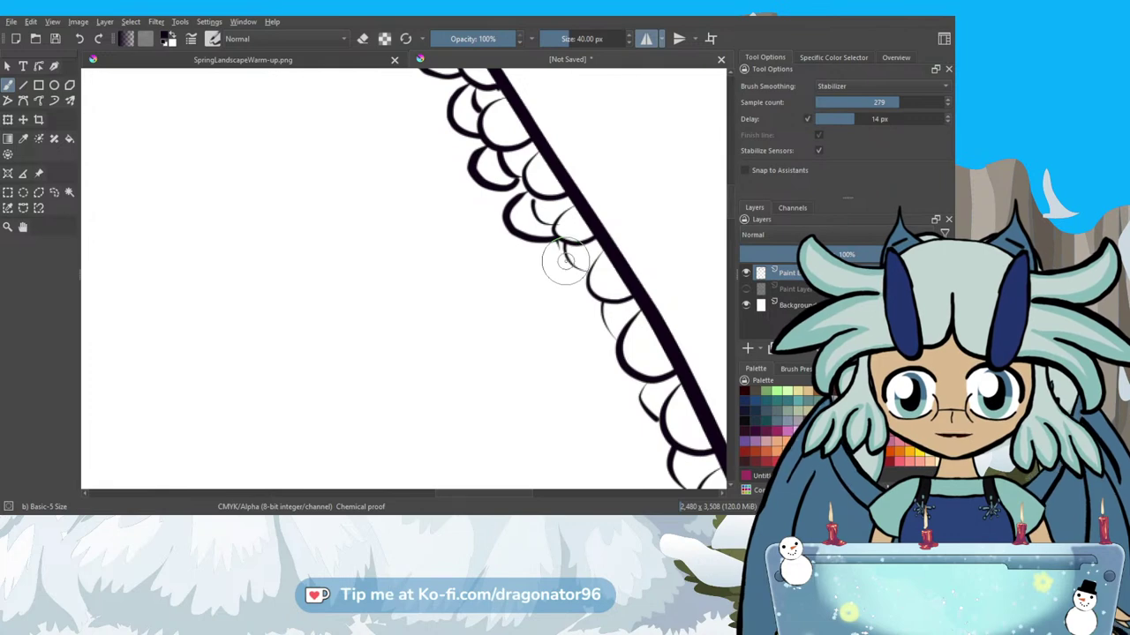
key(ctrl+z)
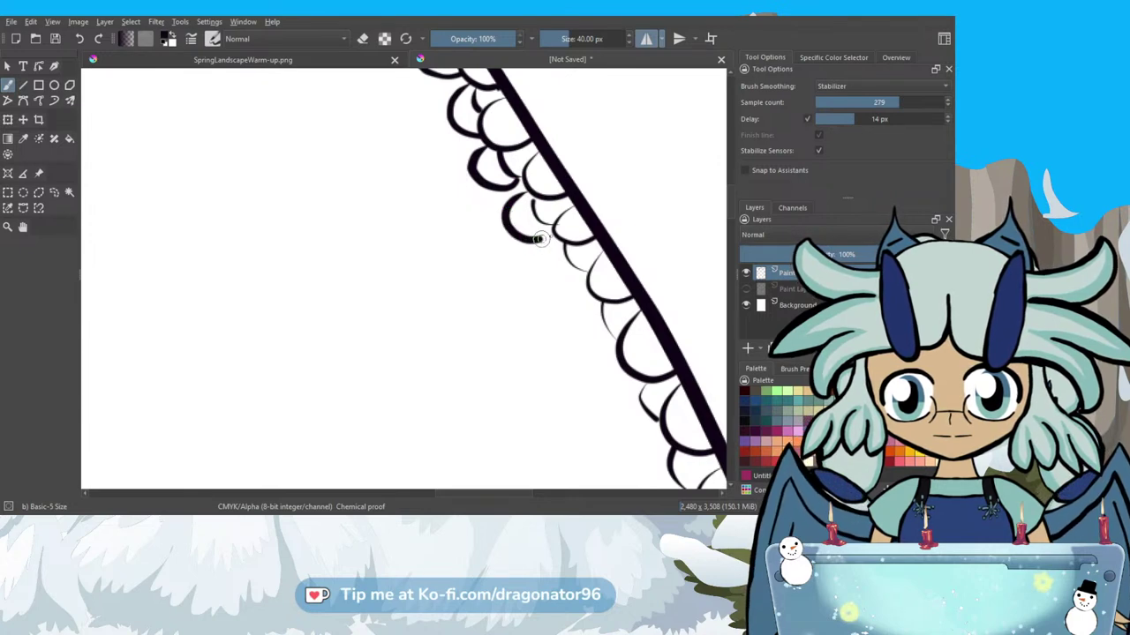
mouse_move(558, 245)
mouse_down()
mouse_move(569, 249)
mouse_move(548, 253)
mouse_up()
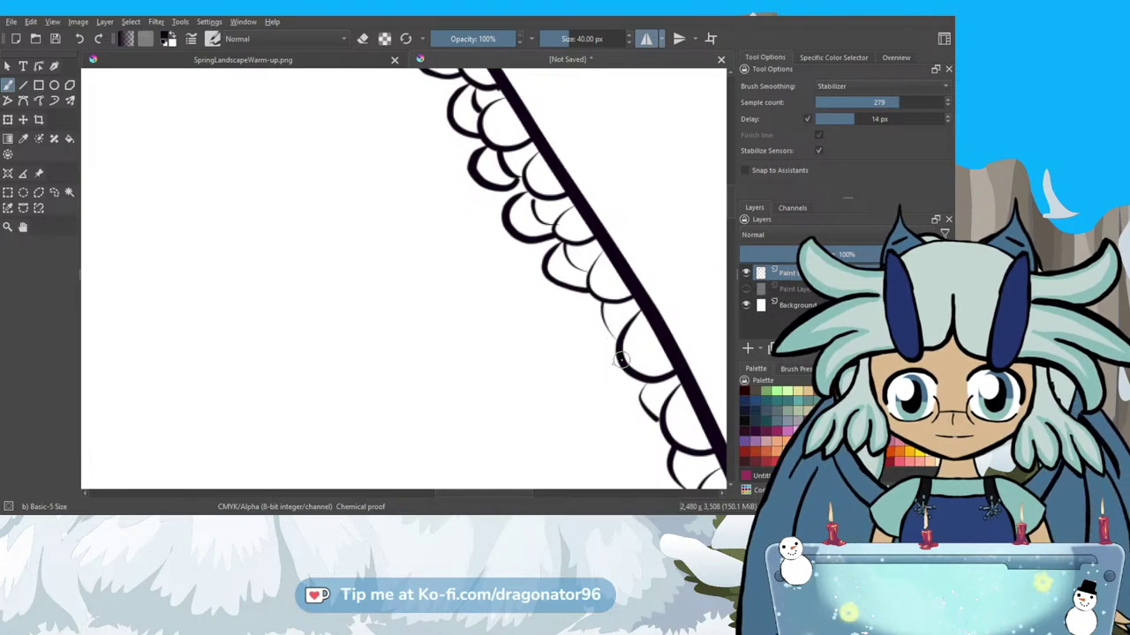
mouse_move(600, 363)
mouse_down()
mouse_move(585, 350)
mouse_move(589, 305)
mouse_move(609, 286)
mouse_up()
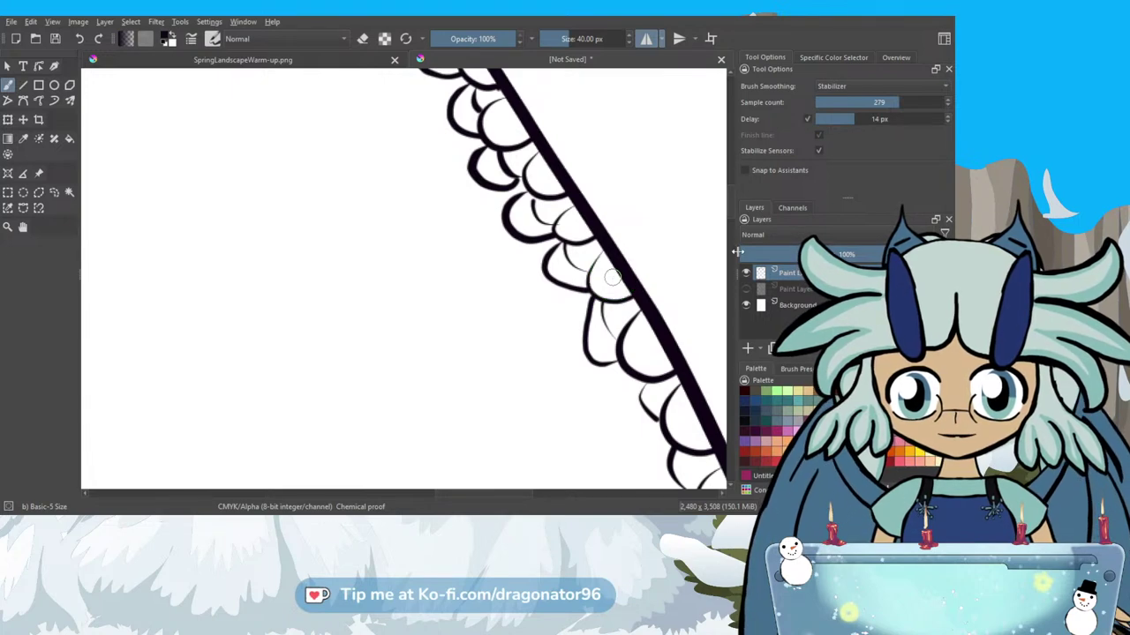
Draw three rounded third-row scallops below the narrow elongated one on the steep side.
scroll(734, 221, down, 5)
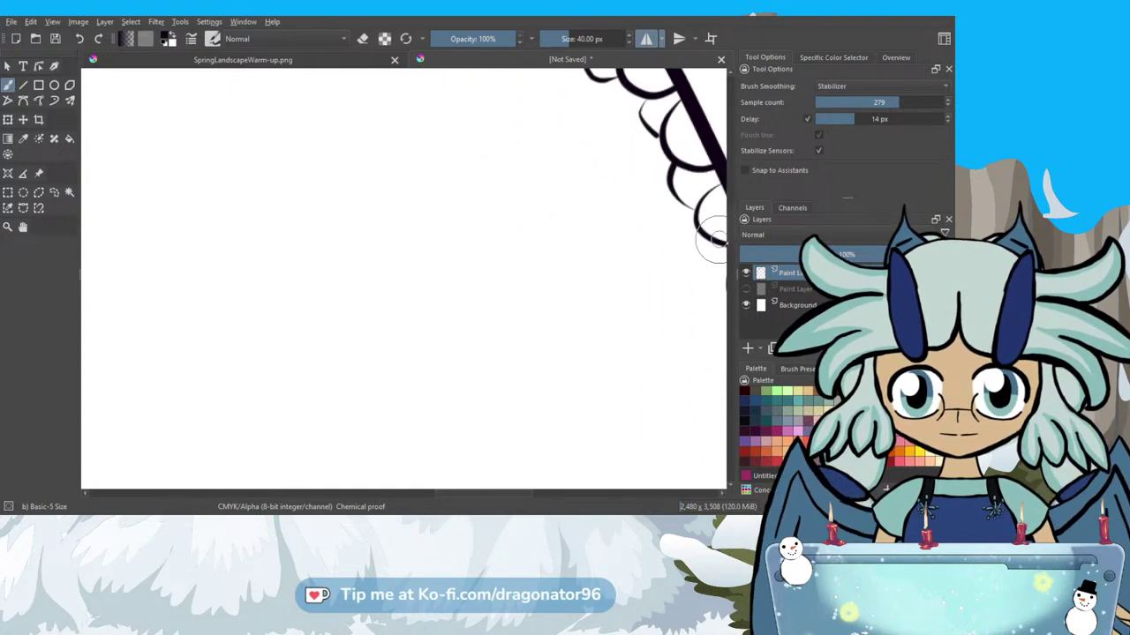
scroll(729, 238, up, 2)
scroll(729, 238, down, 2)
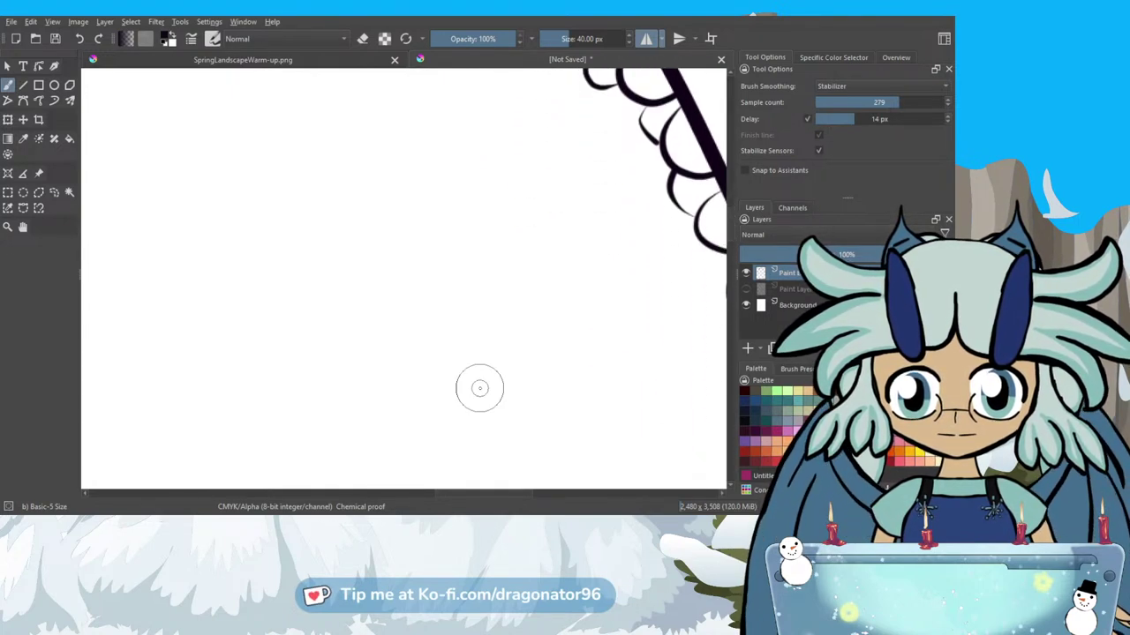
scroll(715, 216, up, 3)
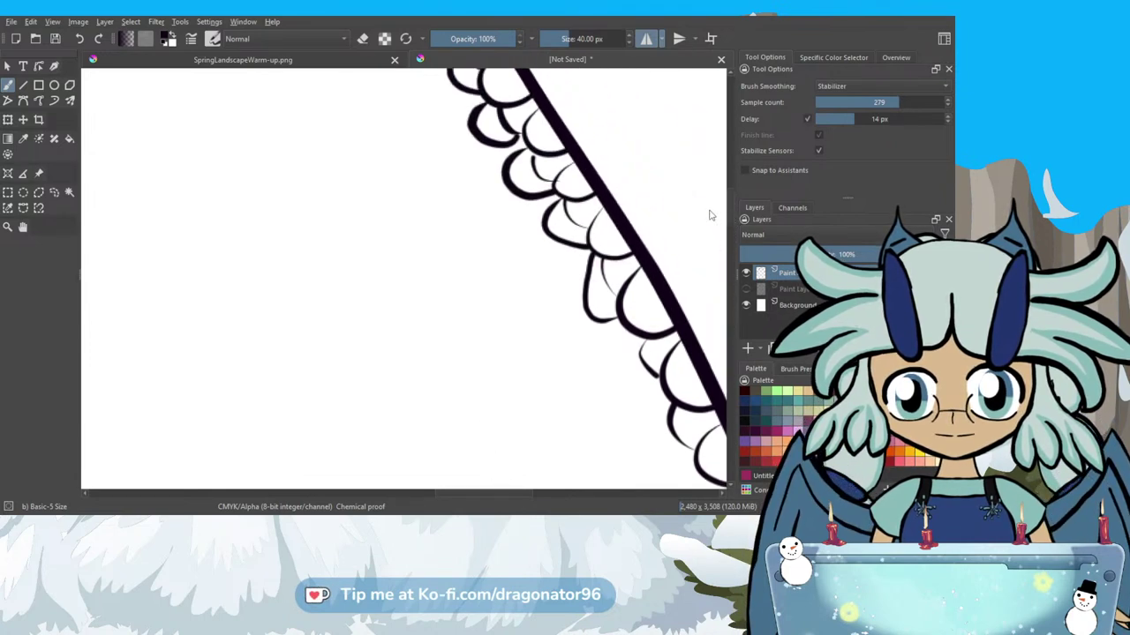
scroll(717, 218, down, 1)
drag(459, 495, 474, 495)
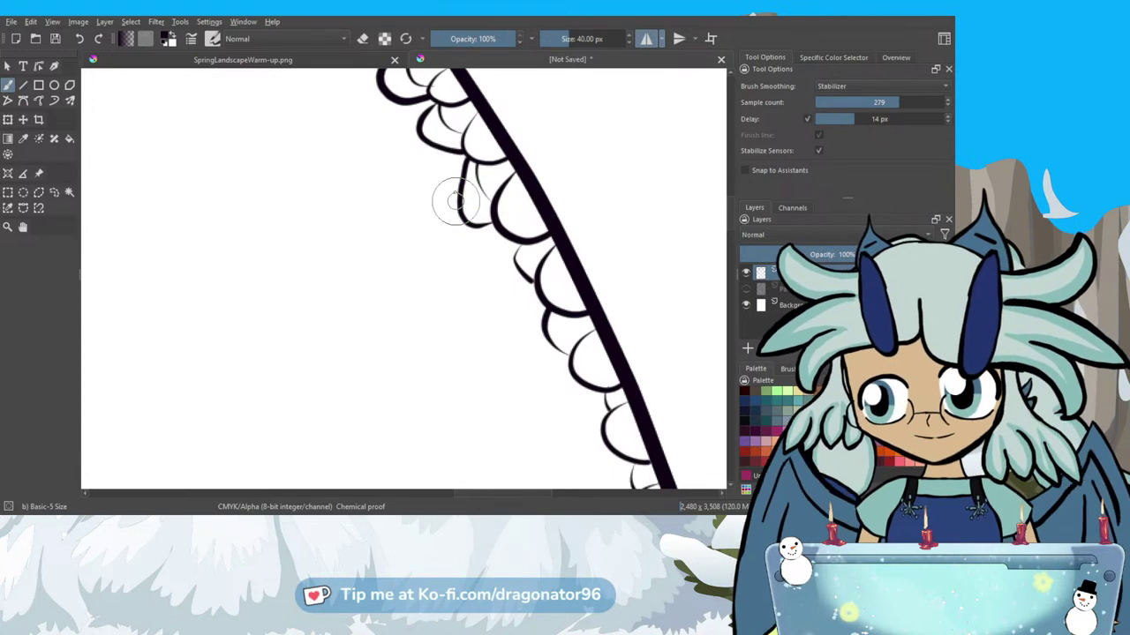
mouse_move(454, 202)
mouse_down()
mouse_move(467, 232)
mouse_move(503, 231)
mouse_move(479, 275)
mouse_move(510, 288)
mouse_move(531, 279)
mouse_move(537, 291)
mouse_up()
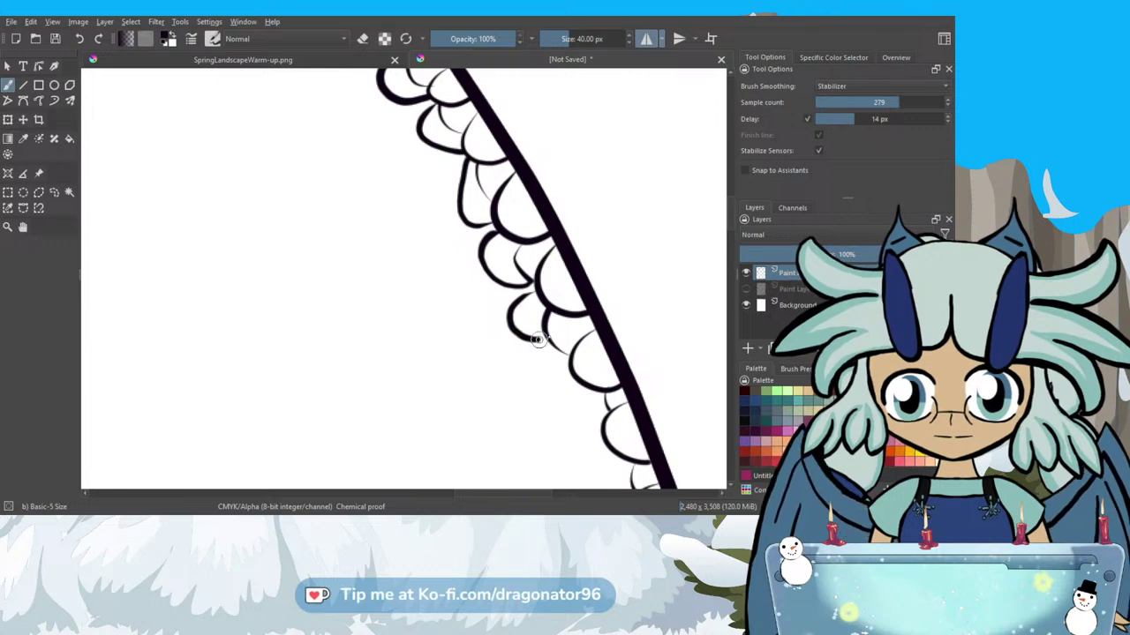
mouse_move(545, 339)
mouse_down()
mouse_move(573, 374)
mouse_move(562, 384)
mouse_up()
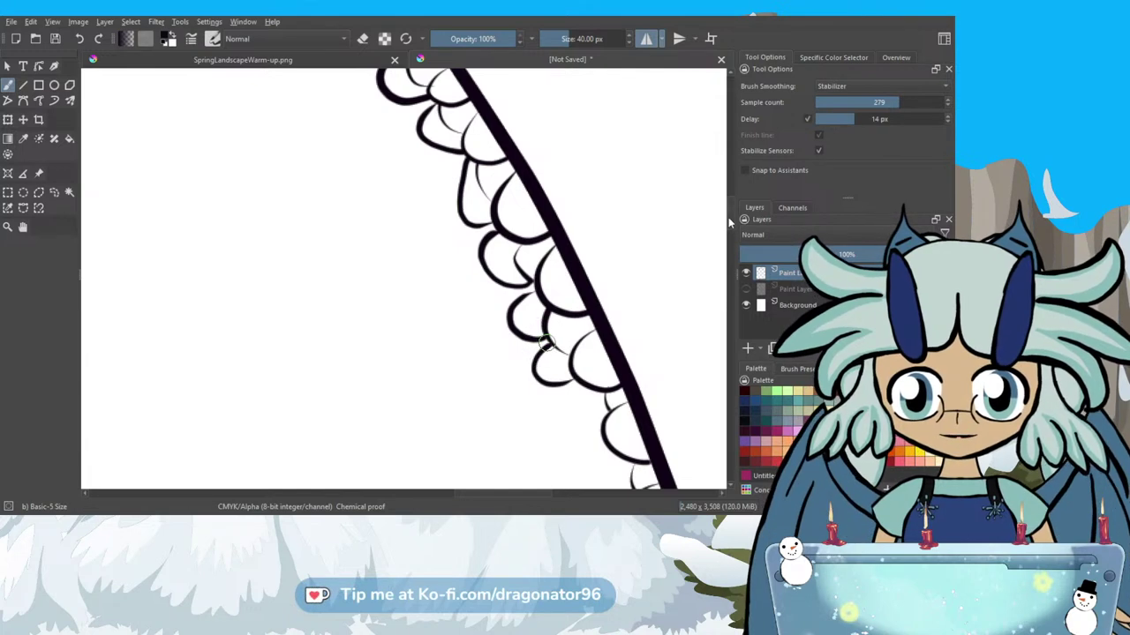
Continue the third scallop row down the lower side, including one wide arc, and add two scallops outside it.
drag(729, 222, 734, 229)
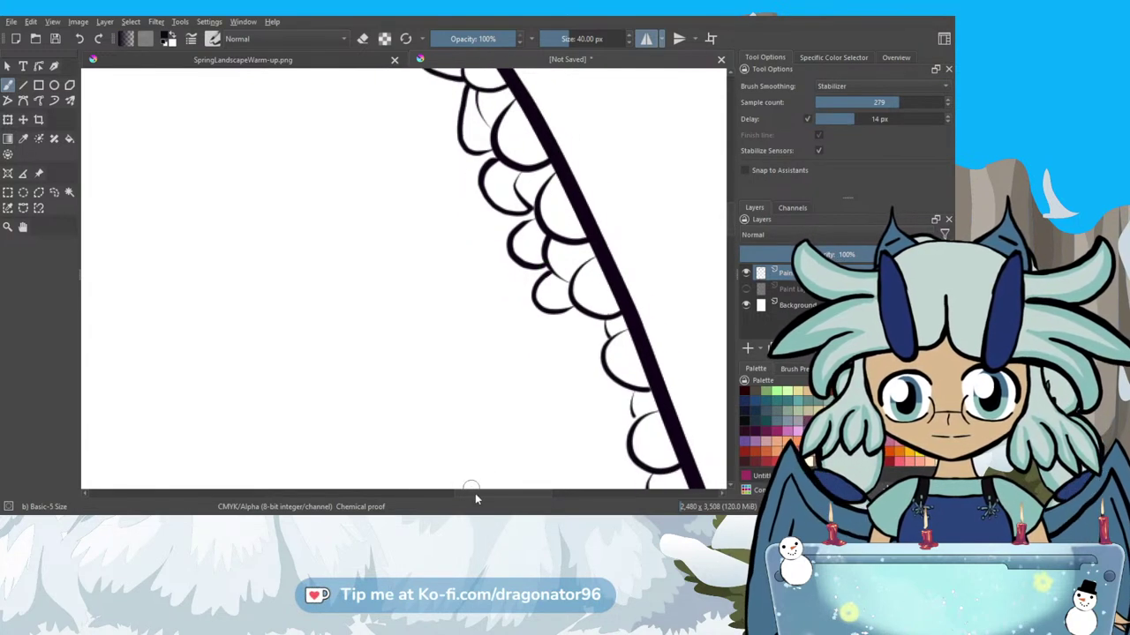
drag(474, 493, 484, 492)
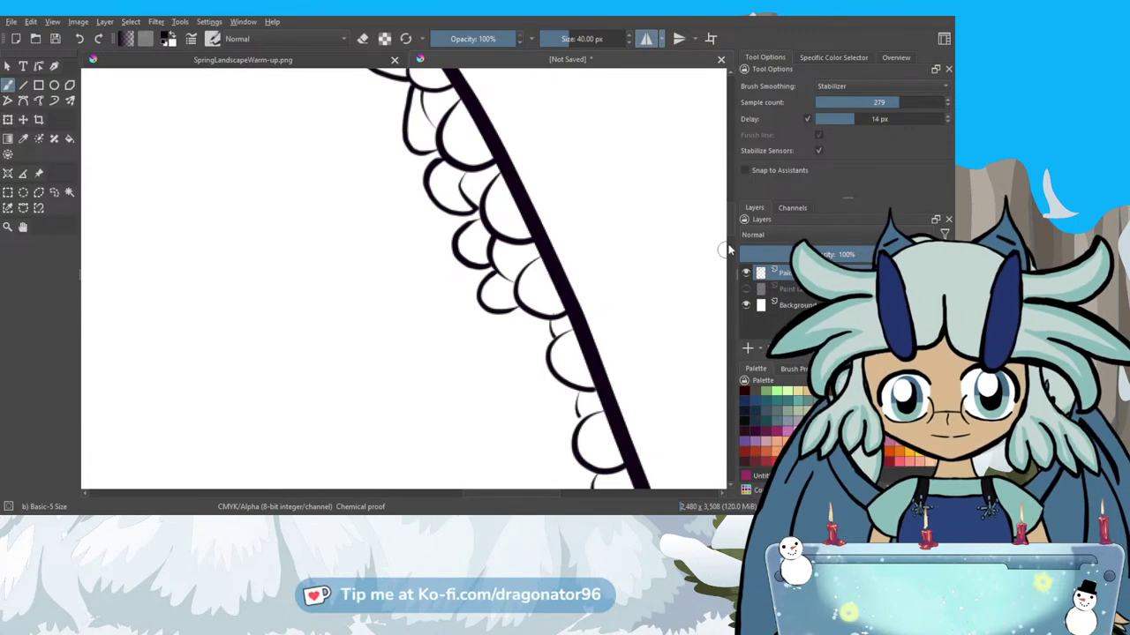
drag(731, 234, 734, 239)
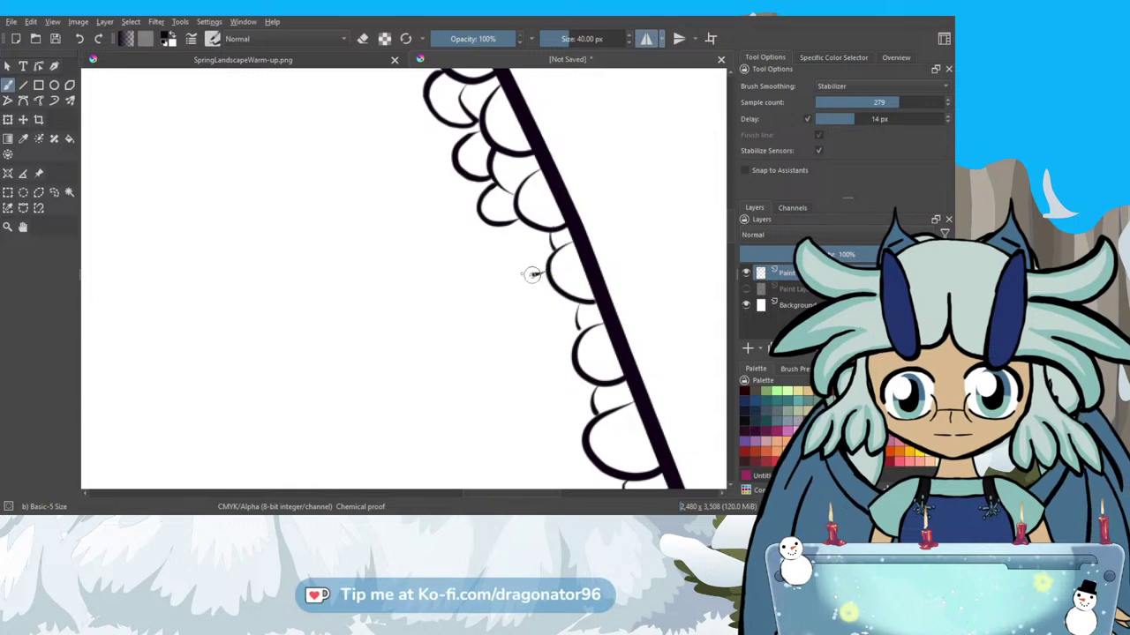
mouse_move(519, 270)
mouse_down()
mouse_move(532, 226)
mouse_move(504, 226)
mouse_up()
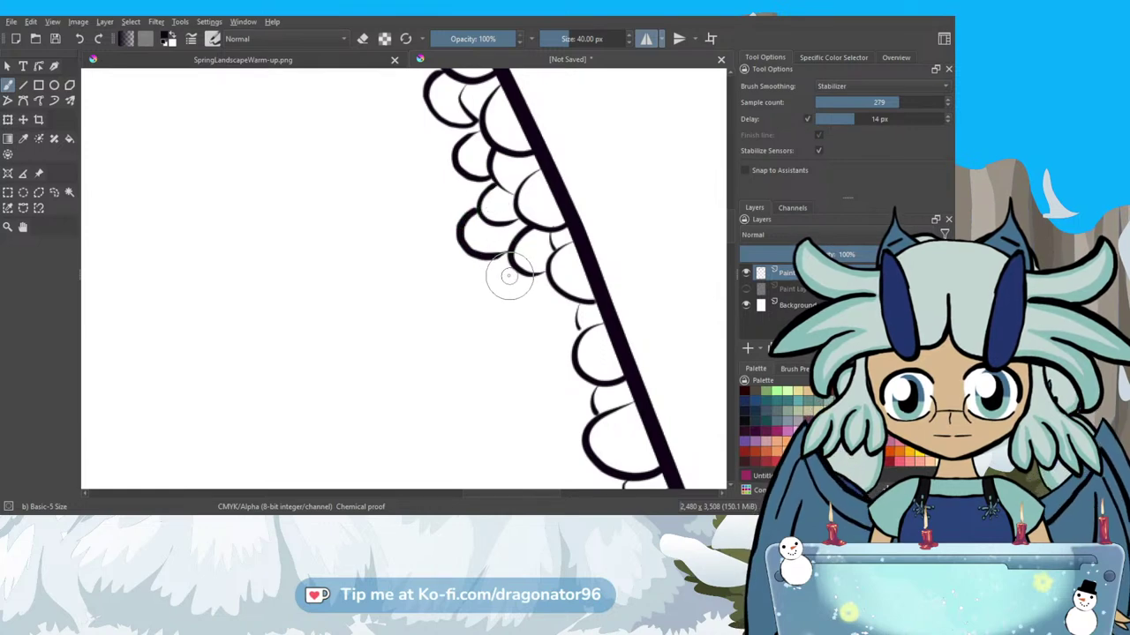
mouse_move(511, 275)
mouse_down()
mouse_move(503, 286)
mouse_move(526, 310)
mouse_move(578, 311)
mouse_up()
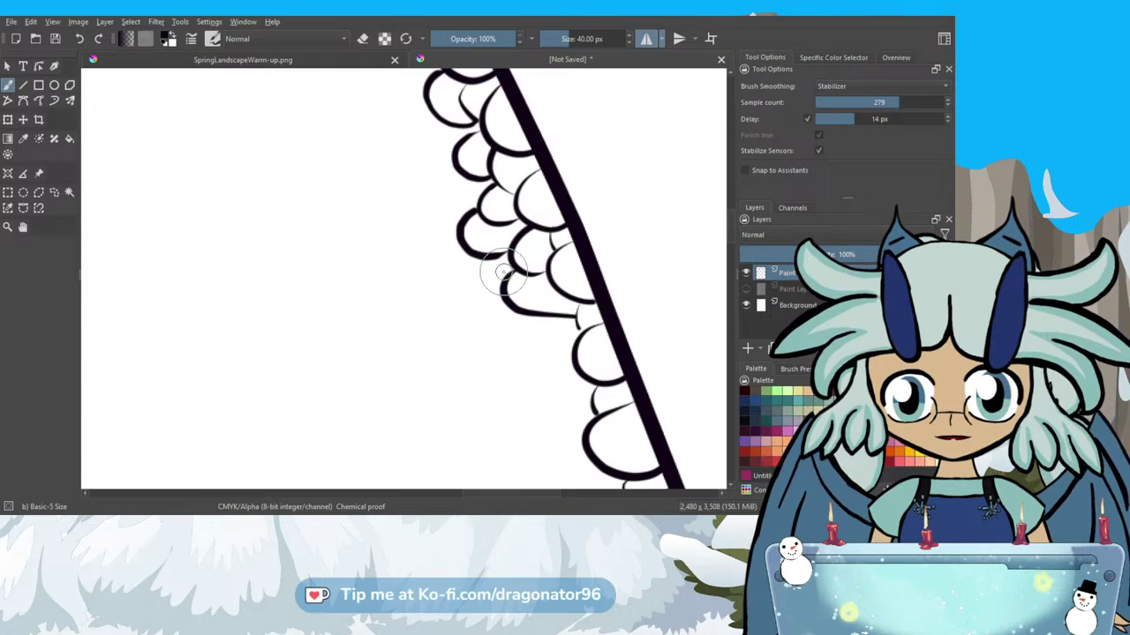
drag(461, 252, 501, 256)
mouse_move(547, 316)
mouse_down()
mouse_move(538, 335)
mouse_move(558, 360)
mouse_up()
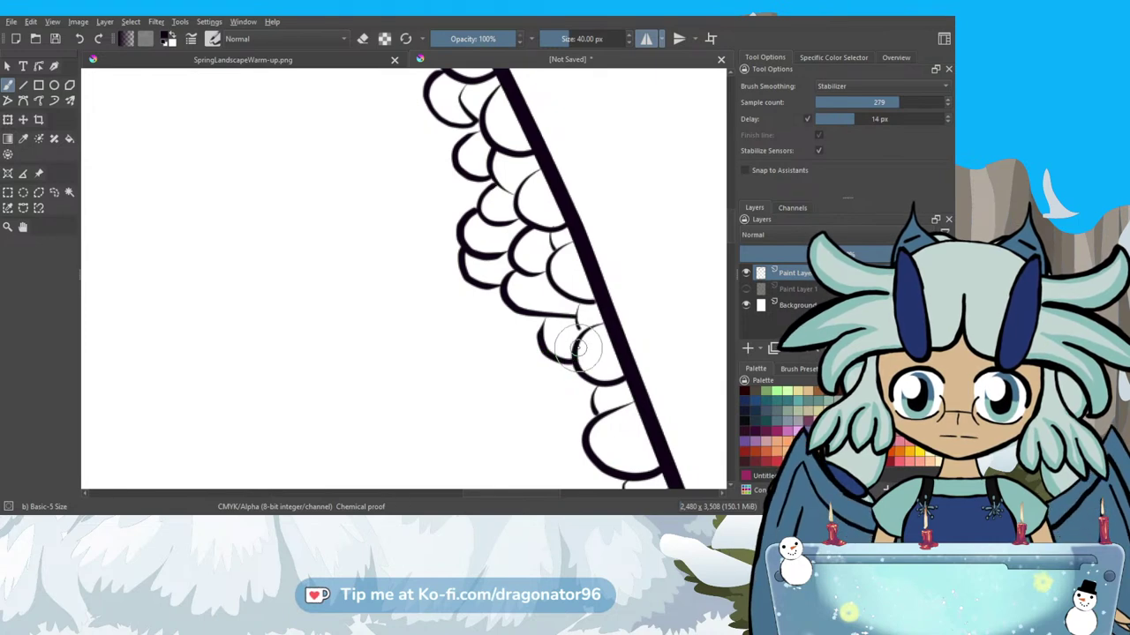
scroll(732, 239, down, 3)
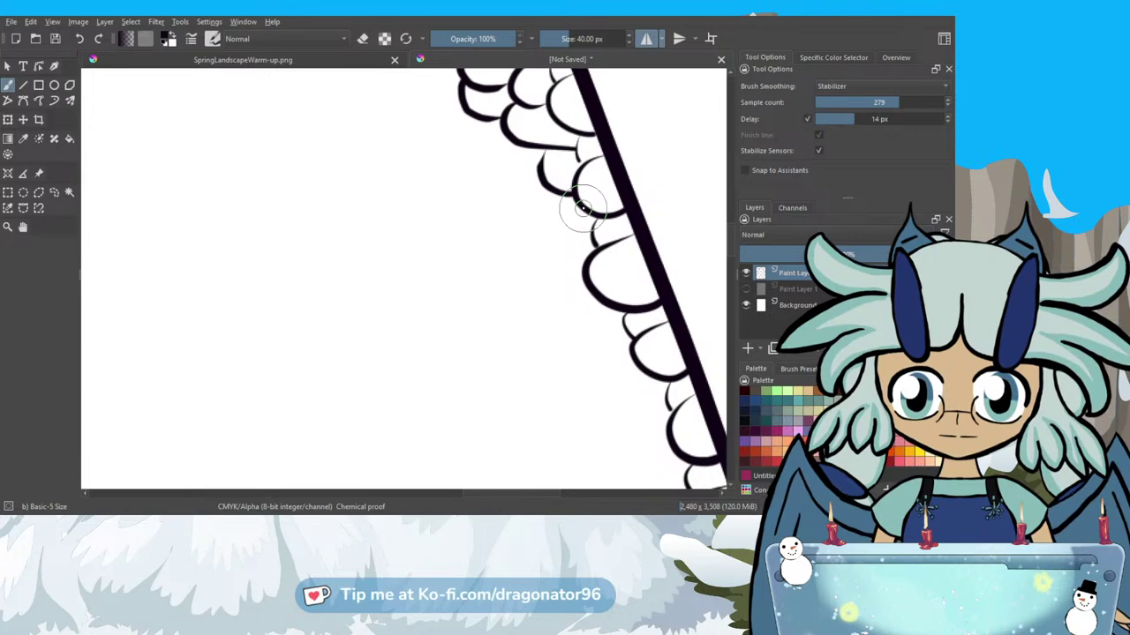
Continue the third scallop row down the steep side of the outline with five more scallops.
drag(583, 210, 554, 223)
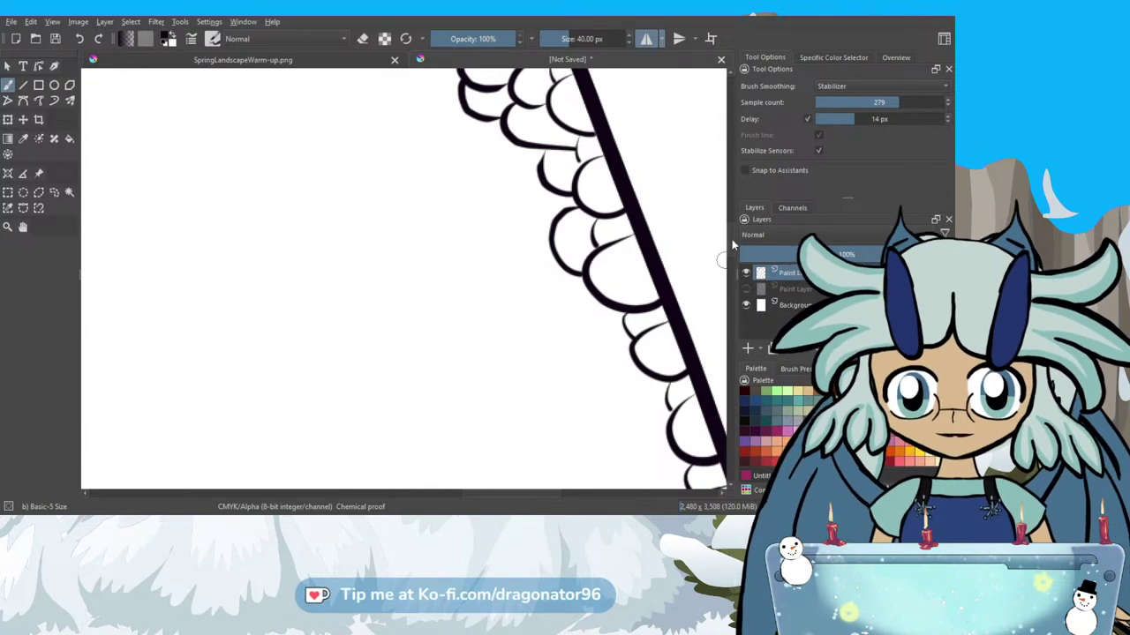
scroll(724, 258, down, 2)
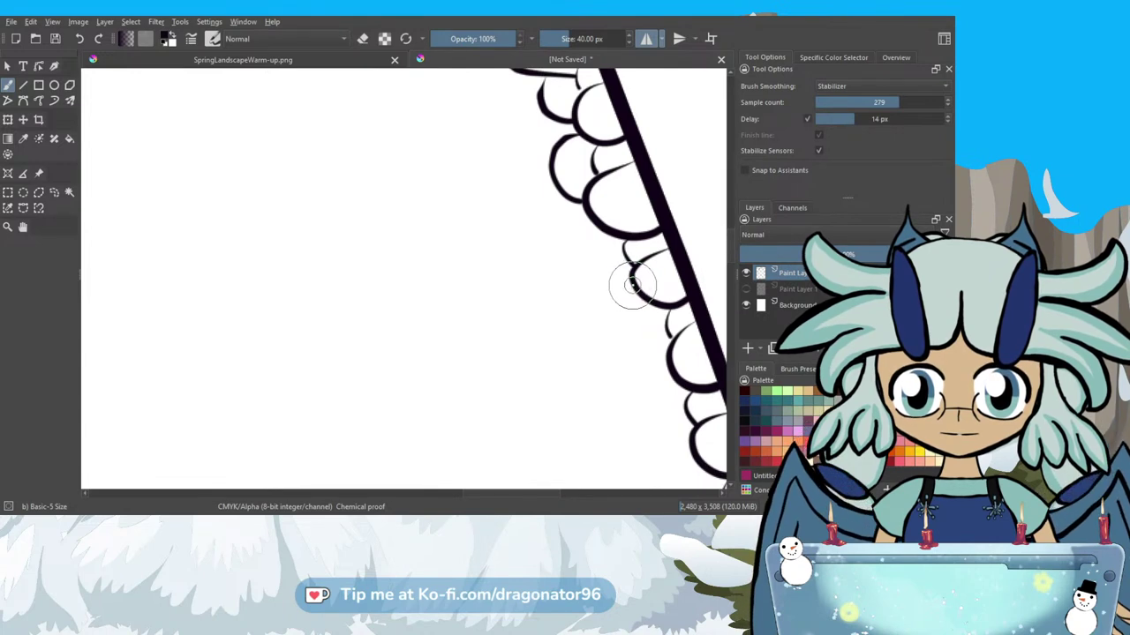
mouse_move(619, 290)
mouse_down()
mouse_move(594, 253)
mouse_move(604, 233)
mouse_move(615, 234)
mouse_move(629, 305)
mouse_move(644, 298)
mouse_move(651, 350)
mouse_move(694, 335)
mouse_up()
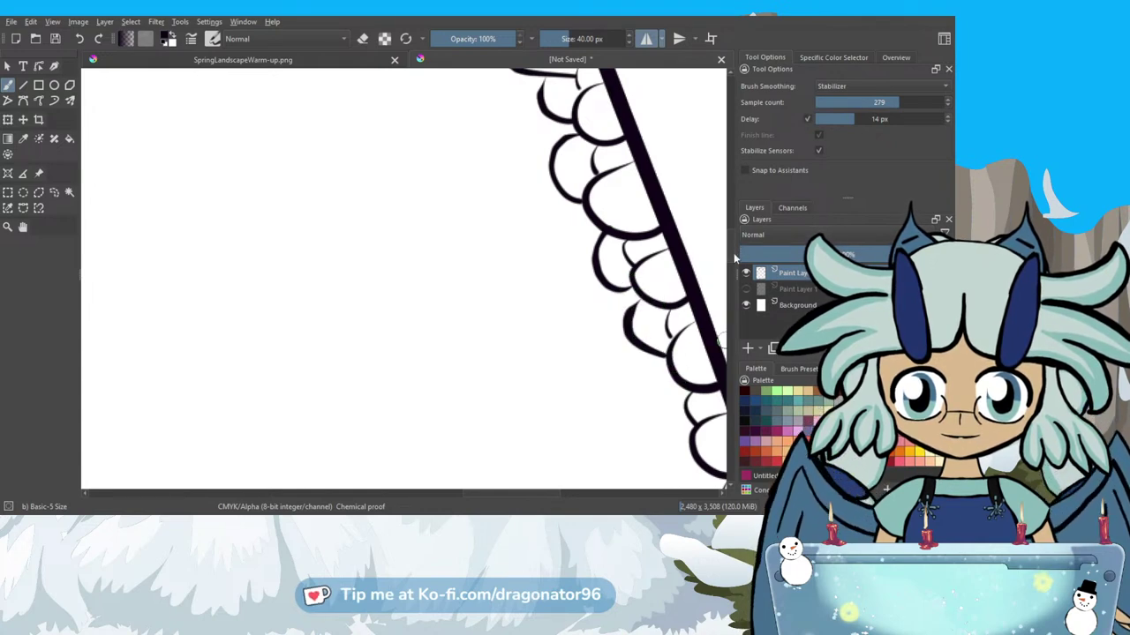
scroll(735, 257, down, 5)
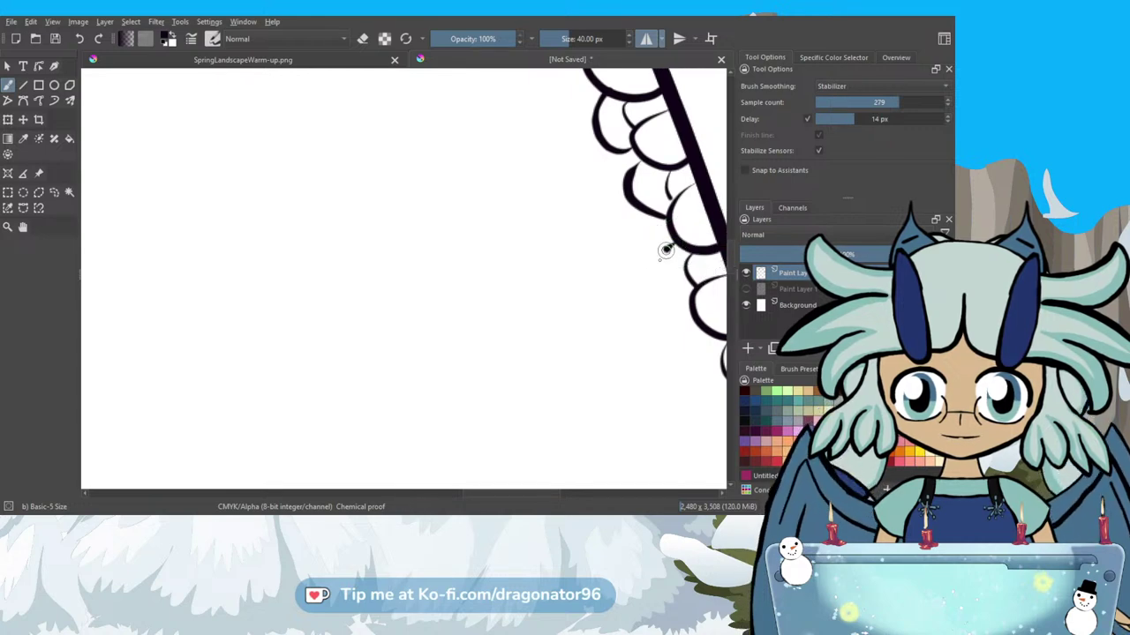
mouse_move(659, 267)
mouse_down()
mouse_move(669, 293)
mouse_move(694, 308)
mouse_up()
drag(519, 500, 400, 494)
mouse_move(607, 380)
mouse_down()
mouse_move(611, 399)
mouse_move(576, 375)
mouse_move(590, 327)
mouse_up()
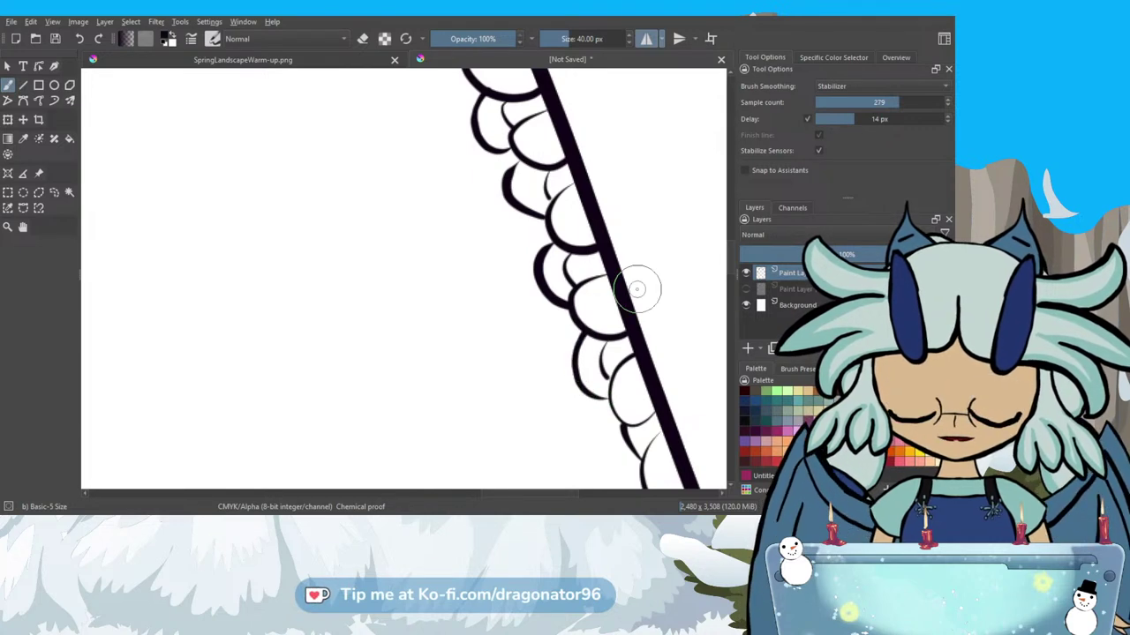
Draw three rounded third-row scallops further down the steep side, starting around the short second-row arc above the tall inner scallop.
drag(637, 290, 666, 223)
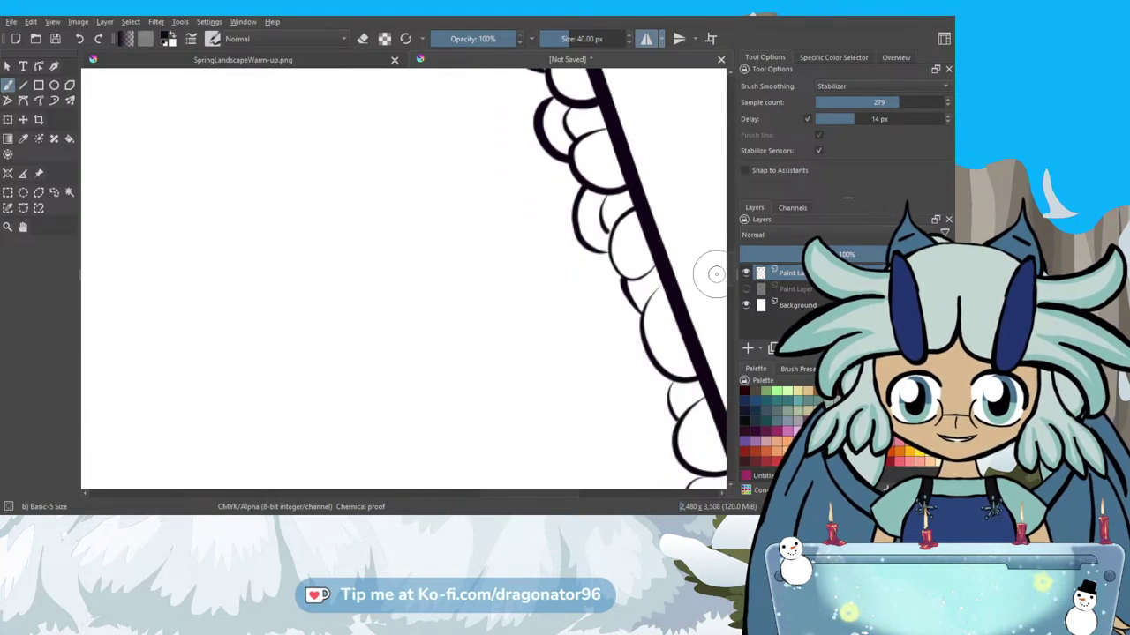
mouse_move(618, 269)
mouse_down()
mouse_move(594, 307)
mouse_move(603, 322)
mouse_up()
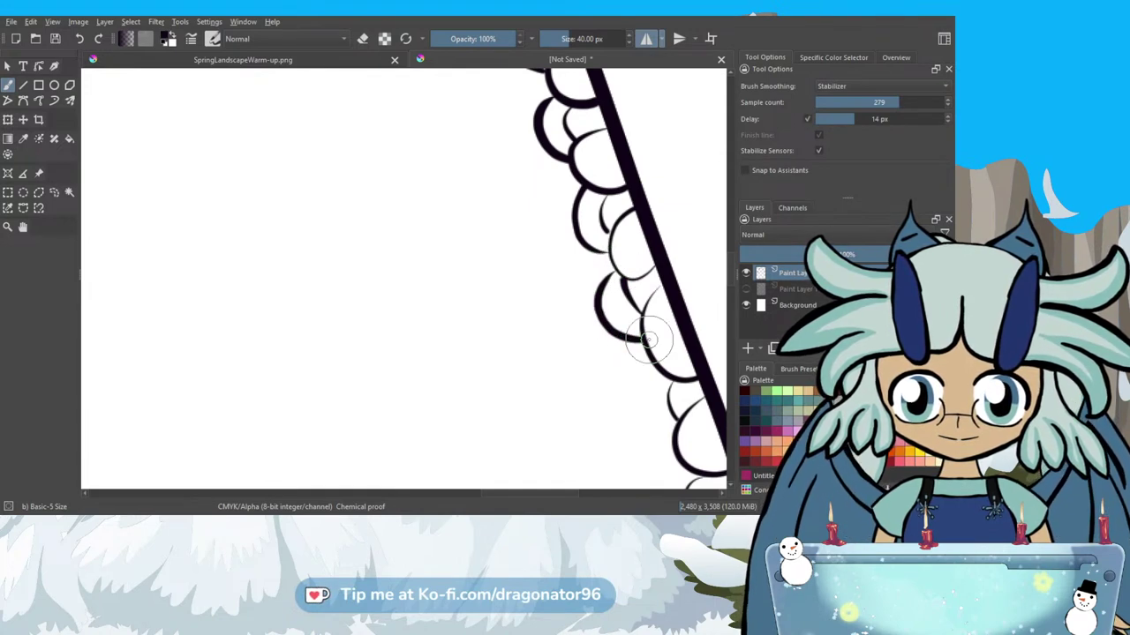
scroll(729, 287, down, 3)
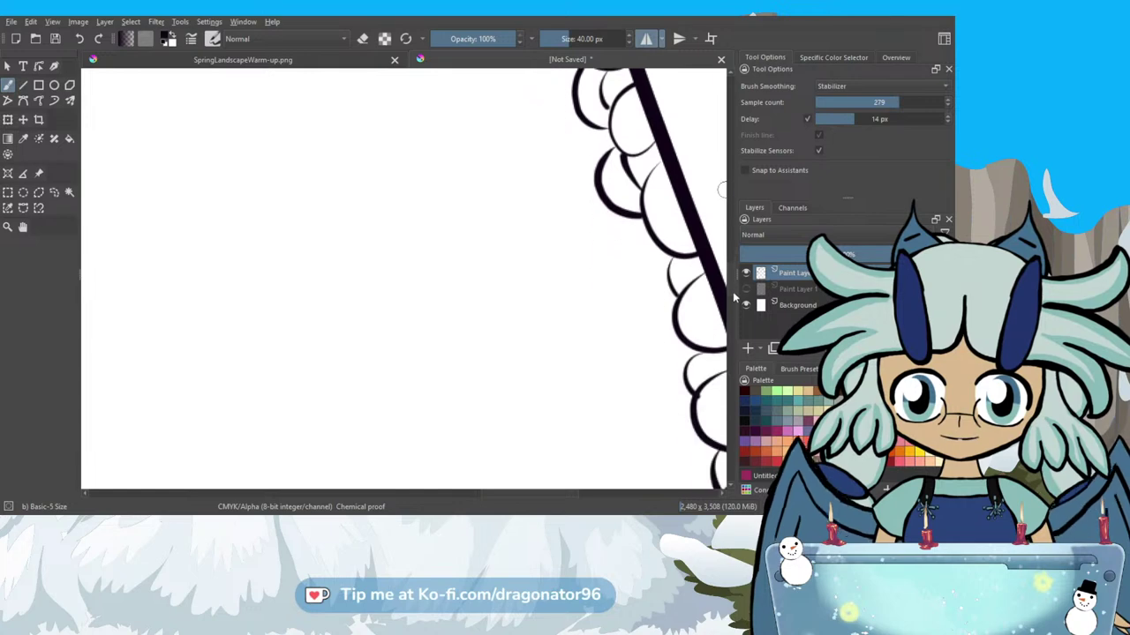
scroll(518, 496, right, 2)
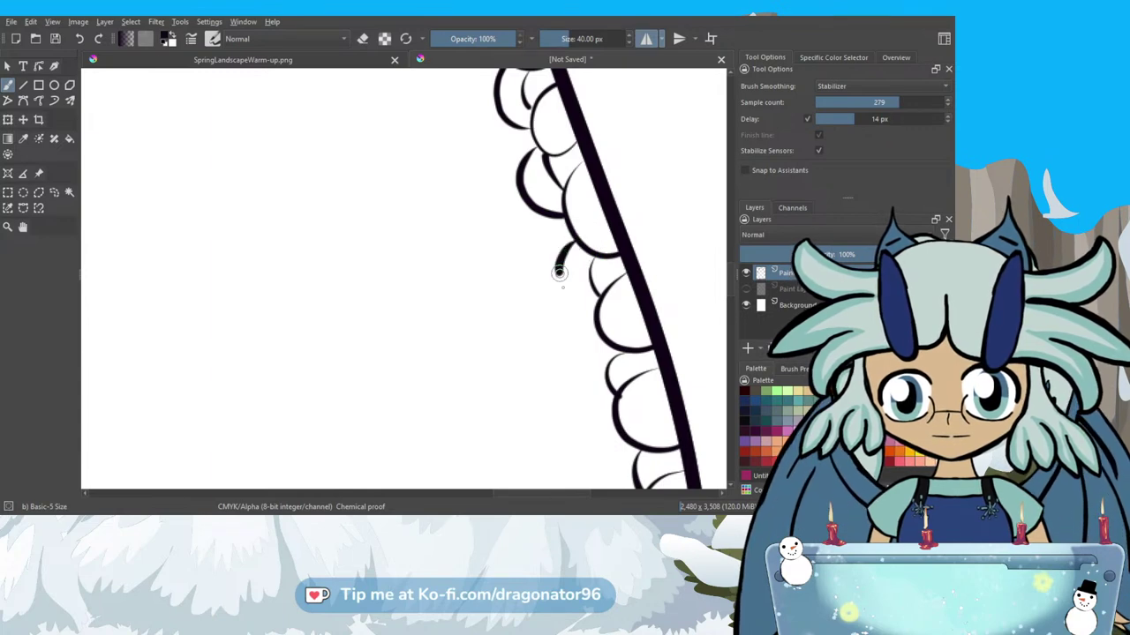
drag(572, 301, 603, 316)
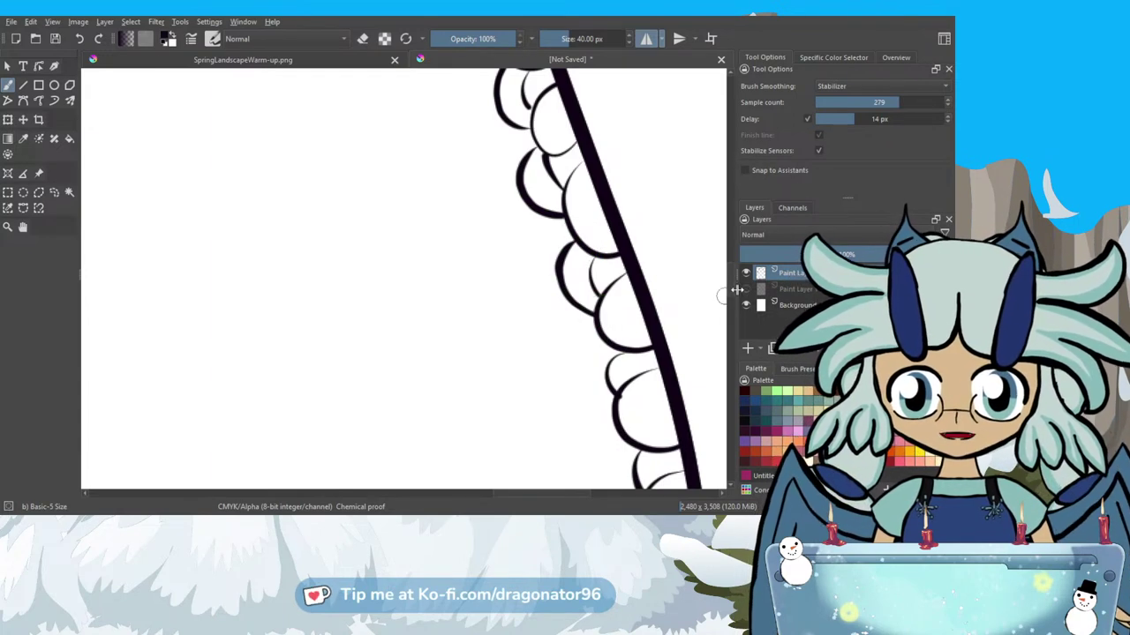
scroll(733, 294, down, 2)
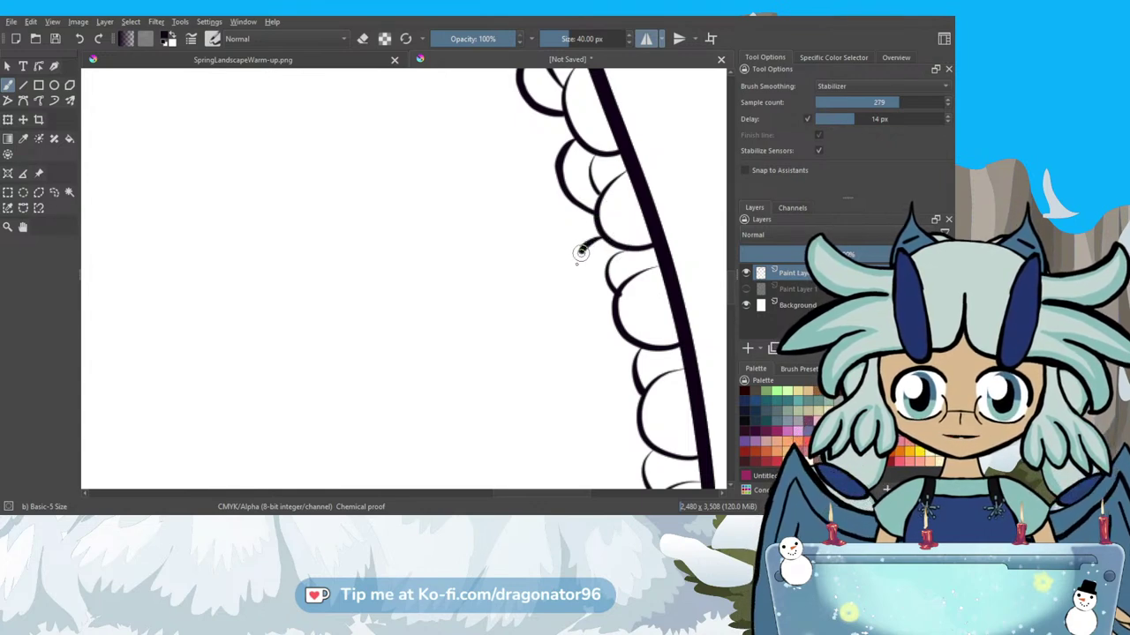
mouse_move(577, 271)
mouse_down()
mouse_move(617, 306)
mouse_move(612, 337)
mouse_up()
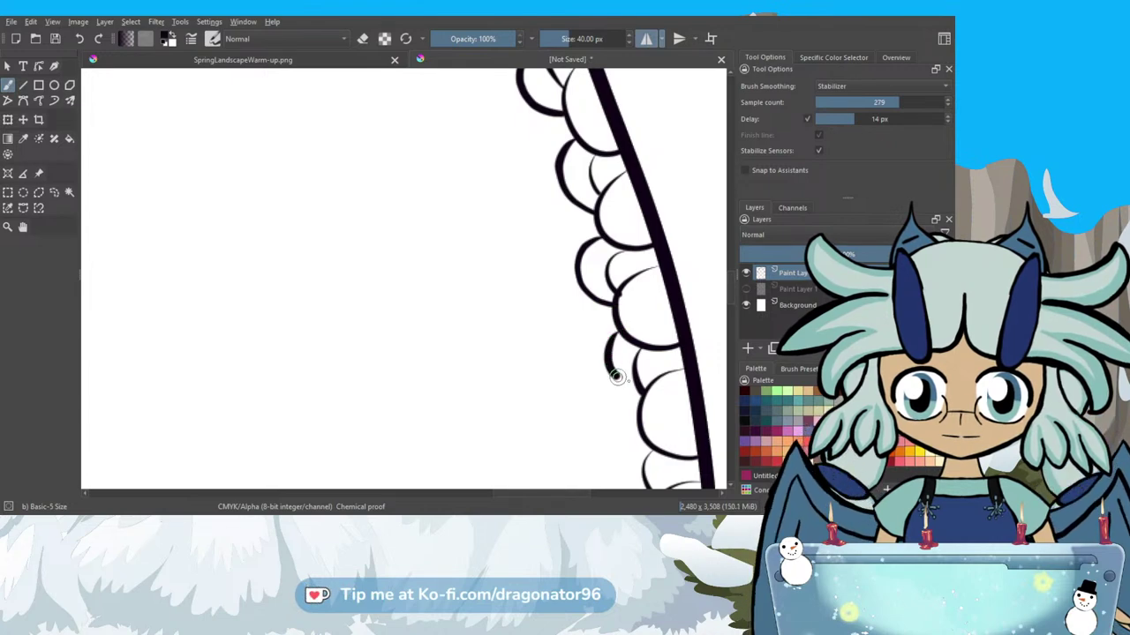
Add a run of six small, closely packed third-row scallops where the outline becomes nearly vertical.
mouse_move(734, 301)
mouse_down()
mouse_move(635, 285)
mouse_move(615, 309)
mouse_move(642, 332)
mouse_move(643, 375)
mouse_move(618, 370)
mouse_move(615, 335)
mouse_move(653, 307)
mouse_up()
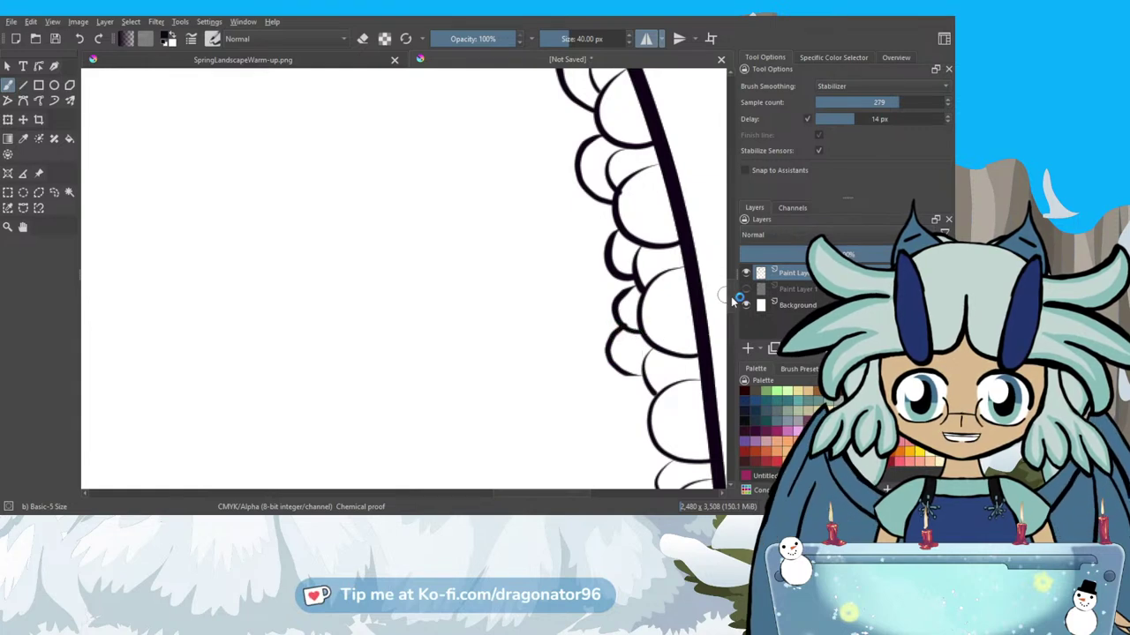
key(4)
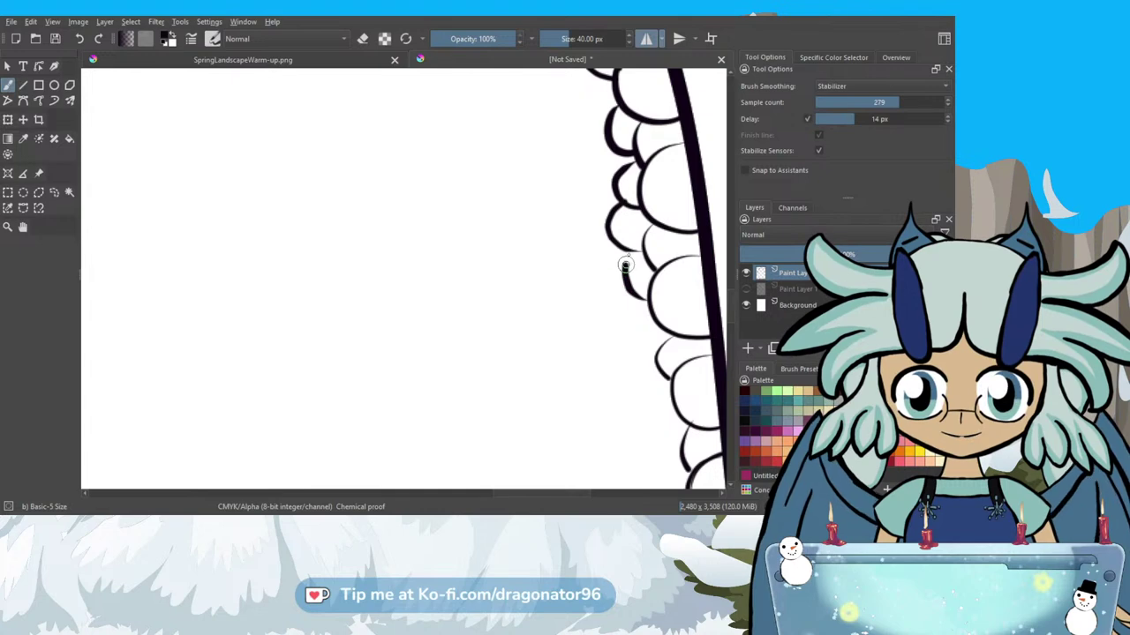
mouse_move(627, 254)
mouse_down()
mouse_move(636, 308)
mouse_move(650, 299)
mouse_move(624, 318)
mouse_up()
mouse_move(646, 358)
mouse_down()
mouse_move(676, 399)
mouse_move(630, 372)
mouse_up()
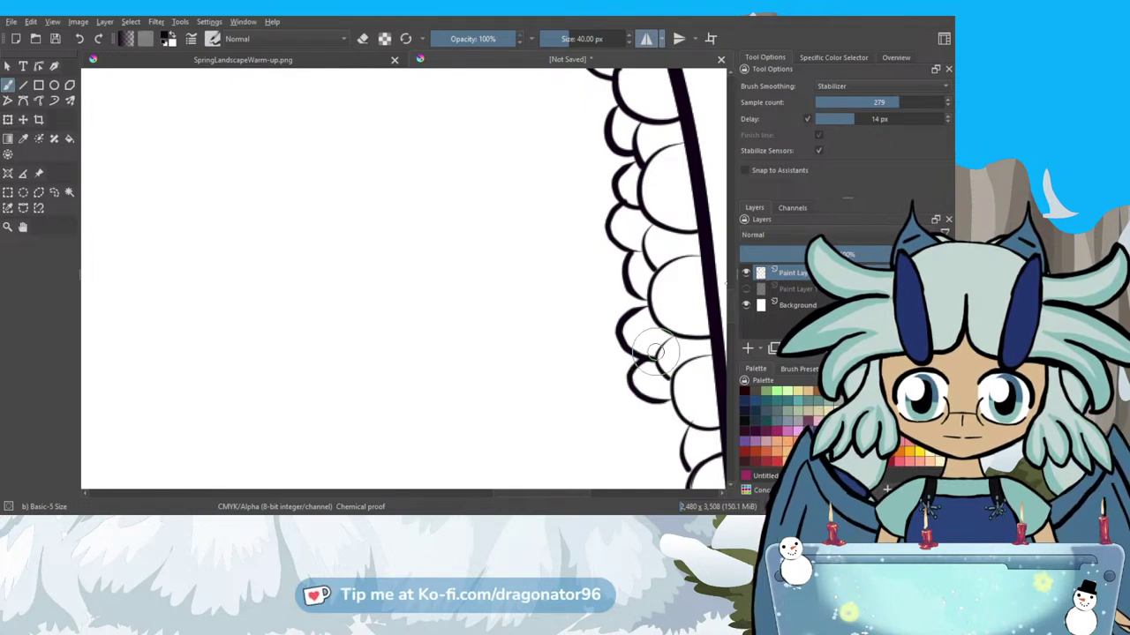
Draw a rounded third-row scallop below the small packed ones, followed by a longer one projecting further inward.
scroll(732, 325, down, 5)
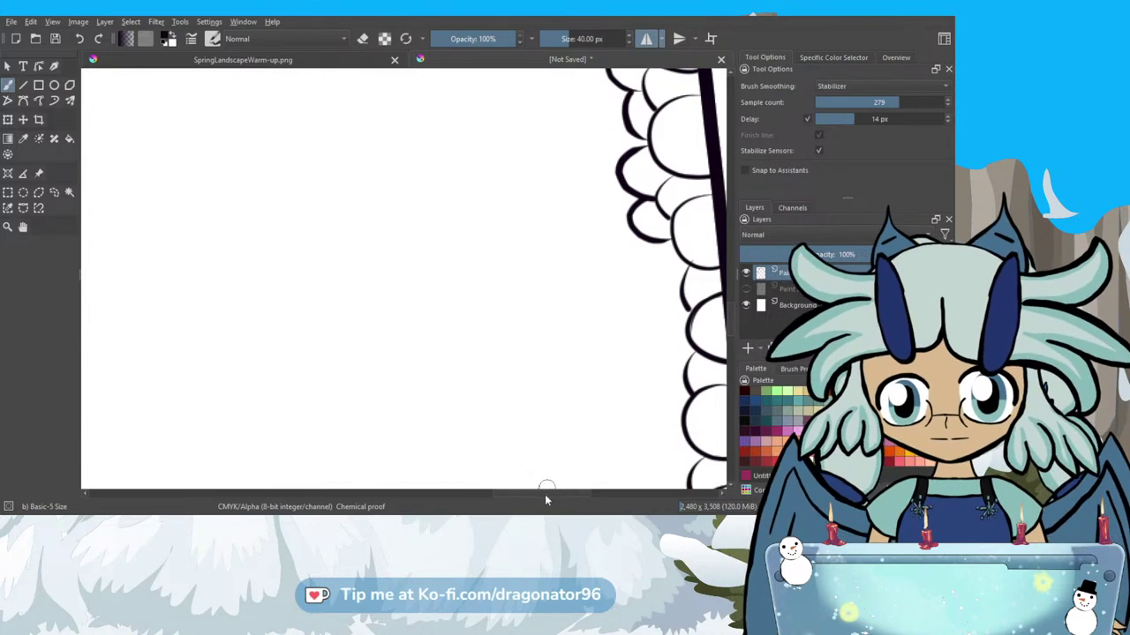
scroll(544, 496, right, 3)
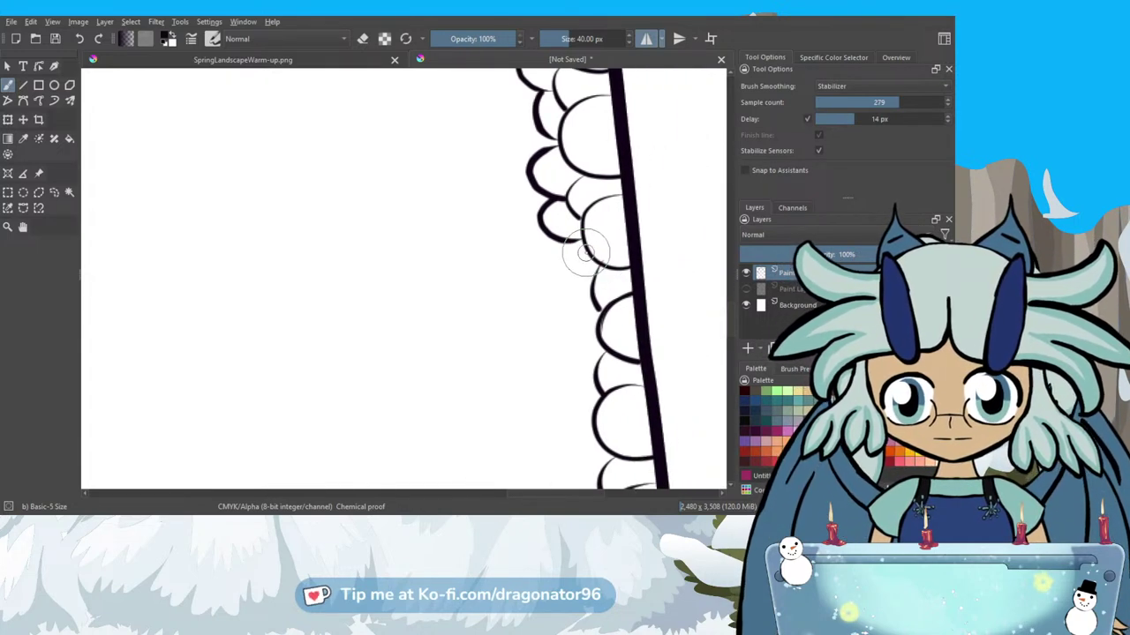
mouse_move(586, 250)
mouse_down()
mouse_move(565, 262)
mouse_move(577, 298)
mouse_up()
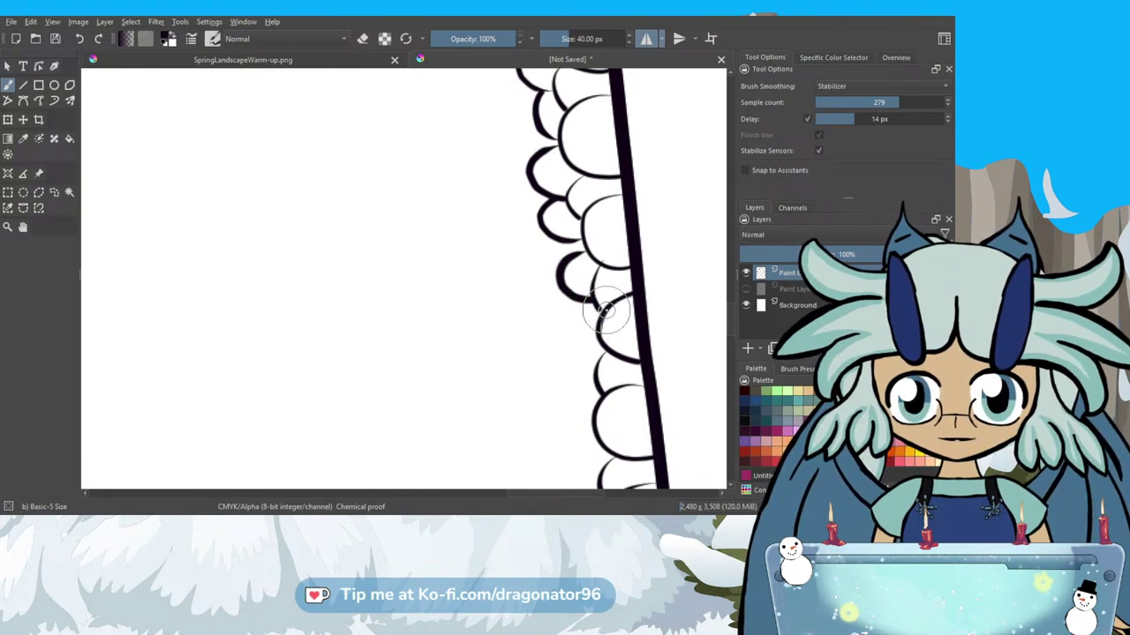
mouse_move(586, 313)
mouse_down()
mouse_move(558, 325)
mouse_move(556, 340)
mouse_move(599, 356)
mouse_up()
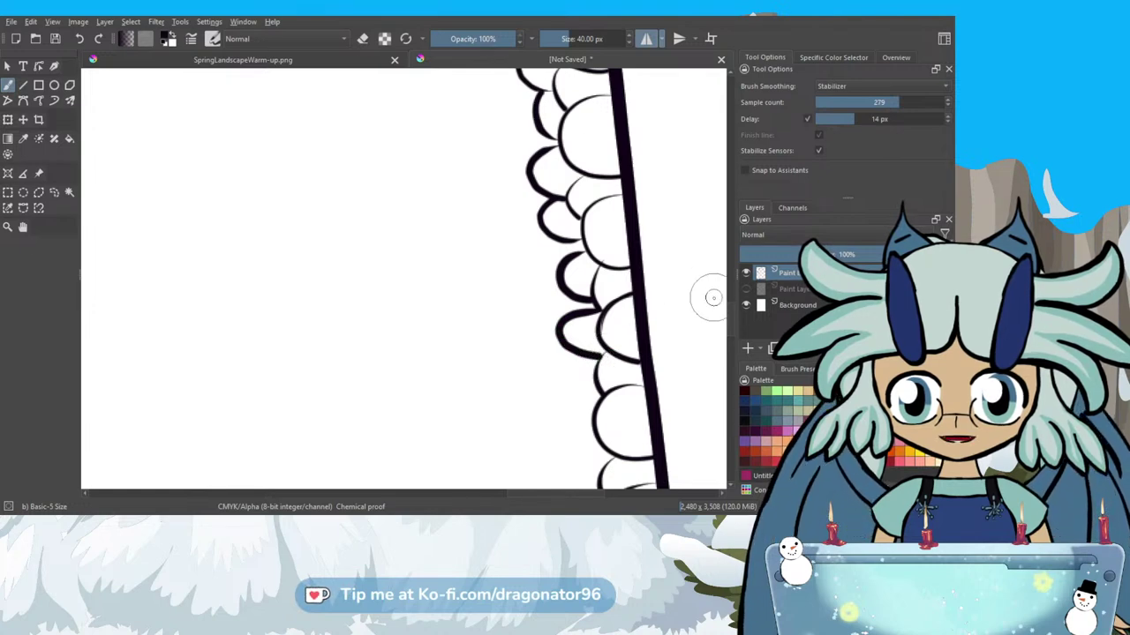
Add two third-row scallops below the elongated one, undoing the second and redrawing it larger.
scroll(724, 322, down, 2)
scroll(728, 326, up, 2)
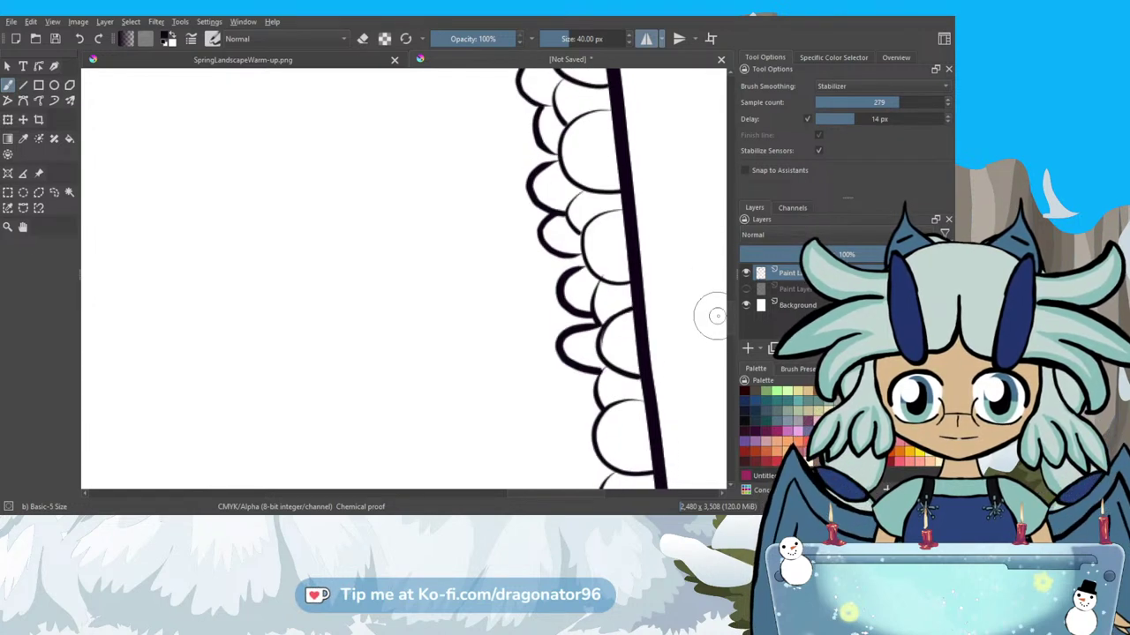
scroll(728, 322, down, 1)
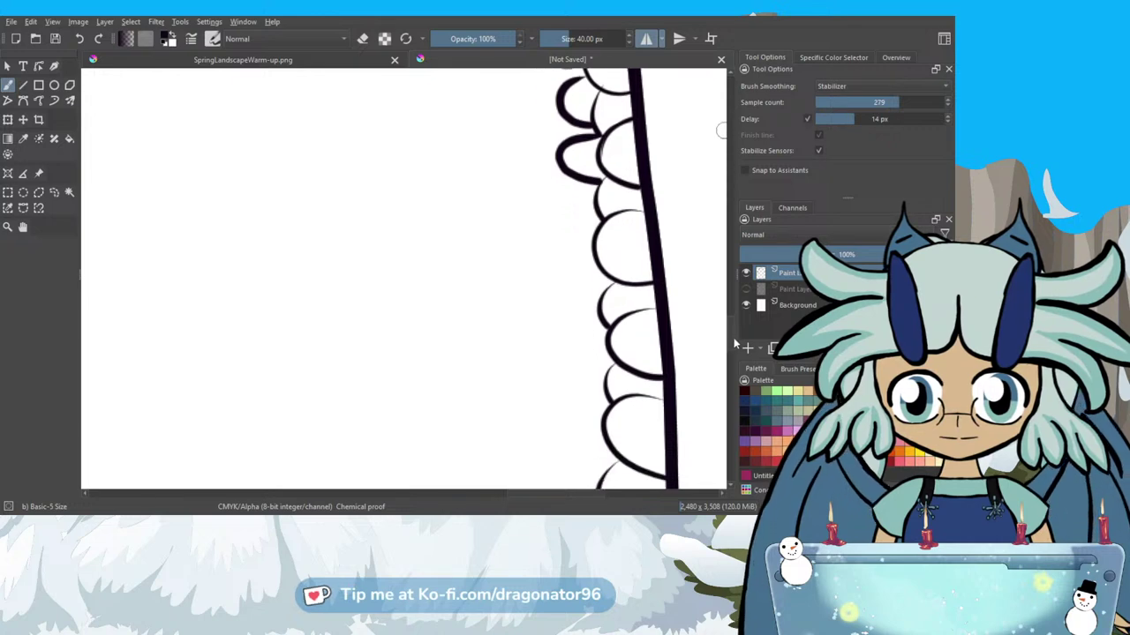
scroll(707, 313, up, 1)
scroll(731, 334, down, 2)
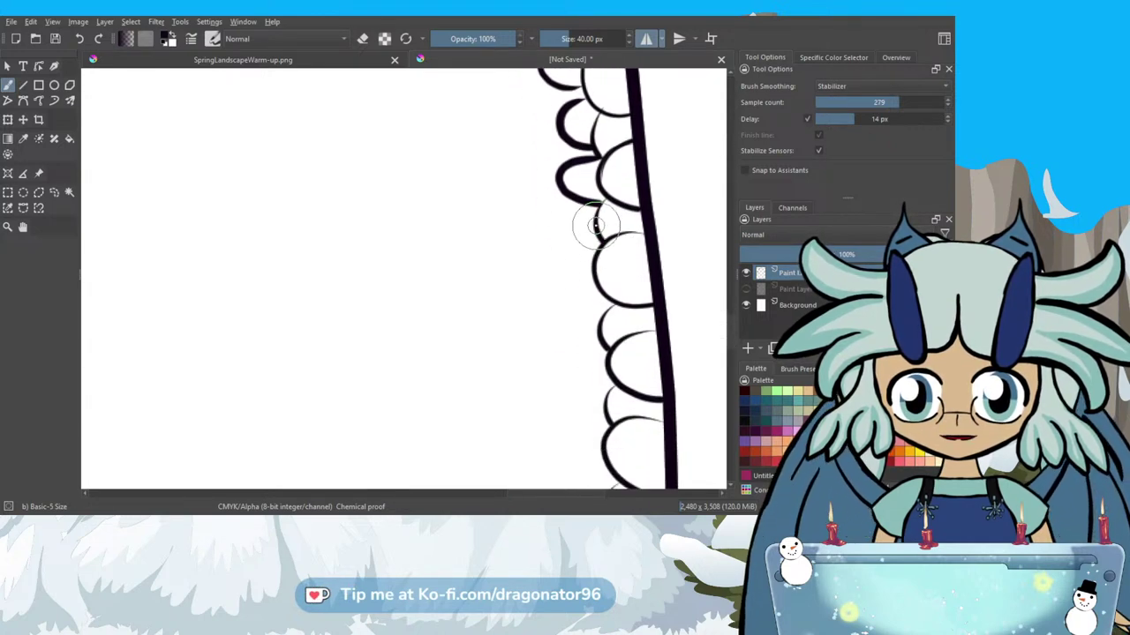
mouse_move(573, 226)
mouse_down()
mouse_move(556, 265)
mouse_move(571, 275)
mouse_up()
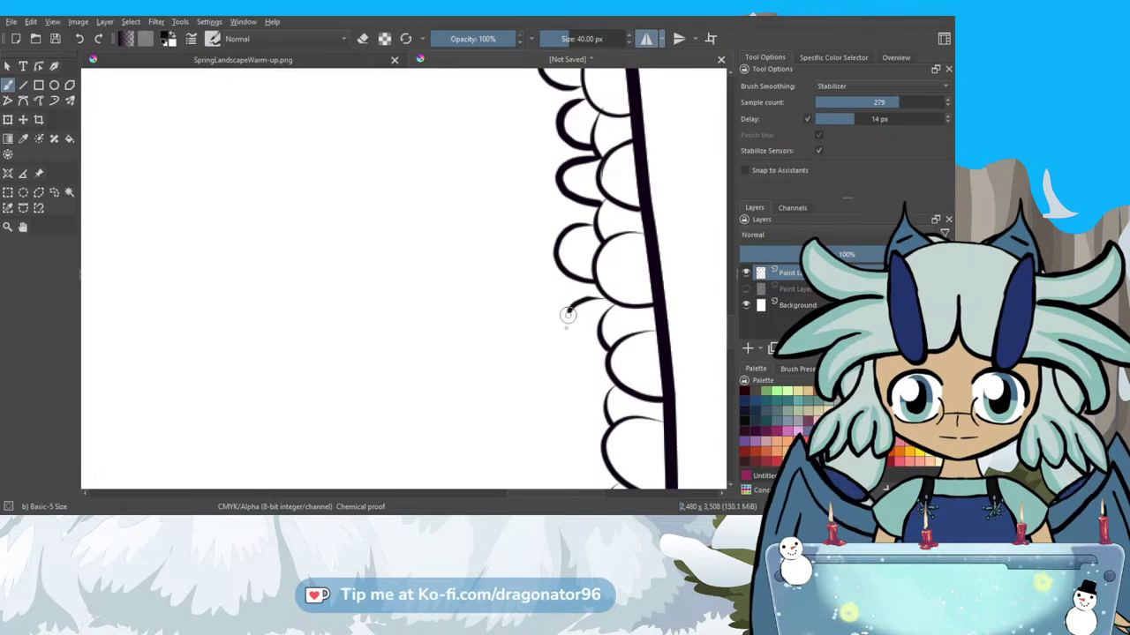
drag(573, 335, 594, 339)
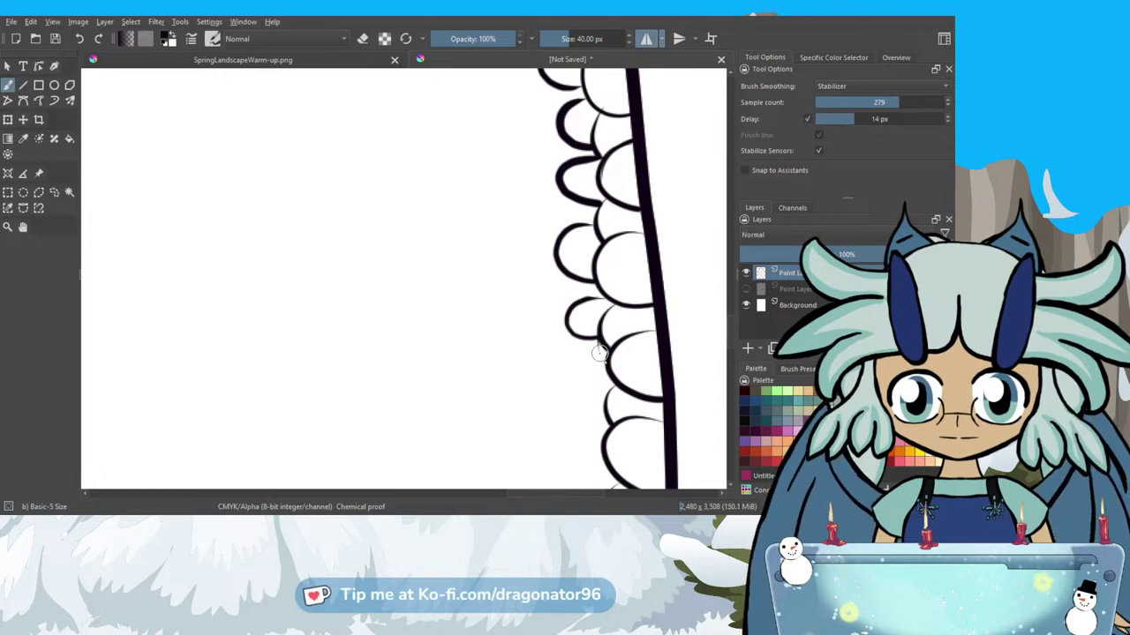
key(ctrl+z)
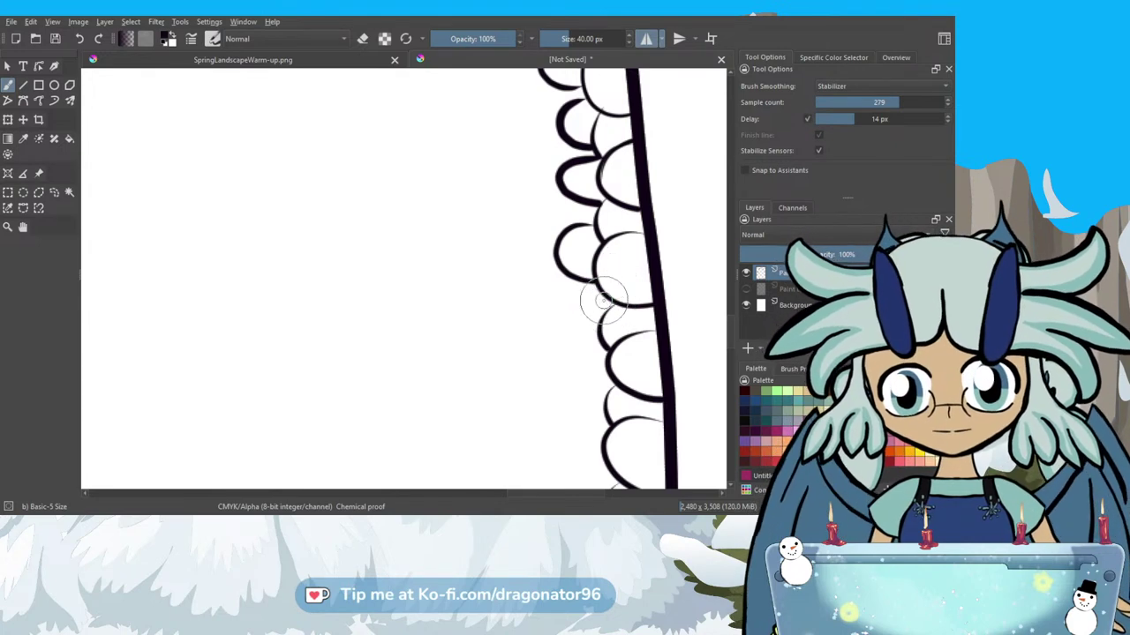
drag(569, 293, 566, 328)
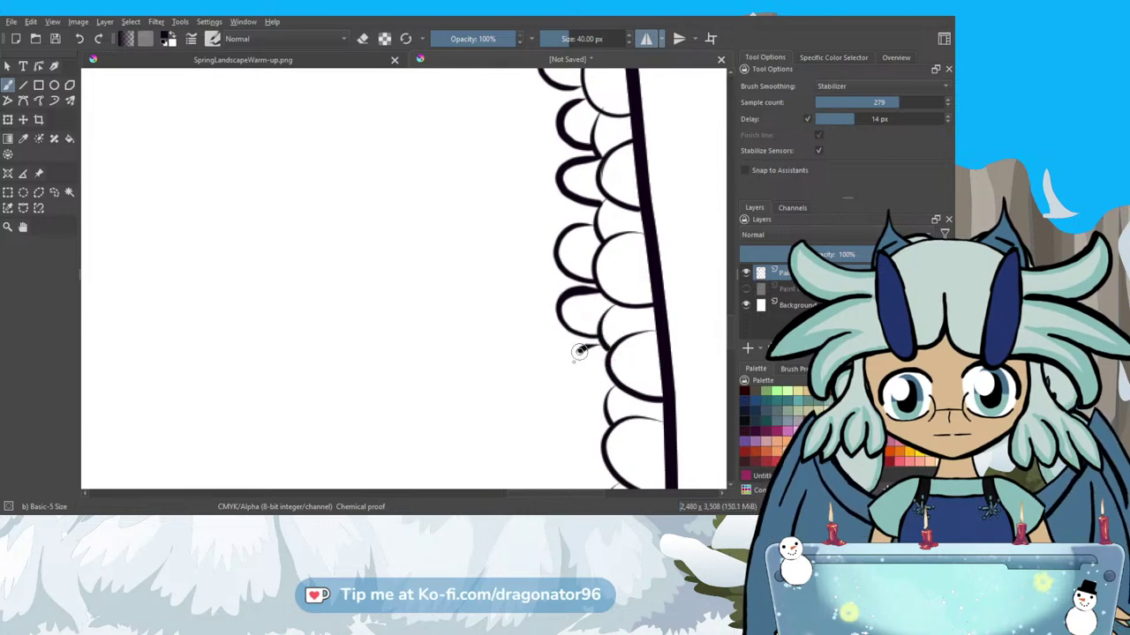
Draw two smaller third-row scallops further down the near-vertical side, beneath the redrawn one.
mouse_move(575, 367)
mouse_down()
mouse_move(592, 393)
mouse_move(658, 401)
mouse_up()
scroll(731, 347, down, 3)
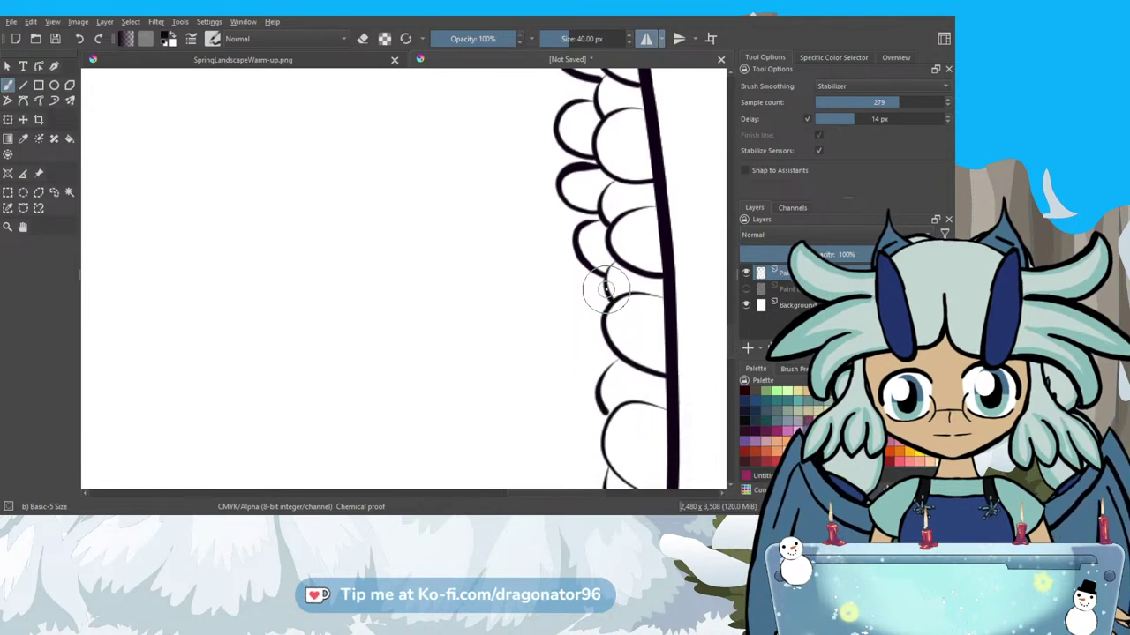
mouse_move(606, 289)
mouse_down()
mouse_move(580, 297)
mouse_move(593, 330)
mouse_move(612, 332)
mouse_move(616, 357)
mouse_up()
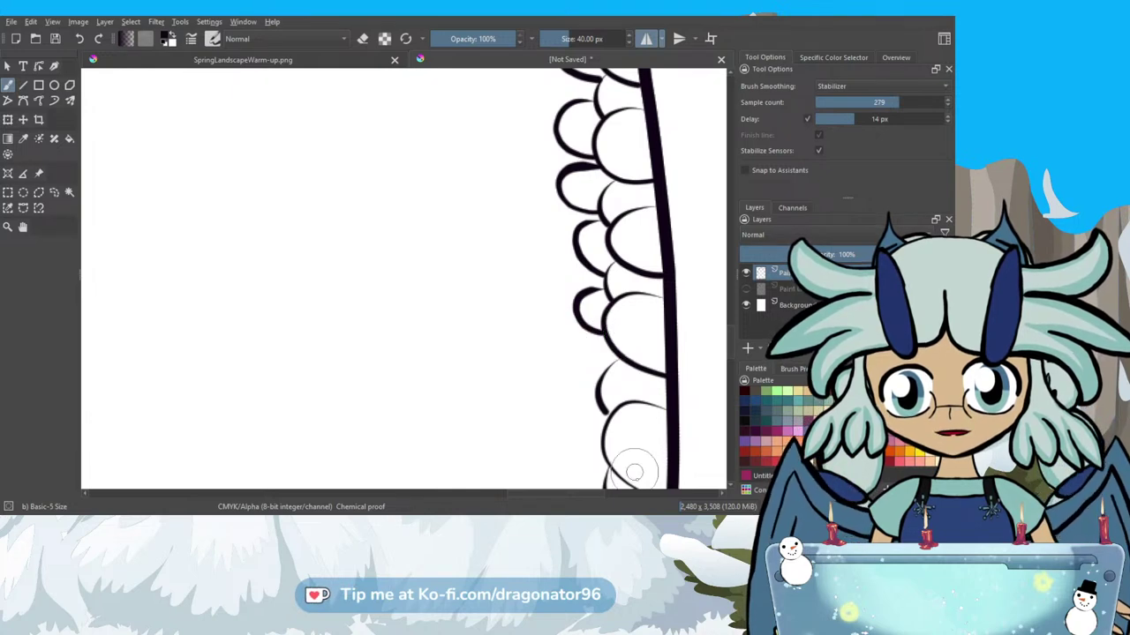
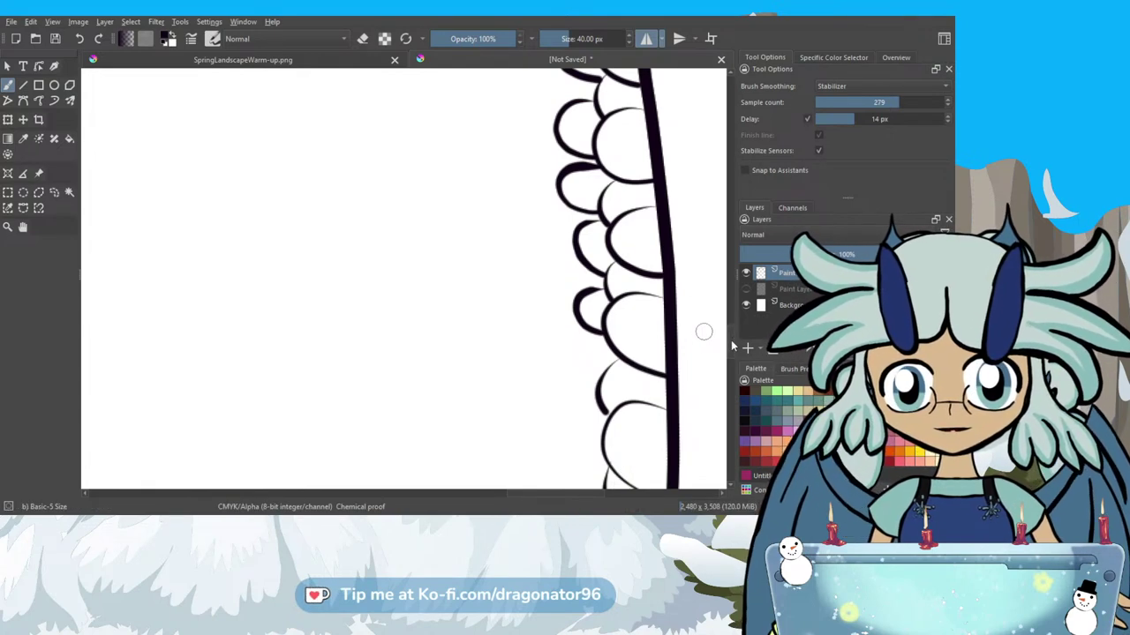
Draw two long, narrow third-row scallops projecting inward below the two smaller ones.
scroll(715, 345, down, 5)
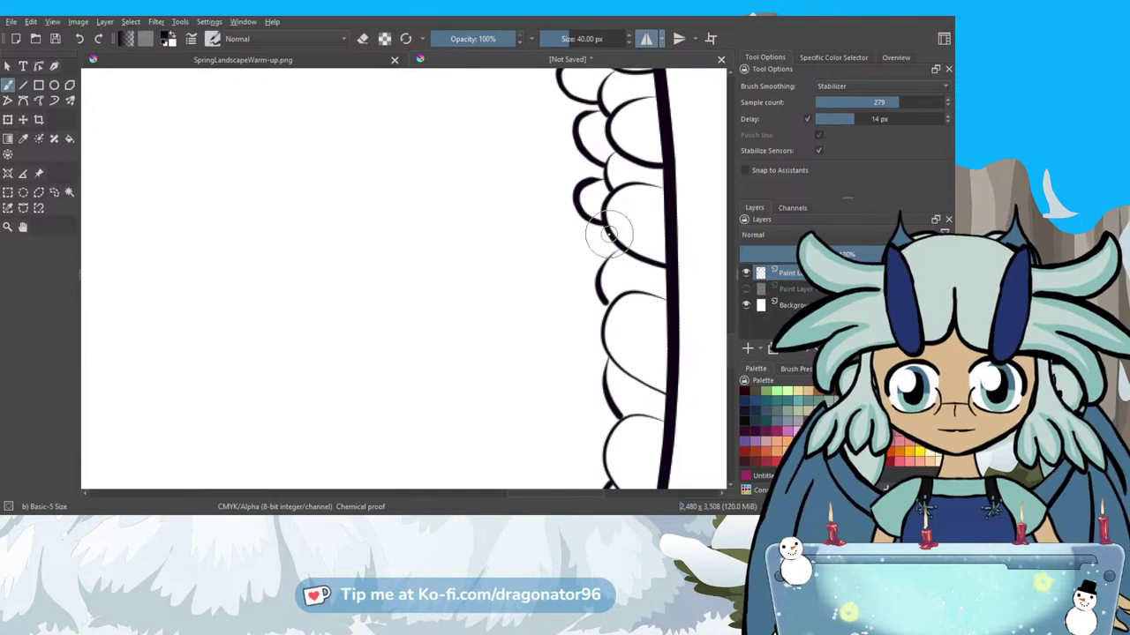
drag(609, 234, 574, 234)
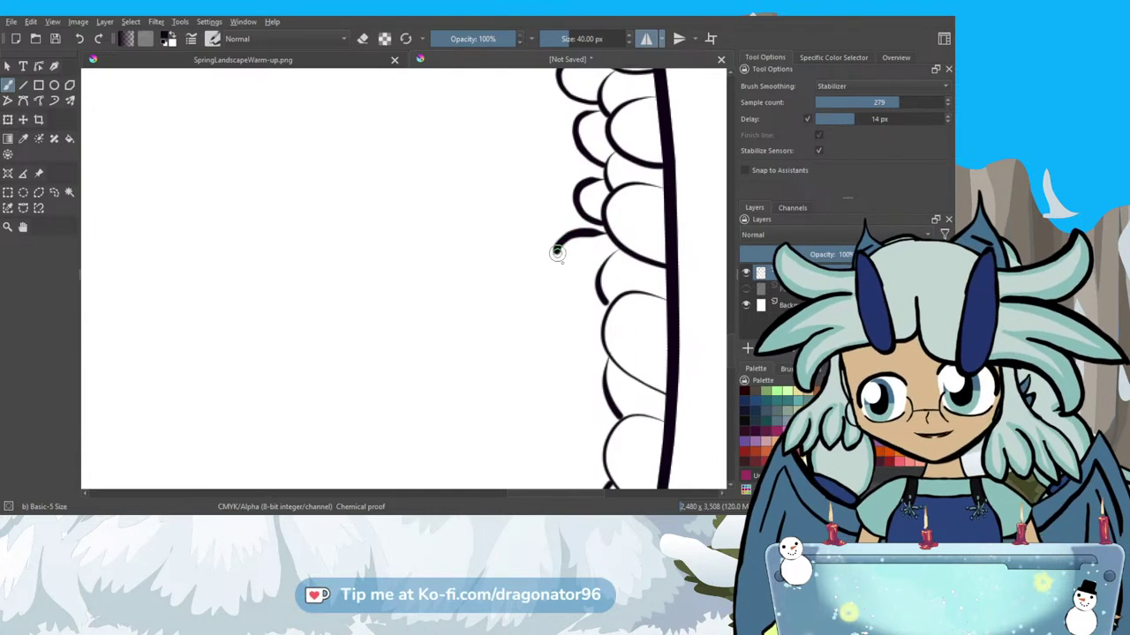
drag(596, 276, 603, 278)
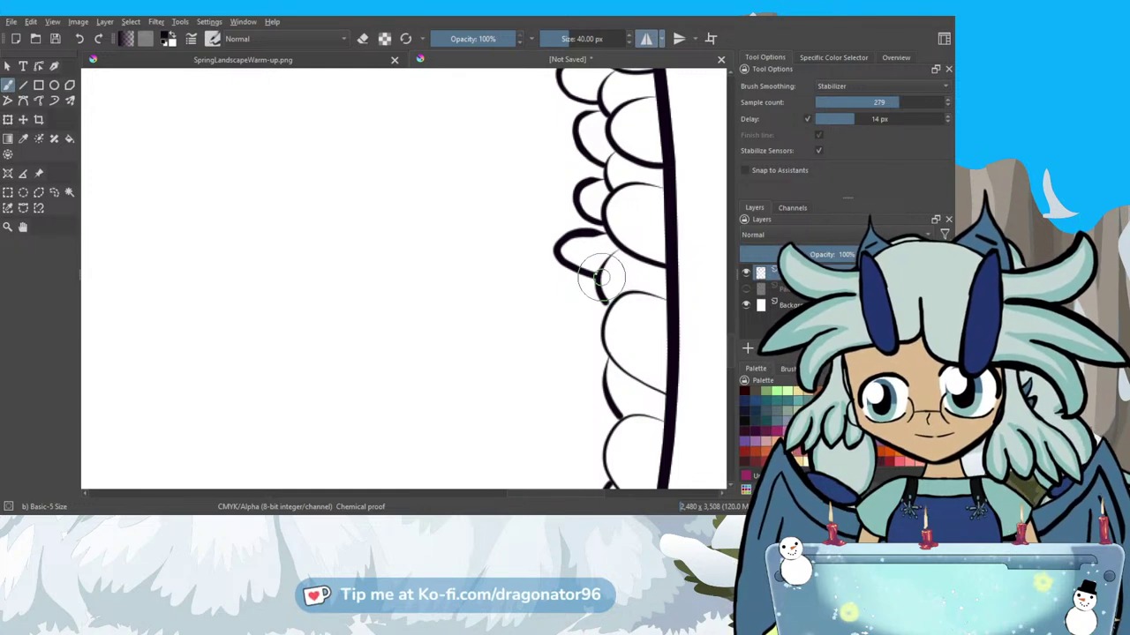
drag(603, 277, 605, 304)
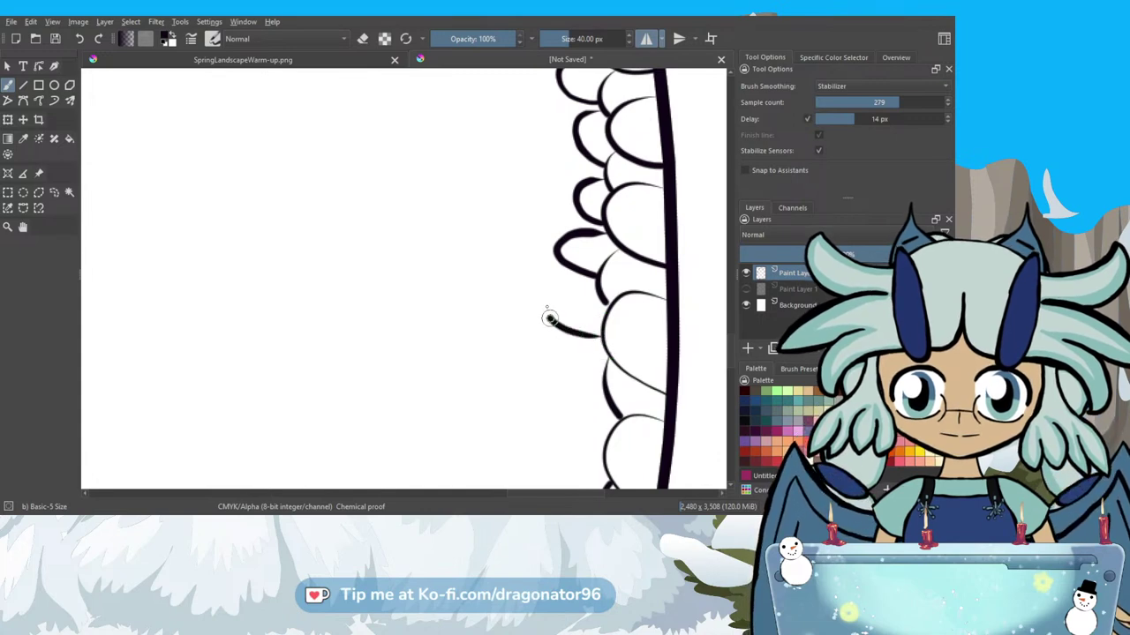
drag(551, 304, 602, 286)
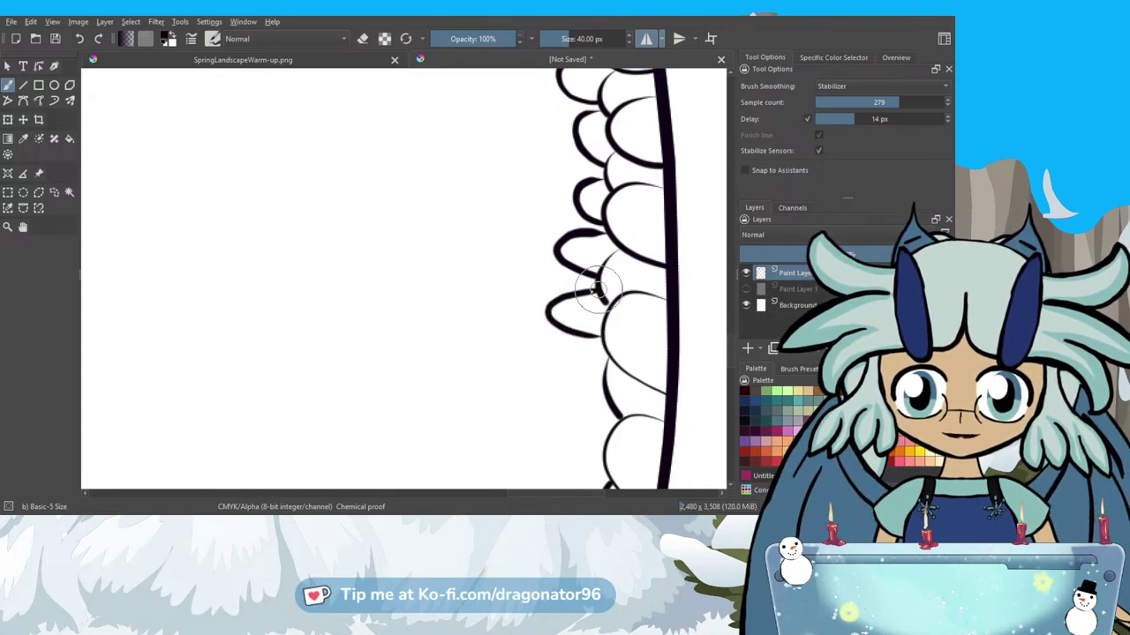
mouse_move(729, 360)
mouse_down()
mouse_move(733, 371)
mouse_move(716, 332)
mouse_up()
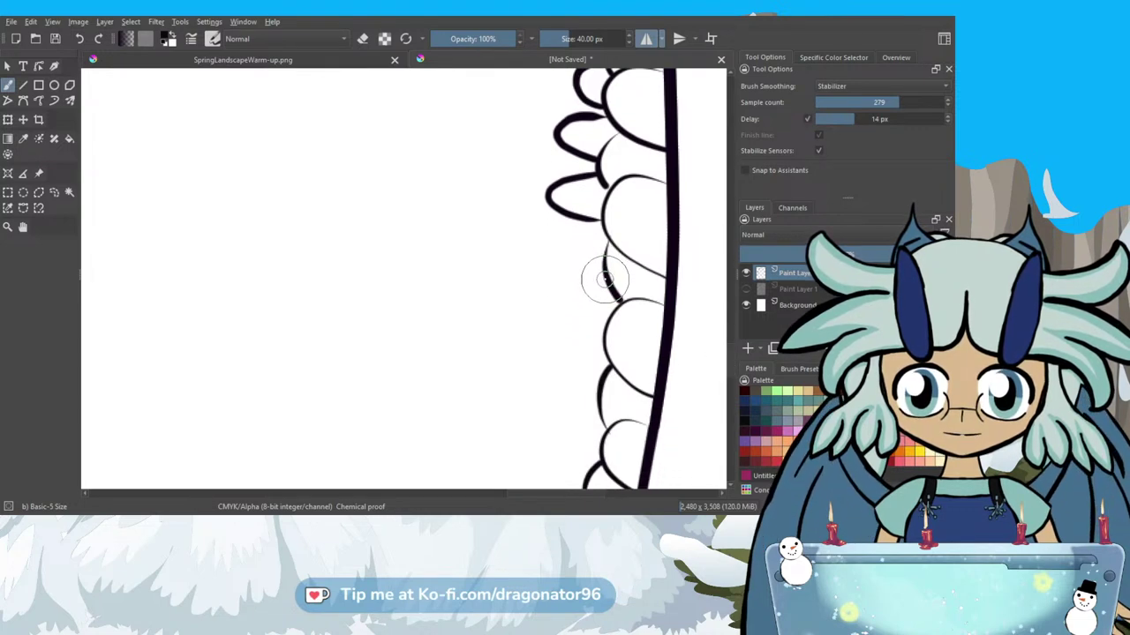
Draw another long third-row scallop, tuck one between the two long ones, and add a shorter curved scallop below.
mouse_move(586, 285)
mouse_down()
mouse_move(547, 273)
mouse_move(549, 257)
mouse_move(575, 244)
mouse_up()
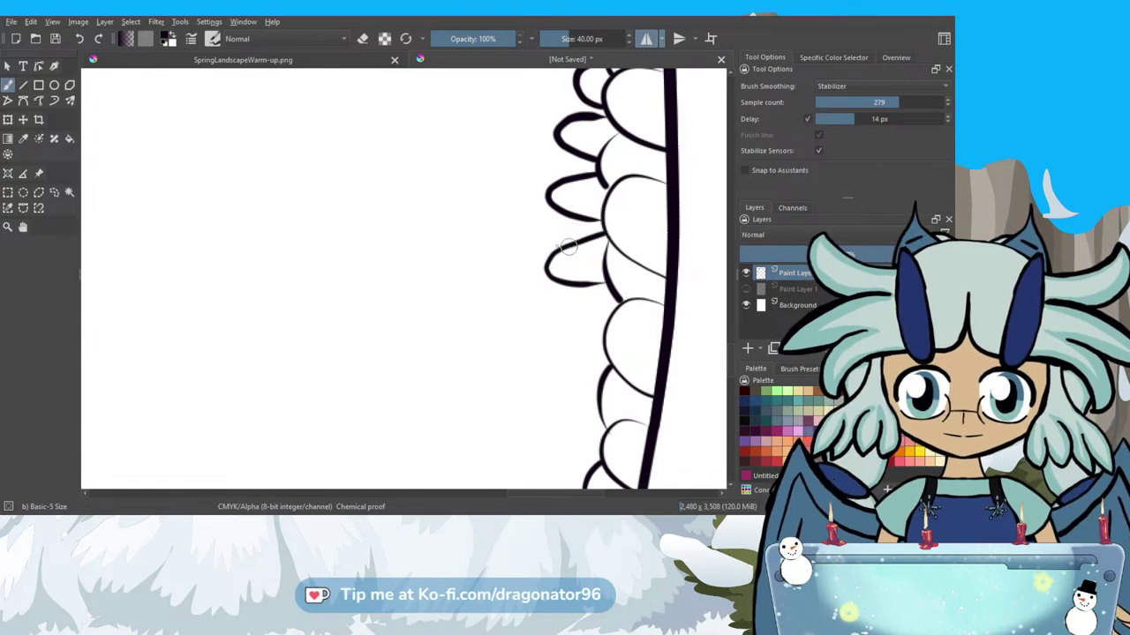
mouse_move(548, 241)
mouse_down()
mouse_move(541, 226)
mouse_move(558, 208)
mouse_move(558, 218)
mouse_up()
drag(602, 283, 577, 284)
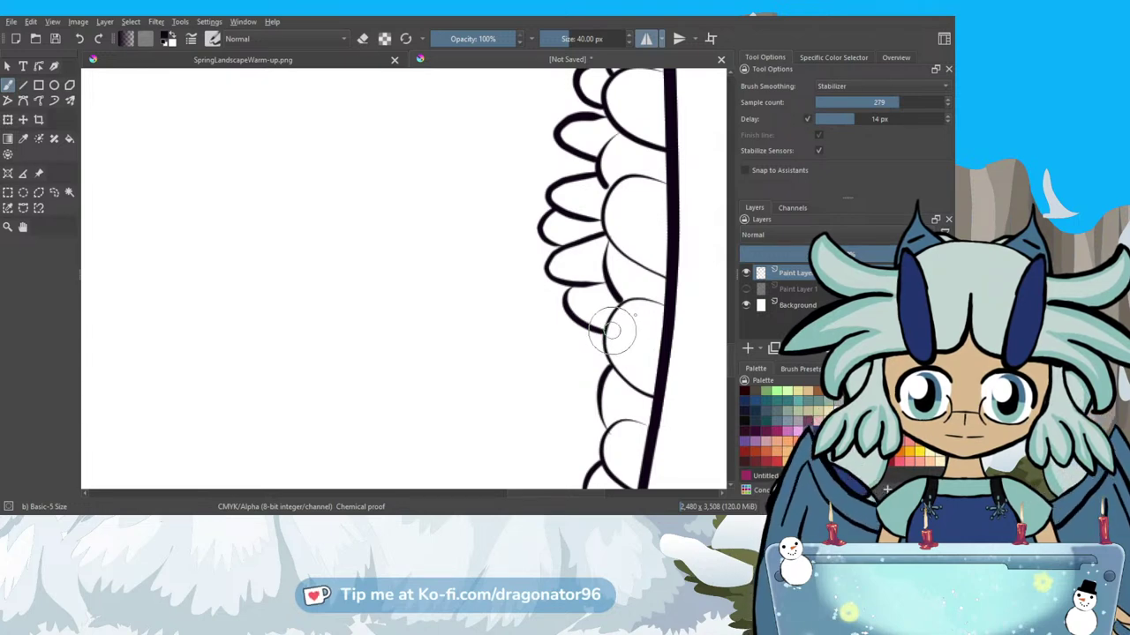
Draw small rounded third-row scallops further down the near-vertical side, with another layer of scallops projecting from the gaps between them.
scroll(731, 366, down, 3)
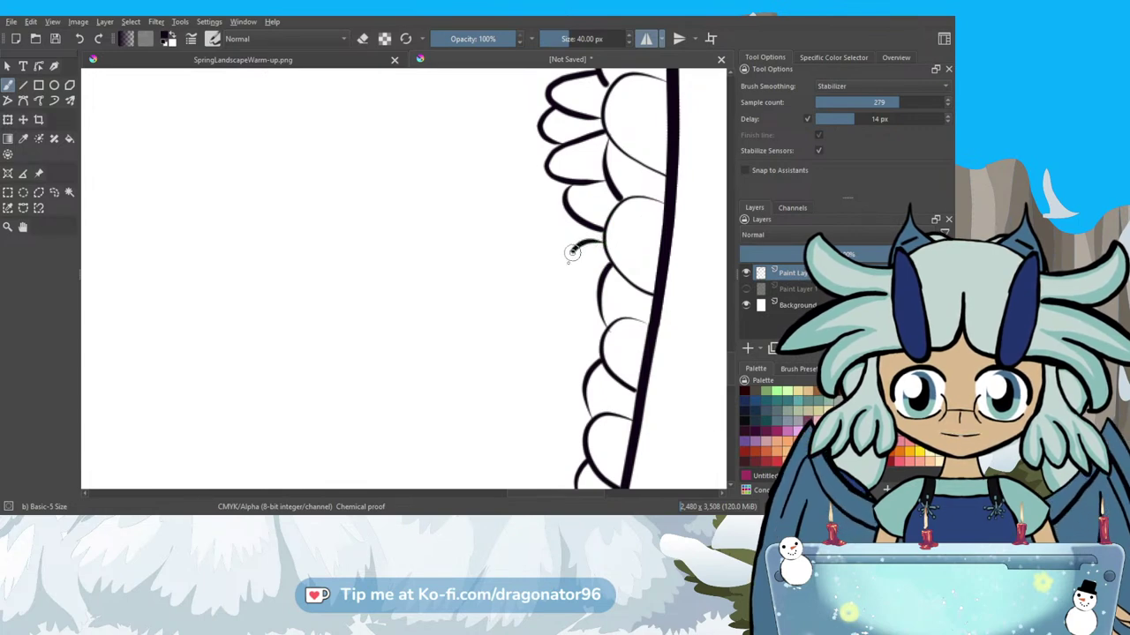
drag(573, 272, 601, 320)
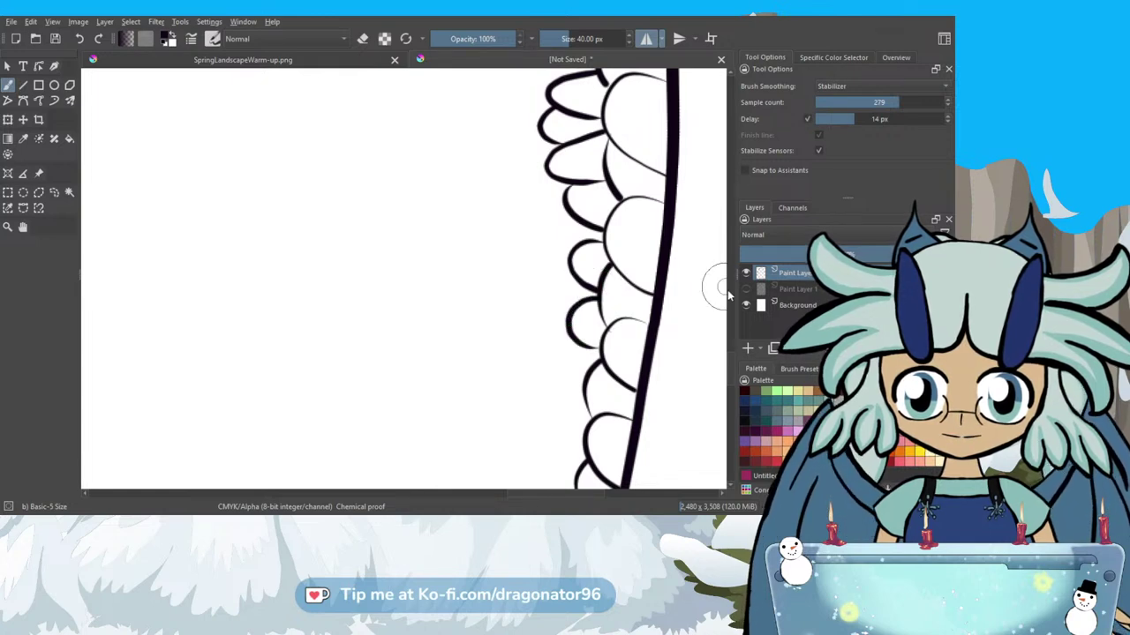
scroll(715, 369, down, 2)
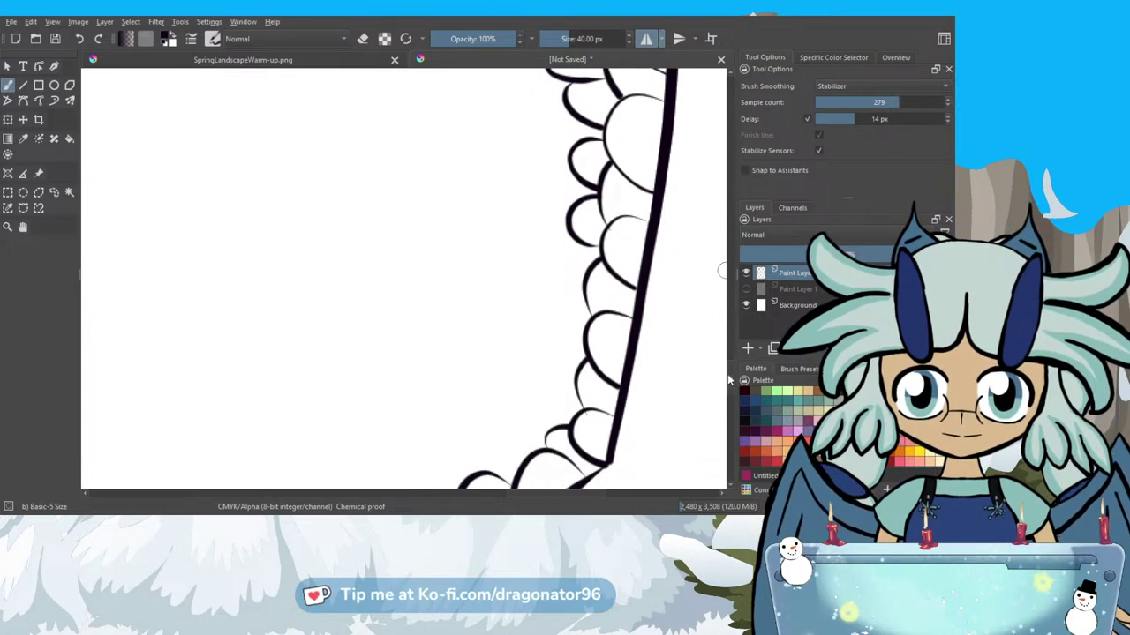
mouse_move(603, 261)
mouse_down()
mouse_move(580, 265)
mouse_move(590, 269)
mouse_up()
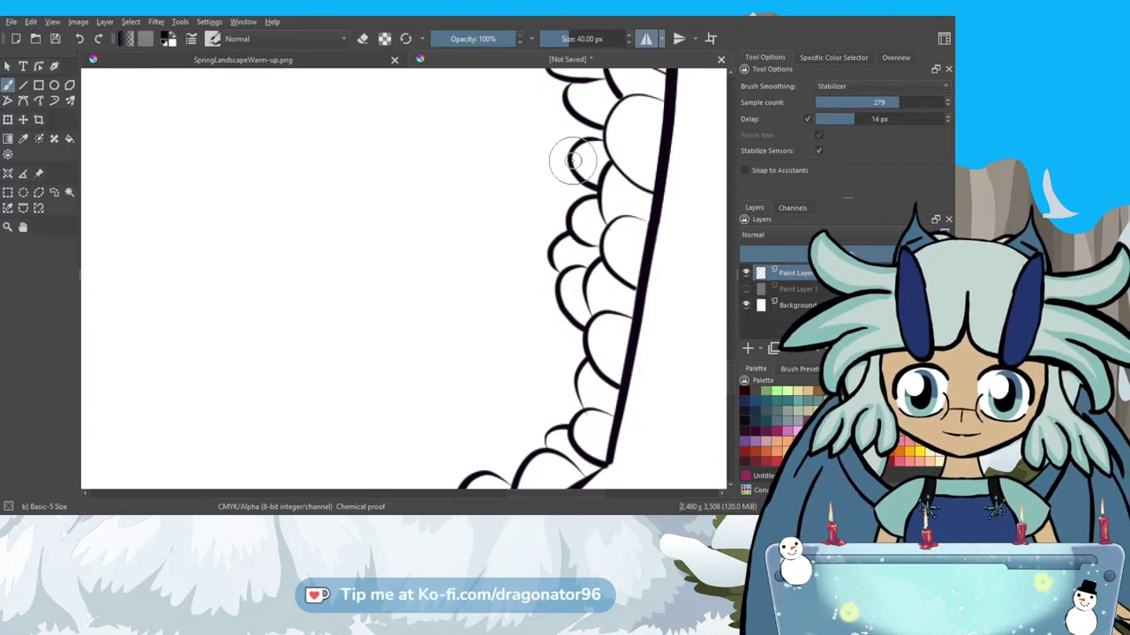
mouse_move(569, 152)
mouse_down()
mouse_move(546, 183)
mouse_move(572, 208)
mouse_up()
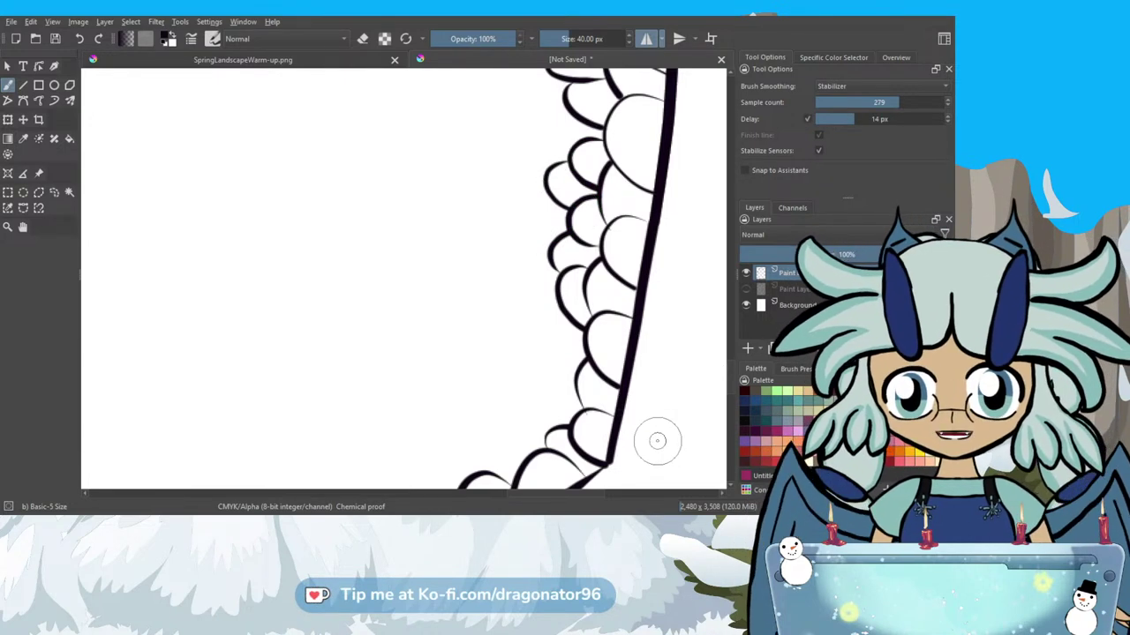
Build a cluster of stacked scallops inside the lower corner, undoing a stray stroke and extending the layers inward.
scroll(730, 381, down, 3)
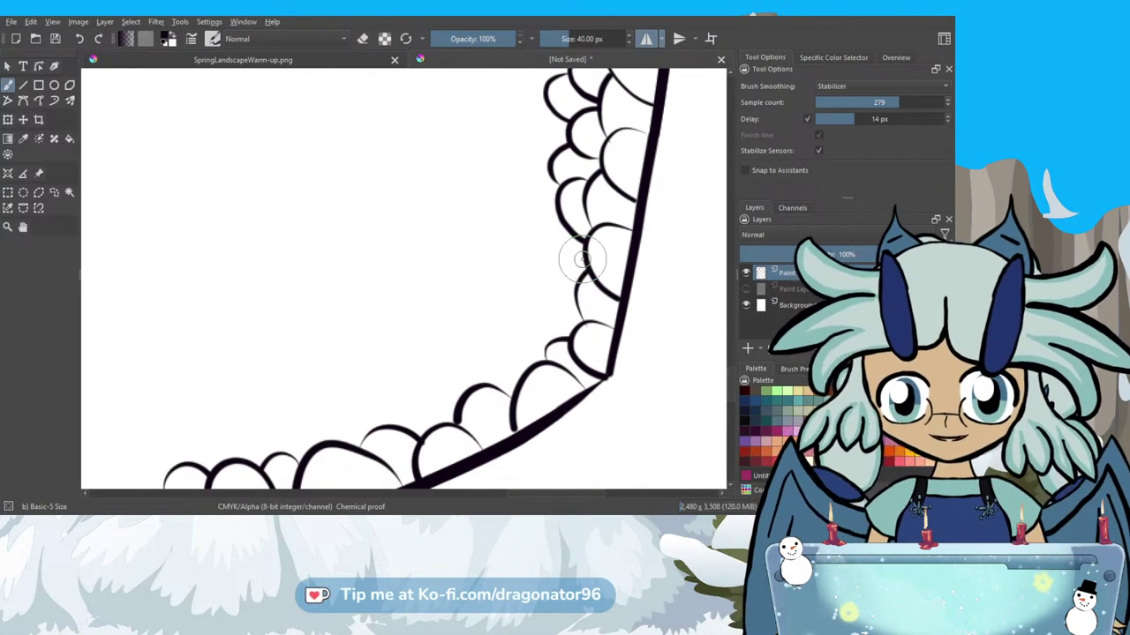
mouse_move(584, 256)
mouse_down()
mouse_move(562, 244)
mouse_move(545, 258)
mouse_move(571, 293)
mouse_move(552, 293)
mouse_move(556, 343)
mouse_move(533, 303)
mouse_move(527, 250)
mouse_move(552, 245)
mouse_move(578, 275)
mouse_up()
key(ctrl+z)
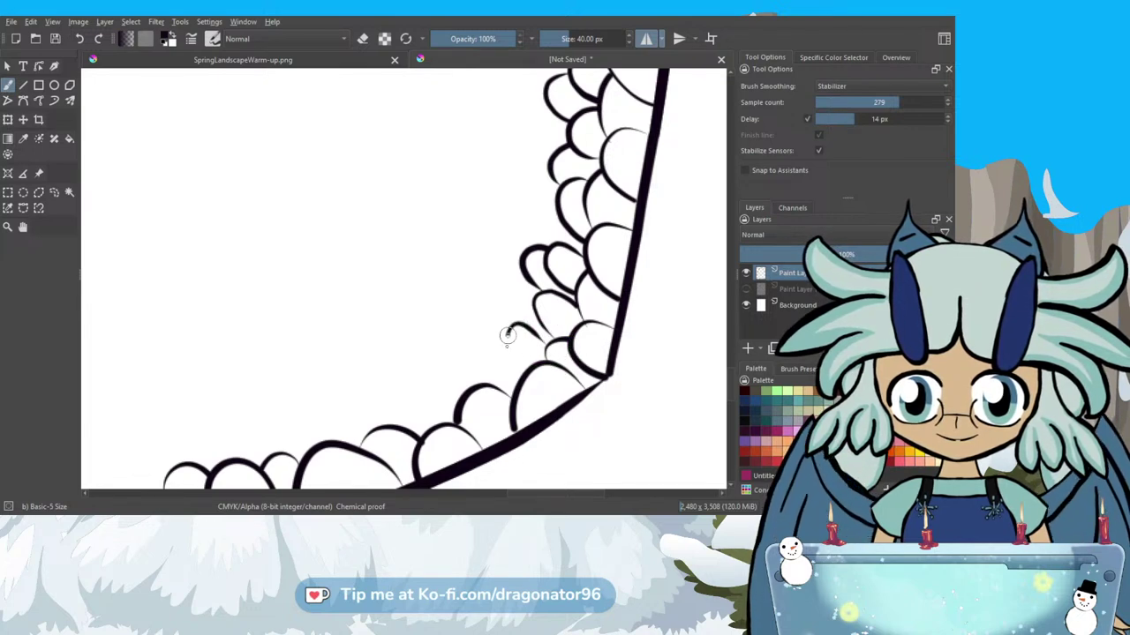
drag(511, 352, 527, 371)
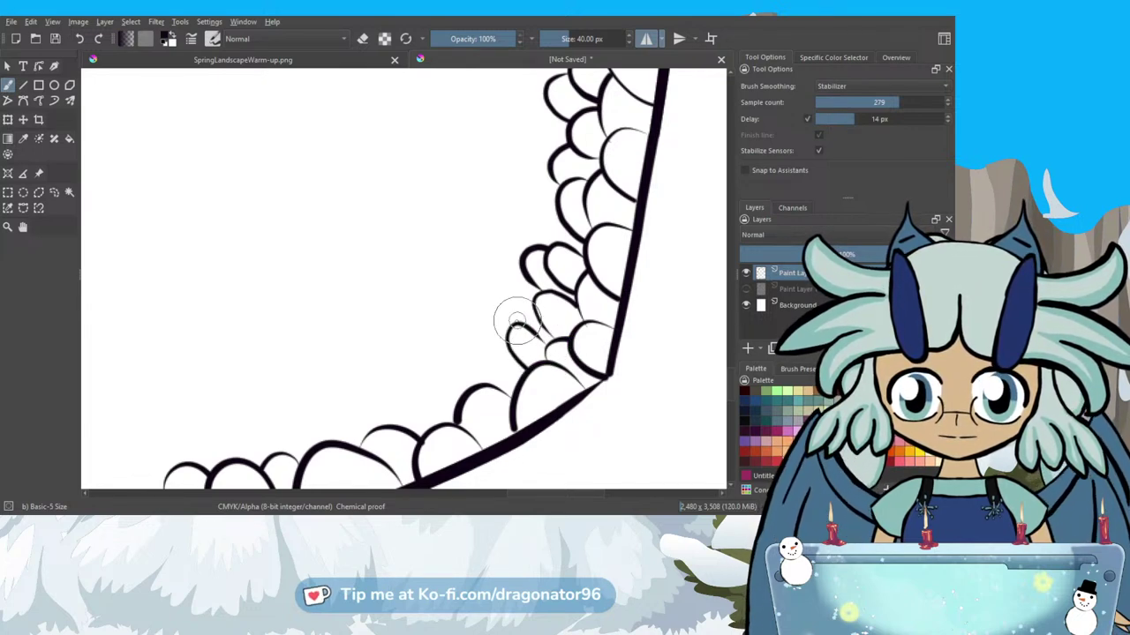
mouse_move(516, 327)
mouse_down()
mouse_move(506, 284)
mouse_move(532, 296)
mouse_move(510, 288)
mouse_move(498, 253)
mouse_move(530, 259)
mouse_up()
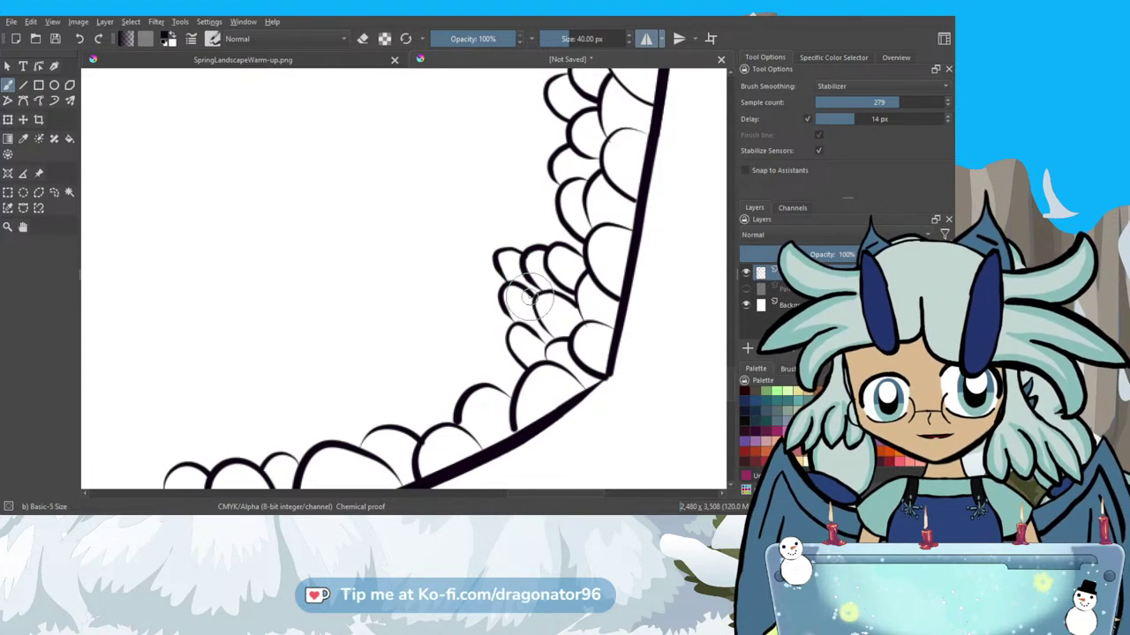
Extend the lower-corner cluster inward with a tall scallop above the base row and further overlapping scallops above it.
scroll(715, 394, down, 3)
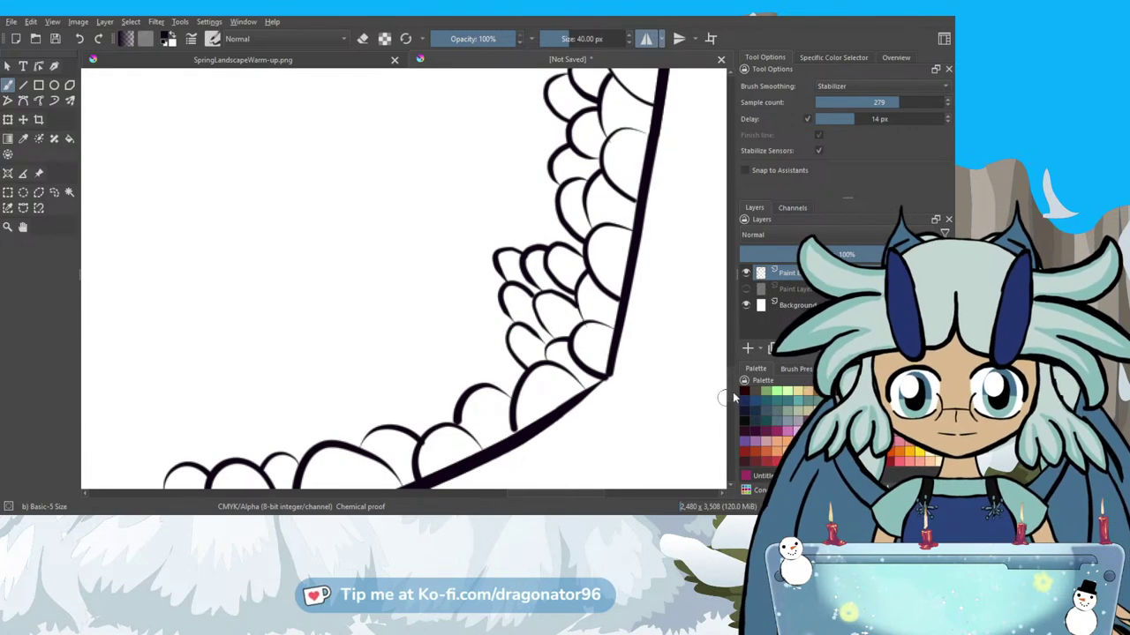
scroll(636, 220, up, 3)
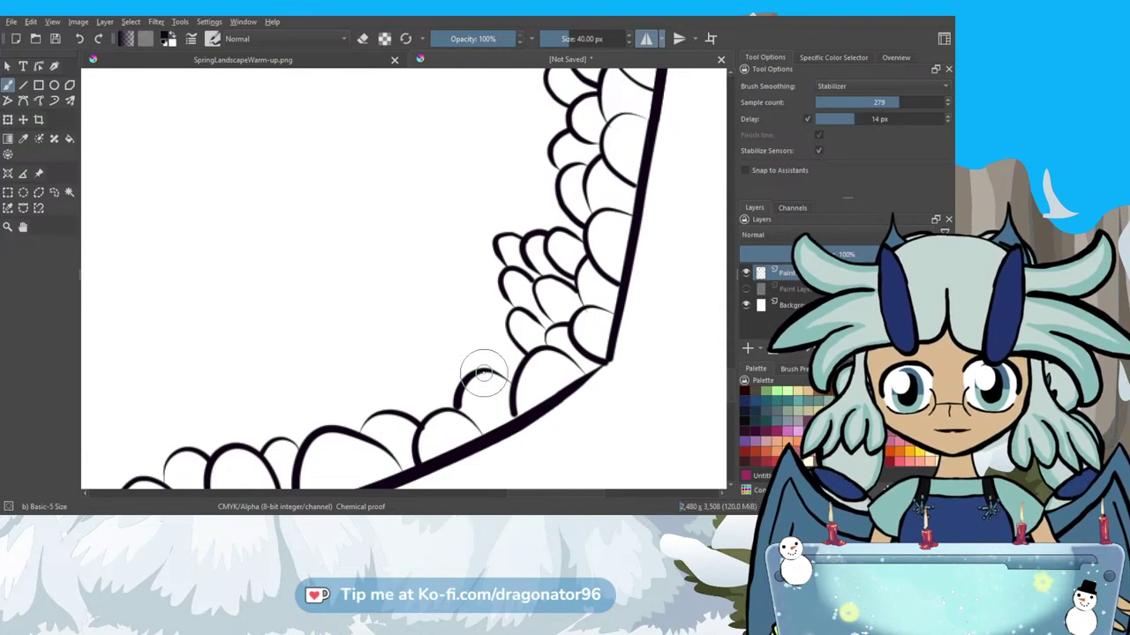
mouse_move(481, 367)
mouse_down()
mouse_move(465, 342)
mouse_move(476, 328)
mouse_move(513, 371)
mouse_up()
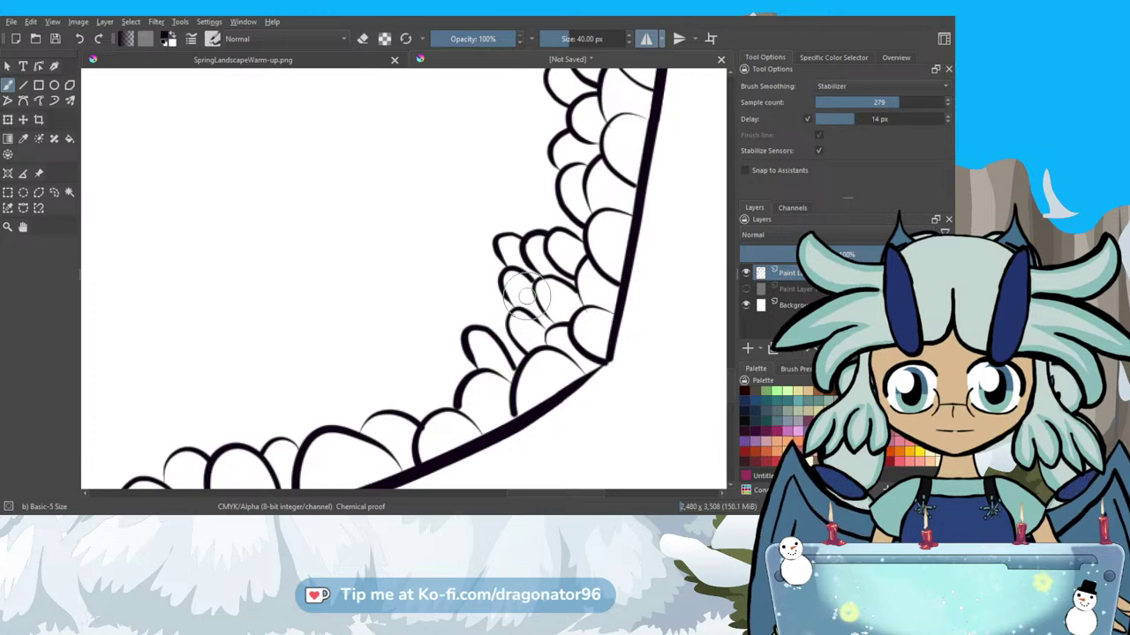
mouse_move(477, 306)
mouse_down()
mouse_move(491, 284)
mouse_move(479, 285)
mouse_move(468, 259)
mouse_move(482, 238)
mouse_move(499, 249)
mouse_up()
Try a large scallop beside the corner cluster, undo it, and draw three smaller ones stepping down onto the bottom rows.
mouse_move(463, 331)
mouse_down()
mouse_move(457, 295)
mouse_move(469, 340)
mouse_move(439, 328)
mouse_move(450, 402)
mouse_up()
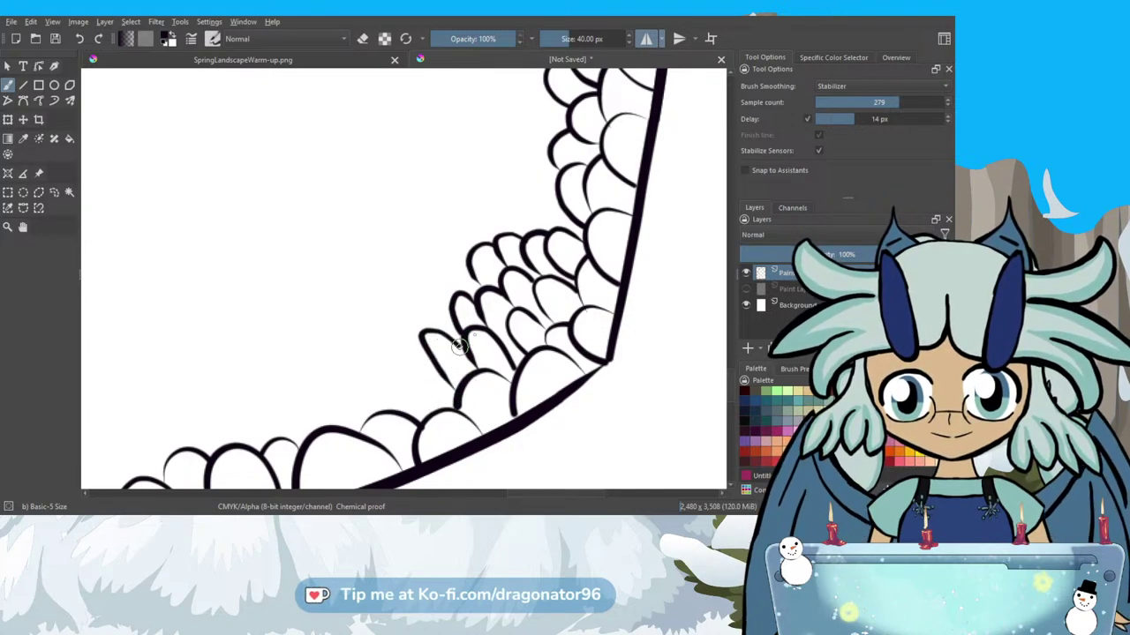
key(ctrl+z)
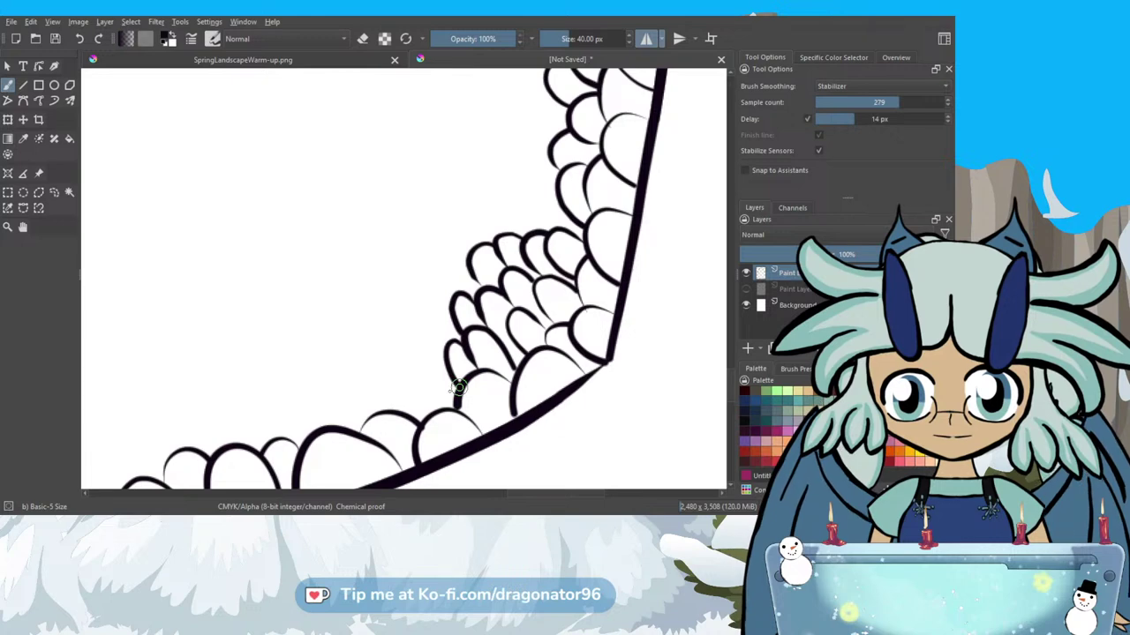
mouse_move(445, 384)
mouse_down()
mouse_move(430, 369)
mouse_move(427, 404)
mouse_up()
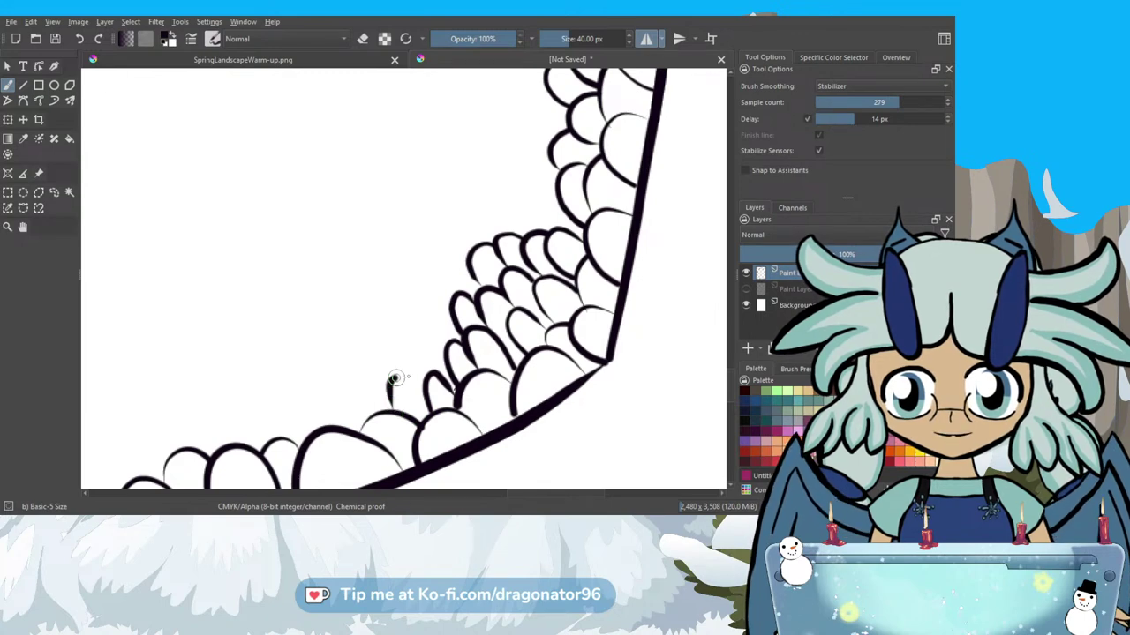
mouse_move(413, 382)
mouse_down()
mouse_move(422, 374)
mouse_move(429, 399)
mouse_up()
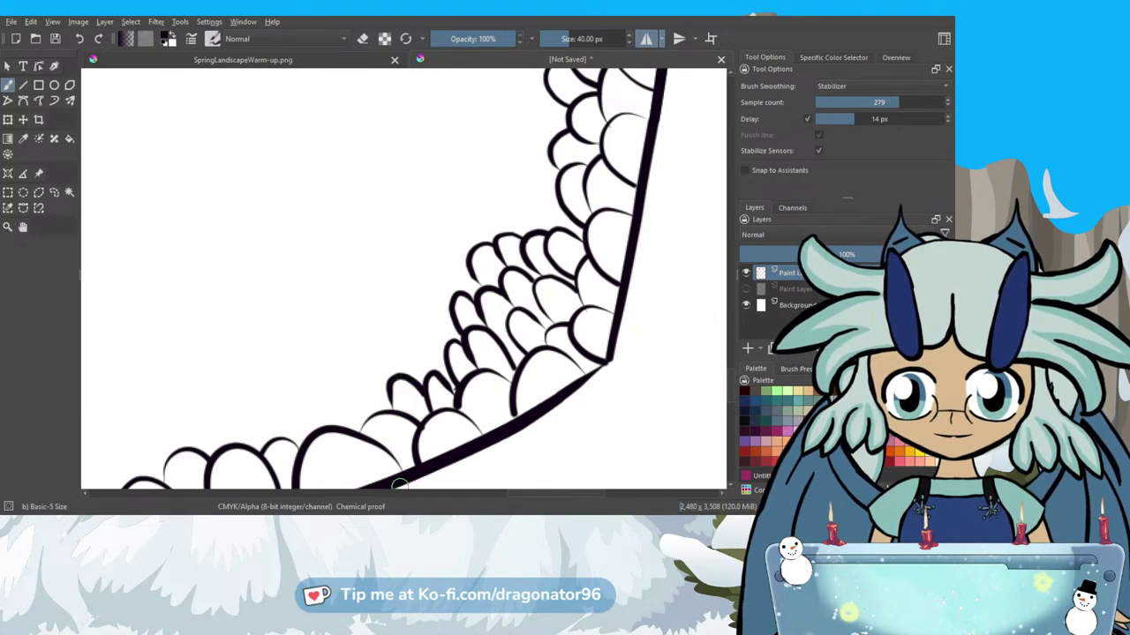
Continue the third row of small scallops along the bottom edge away from the corner, adding a tiny one layered between them.
scroll(521, 494, left, 4)
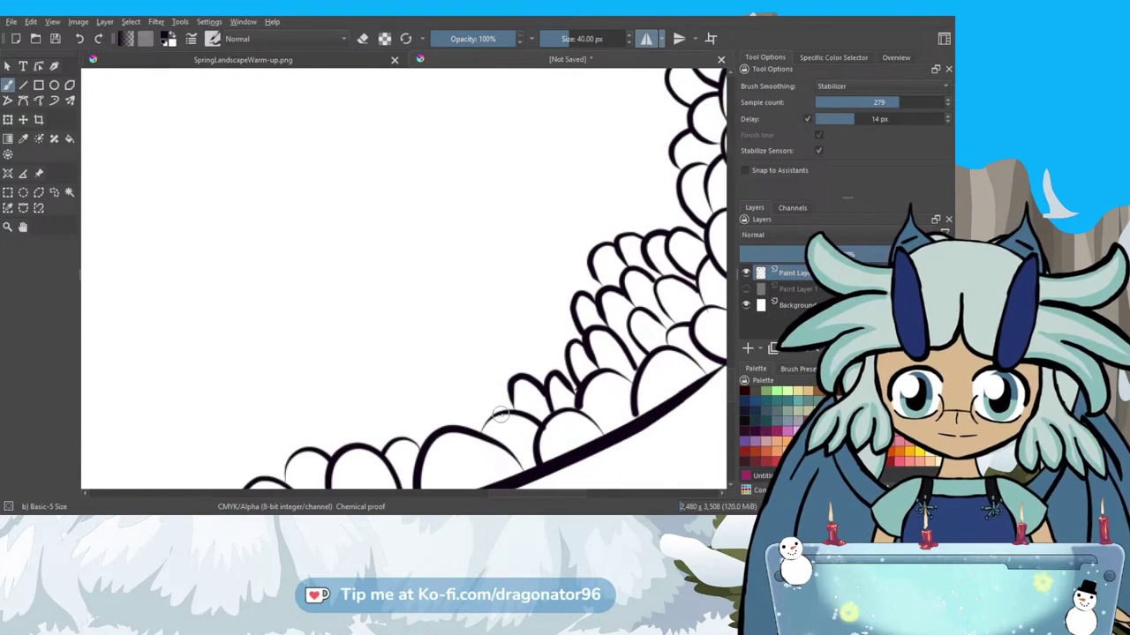
mouse_move(474, 392)
mouse_down()
mouse_move(458, 428)
mouse_move(482, 390)
mouse_up()
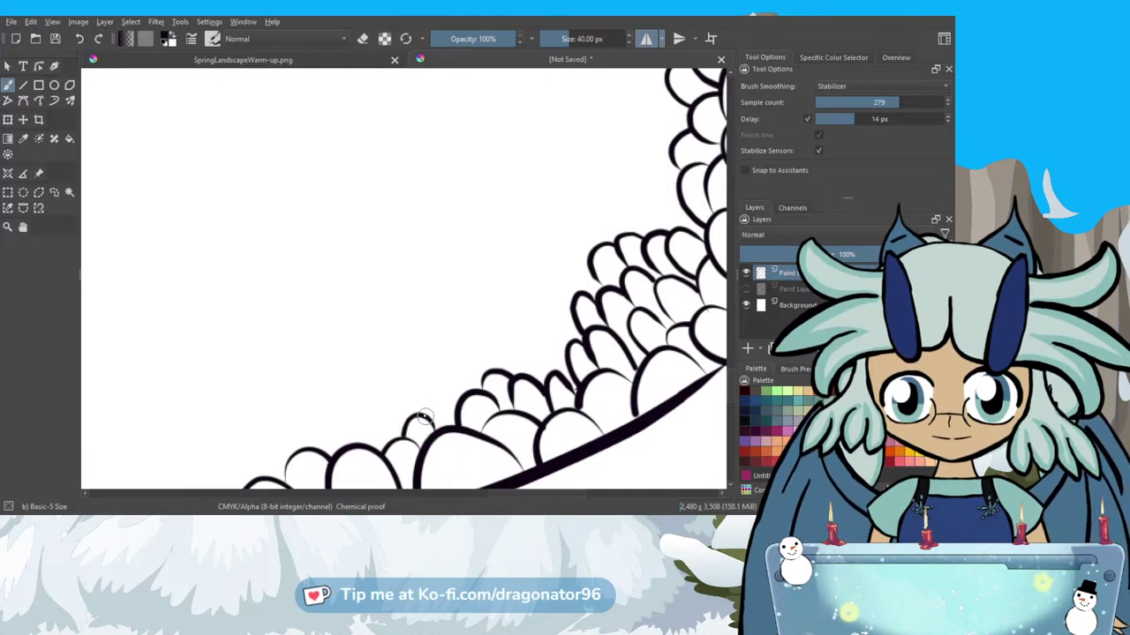
mouse_move(423, 407)
mouse_down()
mouse_move(434, 391)
mouse_move(515, 474)
mouse_move(498, 445)
mouse_move(508, 434)
mouse_up()
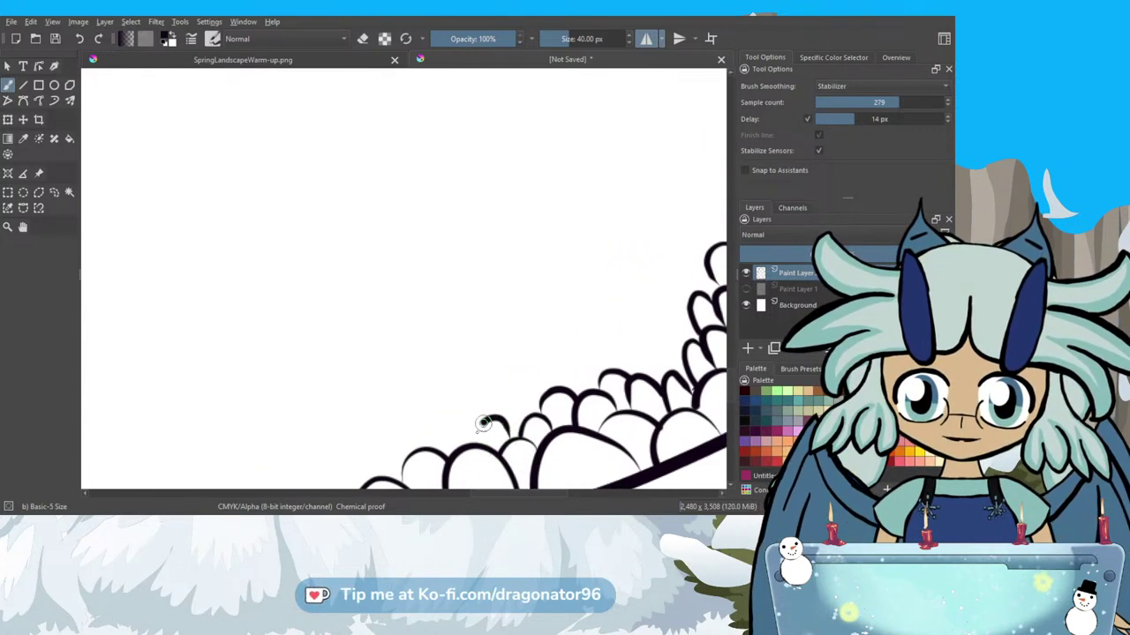
mouse_move(476, 446)
mouse_down()
mouse_move(487, 411)
mouse_move(504, 398)
mouse_move(468, 449)
mouse_move(474, 431)
mouse_move(502, 430)
mouse_move(514, 399)
mouse_move(530, 424)
mouse_move(447, 433)
mouse_move(437, 452)
mouse_up()
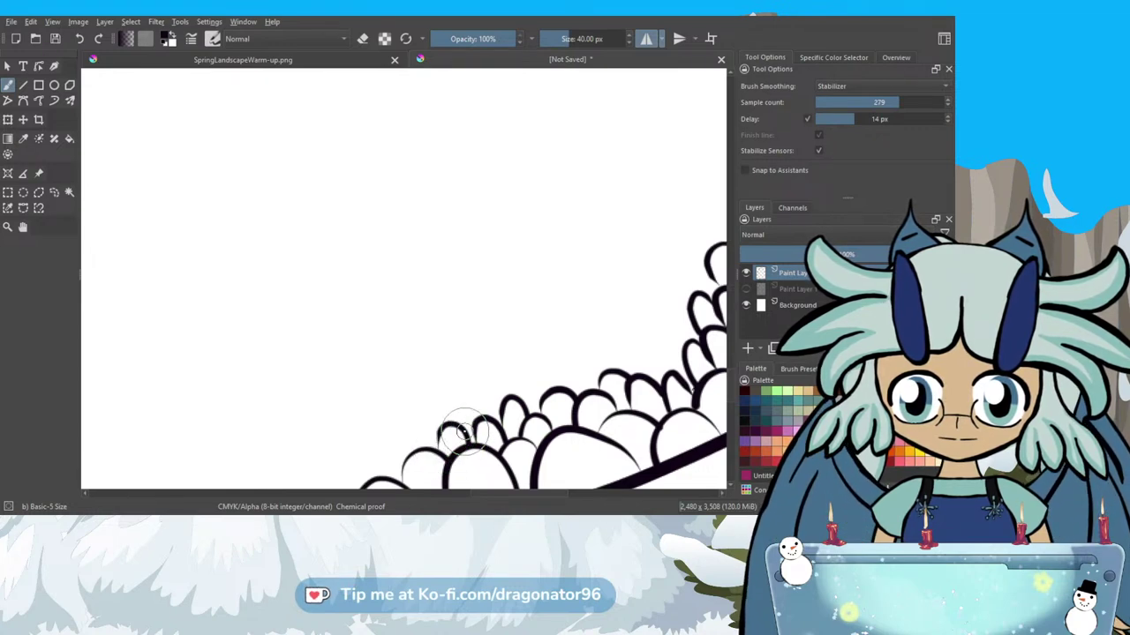
mouse_move(469, 407)
mouse_down()
mouse_move(477, 415)
mouse_move(470, 402)
mouse_up()
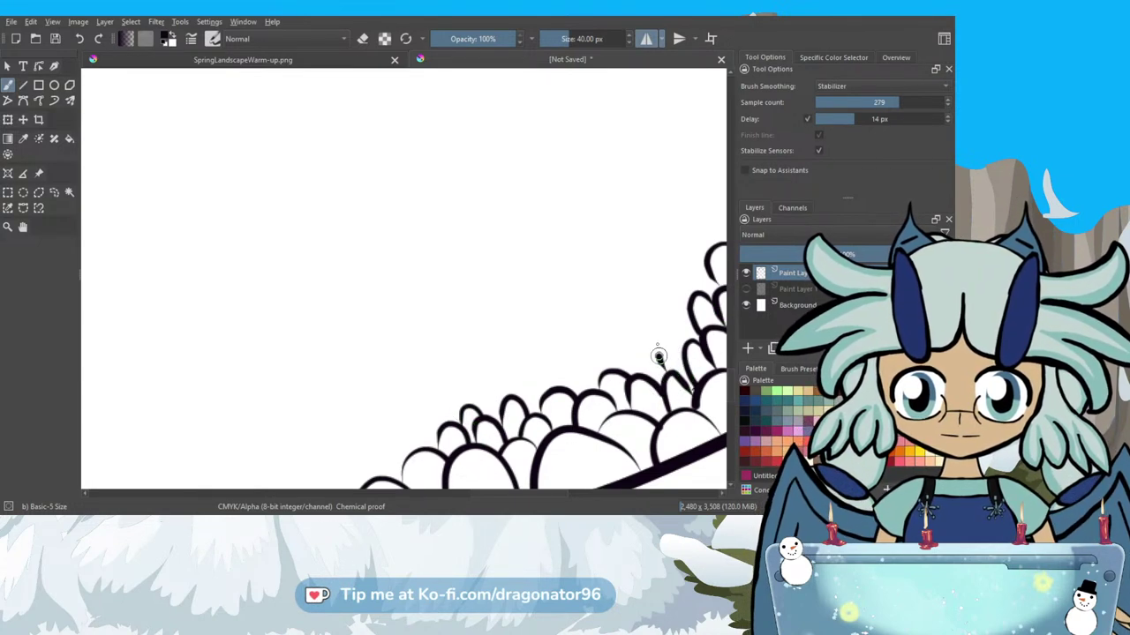
Fill the inner edge of the corner cluster with more overlapping scallops stepping down toward the bottom row.
drag(663, 340, 685, 345)
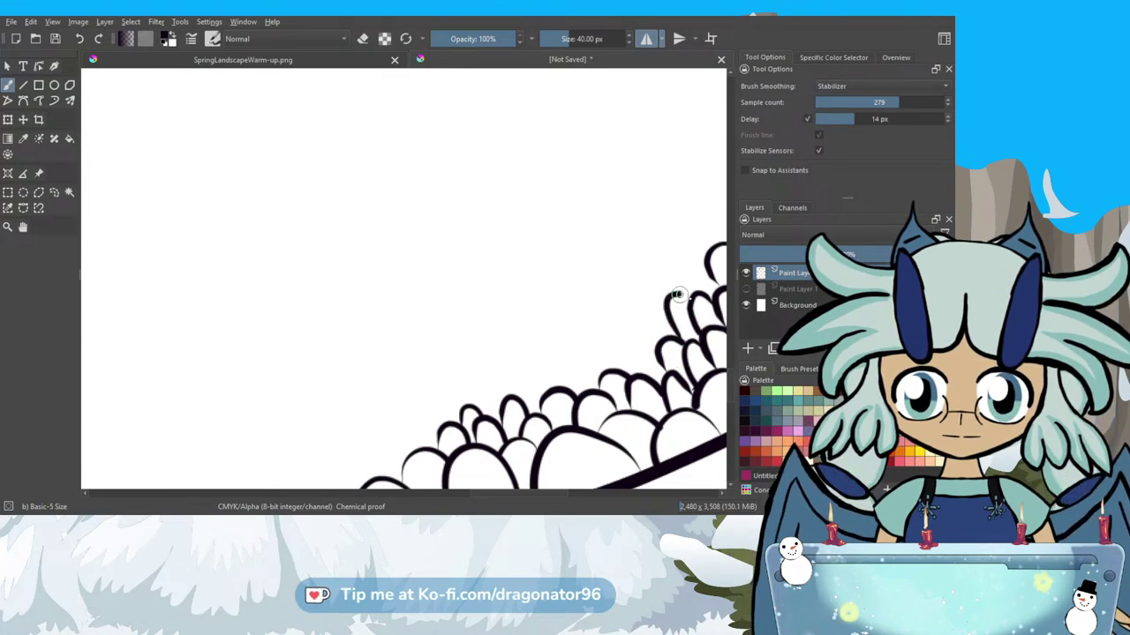
mouse_move(689, 299)
mouse_down()
mouse_move(685, 265)
mouse_move(705, 260)
mouse_move(683, 261)
mouse_move(668, 318)
mouse_move(646, 305)
mouse_move(660, 362)
mouse_up()
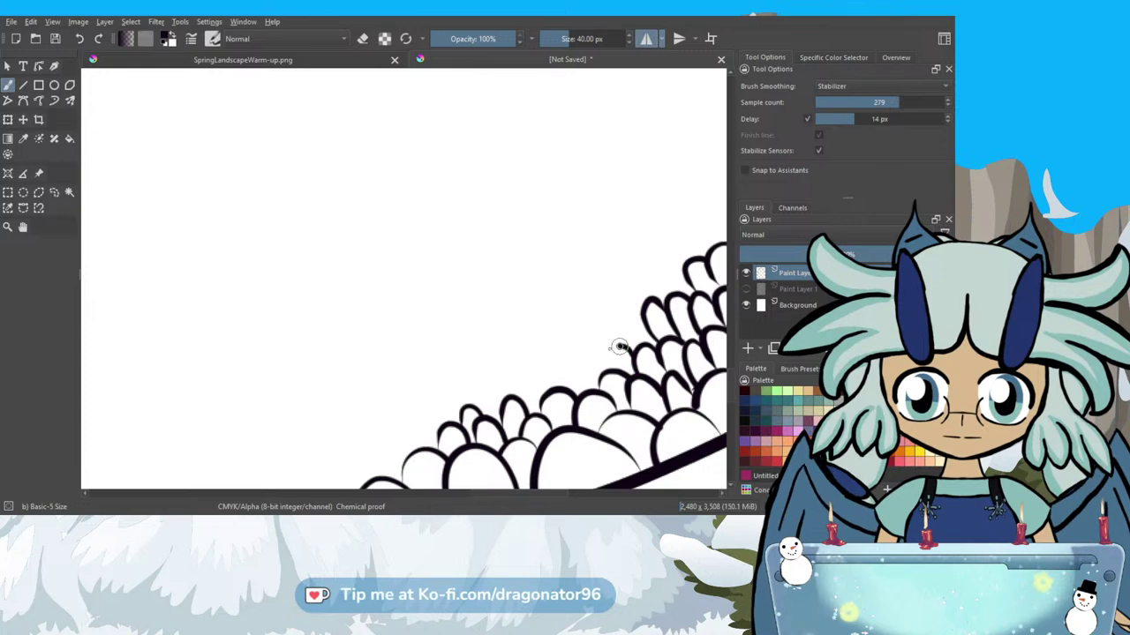
mouse_move(608, 370)
mouse_down()
mouse_move(605, 356)
mouse_move(598, 377)
mouse_move(606, 365)
mouse_move(602, 375)
mouse_move(586, 358)
mouse_move(580, 390)
mouse_move(542, 378)
mouse_move(547, 397)
mouse_move(534, 381)
mouse_move(514, 391)
mouse_move(627, 410)
mouse_up()
Draw four wider third-row scallops along the rising part of the bottom edge, above the gaps between the existing ones.
scroll(545, 495, up, 3)
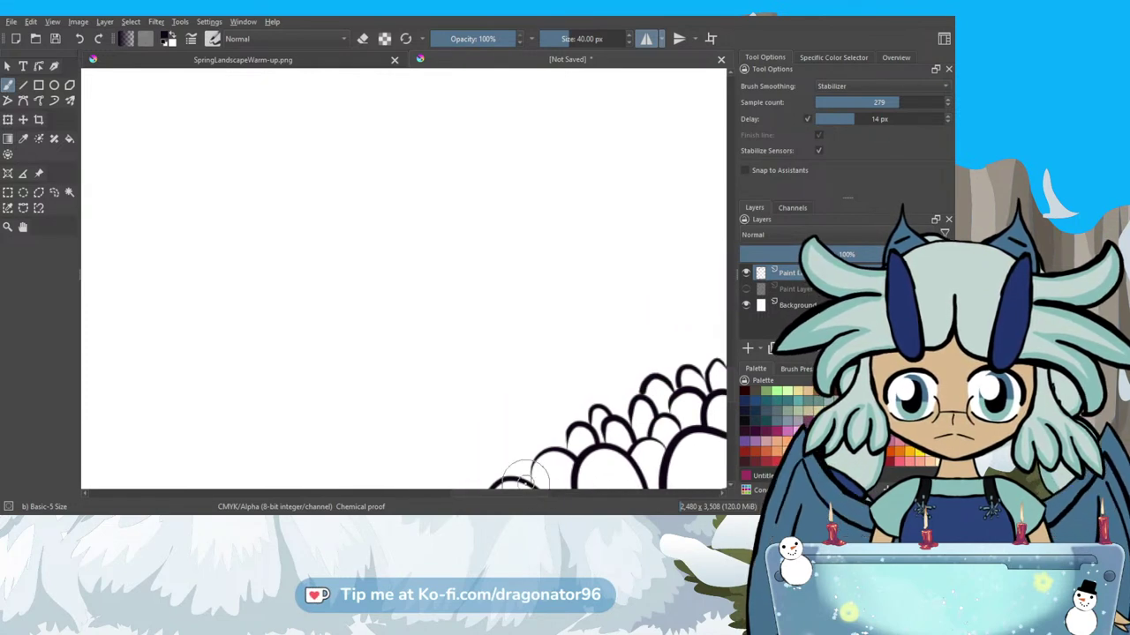
scroll(618, 441, down, 3)
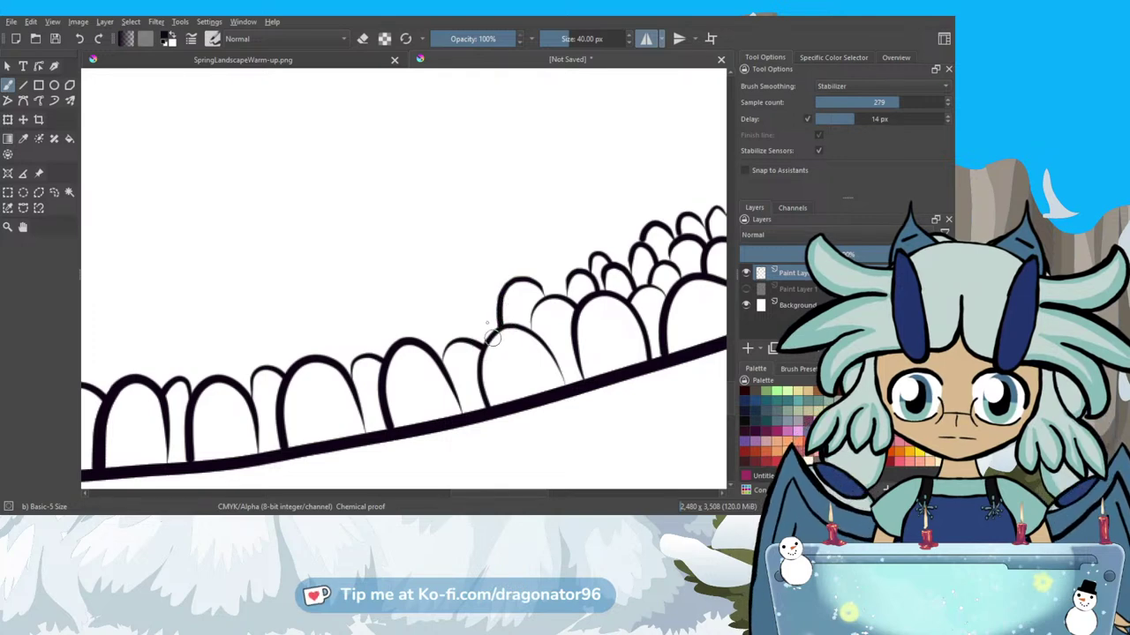
mouse_move(479, 314)
mouse_down()
mouse_move(464, 305)
mouse_move(468, 318)
mouse_up()
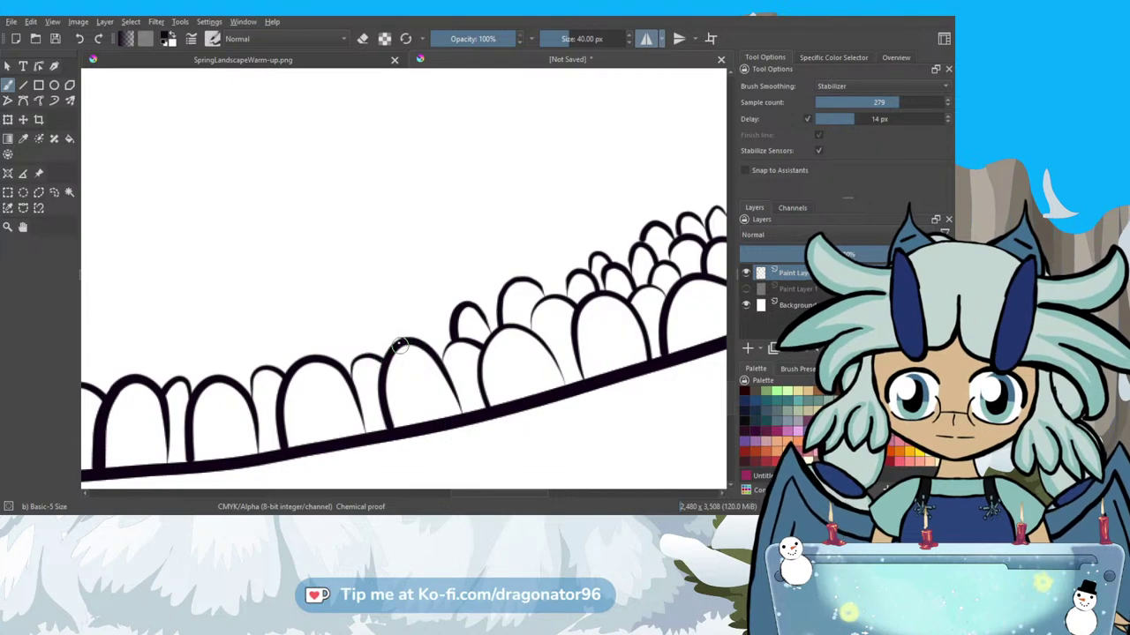
mouse_move(392, 320)
mouse_down()
mouse_move(410, 303)
mouse_move(447, 351)
mouse_up()
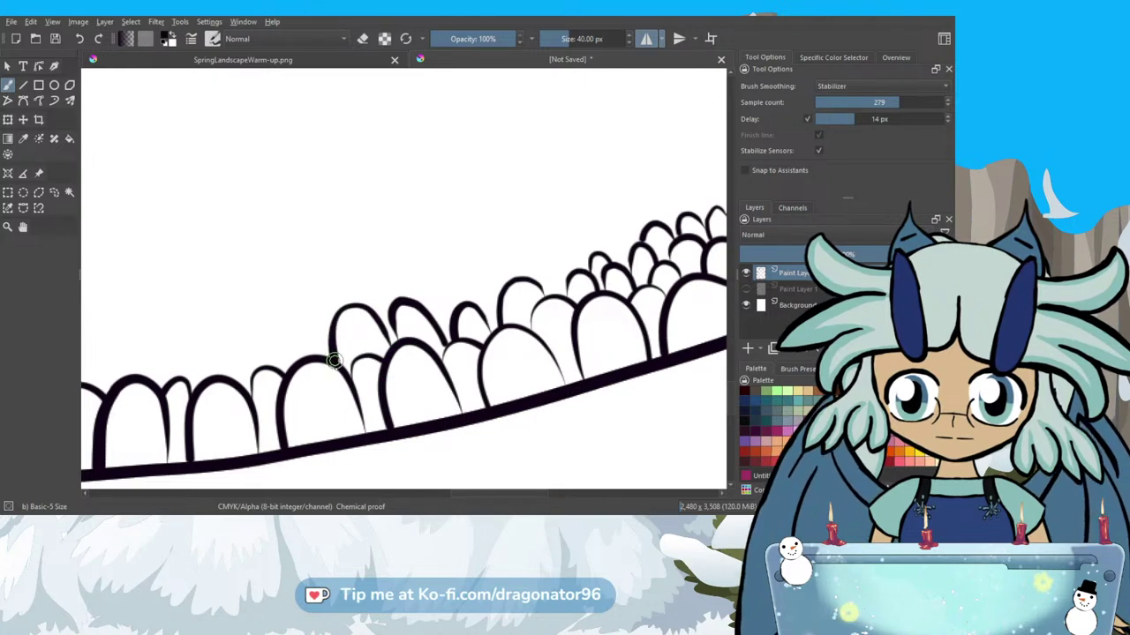
Add three more third-row scallops further along the bottom edge toward the centre.
drag(470, 499, 448, 496)
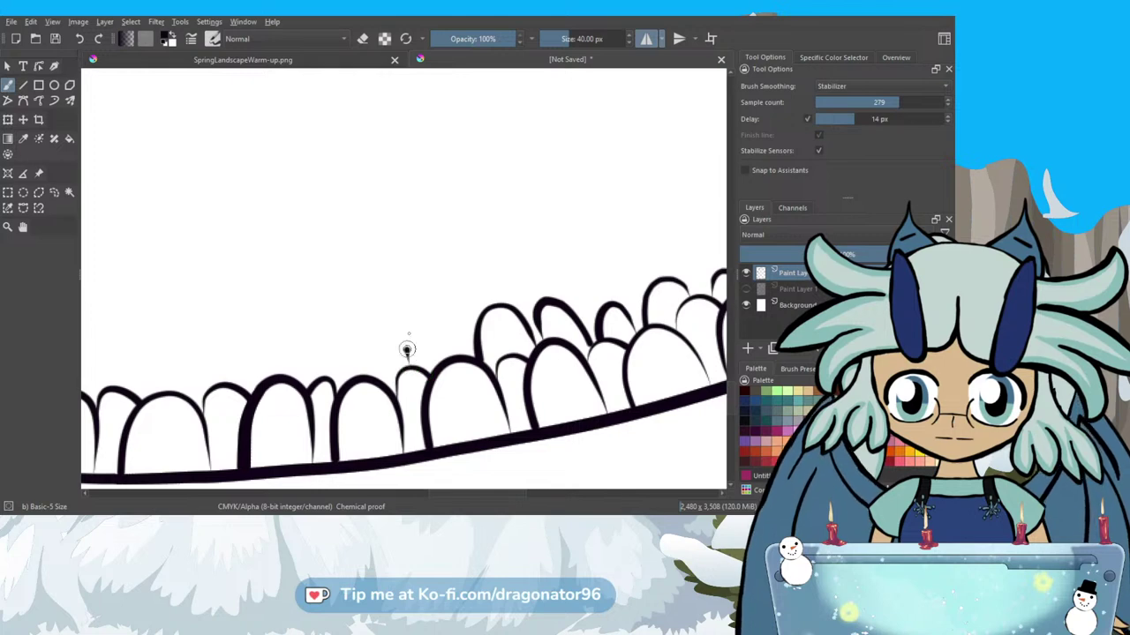
drag(447, 342, 453, 359)
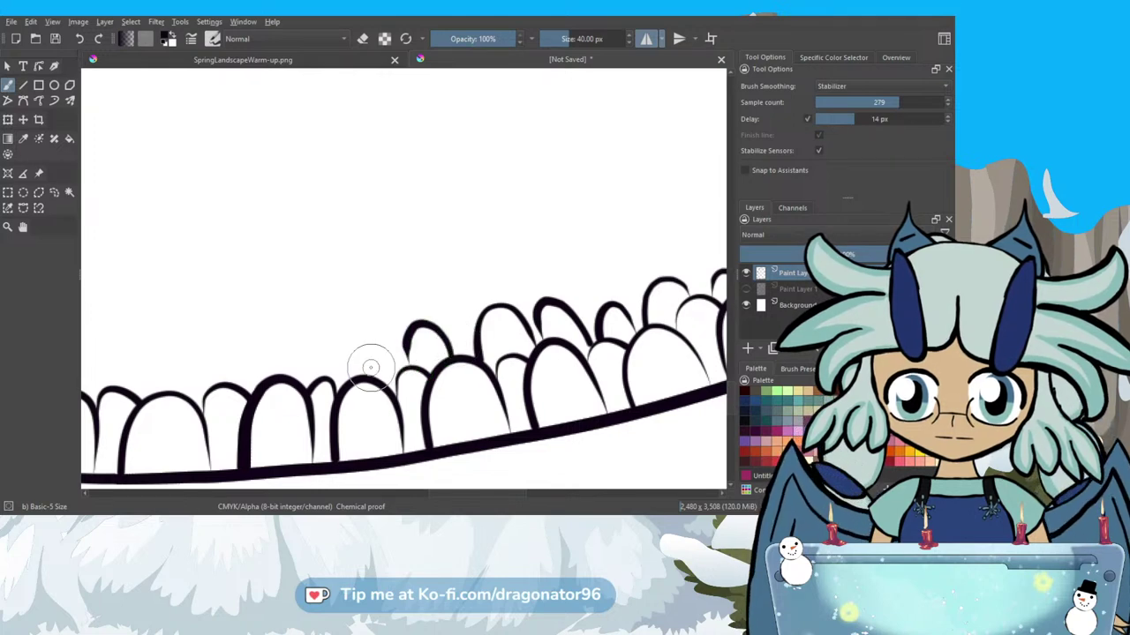
mouse_move(382, 348)
mouse_down()
mouse_move(359, 351)
mouse_move(356, 380)
mouse_up()
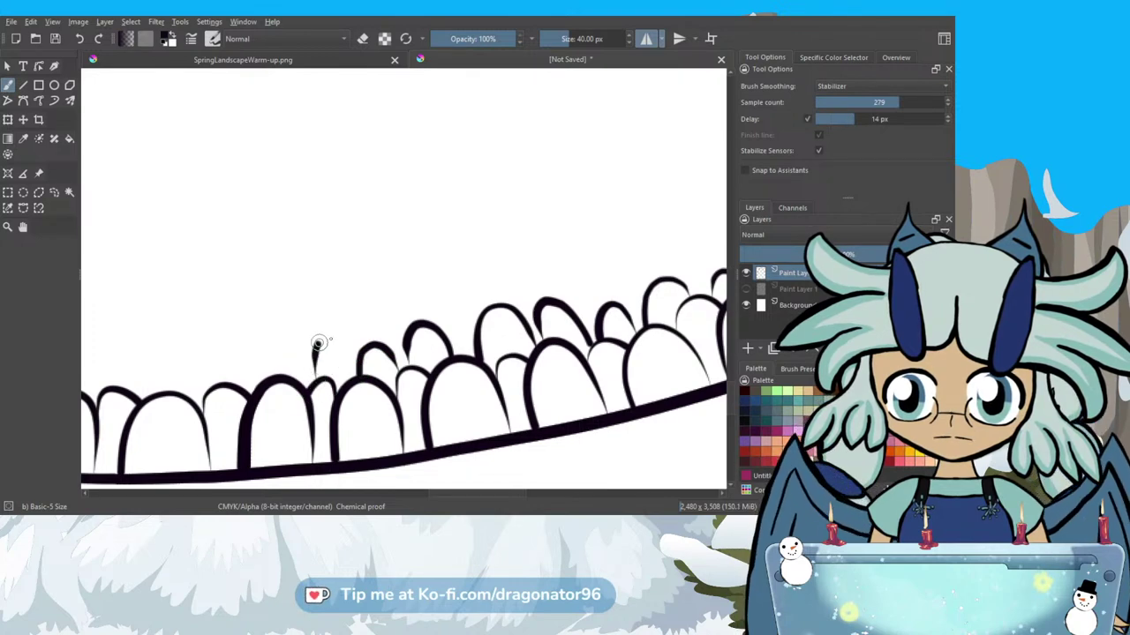
drag(352, 378, 356, 390)
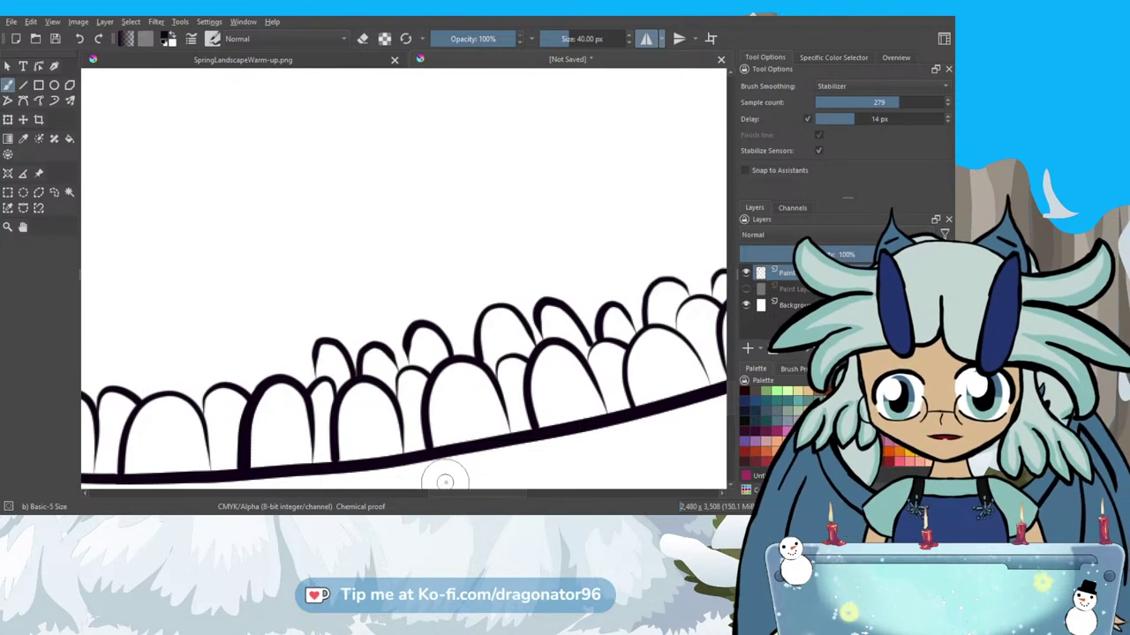
Draw a narrow fourth-row scallop rising between two third-row scallops on the bottom edge.
drag(445, 490, 367, 483)
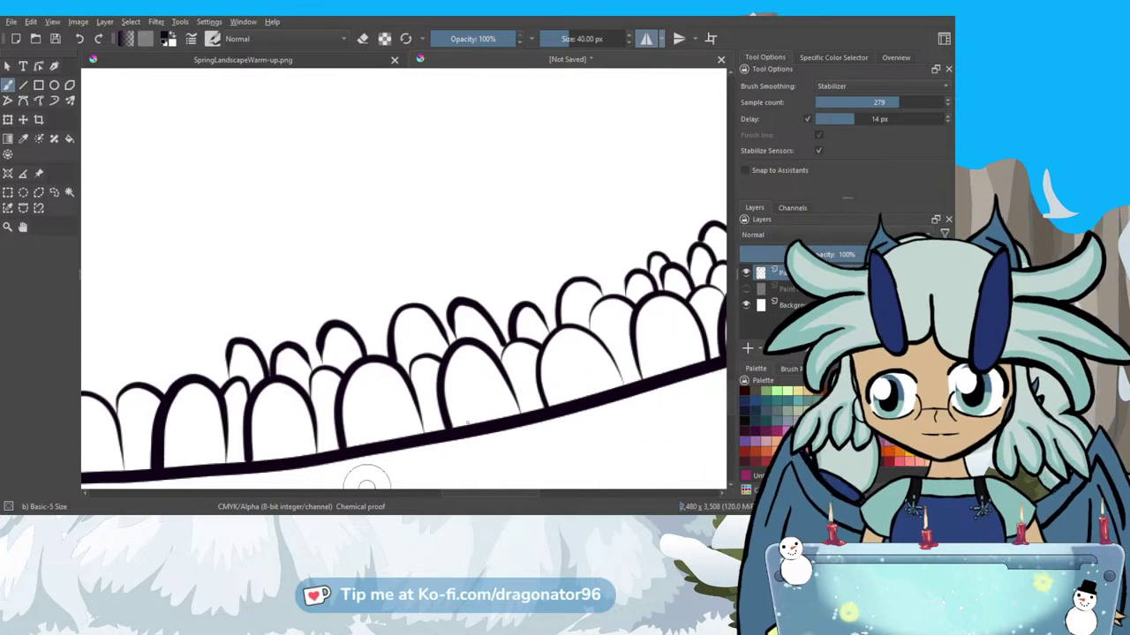
scroll(719, 402, down, 3)
scroll(732, 413, down, 2)
scroll(733, 412, up, 3)
mouse_move(388, 288)
mouse_down()
mouse_move(404, 252)
mouse_move(391, 265)
mouse_move(398, 254)
mouse_move(364, 229)
mouse_move(356, 250)
mouse_up()
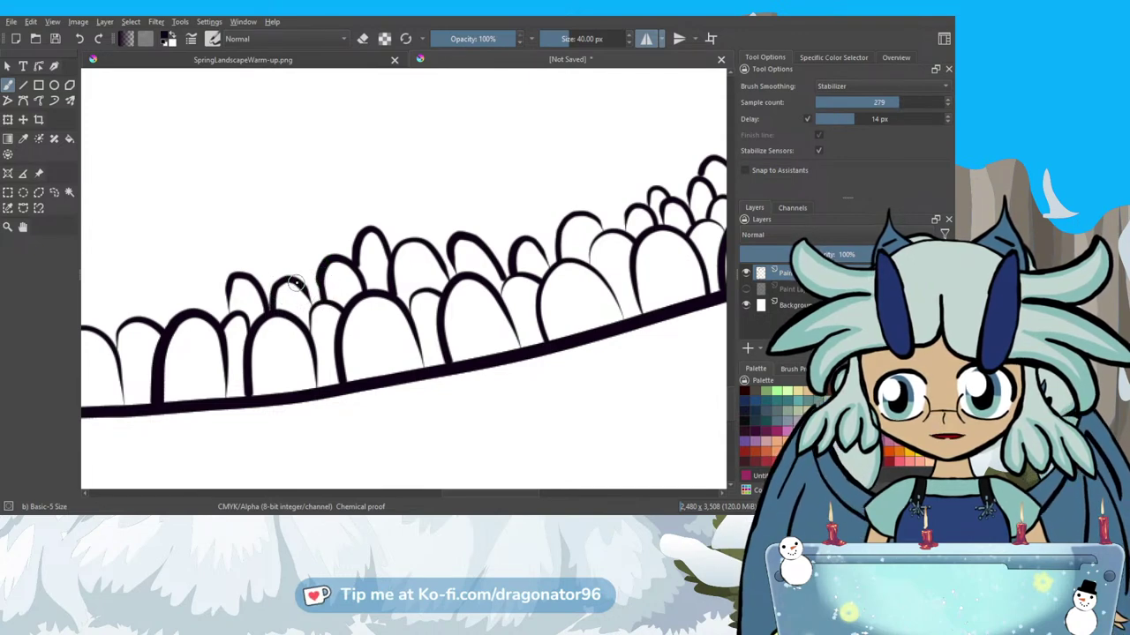
Draw the remaining third-row scallops along the flat part of the bottom edge, working in toward the mirror axis.
drag(301, 288, 310, 300)
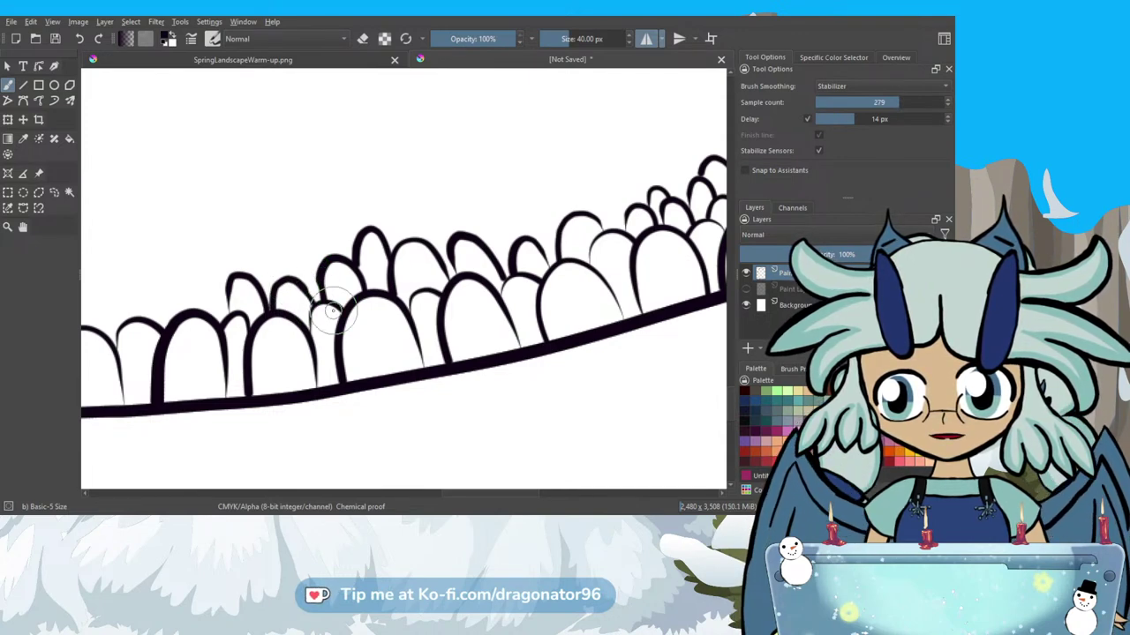
drag(471, 492, 436, 498)
mouse_move(448, 285)
mouse_down()
mouse_move(444, 325)
mouse_move(431, 292)
mouse_move(410, 277)
mouse_move(394, 287)
mouse_move(394, 312)
mouse_move(371, 294)
mouse_move(344, 325)
mouse_up()
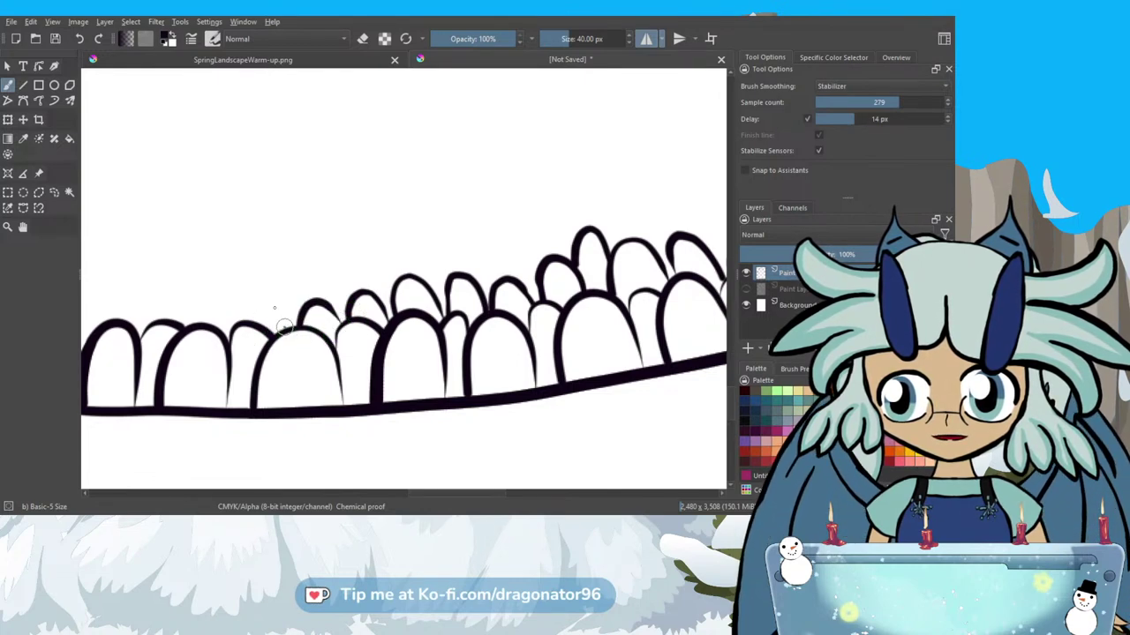
drag(264, 302, 232, 342)
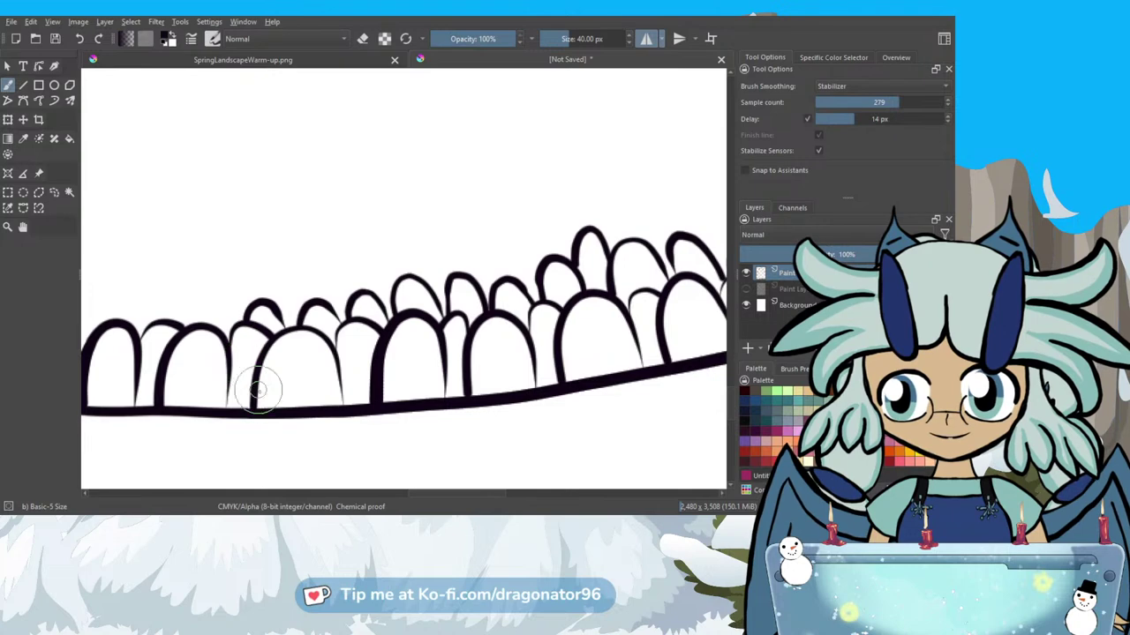
drag(440, 501, 425, 481)
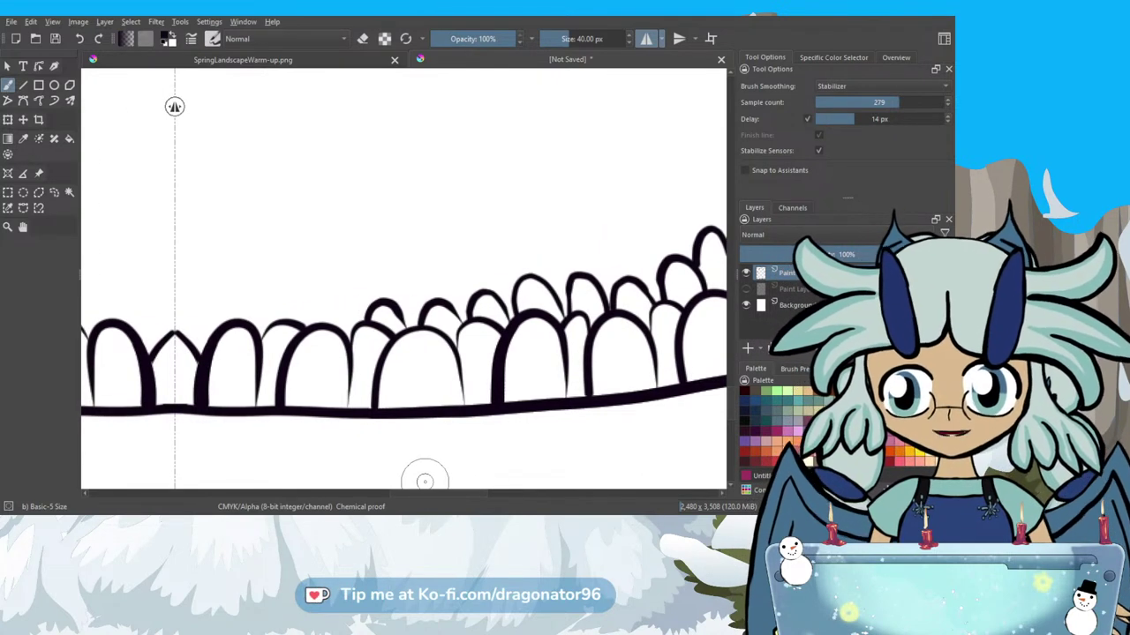
mouse_move(318, 340)
mouse_down()
mouse_move(326, 300)
mouse_move(343, 298)
mouse_move(362, 331)
mouse_up()
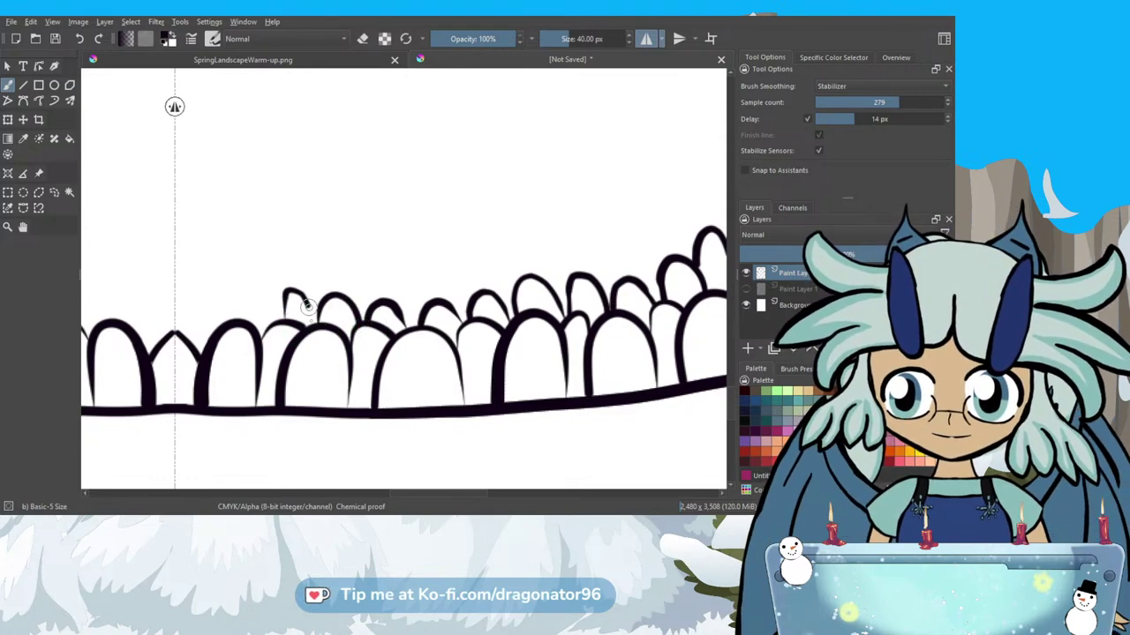
mouse_move(238, 318)
mouse_down()
mouse_move(248, 292)
mouse_move(272, 311)
mouse_move(269, 325)
mouse_up()
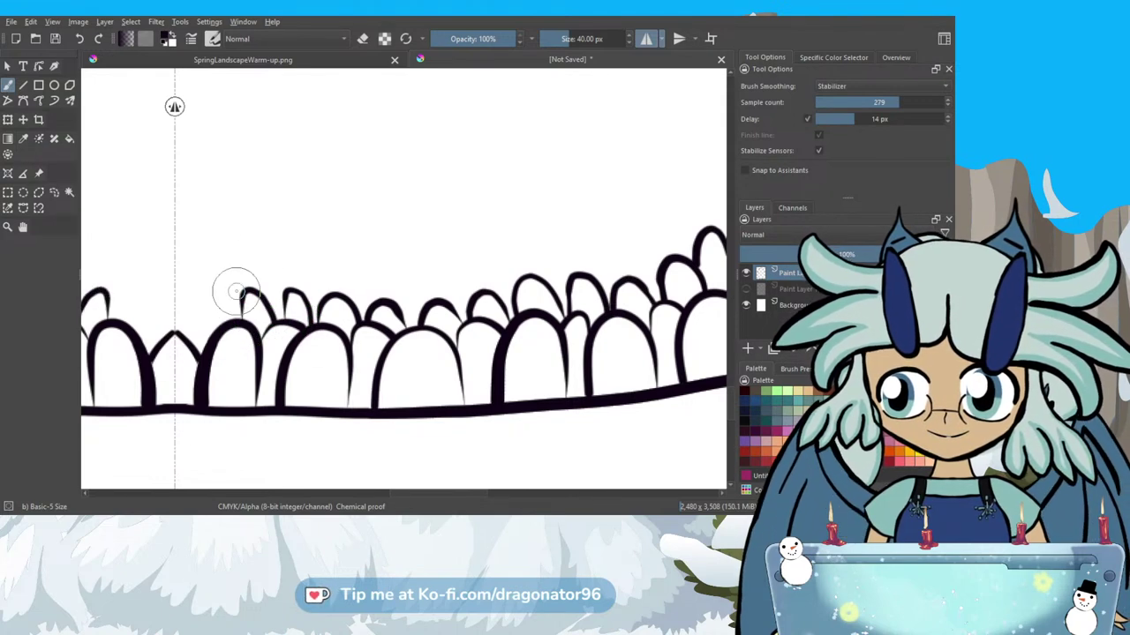
Draw a tall fourth-row scallop centred on the mirror axis and continue the row outward along the bottom edge to its rising part.
mouse_move(187, 334)
mouse_down()
mouse_move(195, 292)
mouse_move(209, 295)
mouse_move(223, 326)
mouse_move(181, 240)
mouse_up()
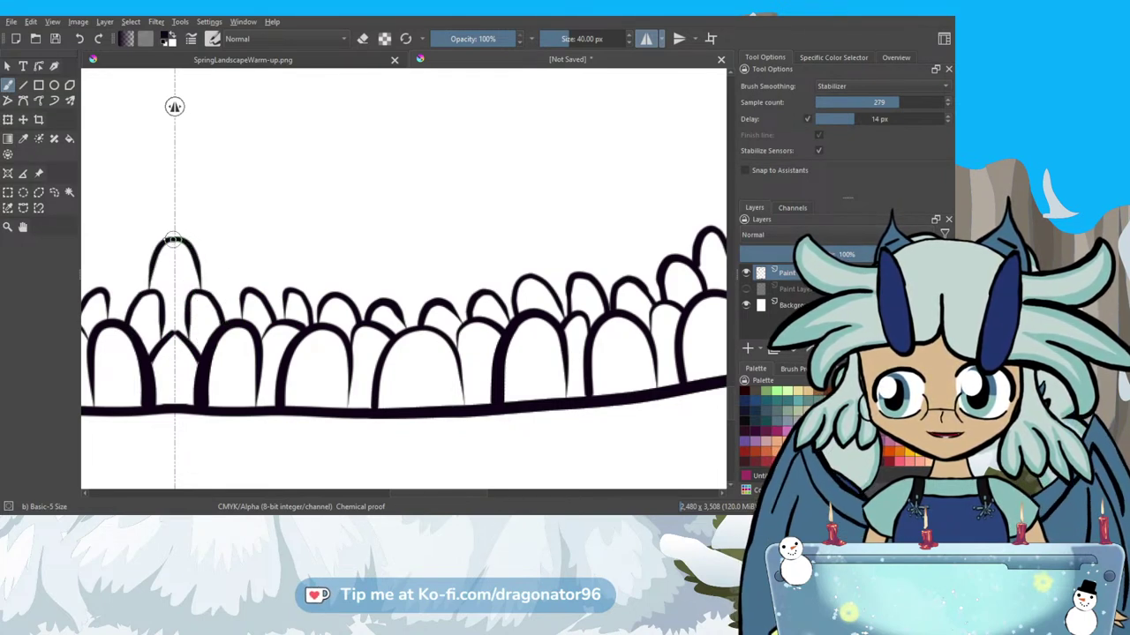
mouse_move(210, 295)
mouse_down()
mouse_move(217, 261)
mouse_move(245, 290)
mouse_move(267, 258)
mouse_move(302, 301)
mouse_up()
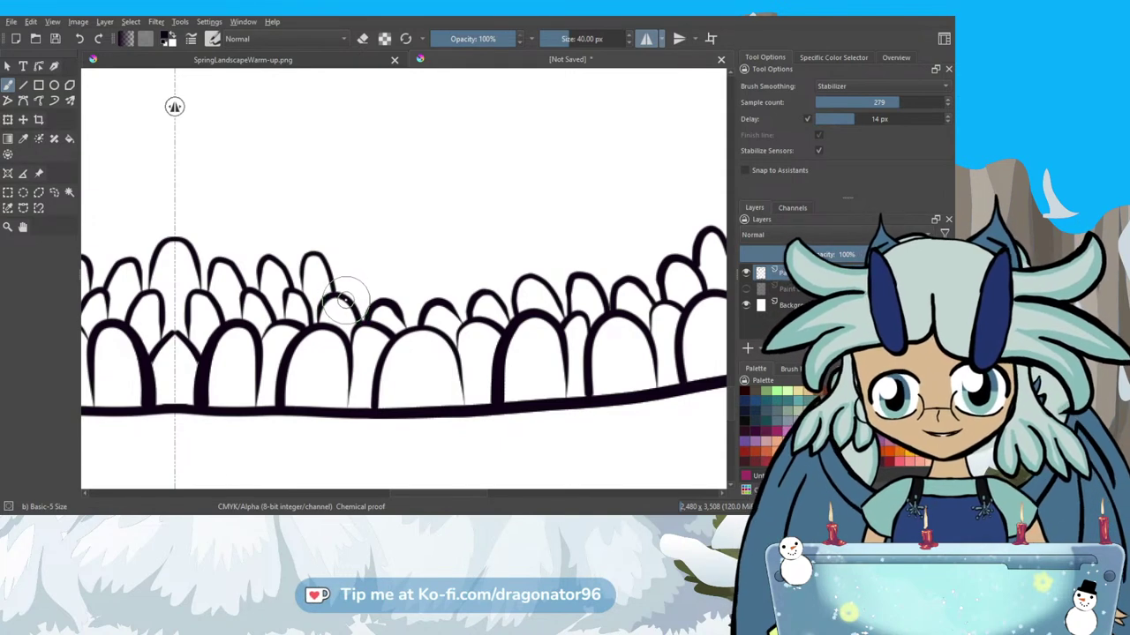
mouse_move(375, 284)
mouse_down()
mouse_move(397, 314)
mouse_move(409, 277)
mouse_move(429, 284)
mouse_move(453, 252)
mouse_move(436, 309)
mouse_move(479, 265)
mouse_move(482, 304)
mouse_move(492, 259)
mouse_move(528, 284)
mouse_up()
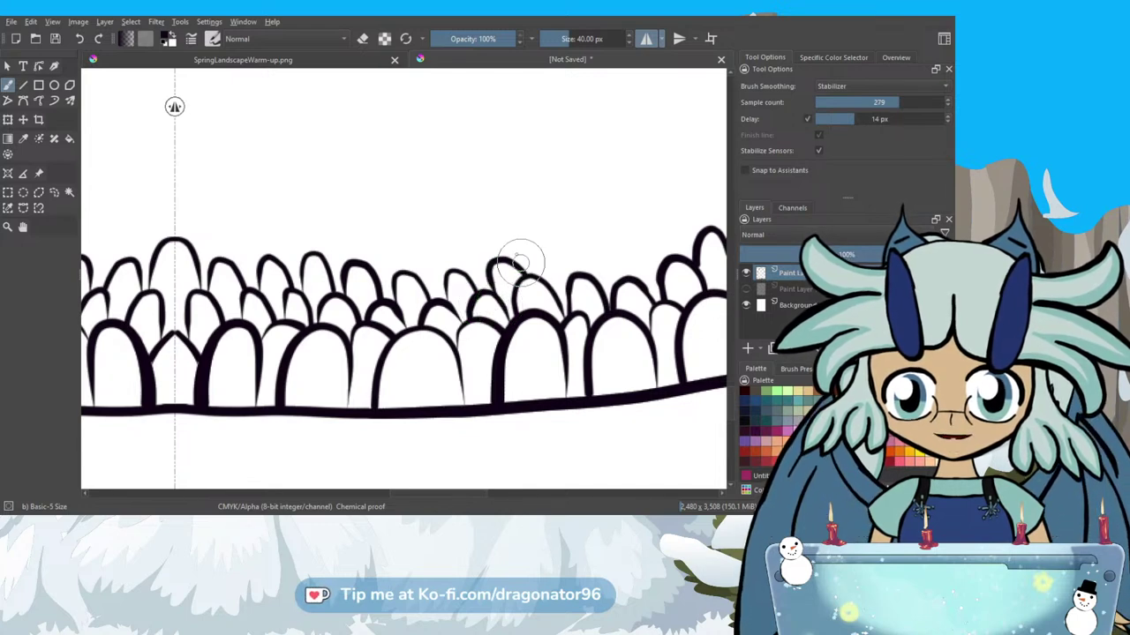
drag(414, 496, 434, 494)
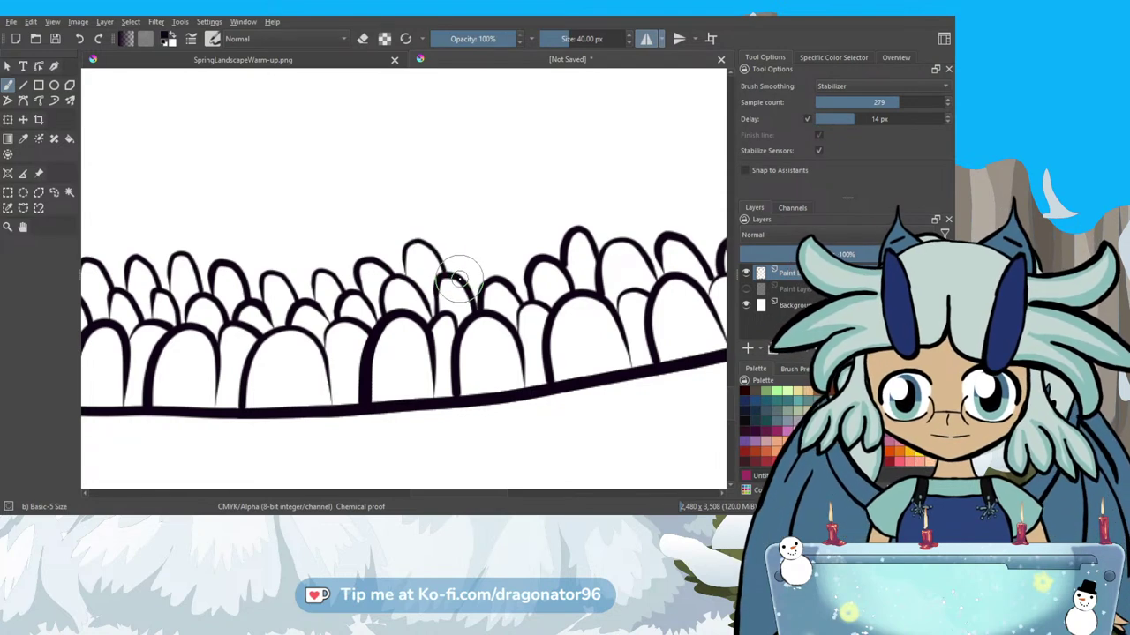
mouse_move(458, 285)
mouse_down()
mouse_move(462, 239)
mouse_move(494, 305)
mouse_move(506, 286)
mouse_up()
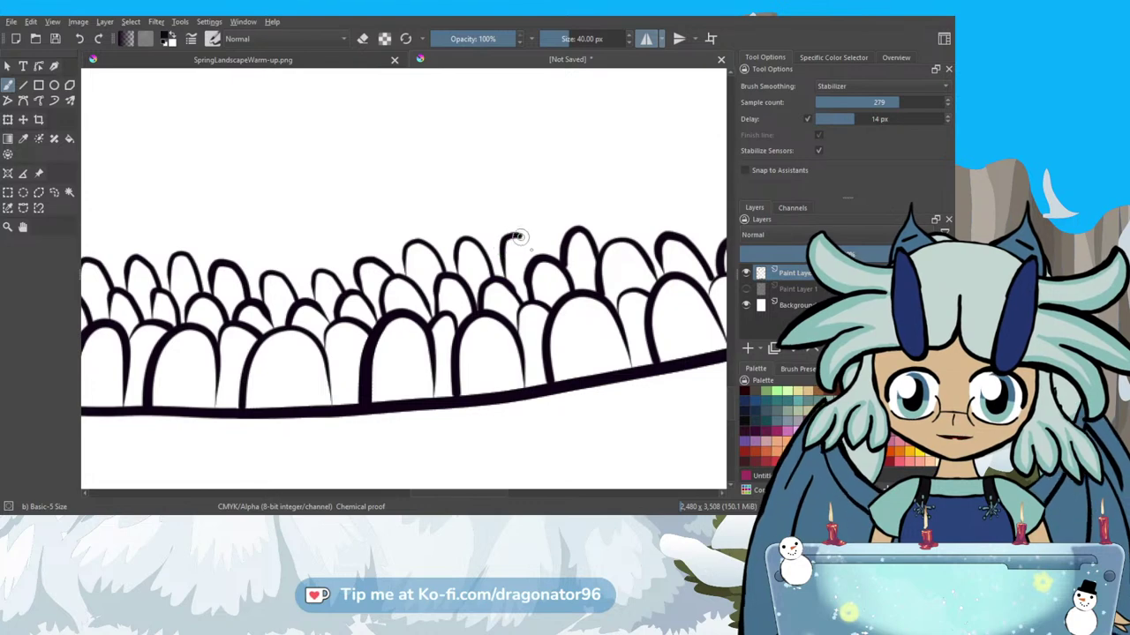
mouse_move(542, 259)
mouse_down()
mouse_move(547, 212)
mouse_move(572, 231)
mouse_up()
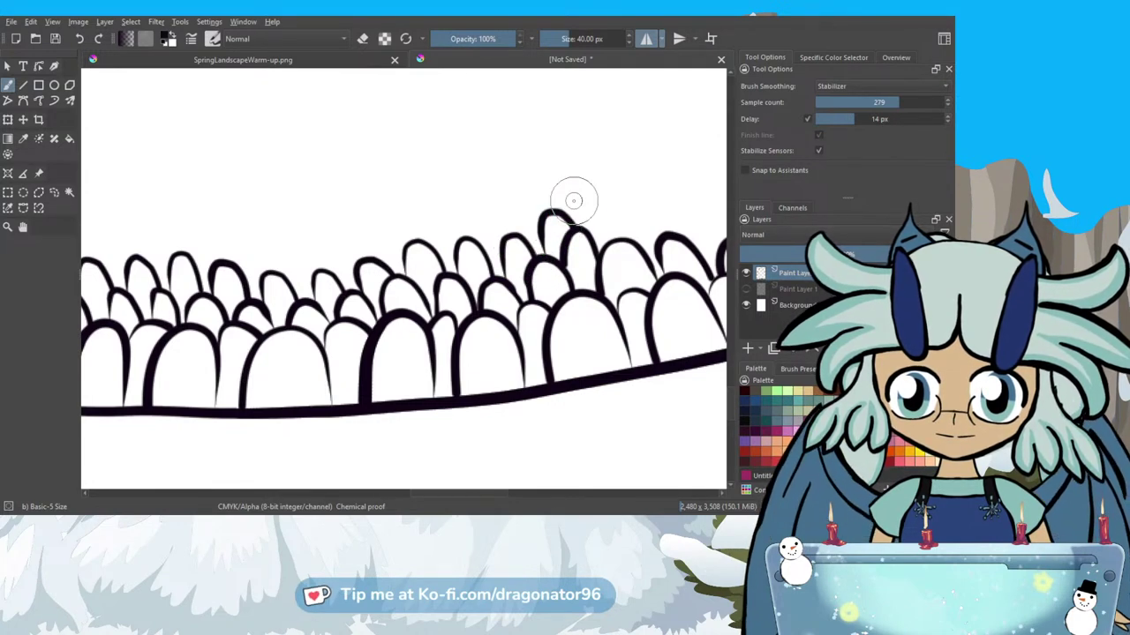
Draw four more fourth-row scallops up the rising part of the bottom edge toward the corner.
mouse_move(441, 491)
mouse_down()
mouse_move(461, 497)
mouse_move(479, 467)
mouse_up()
mouse_move(391, 221)
mouse_down()
mouse_move(391, 232)
mouse_move(395, 223)
mouse_up()
mouse_move(400, 203)
mouse_down()
mouse_move(443, 249)
mouse_move(439, 222)
mouse_move(454, 214)
mouse_move(526, 279)
mouse_up()
mouse_move(495, 244)
mouse_down()
mouse_move(497, 212)
mouse_move(514, 213)
mouse_move(535, 239)
mouse_move(559, 230)
mouse_move(547, 248)
mouse_move(548, 206)
mouse_move(577, 235)
mouse_up()
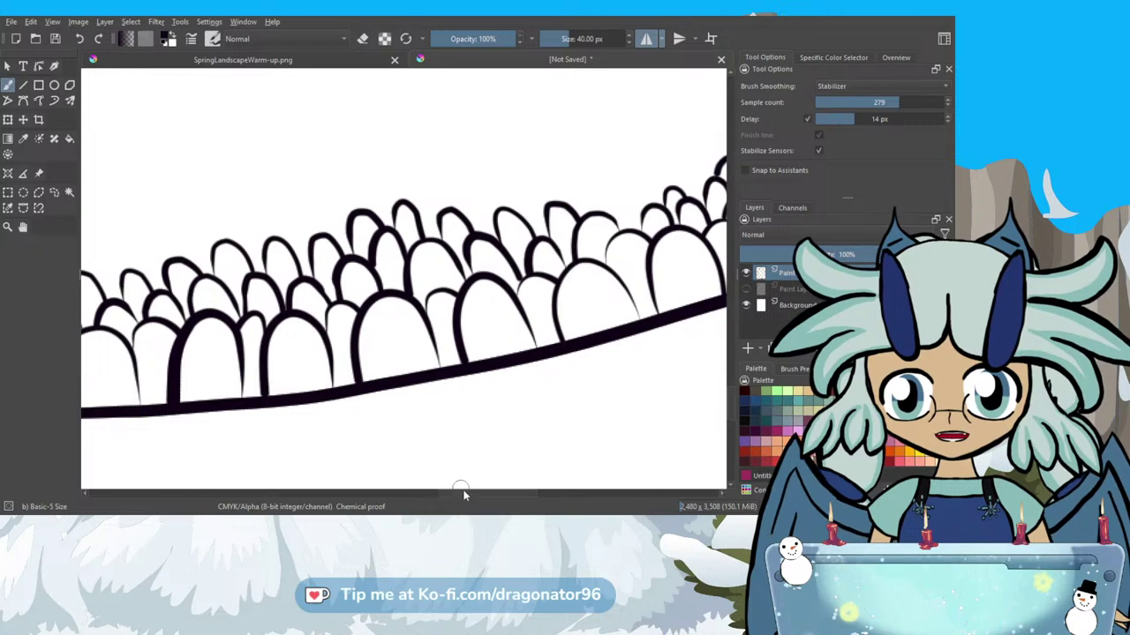
Connect the fourth row to the corner cluster with three scallops, and add fifth-row scallops behind it on the rising edge.
drag(467, 492, 494, 483)
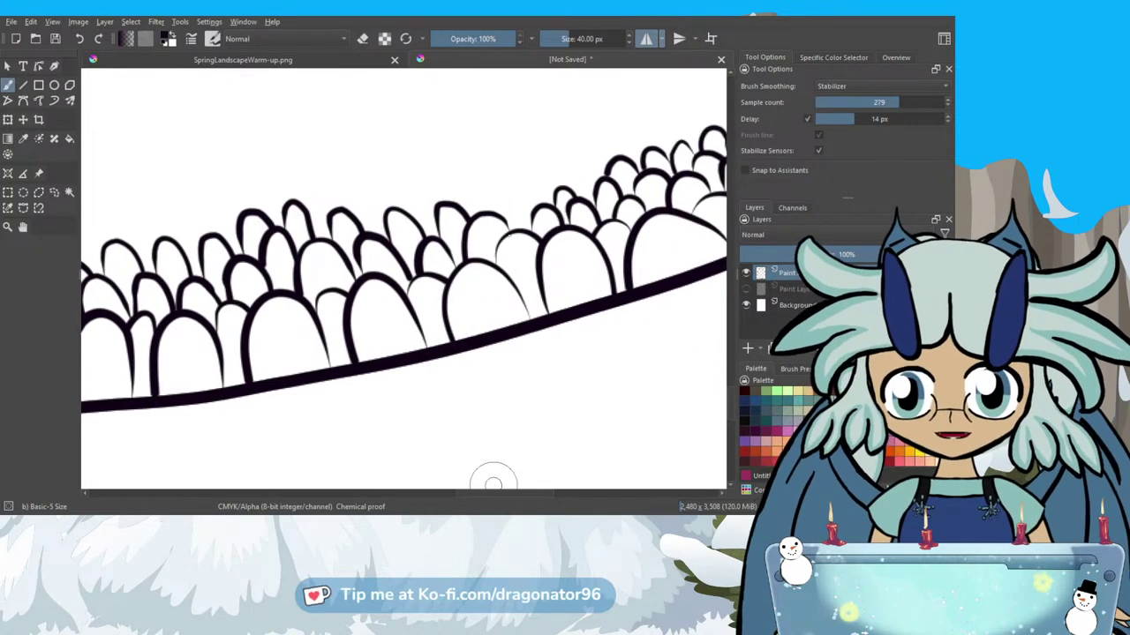
mouse_move(492, 203)
mouse_down()
mouse_move(531, 189)
mouse_move(537, 204)
mouse_move(583, 166)
mouse_move(571, 168)
mouse_move(596, 182)
mouse_move(519, 174)
mouse_up()
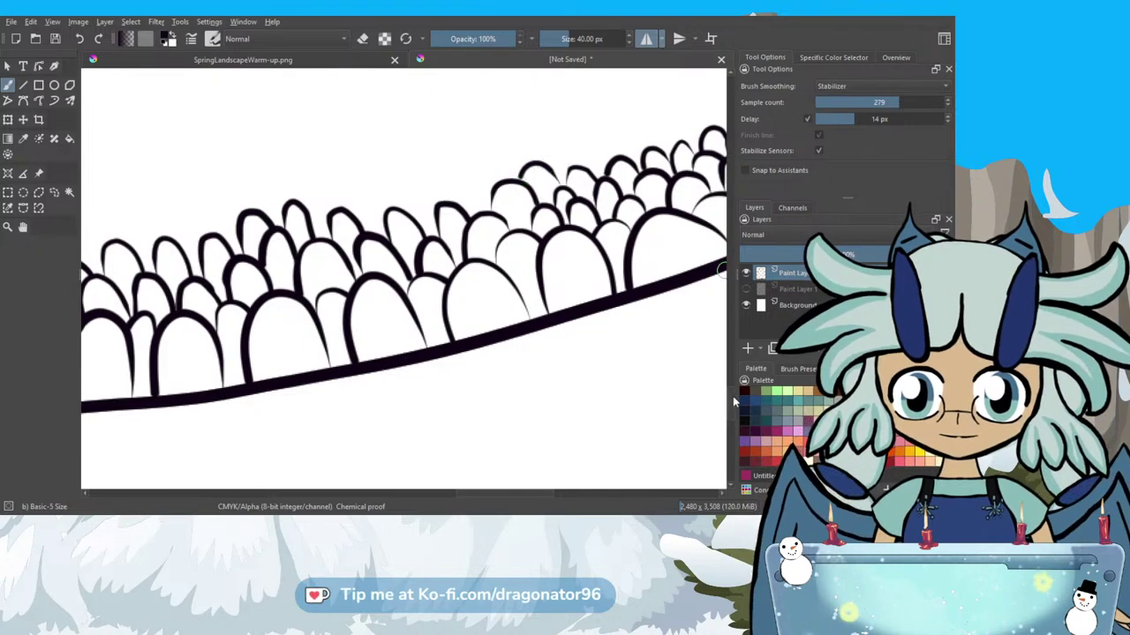
scroll(732, 402, up, 3)
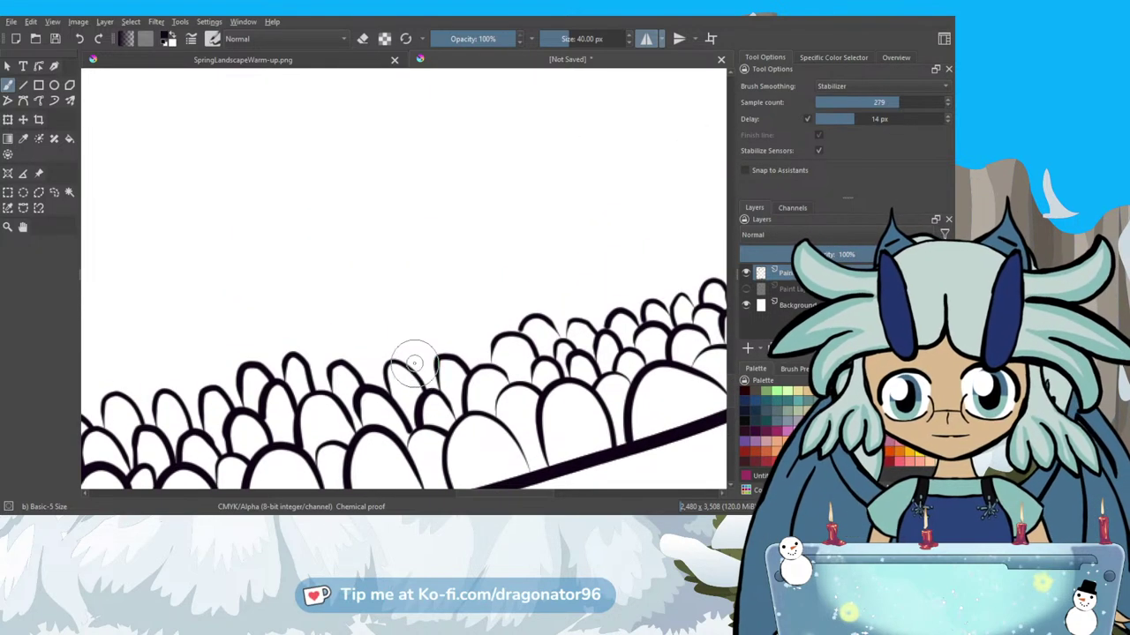
mouse_move(406, 362)
mouse_down()
mouse_move(442, 364)
mouse_move(415, 340)
mouse_move(375, 363)
mouse_move(387, 369)
mouse_move(363, 343)
mouse_move(352, 366)
mouse_move(297, 371)
mouse_move(335, 364)
mouse_move(303, 338)
mouse_move(300, 406)
mouse_up()
Add overlapping scallops along the inner side of the border directly above the lower corner cluster.
drag(459, 491, 499, 471)
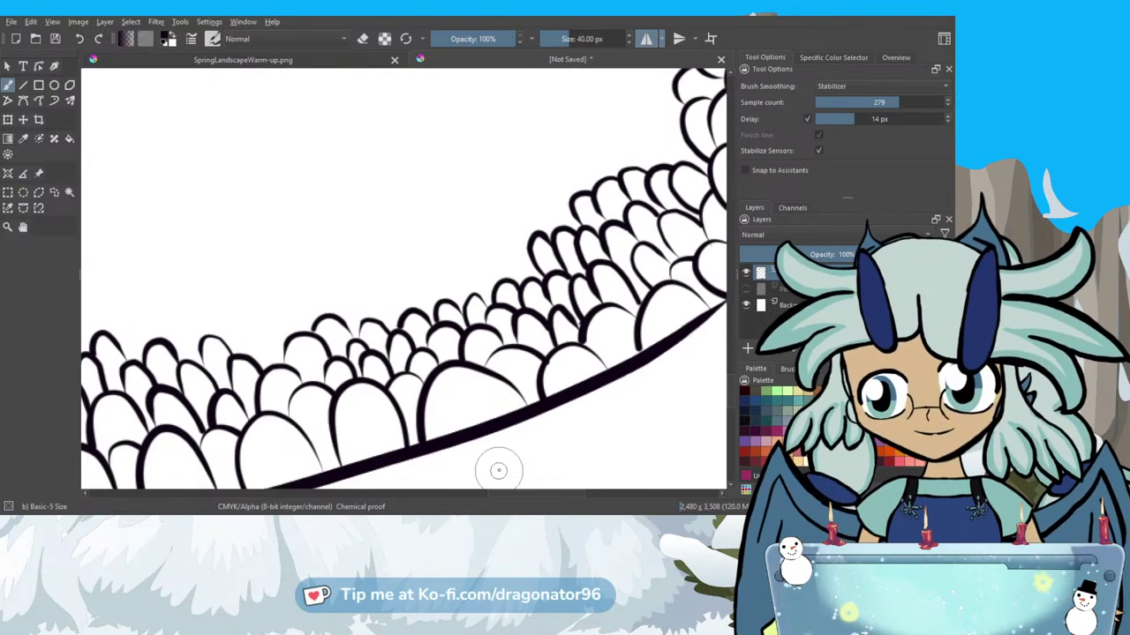
scroll(697, 353, up, 3)
mouse_move(684, 329)
mouse_down()
mouse_move(650, 329)
mouse_move(660, 363)
mouse_move(684, 308)
mouse_move(665, 318)
mouse_move(647, 281)
mouse_move(680, 278)
mouse_move(707, 220)
mouse_move(690, 271)
mouse_move(662, 234)
mouse_up()
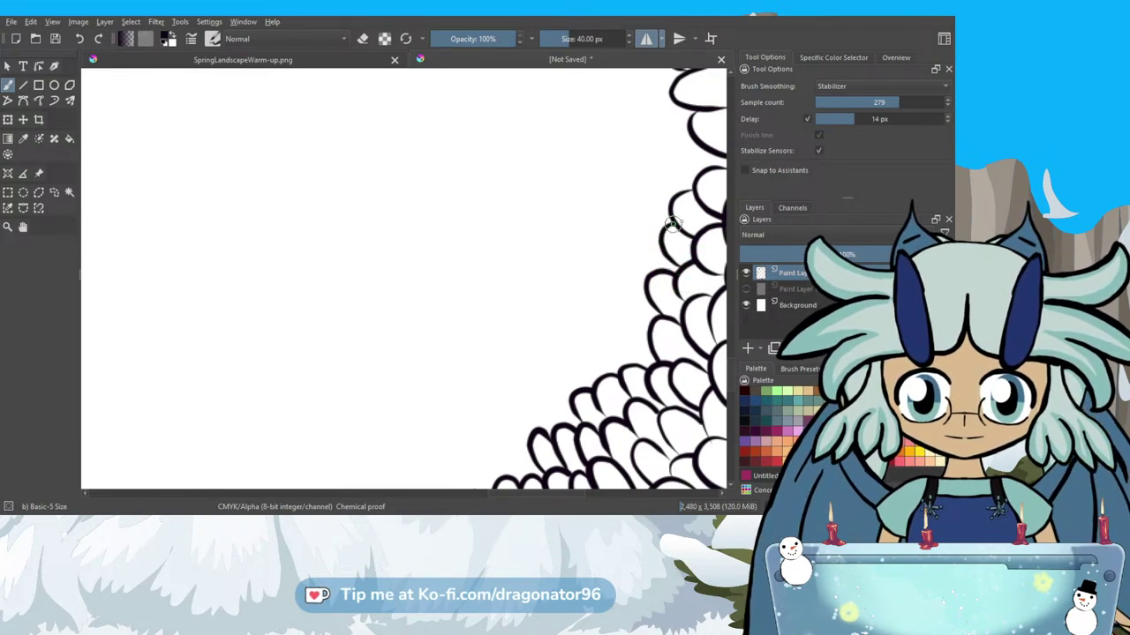
scroll(729, 371, up, 4)
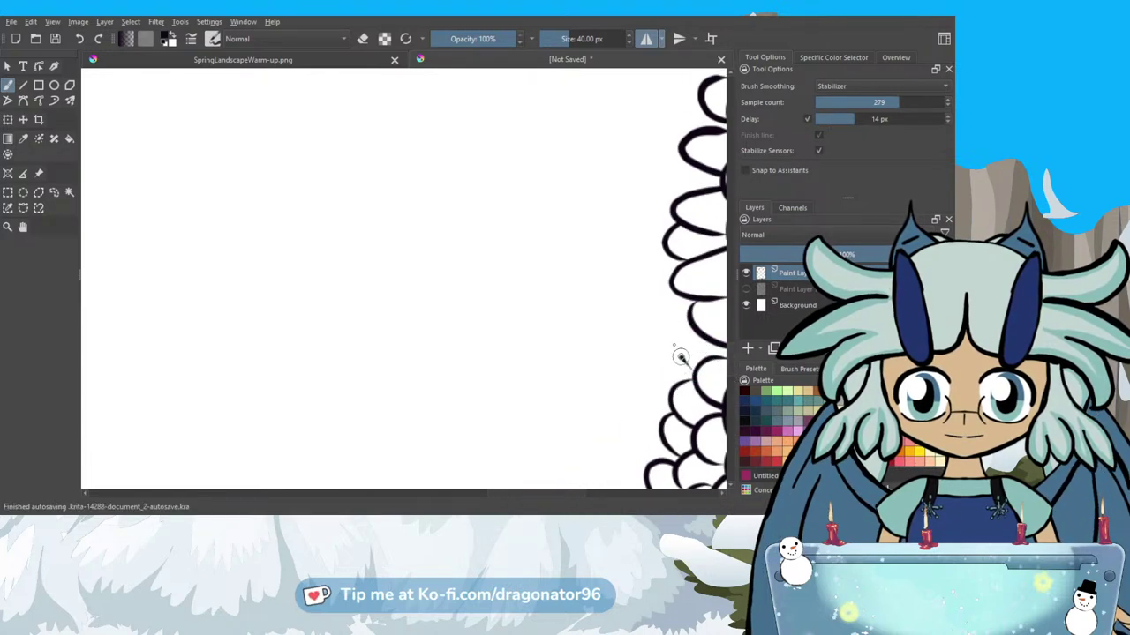
mouse_move(719, 300)
mouse_down()
mouse_move(672, 288)
mouse_move(653, 305)
mouse_move(677, 326)
mouse_up()
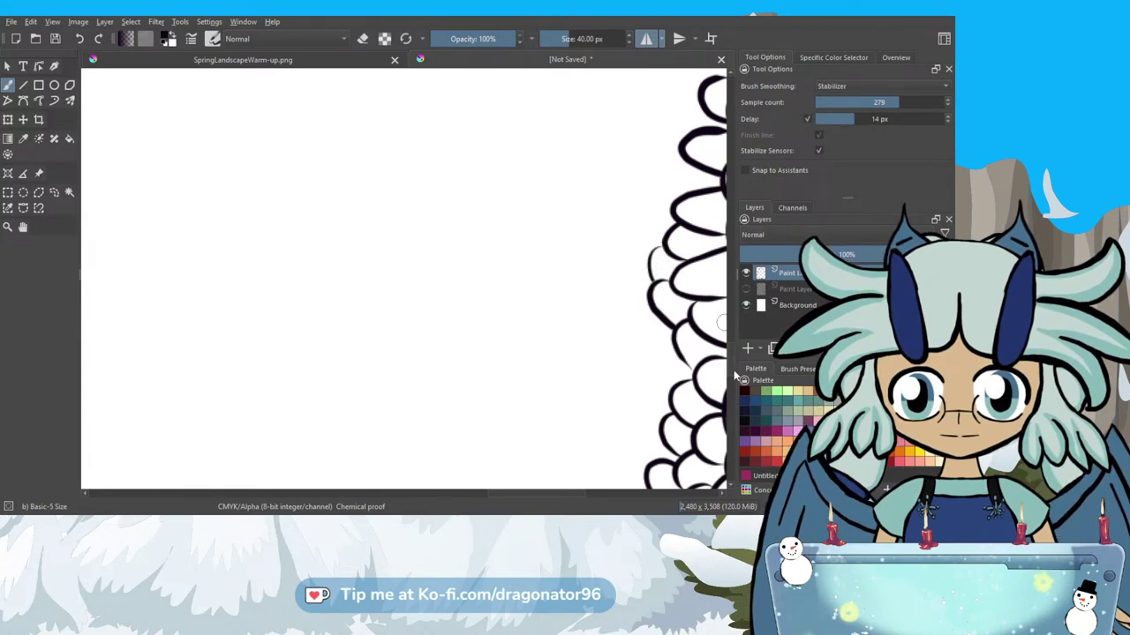
Draw a row of large mirrored scallops behind the small ones, from the lower corners along the bottom edge to the mirror axis.
scroll(732, 375, up, 3)
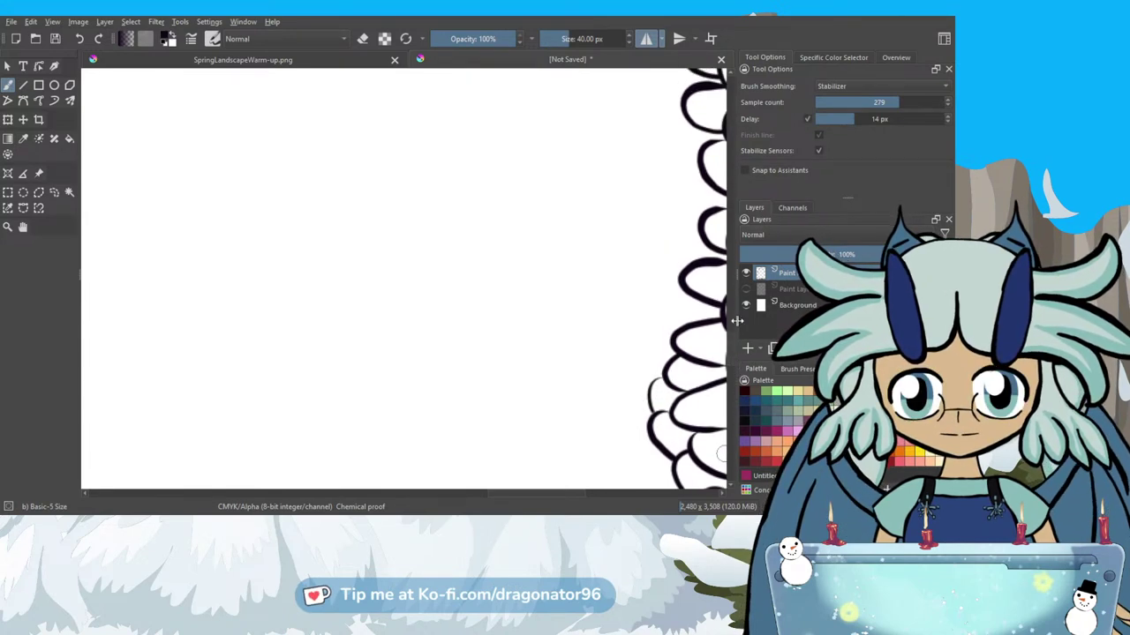
scroll(628, 330, down, 3)
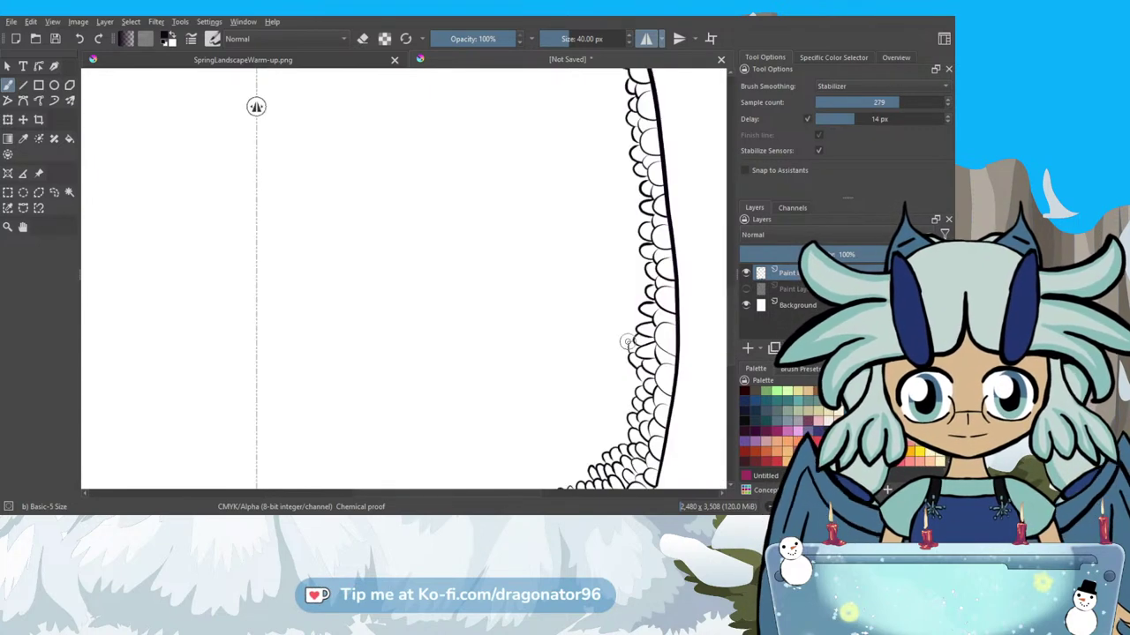
scroll(637, 362, down, 2)
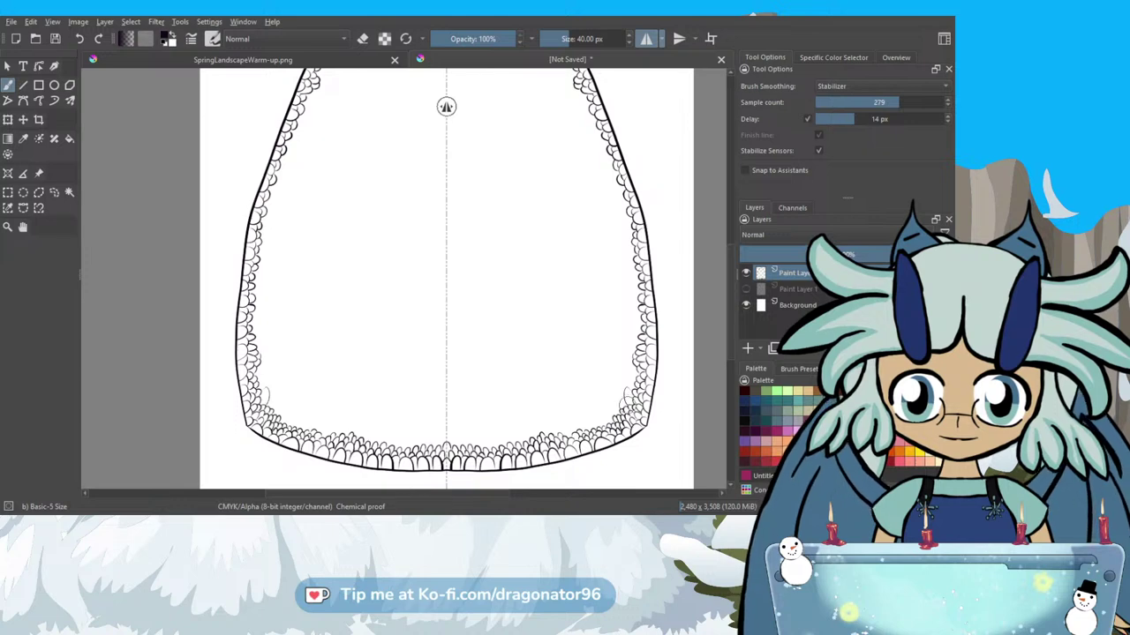
drag(623, 396, 611, 393)
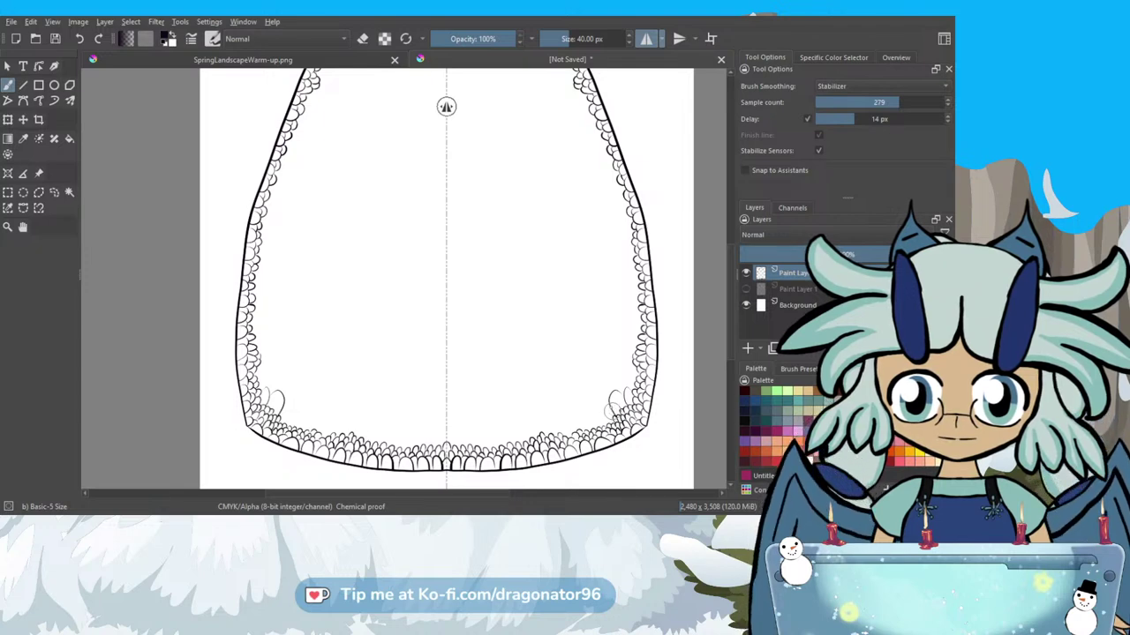
drag(609, 405, 594, 422)
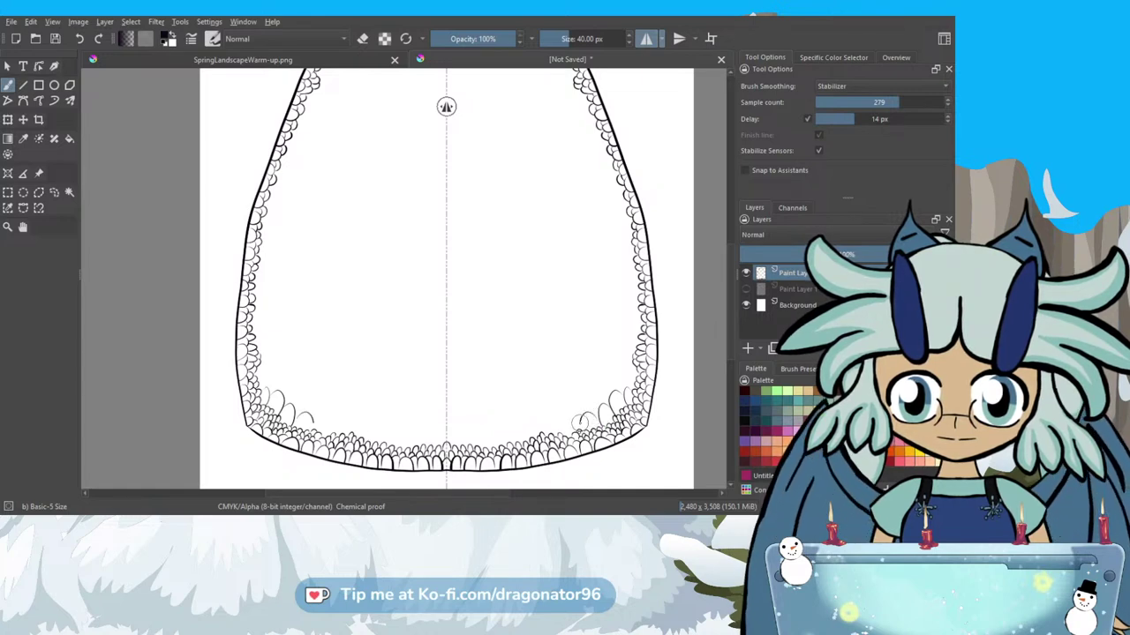
mouse_move(585, 422)
mouse_down()
mouse_move(552, 439)
mouse_move(524, 420)
mouse_up()
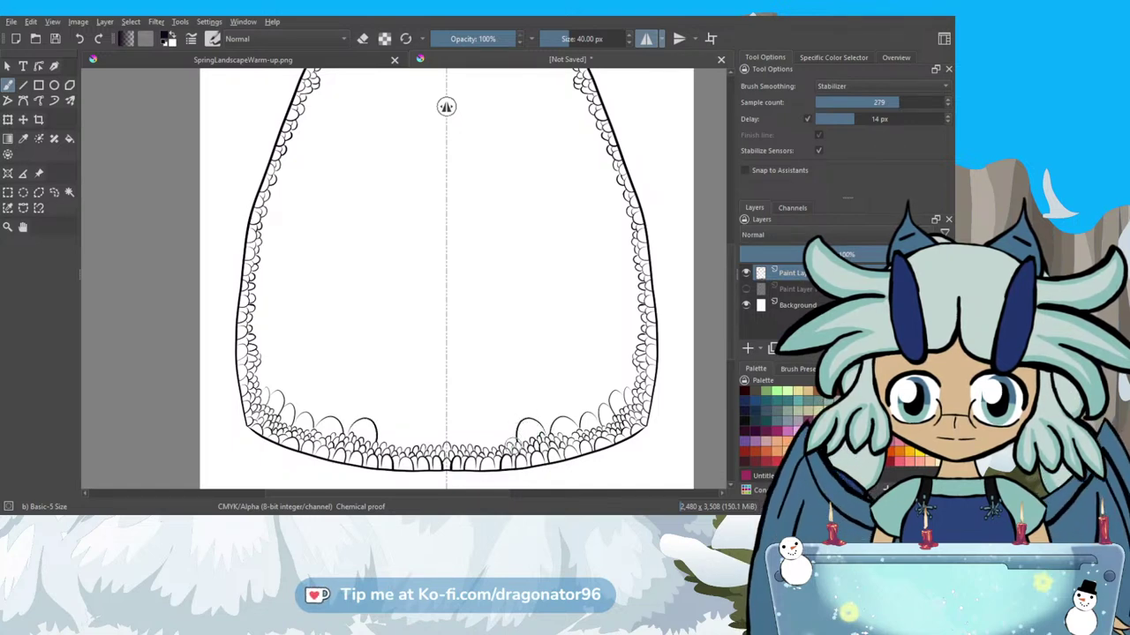
drag(510, 440, 495, 437)
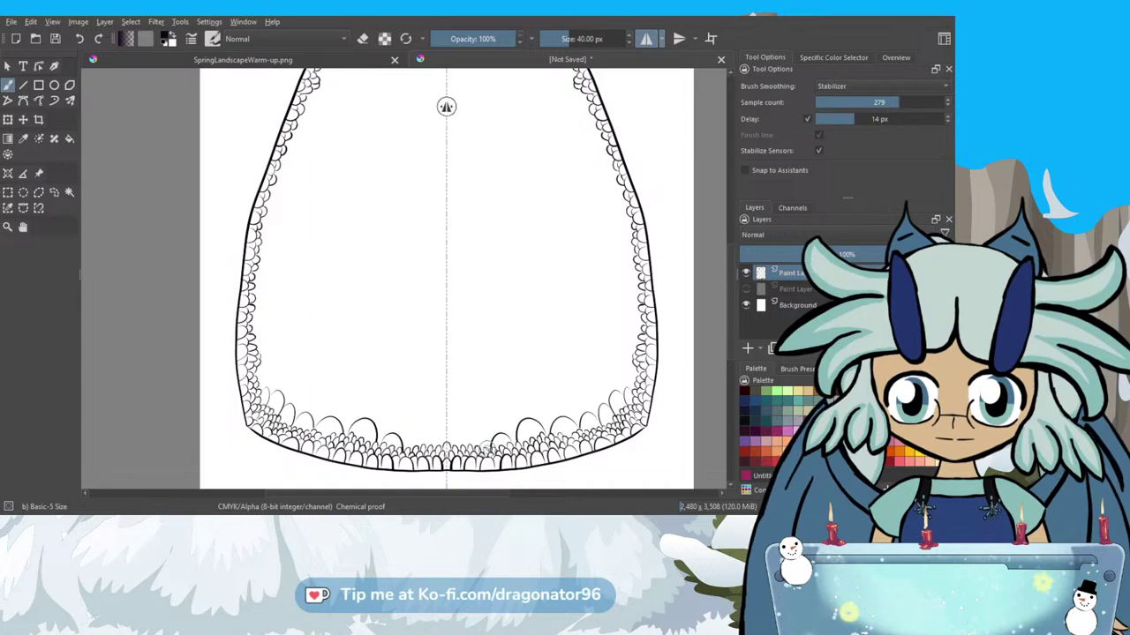
mouse_move(487, 441)
mouse_down()
mouse_move(475, 429)
mouse_move(448, 447)
mouse_up()
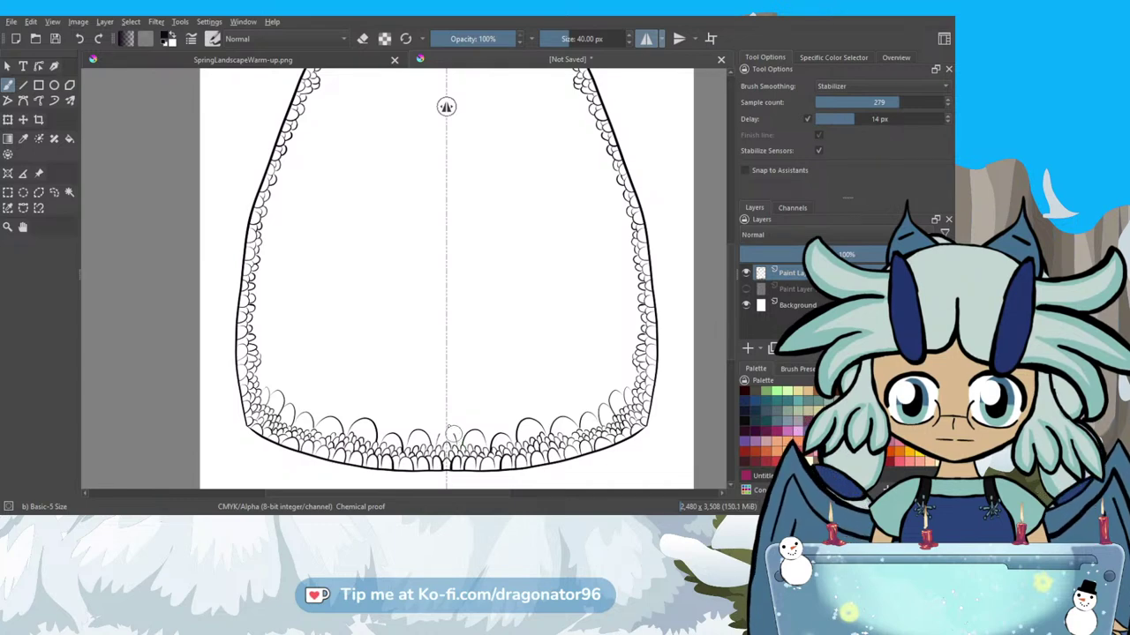
drag(449, 430, 447, 428)
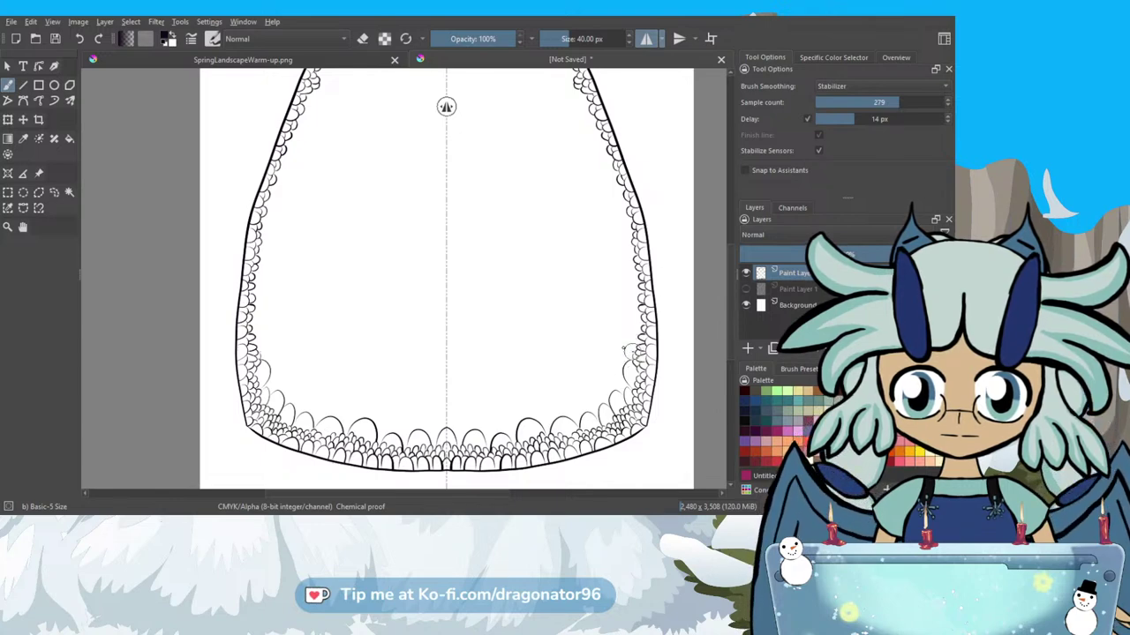
Draw six large mirrored scallops behind the small ones, stacked up the sides of the outline from above the lower corners.
drag(623, 346, 635, 323)
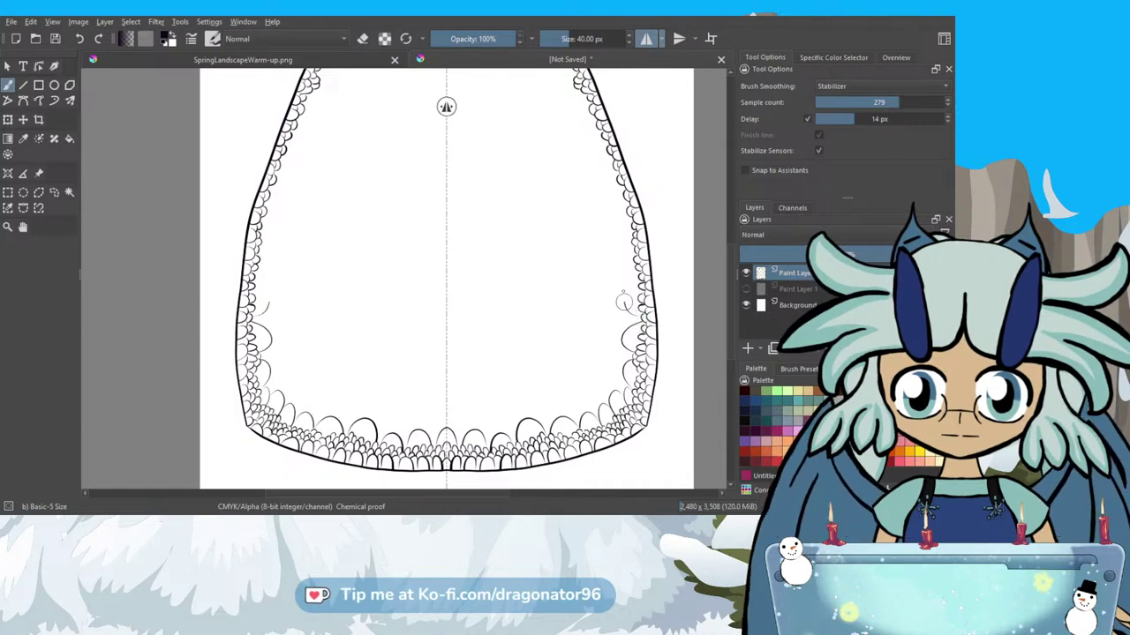
drag(625, 293, 635, 276)
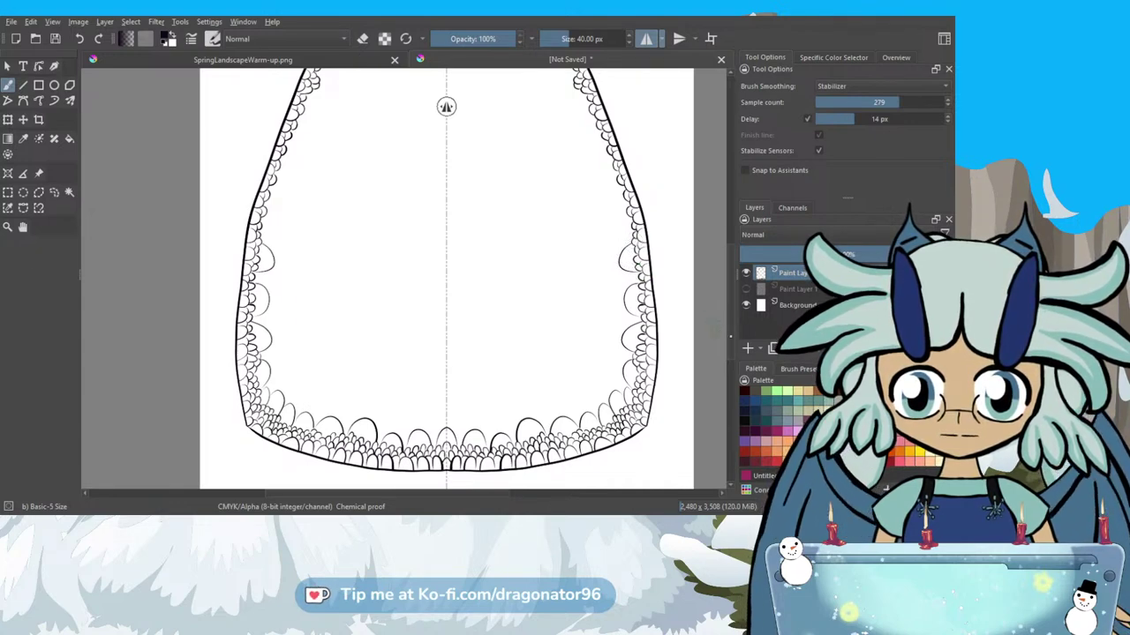
drag(731, 339, 730, 310)
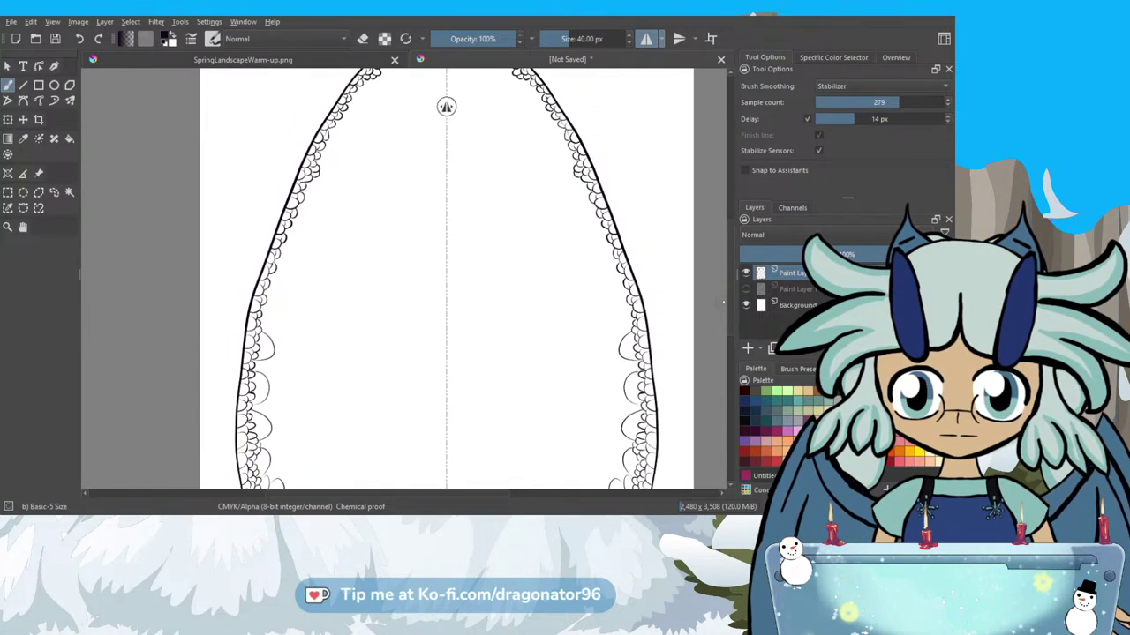
drag(624, 285, 610, 294)
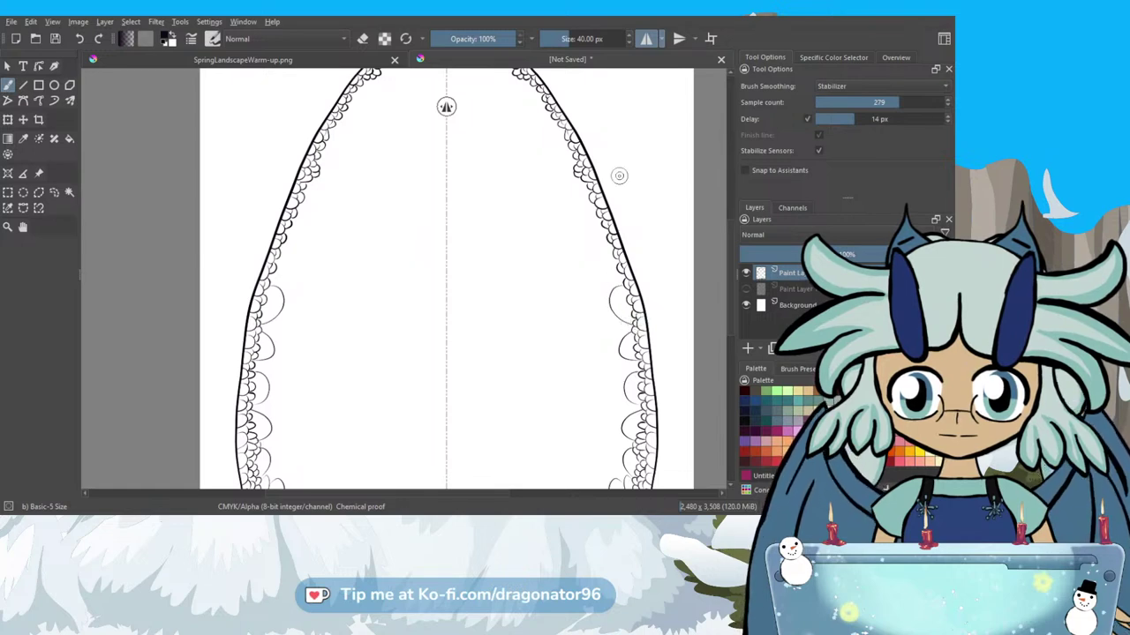
drag(612, 248, 597, 256)
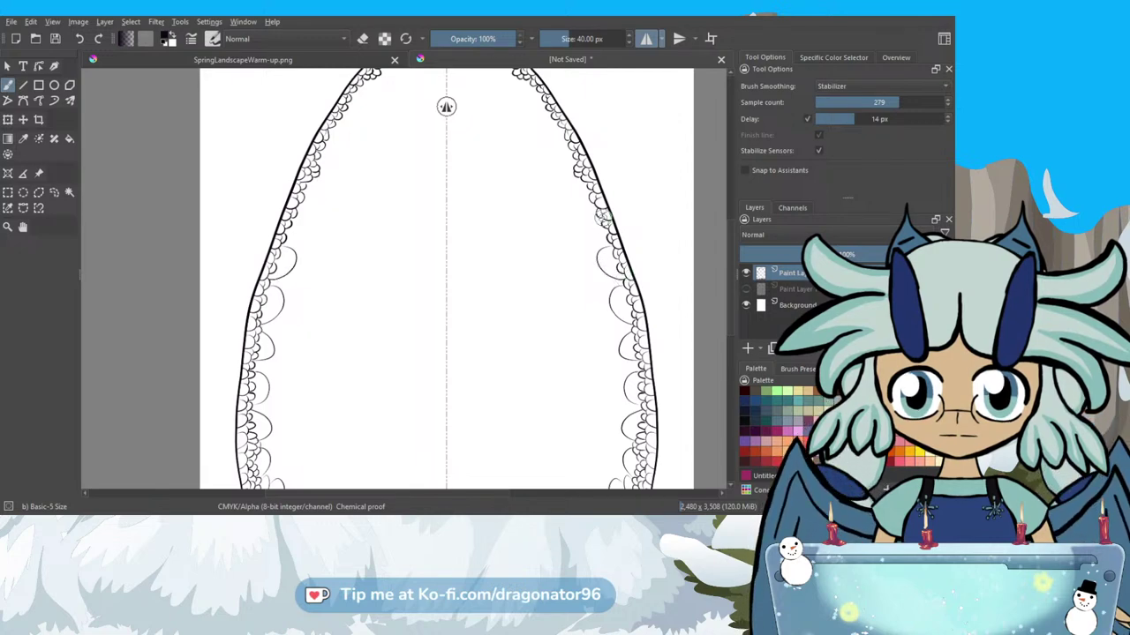
mouse_move(592, 215)
mouse_down()
mouse_move(581, 235)
mouse_move(610, 245)
mouse_up()
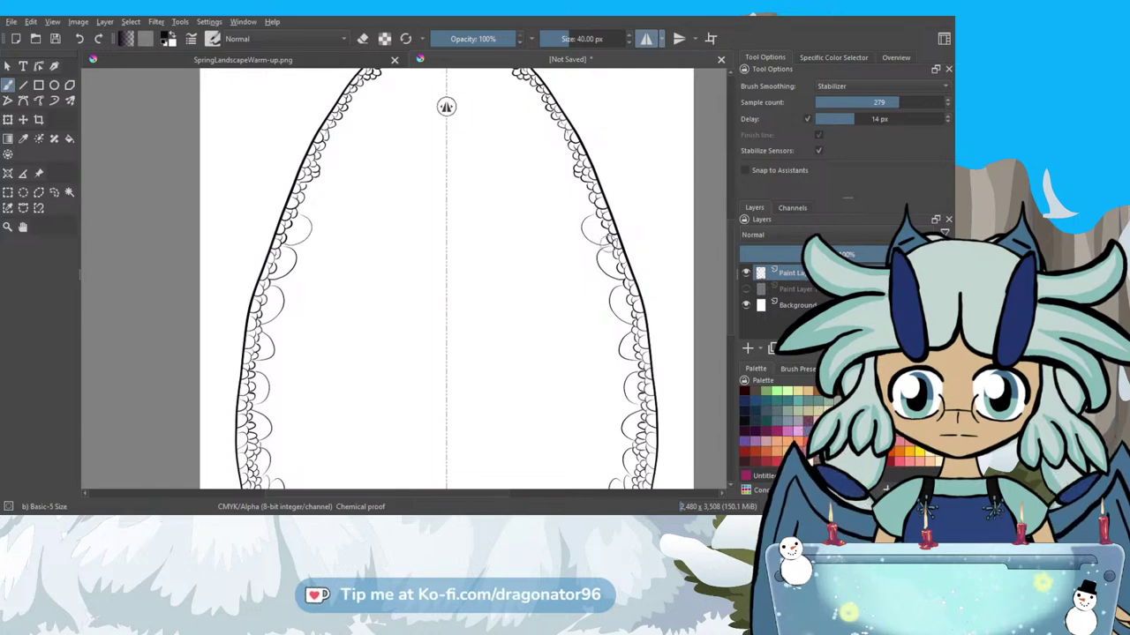
Draw large mirrored scallops beneath the apex of the outline, with one wide scallop bridging the mirror axis.
scroll(734, 301, up, 3)
scroll(734, 301, up, 1)
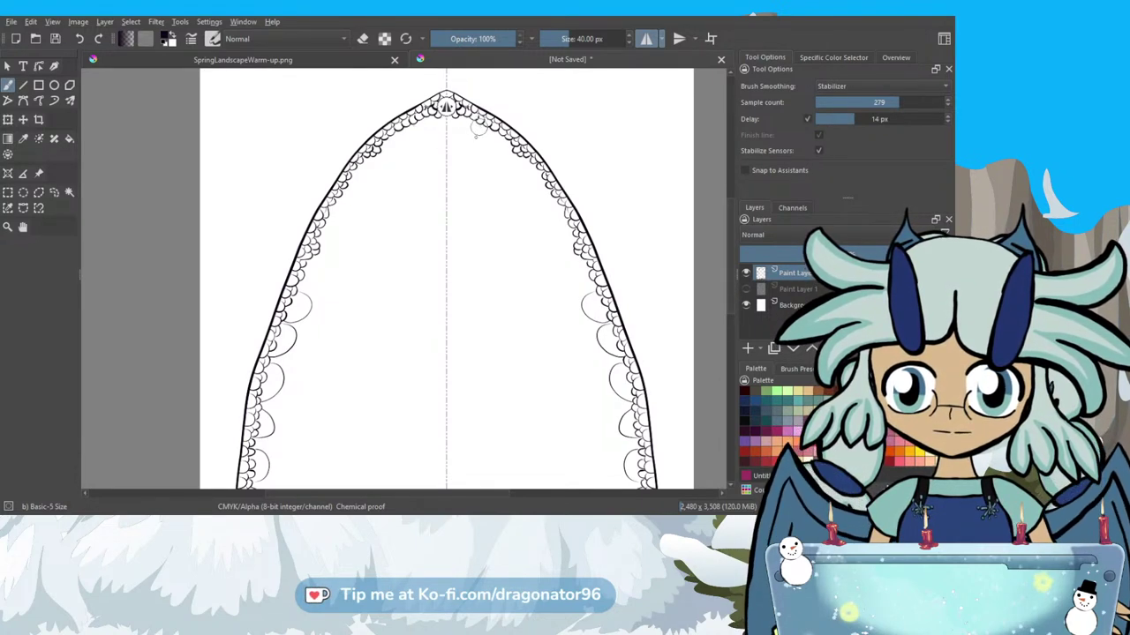
drag(475, 134, 452, 115)
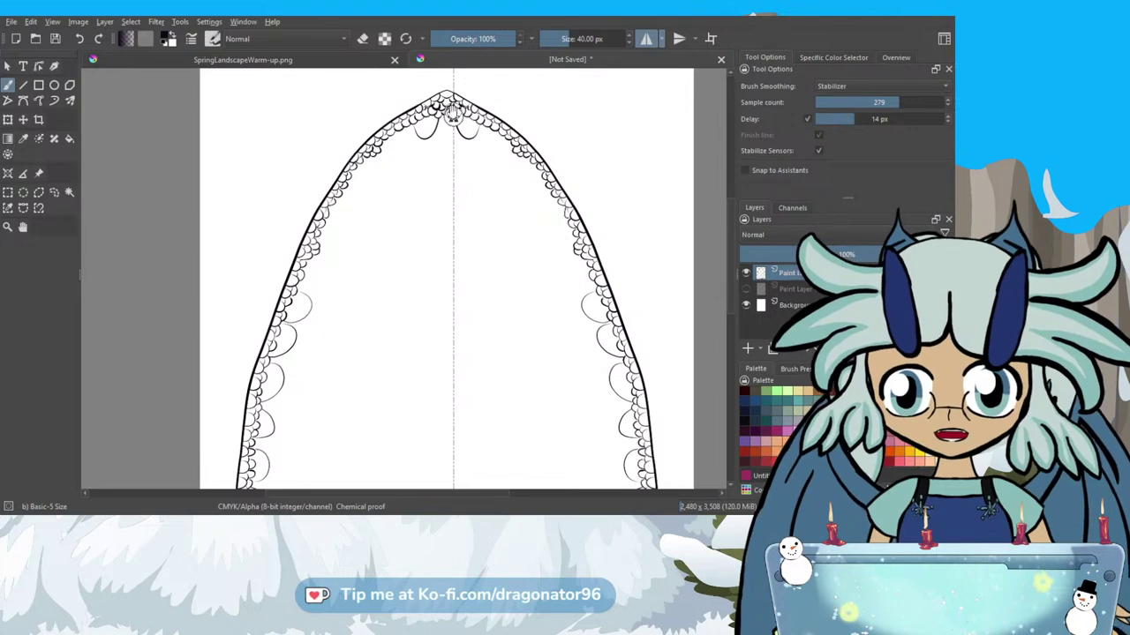
drag(453, 116, 446, 121)
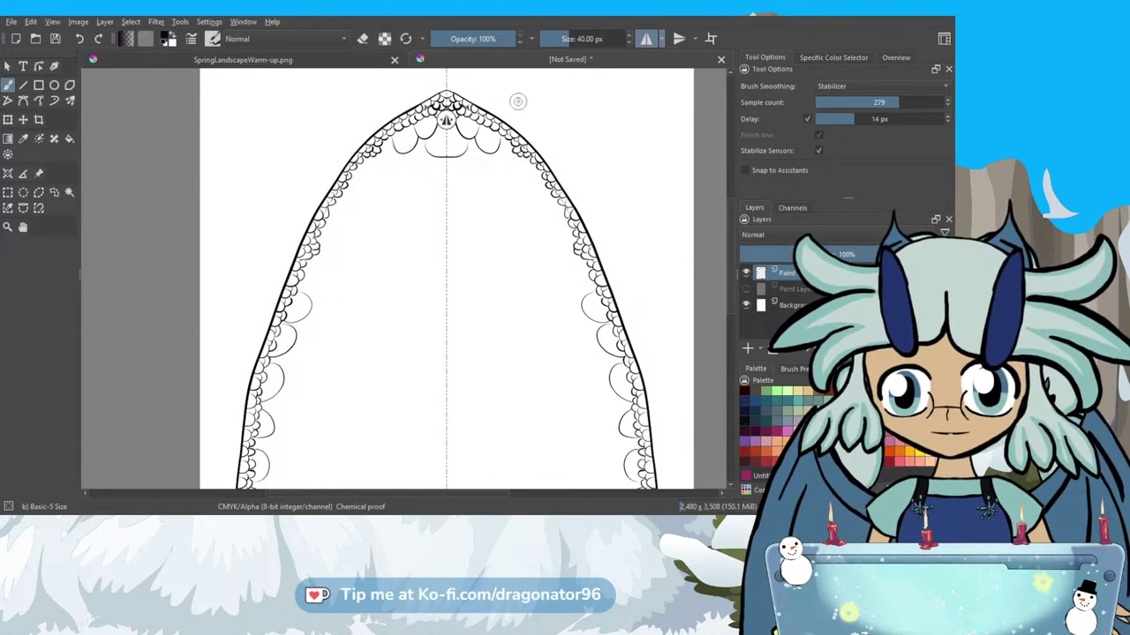
mouse_move(496, 149)
mouse_down()
mouse_move(495, 171)
mouse_move(517, 179)
mouse_up()
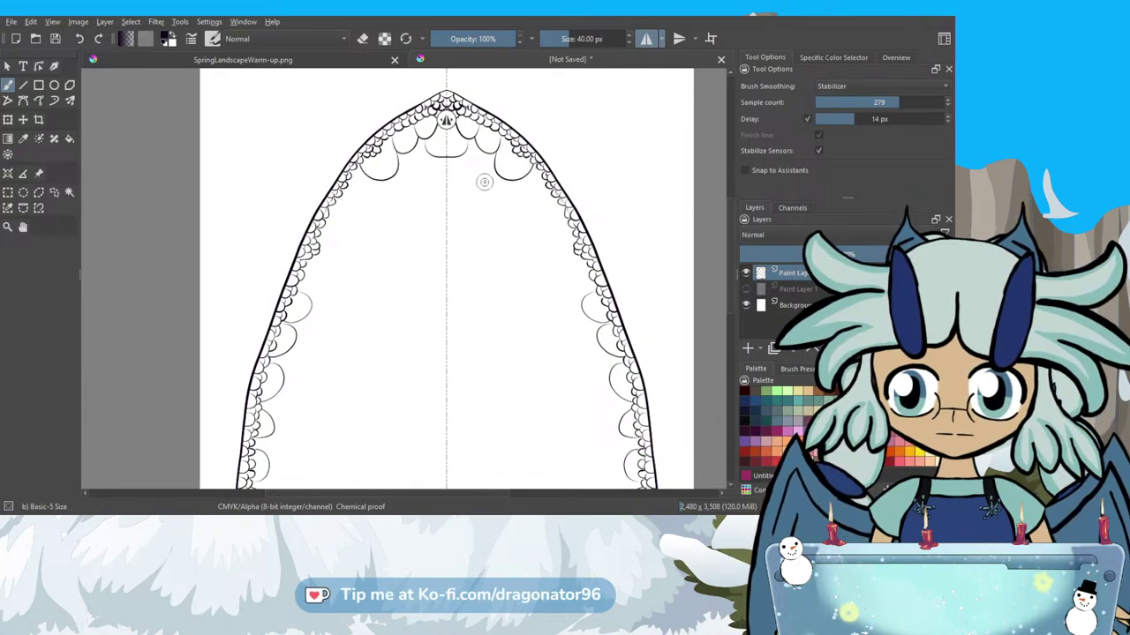
drag(482, 150, 474, 177)
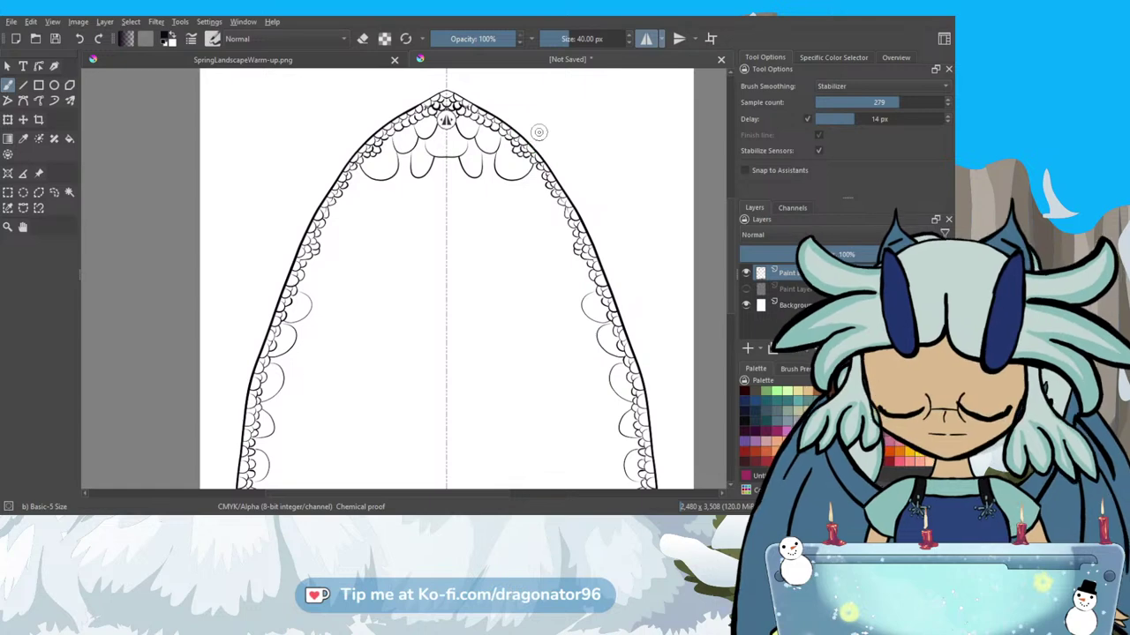
Add four large mirrored scallops down the upper sides, from below the apex group to the existing large side scallops.
mouse_move(513, 181)
mouse_down()
mouse_move(515, 201)
mouse_move(547, 211)
mouse_up()
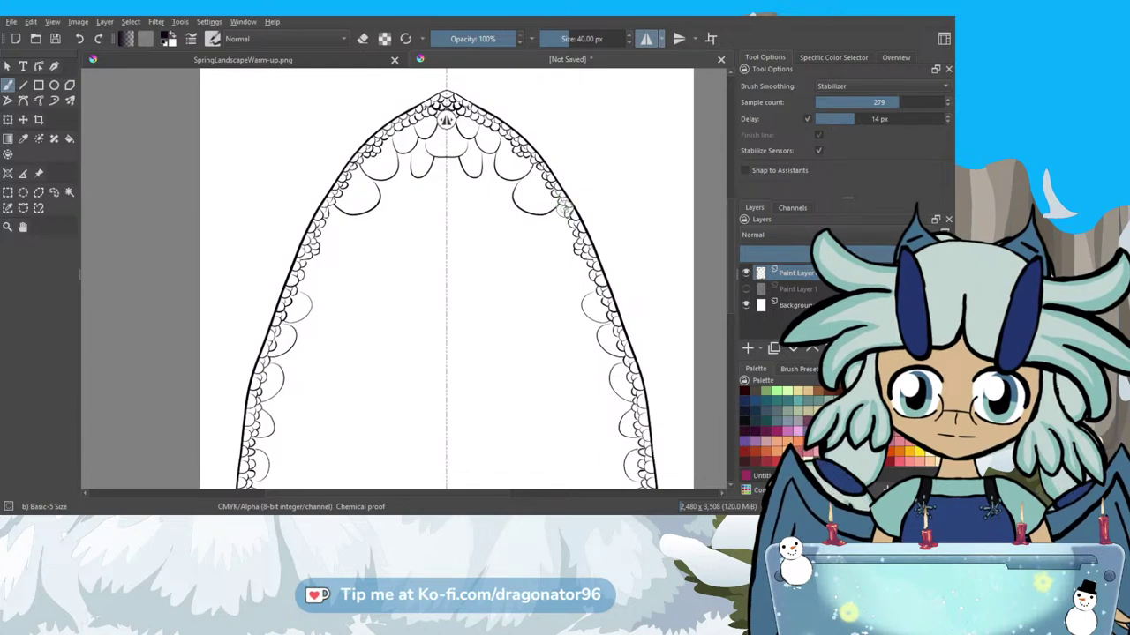
drag(554, 219, 576, 252)
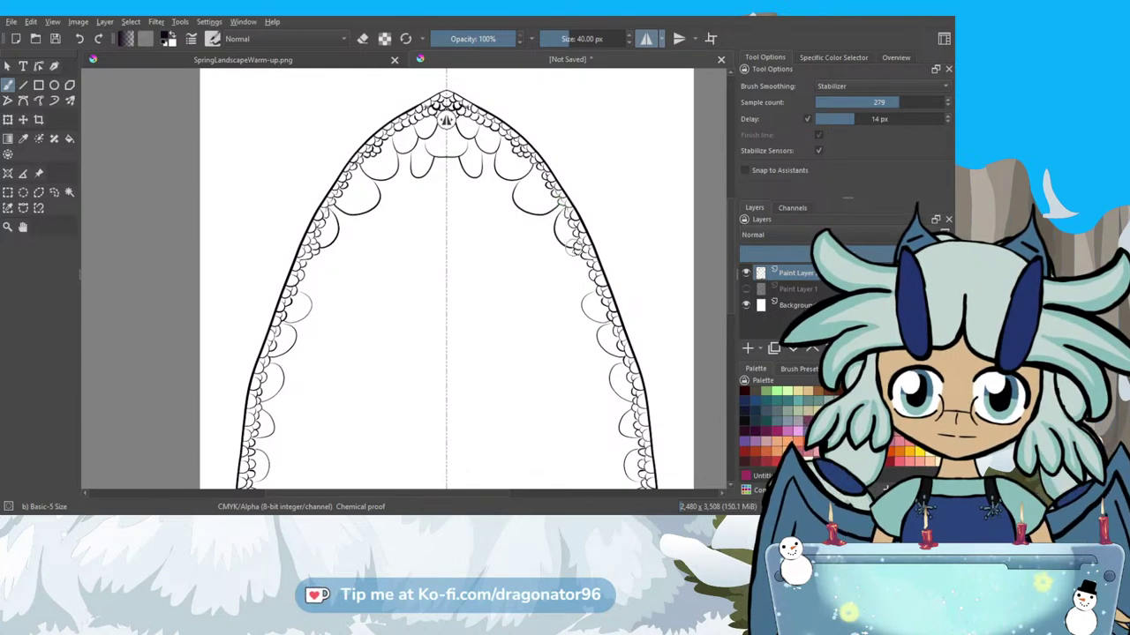
mouse_move(580, 253)
mouse_down()
mouse_move(570, 281)
mouse_move(591, 291)
mouse_up()
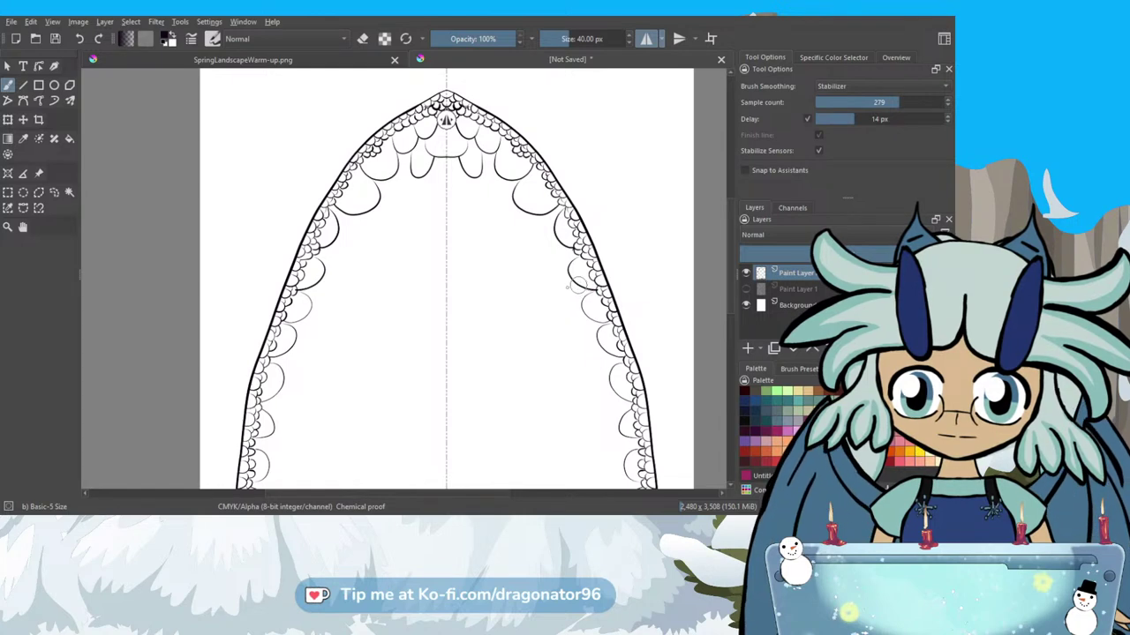
drag(562, 301, 574, 310)
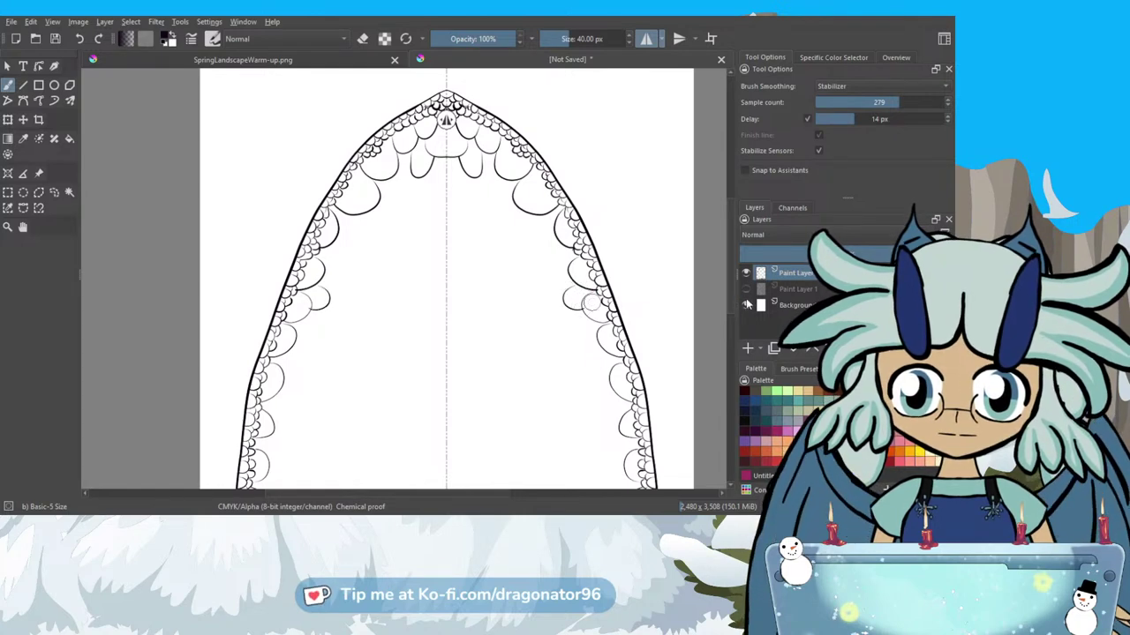
Draw four mirrored scallops behind the large row along the middle of the sides.
scroll(572, 265, down, 3)
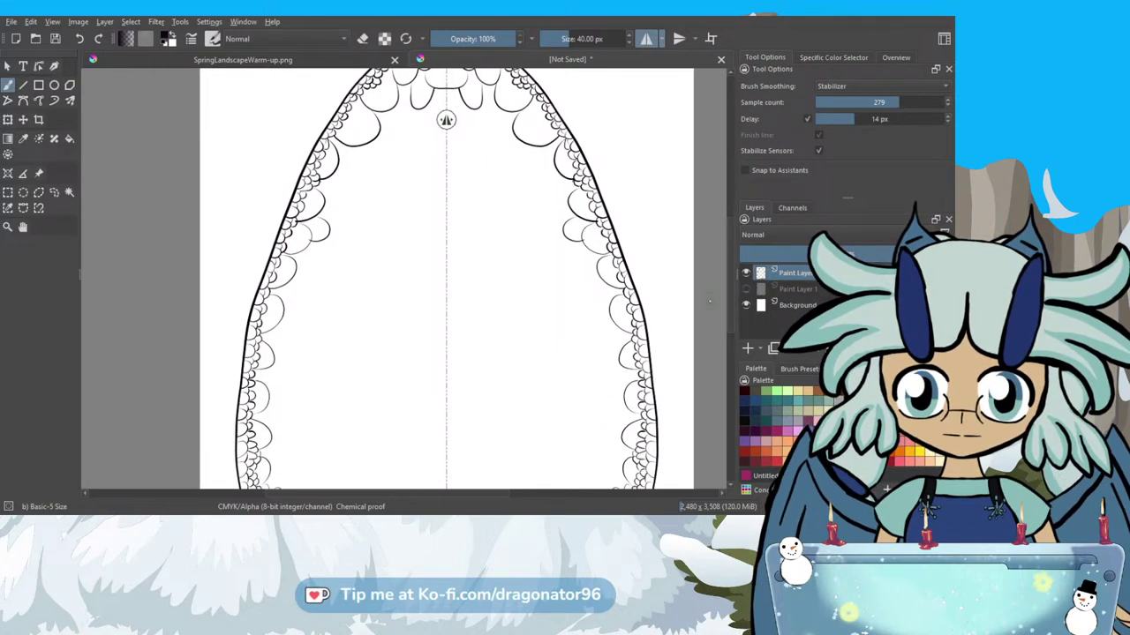
mouse_move(589, 251)
mouse_down()
mouse_move(574, 261)
mouse_move(572, 288)
mouse_move(612, 304)
mouse_up()
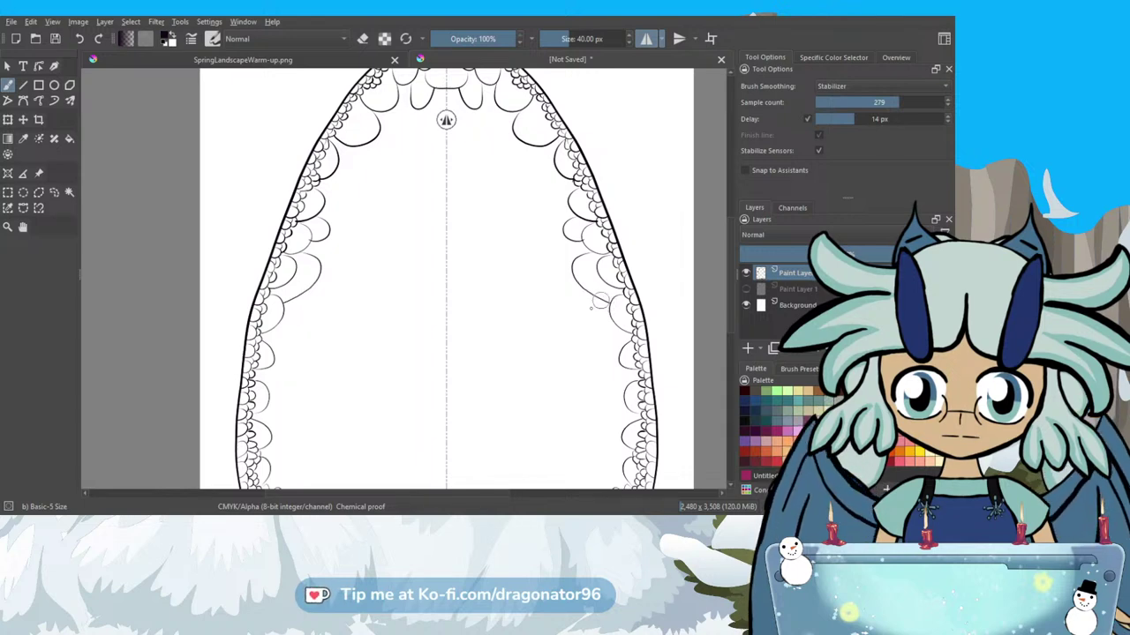
mouse_move(612, 323)
mouse_down()
mouse_move(589, 328)
mouse_move(587, 342)
mouse_move(625, 361)
mouse_move(599, 381)
mouse_move(625, 395)
mouse_move(608, 414)
mouse_up()
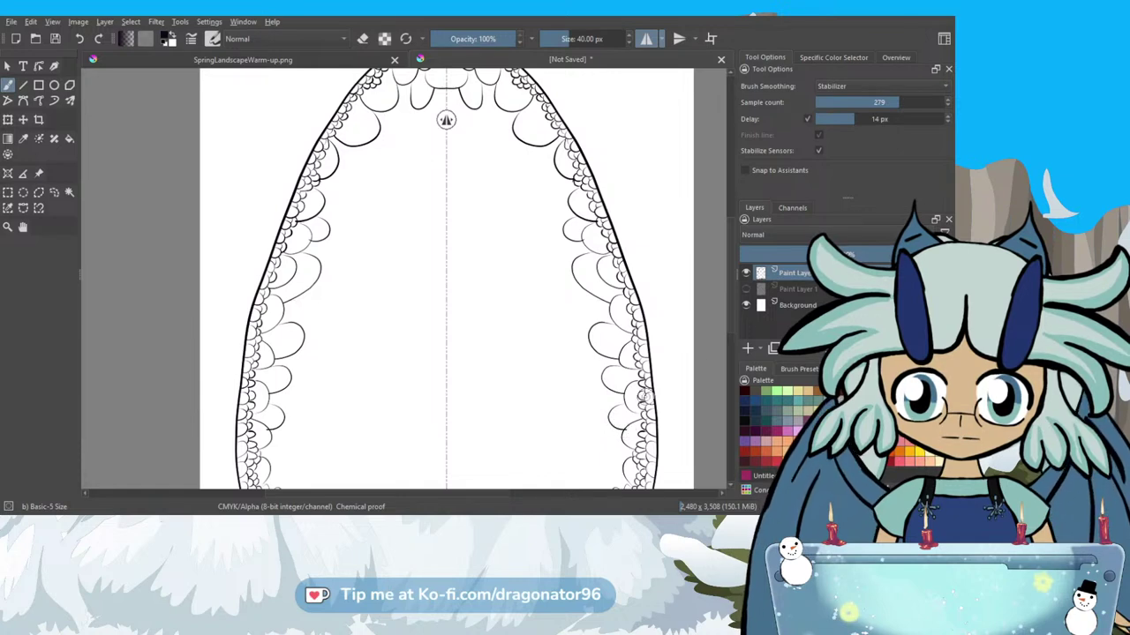
Draw a fan of tall mirrored scallops behind the large row around the lower corners.
scroll(730, 335, down, 3)
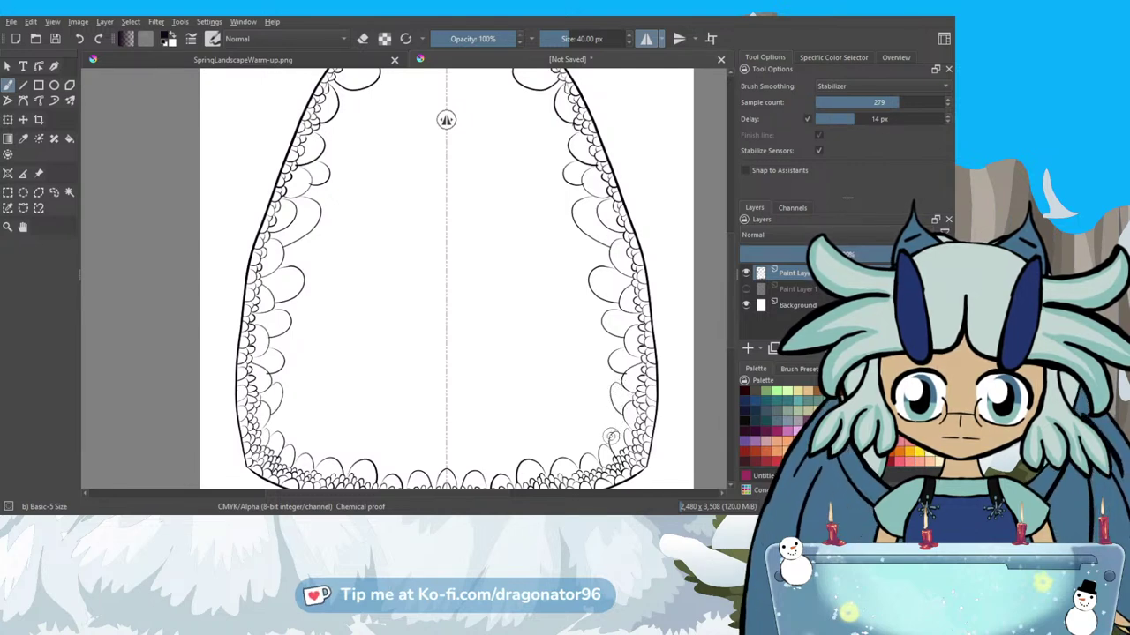
drag(596, 409, 593, 397)
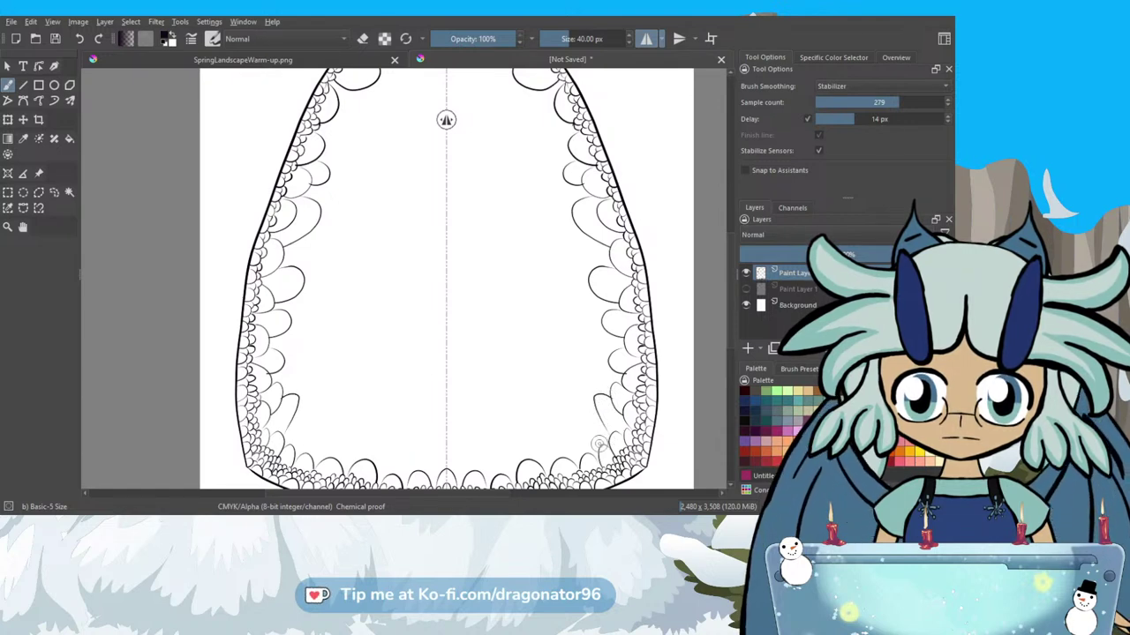
drag(596, 448, 589, 408)
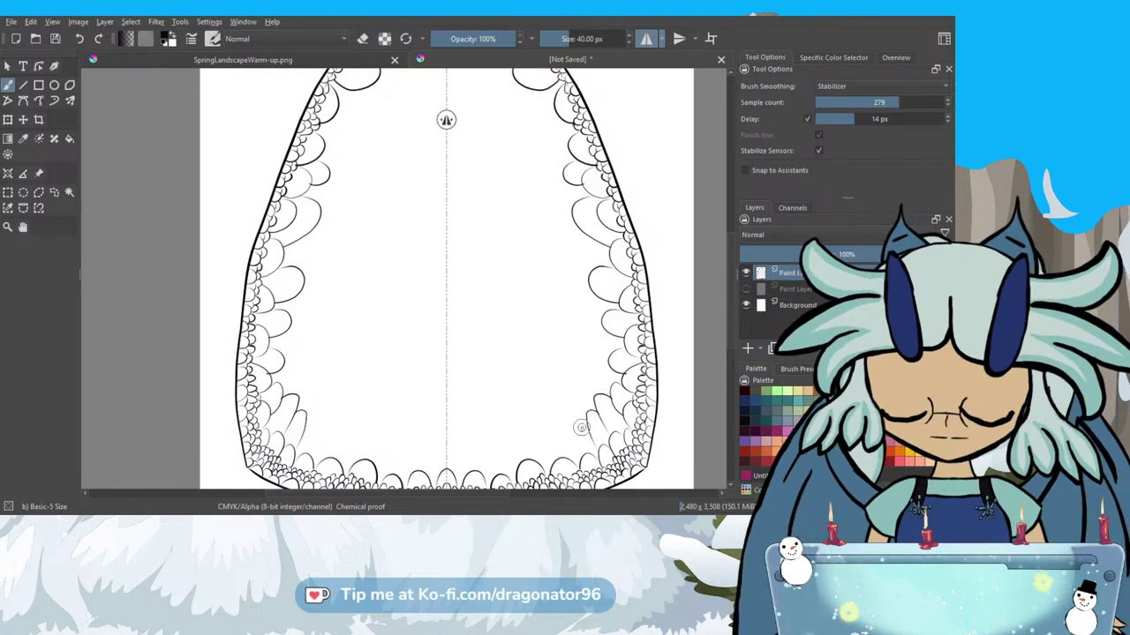
mouse_move(556, 453)
mouse_down()
mouse_move(563, 430)
mouse_move(586, 458)
mouse_move(575, 405)
mouse_up()
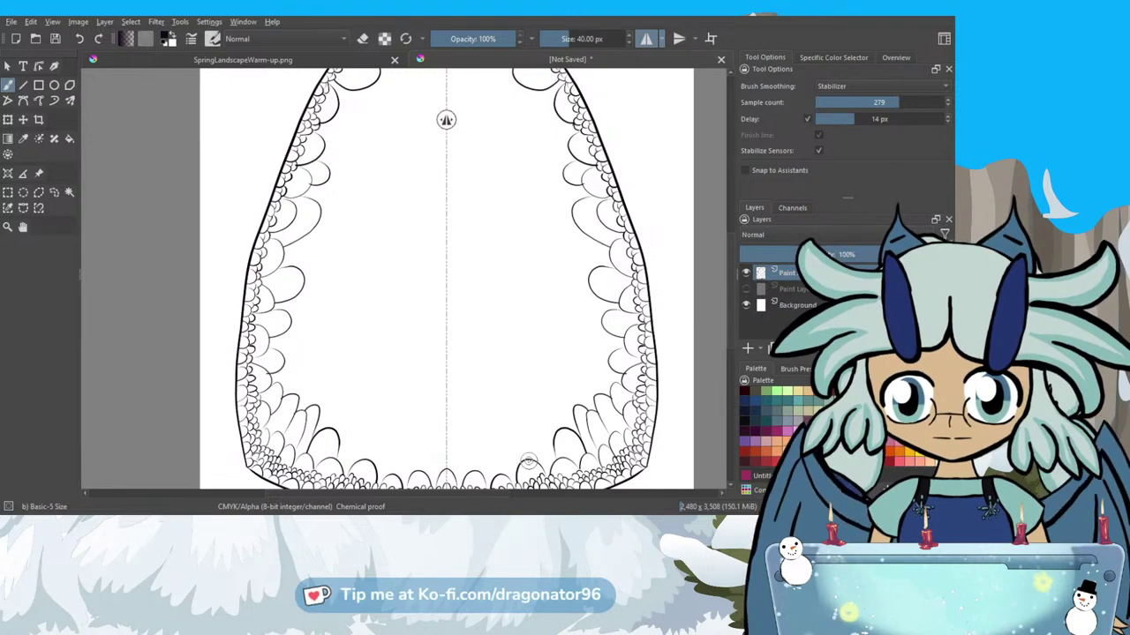
mouse_move(528, 458)
mouse_down()
mouse_move(528, 427)
mouse_move(553, 434)
mouse_up()
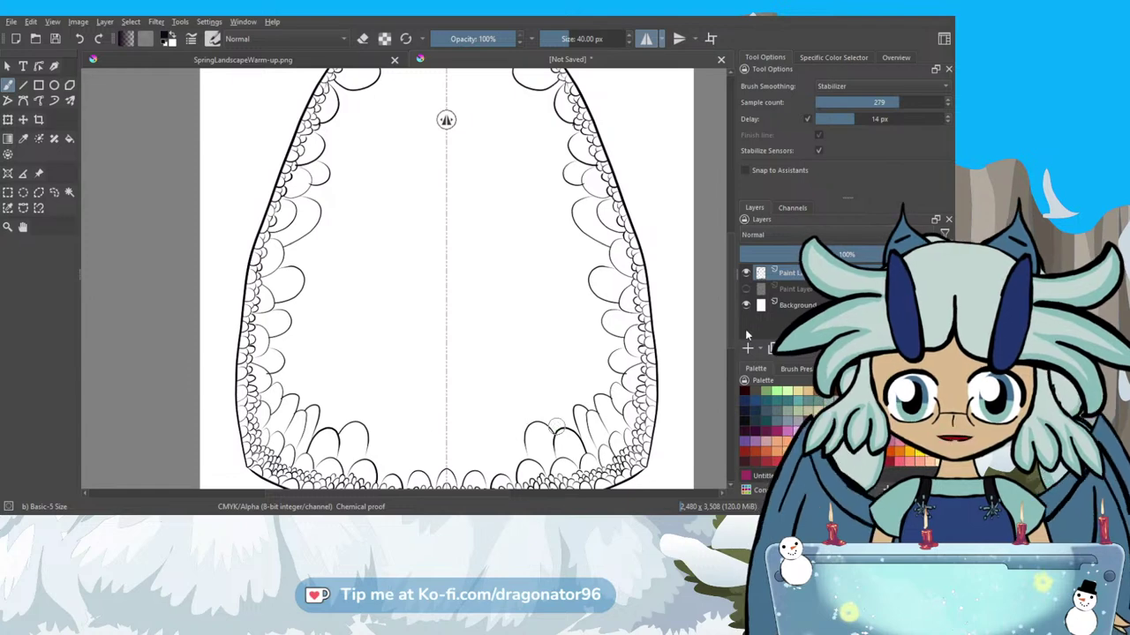
Continue the tall scallop row along the bottom edge, closing it with a pointed scallop centred on the mirror axis.
drag(729, 332, 730, 349)
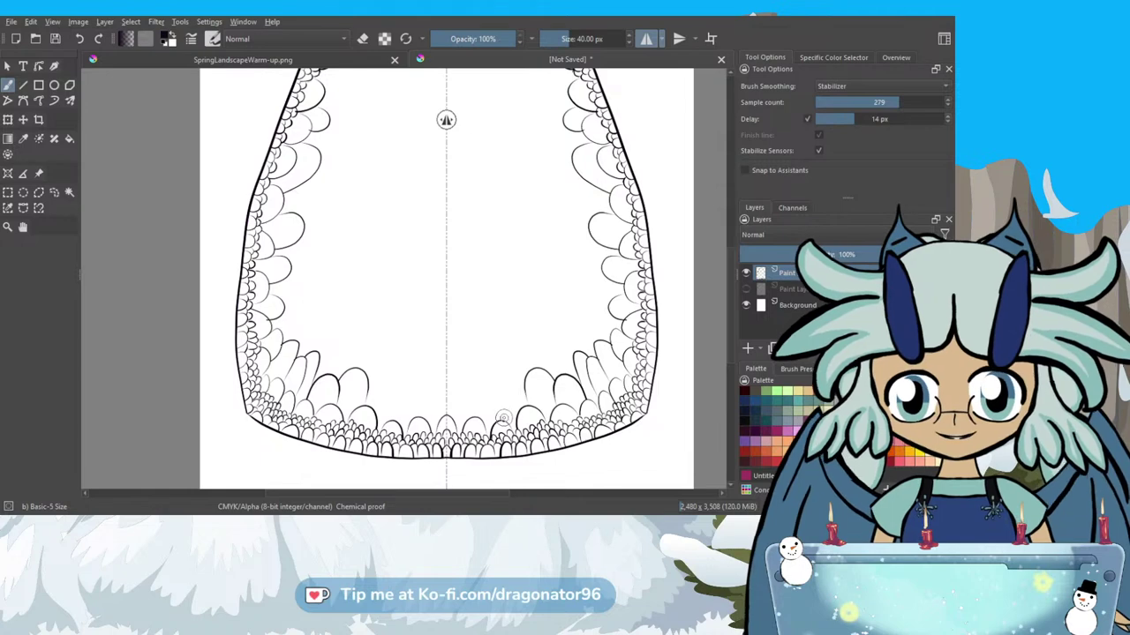
drag(500, 423, 500, 401)
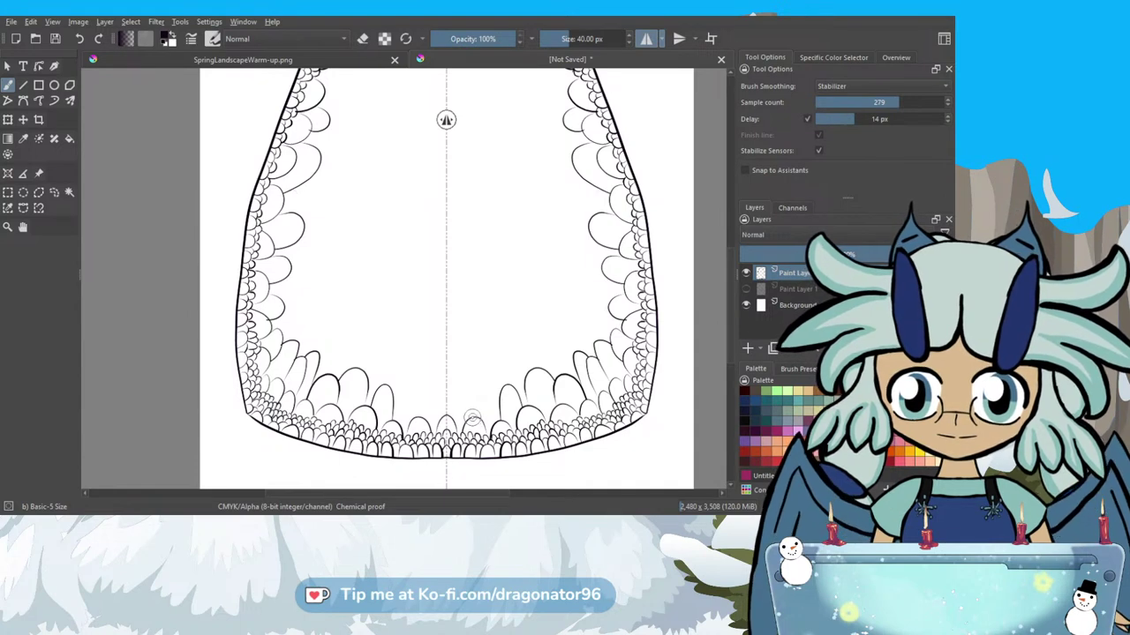
drag(476, 412, 481, 402)
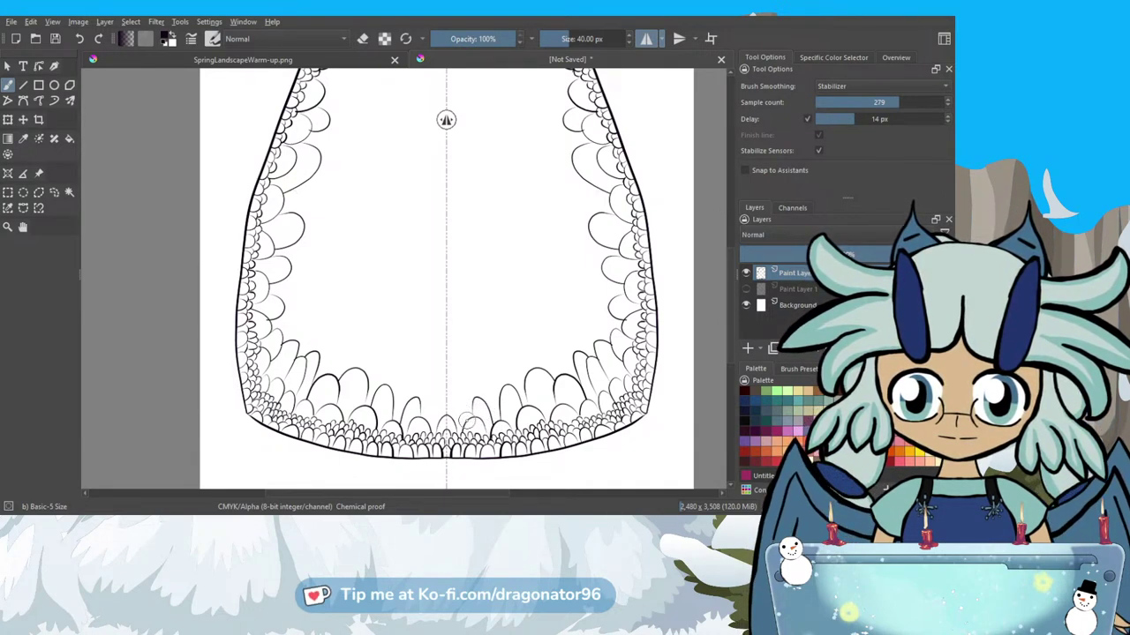
drag(468, 414, 465, 403)
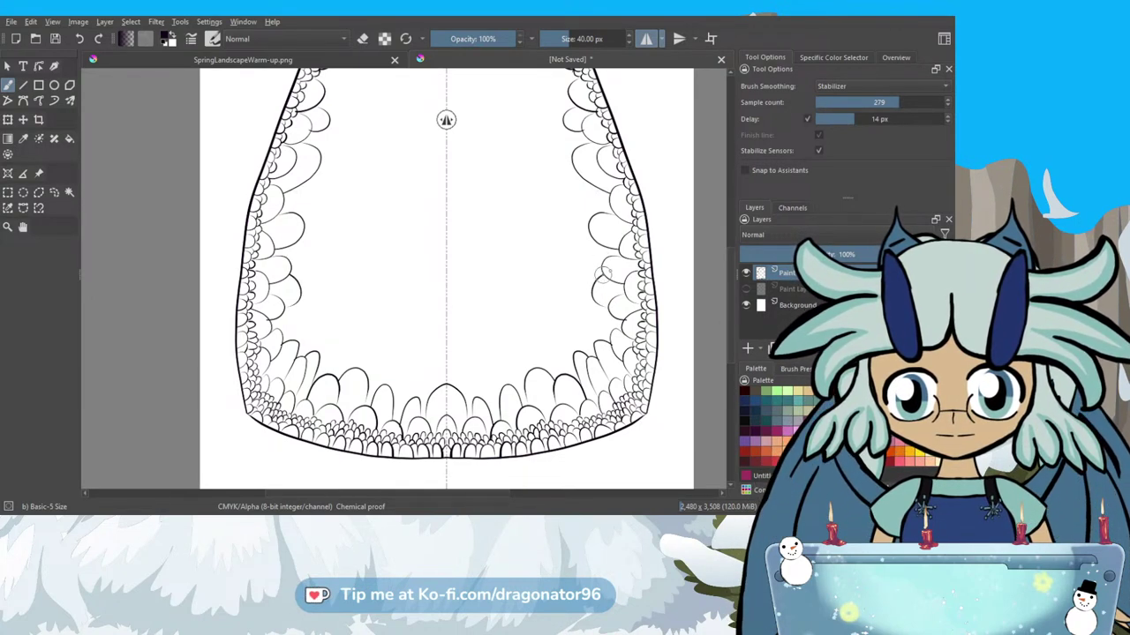
Layer another row of mirrored scallops up the sides, from the middle of the outline to just below the apex.
drag(604, 262, 585, 237)
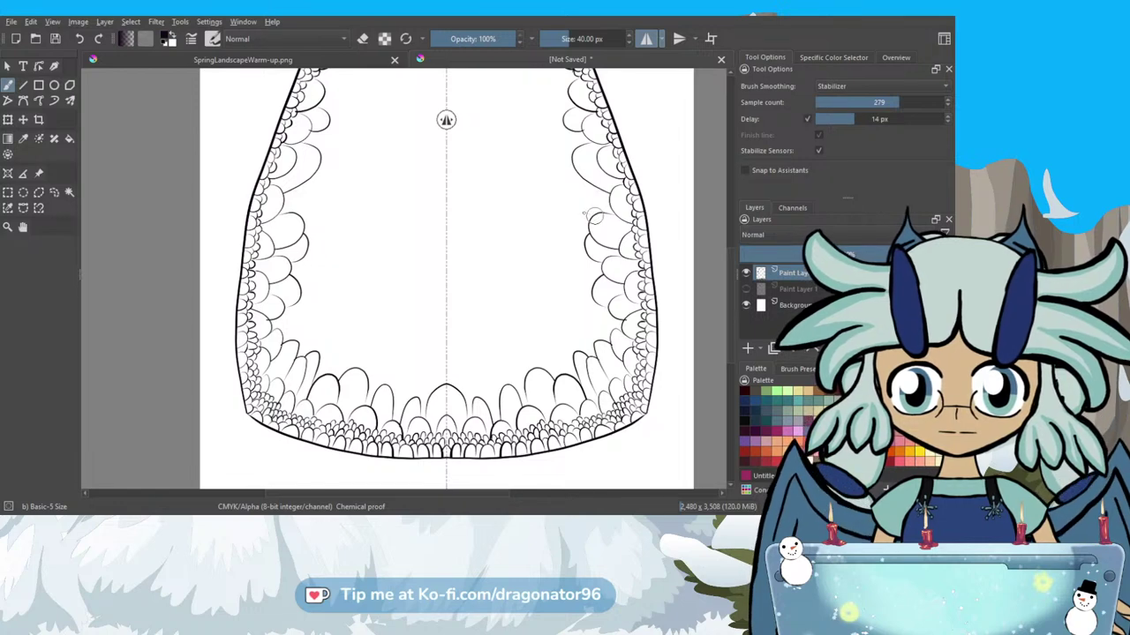
drag(582, 206, 574, 143)
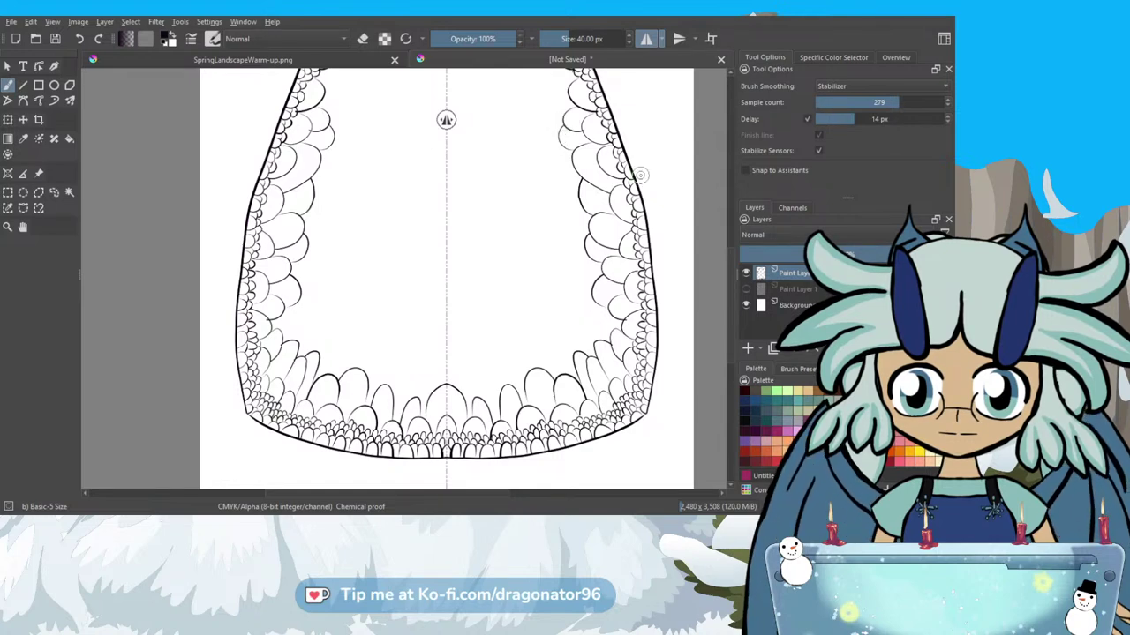
scroll(555, 225, up, 5)
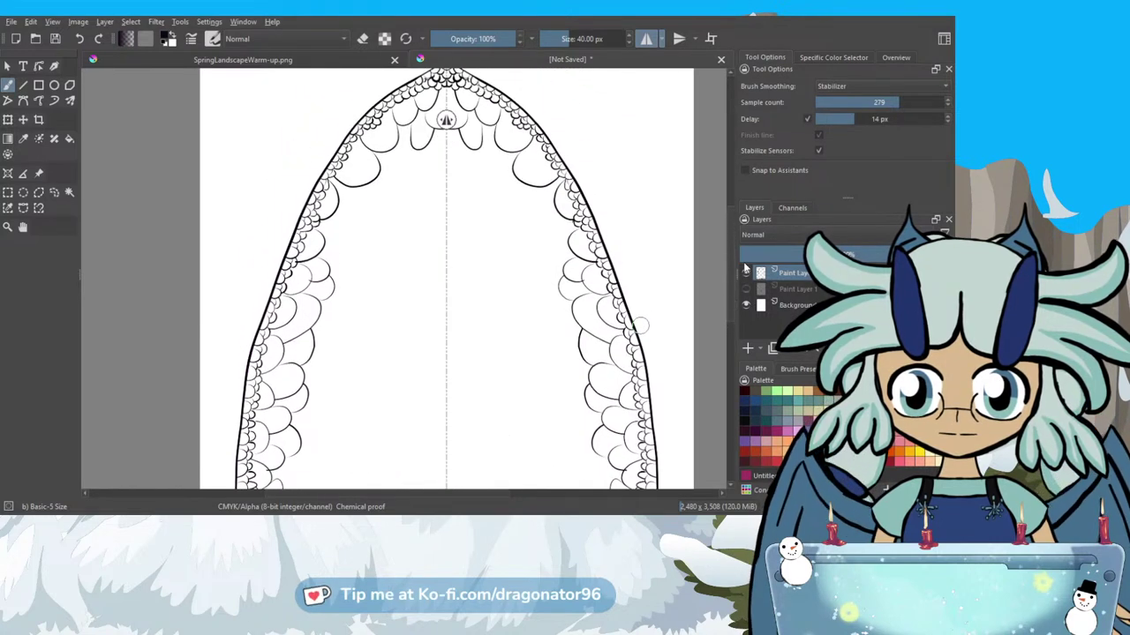
mouse_move(565, 262)
mouse_down()
mouse_move(550, 223)
mouse_move(526, 203)
mouse_move(526, 174)
mouse_move(496, 165)
mouse_move(514, 183)
mouse_up()
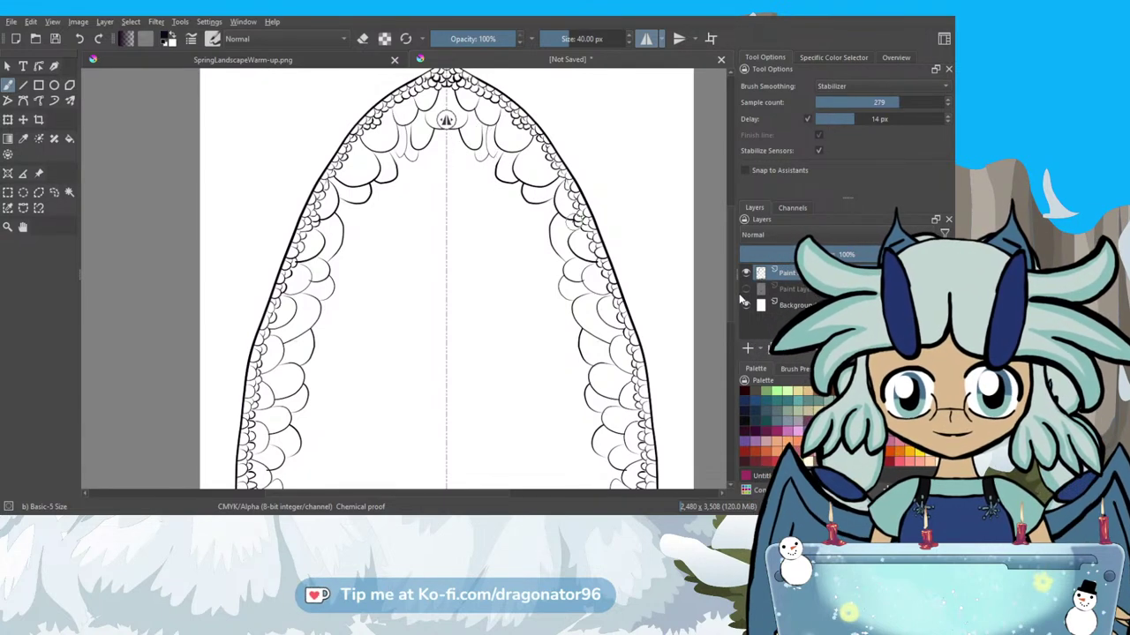
Fill the area beneath the apex with overlapping mirrored scallops, joined by a shallow curve across the mirror axis.
drag(731, 303, 742, 277)
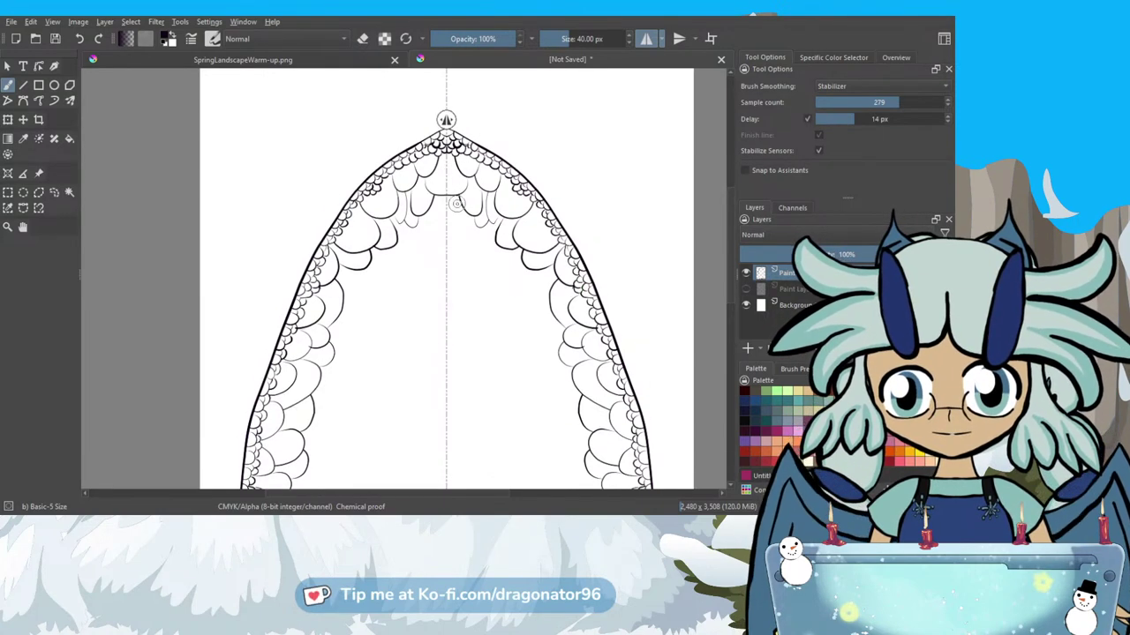
scroll(456, 203, up, 2)
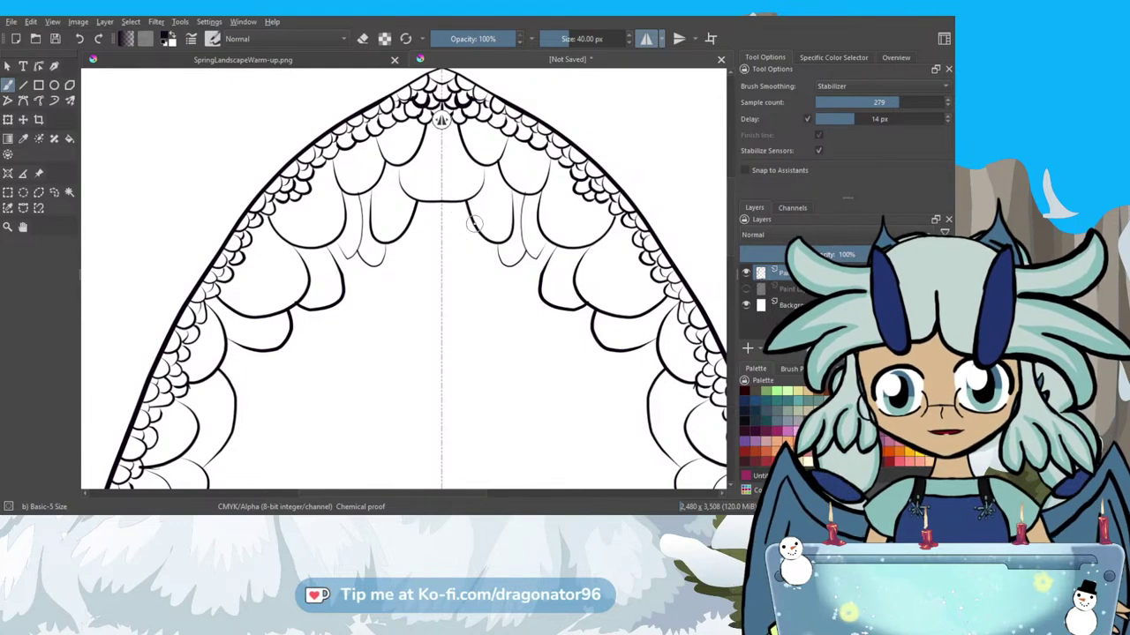
mouse_move(475, 229)
mouse_down()
mouse_move(471, 253)
mouse_move(448, 260)
mouse_up()
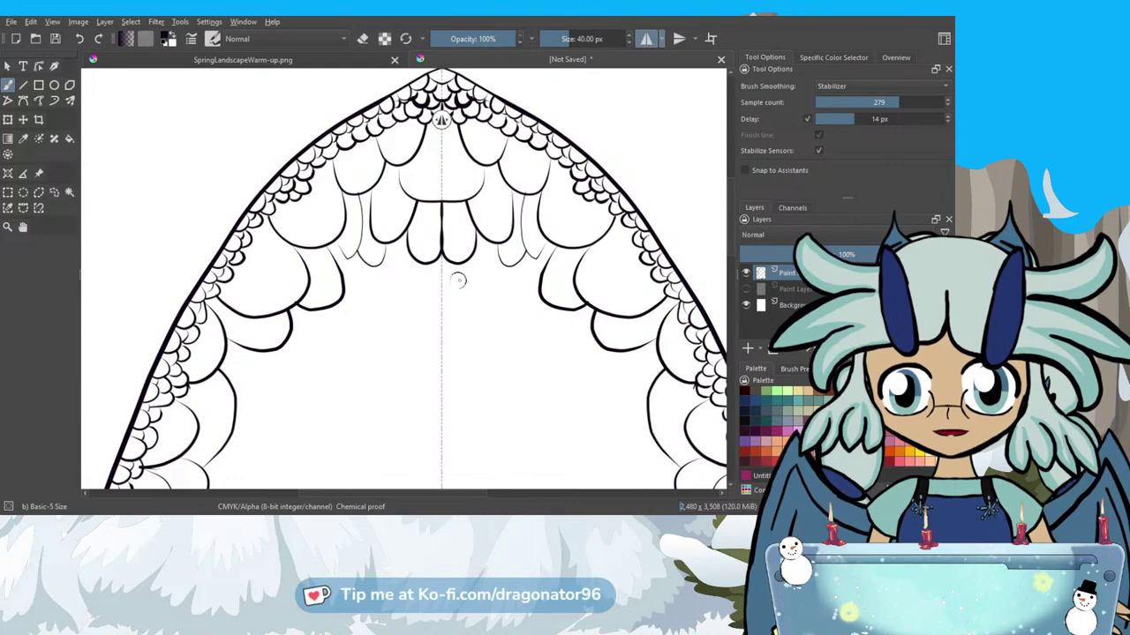
mouse_move(472, 274)
mouse_down()
mouse_move(485, 292)
mouse_move(504, 264)
mouse_up()
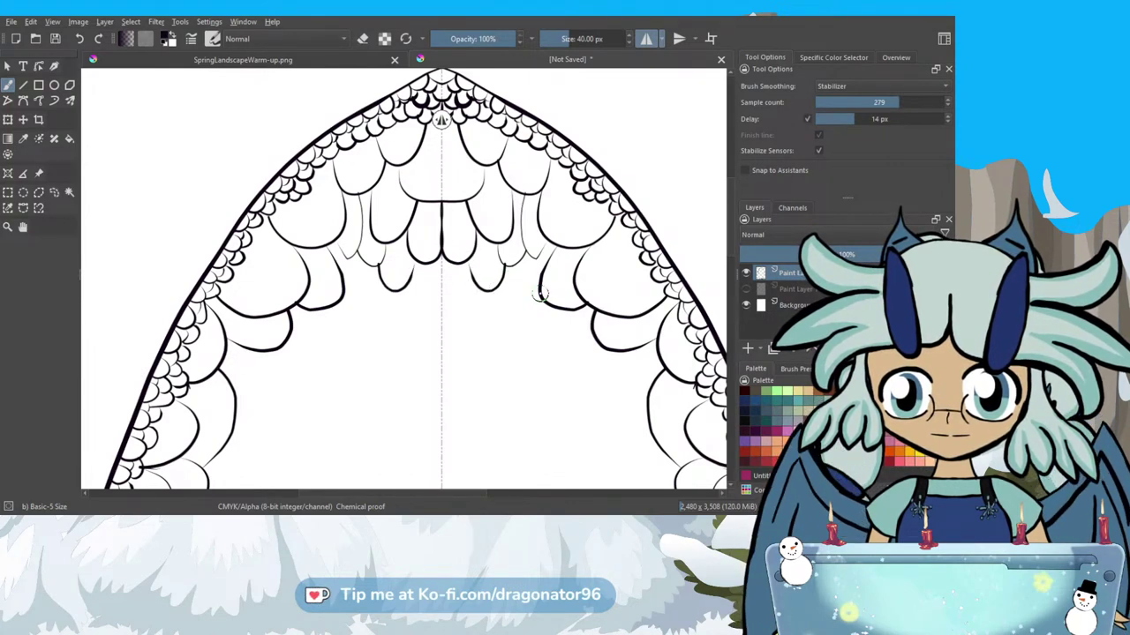
mouse_move(537, 297)
mouse_down()
mouse_move(500, 312)
mouse_move(489, 283)
mouse_move(466, 304)
mouse_up()
drag(455, 283, 452, 263)
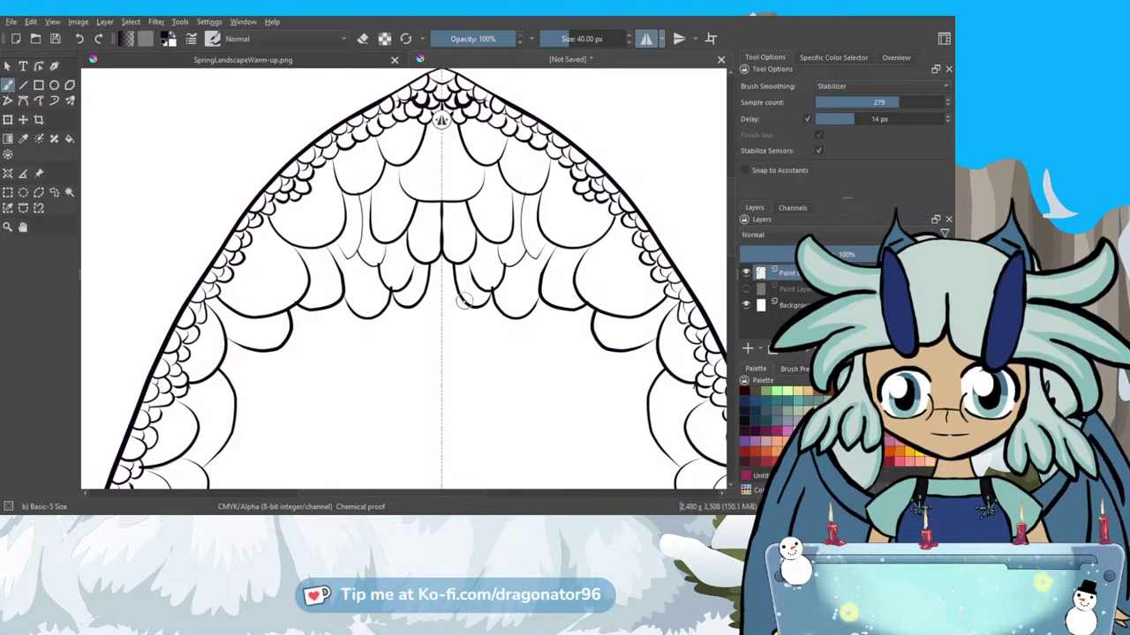
drag(461, 302, 445, 307)
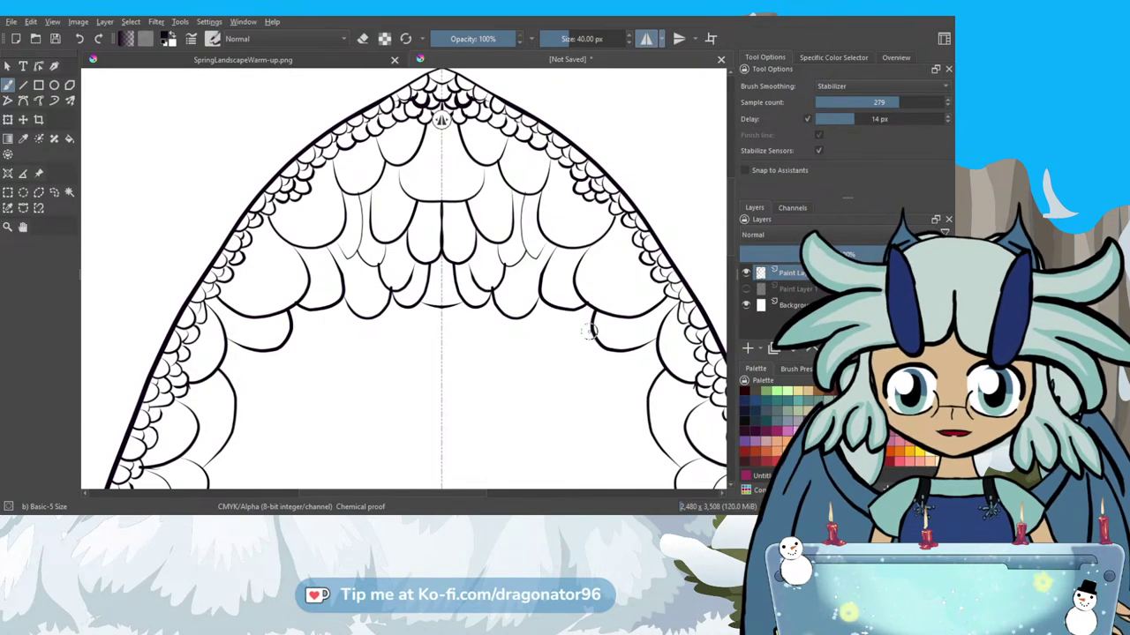
Add a further layer of mirrored scallops from below the apex group along the shoulders and down the upper sides.
mouse_move(593, 333)
mouse_down()
mouse_move(570, 329)
mouse_move(561, 311)
mouse_move(548, 334)
mouse_move(521, 325)
mouse_up()
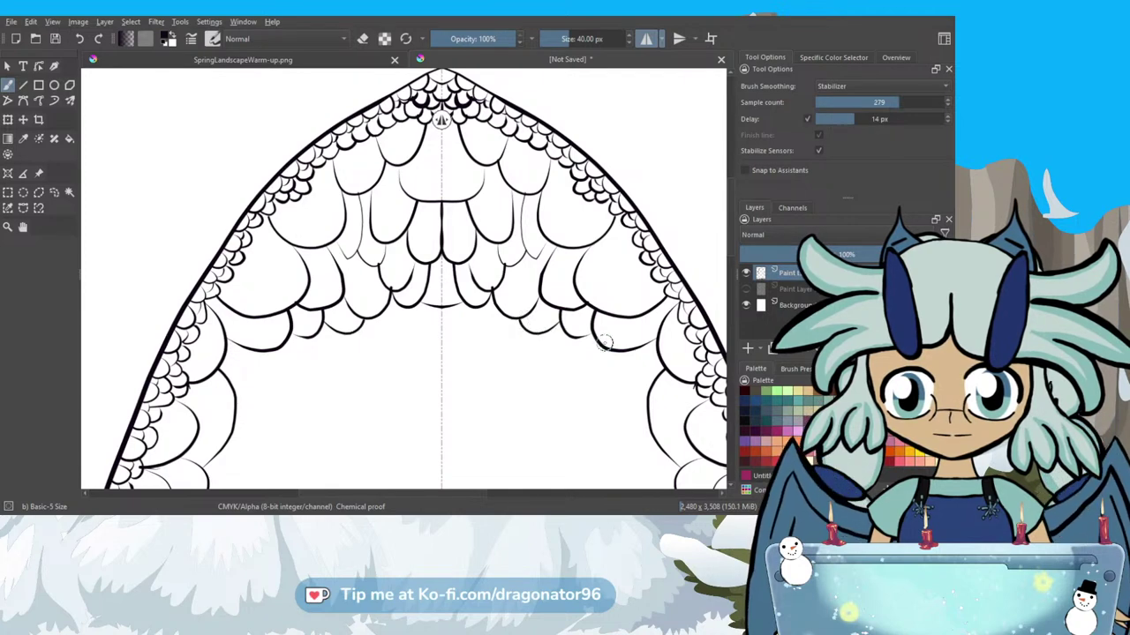
mouse_move(653, 381)
mouse_down()
mouse_move(629, 387)
mouse_move(615, 345)
mouse_up()
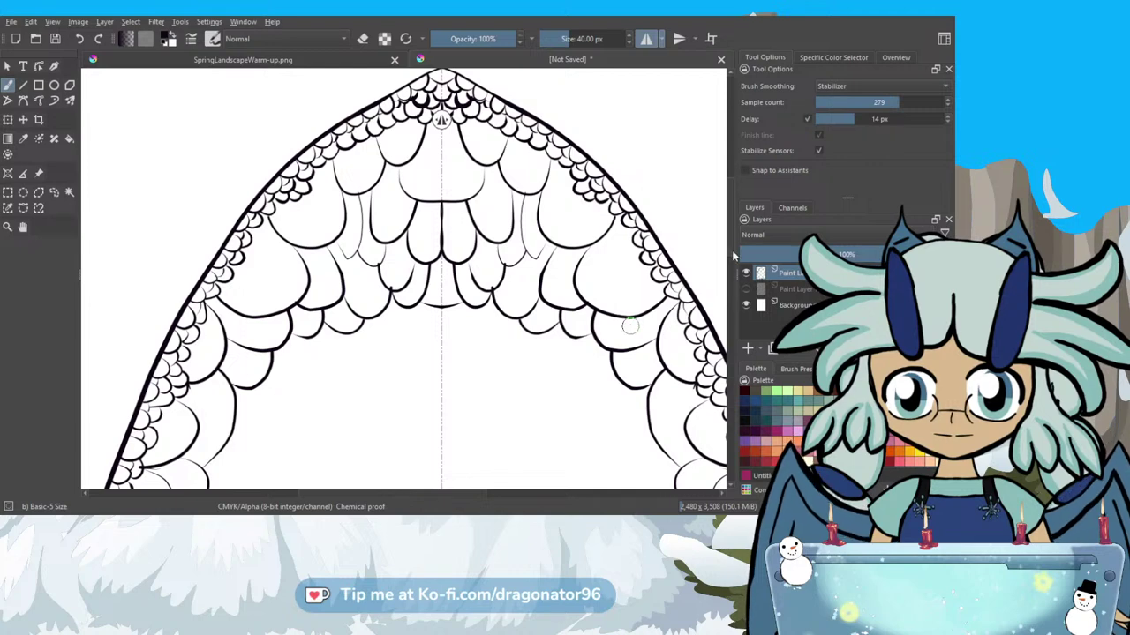
scroll(724, 267, down, 4)
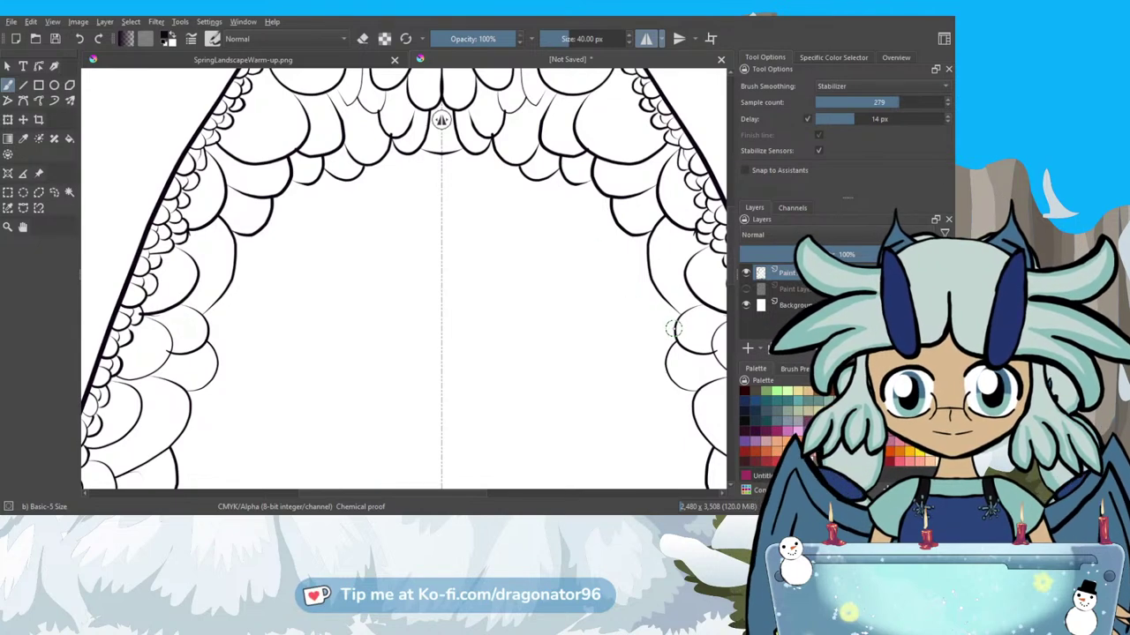
mouse_move(674, 329)
mouse_down()
mouse_move(651, 328)
mouse_move(633, 296)
mouse_move(651, 281)
mouse_up()
mouse_move(631, 234)
mouse_down()
mouse_move(609, 249)
mouse_move(614, 267)
mouse_move(647, 272)
mouse_move(651, 257)
mouse_up()
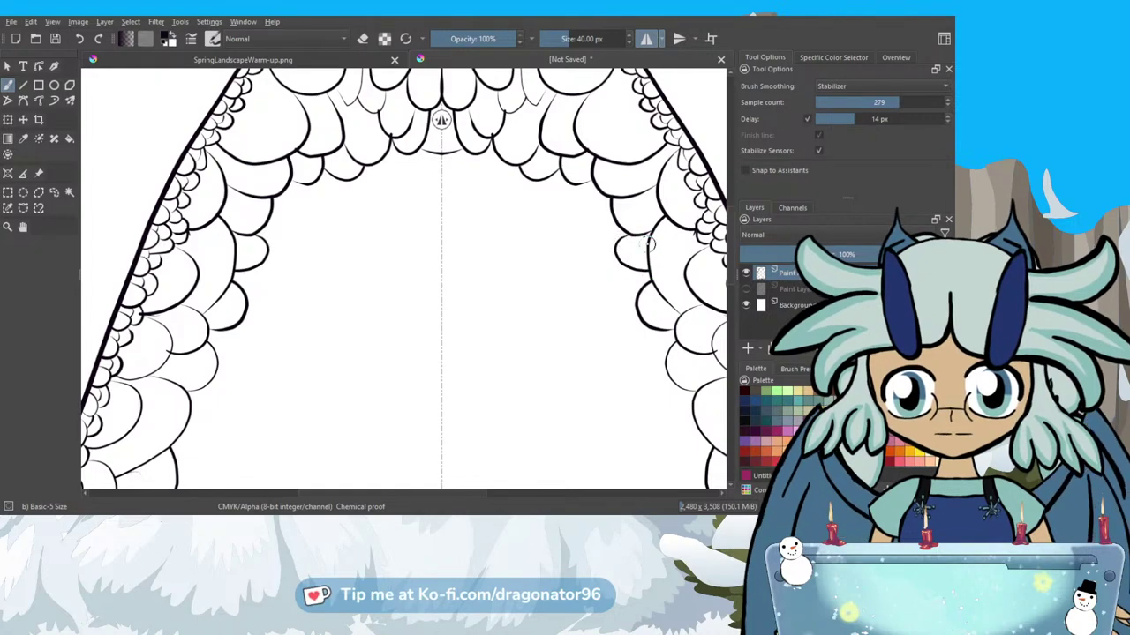
Add a row of mirrored scallops beneath the apex group, meeting in a matching pair at the mirror axis.
mouse_move(616, 216)
mouse_down()
mouse_move(585, 213)
mouse_move(574, 186)
mouse_move(532, 185)
mouse_move(537, 208)
mouse_move(560, 196)
mouse_move(568, 172)
mouse_up()
mouse_move(499, 171)
mouse_down()
mouse_move(505, 197)
mouse_move(524, 189)
mouse_move(527, 176)
mouse_move(490, 187)
mouse_move(500, 157)
mouse_up()
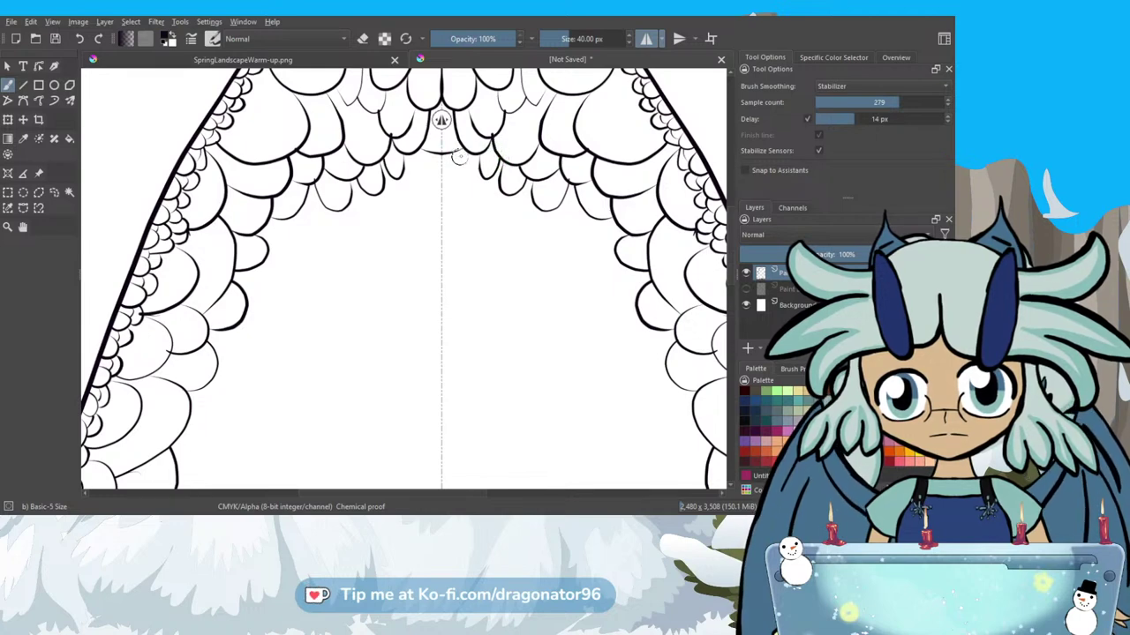
mouse_move(475, 155)
mouse_down()
mouse_move(471, 187)
mouse_move(442, 181)
mouse_up()
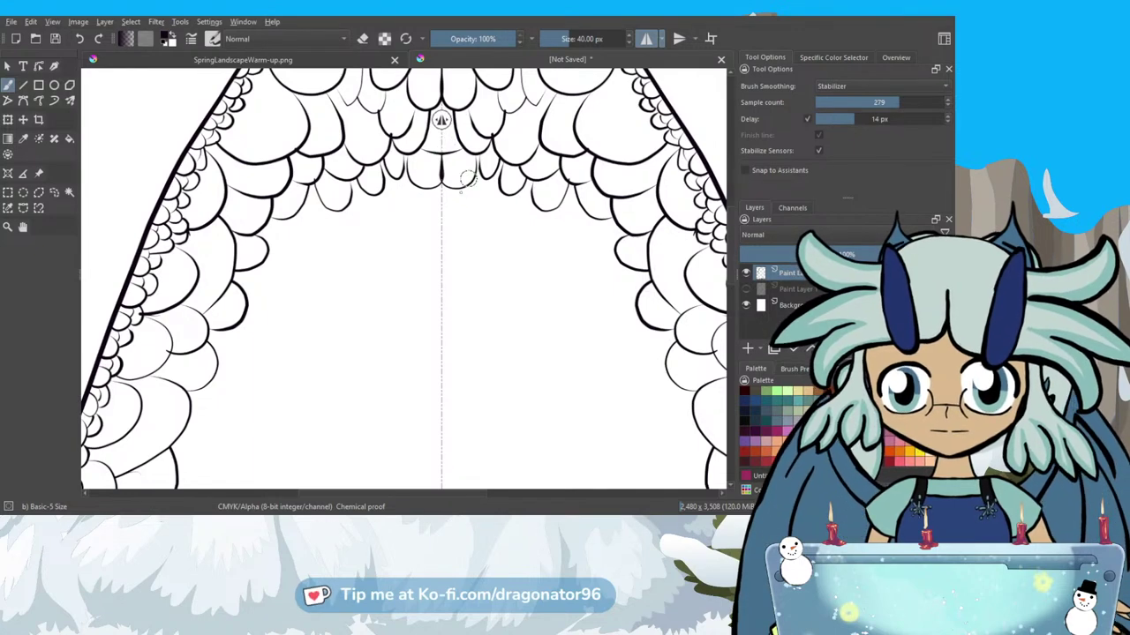
mouse_move(463, 187)
mouse_down()
mouse_move(486, 210)
mouse_move(499, 187)
mouse_up()
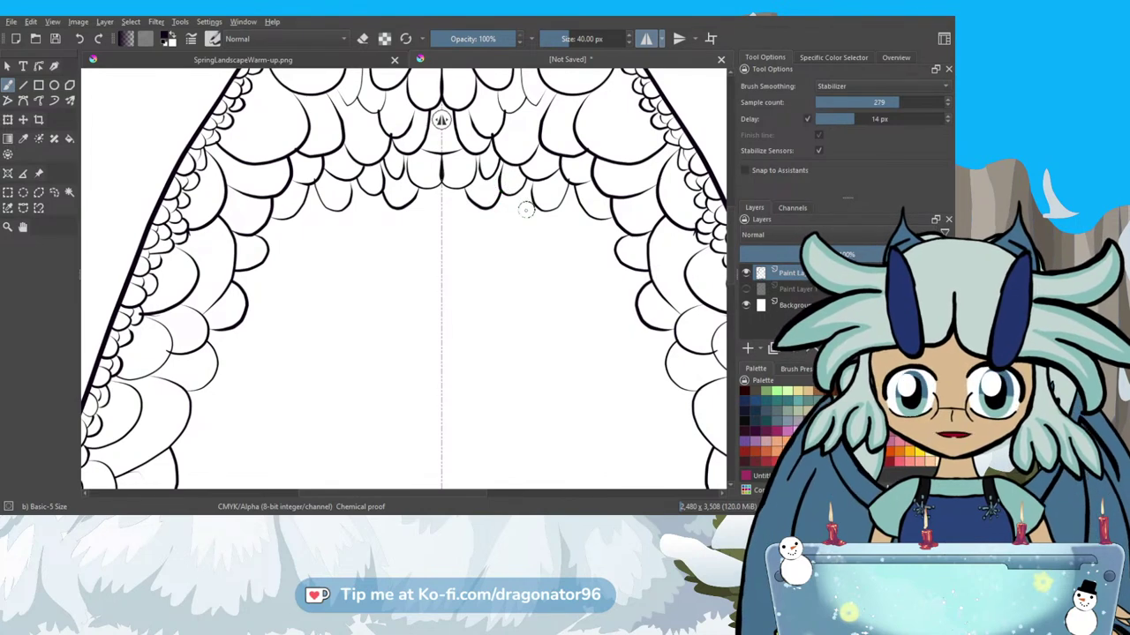
Layer further mirrored scallops below that row, filling in from the shoulders towards the centre.
mouse_move(616, 223)
mouse_down()
mouse_move(578, 228)
mouse_move(579, 194)
mouse_move(543, 220)
mouse_move(543, 209)
mouse_move(549, 235)
mouse_move(575, 224)
mouse_up()
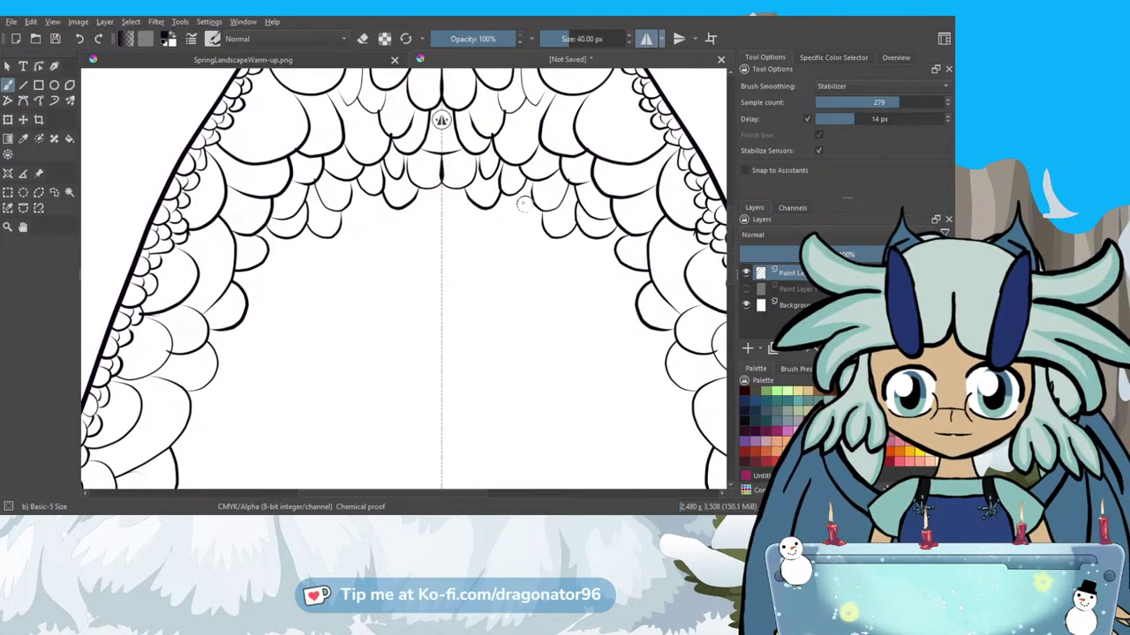
mouse_move(514, 196)
mouse_down()
mouse_move(526, 222)
mouse_move(536, 207)
mouse_up()
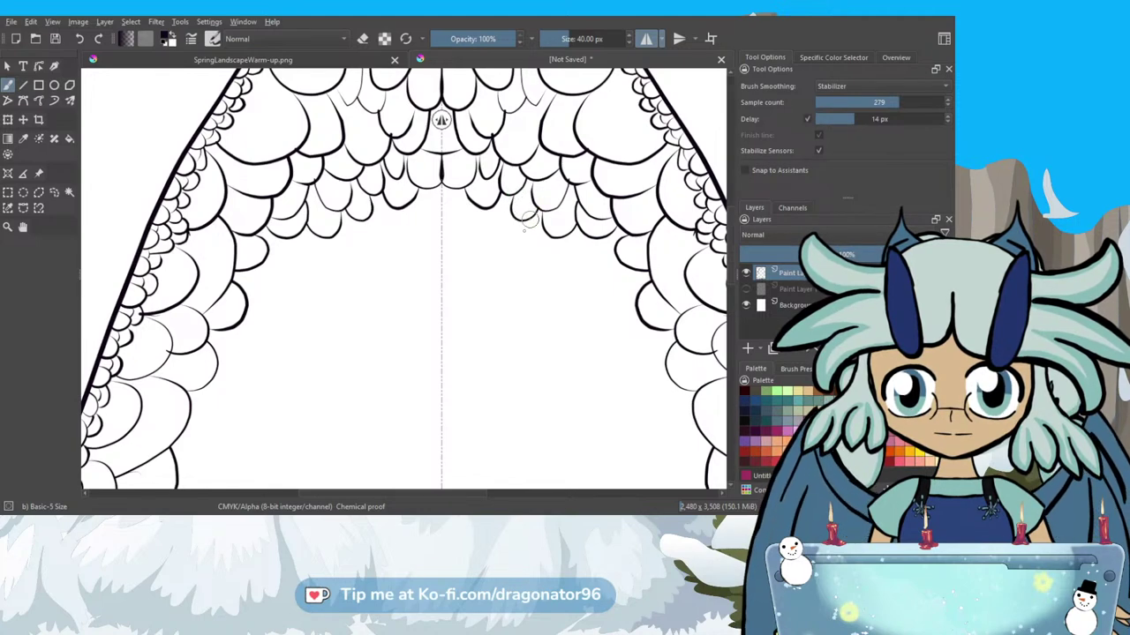
drag(528, 233, 551, 228)
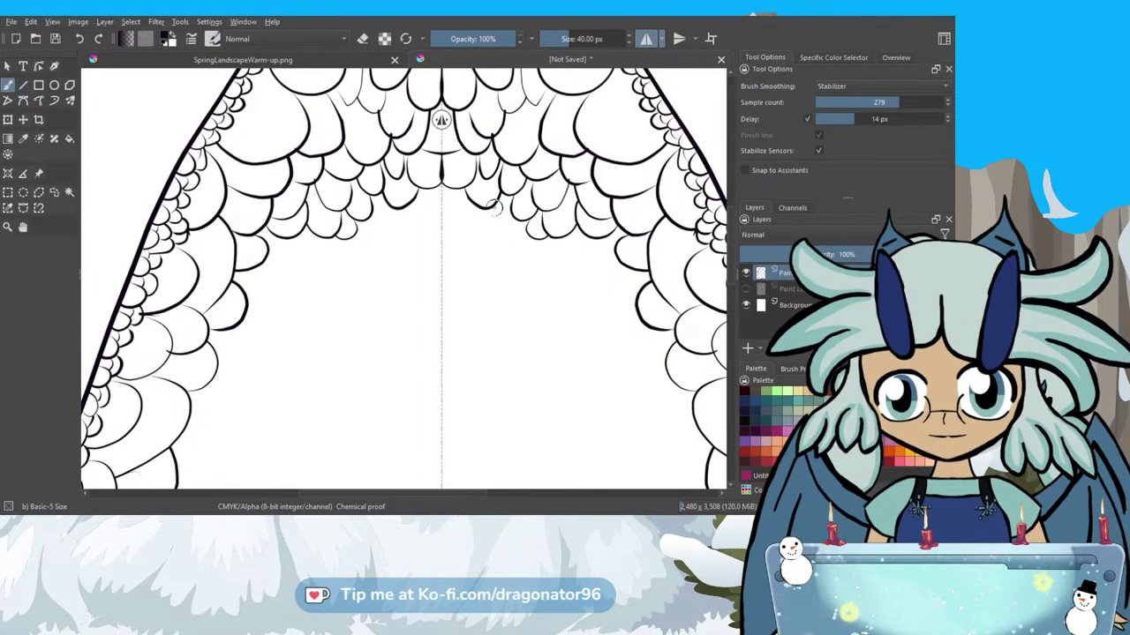
mouse_move(491, 209)
mouse_down()
mouse_move(507, 233)
mouse_move(519, 211)
mouse_up()
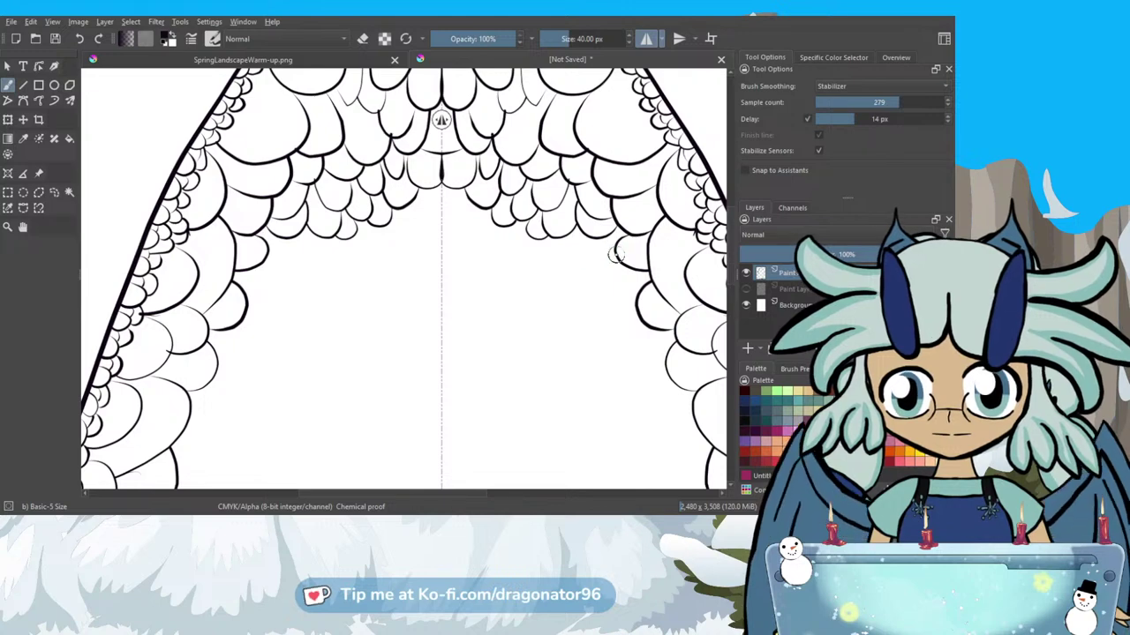
mouse_move(615, 260)
mouse_down()
mouse_move(580, 250)
mouse_move(585, 238)
mouse_move(568, 265)
mouse_move(550, 257)
mouse_up()
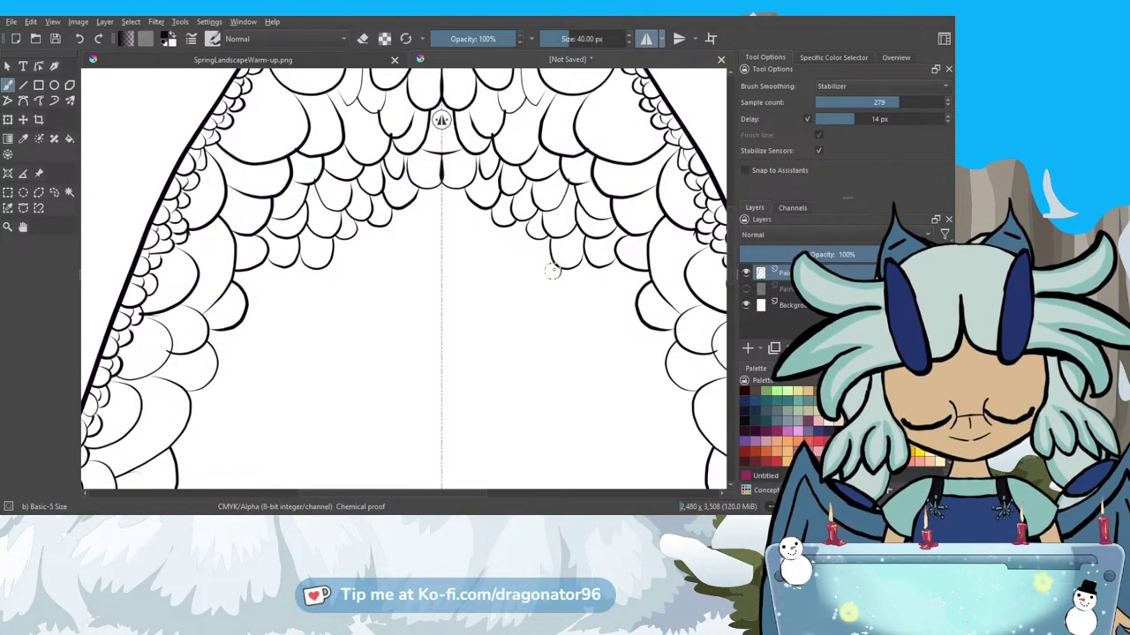
Add another layer of mirrored scallops down both sides and a further tall row along the bottom.
scroll(552, 271, down, 5)
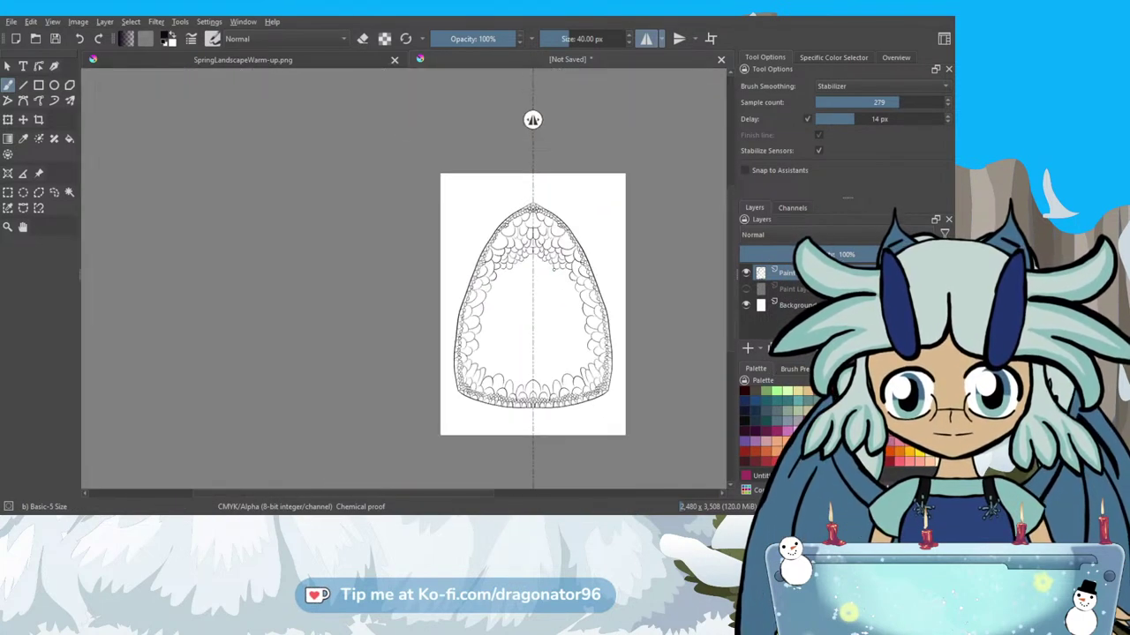
scroll(566, 358, up, 2)
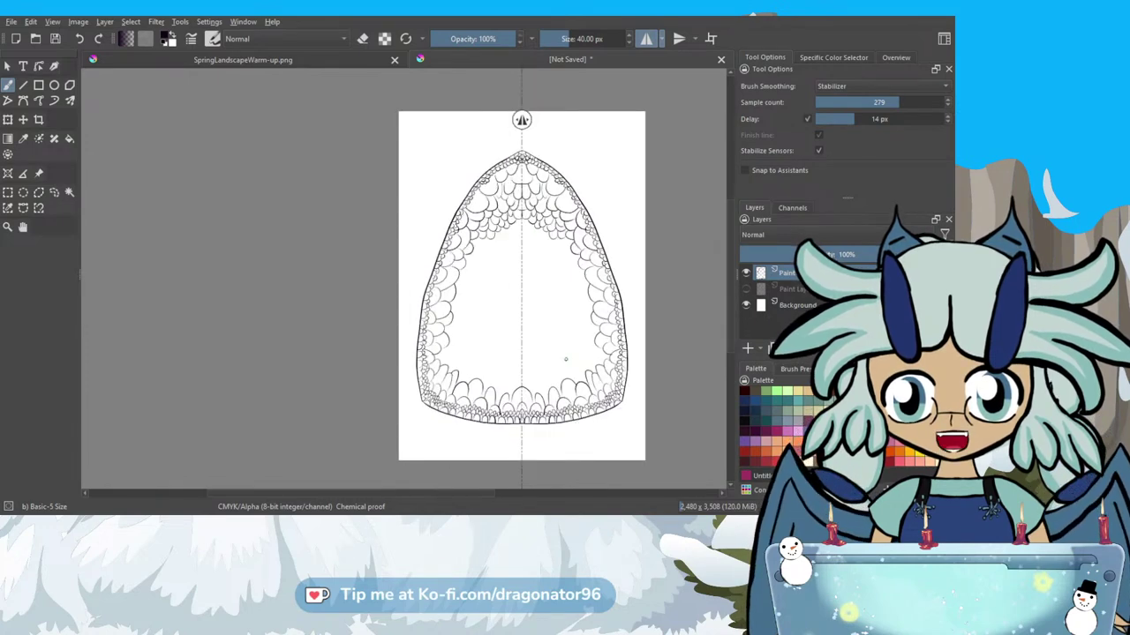
scroll(566, 358, up, 2)
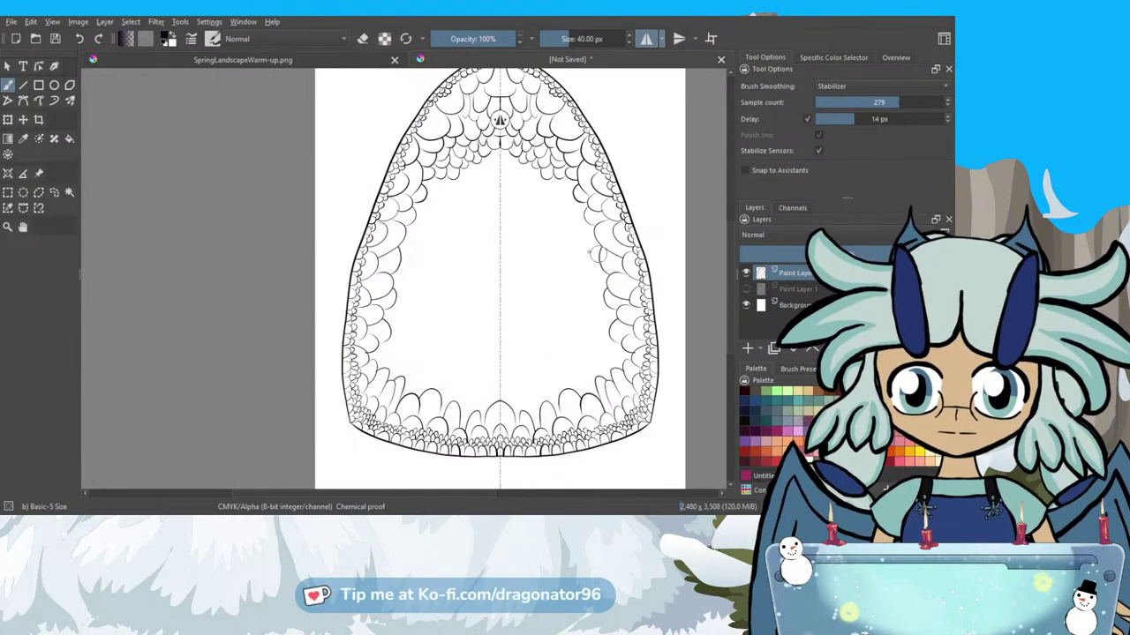
drag(590, 253, 587, 272)
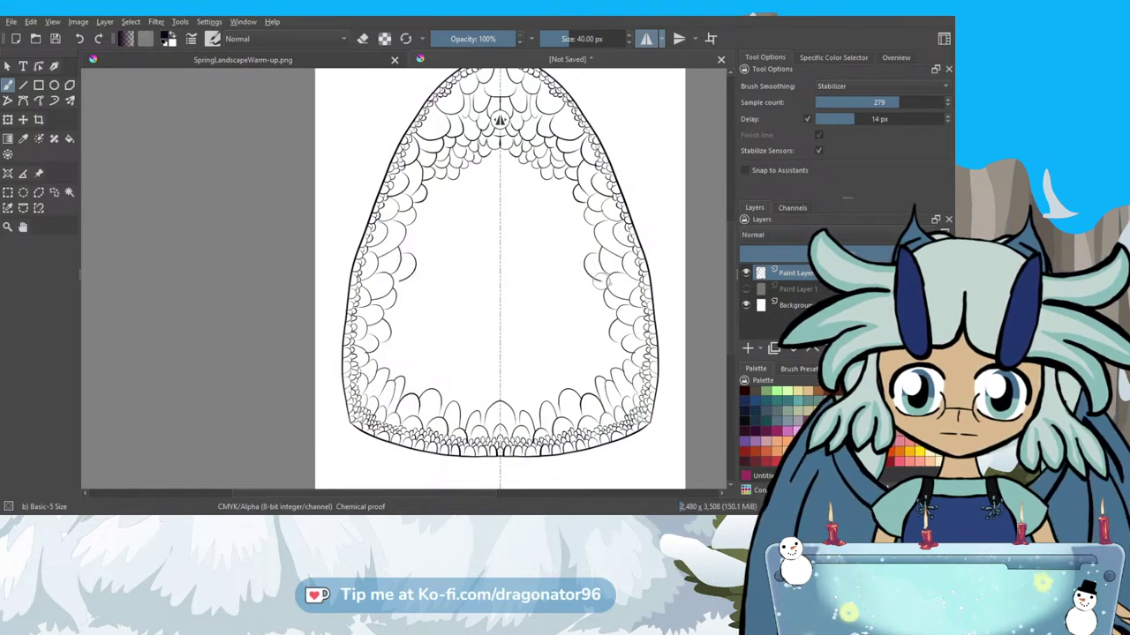
mouse_move(590, 281)
mouse_down()
mouse_move(581, 299)
mouse_move(604, 318)
mouse_up()
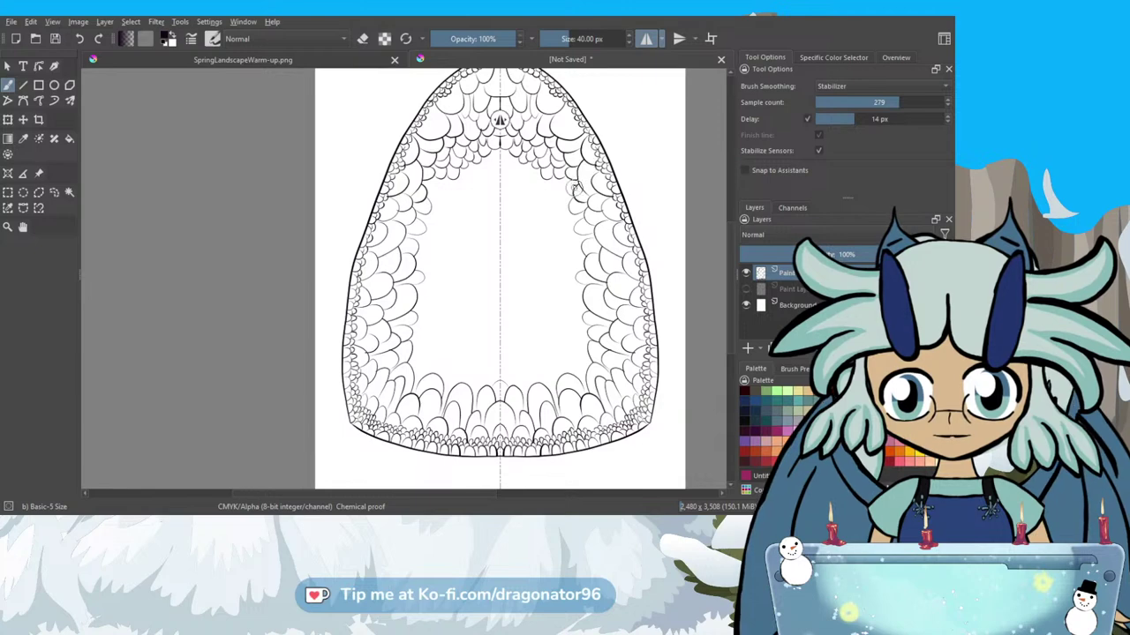
Draw the next inner ring of mirrored scallops beneath the apex, along the sides and across the bottom.
drag(570, 187, 549, 185)
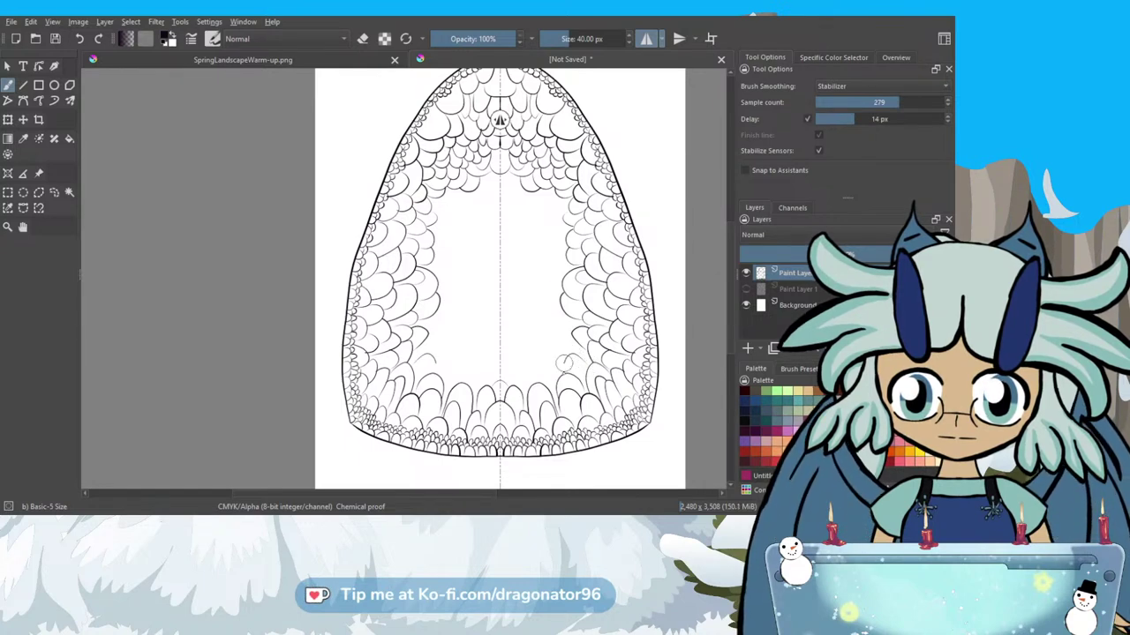
mouse_move(557, 370)
mouse_down()
mouse_move(543, 358)
mouse_move(530, 389)
mouse_move(523, 364)
mouse_move(515, 392)
mouse_up()
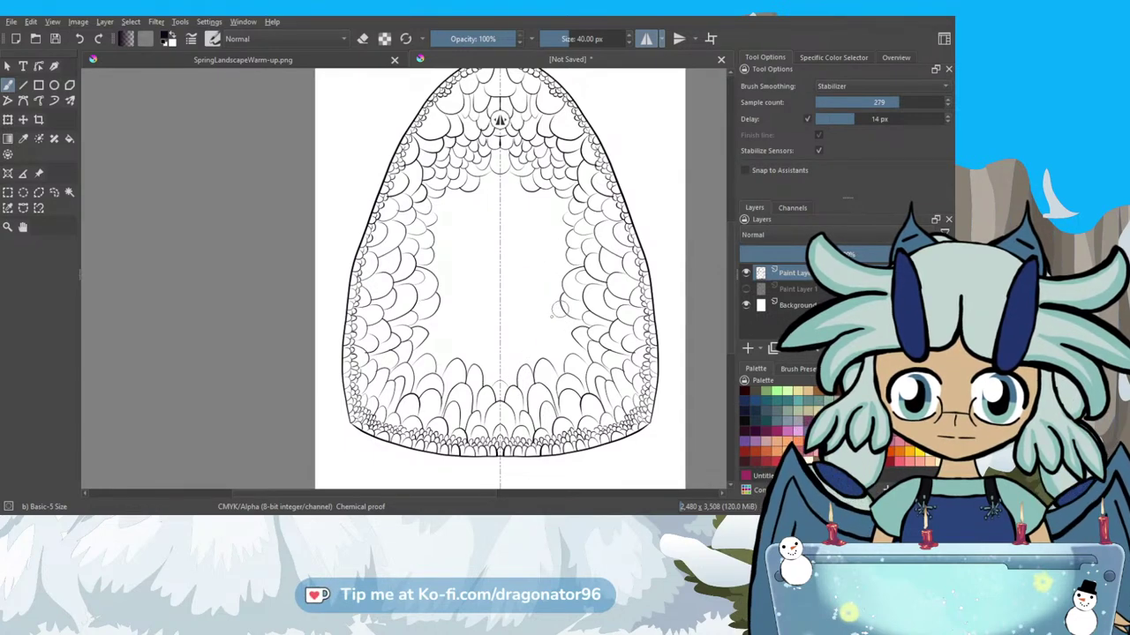
drag(562, 333, 578, 337)
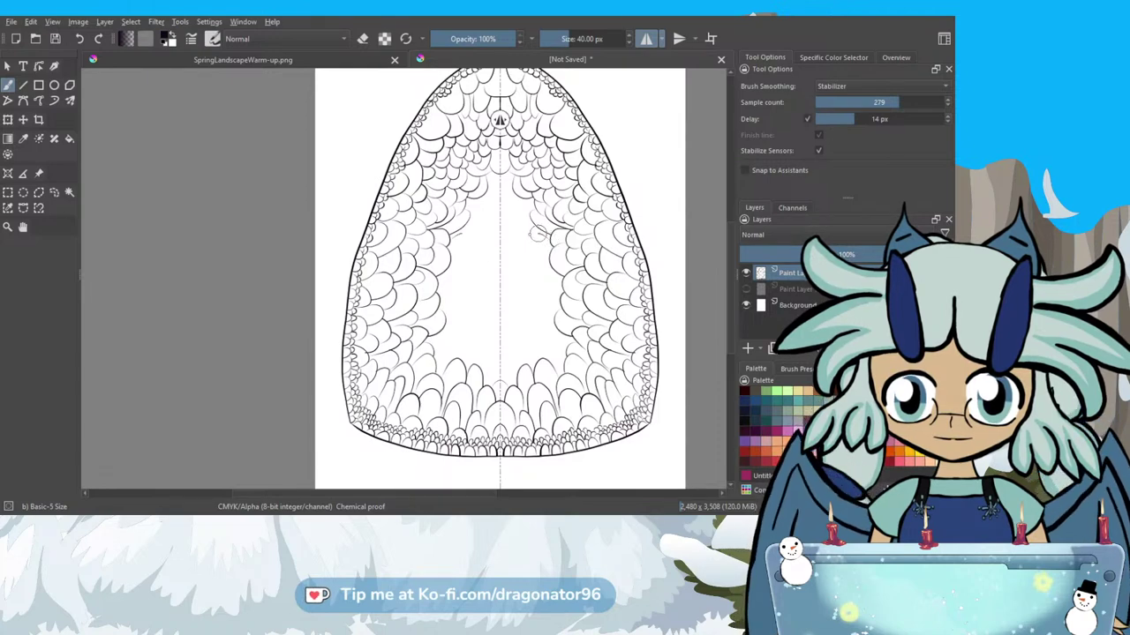
Replace the oversized scallop on the upper inner edge with smaller ones, and continue the mirrored layers around the narrowing central gap.
drag(533, 250, 553, 274)
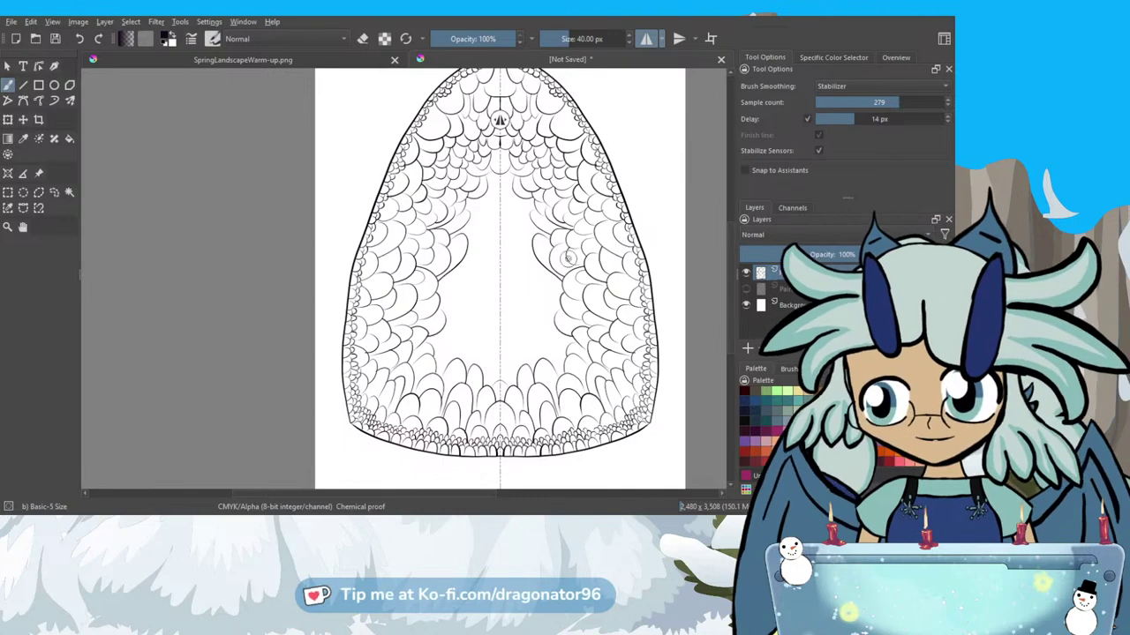
key(ctrl+z)
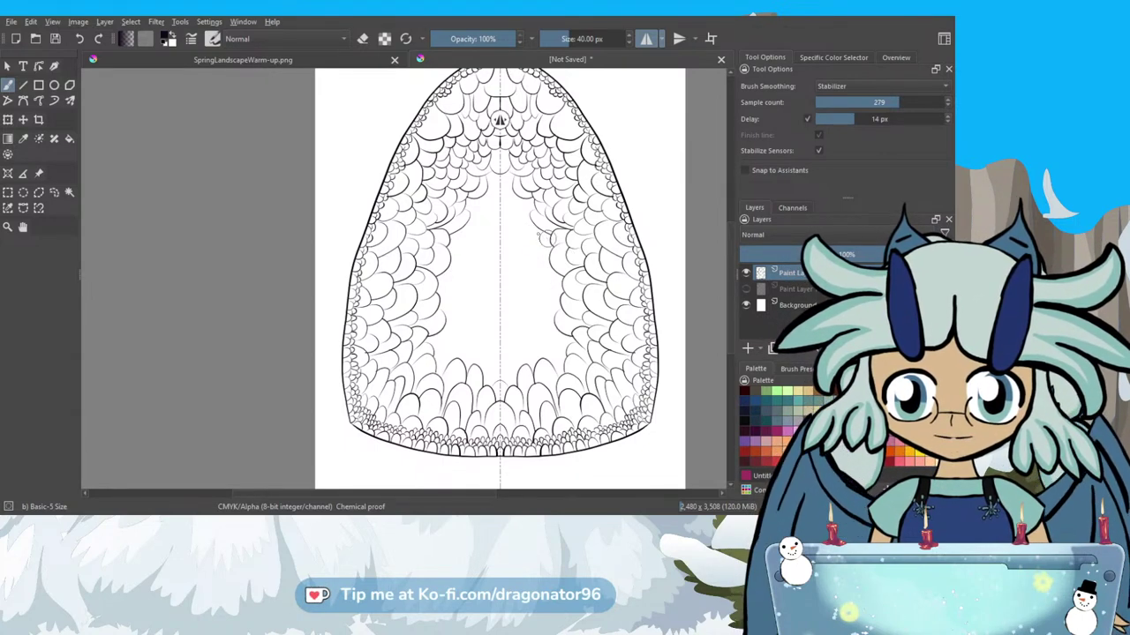
drag(534, 235, 545, 262)
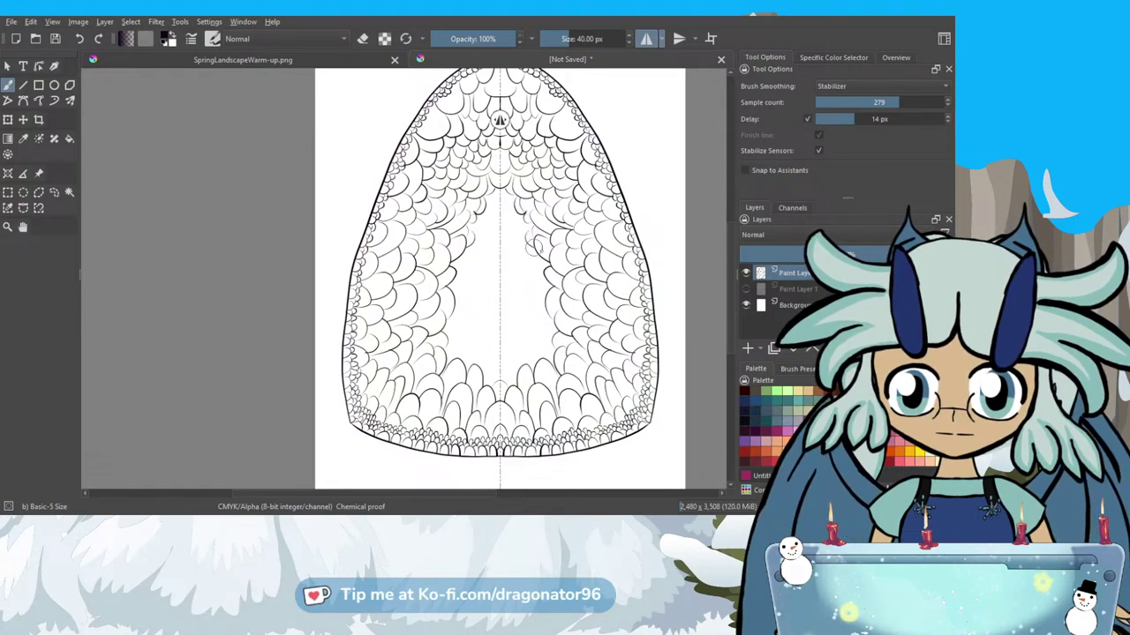
drag(531, 258, 540, 270)
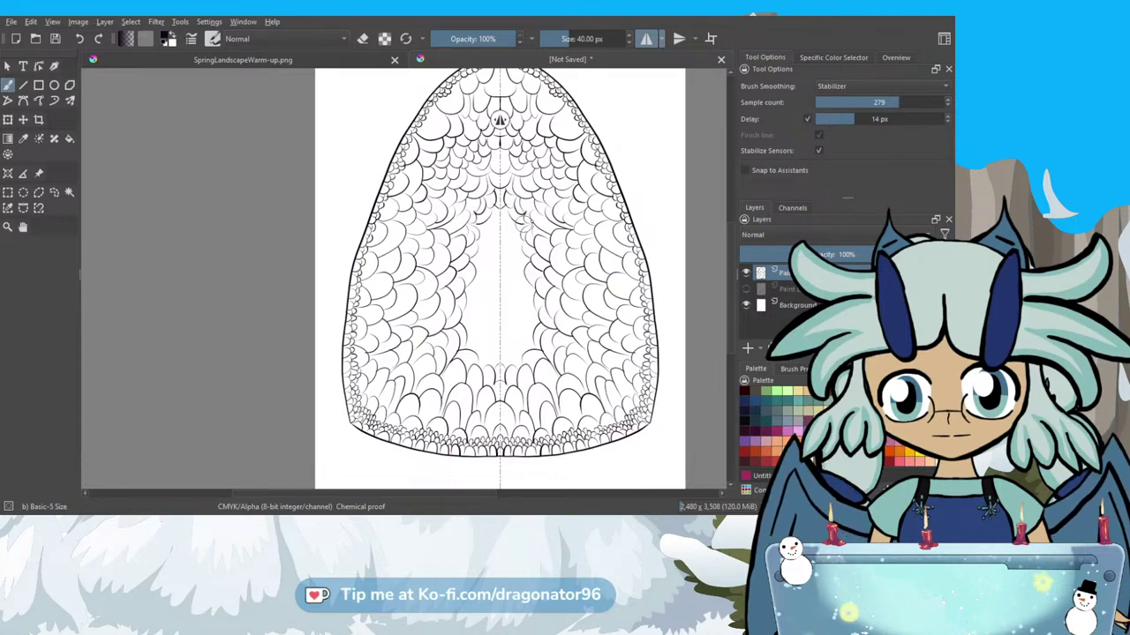
Fill the top of the central gap with mirrored scallops across the axis, and extend the layers down its sides.
drag(523, 220, 516, 228)
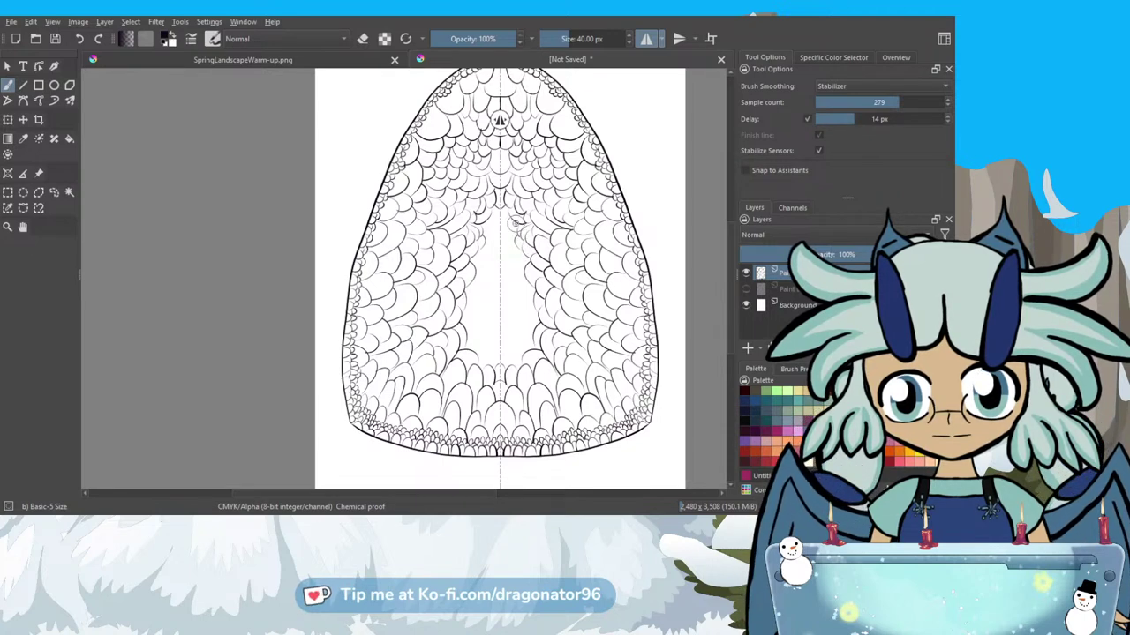
drag(505, 222, 496, 213)
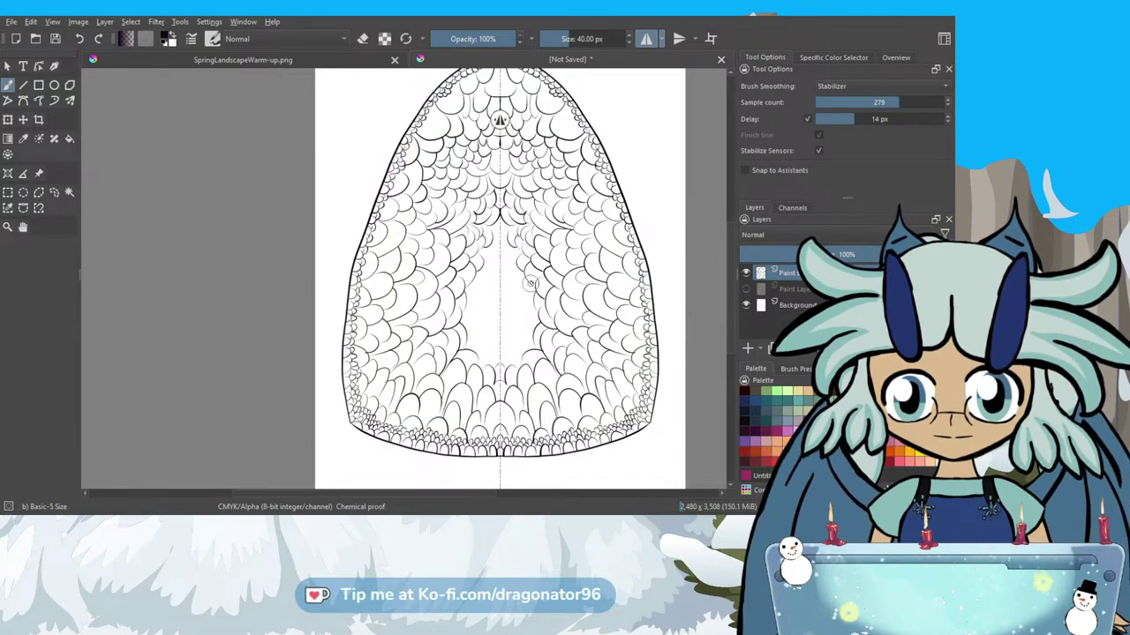
mouse_move(529, 284)
mouse_down()
mouse_move(519, 302)
mouse_move(540, 318)
mouse_move(524, 325)
mouse_move(532, 340)
mouse_up()
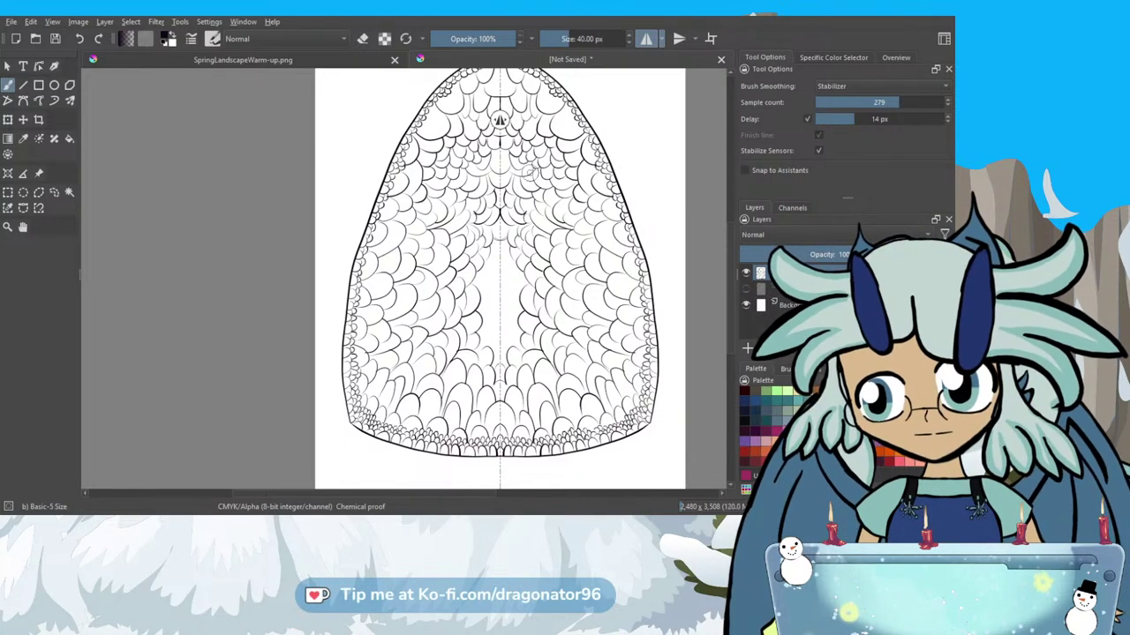
Thicken the curve across the mirror axis atop the central gap and its adjoining scallops, erasing the overshooting line ends.
scroll(497, 237, up, 5)
scroll(505, 240, up, 1)
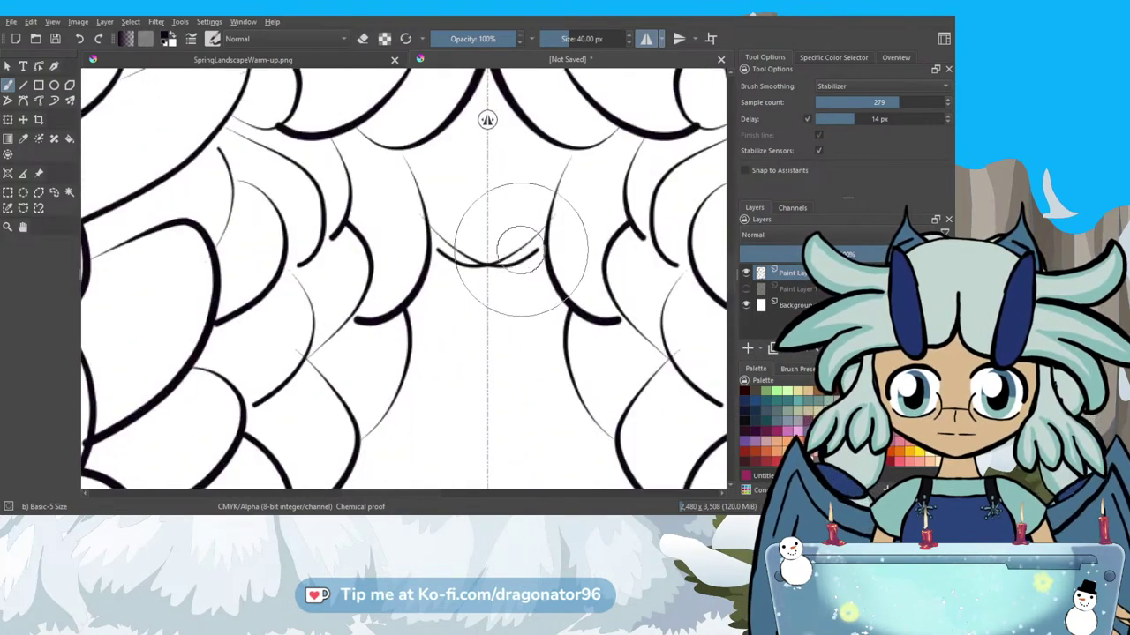
mouse_move(556, 214)
mouse_down()
mouse_move(530, 249)
mouse_move(483, 264)
mouse_move(446, 249)
mouse_move(427, 222)
mouse_up()
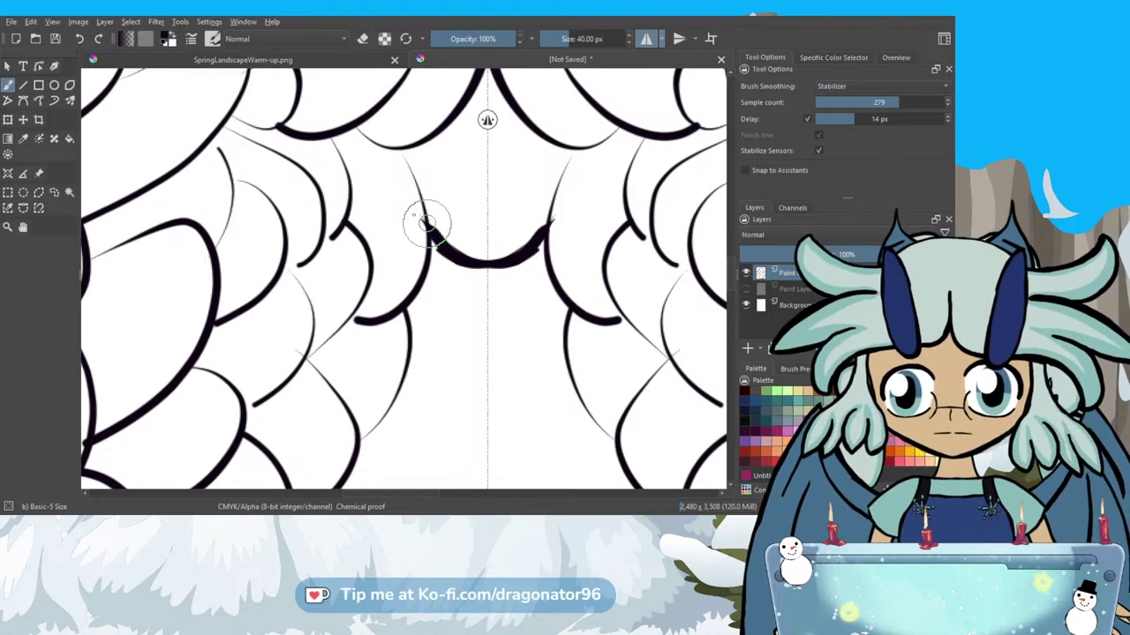
key(e)
drag(420, 218, 419, 235)
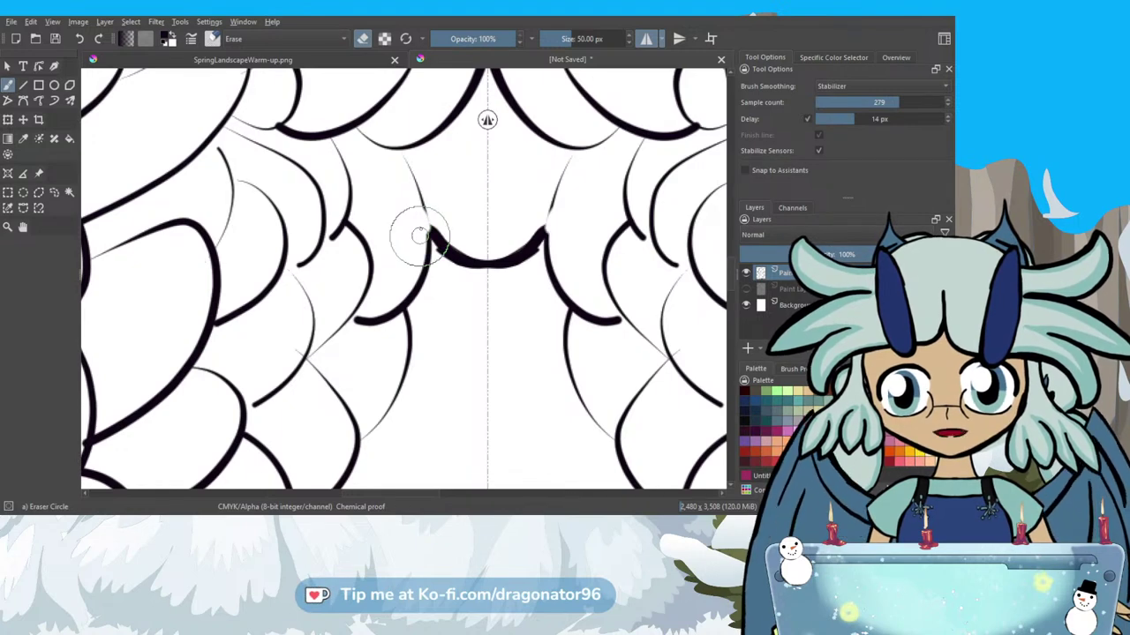
key(e)
mouse_move(399, 148)
mouse_down()
mouse_move(432, 270)
mouse_move(400, 313)
mouse_move(346, 315)
mouse_up()
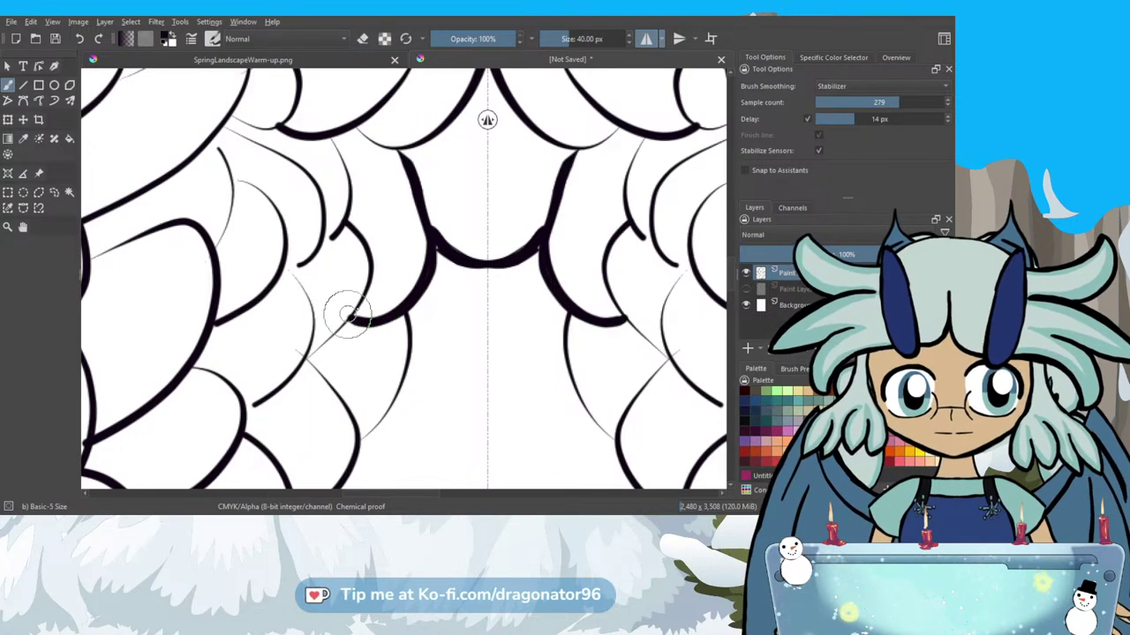
mouse_move(512, 249)
mouse_down()
mouse_move(545, 233)
mouse_move(522, 261)
mouse_up()
Line both edges of the central gap with mirrored scallops, from the thickened curve down to the lower scallops.
scroll(523, 261, down, 4)
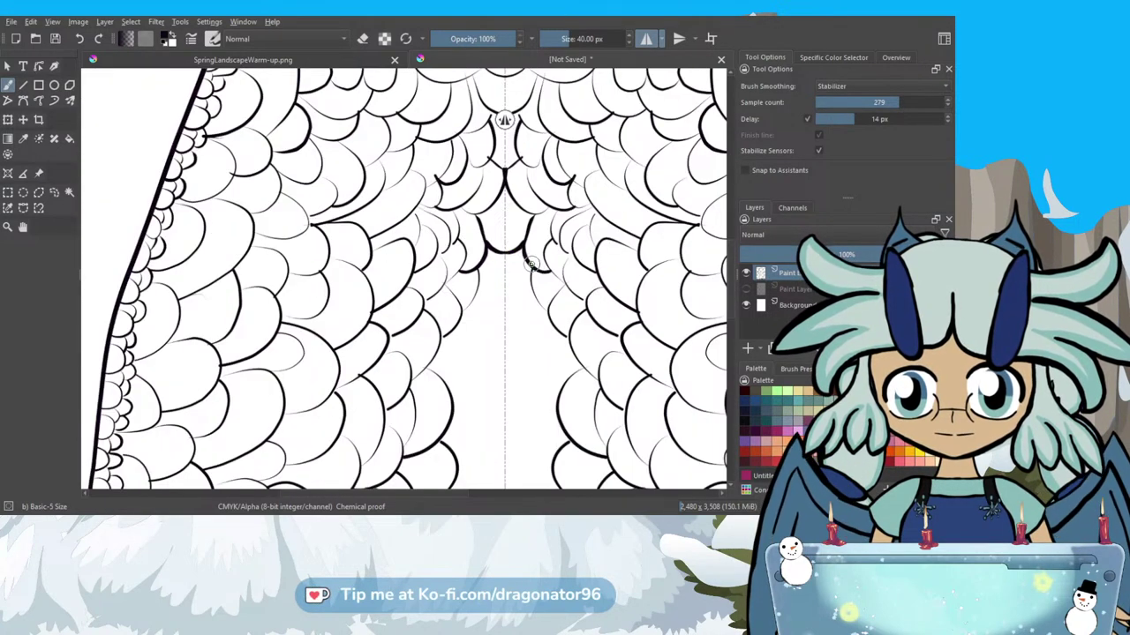
mouse_move(526, 256)
mouse_down()
mouse_move(522, 315)
mouse_move(559, 332)
mouse_move(541, 353)
mouse_move(542, 375)
mouse_move(560, 388)
mouse_up()
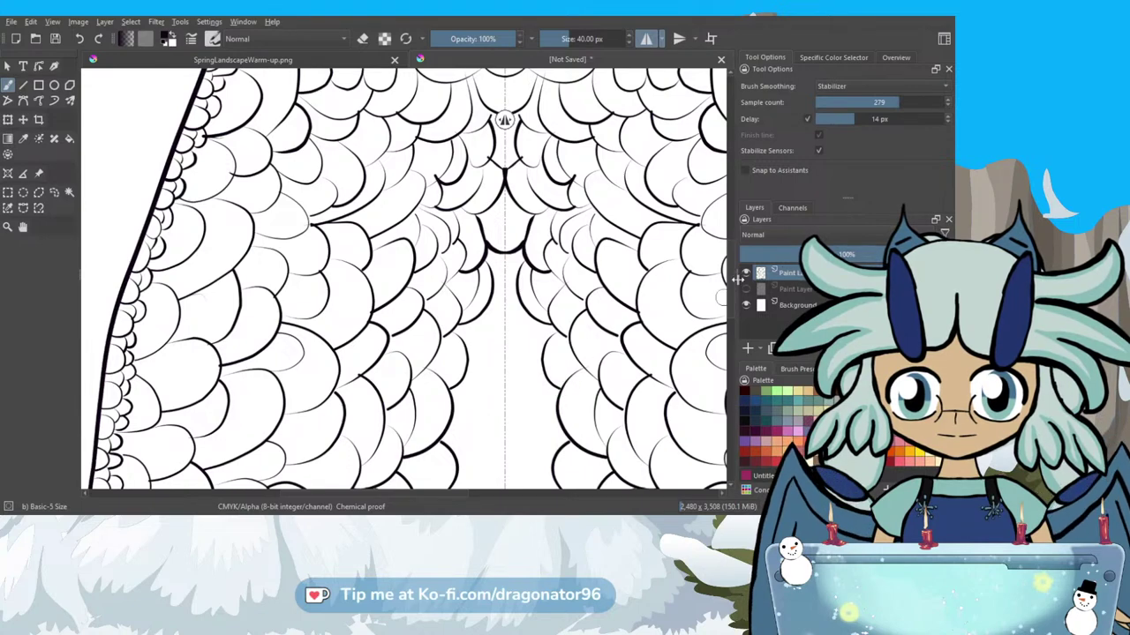
scroll(729, 283, down, 3)
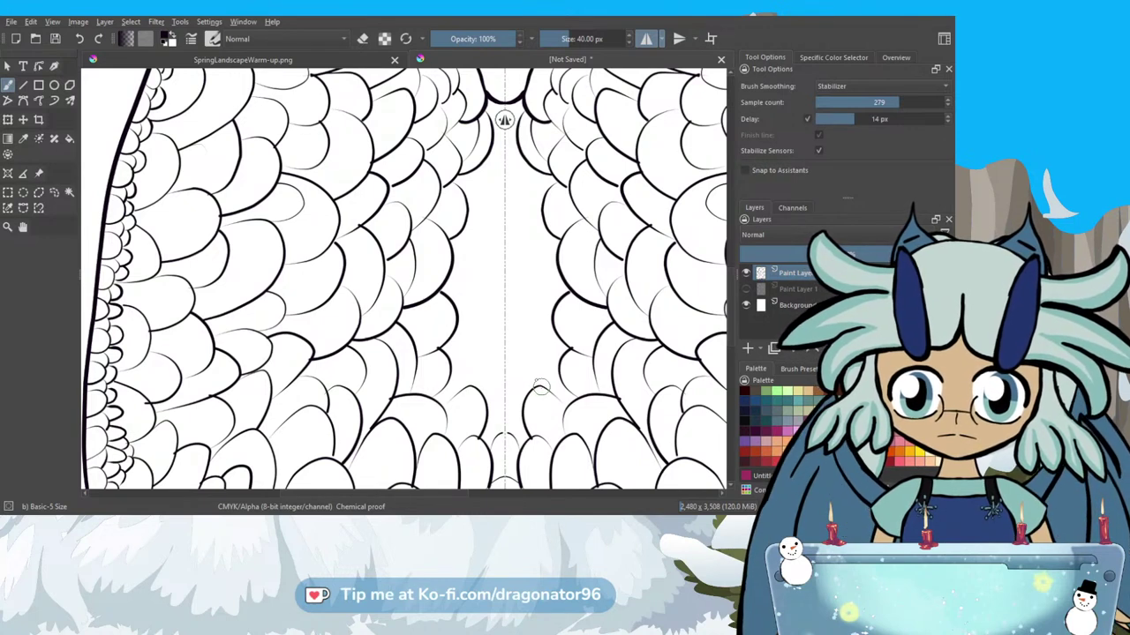
mouse_move(539, 379)
mouse_down()
mouse_move(565, 355)
mouse_move(545, 333)
mouse_up()
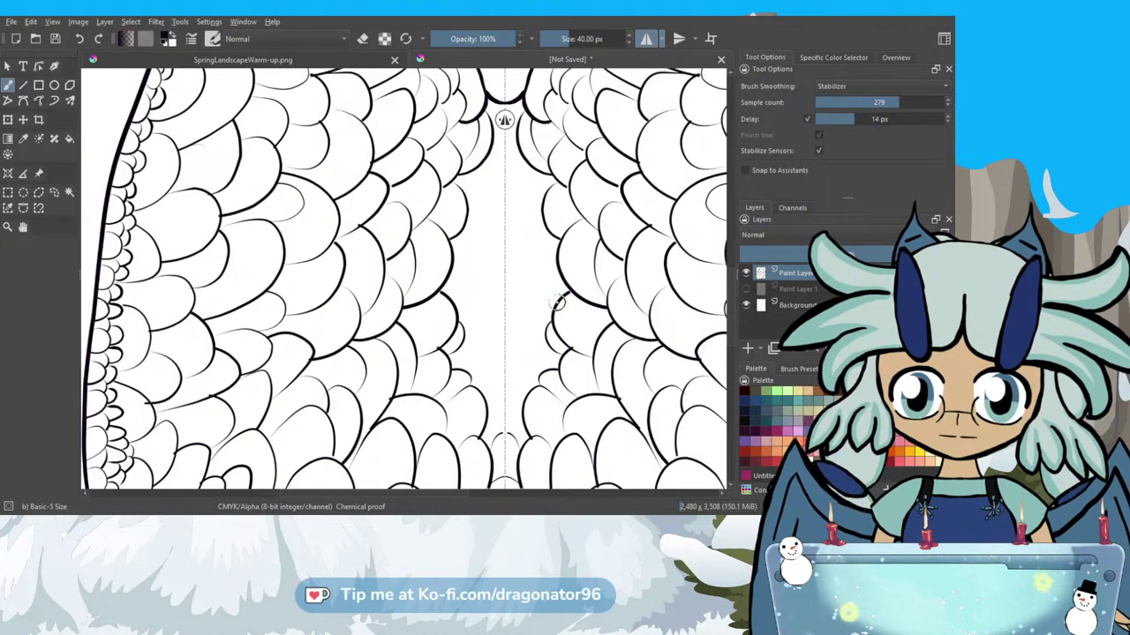
mouse_move(559, 302)
mouse_down()
mouse_move(539, 295)
mouse_move(530, 269)
mouse_move(556, 252)
mouse_up()
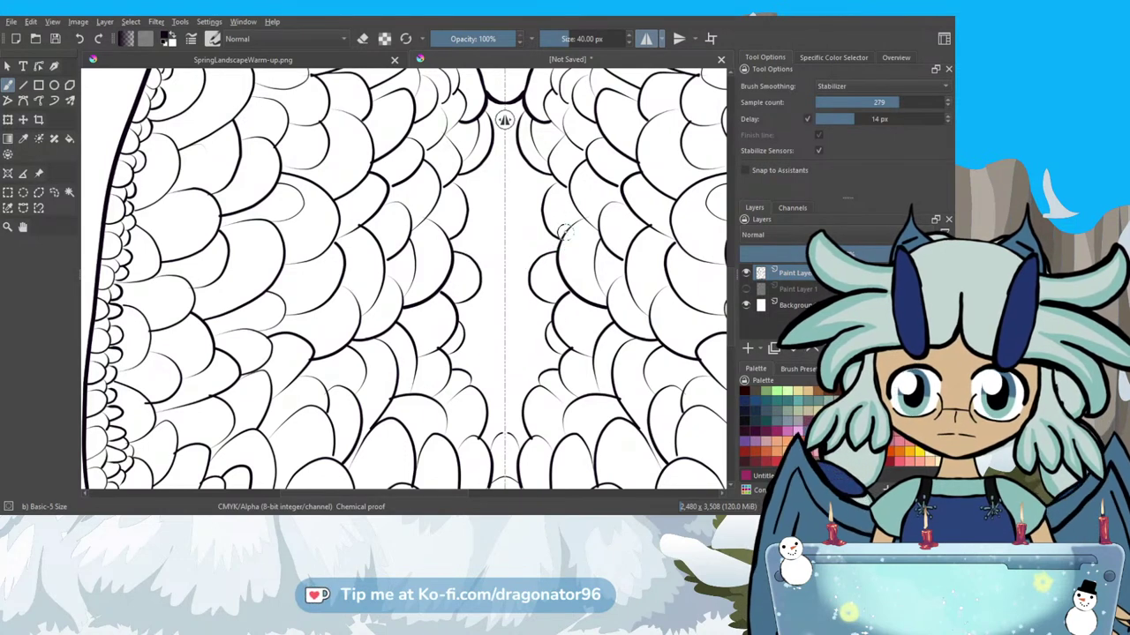
Narrow the central gap with small mirrored scallops along its inner edges, down to the bottom row at the axis.
mouse_move(545, 231)
mouse_down()
mouse_move(525, 190)
mouse_move(547, 175)
mouse_up()
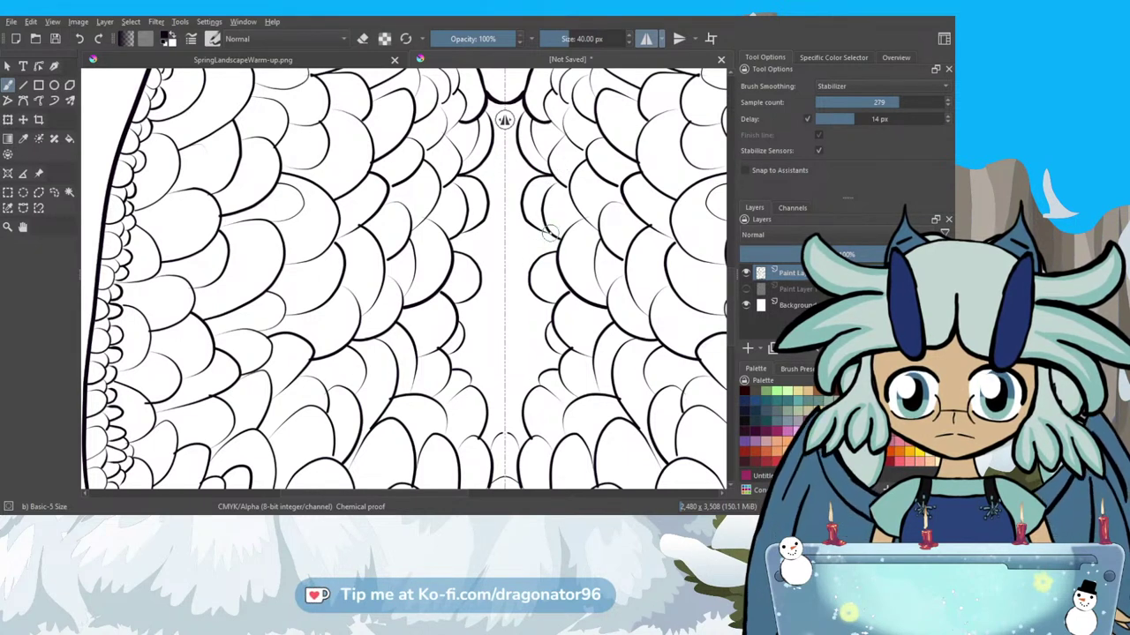
mouse_move(546, 232)
mouse_down()
mouse_move(521, 256)
mouse_move(533, 265)
mouse_up()
drag(545, 326, 534, 299)
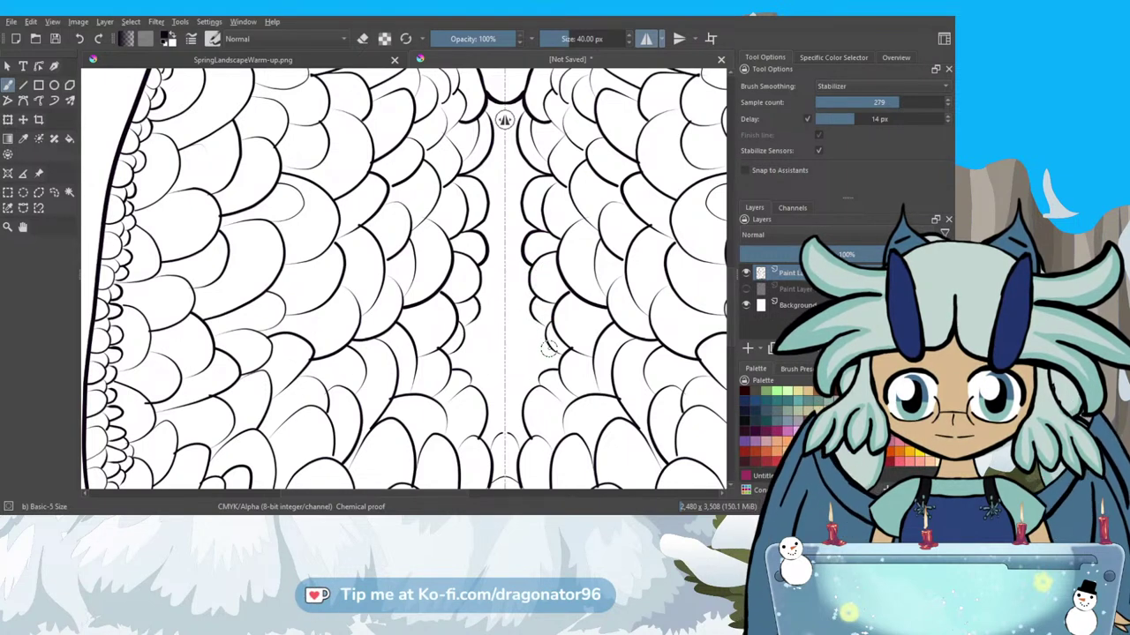
mouse_move(534, 351)
mouse_down()
mouse_move(542, 376)
mouse_move(506, 433)
mouse_move(519, 448)
mouse_up()
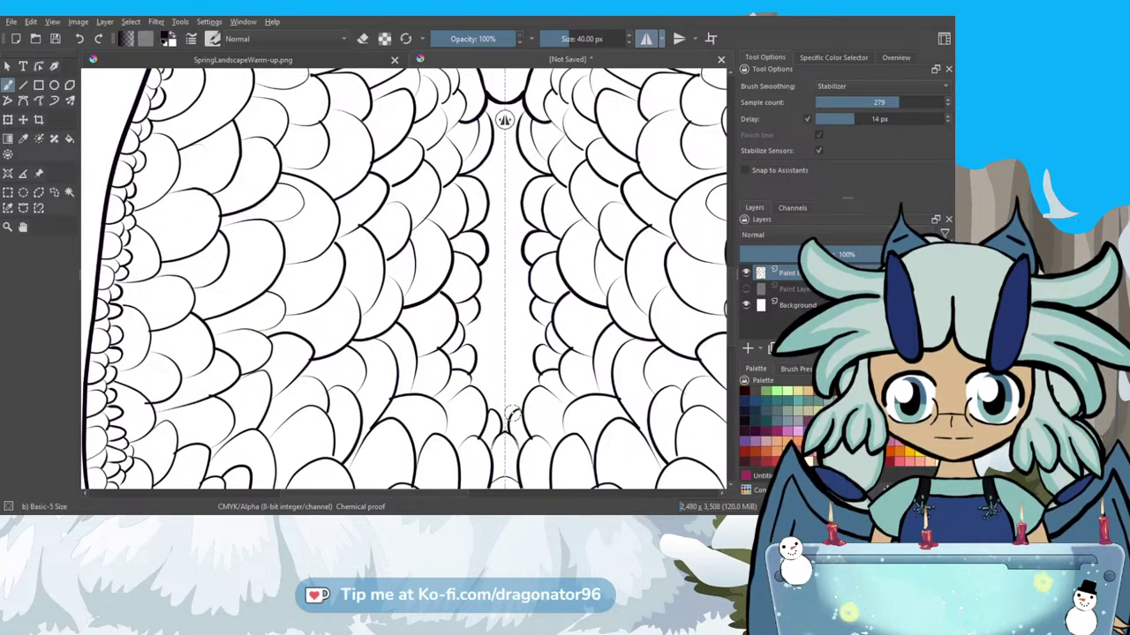
Fill the lower end of the central gap with small mirrored scallops, closing it across the axis above the bottom row.
mouse_move(513, 413)
mouse_down()
mouse_move(520, 384)
mouse_move(534, 397)
mouse_move(525, 359)
mouse_up()
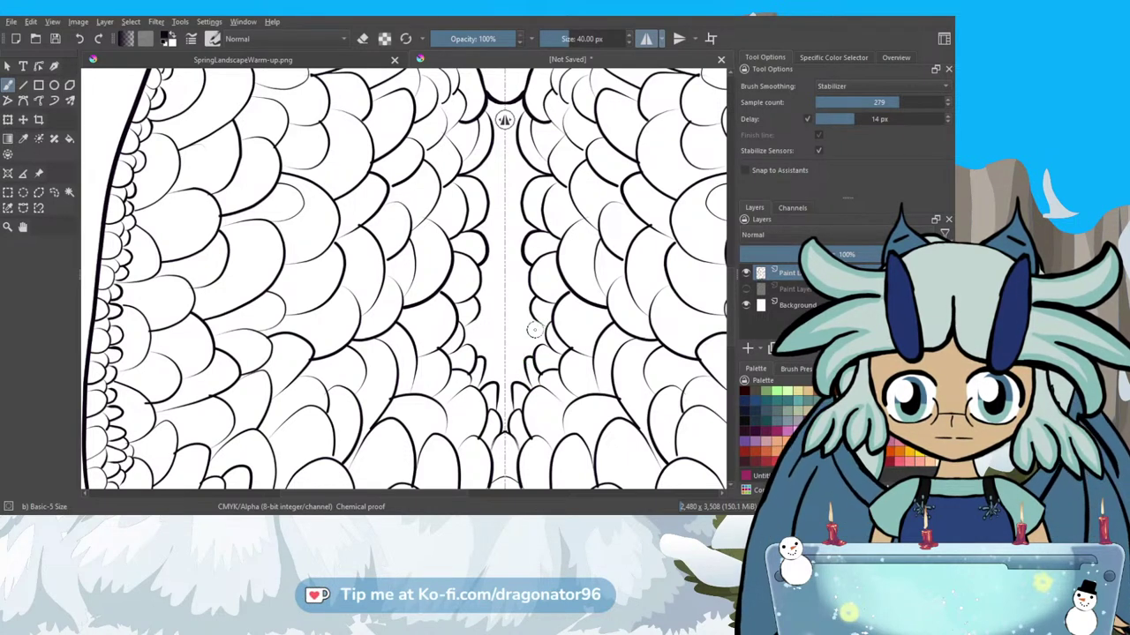
drag(534, 343, 530, 327)
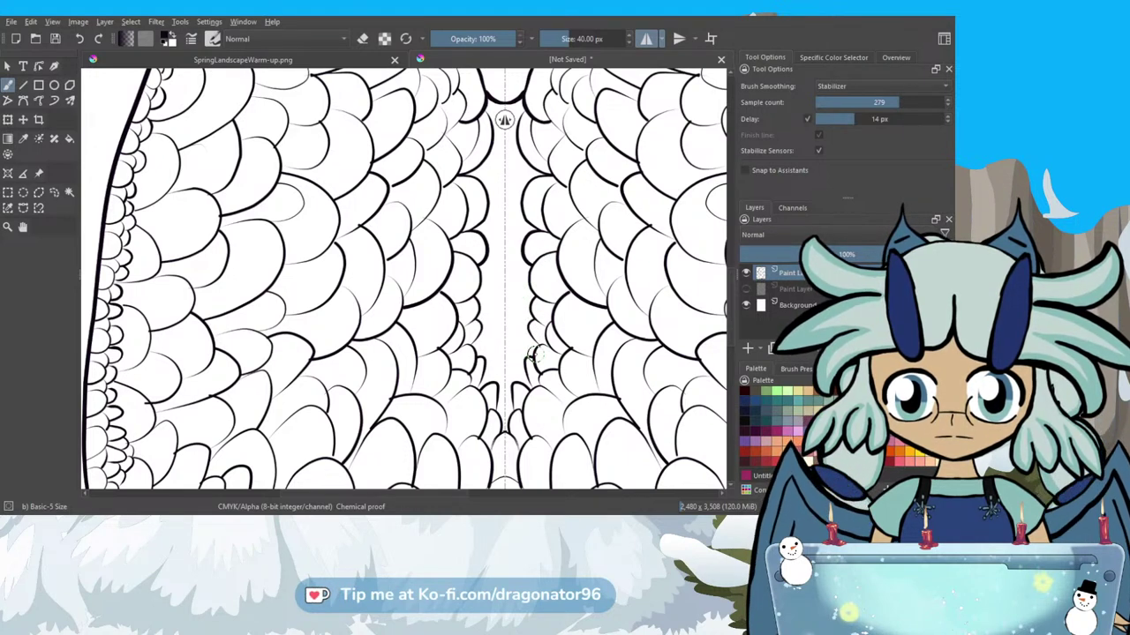
mouse_move(534, 353)
mouse_down()
mouse_move(519, 337)
mouse_move(512, 353)
mouse_move(526, 389)
mouse_up()
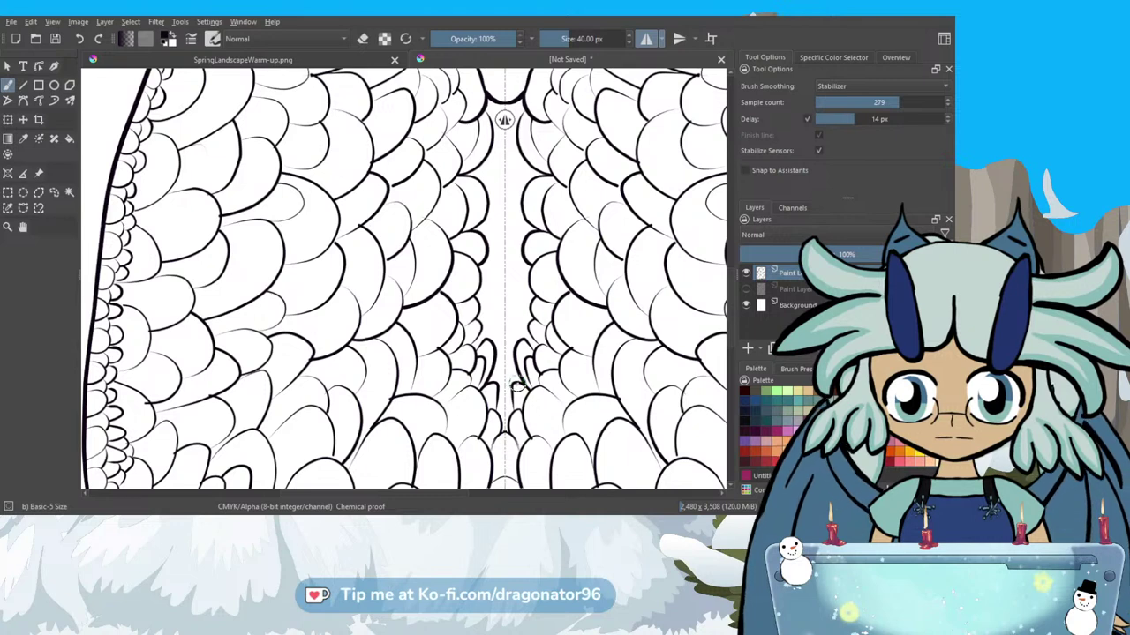
mouse_move(514, 384)
mouse_down()
mouse_move(514, 375)
mouse_move(507, 397)
mouse_up()
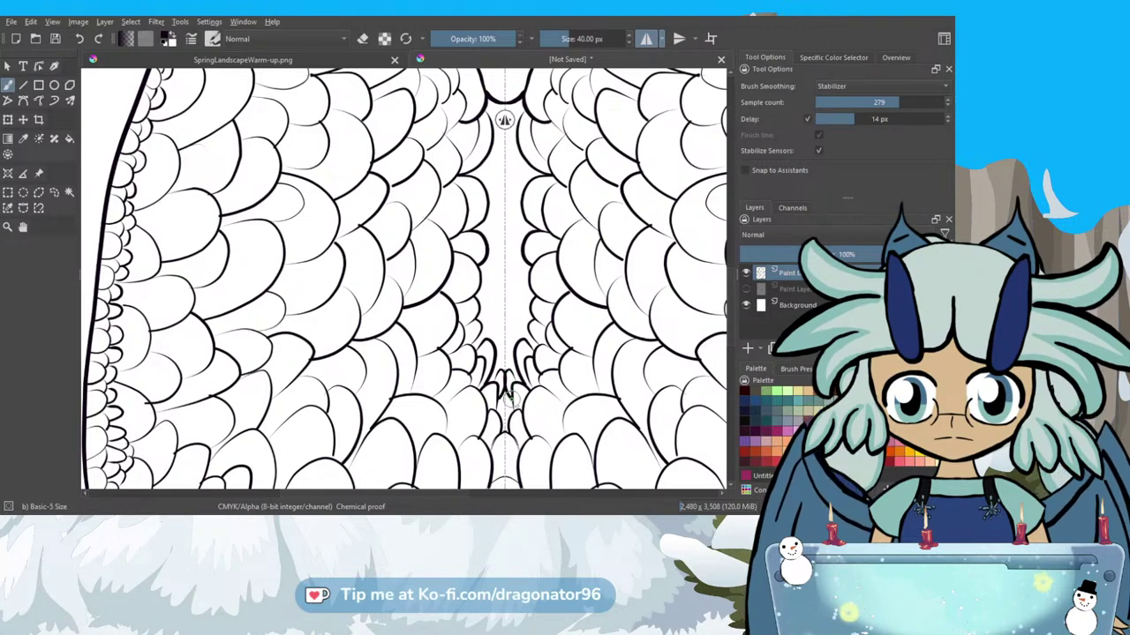
drag(506, 401, 505, 415)
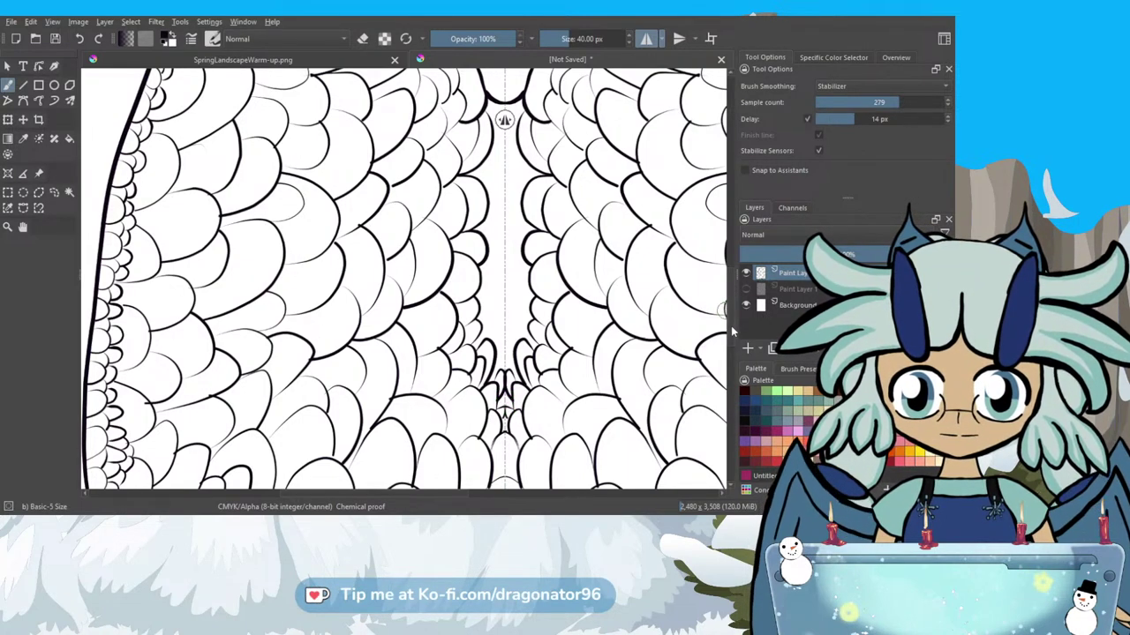
Fill the top of the central gap with mirrored scallops that meet at the axis beneath the thick curve.
scroll(733, 331, up, 5)
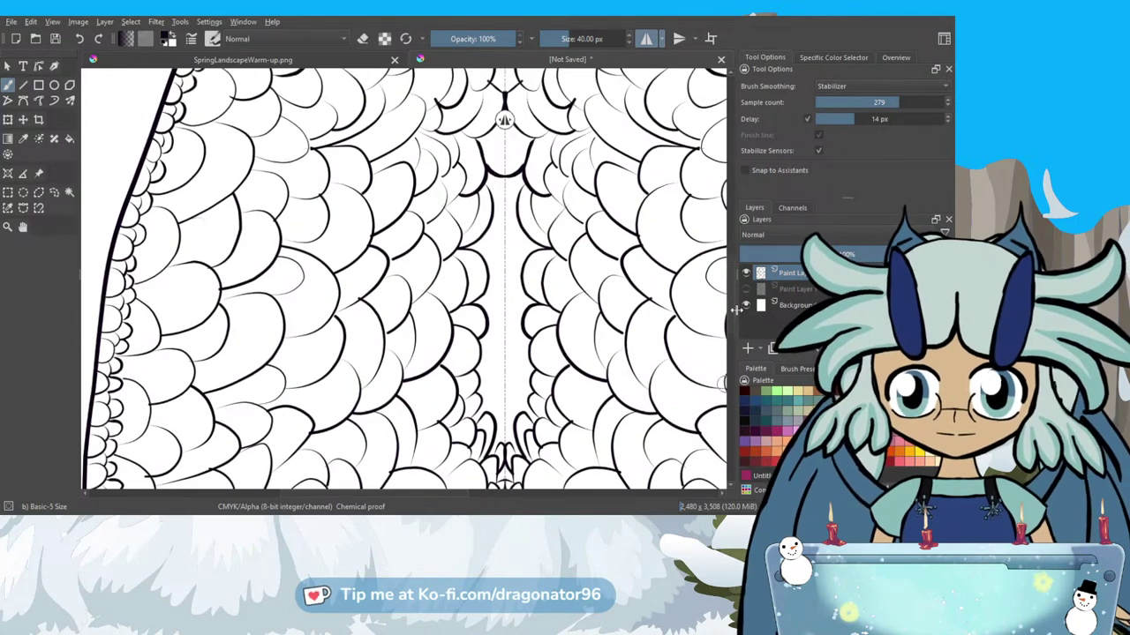
mouse_move(522, 189)
mouse_down()
mouse_move(503, 230)
mouse_move(542, 246)
mouse_up()
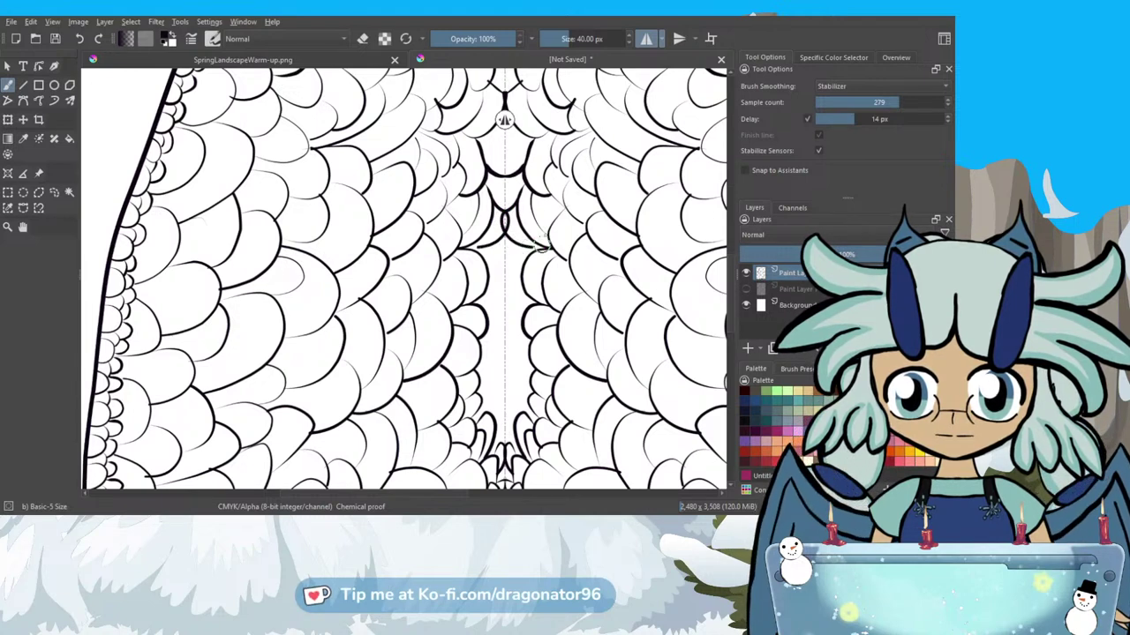
key(ctrl+z)
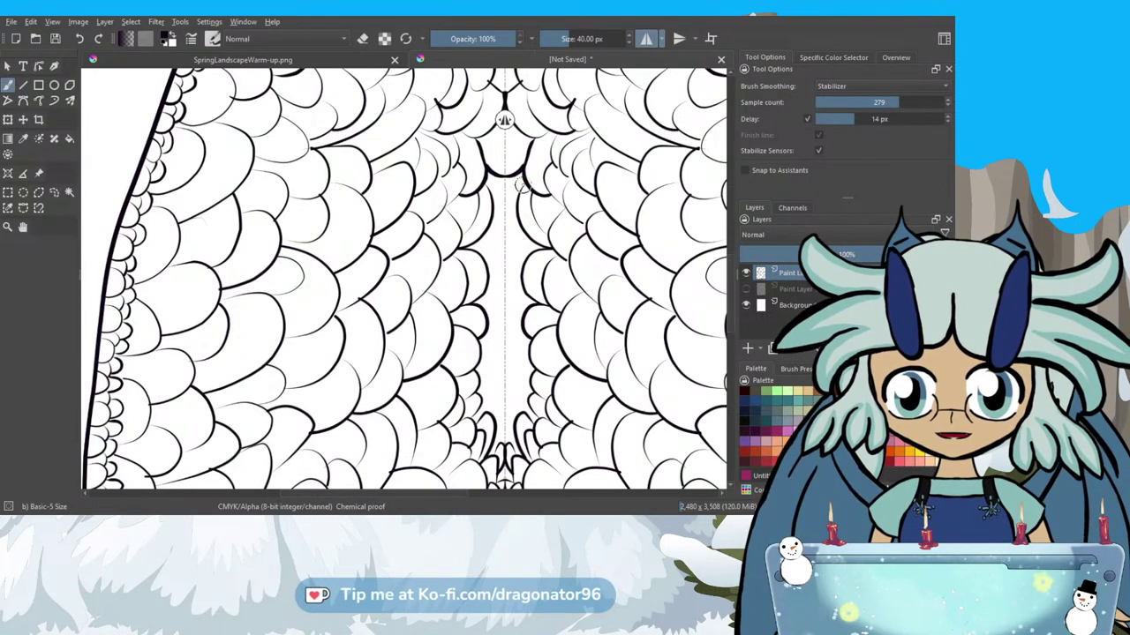
drag(521, 191, 509, 215)
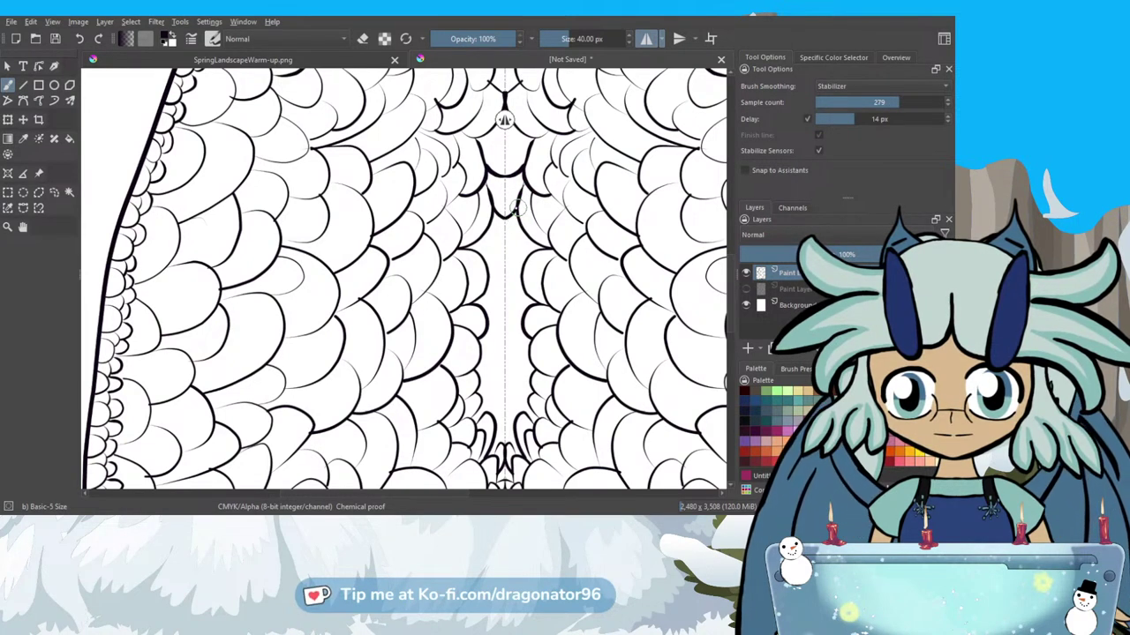
mouse_move(512, 212)
mouse_down()
mouse_move(509, 249)
mouse_move(525, 261)
mouse_move(504, 266)
mouse_move(522, 306)
mouse_up()
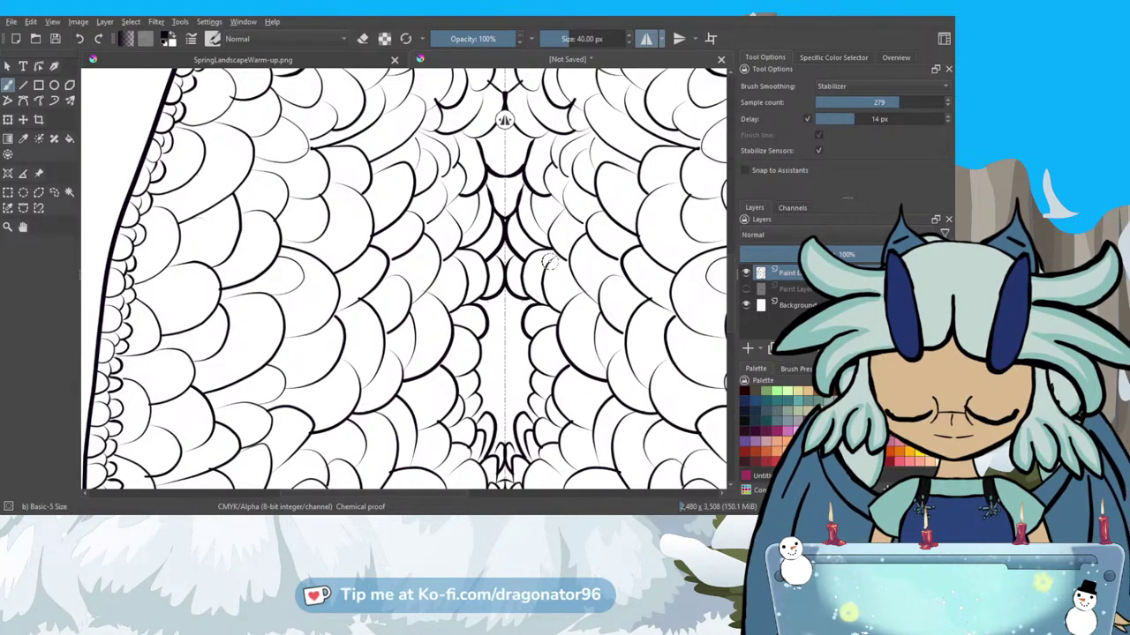
key(ctrl+z)
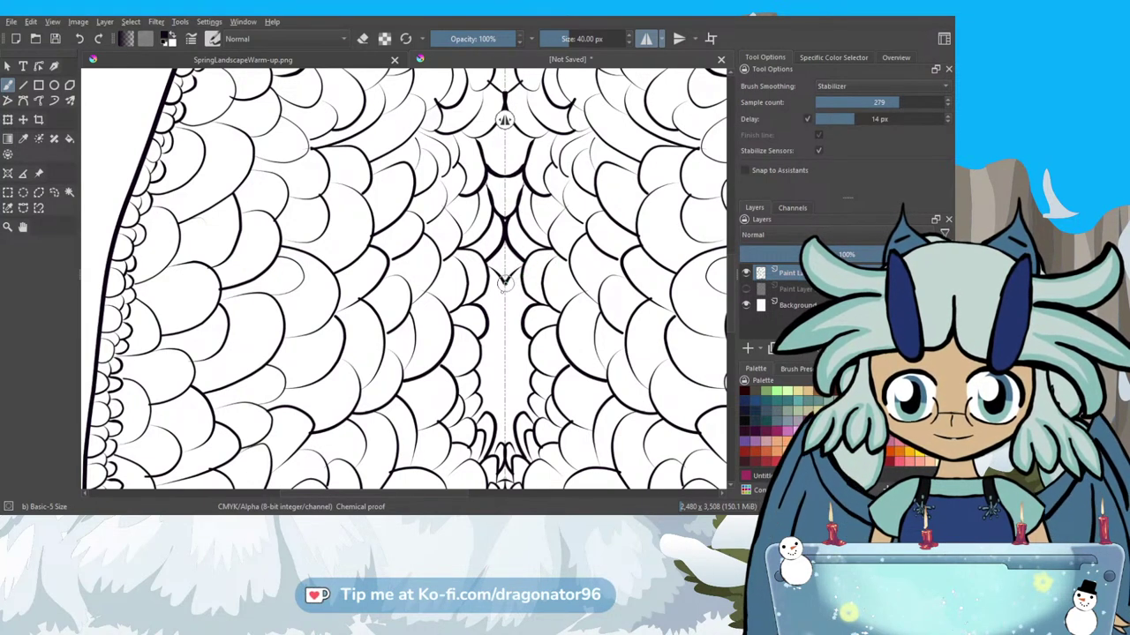
mouse_move(504, 289)
mouse_down()
mouse_move(527, 309)
mouse_move(545, 253)
mouse_up()
key(ctrl+z)
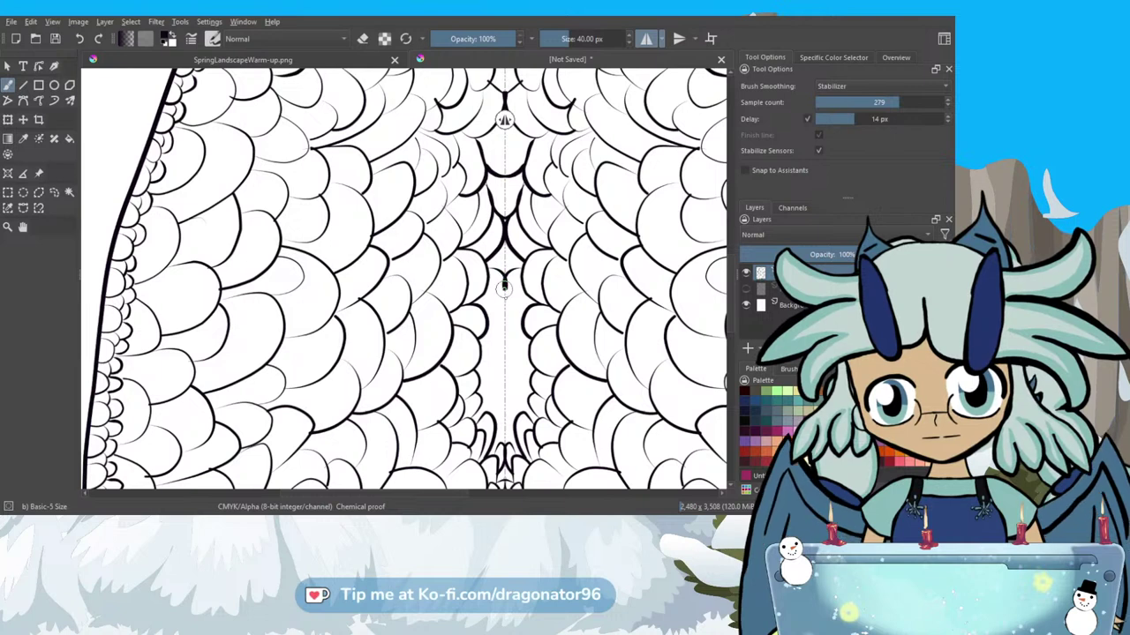
key(ctrl+z)
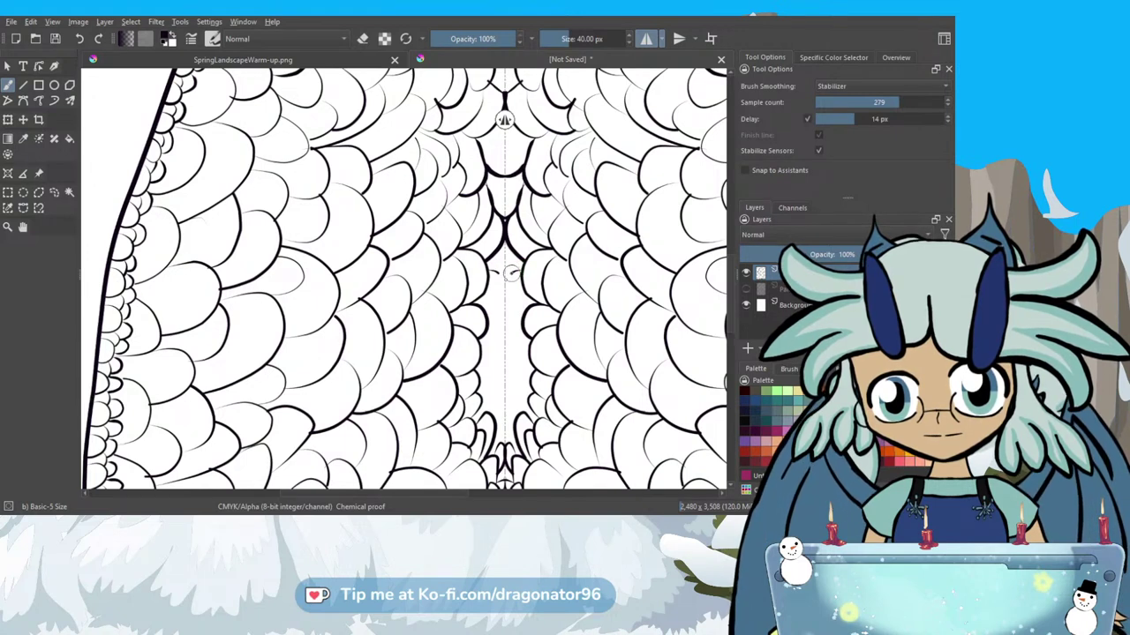
Join the mirrored scallops at the axis in the upper gap and add small scallops down both remaining inner edges.
drag(508, 276, 516, 306)
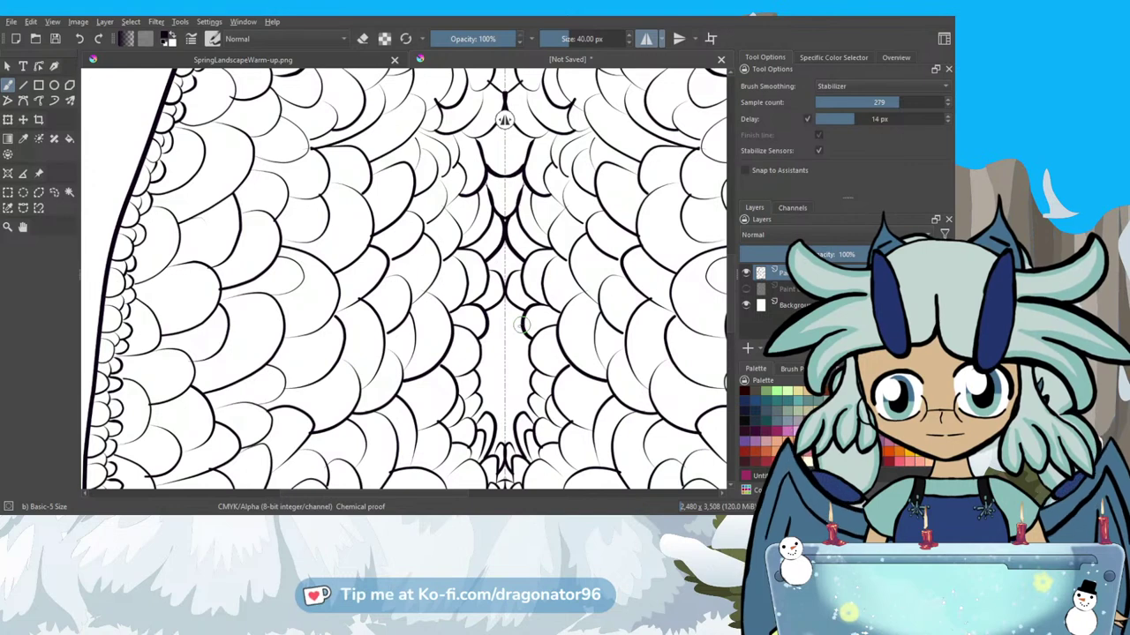
drag(519, 331, 528, 363)
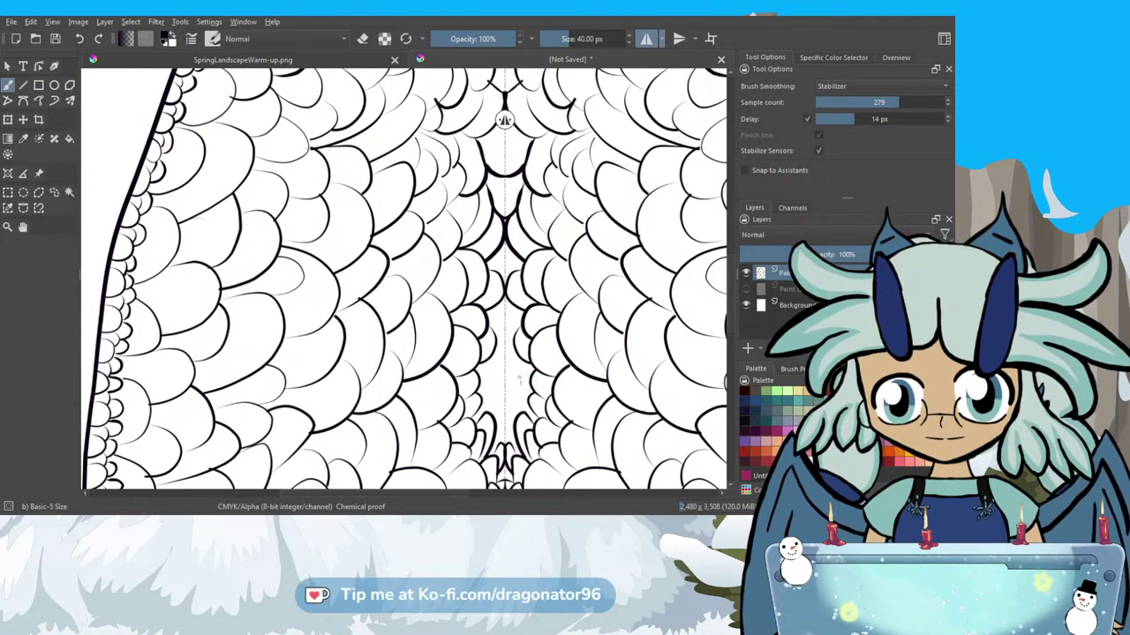
mouse_move(524, 380)
mouse_down()
mouse_move(530, 396)
mouse_move(516, 386)
mouse_move(524, 366)
mouse_move(514, 402)
mouse_up()
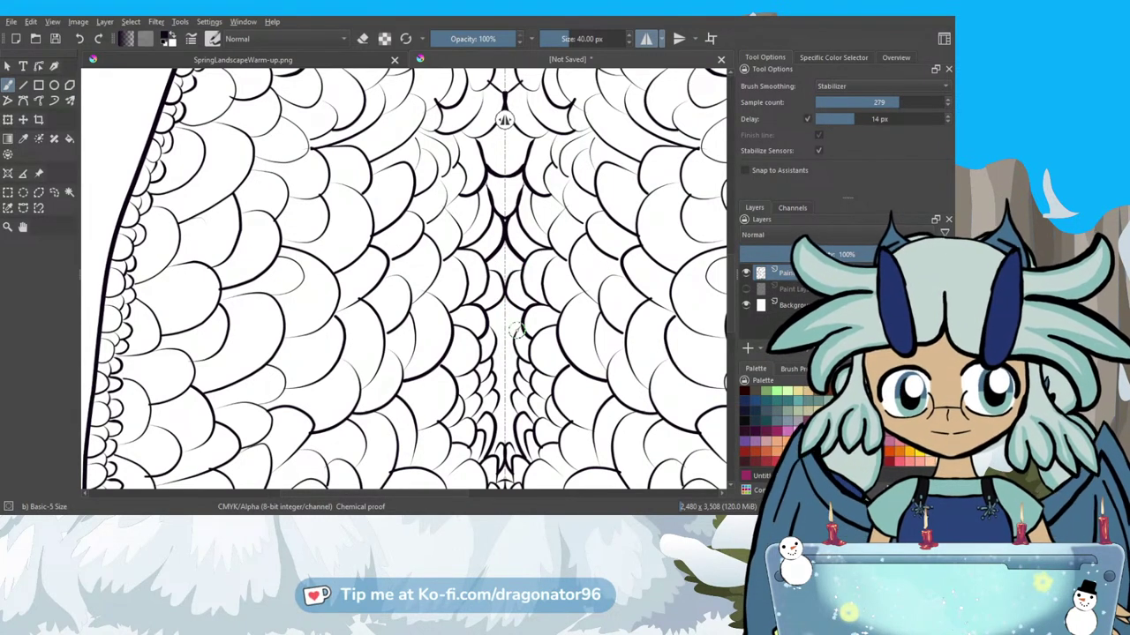
Show the hidden Paint Layer 1 sketch and set up the brush with a pink colour and Basic smoothing.
click(746, 290)
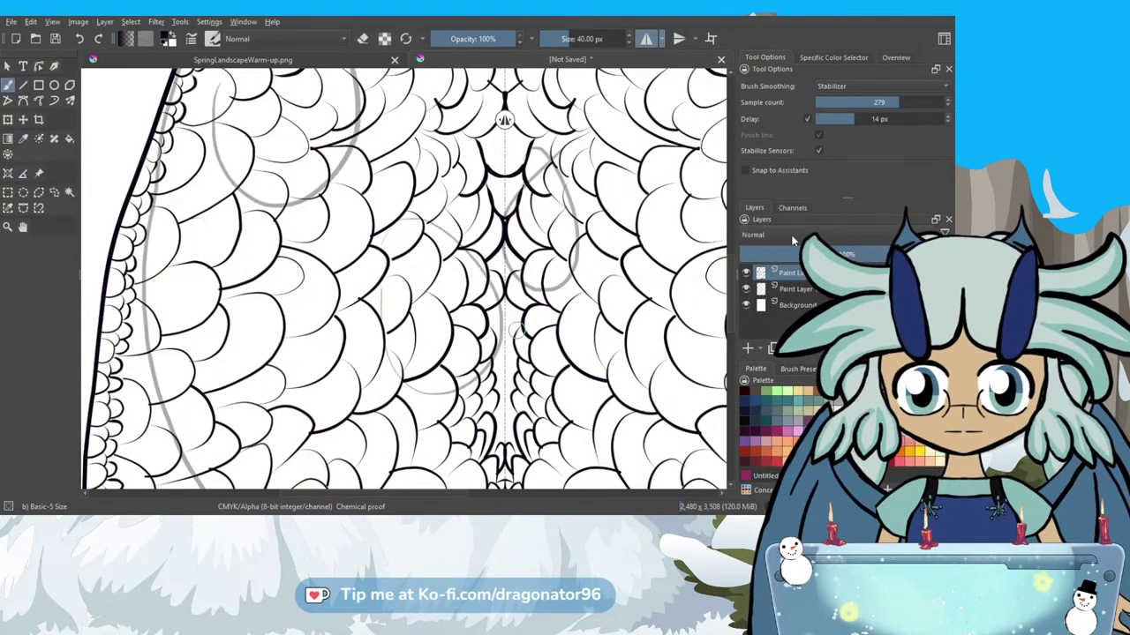
click(799, 404)
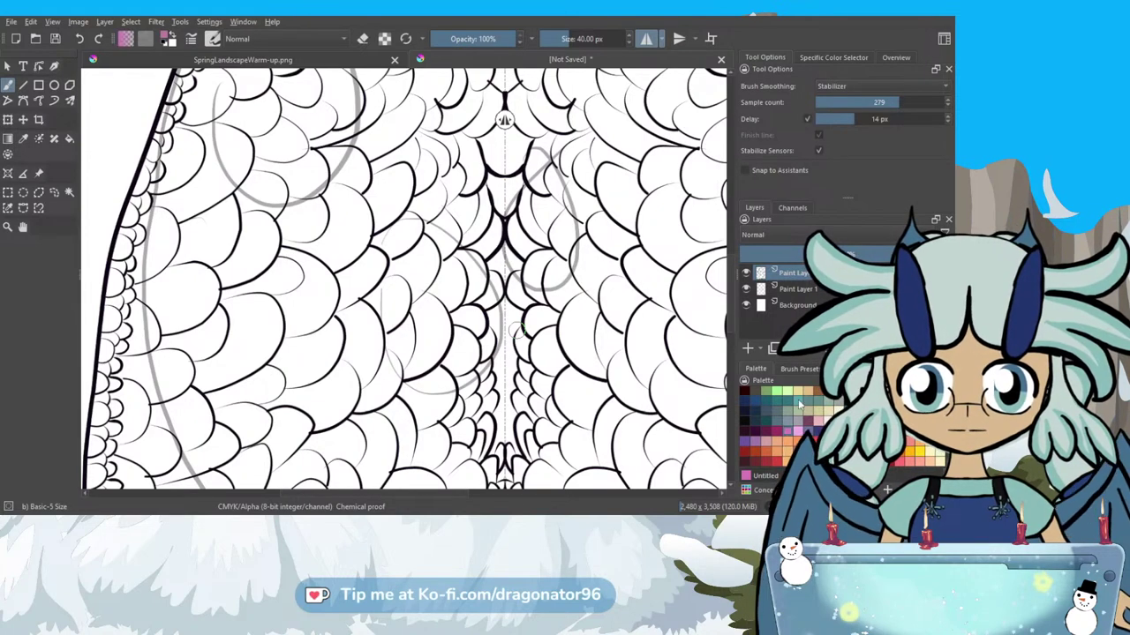
click(830, 86)
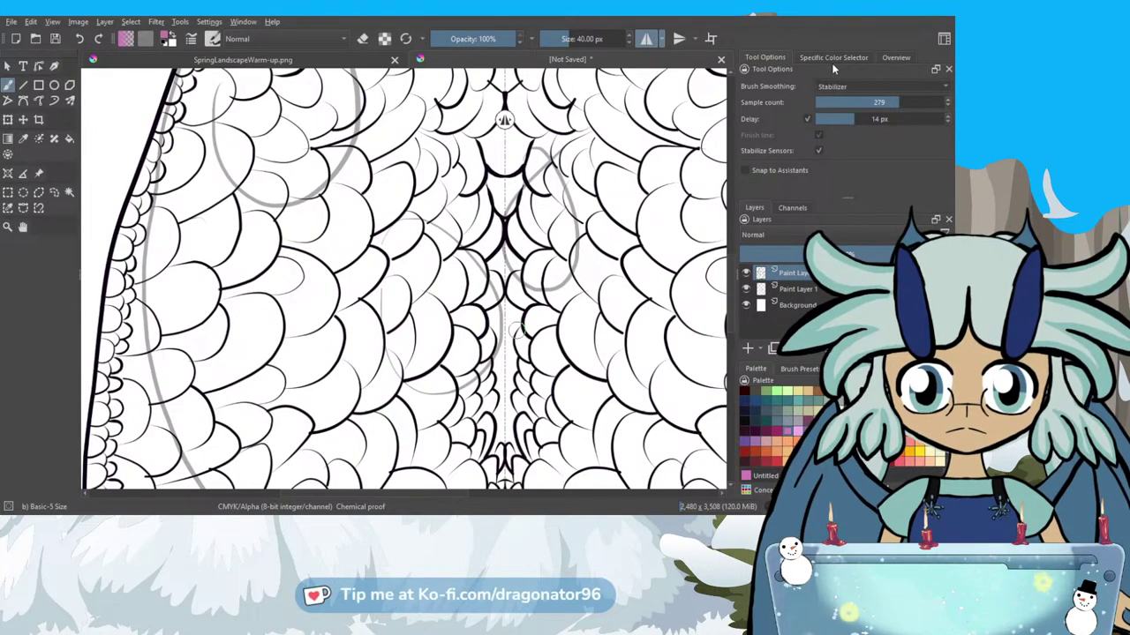
click(829, 57)
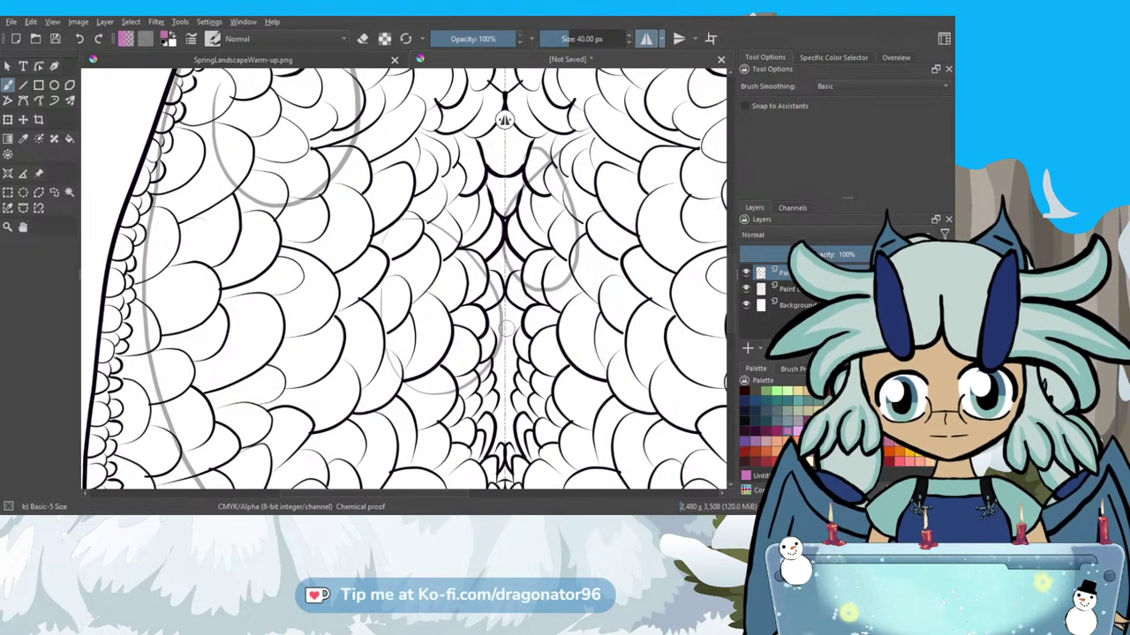
Sketch a mirrored pink eye-shaped guide with a central vertical band across the symmetry axis on the sketch layer.
drag(508, 327, 536, 343)
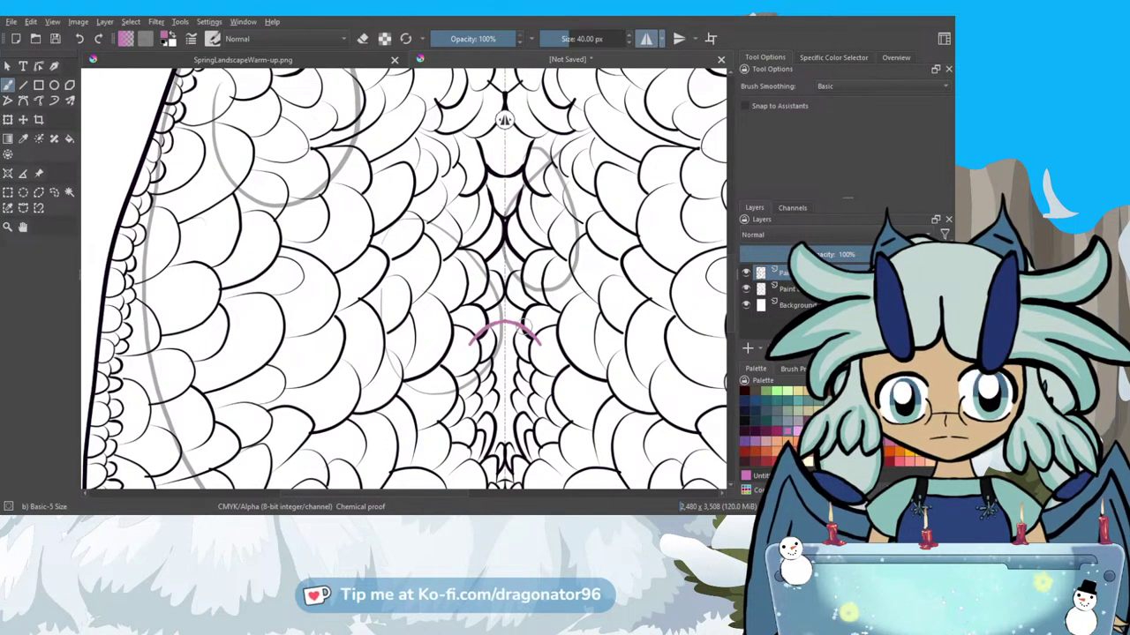
key(ctrl+z)
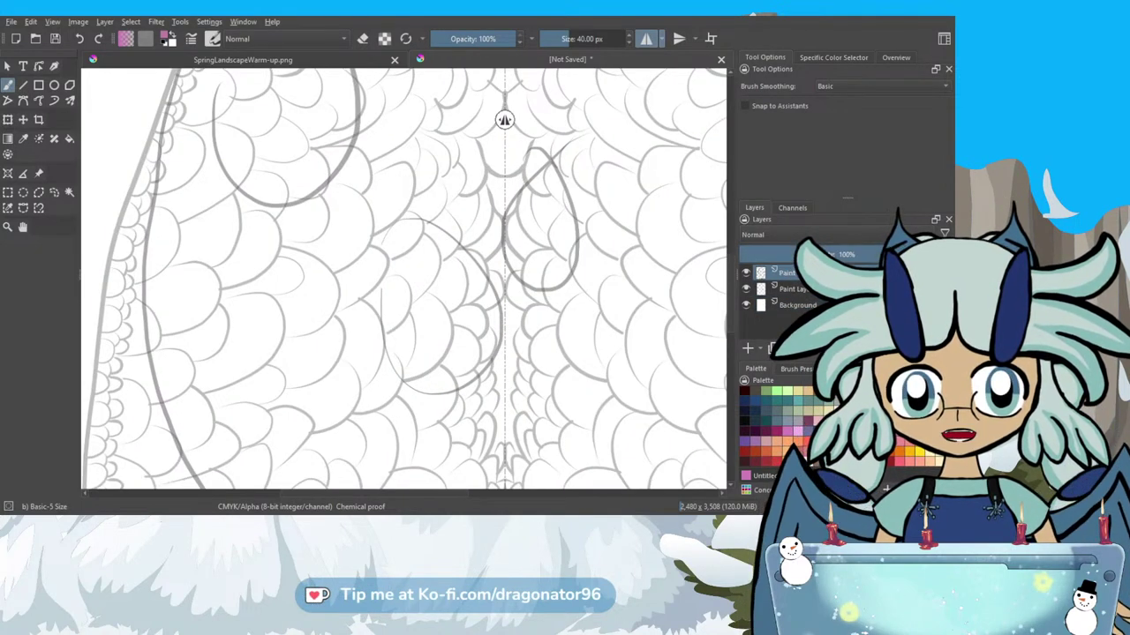
click(799, 289)
click(799, 289)
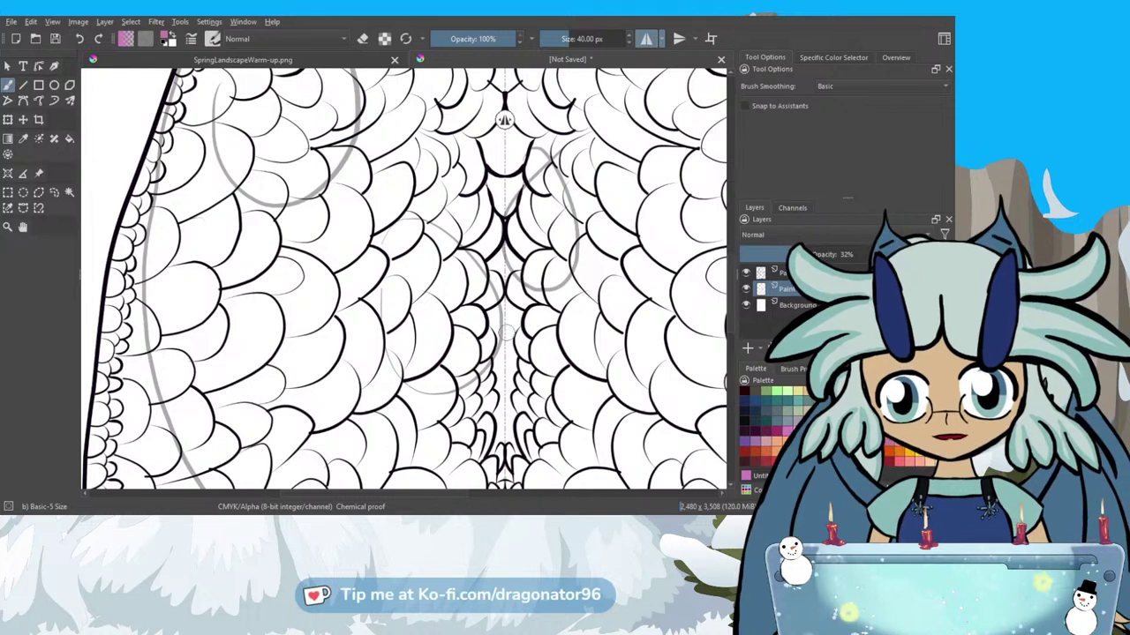
mouse_move(503, 332)
mouse_down()
mouse_move(546, 348)
mouse_move(535, 338)
mouse_move(470, 348)
mouse_move(521, 332)
mouse_move(553, 361)
mouse_move(504, 386)
mouse_up()
drag(470, 346, 448, 365)
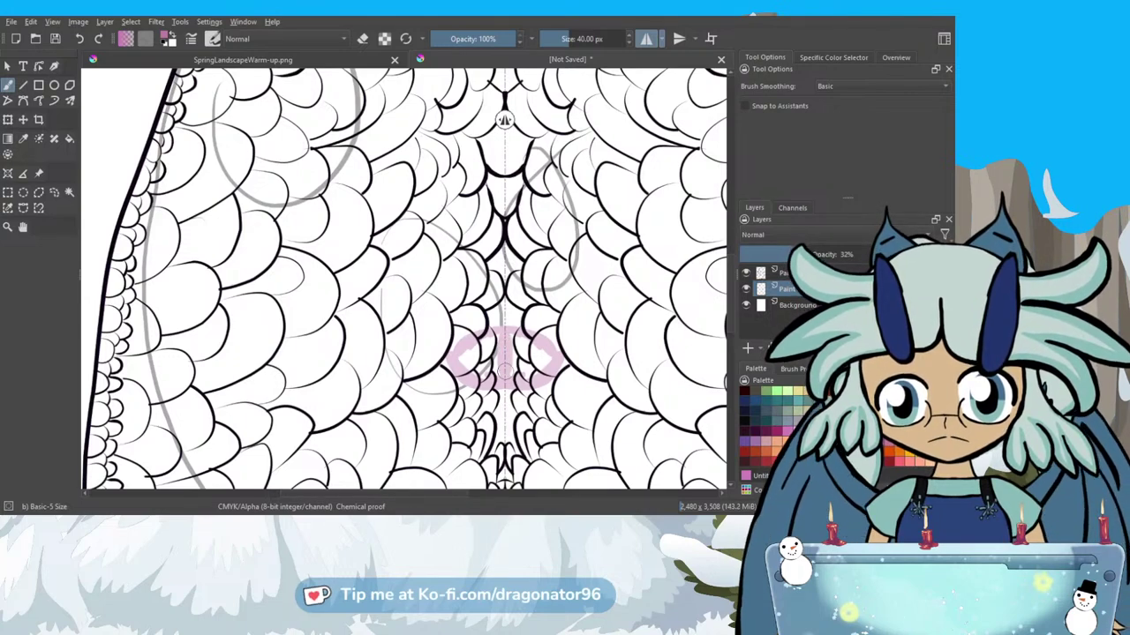
key(ctrl+z)
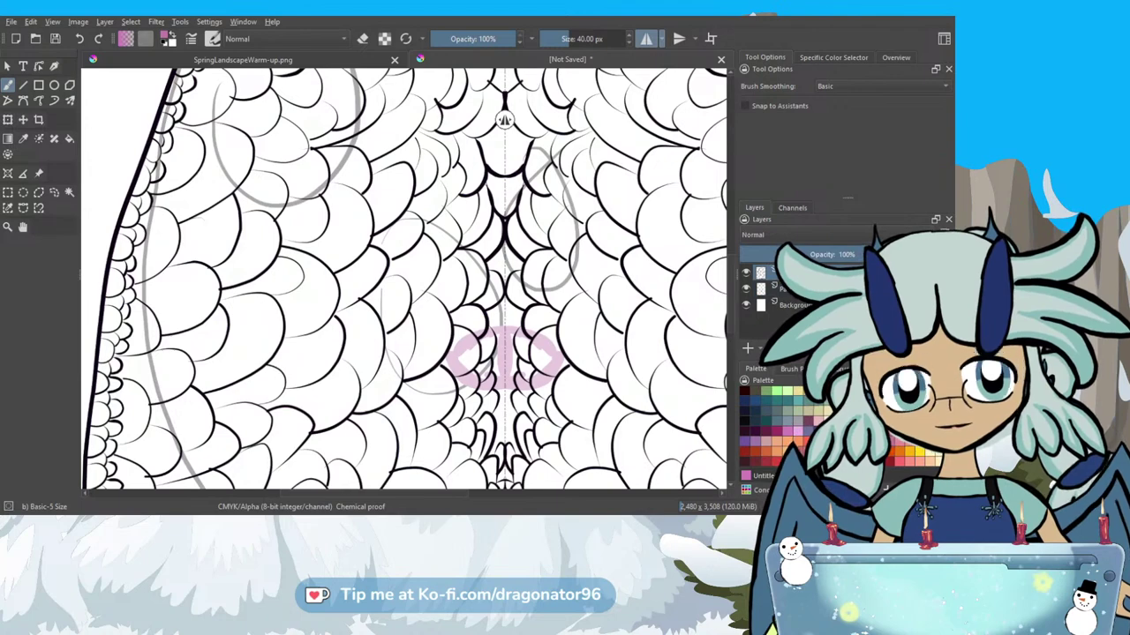
Set the brush color to cyan 255, magenta 255, yellow 255 and black 0.
click(834, 57)
drag(895, 118, 920, 153)
click(906, 153)
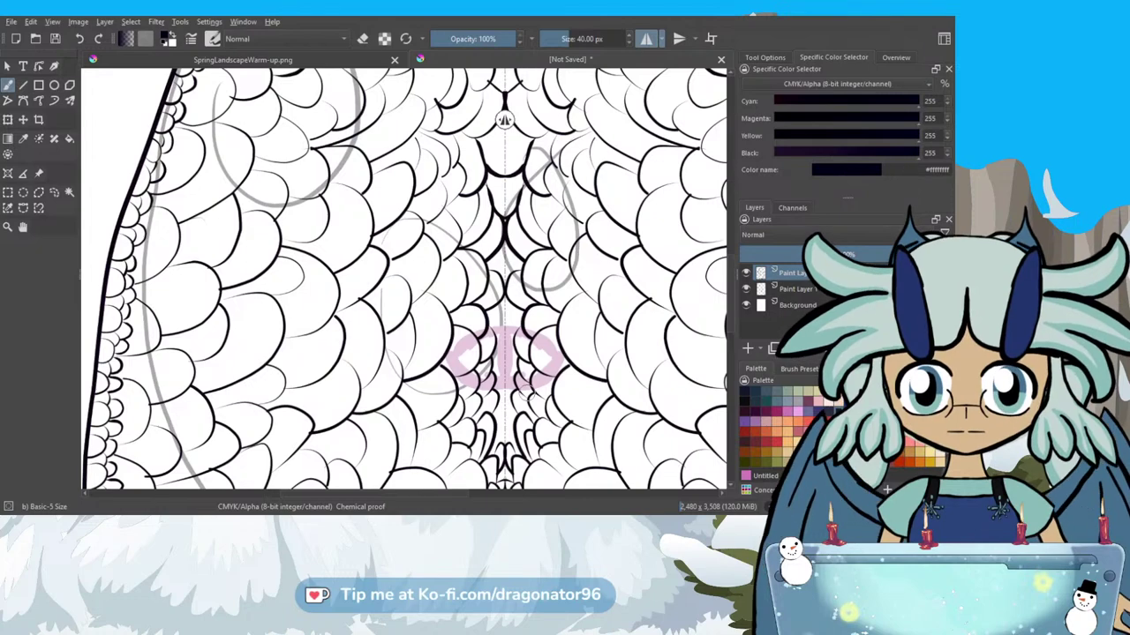
scroll(511, 370, up, 2)
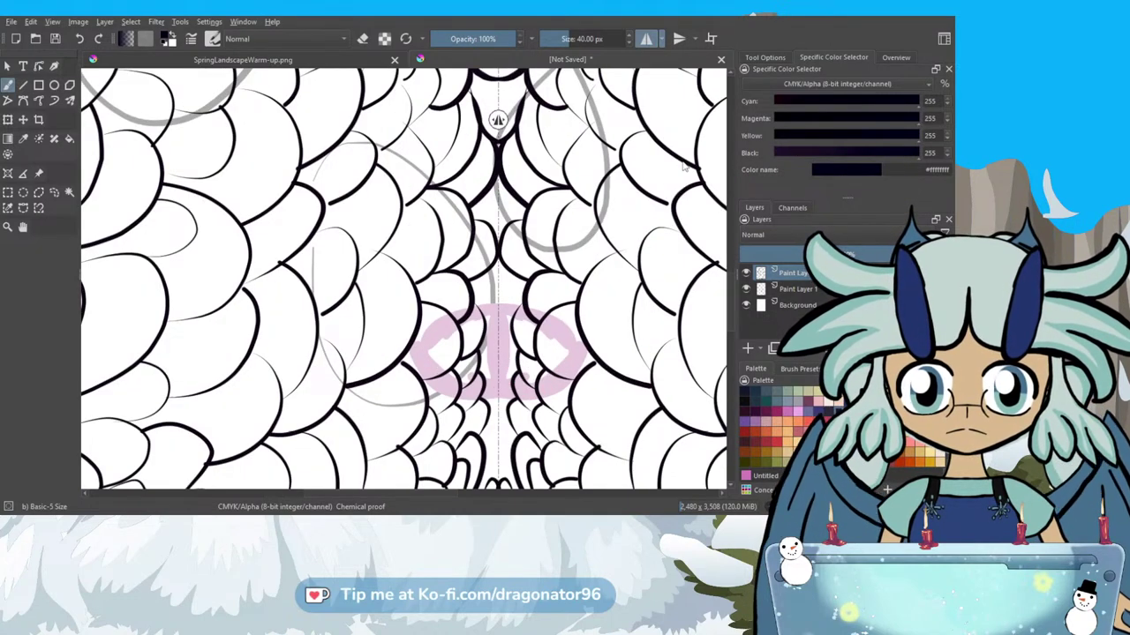
drag(791, 153, 687, 170)
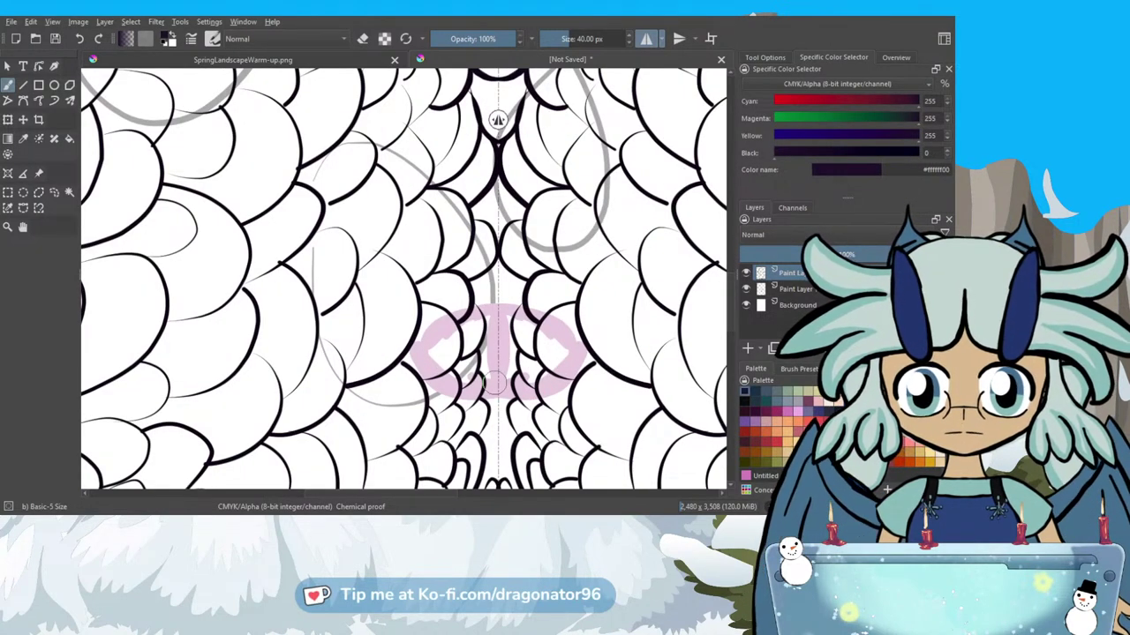
Try inking mirrored vertical lines along the central band of the pink guide on the line art layer.
scroll(494, 381, up, 3)
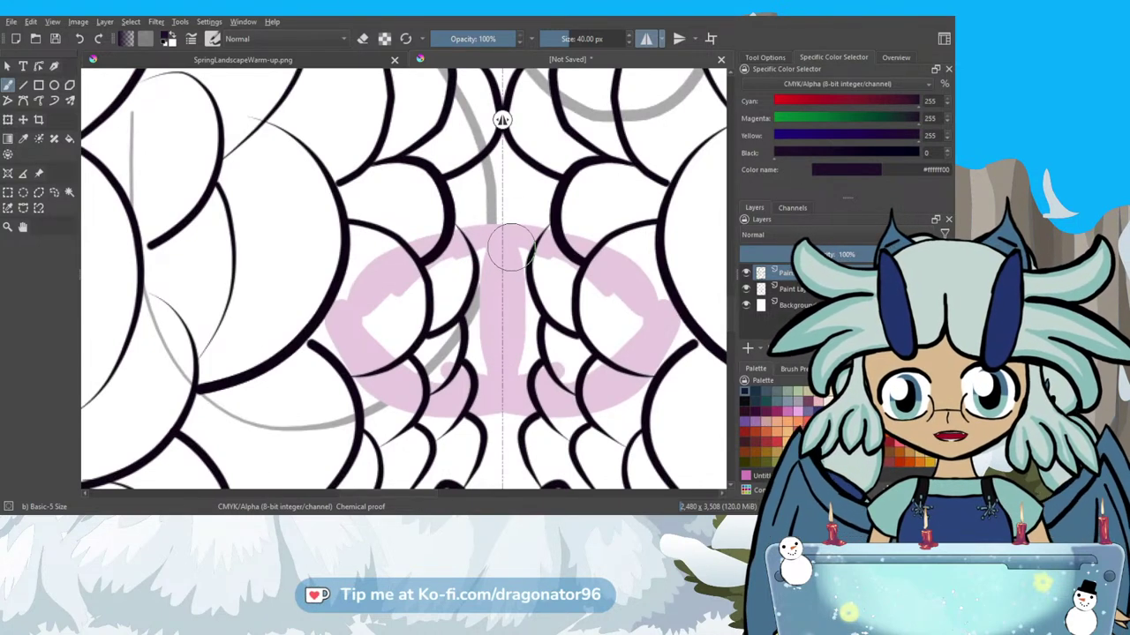
drag(516, 248, 515, 377)
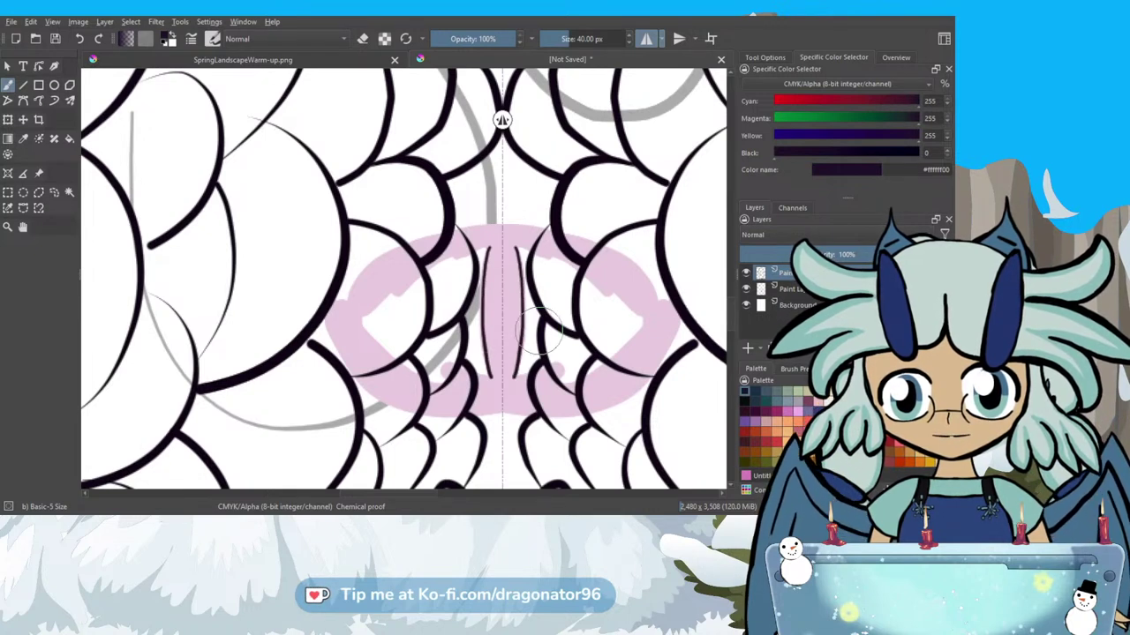
key(ctrl+z)
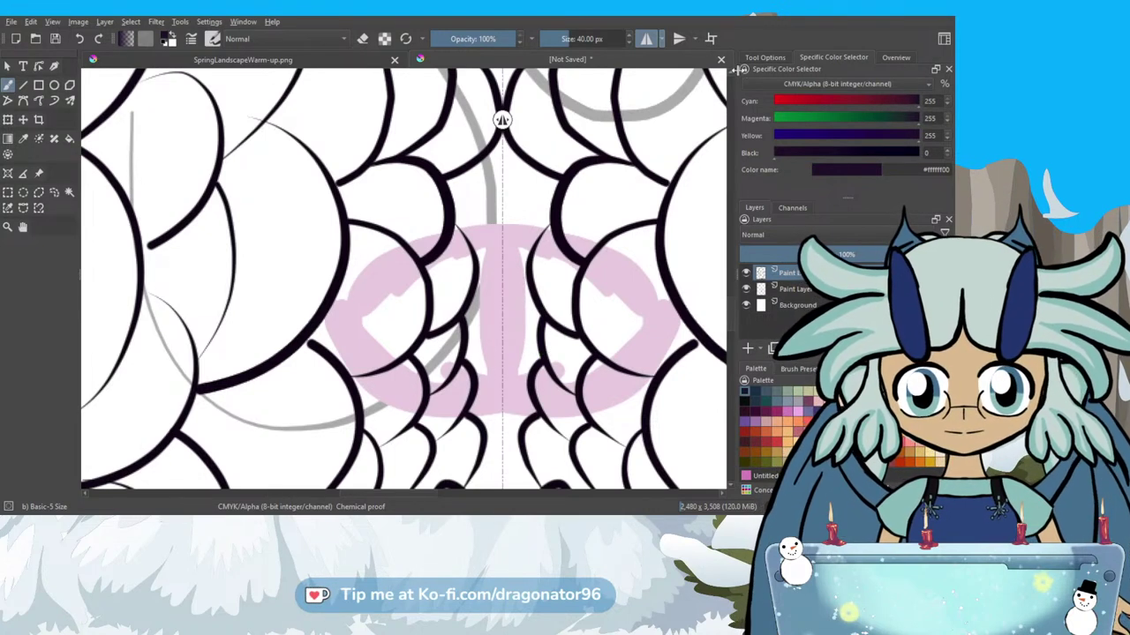
Switch the brush smoothing to Stabilizer.
click(765, 57)
click(837, 118)
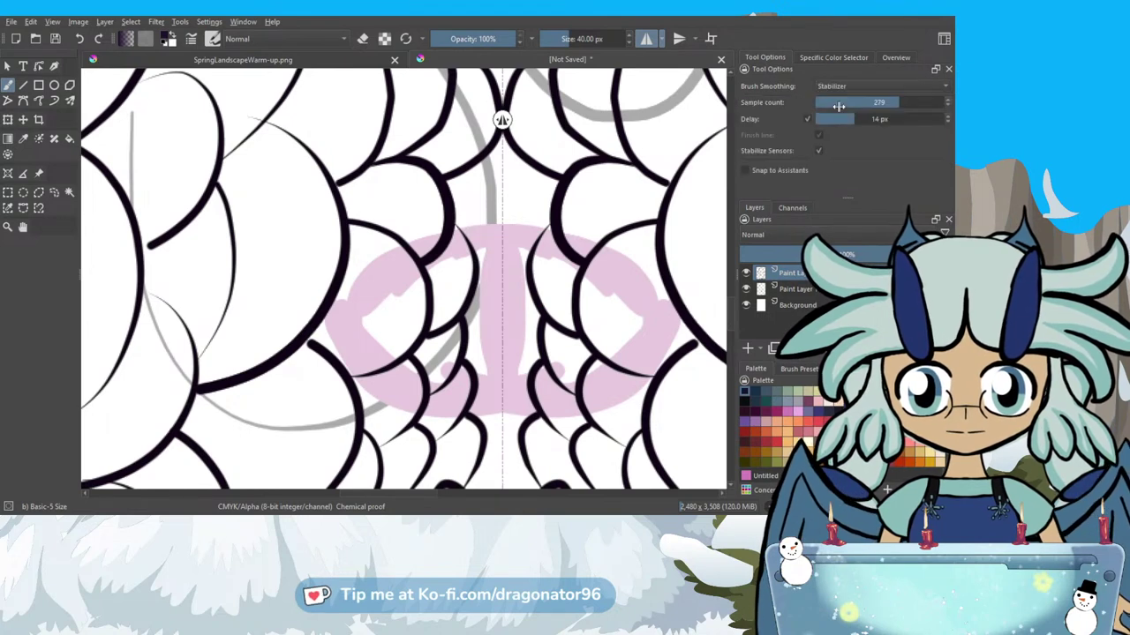
Try inking the central band with mirrored, hook-ended vertical lines and check them up close with the sketch layer hidden.
drag(516, 243, 524, 382)
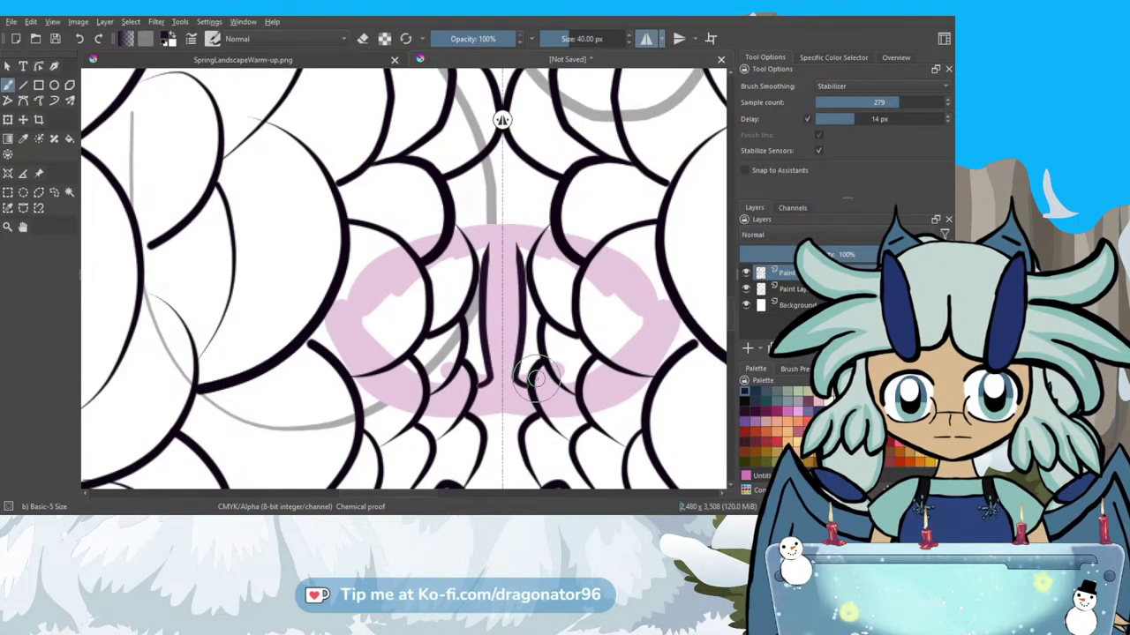
scroll(519, 377, up, 5)
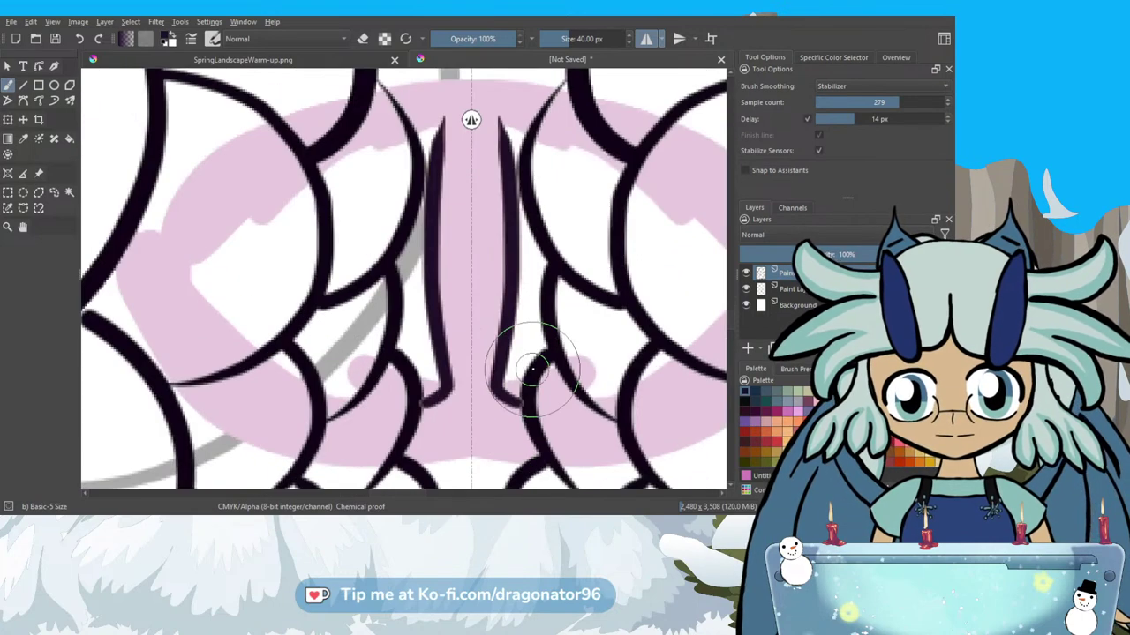
click(746, 289)
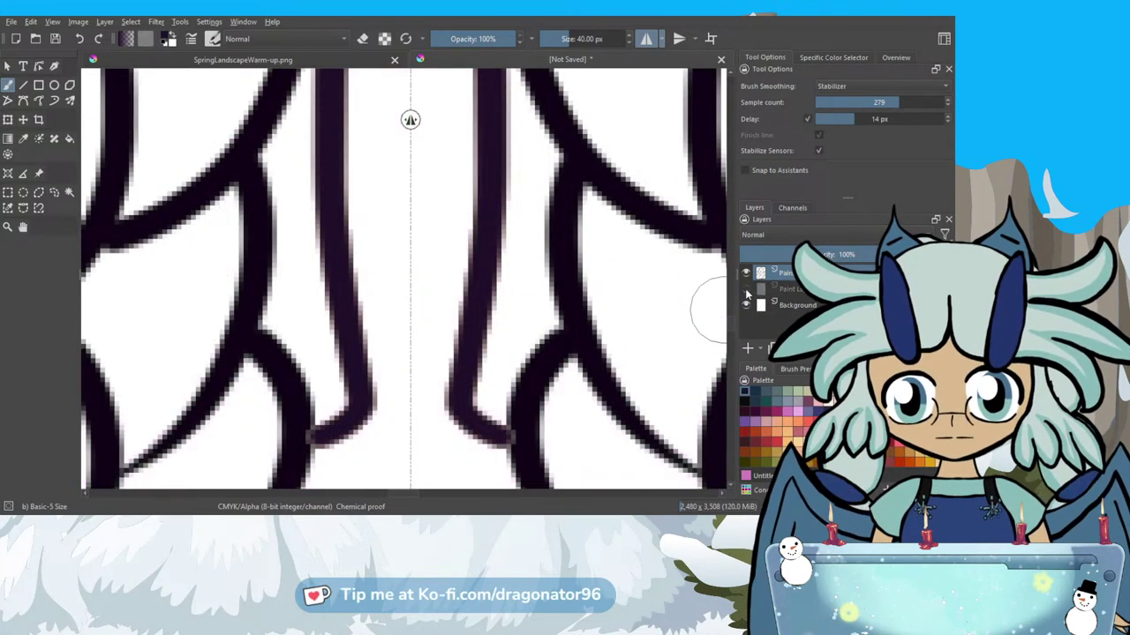
scroll(568, 340, down, 2)
scroll(507, 355, up, 2)
scroll(514, 353, down, 2)
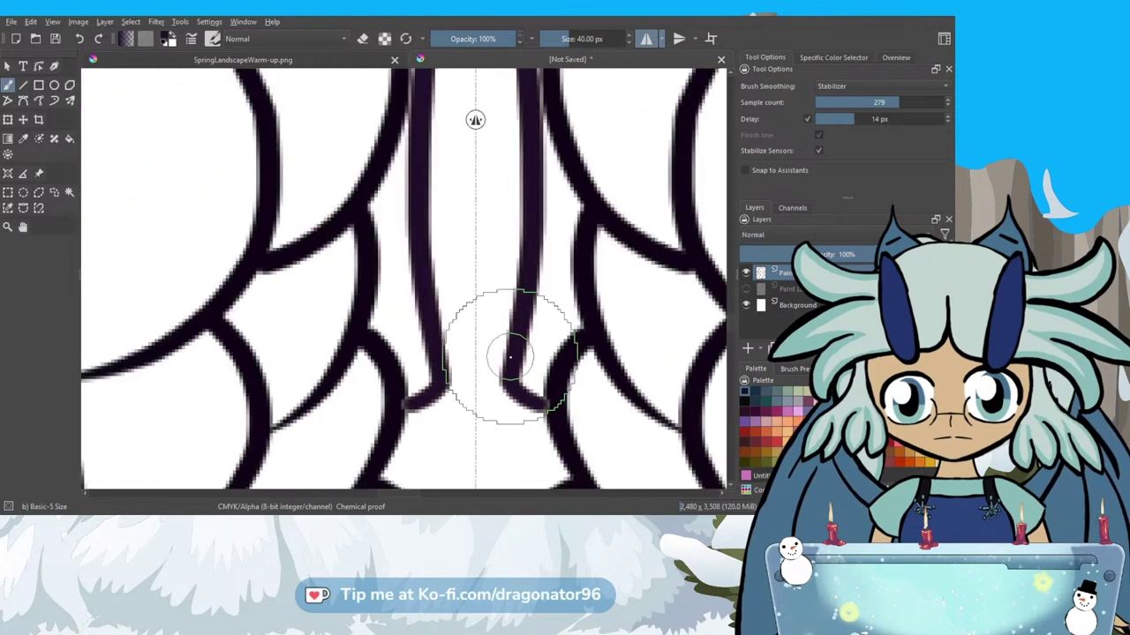
click(840, 56)
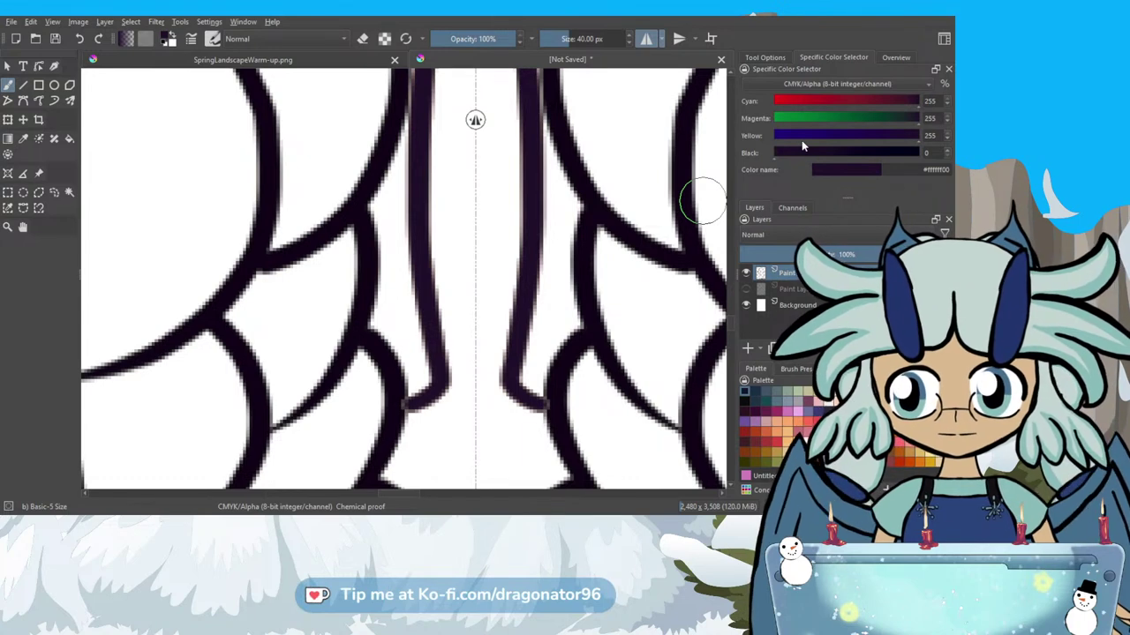
key(ctrl+z)
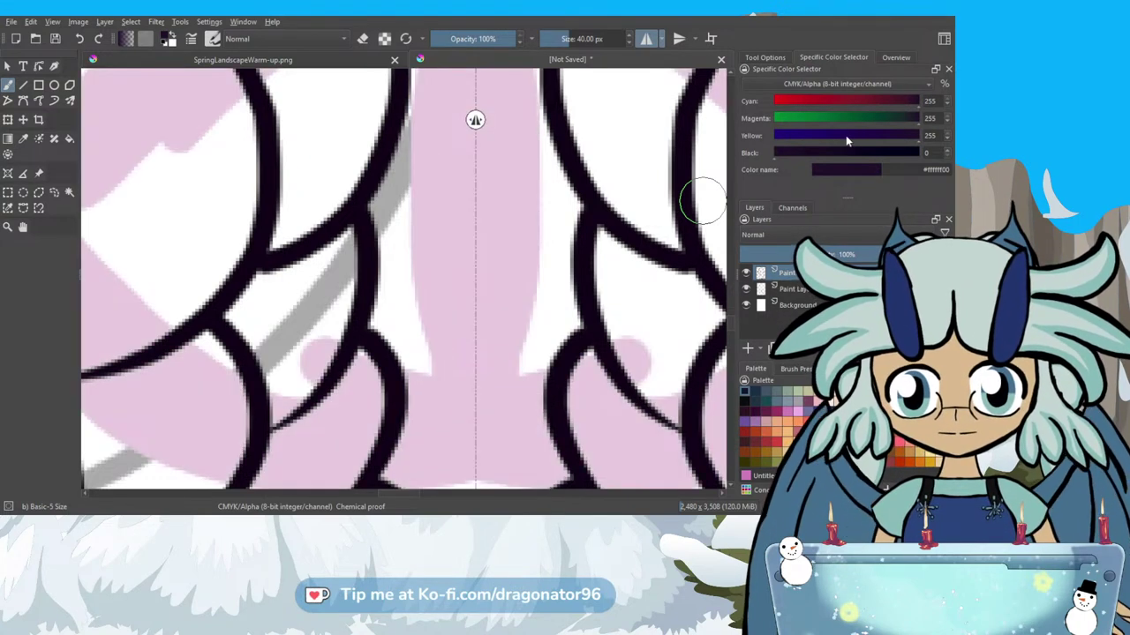
Set the brush color to pure black with cyan, magenta and yellow at 0 and black at 255.
drag(810, 101, 773, 135)
click(840, 152)
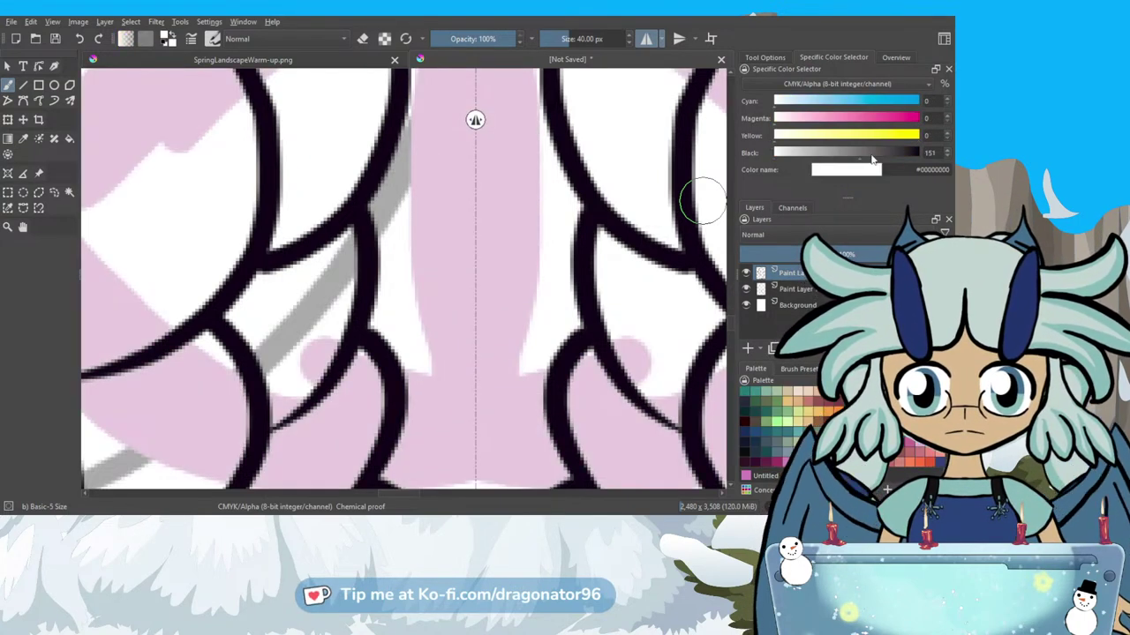
key(d)
key(minus)
key(minus)
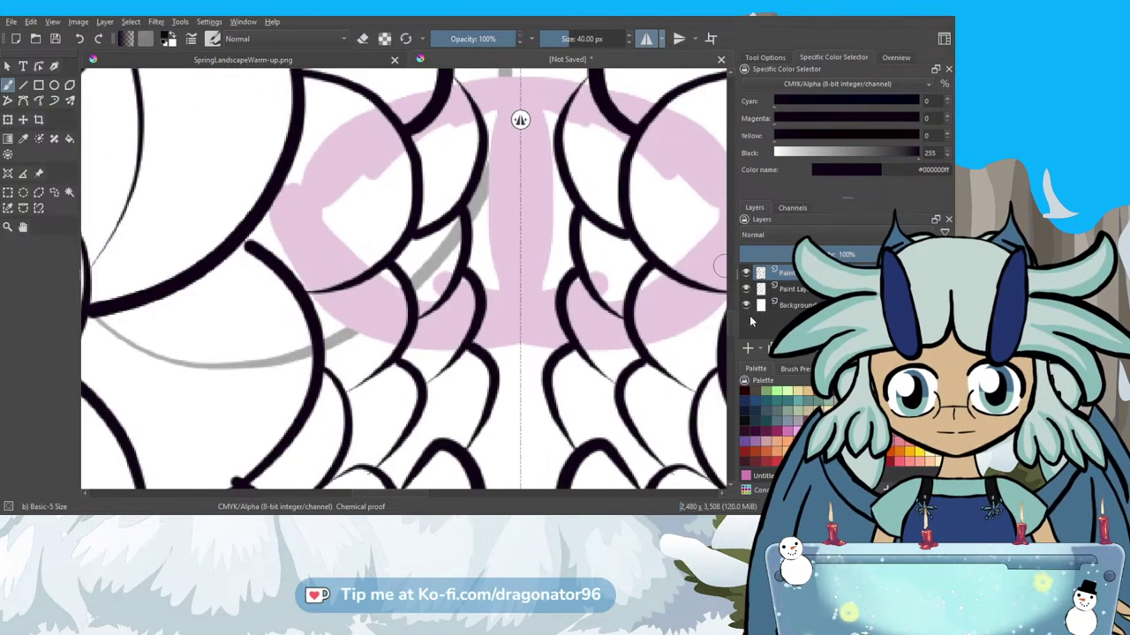
Ink the mirrored outline of the central marking: vertical sides flaring at both ends, closed by an upper and a lower arc.
scroll(732, 317, up, 3)
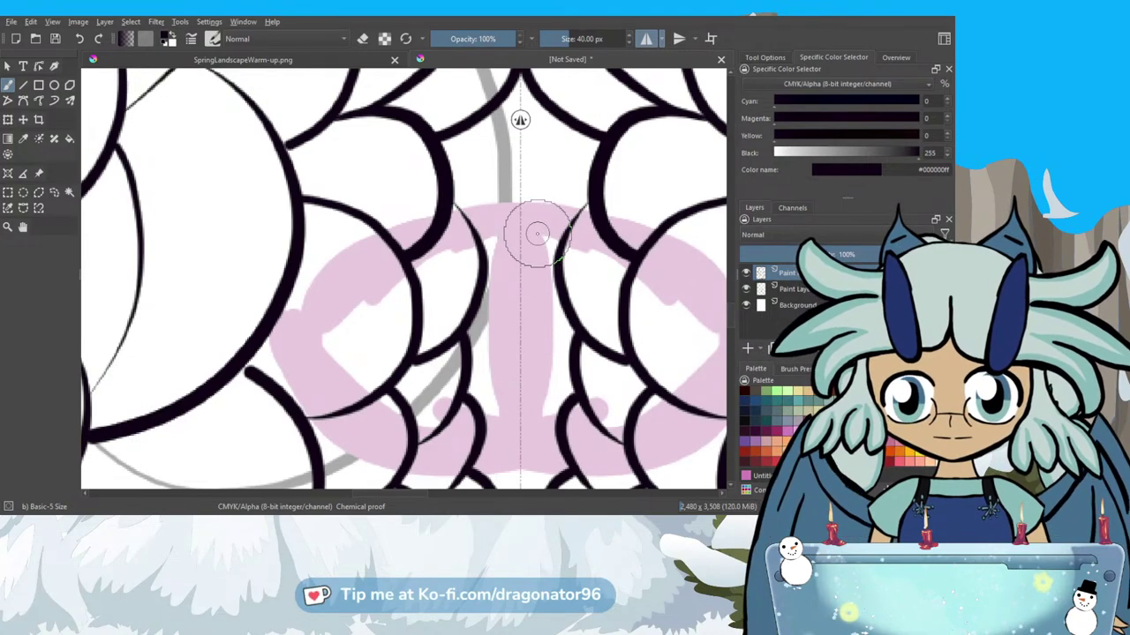
mouse_move(538, 234)
mouse_down()
mouse_move(547, 331)
mouse_move(536, 430)
mouse_move(545, 440)
mouse_up()
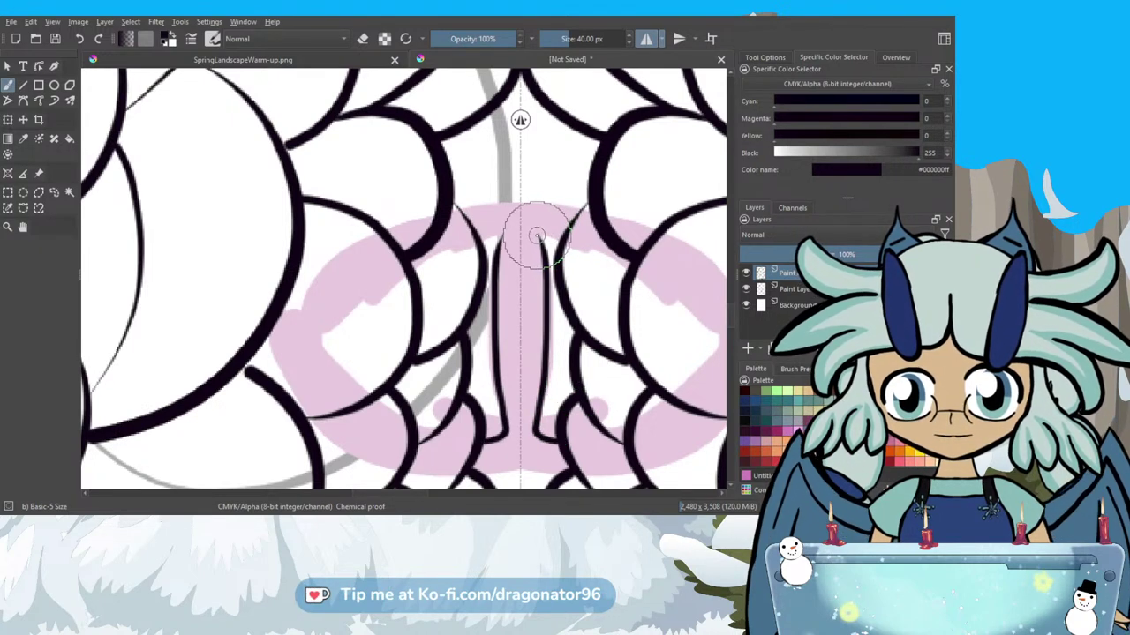
mouse_move(538, 236)
mouse_down()
mouse_move(556, 239)
mouse_move(551, 203)
mouse_move(518, 200)
mouse_move(580, 209)
mouse_move(520, 199)
mouse_up()
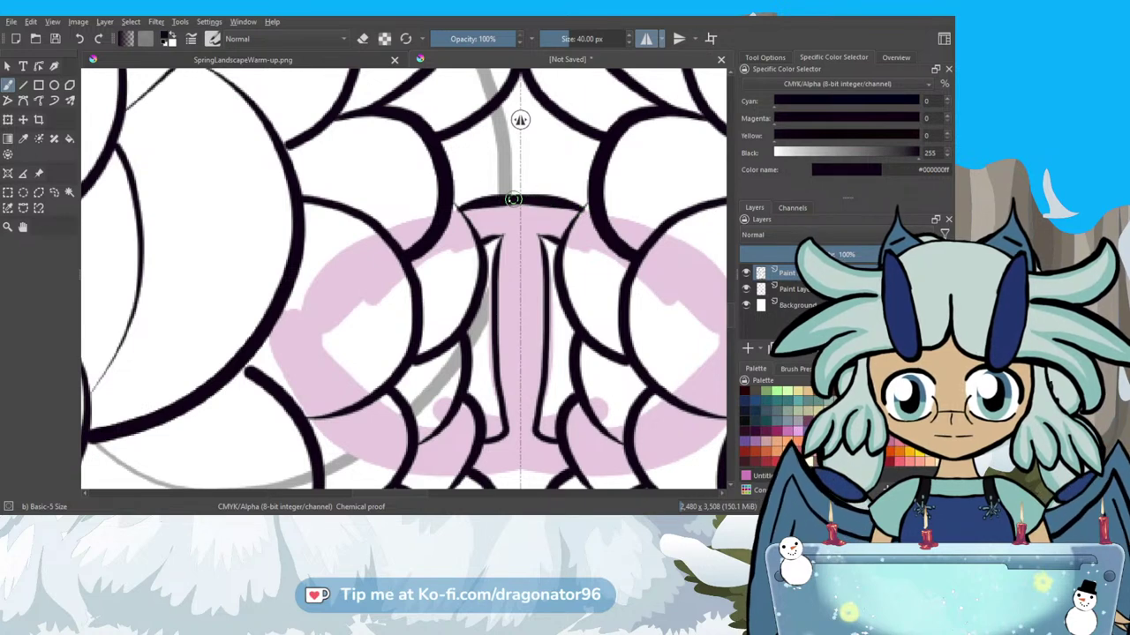
scroll(731, 327, down, 2)
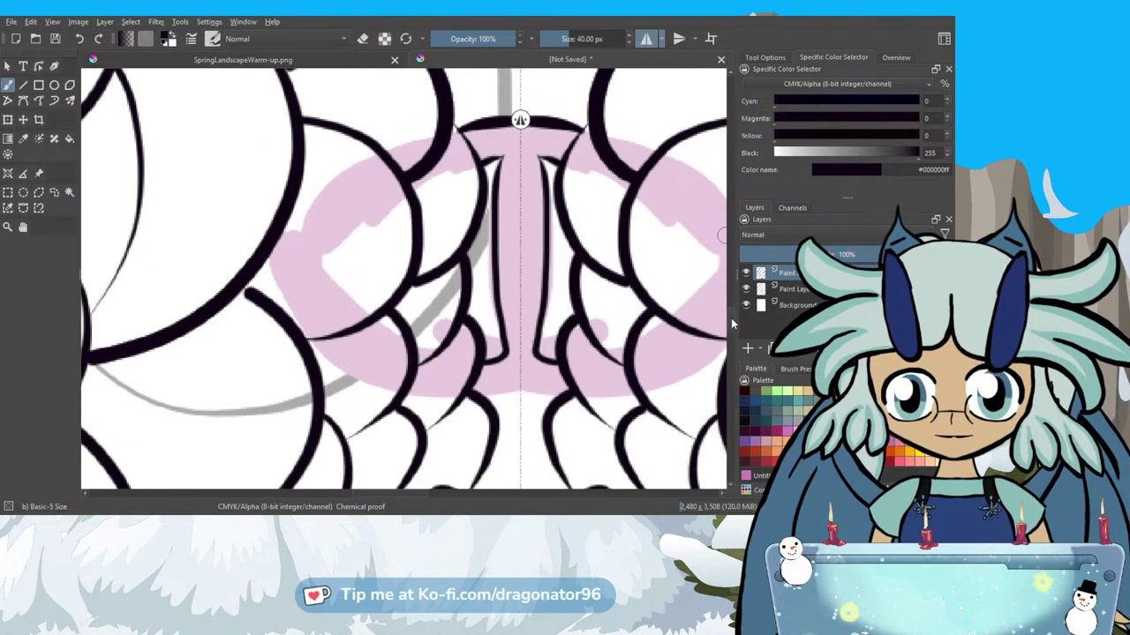
drag(562, 393, 523, 399)
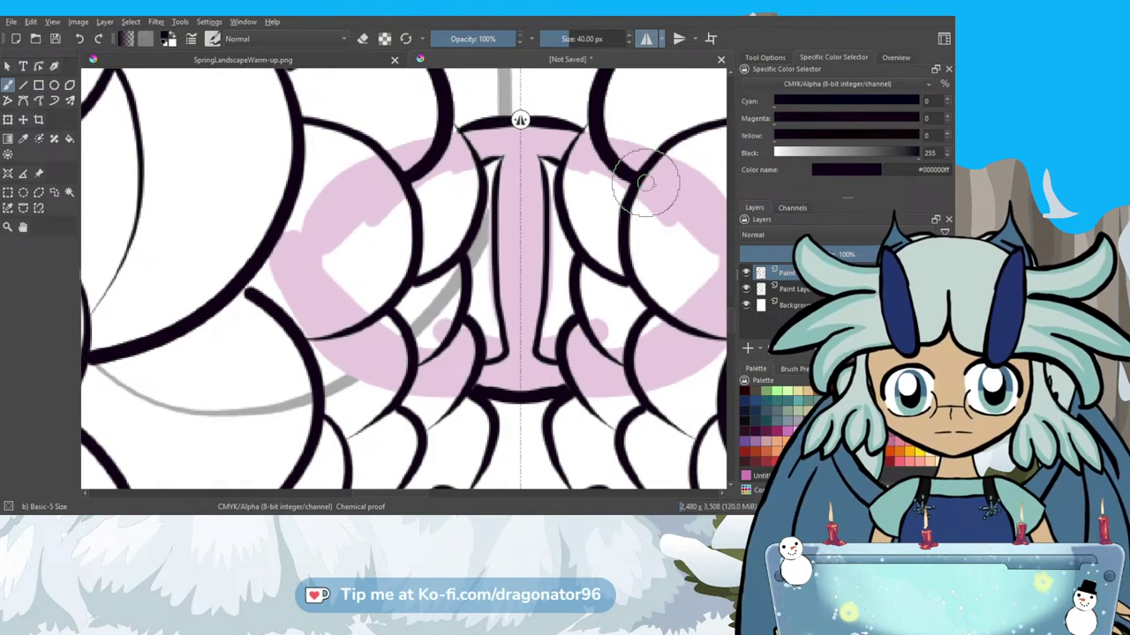
Switch the brush smoothing to Basic and fill the outlined central marking with solid black.
click(766, 58)
click(849, 89)
click(837, 62)
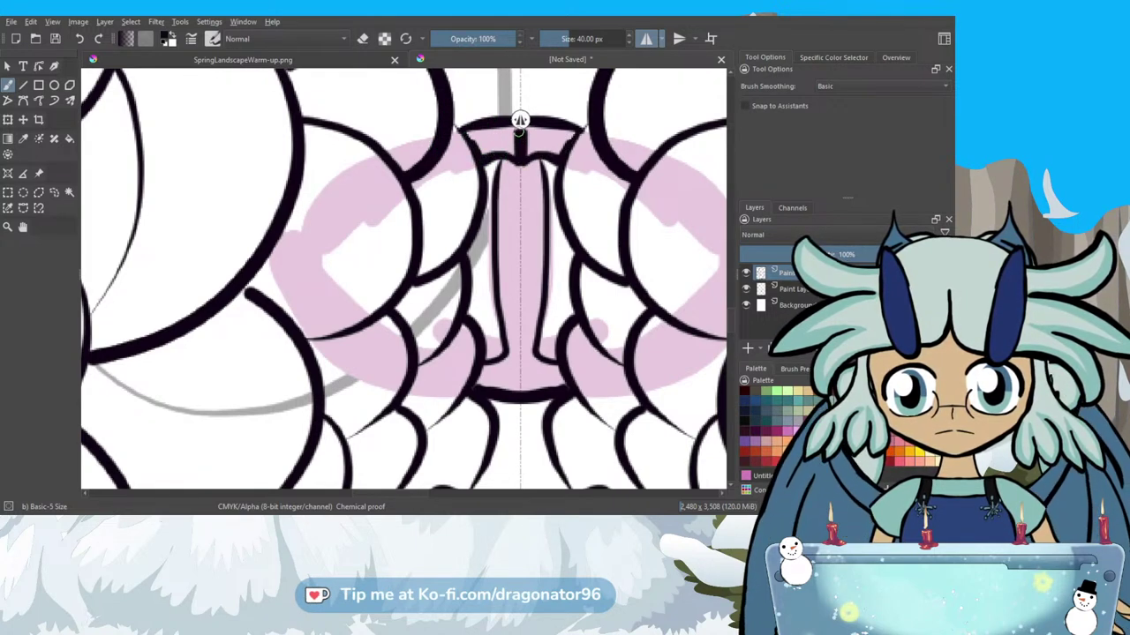
mouse_move(516, 154)
mouse_down()
mouse_move(507, 128)
mouse_move(508, 149)
mouse_move(491, 130)
mouse_move(469, 131)
mouse_move(485, 155)
mouse_move(498, 150)
mouse_move(484, 137)
mouse_move(511, 156)
mouse_move(519, 203)
mouse_move(518, 163)
mouse_move(521, 389)
mouse_move(508, 151)
mouse_move(512, 336)
mouse_move(505, 153)
mouse_up()
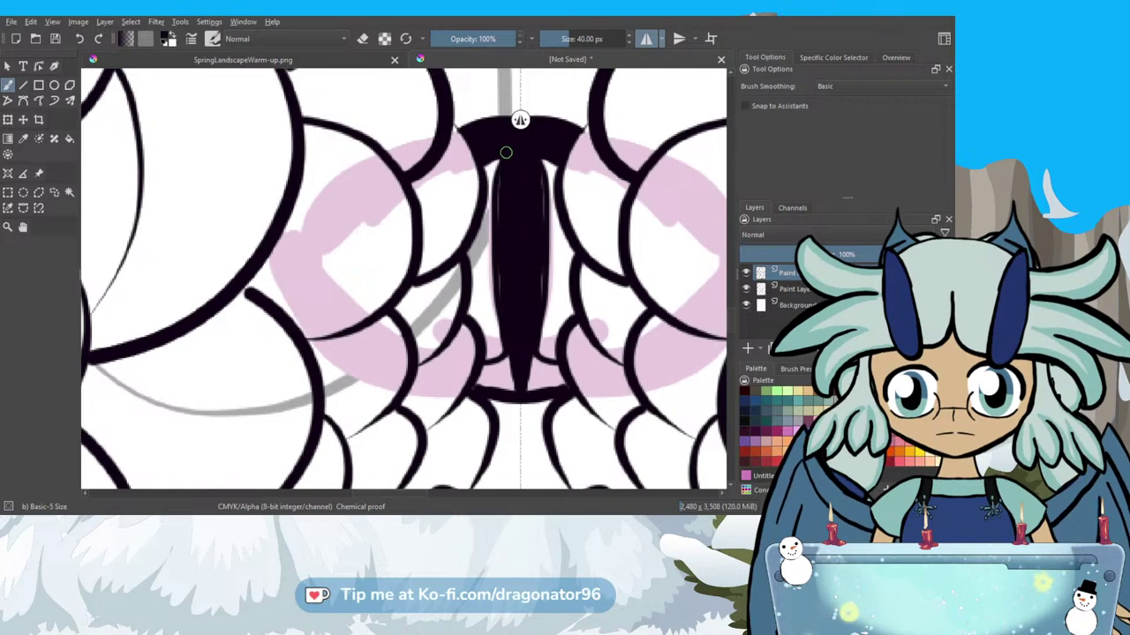
drag(504, 304, 517, 331)
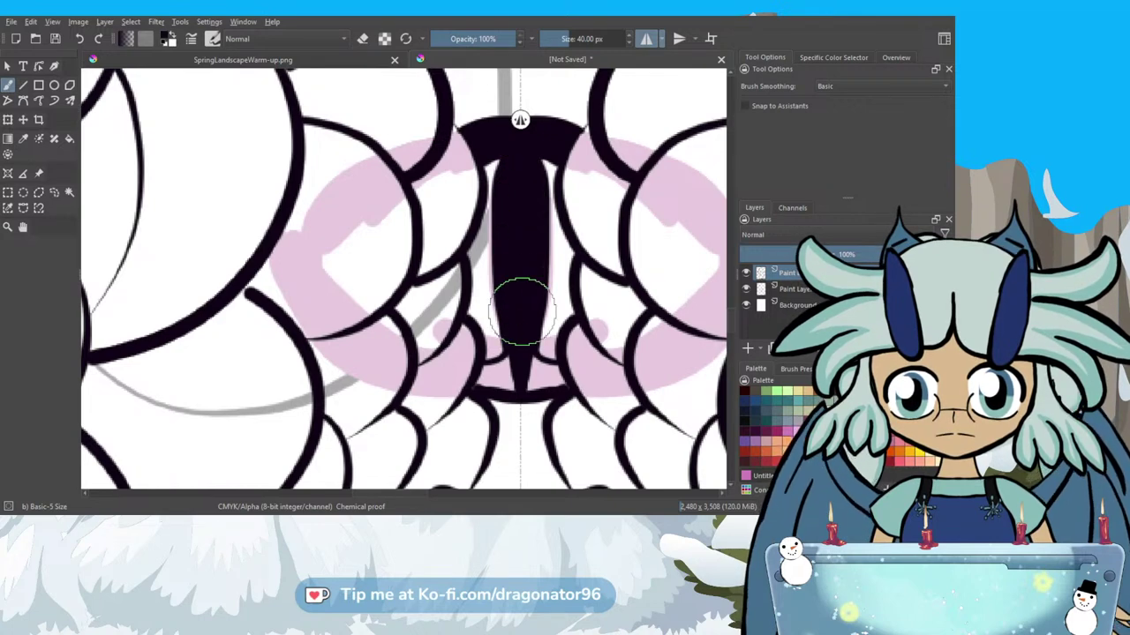
mouse_move(479, 382)
mouse_down()
mouse_move(512, 392)
mouse_move(513, 364)
mouse_move(491, 376)
mouse_up()
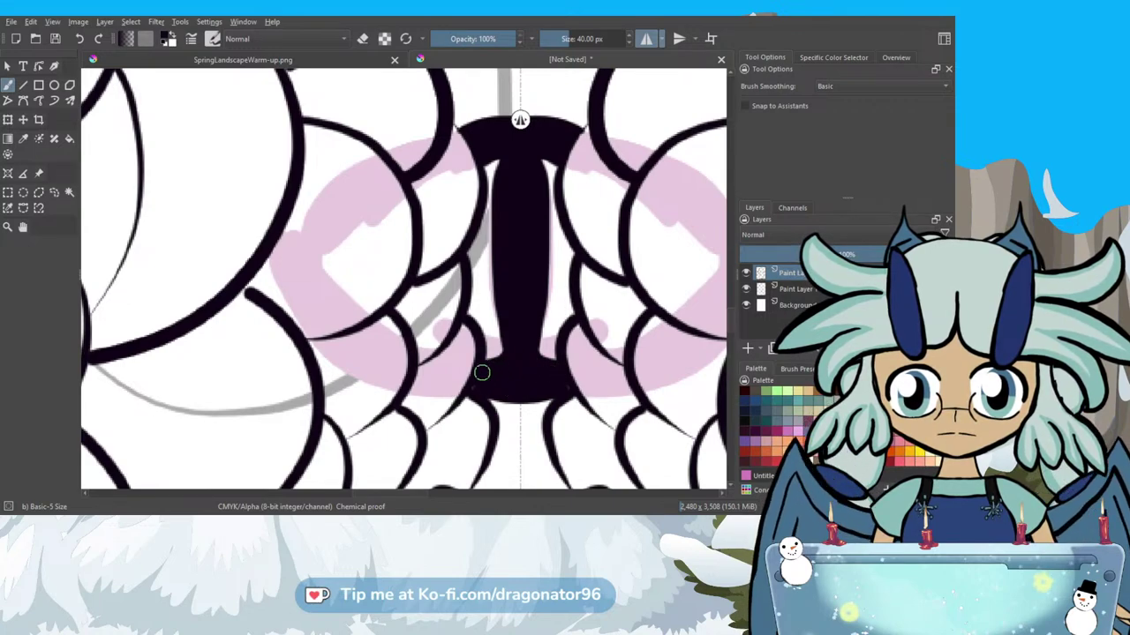
Hide the sketch layer, turn off horizontal mirroring and review the whole inked scale drawing.
scroll(484, 379, down, 5)
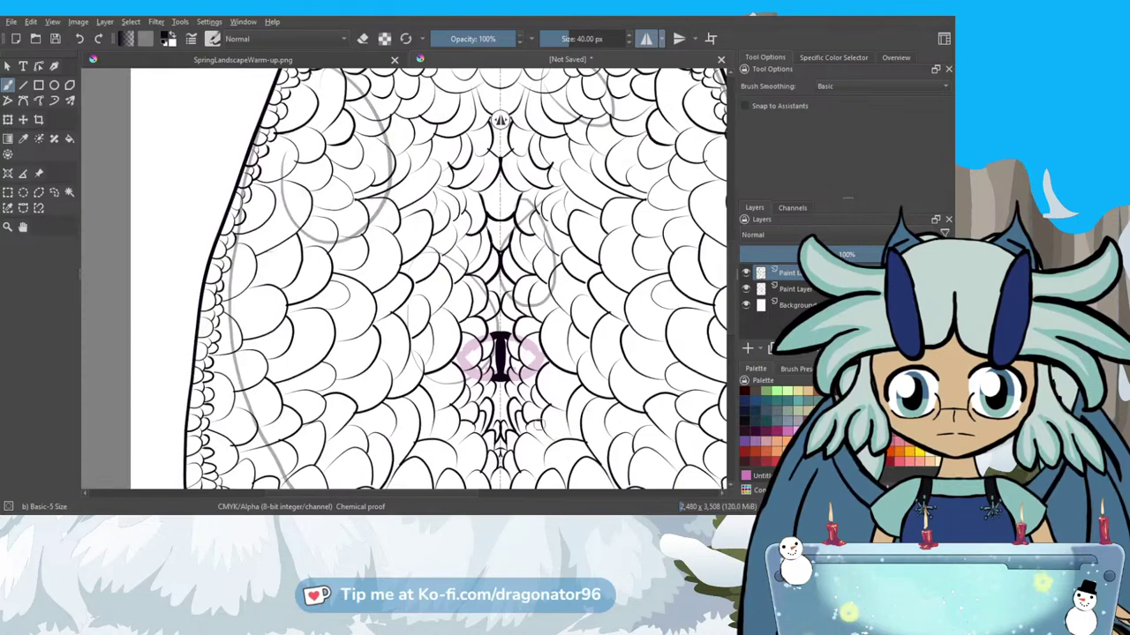
click(746, 290)
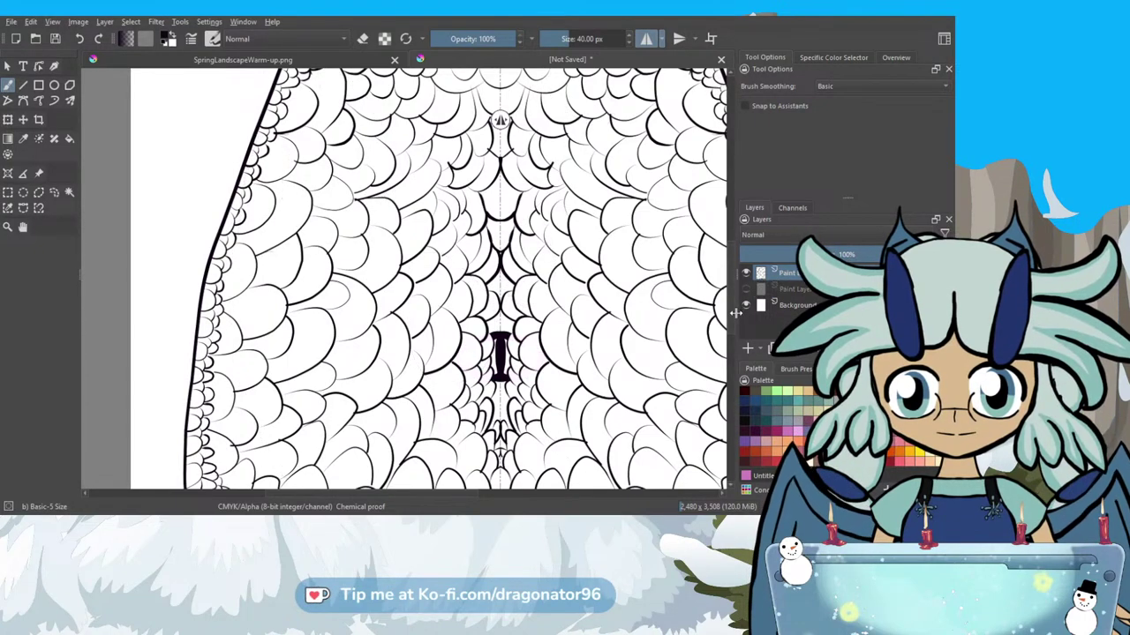
scroll(706, 314, down, 2)
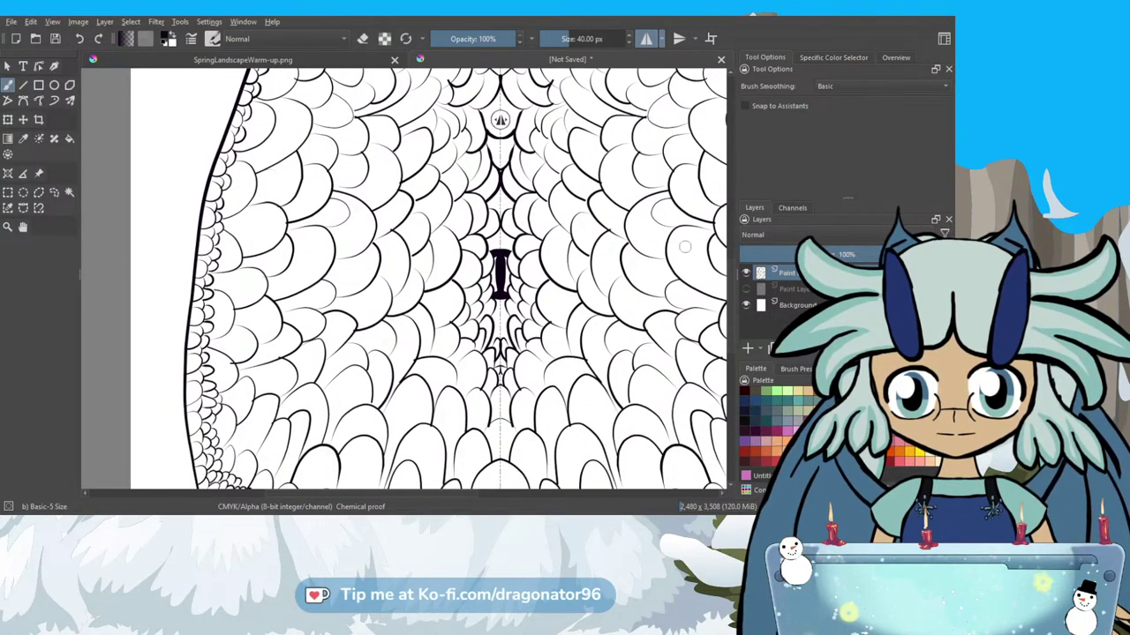
scroll(503, 278, up, 4)
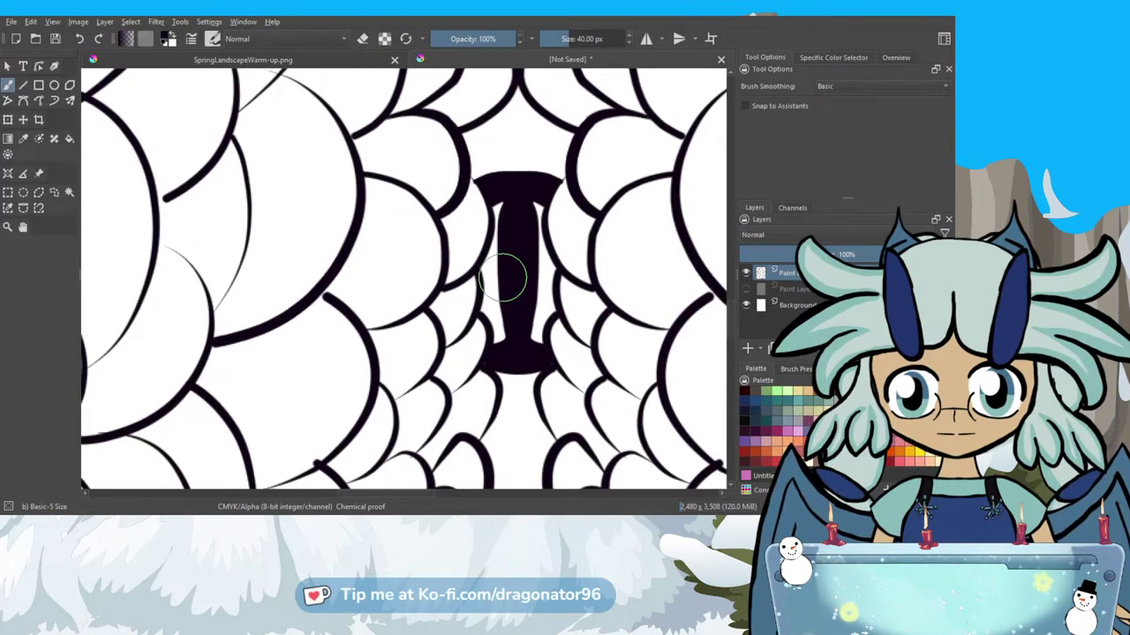
scroll(503, 278, down, 6)
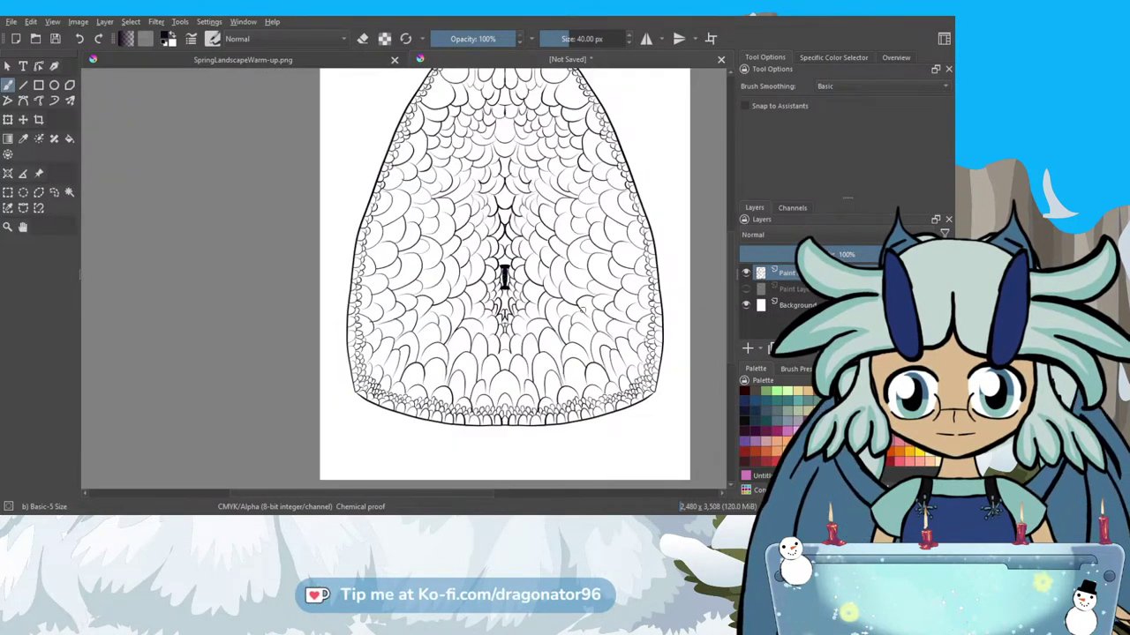
scroll(504, 278, down, 2)
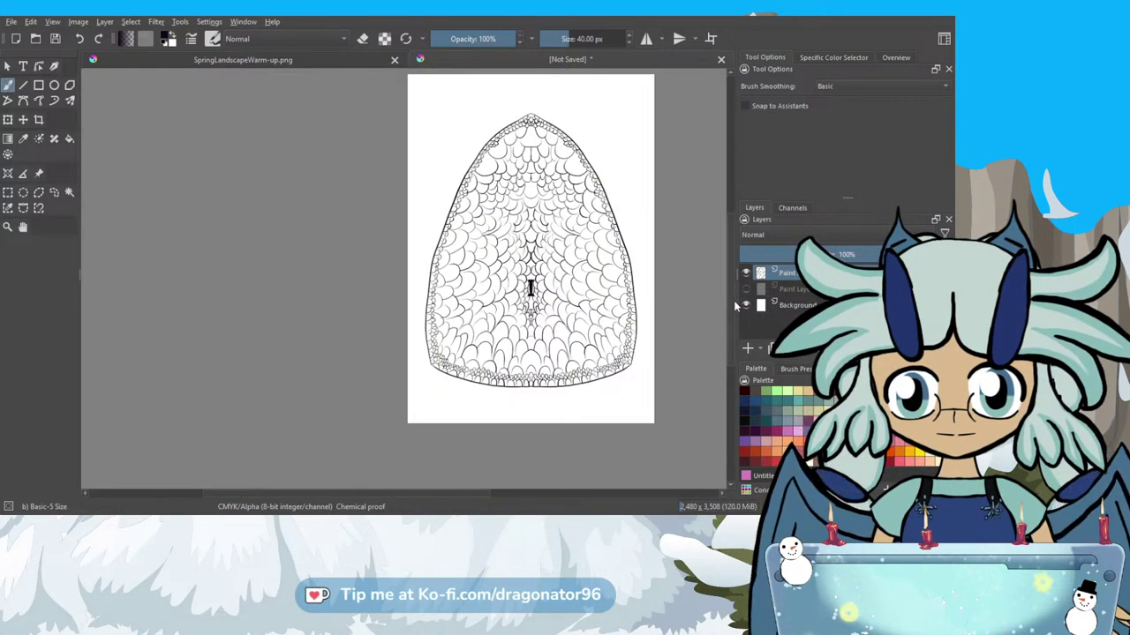
Turn horizontal mirroring back on and touch up the black fill along the lower flare of the central marking.
scroll(730, 296, up, 2)
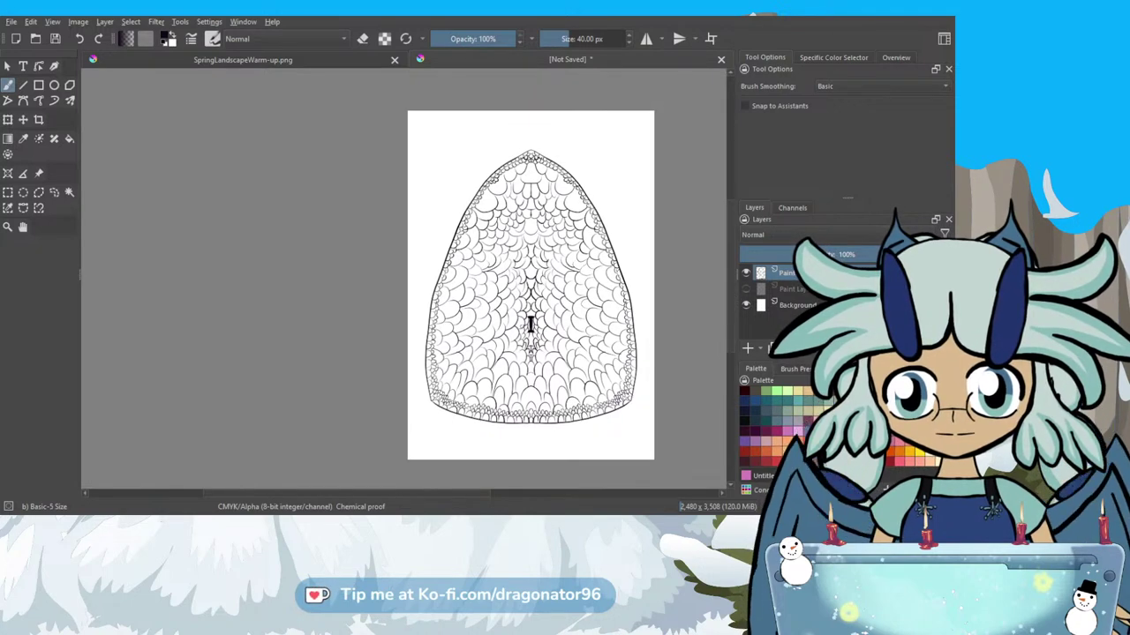
scroll(524, 326, up, 6)
scroll(524, 324, up, 5)
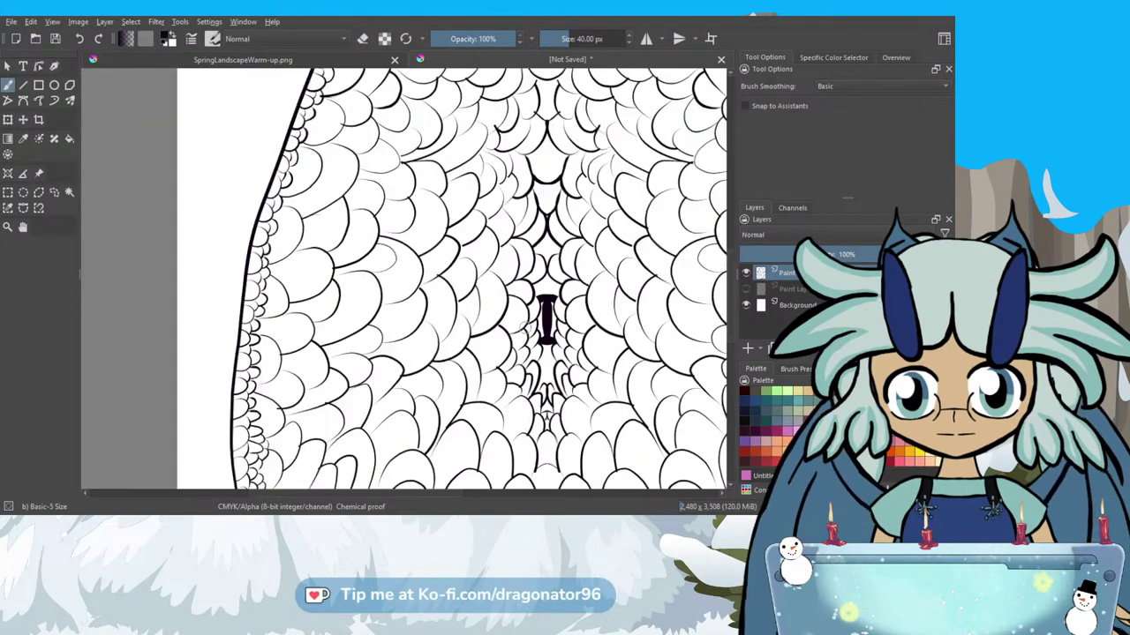
scroll(506, 284, up, 2)
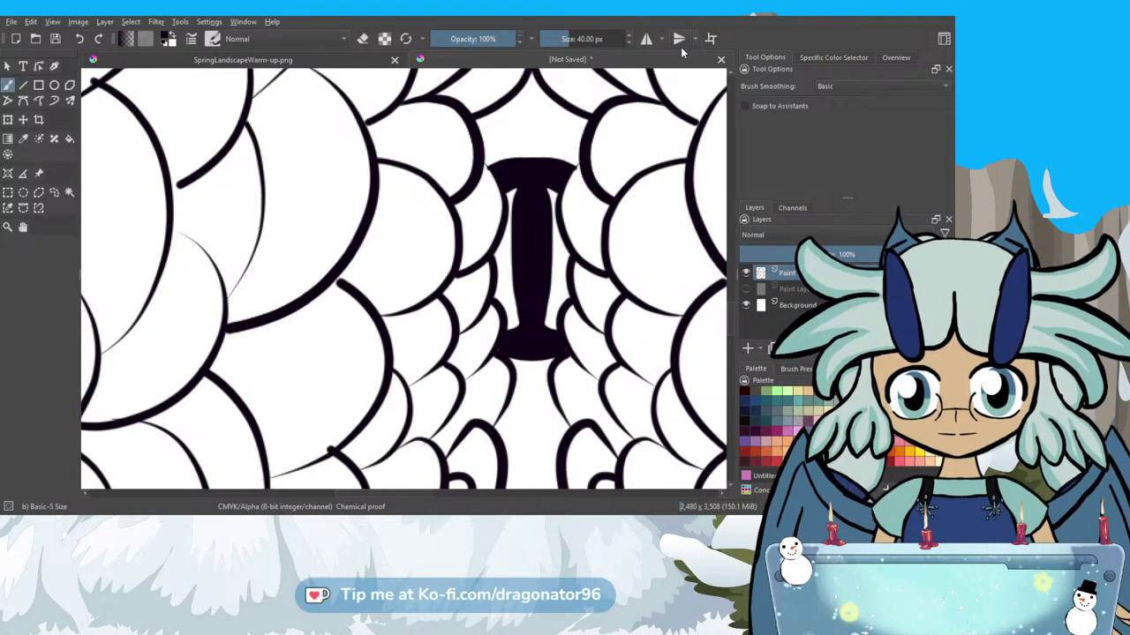
click(648, 38)
drag(521, 331, 559, 334)
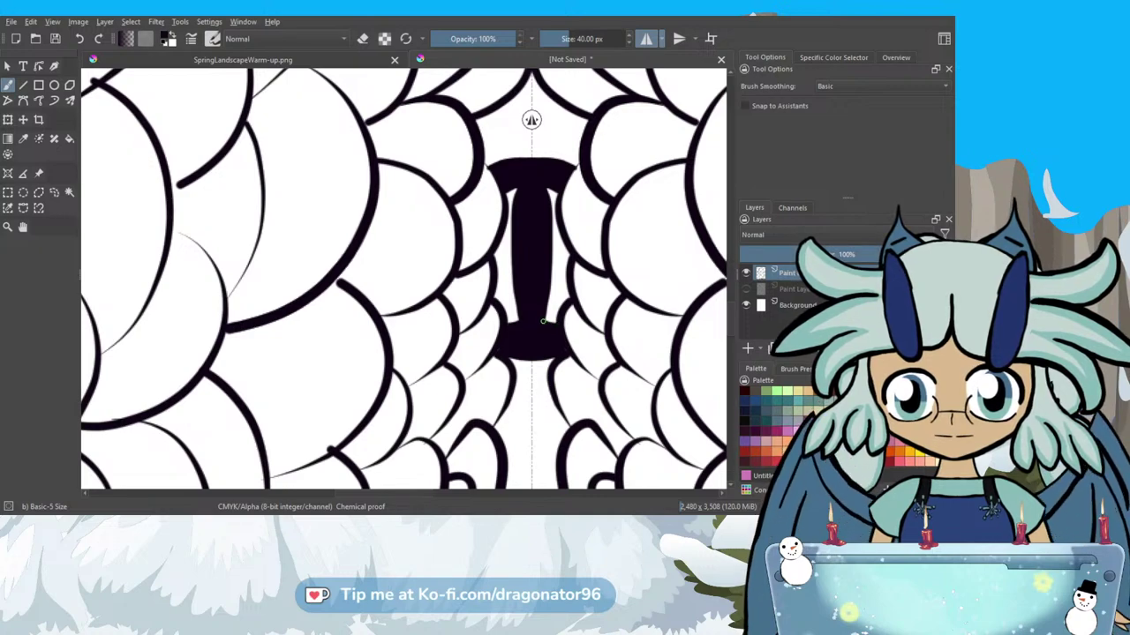
scroll(554, 325, down, 10)
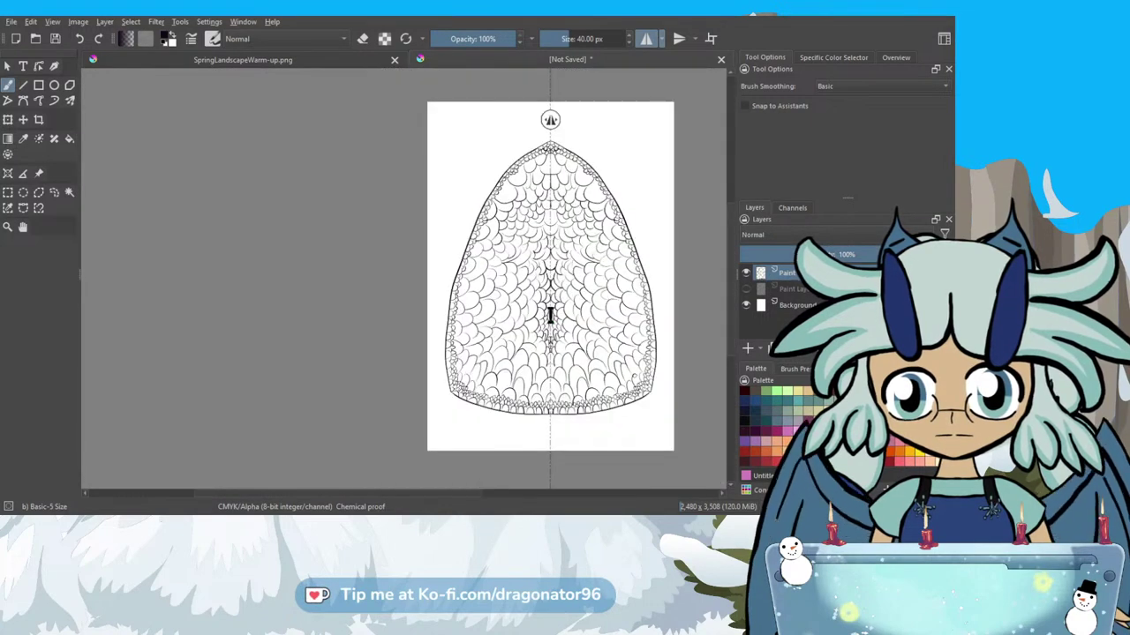
drag(469, 494, 493, 492)
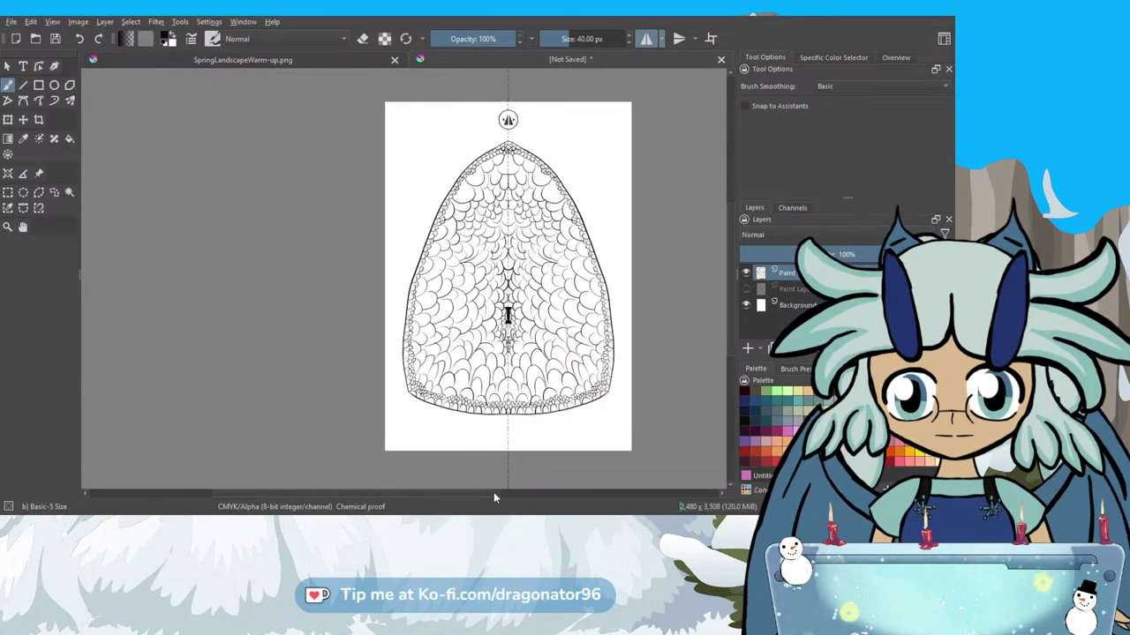
Handwrite the artist's Ko-fi page address in black on two lines below the drawing's lower-left edge.
key(alt)
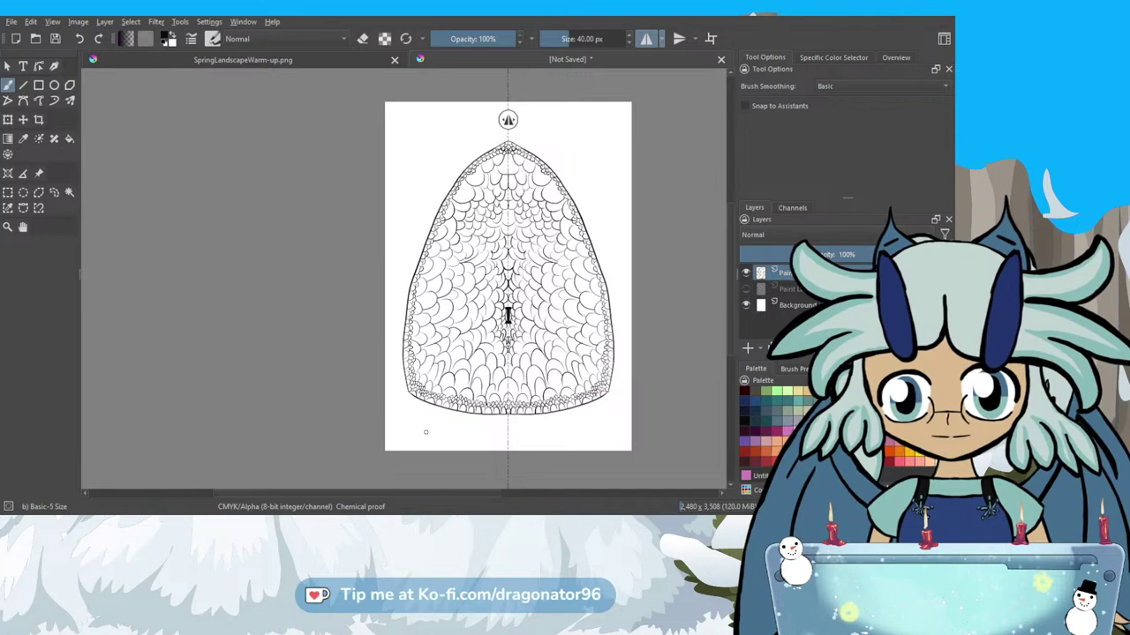
scroll(425, 432, up, 5)
mouse_move(324, 356)
mouse_down()
mouse_move(321, 373)
mouse_move(333, 371)
mouse_up()
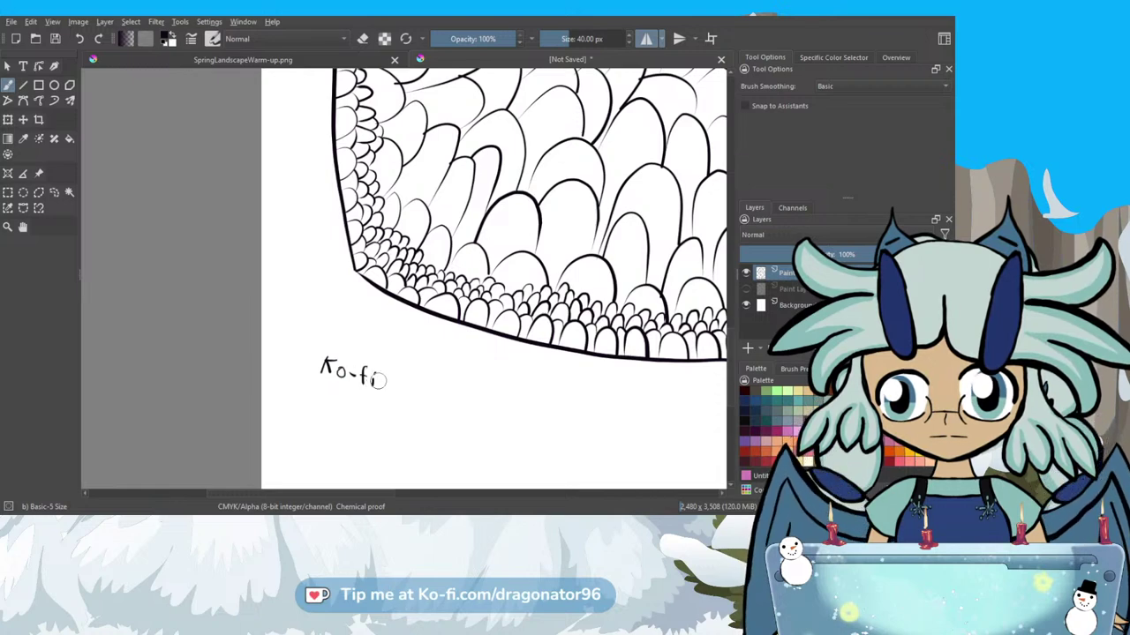
mouse_move(399, 380)
mouse_down()
mouse_move(397, 394)
mouse_move(417, 397)
mouse_up()
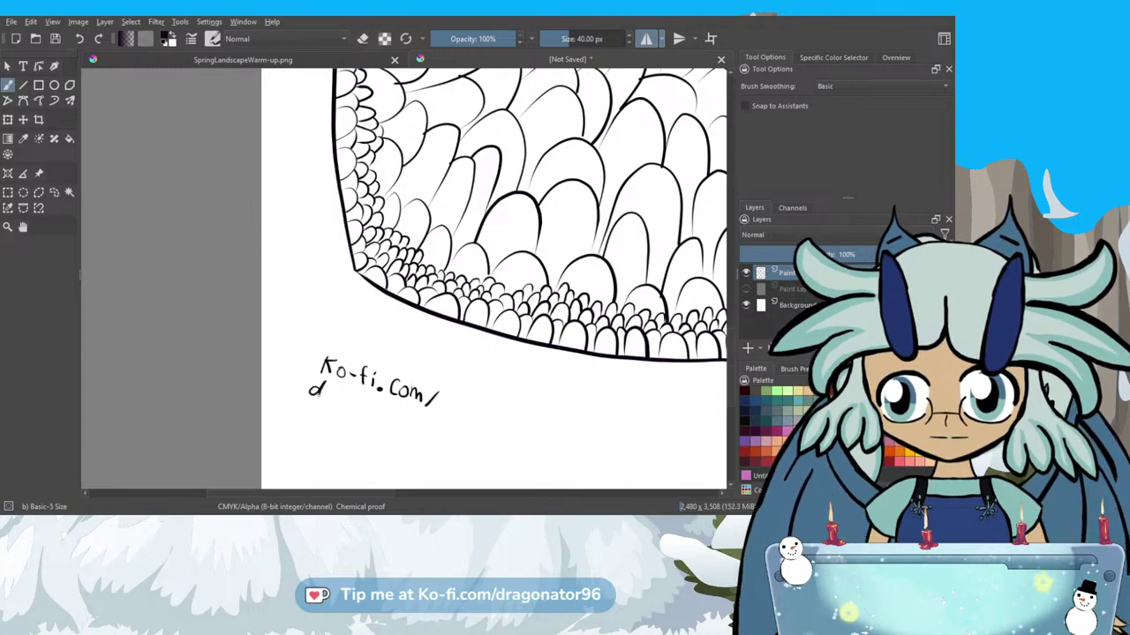
drag(326, 390, 346, 407)
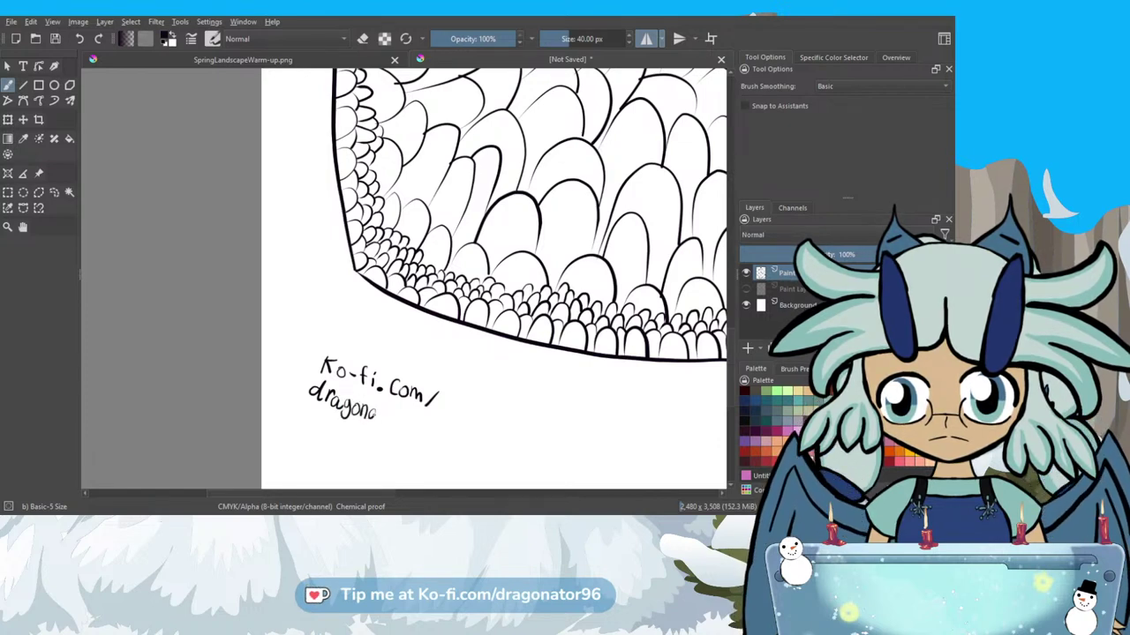
drag(394, 416, 404, 417)
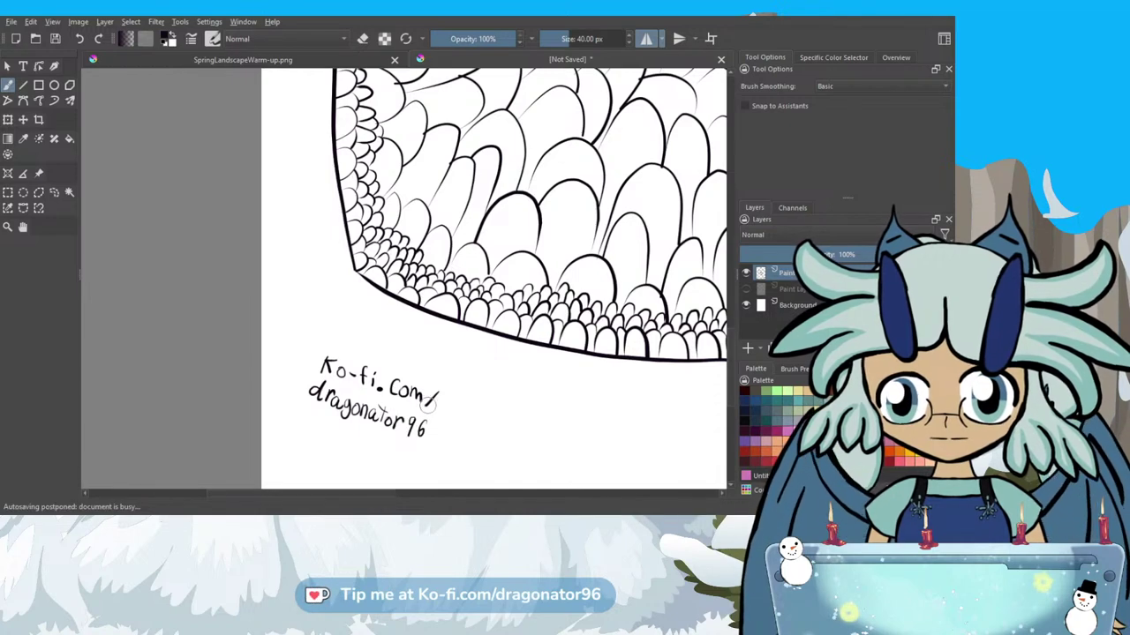
With mirroring off, erase the mirrored copy of the handwritten address using the 50 px Eraser Circle, and save the drawing as Egg.kra.
scroll(406, 308, down, 6)
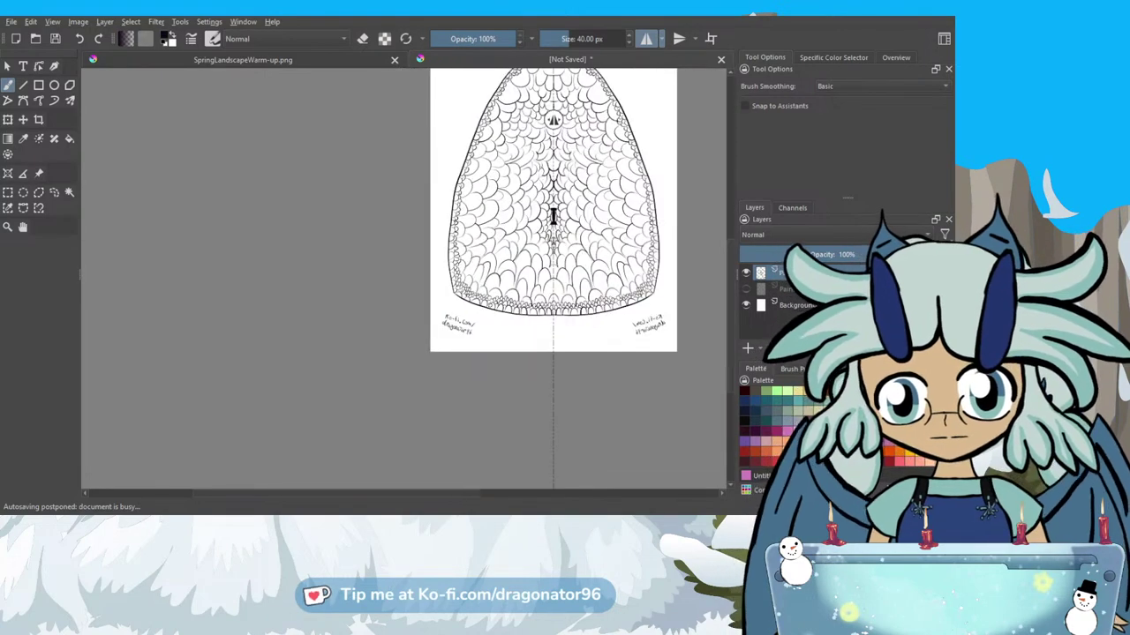
scroll(491, 129, up, 3)
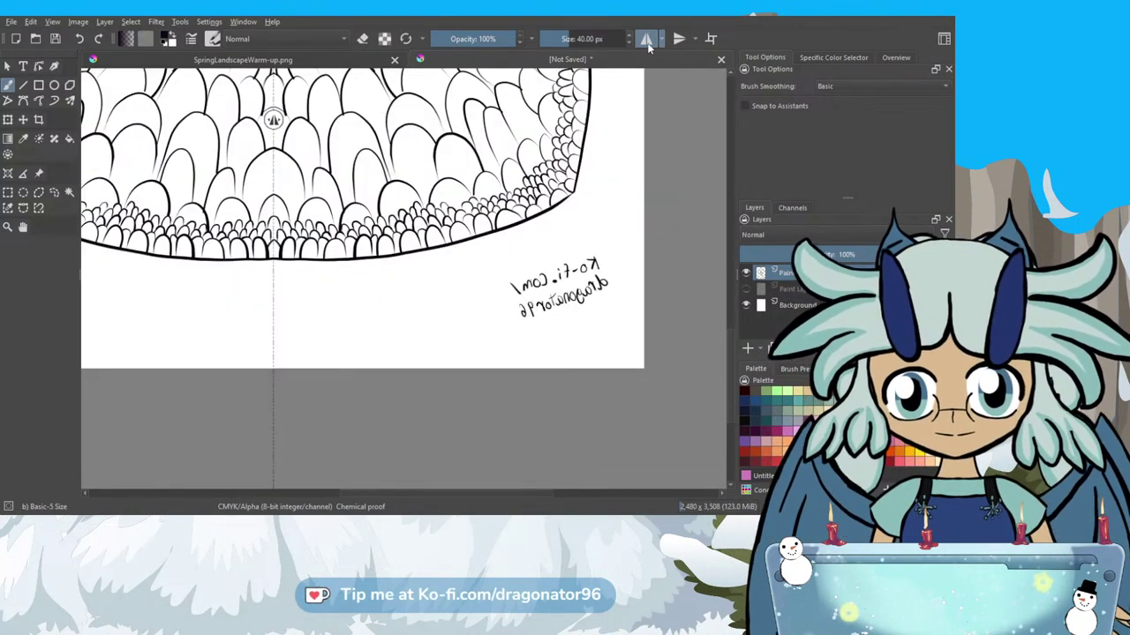
click(648, 44)
key(e)
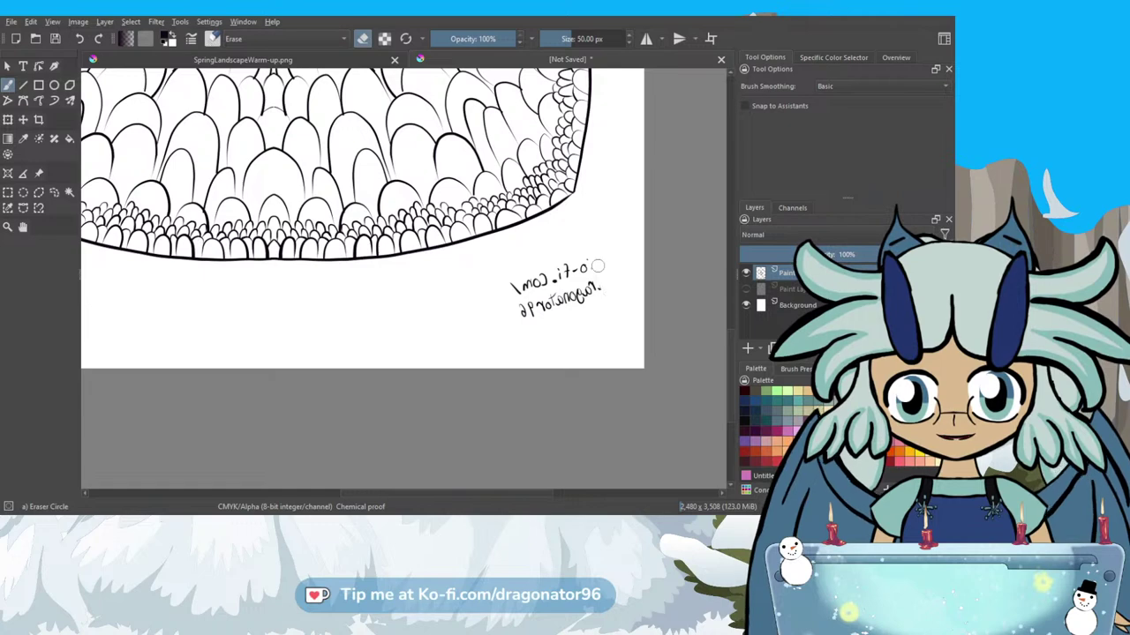
mouse_move(601, 295)
mouse_down()
mouse_move(560, 265)
mouse_move(574, 307)
mouse_move(530, 275)
mouse_move(531, 312)
mouse_up()
scroll(518, 320, down, 5)
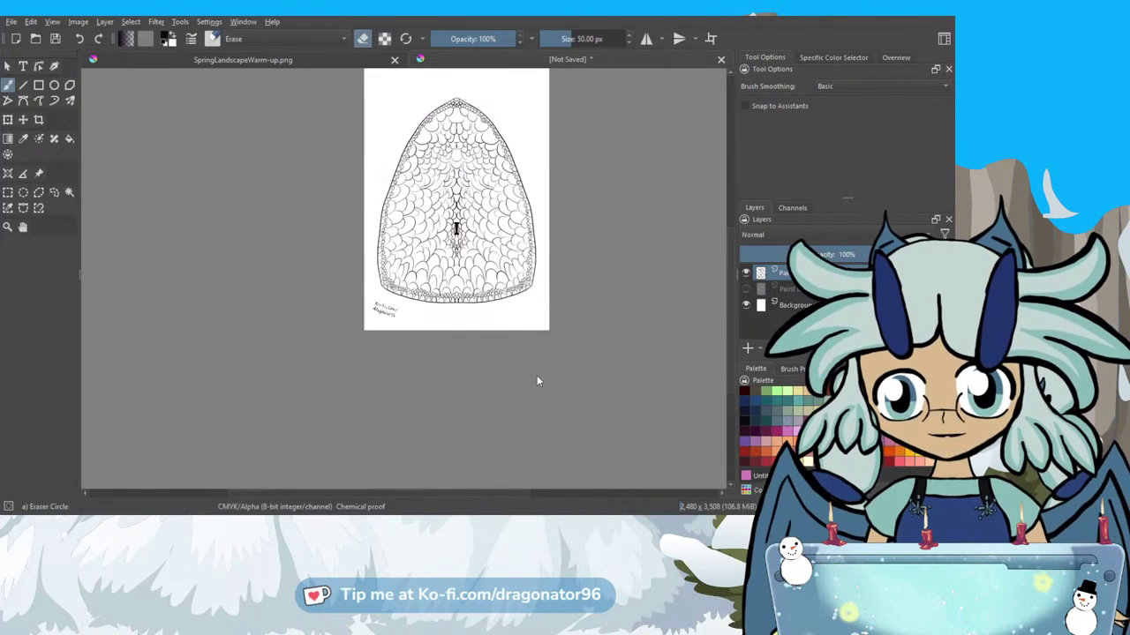
key(ctrl+s)
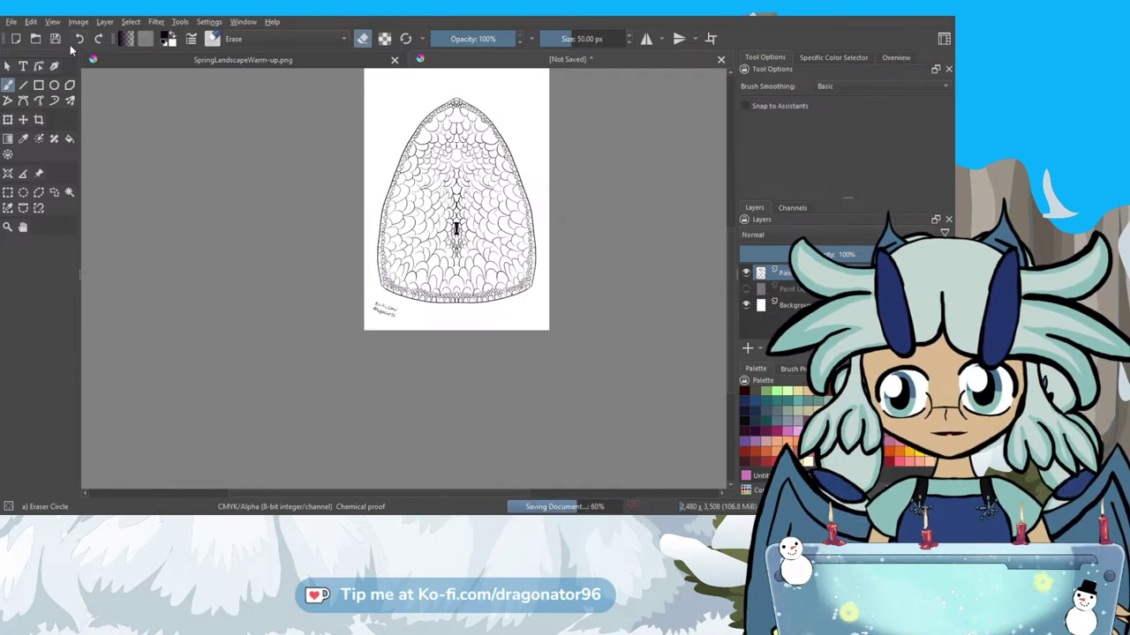
In SpringLandscapeWarm-up.png, hide the rough sketch layer beneath the line art and save the file.
click(185, 60)
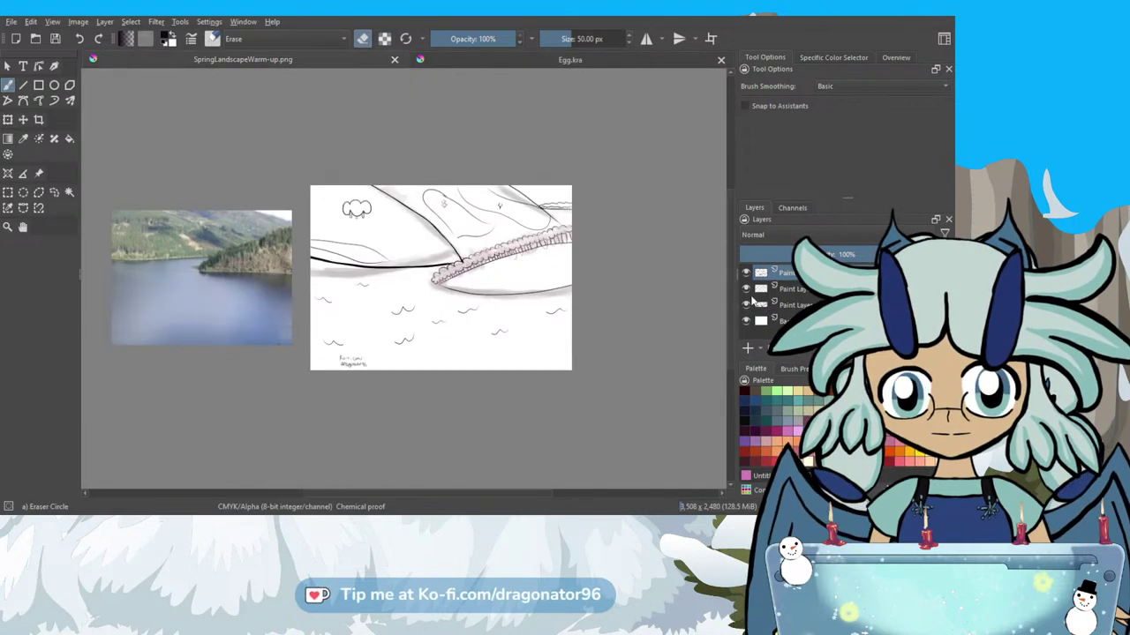
click(745, 290)
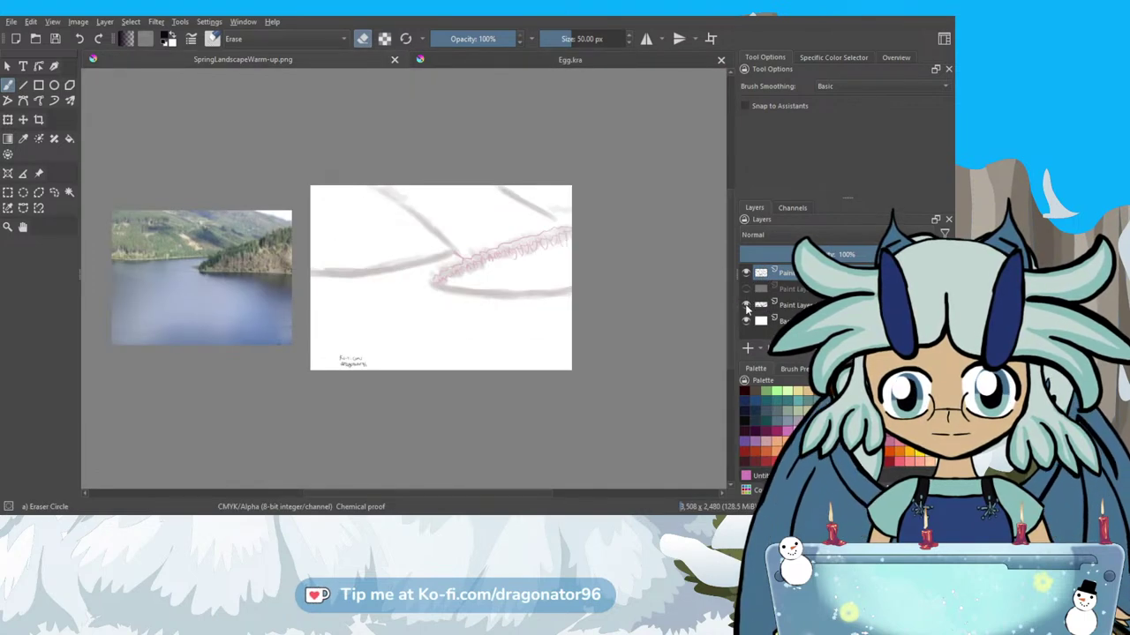
click(745, 289)
click(745, 290)
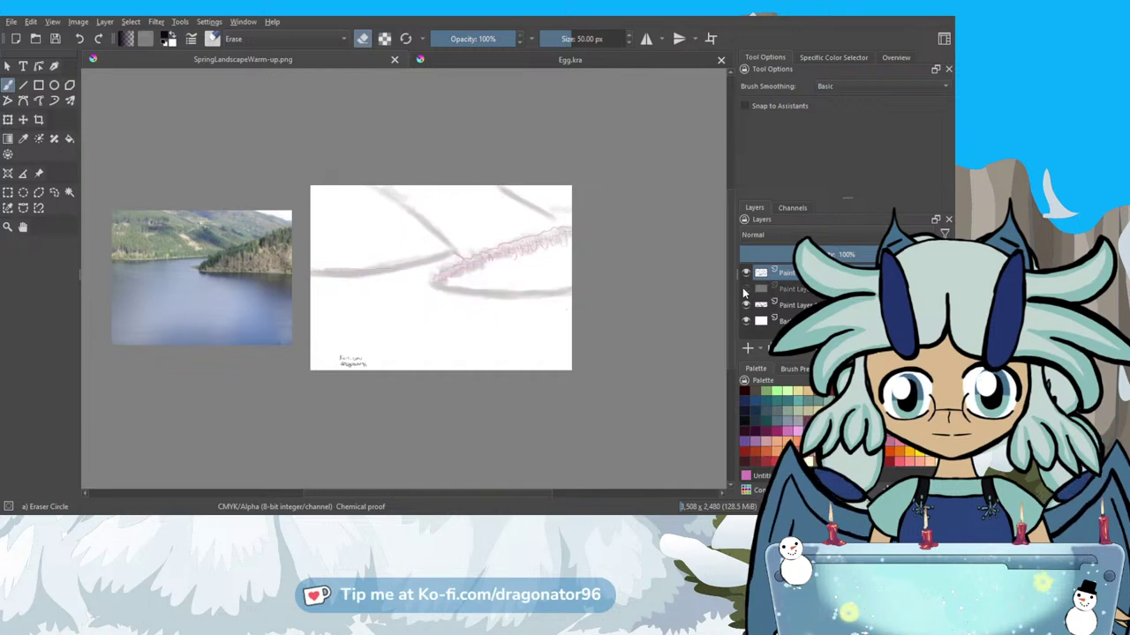
click(745, 289)
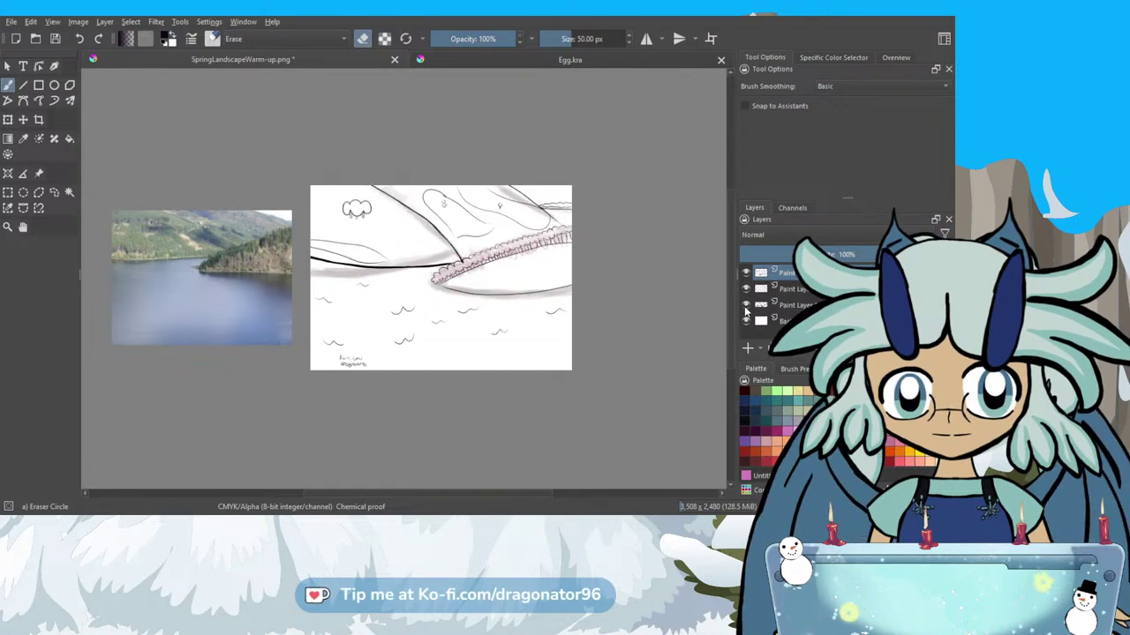
click(746, 304)
click(58, 39)
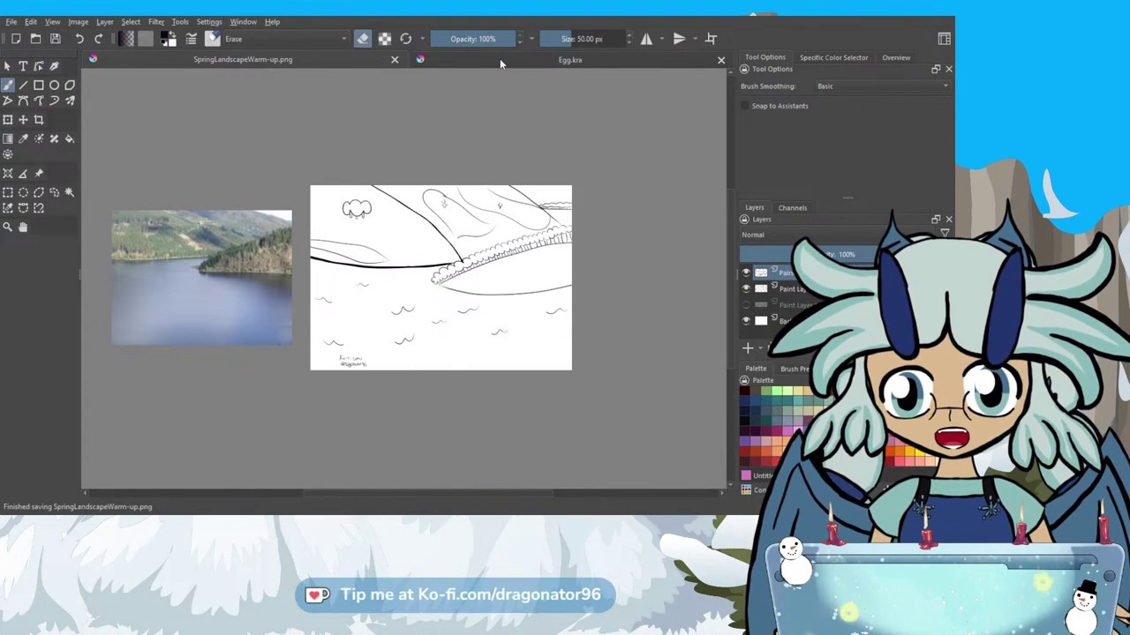
Return to the egg drawing and save it as Egg.png.
click(550, 60)
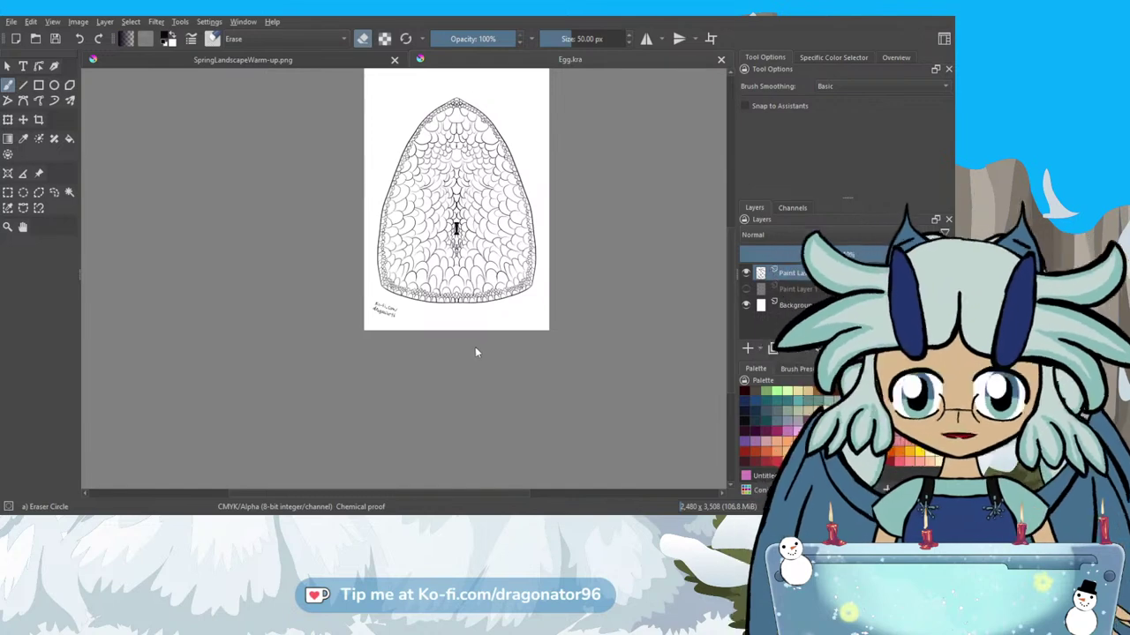
key(ctrl+s)
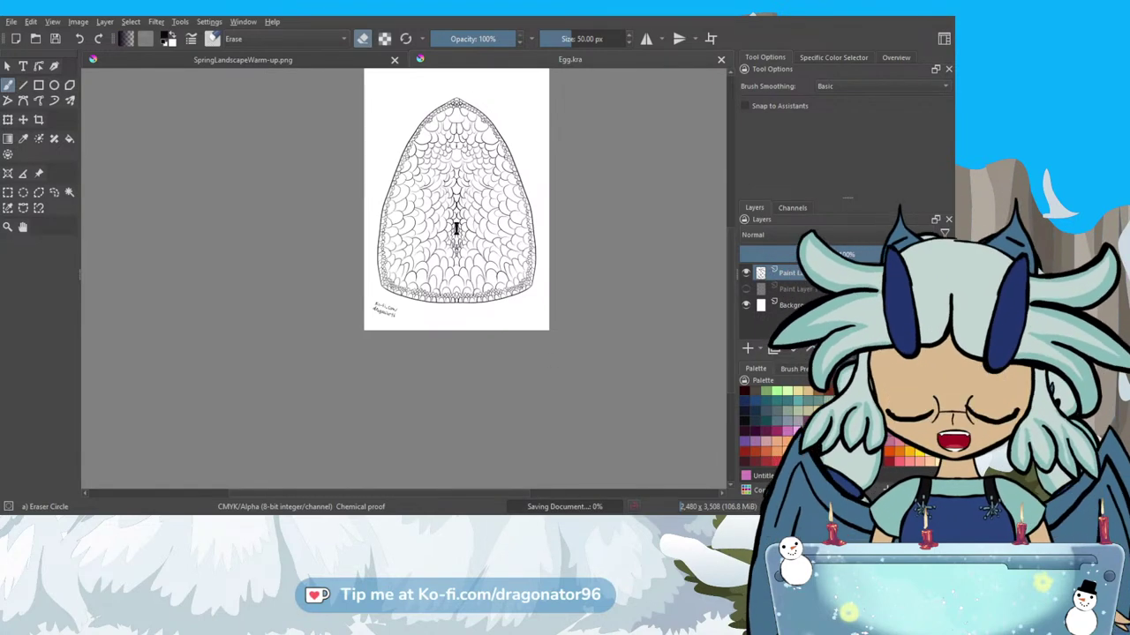
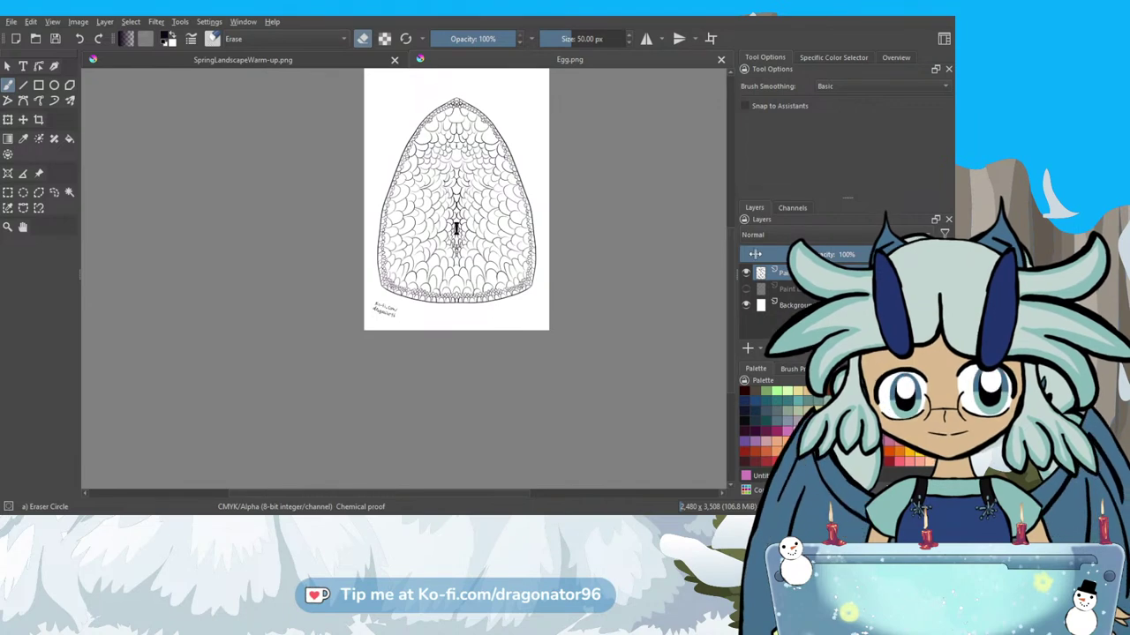
scroll(727, 247, up, 2)
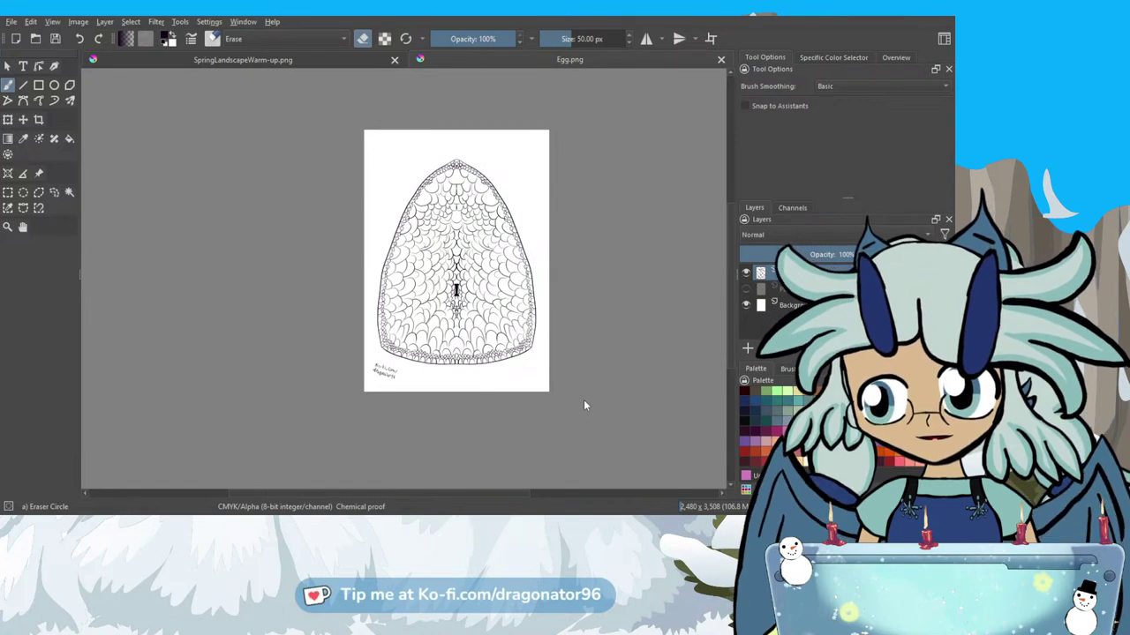
Create a new 2,480 x 3,508 px CMYK document and pick a light pink brush color for sketching on Paint Layer 1.
key(ctrl+n)
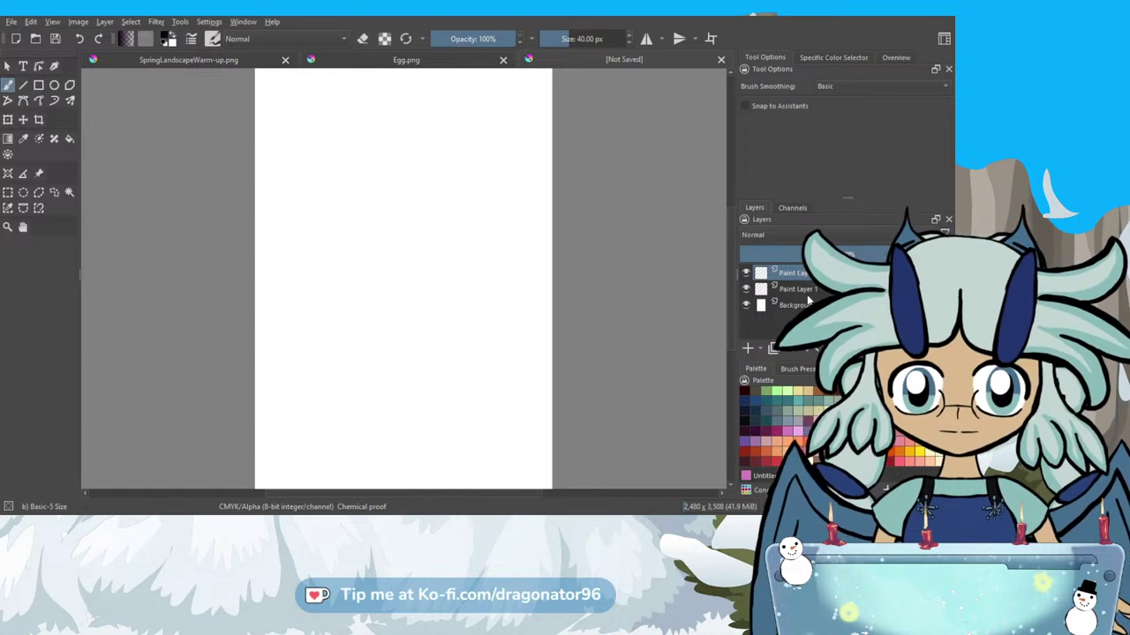
click(801, 290)
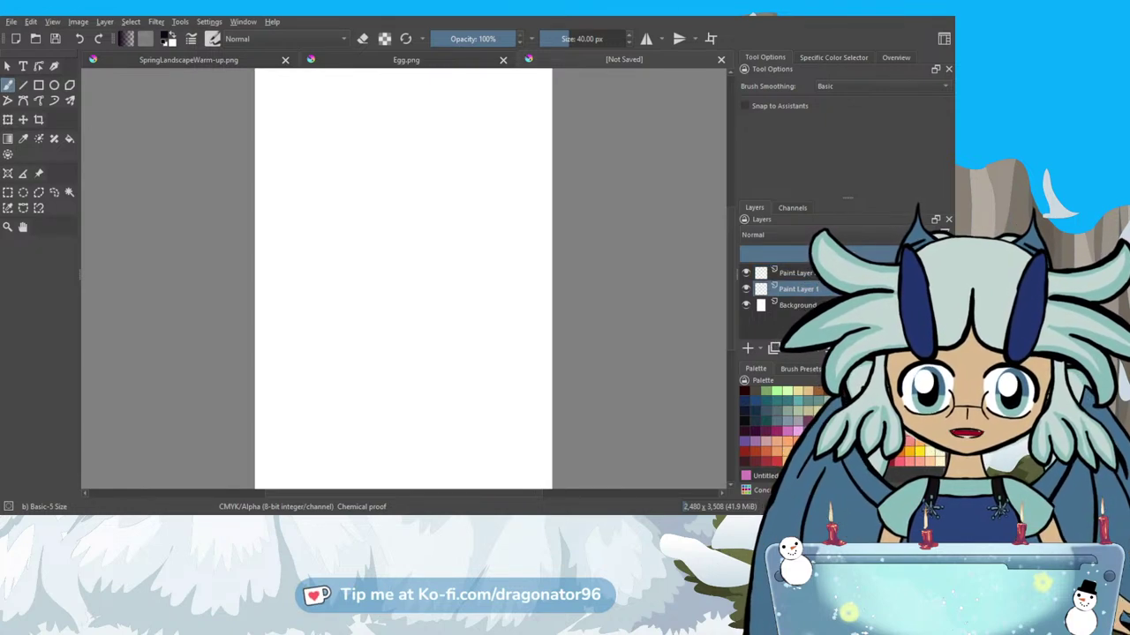
click(789, 432)
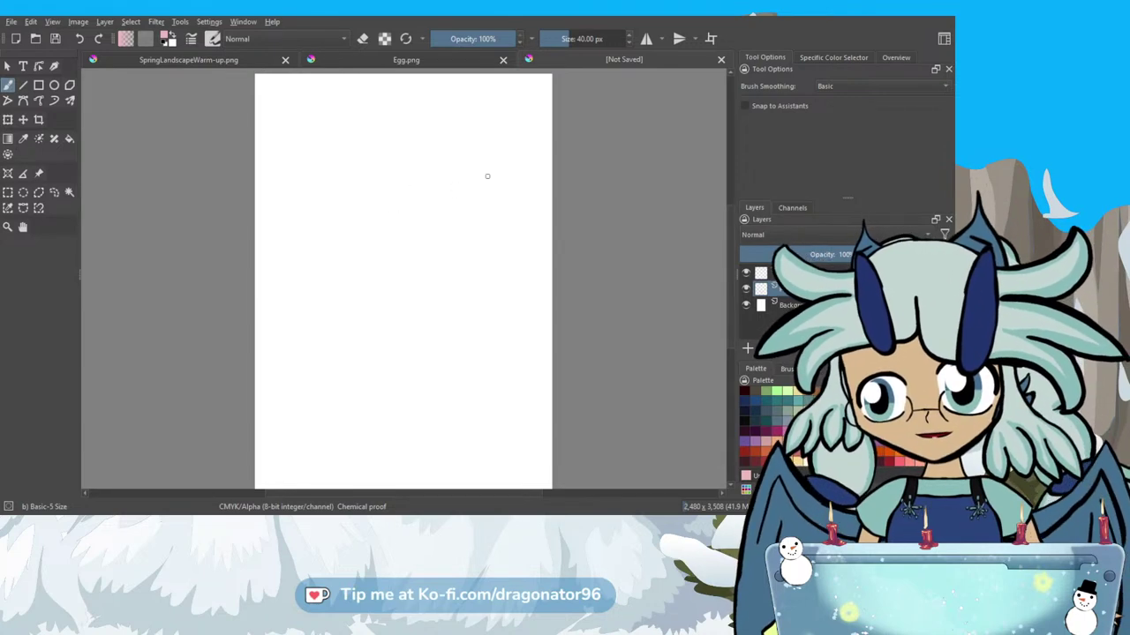
scroll(439, 220, down, 1)
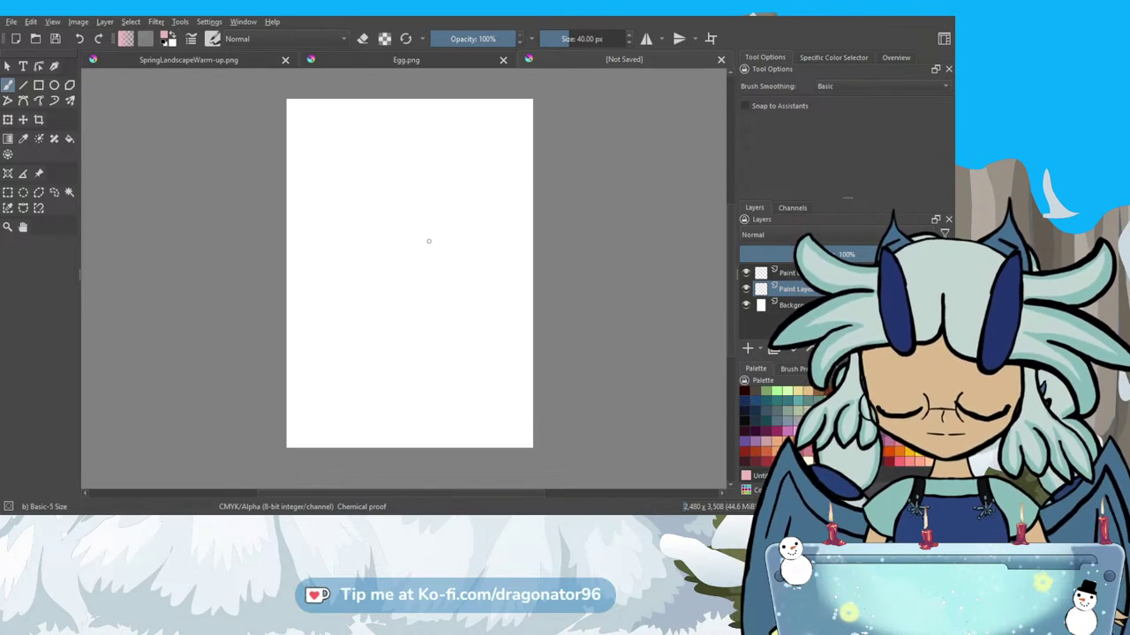
Sketch a circle in the lower-right part of the page and a long curved body extending from it to a rounded upper-left end.
mouse_move(433, 308)
mouse_down()
mouse_move(485, 323)
mouse_move(426, 334)
mouse_move(488, 345)
mouse_move(434, 316)
mouse_move(431, 354)
mouse_move(485, 337)
mouse_move(450, 307)
mouse_move(427, 345)
mouse_move(471, 361)
mouse_move(478, 315)
mouse_move(433, 308)
mouse_move(432, 357)
mouse_move(469, 360)
mouse_move(474, 316)
mouse_move(410, 224)
mouse_up()
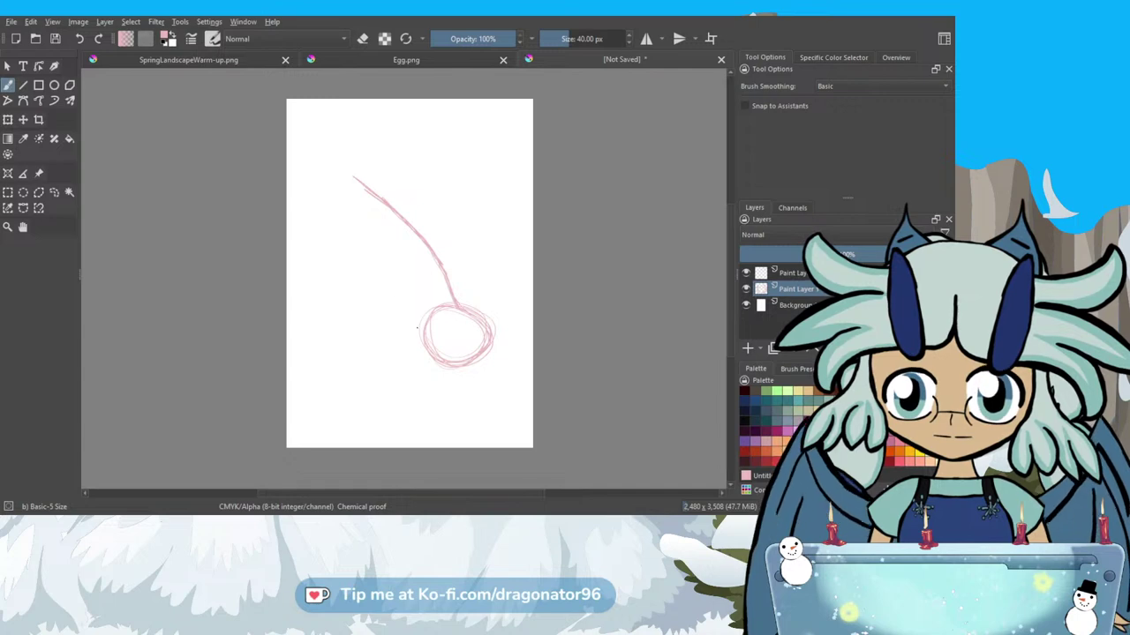
drag(419, 311, 380, 267)
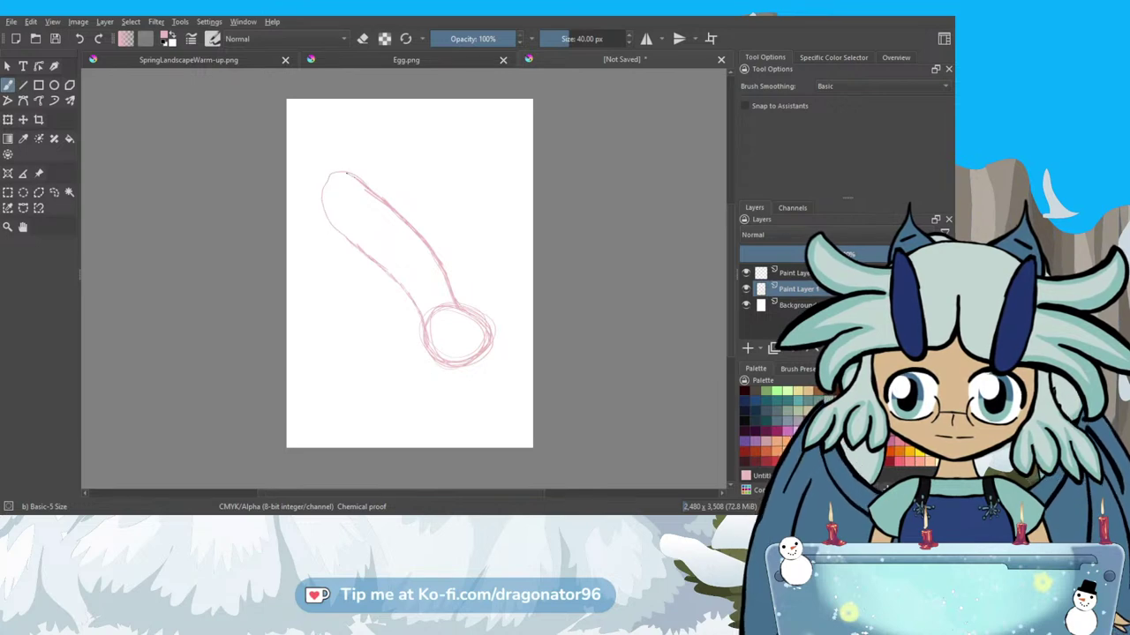
drag(326, 176, 322, 199)
drag(351, 241, 321, 210)
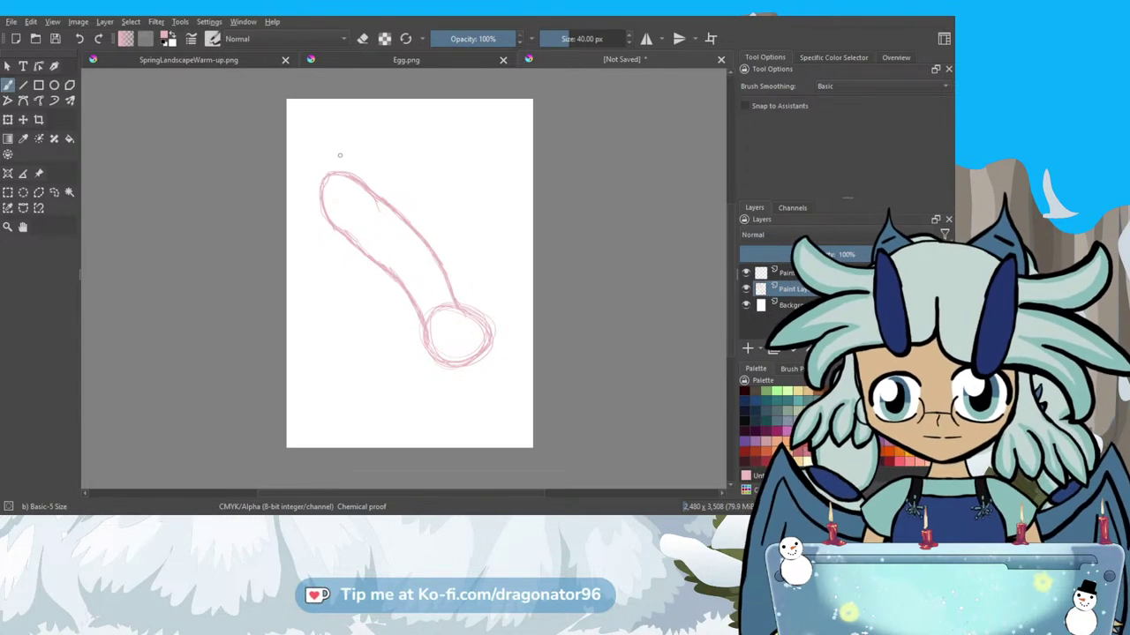
Sketch a curved, pointed shape with a jagged inner edge on the upper end of the body, plus a light line along the body's length.
mouse_move(323, 173)
mouse_down()
mouse_move(332, 141)
mouse_move(362, 137)
mouse_up()
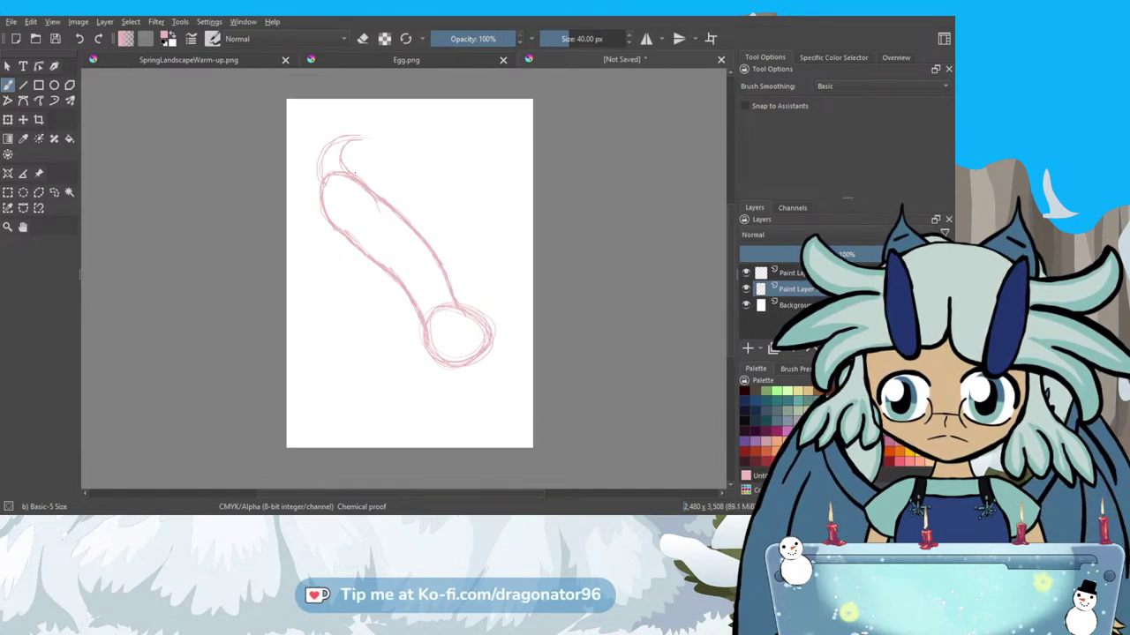
drag(346, 152, 362, 140)
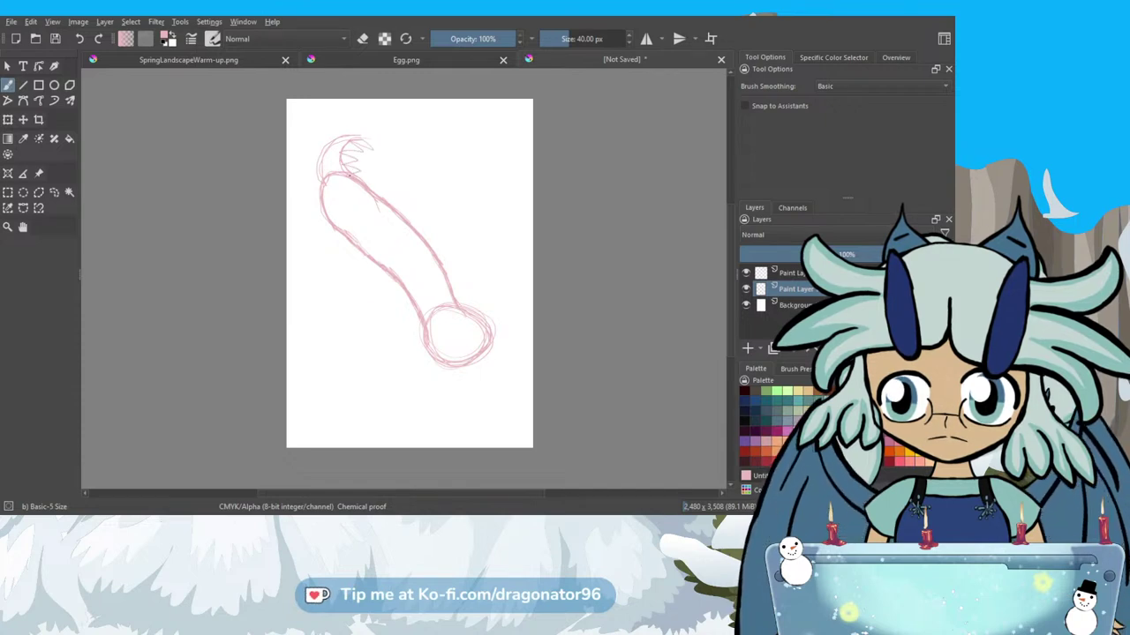
drag(354, 158, 351, 168)
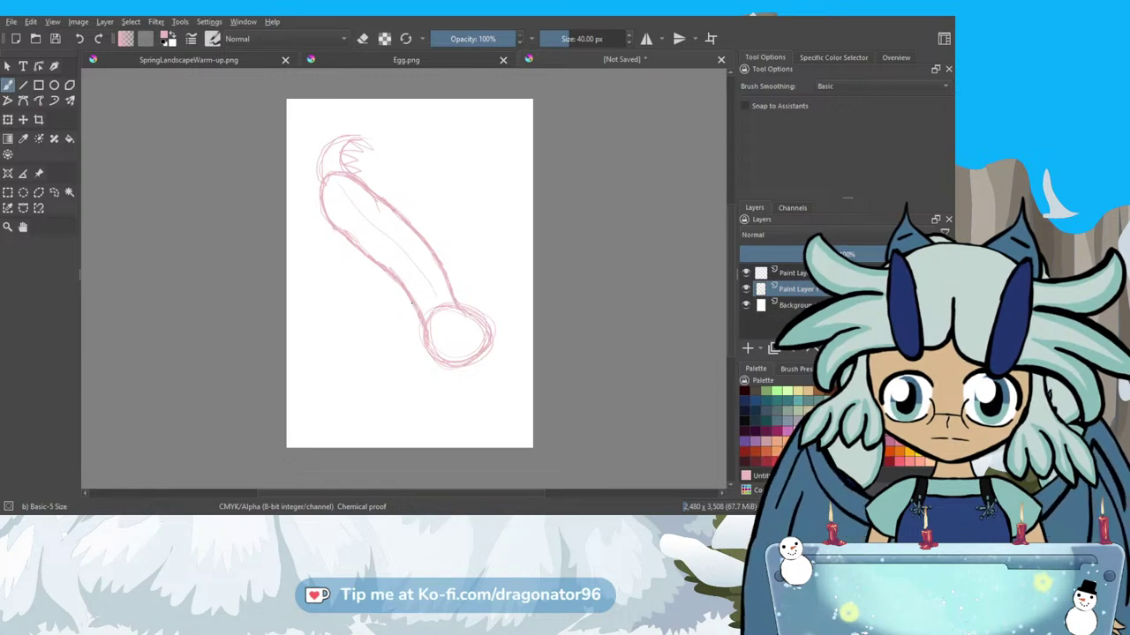
Sketch a scalloped fin on each side of the body near the head circle and a zigzag row of spikes along the body's centre.
mouse_move(406, 304)
mouse_down()
mouse_move(384, 361)
mouse_move(353, 348)
mouse_move(339, 284)
mouse_up()
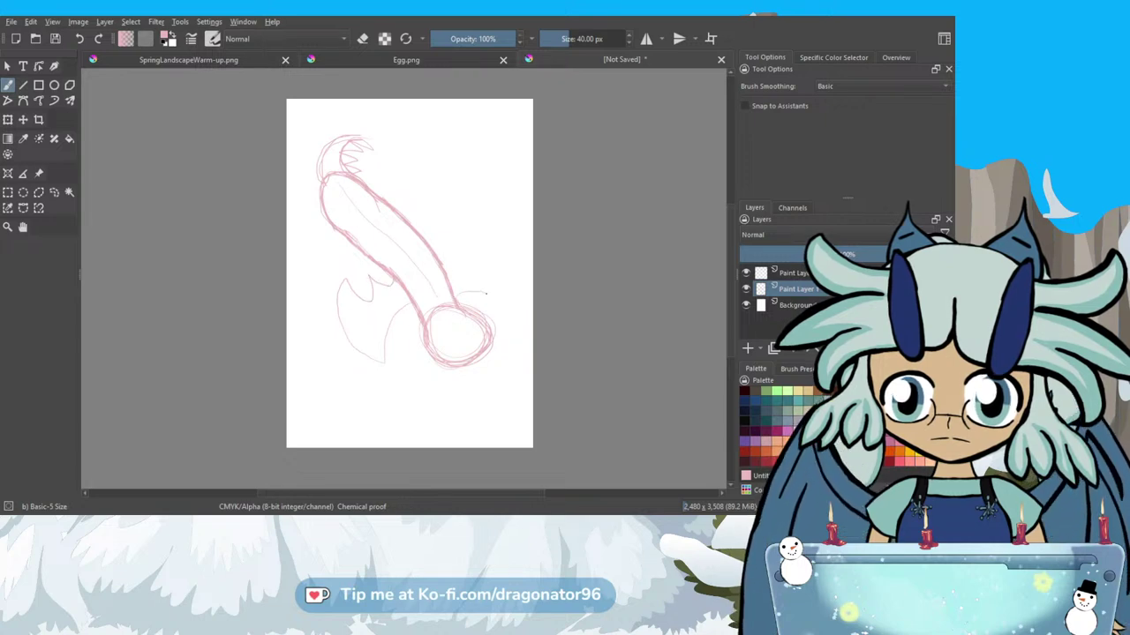
drag(505, 309, 510, 289)
mouse_move(462, 232)
mouse_down()
mouse_move(479, 271)
mouse_move(457, 265)
mouse_up()
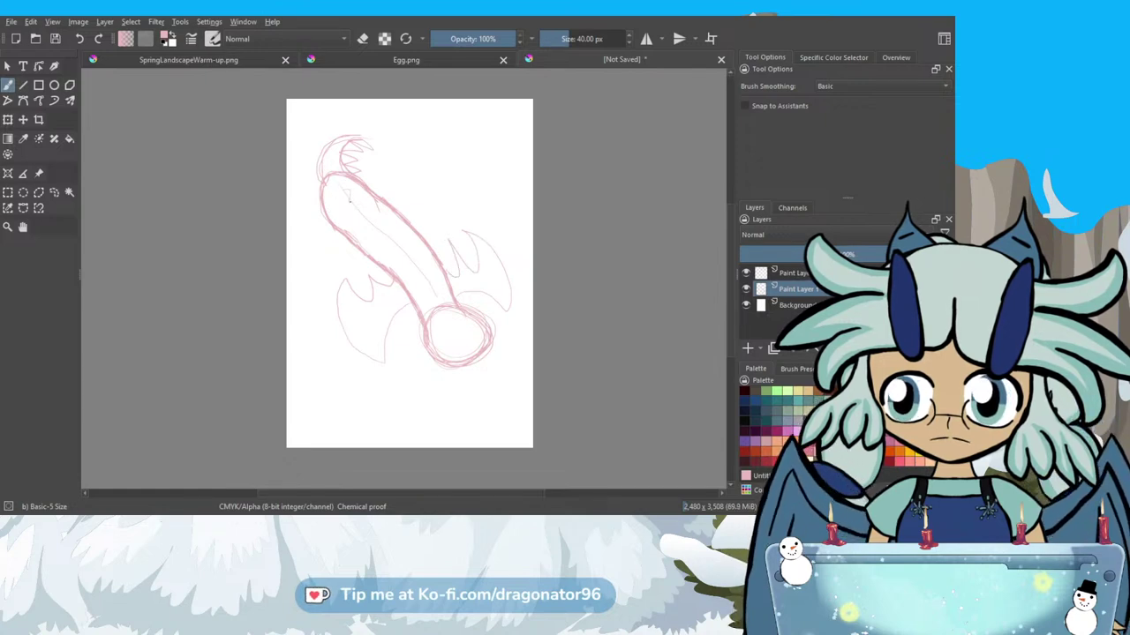
drag(362, 212, 415, 256)
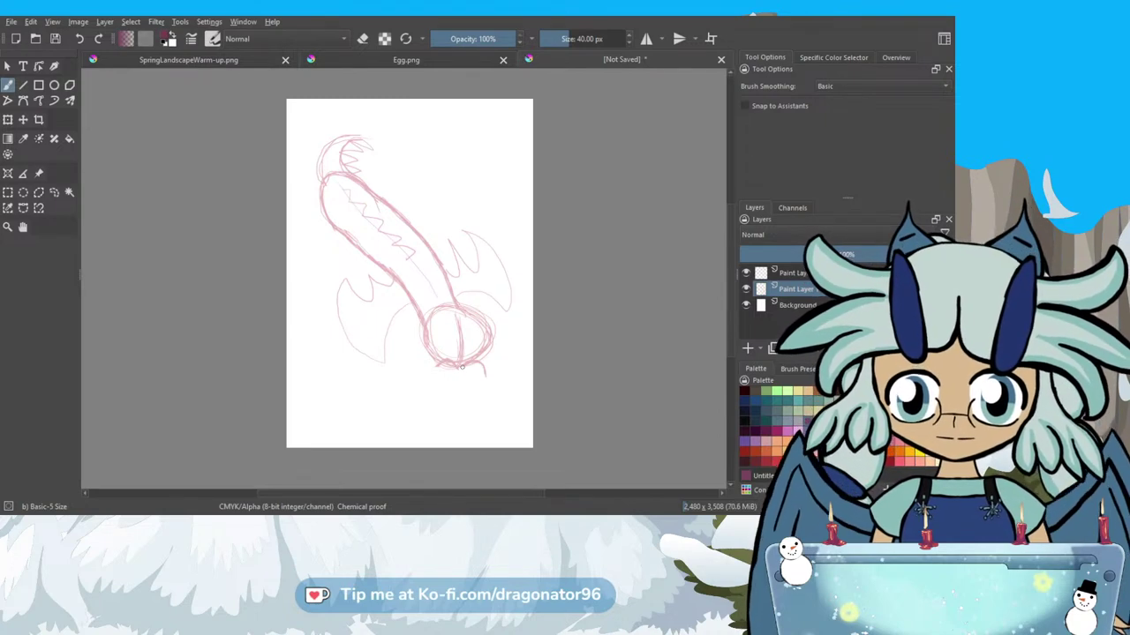
drag(477, 365, 484, 375)
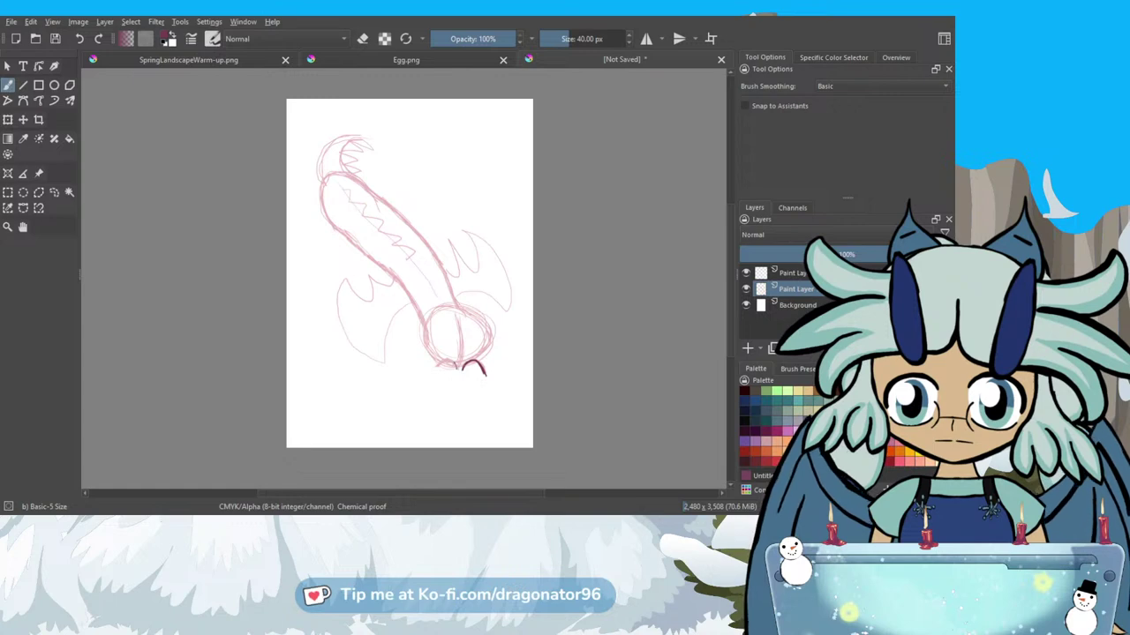
drag(455, 369, 437, 364)
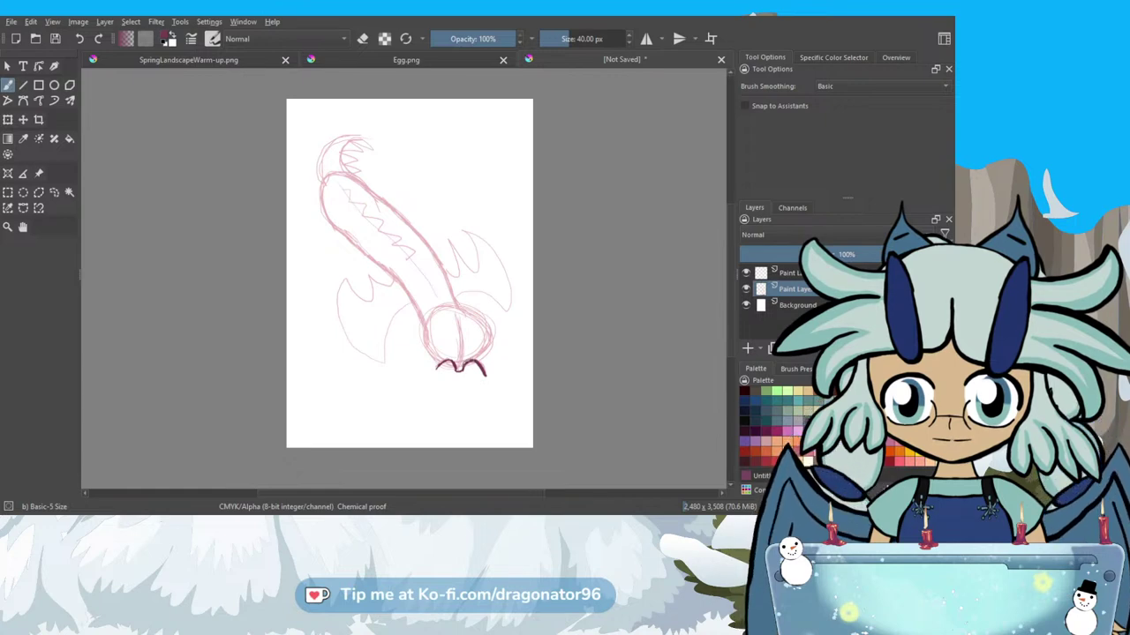
drag(486, 379, 465, 375)
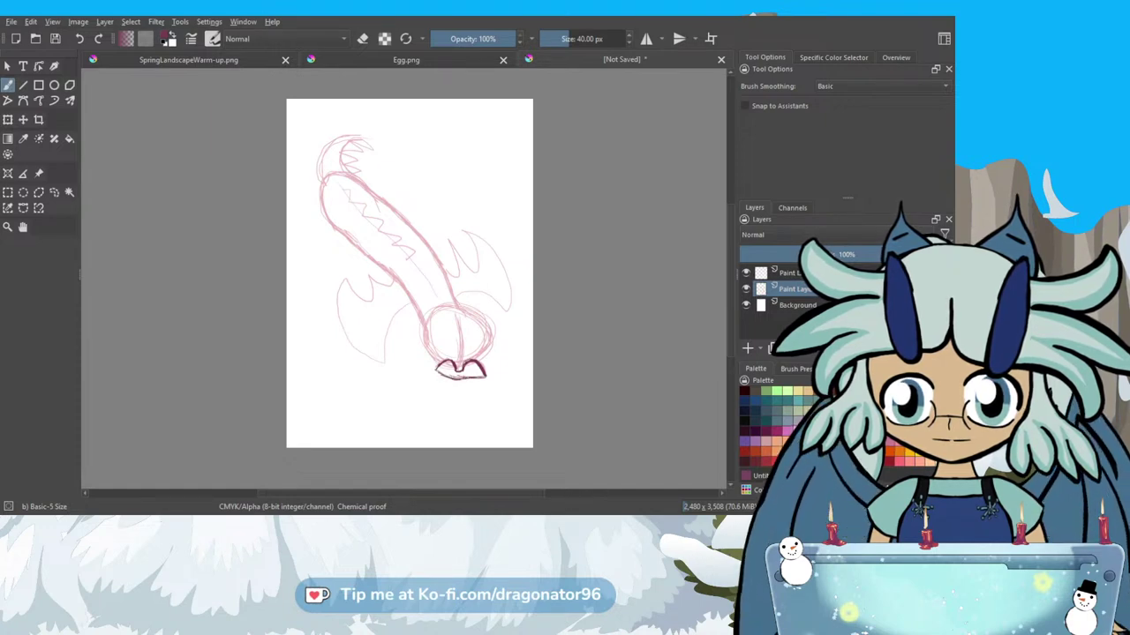
drag(486, 380, 441, 380)
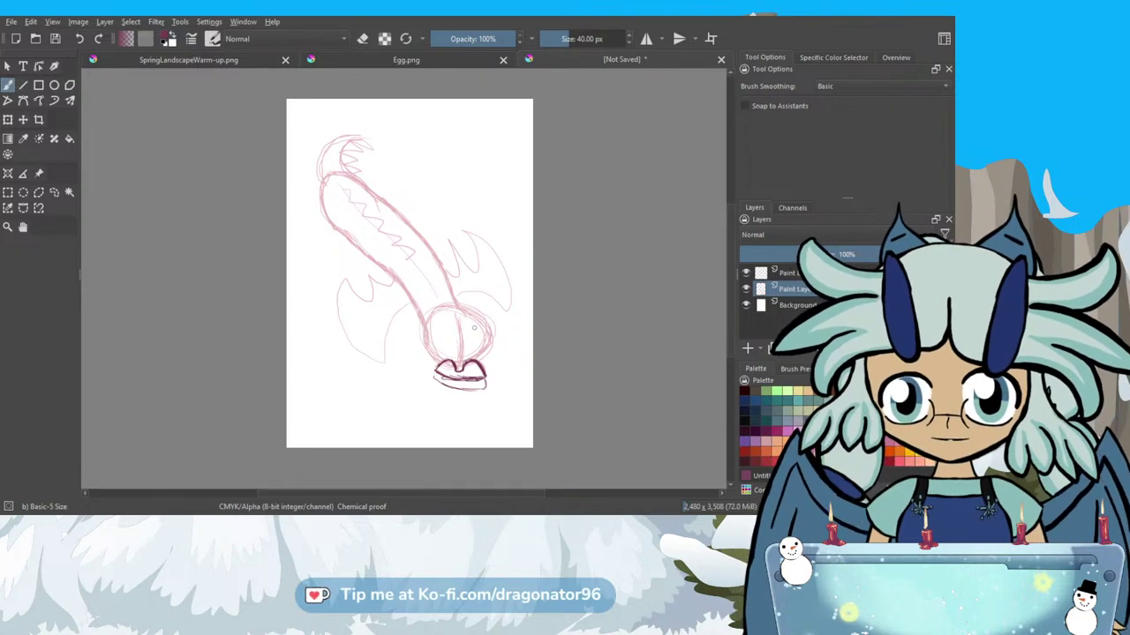
key(ctrl+z)
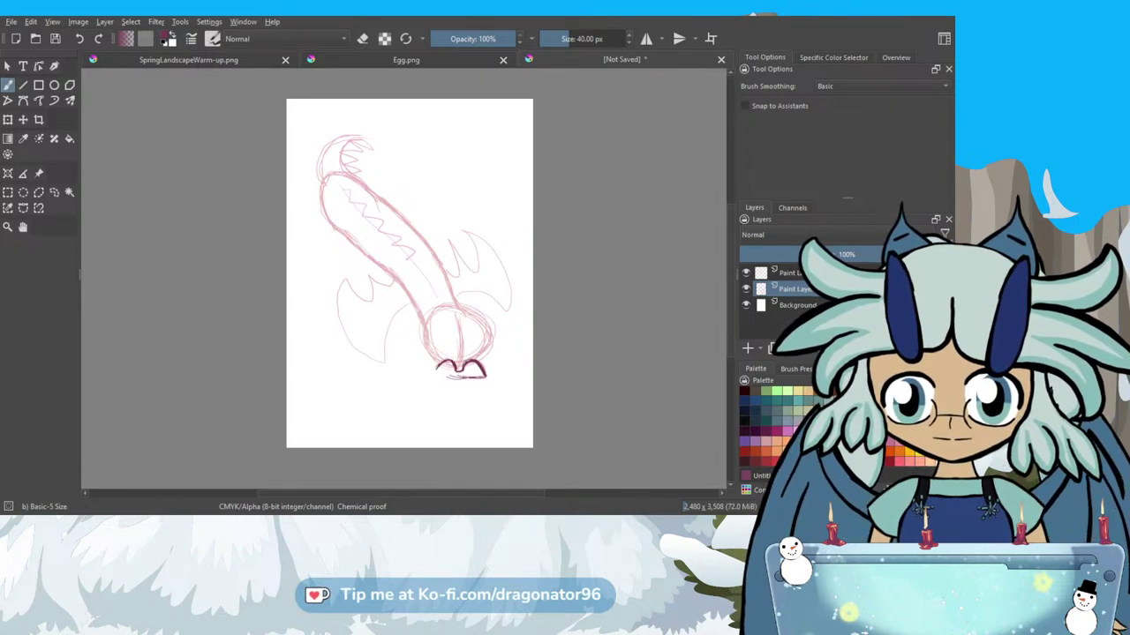
key(ctrl+z)
key(ctrl+z)
key(ctrl+z)
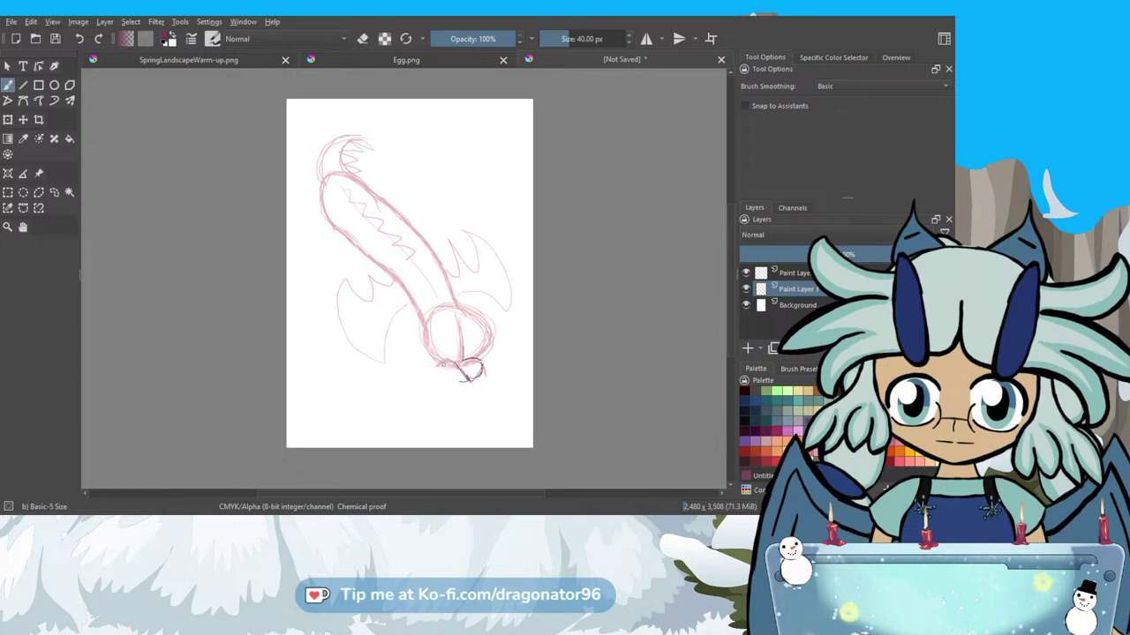
Darken the lower edges of the head circle and erase the dark trial muzzle drawn beneath it.
drag(476, 376, 446, 376)
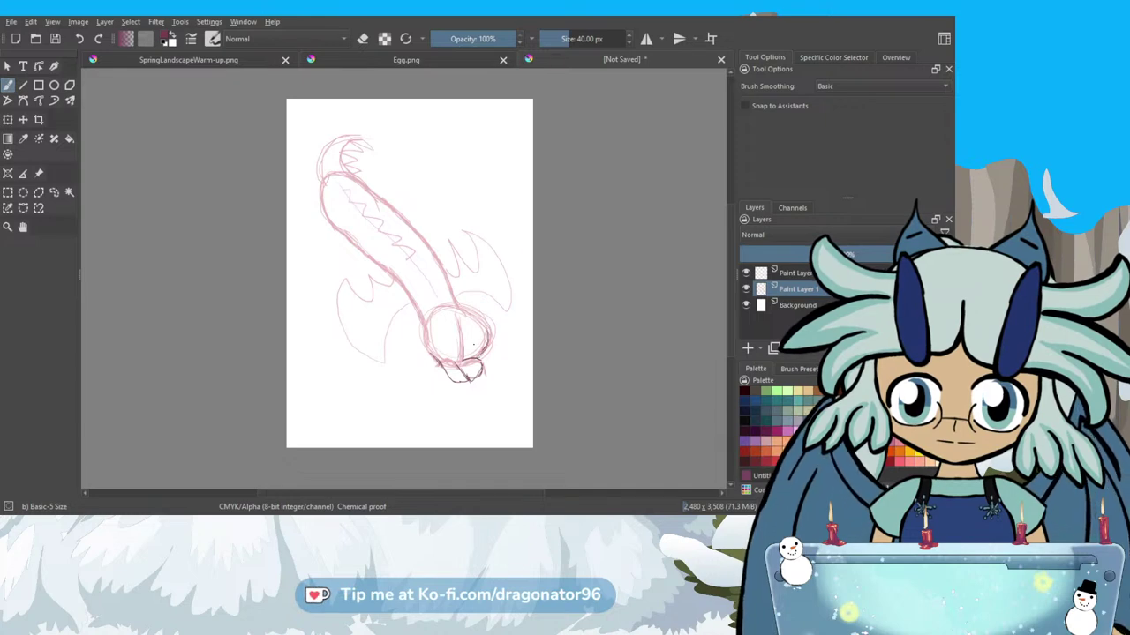
drag(481, 340, 477, 354)
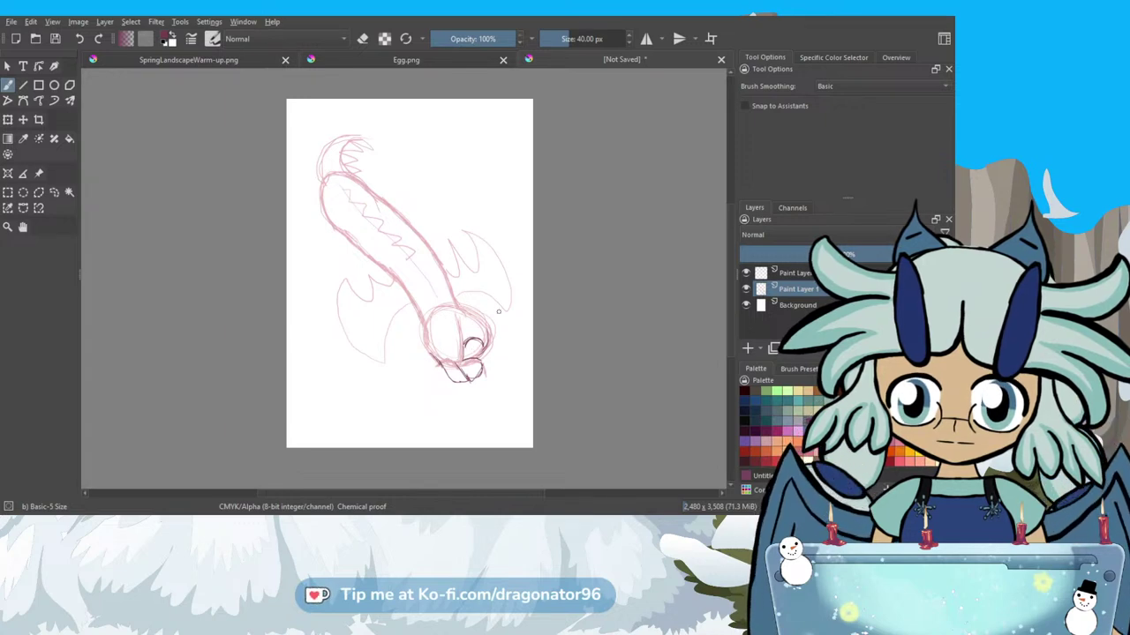
key(ctrl+z)
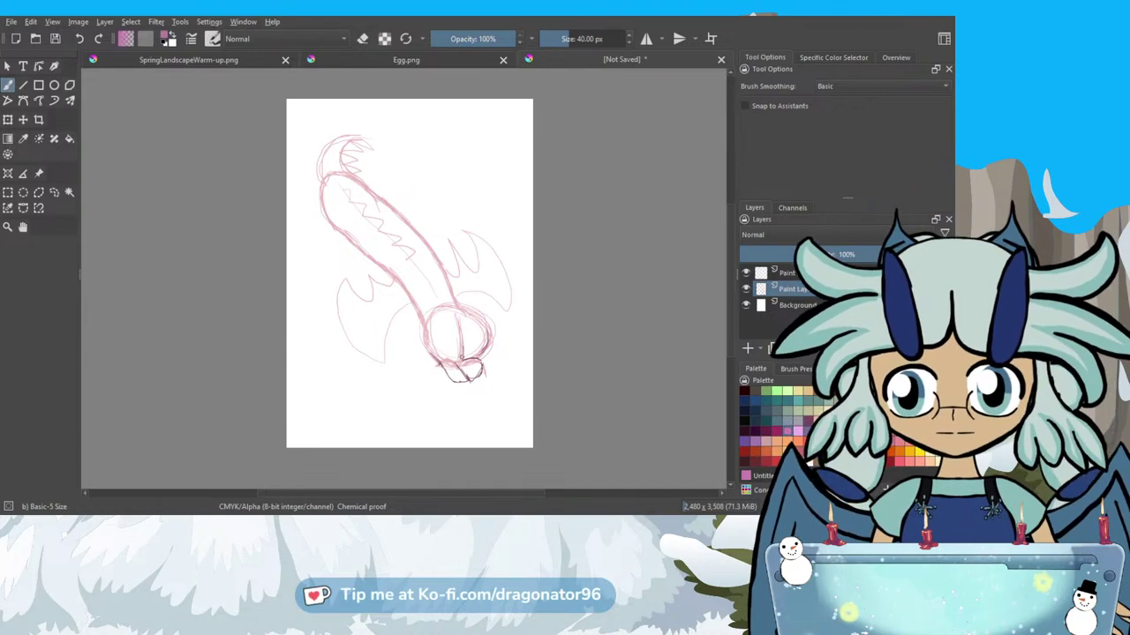
key(e)
drag(461, 387, 484, 362)
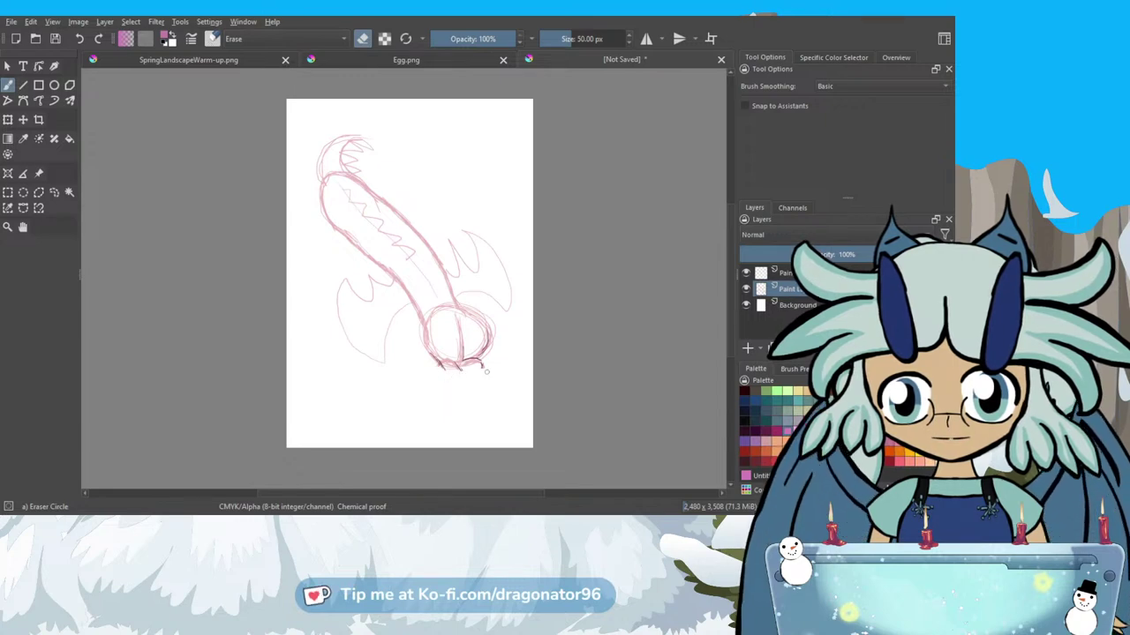
key(e)
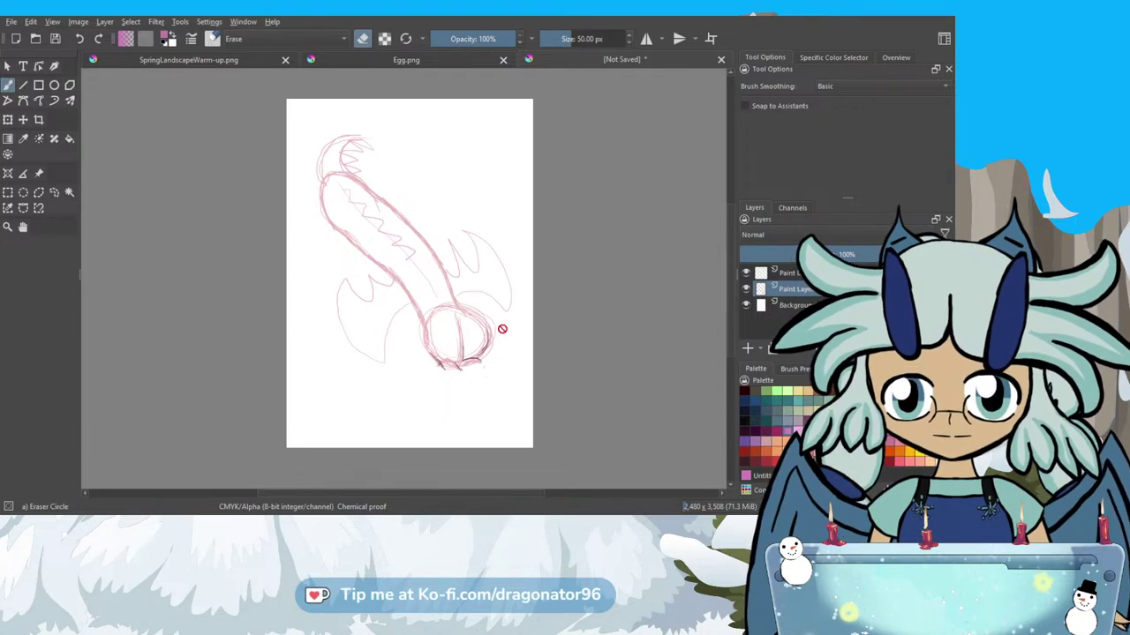
Sketch a pinkish-purple two-lobed muzzle across the lower edge of the head circle, trim its stray lower lines and add nostrils.
drag(466, 353, 446, 365)
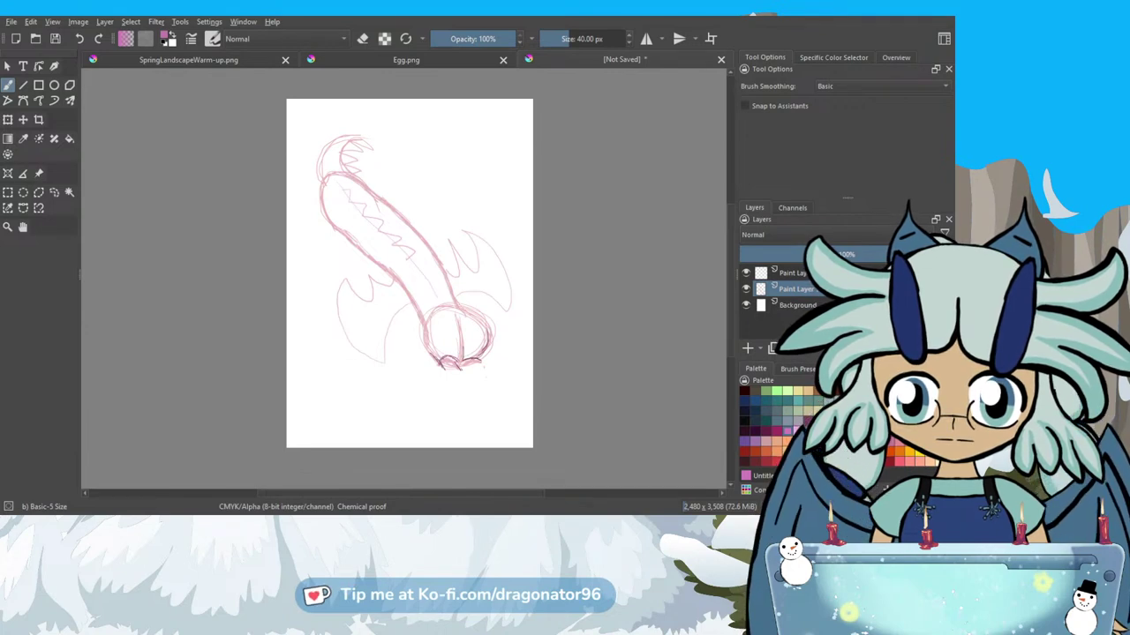
drag(475, 362, 483, 372)
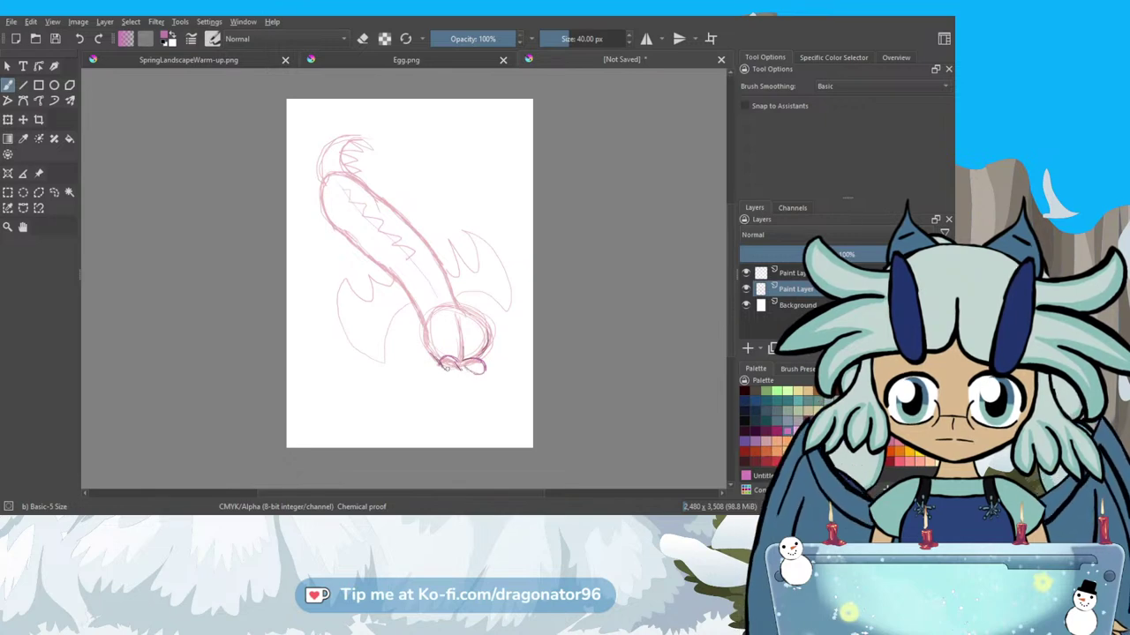
drag(446, 370, 481, 369)
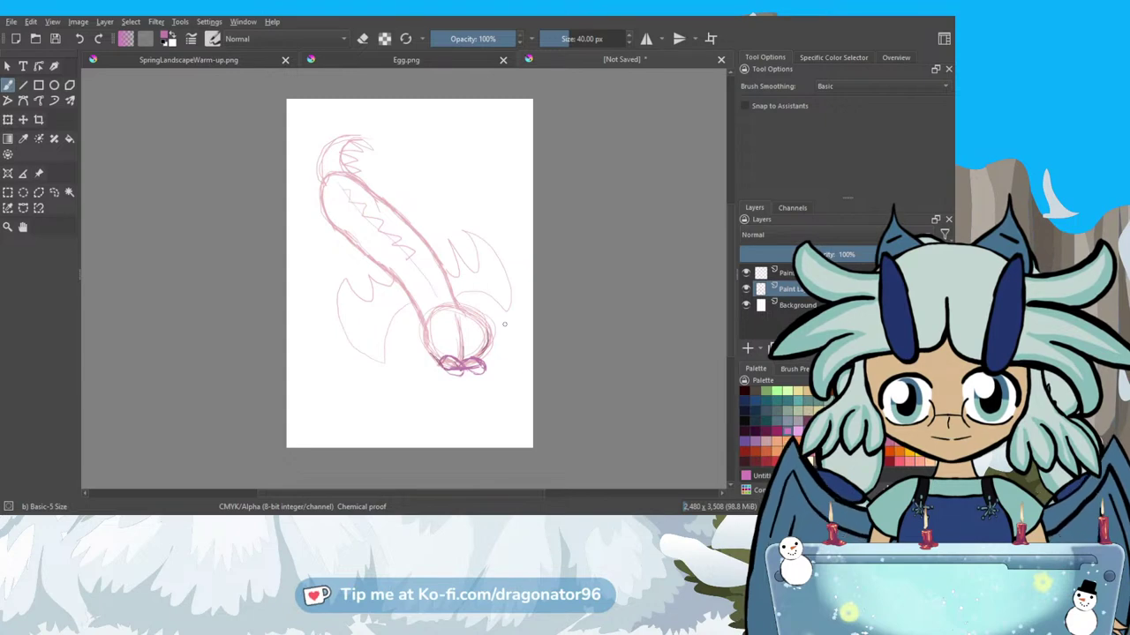
drag(482, 377, 463, 378)
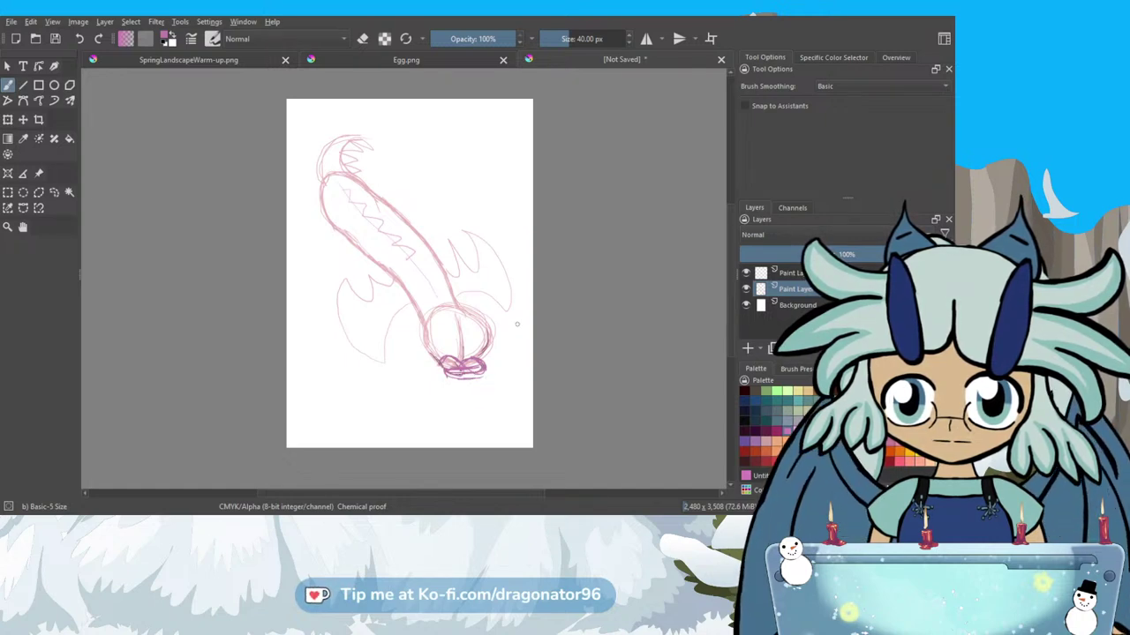
key(e)
drag(479, 373, 450, 375)
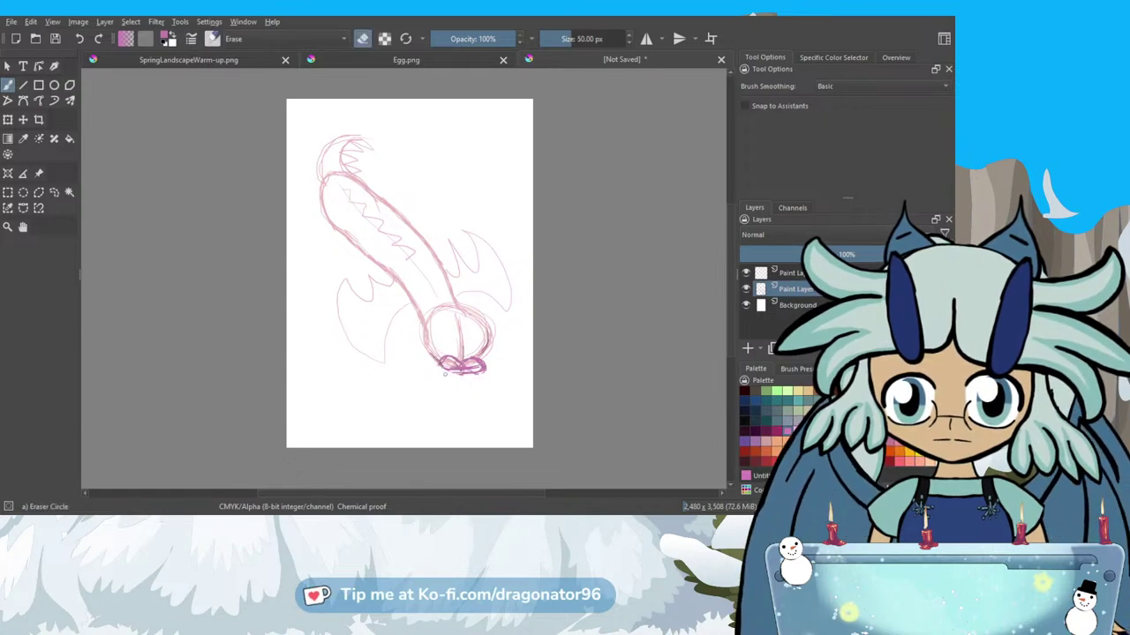
key(e)
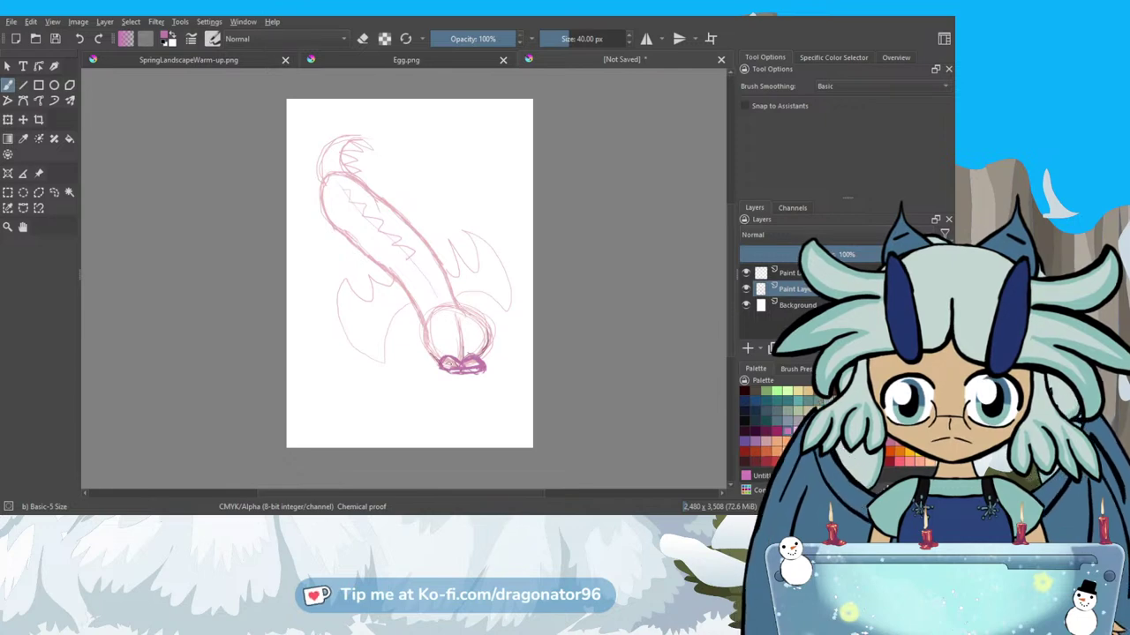
drag(449, 362, 457, 364)
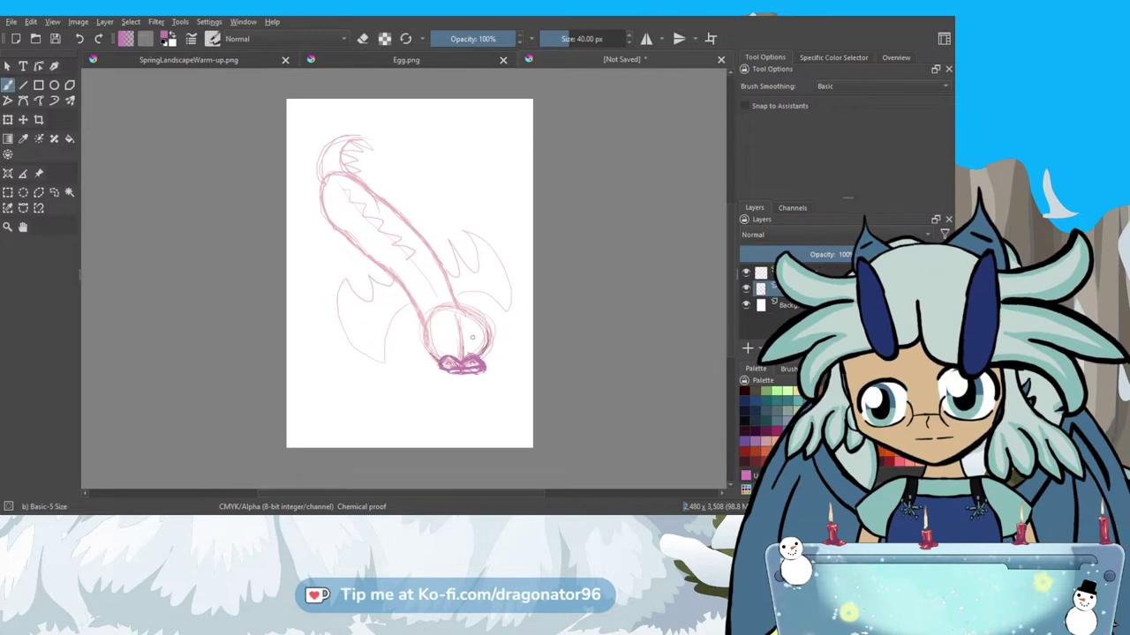
Pick a dark magenta brush color and draw two horizontal eye guidelines across the head circle above the muzzle.
scroll(413, 311, up, 4)
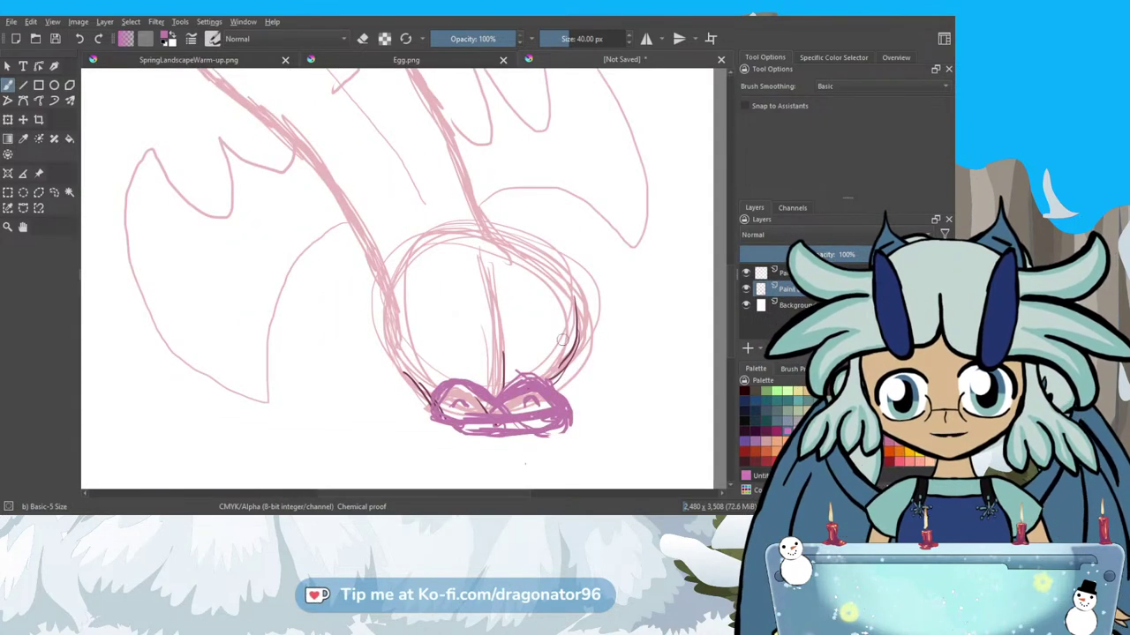
click(778, 431)
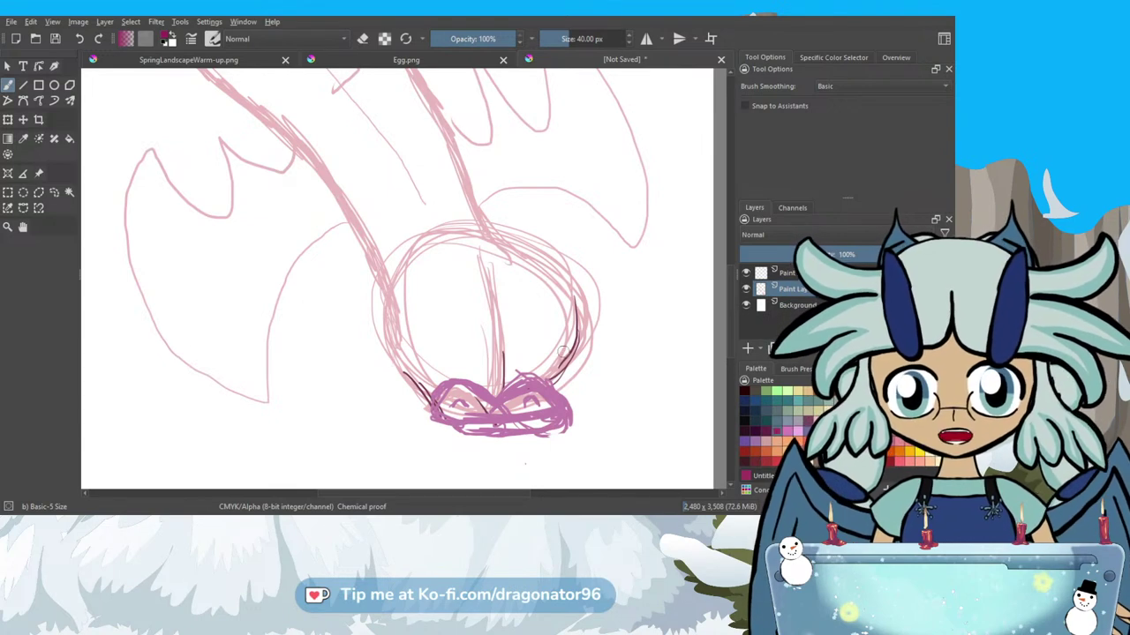
mouse_move(565, 367)
mouse_down()
mouse_move(392, 363)
mouse_move(501, 368)
mouse_up()
mouse_move(399, 366)
mouse_down()
mouse_move(550, 367)
mouse_move(454, 332)
mouse_move(381, 329)
mouse_up()
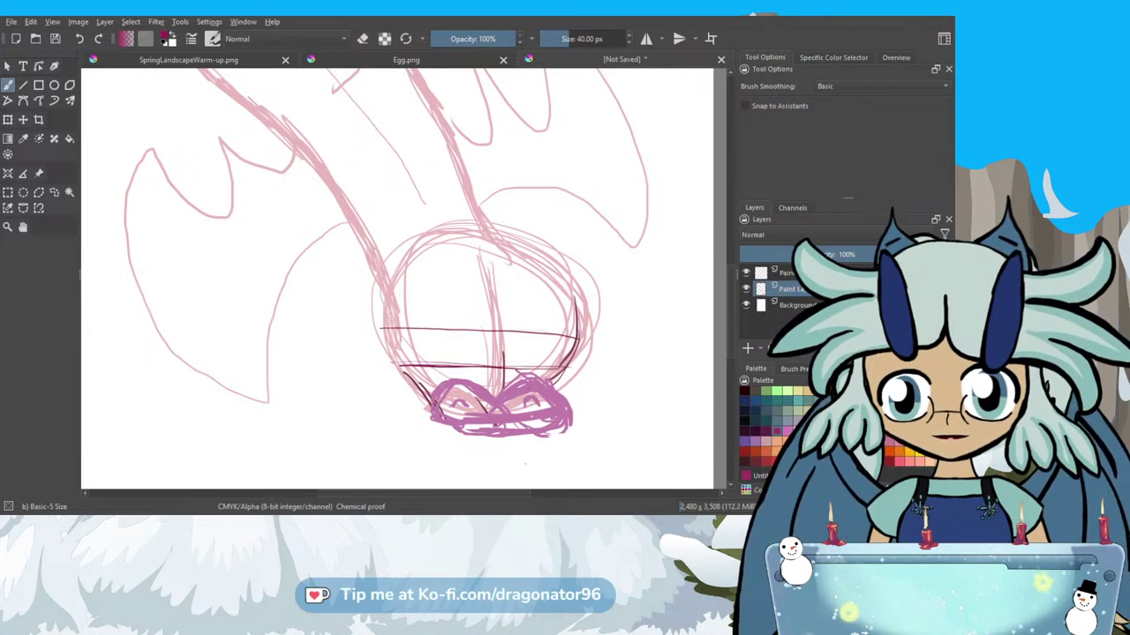
Draw two narrowed, inward-slanting eyes with round irises between the guidelines on the head.
mouse_move(451, 336)
mouse_down()
mouse_move(486, 347)
mouse_move(410, 328)
mouse_move(402, 351)
mouse_move(476, 345)
mouse_up()
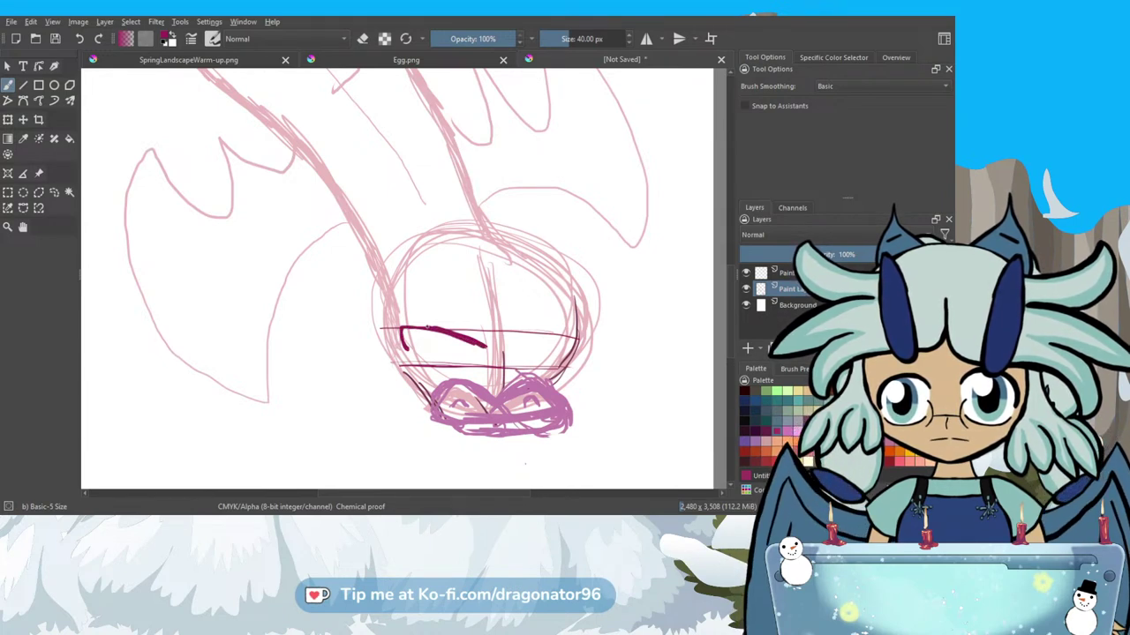
drag(477, 360, 427, 363)
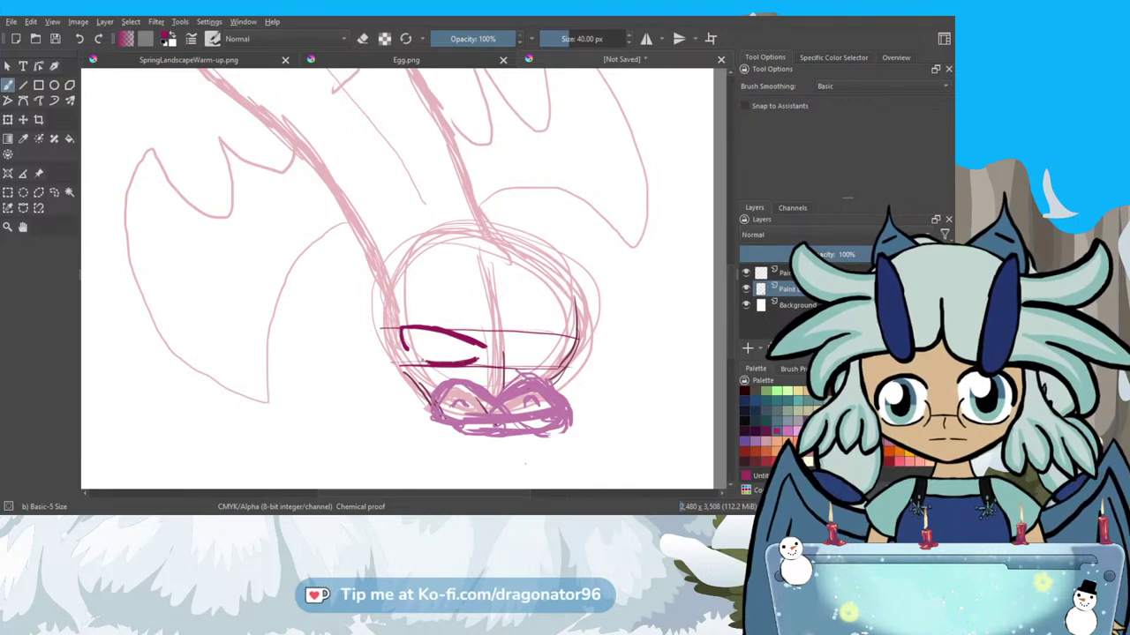
mouse_move(512, 339)
mouse_down()
mouse_move(553, 338)
mouse_move(567, 352)
mouse_up()
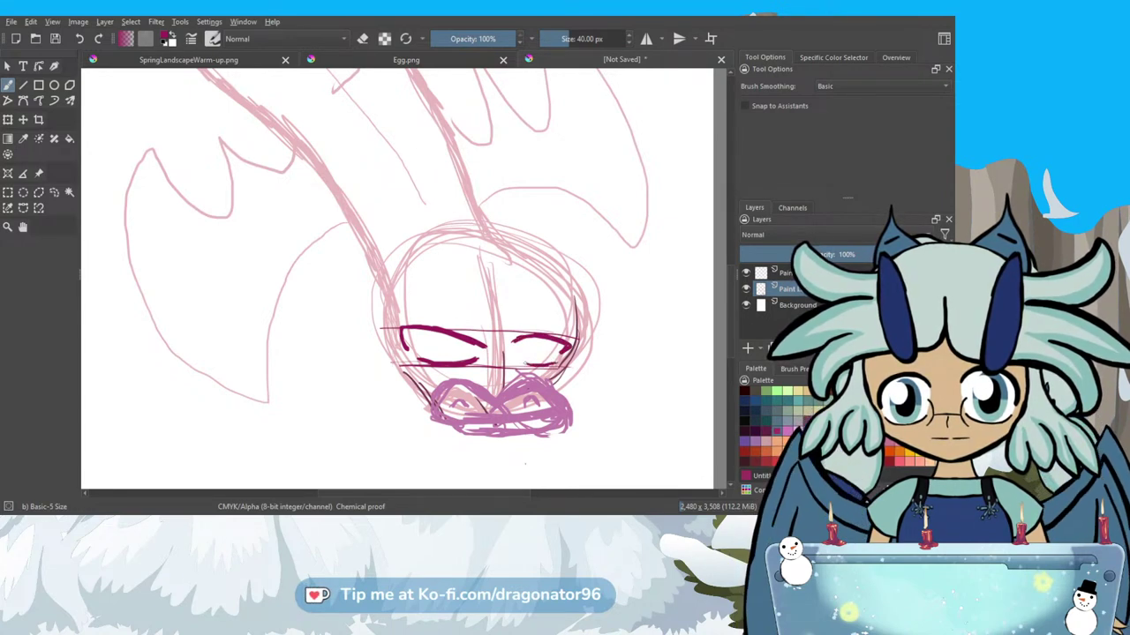
mouse_move(533, 356)
mouse_down()
mouse_move(547, 369)
mouse_move(531, 366)
mouse_move(555, 351)
mouse_move(556, 364)
mouse_move(533, 364)
mouse_move(548, 362)
mouse_move(533, 350)
mouse_up()
mouse_move(452, 338)
mouse_down()
mouse_move(447, 362)
mouse_move(457, 355)
mouse_up()
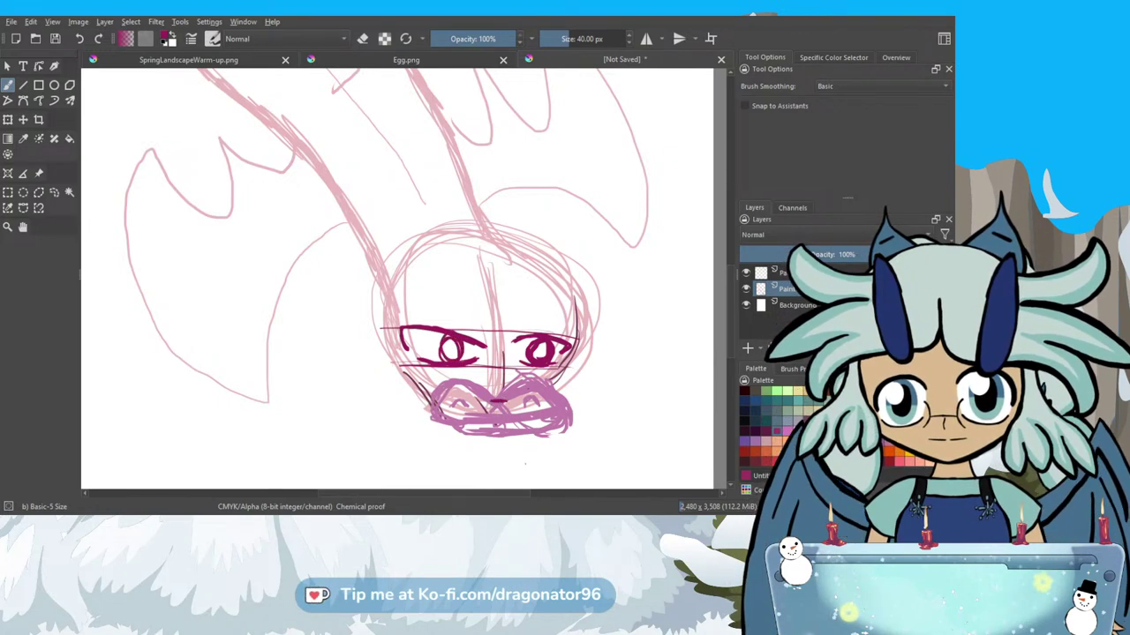
Retrace the muzzle's two lobes, mouth line and lower jaw in dark magenta, undoing the last stray stroke beside it.
drag(533, 386, 553, 402)
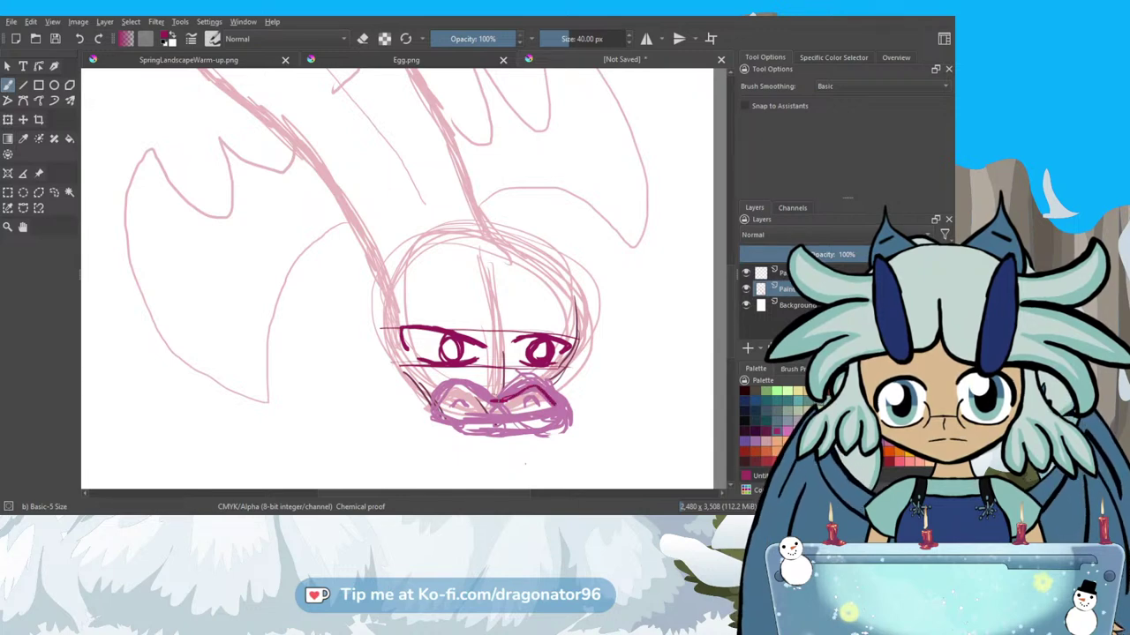
drag(490, 386, 464, 403)
mouse_move(464, 385)
mouse_down()
mouse_move(513, 379)
mouse_move(436, 403)
mouse_move(434, 416)
mouse_move(546, 423)
mouse_up()
drag(542, 421, 554, 399)
drag(475, 424, 549, 422)
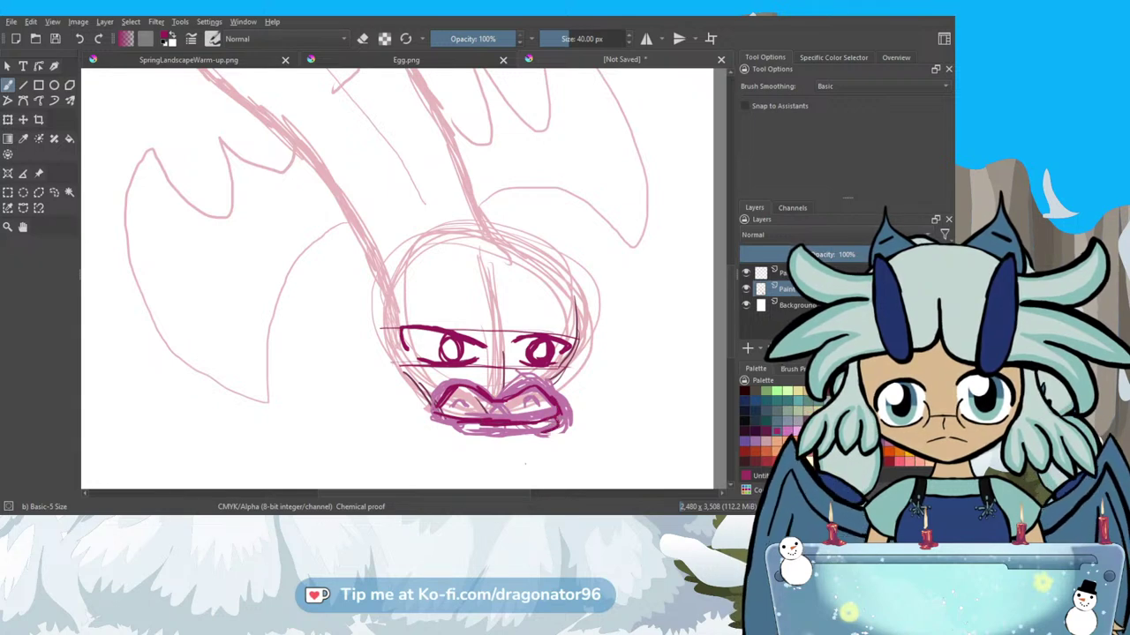
mouse_move(543, 430)
mouse_down()
mouse_move(566, 410)
mouse_move(447, 392)
mouse_move(454, 412)
mouse_move(429, 375)
mouse_move(420, 384)
mouse_move(440, 404)
mouse_up()
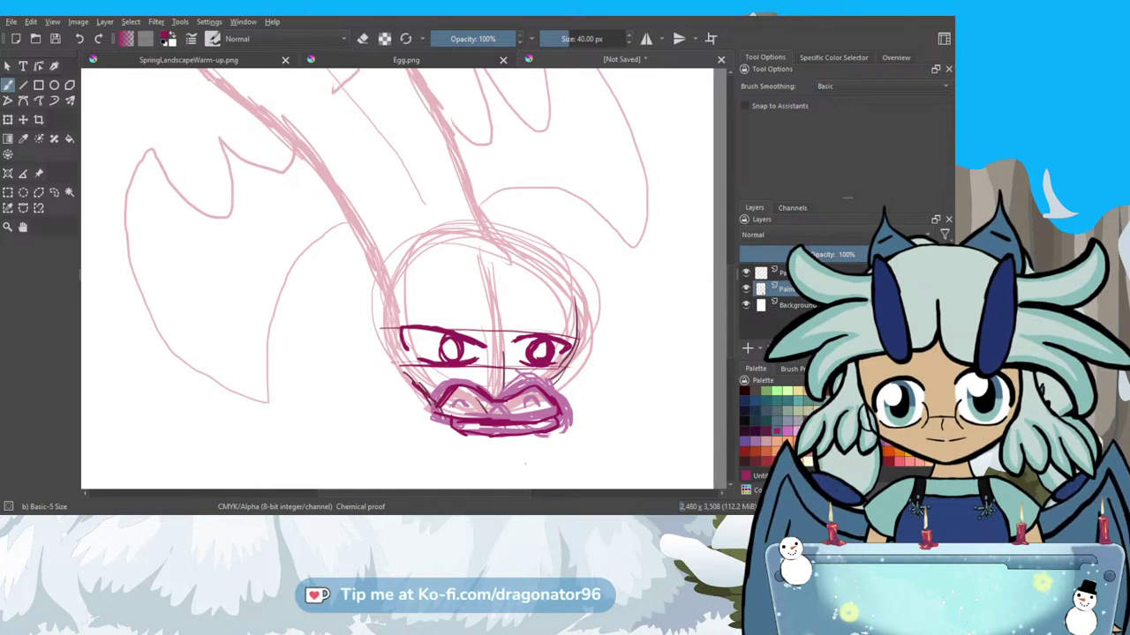
key(ctrl+z)
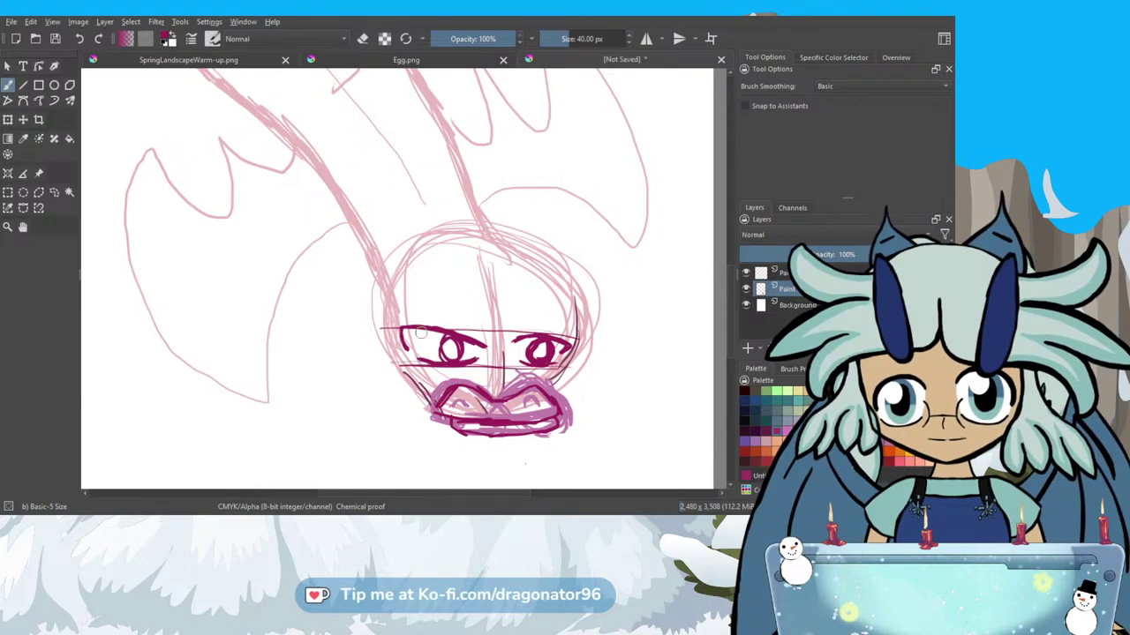
Rework the muzzle in dark magenta: redraw the left lobe's outline, erase sketch lines inside it, redraw both nostrils and thicken the lower jaw.
mouse_move(421, 410)
mouse_down()
mouse_move(425, 381)
mouse_move(475, 388)
mouse_move(452, 376)
mouse_move(512, 402)
mouse_up()
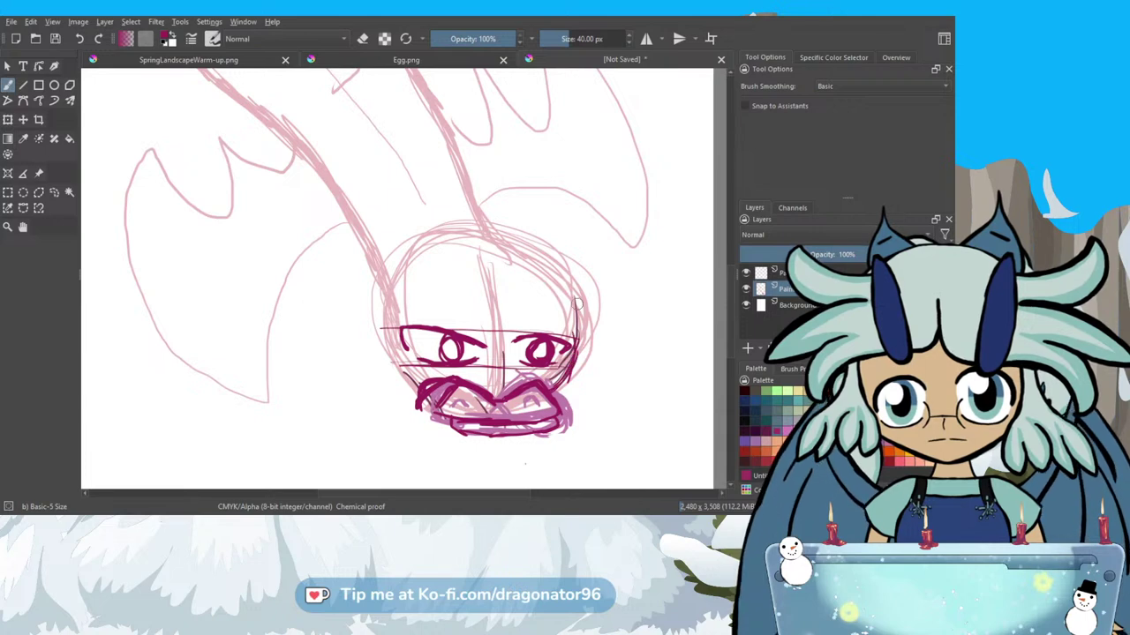
key(e)
mouse_move(427, 410)
mouse_down()
mouse_move(459, 405)
mouse_move(451, 396)
mouse_up()
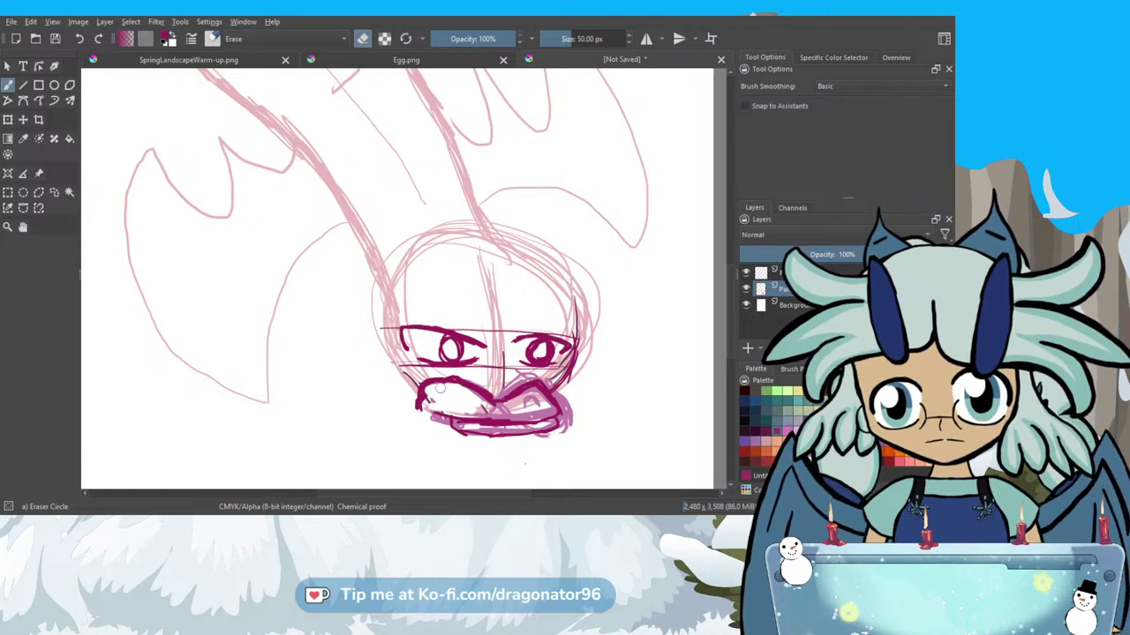
drag(431, 406, 453, 406)
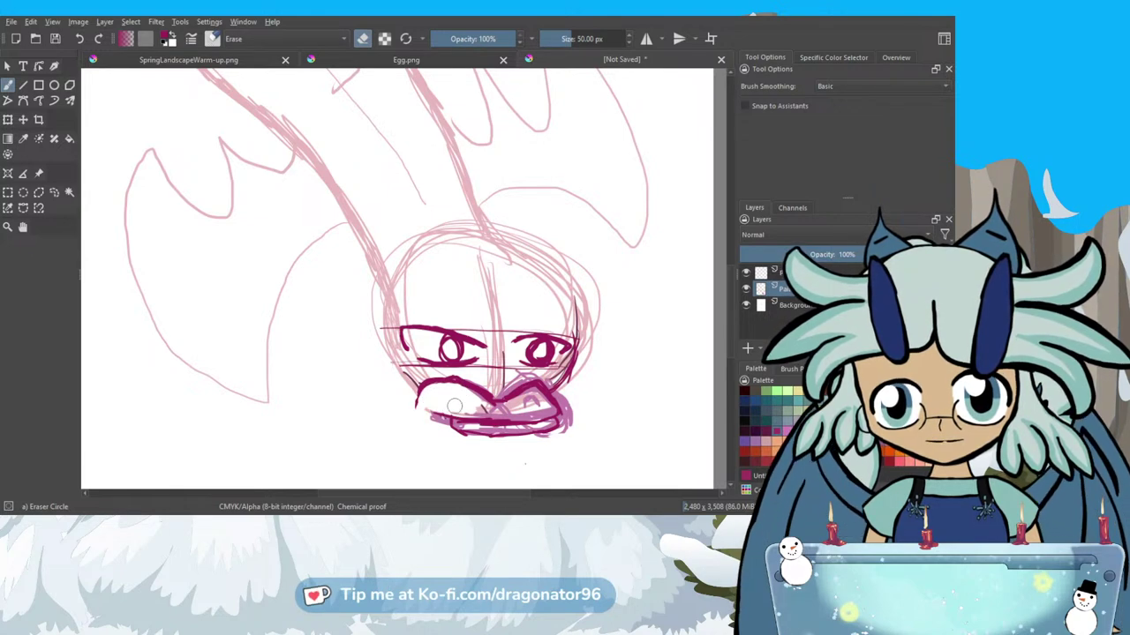
key(e)
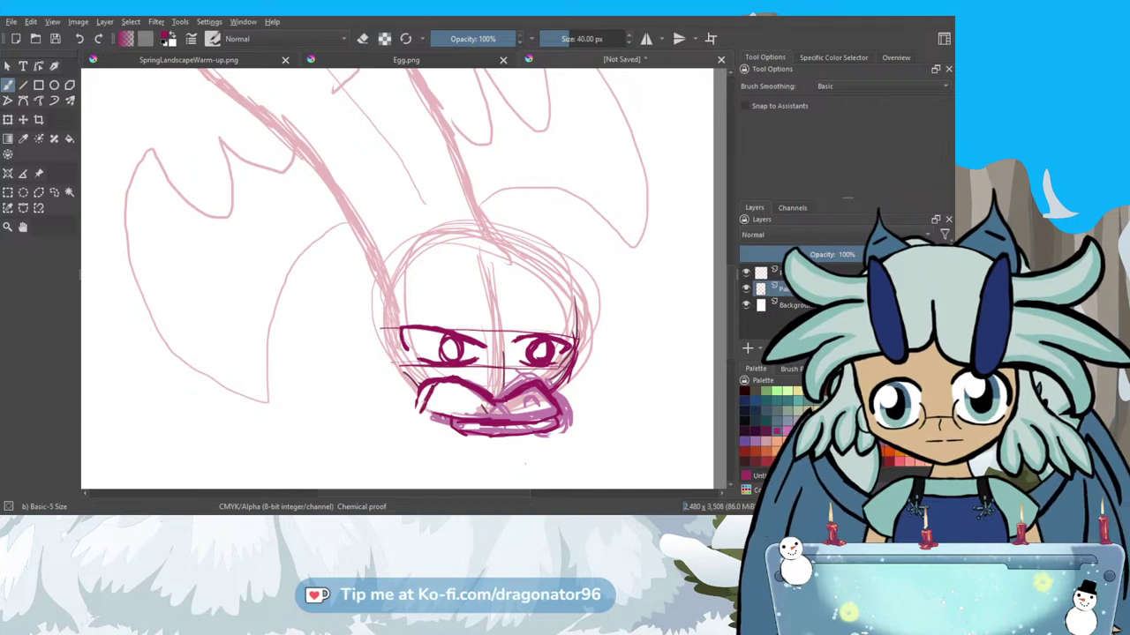
drag(423, 394, 416, 410)
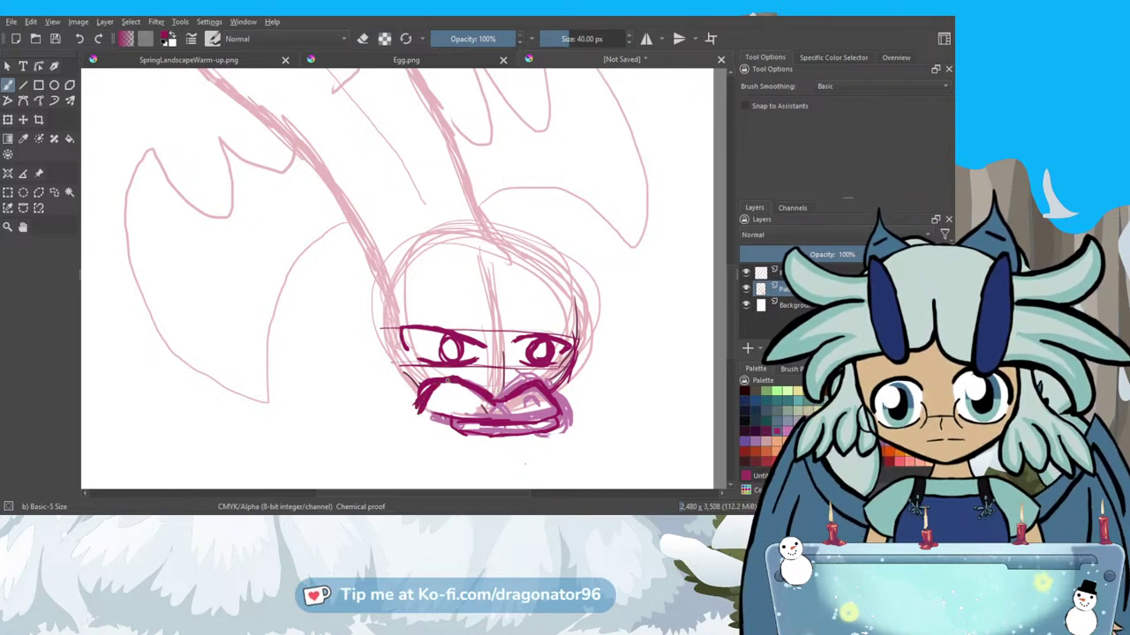
drag(442, 394, 542, 399)
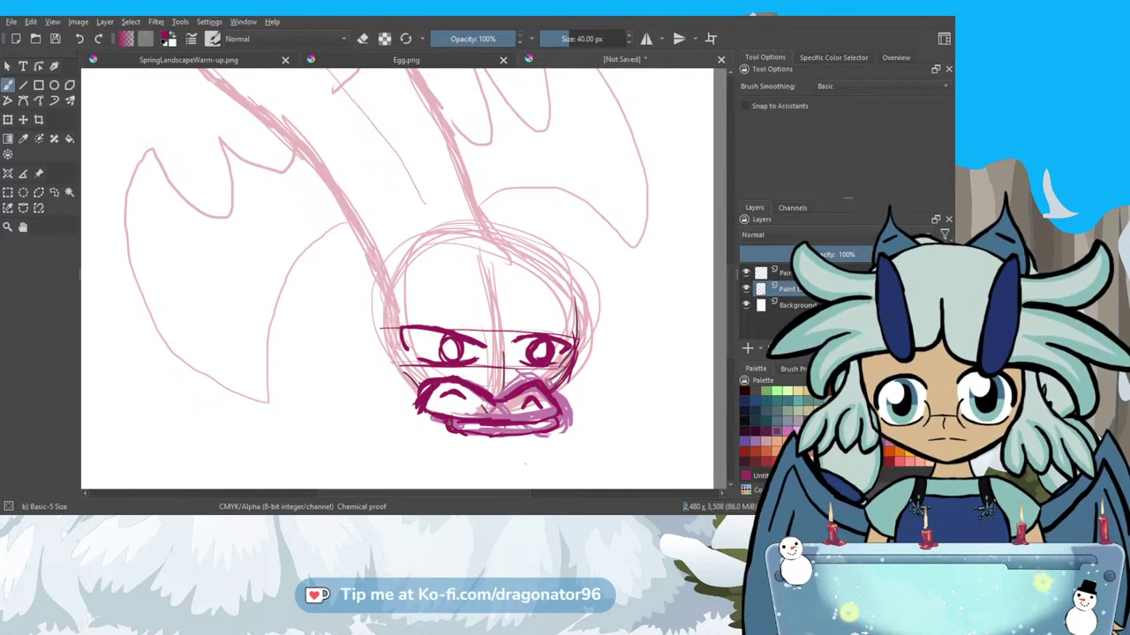
drag(468, 436, 489, 434)
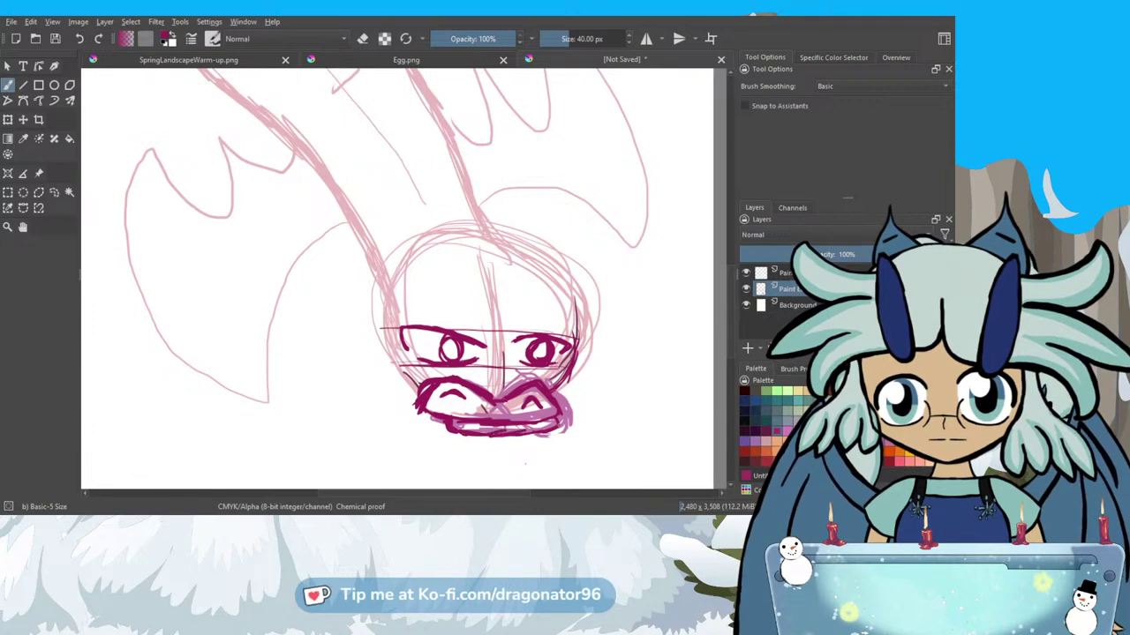
Draw two curved, pointed horns in dark magenta on the upper left and upper right of the head.
scroll(732, 339, up, 2)
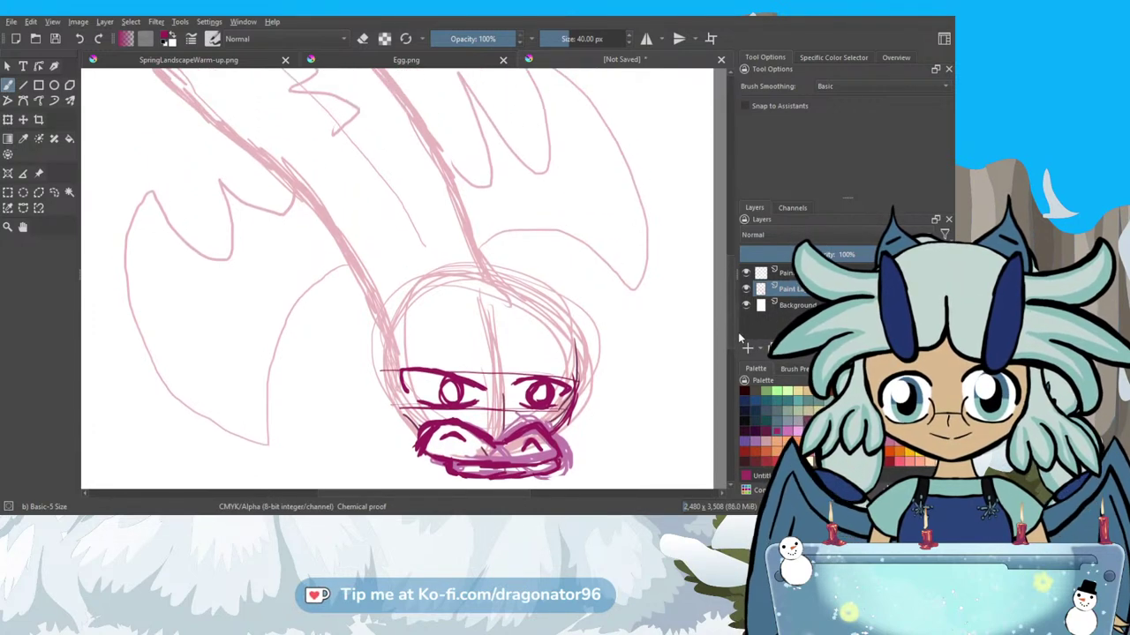
mouse_move(380, 255)
mouse_down()
mouse_move(424, 279)
mouse_move(388, 309)
mouse_up()
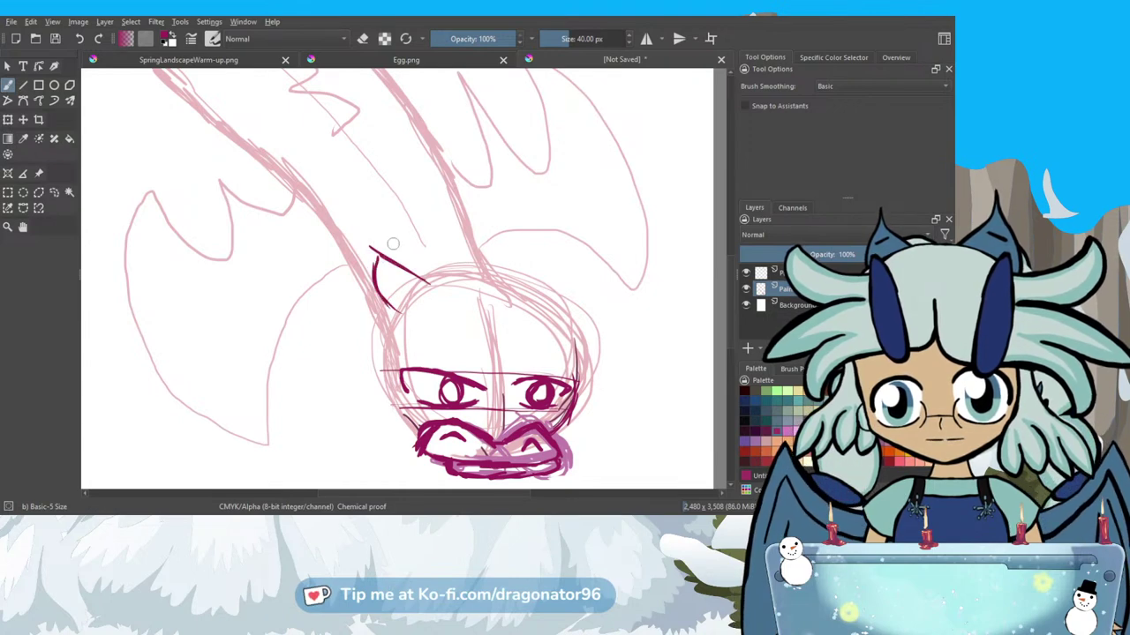
mouse_move(514, 286)
mouse_down()
mouse_move(552, 251)
mouse_move(561, 308)
mouse_up()
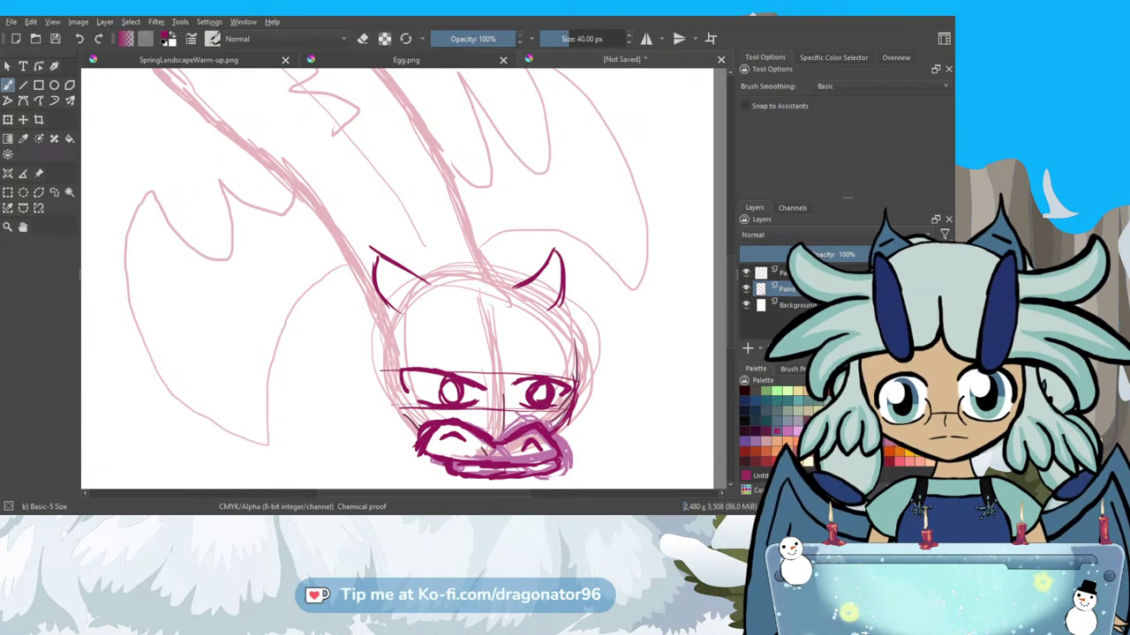
Sketch four dark magenta limbs along the body: a front pair beside the head and a hind pair near the tail end.
scroll(329, 319, up, 2)
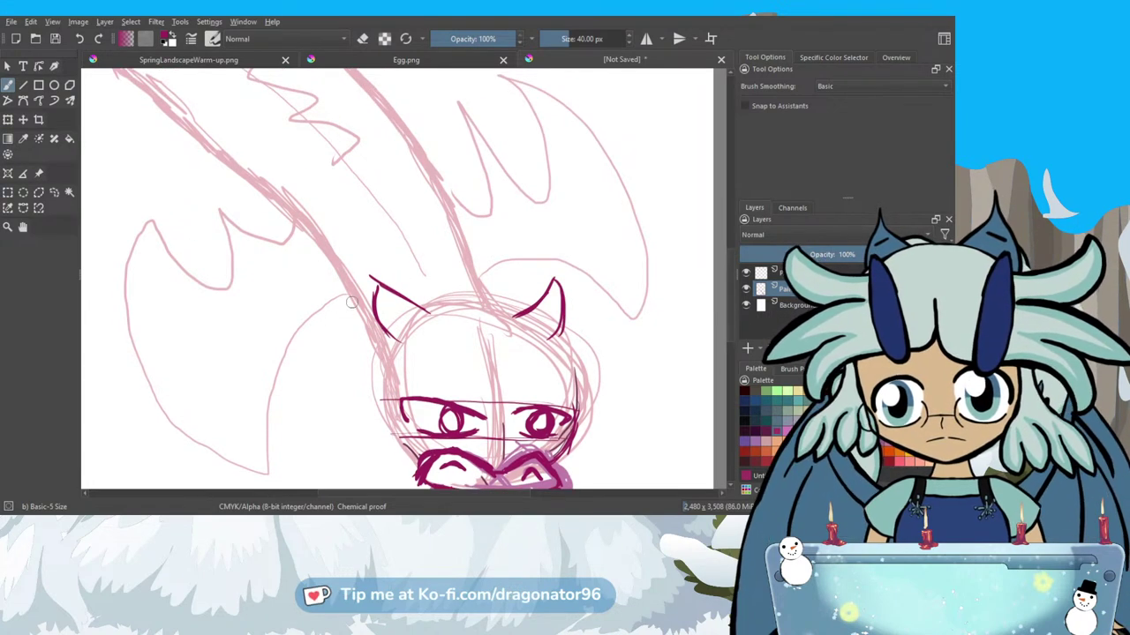
drag(348, 291, 319, 406)
mouse_move(369, 331)
mouse_down()
mouse_move(369, 361)
mouse_move(320, 408)
mouse_up()
scroll(461, 345, up, 4)
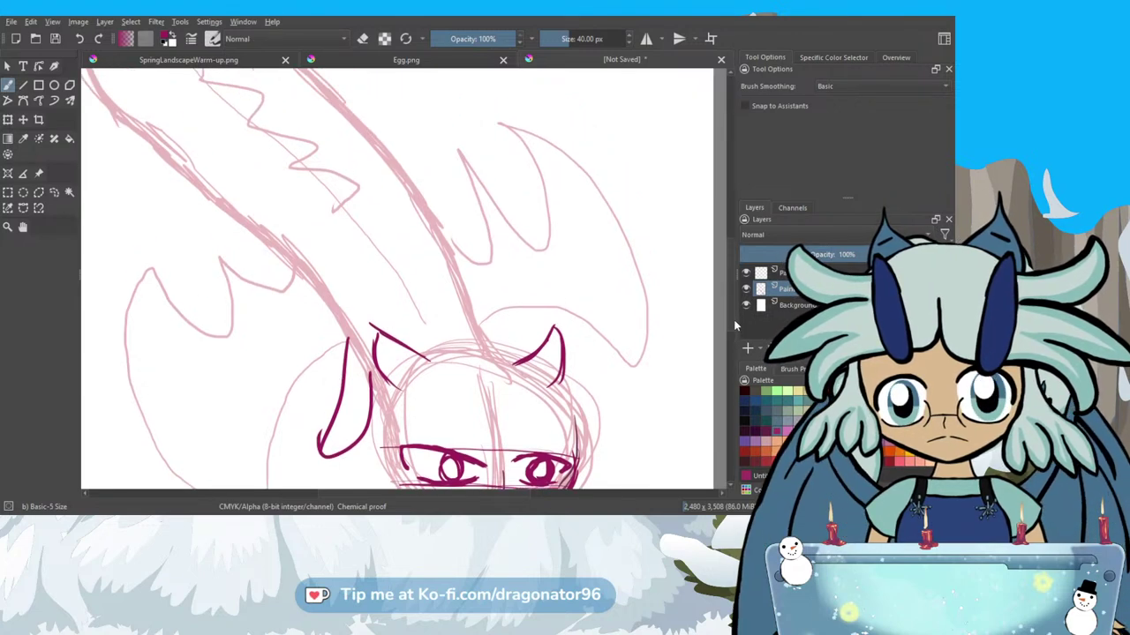
mouse_move(473, 340)
mouse_down()
mouse_move(499, 261)
mouse_move(484, 351)
mouse_up()
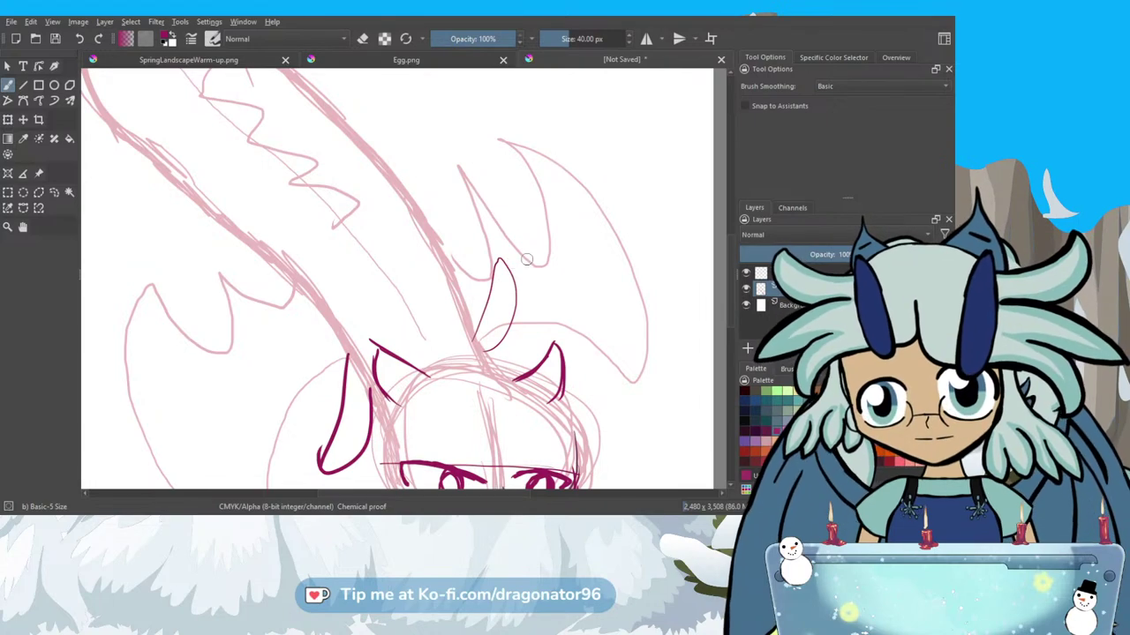
scroll(511, 262, down, 3)
scroll(291, 165, up, 2)
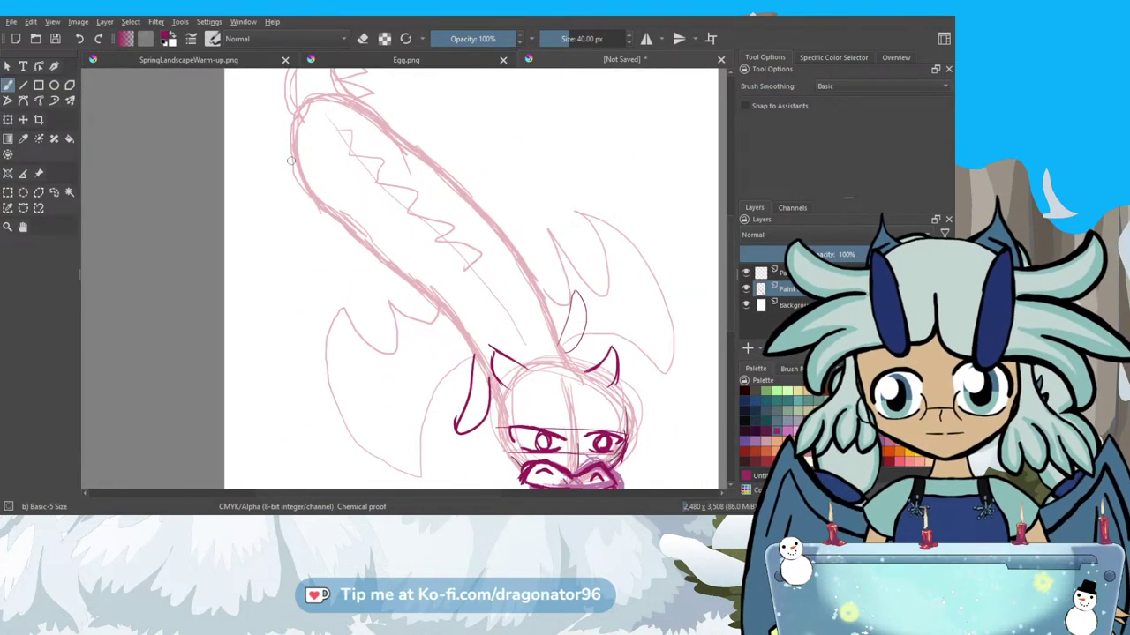
drag(266, 125, 298, 170)
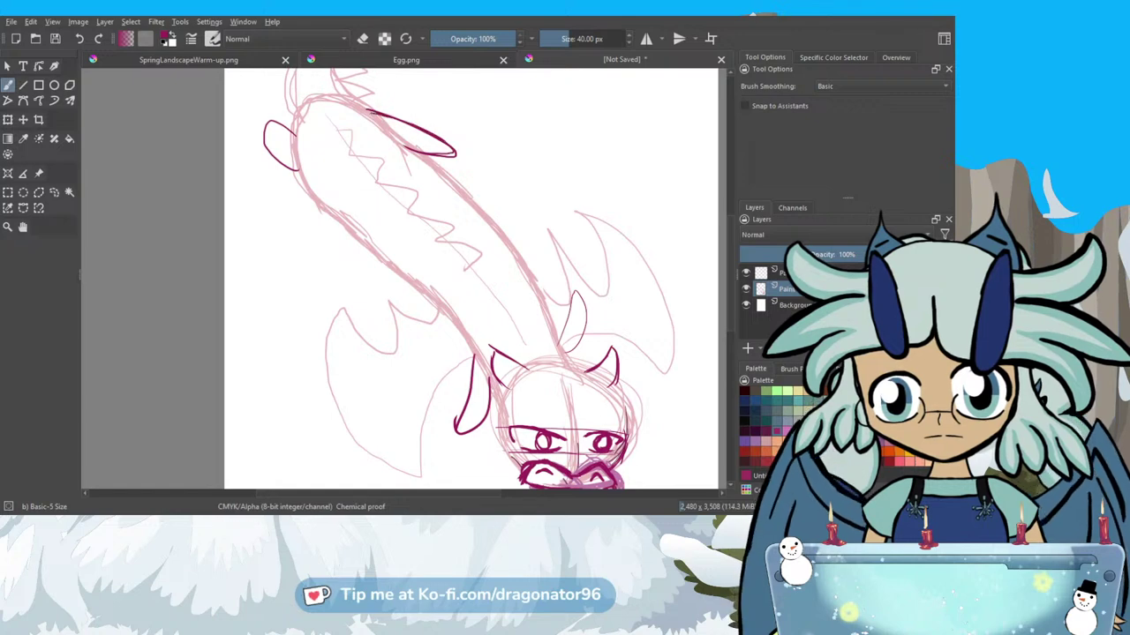
Sketch horizon lines on both sides of the creature and scattered grass strokes across the lower part of the page.
scroll(373, 106, down, 3)
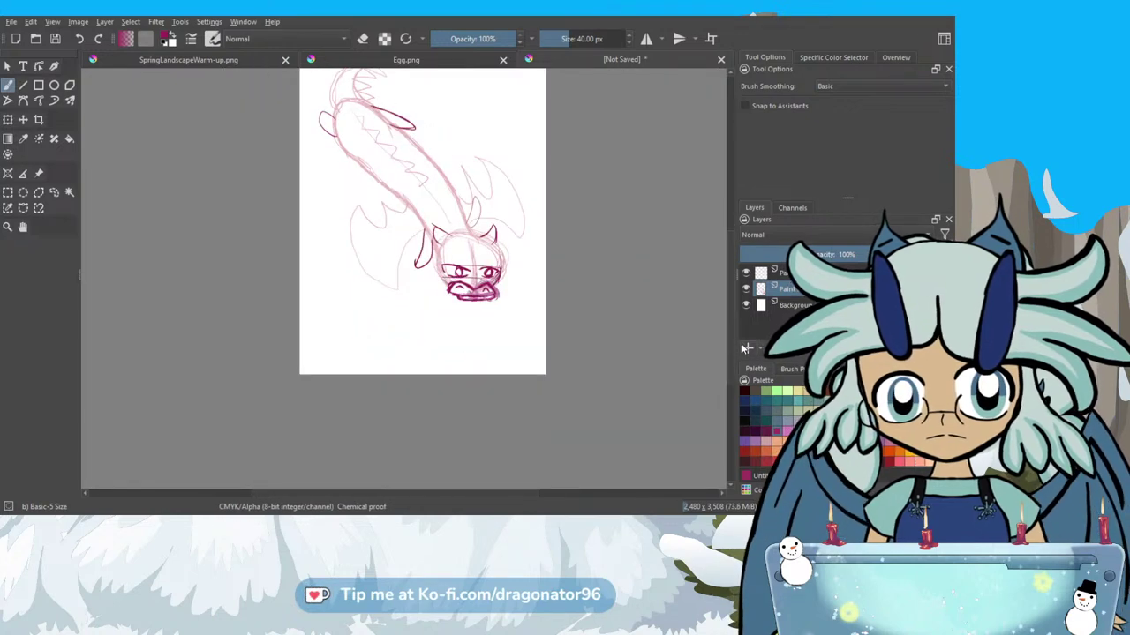
scroll(730, 342, up, 2)
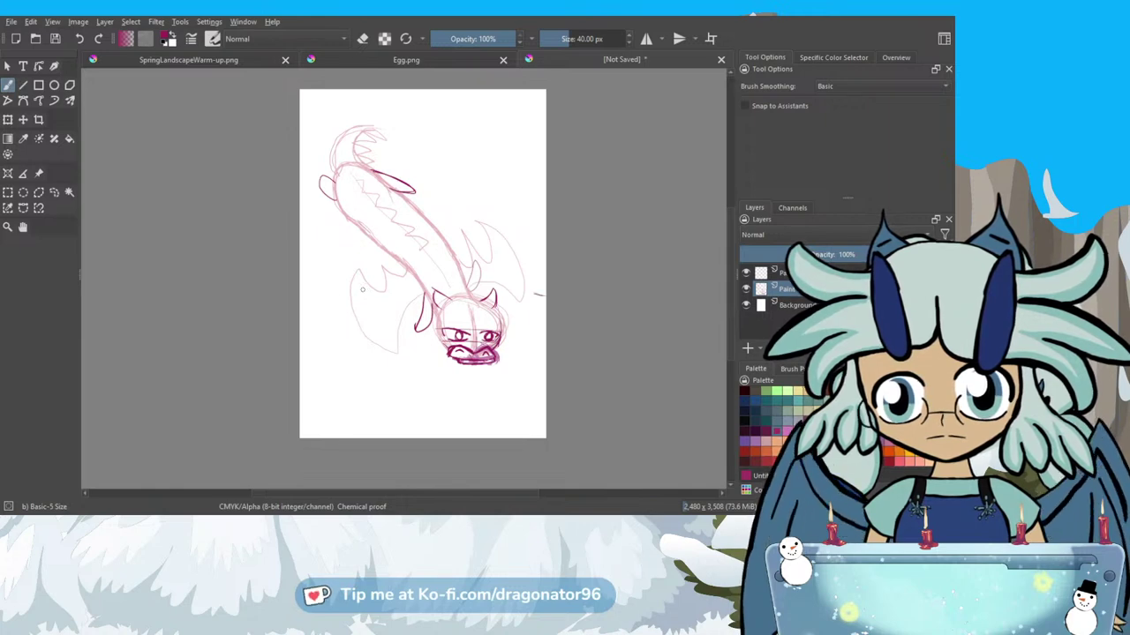
drag(302, 298, 349, 293)
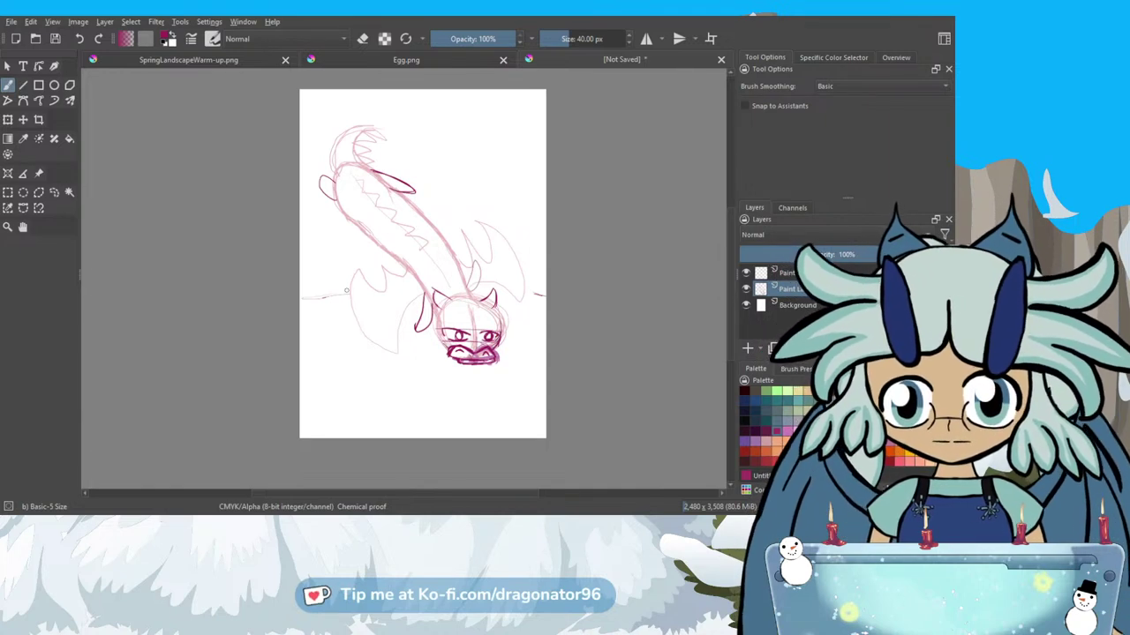
mouse_move(324, 351)
mouse_down()
mouse_move(321, 372)
mouse_move(338, 384)
mouse_up()
drag(409, 377, 395, 404)
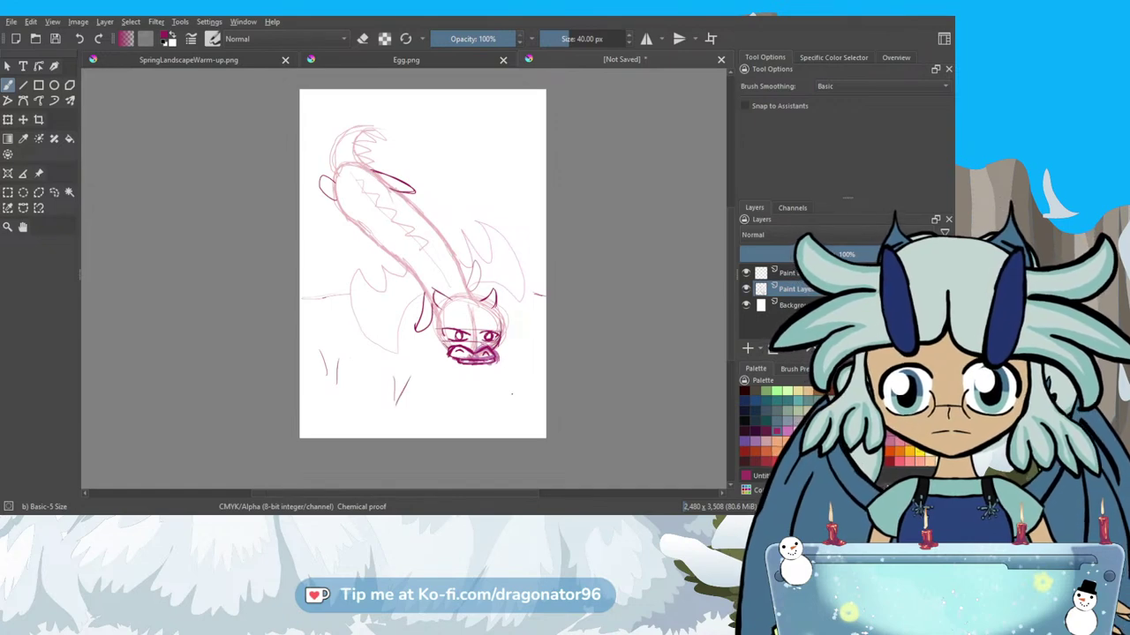
Add small pointed claws to the left front limb and draw vertical slit pupils in both eyes.
scroll(421, 331, up, 4)
mouse_move(421, 331)
mouse_down()
mouse_move(427, 314)
mouse_move(432, 331)
mouse_move(422, 318)
mouse_up()
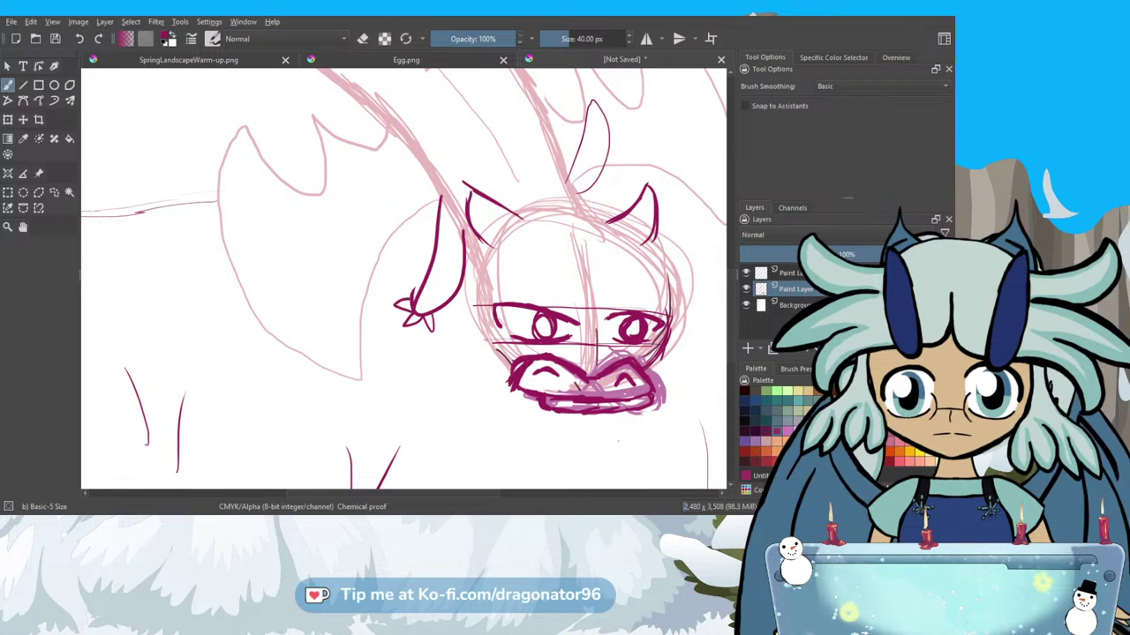
scroll(607, 345, up, 3)
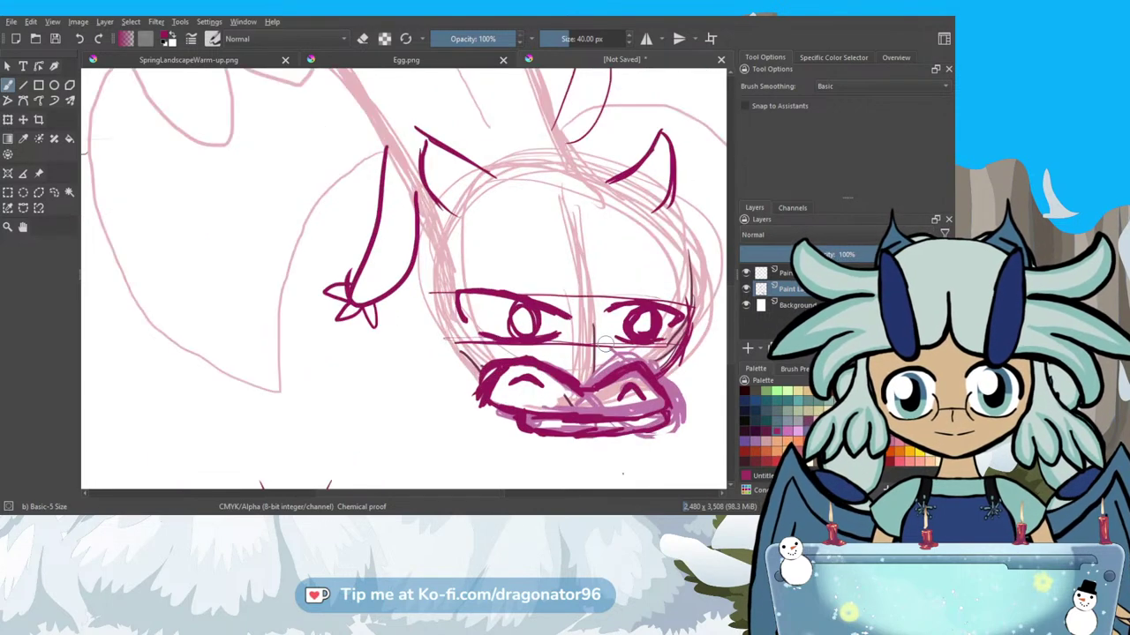
drag(660, 302, 659, 315)
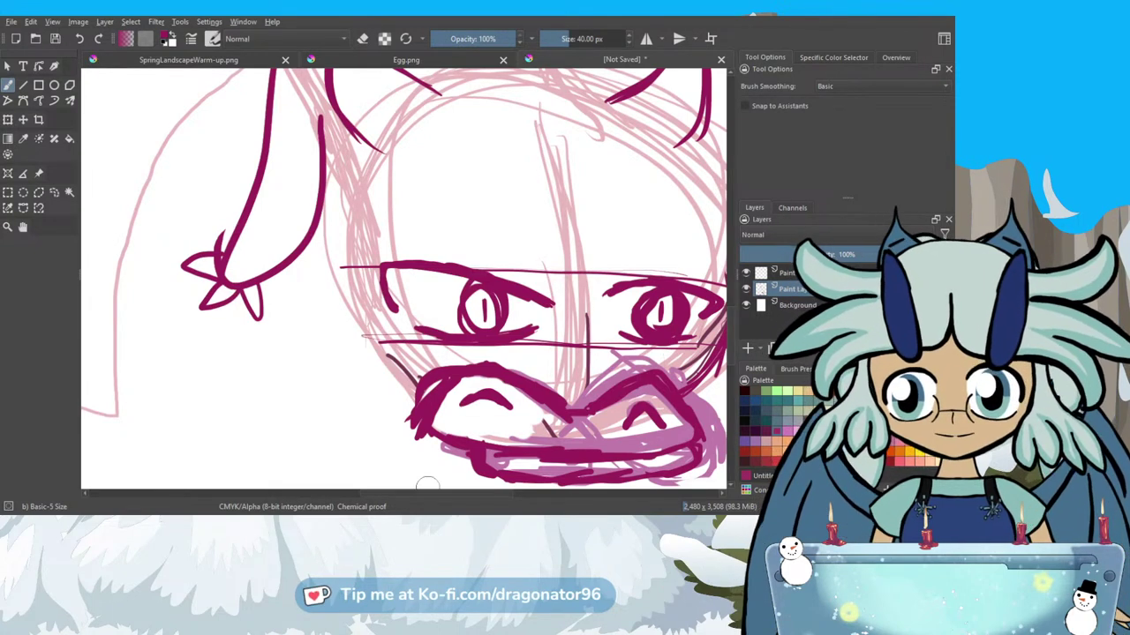
Show the brush presets and check the Egg.png drawing, returning to the unsaved creature document.
key(minus)
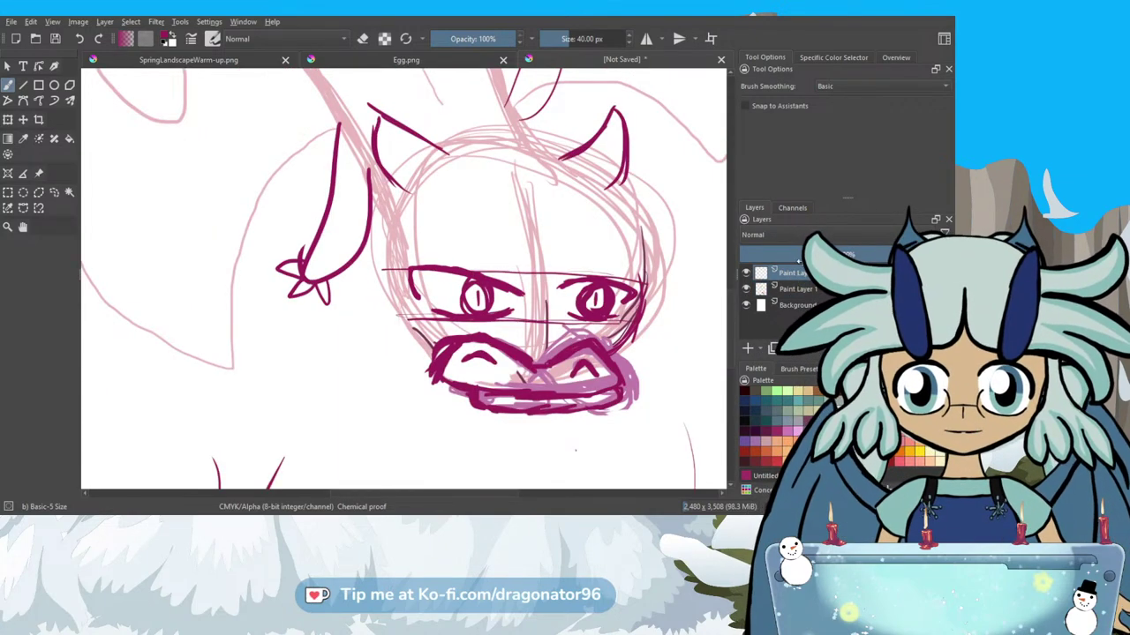
click(798, 372)
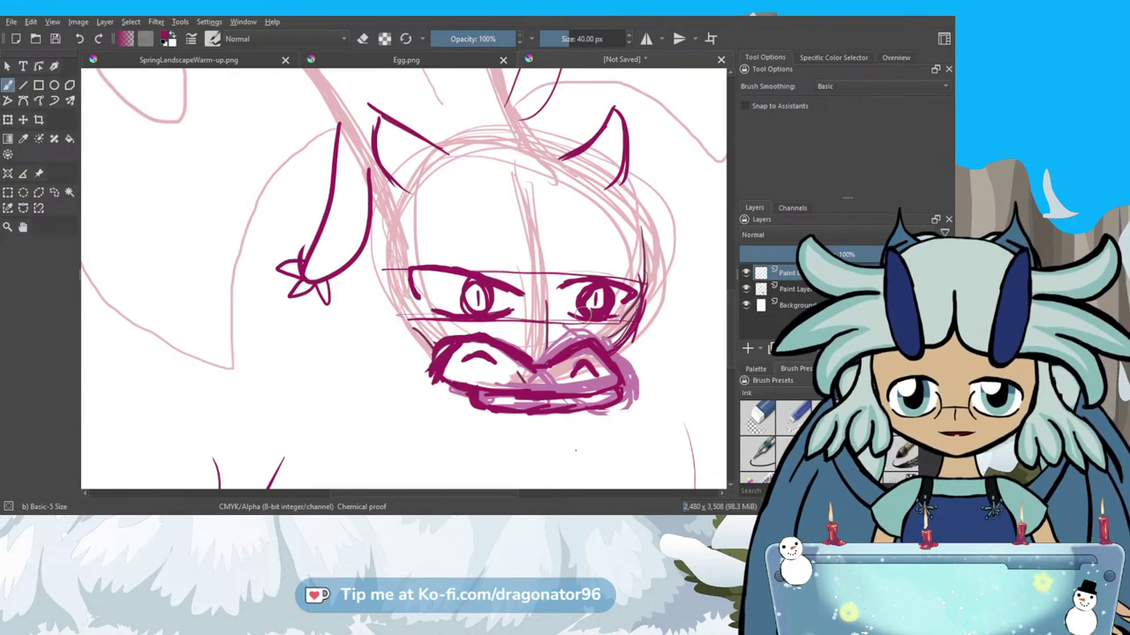
key(ctrl+shift+Tab)
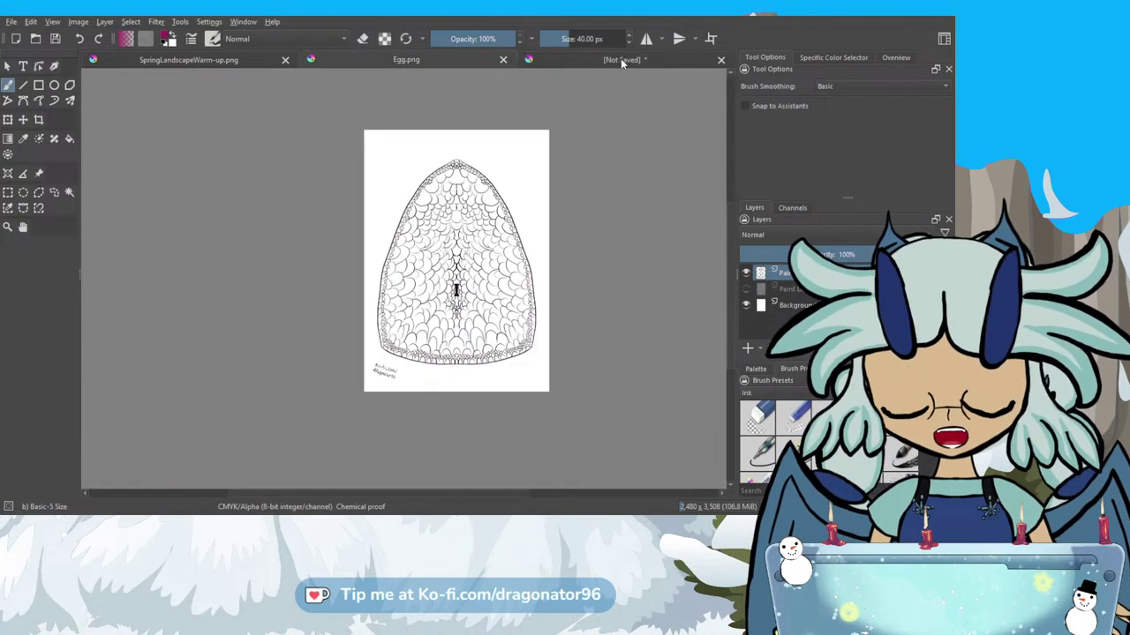
click(620, 58)
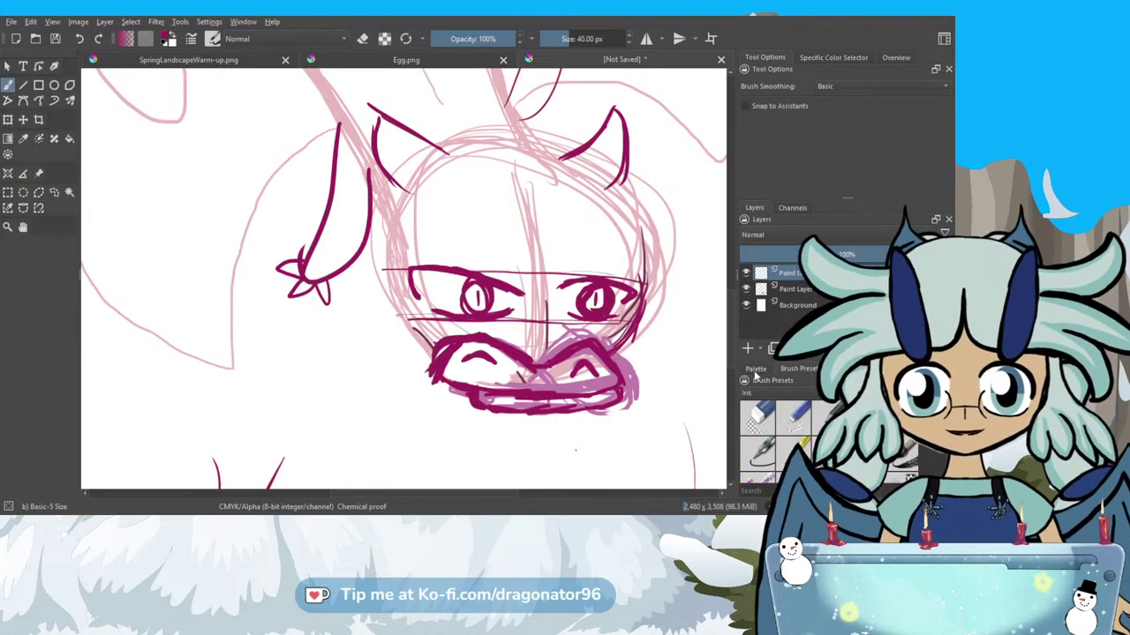
Set the brush color to black, with cyan, magenta and yellow at 0 and black at 255.
scroll(630, 351, down, 2)
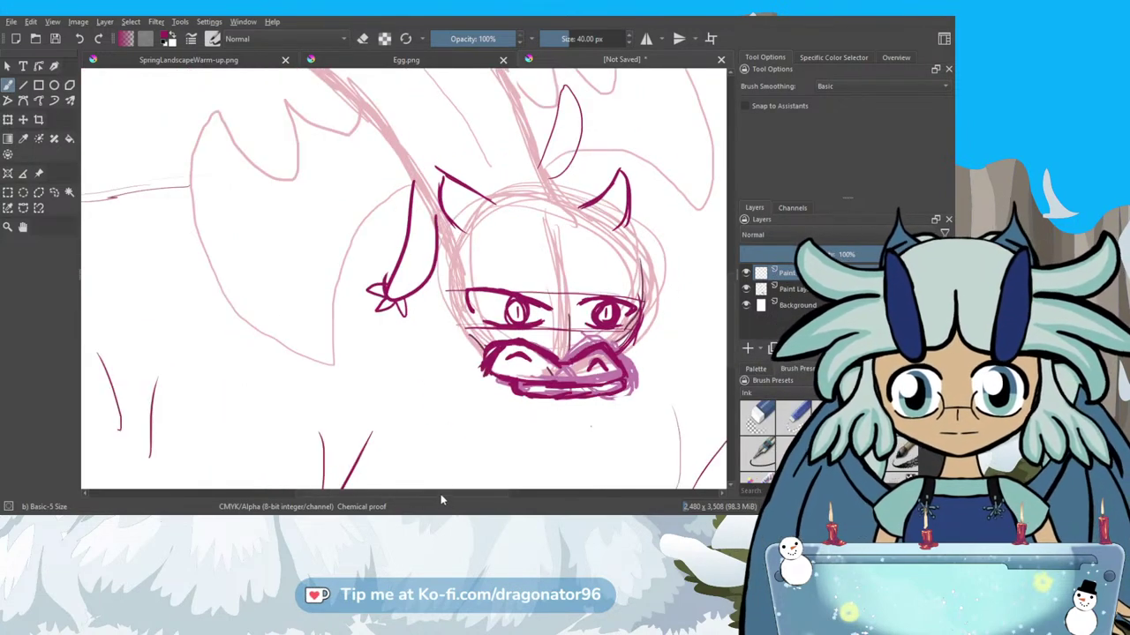
scroll(455, 490, down, 1)
scroll(494, 353, down, 3)
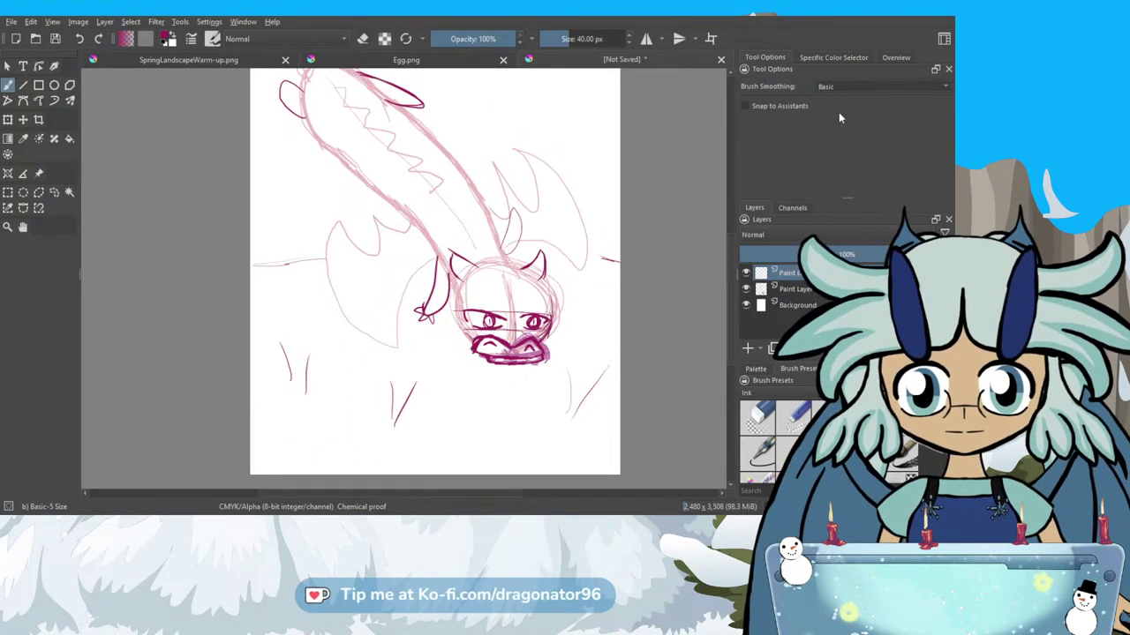
click(829, 58)
drag(861, 118, 772, 101)
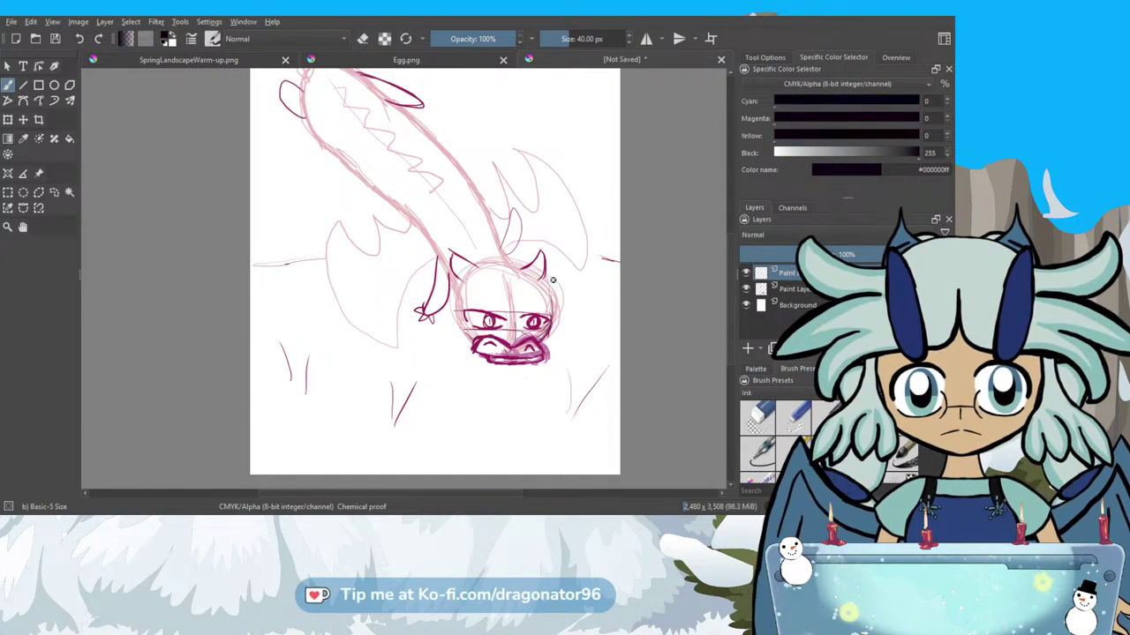
Fade the sketch on Paint Layer 1 by lowering its opacity and make the top paint layer active.
scroll(553, 279, up, 2)
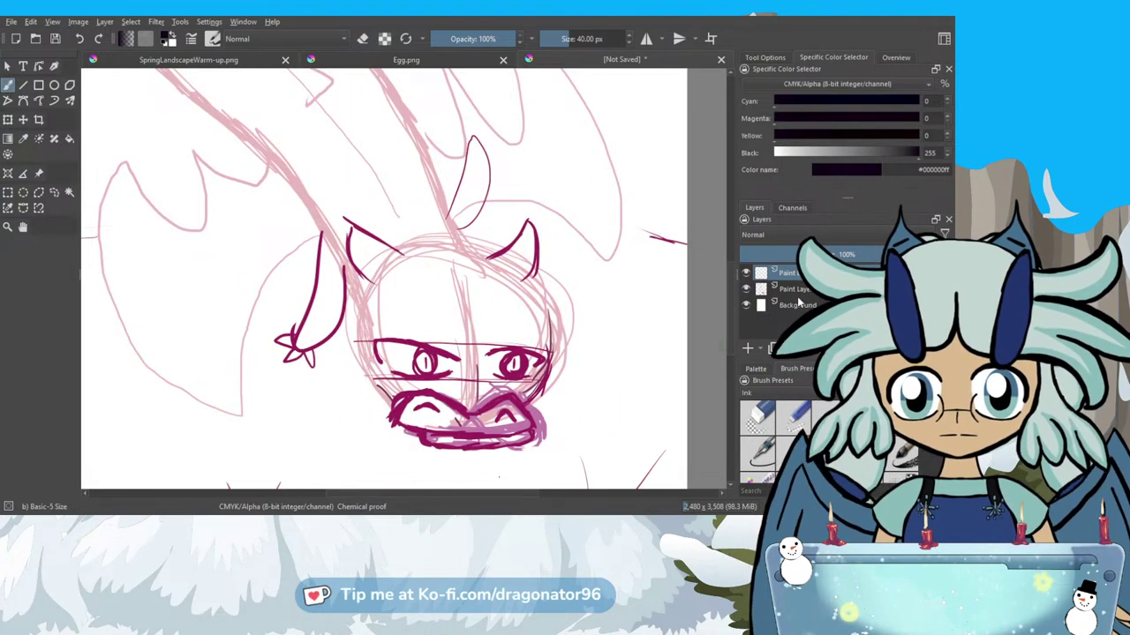
click(797, 292)
click(790, 273)
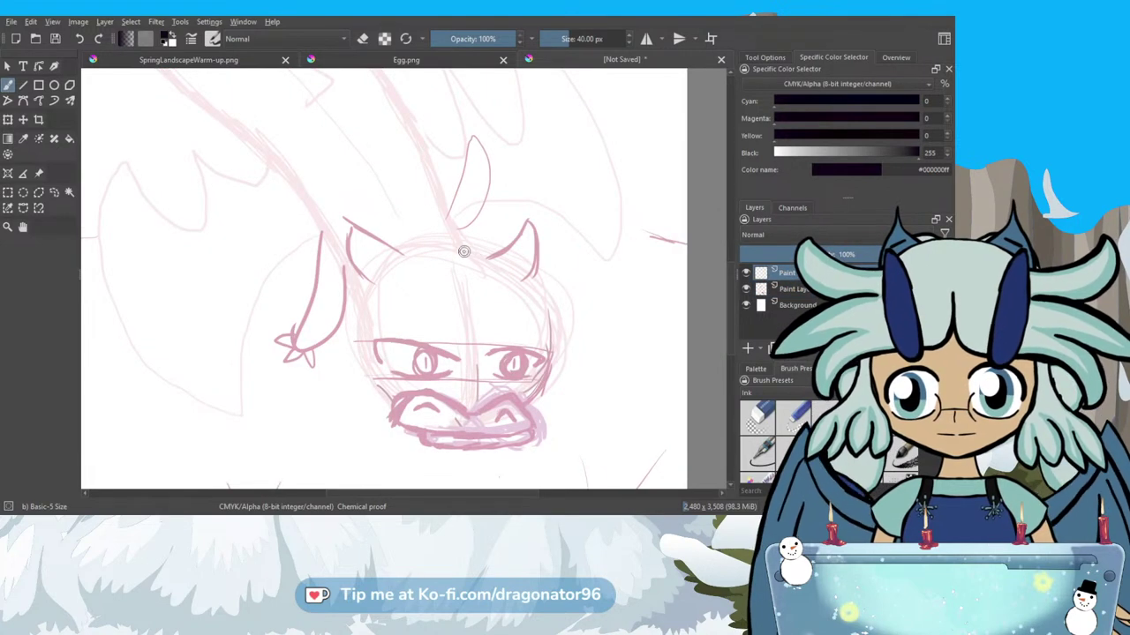
Ink the head's right side and crown in black, outlining the left horn and joining the crown line to its base.
mouse_move(467, 252)
mouse_down()
mouse_move(529, 275)
mouse_move(547, 305)
mouse_move(554, 345)
mouse_move(525, 408)
mouse_up()
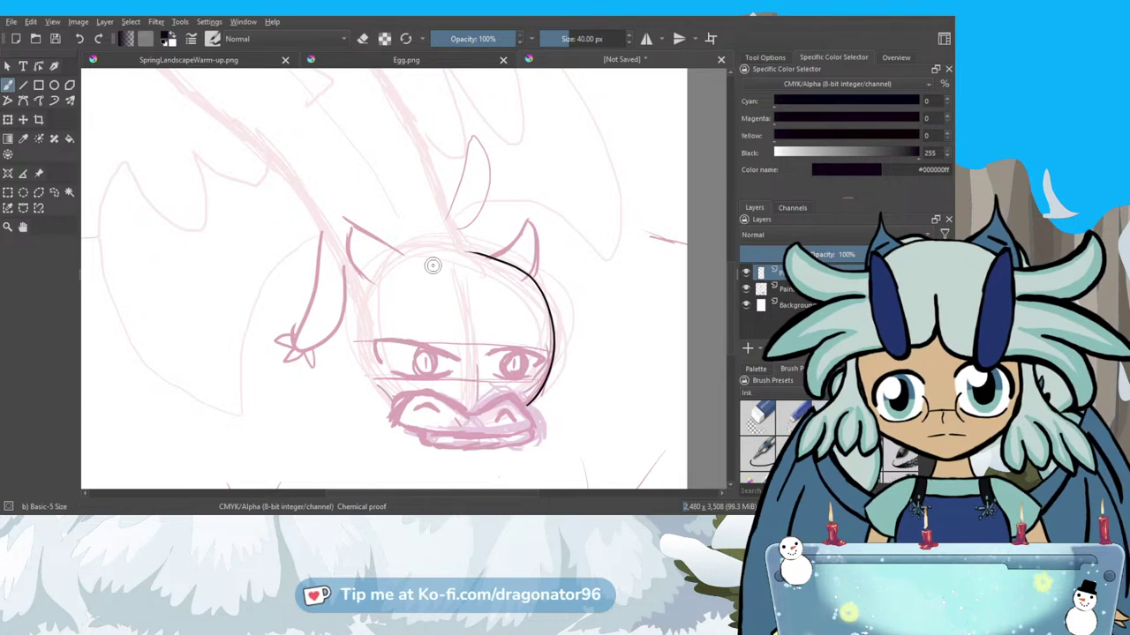
scroll(415, 260, up, 2)
mouse_move(406, 253)
mouse_down()
mouse_move(329, 218)
mouse_move(327, 251)
mouse_move(342, 277)
mouse_up()
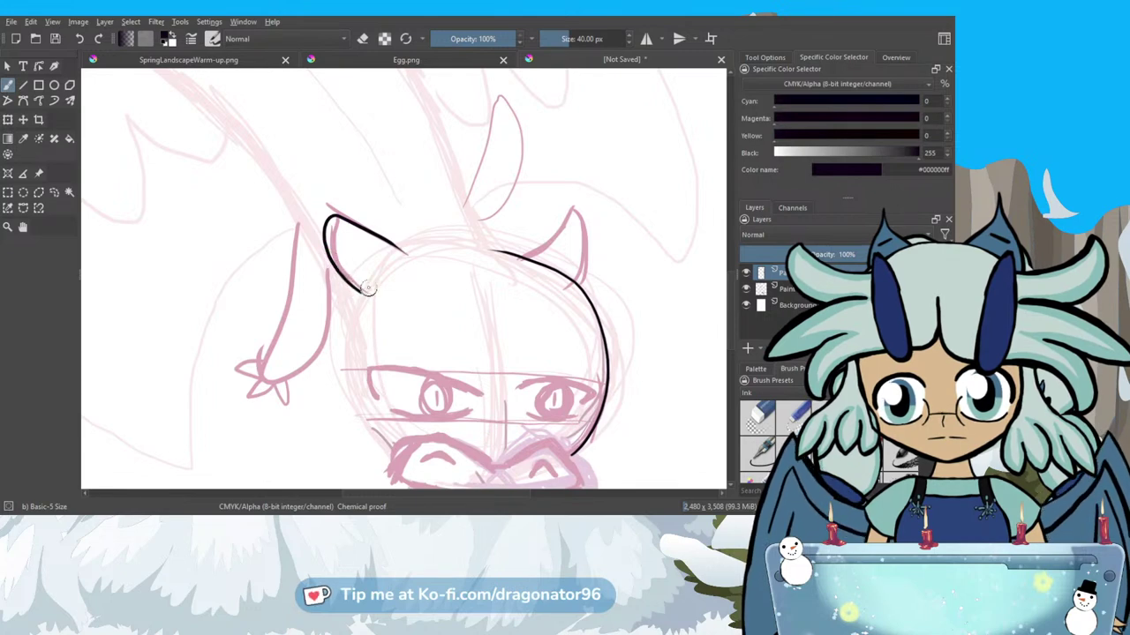
scroll(371, 240, up, 2)
drag(549, 254, 568, 258)
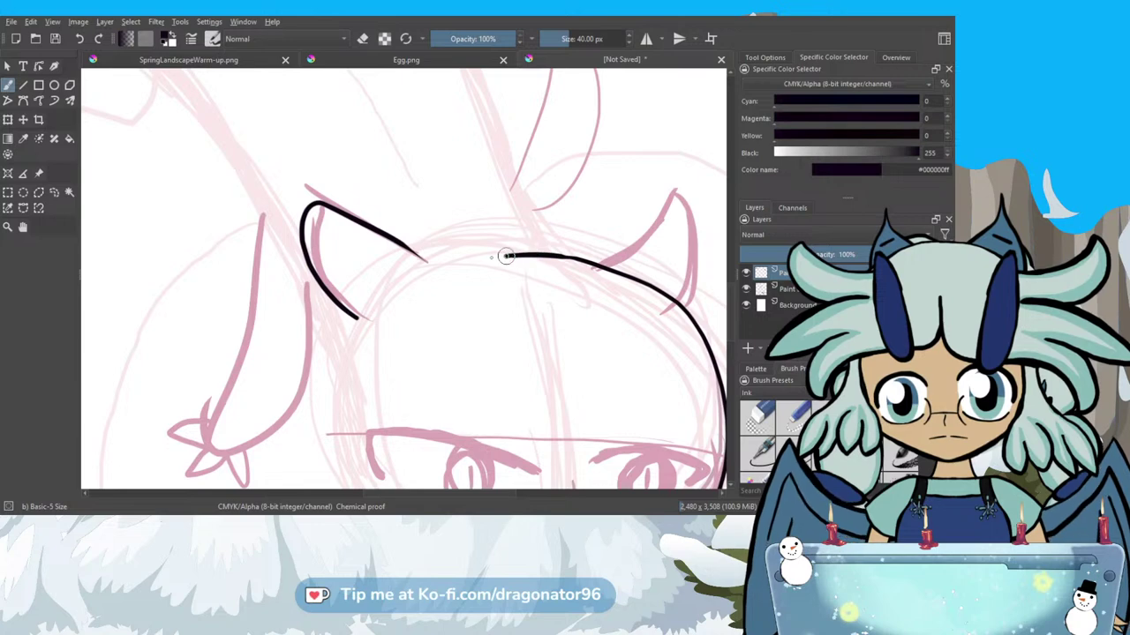
drag(474, 259, 430, 262)
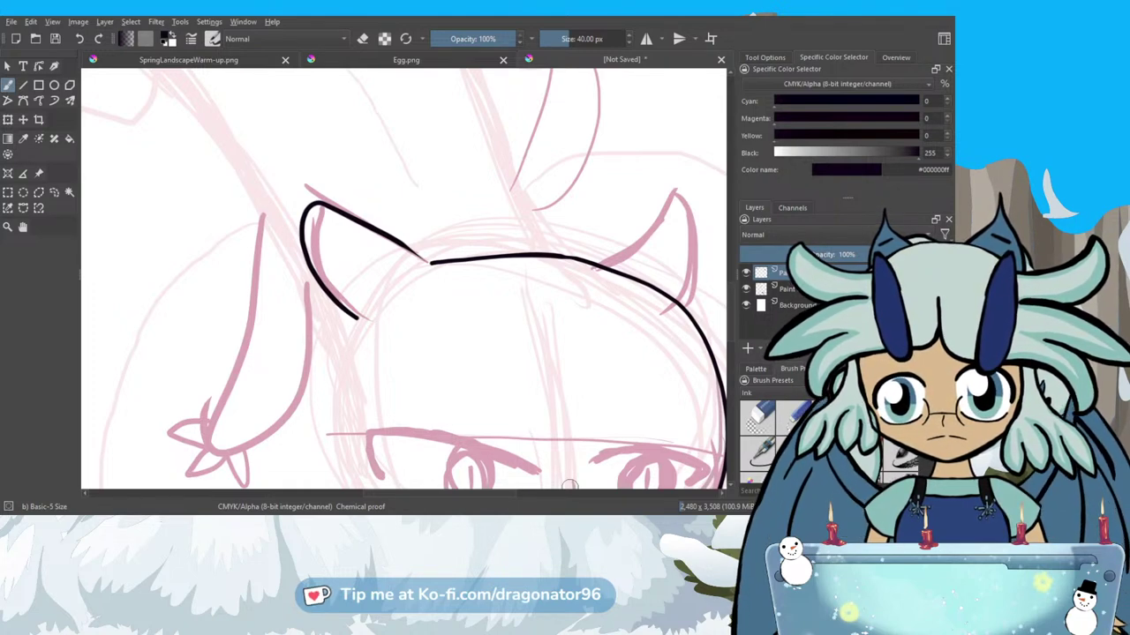
Ink the left side of the head in black, from the left horn's base down to the muzzle.
scroll(403, 247, up, 5)
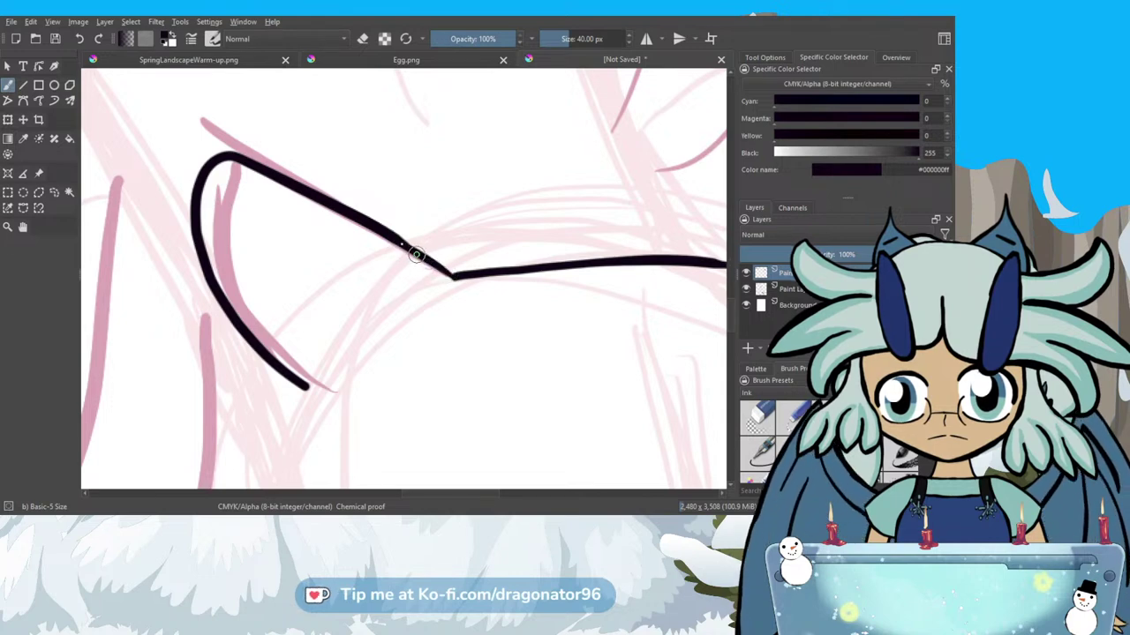
scroll(451, 277, down, 5)
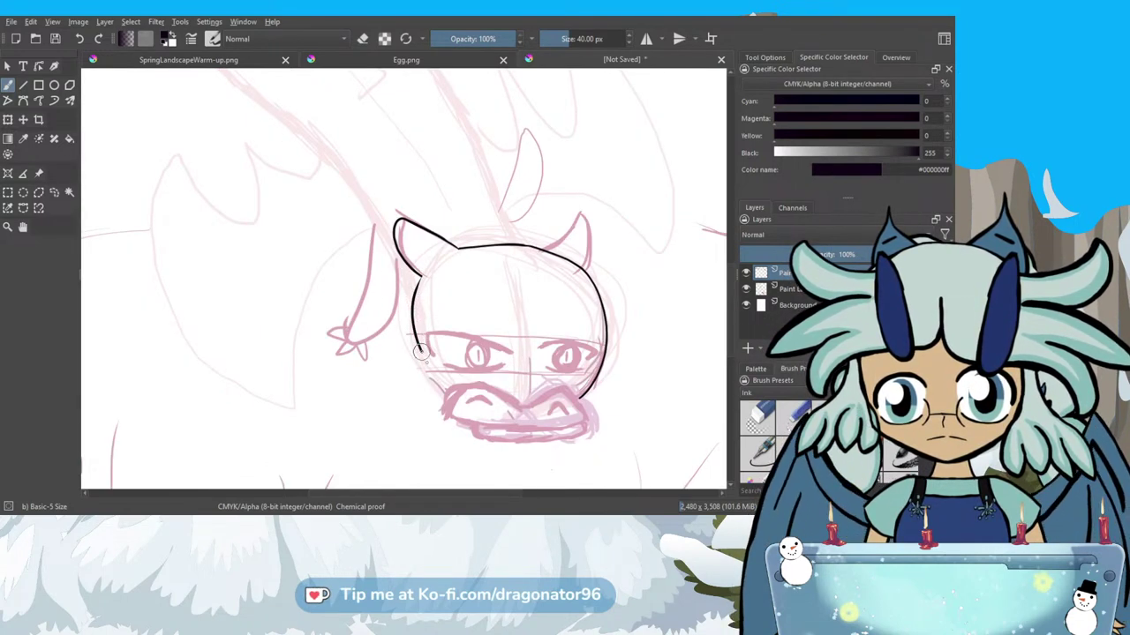
drag(425, 358, 444, 395)
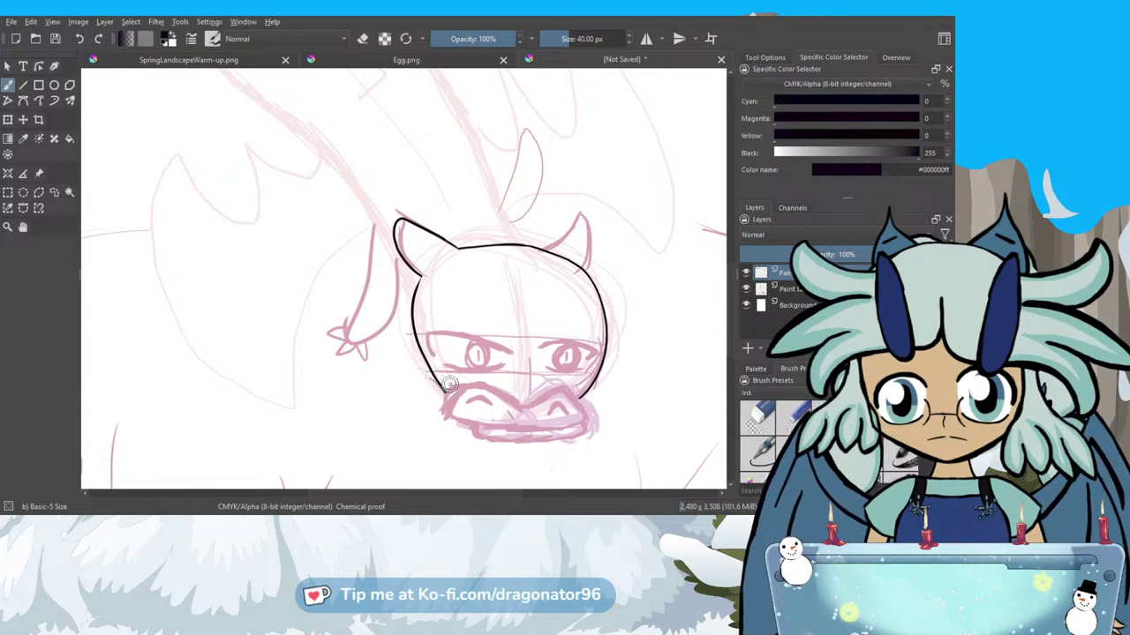
Outline the right eye's upper lid with a hooked outer corner and fill it in as a thick black shape.
scroll(607, 359, up, 3)
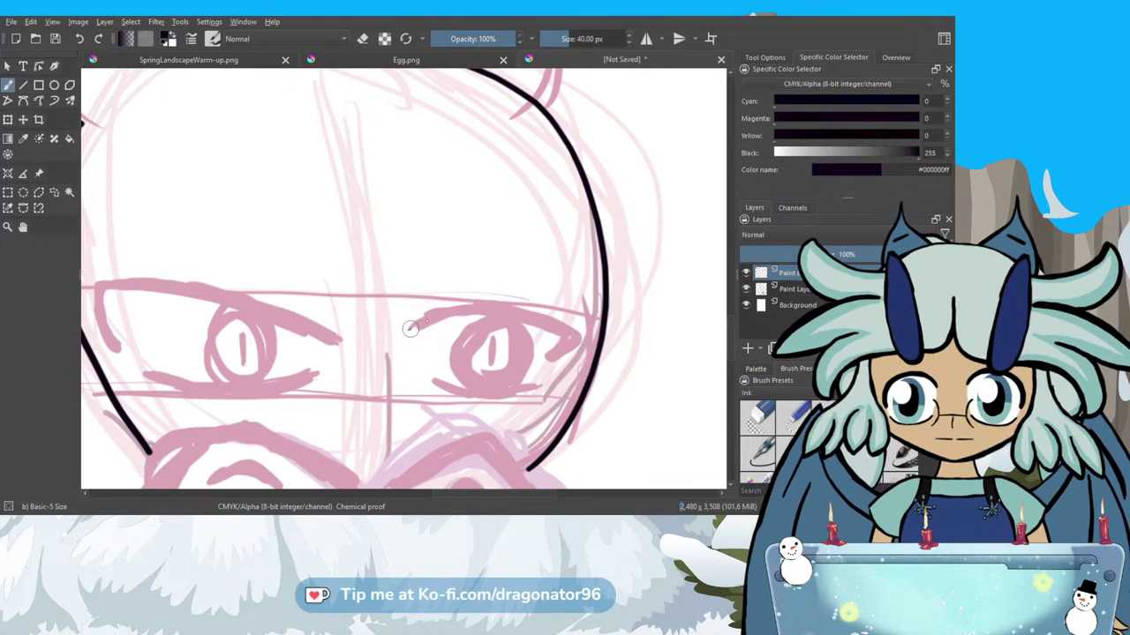
mouse_move(443, 314)
mouse_down()
mouse_move(528, 309)
mouse_move(581, 350)
mouse_up()
scroll(572, 363, up, 4)
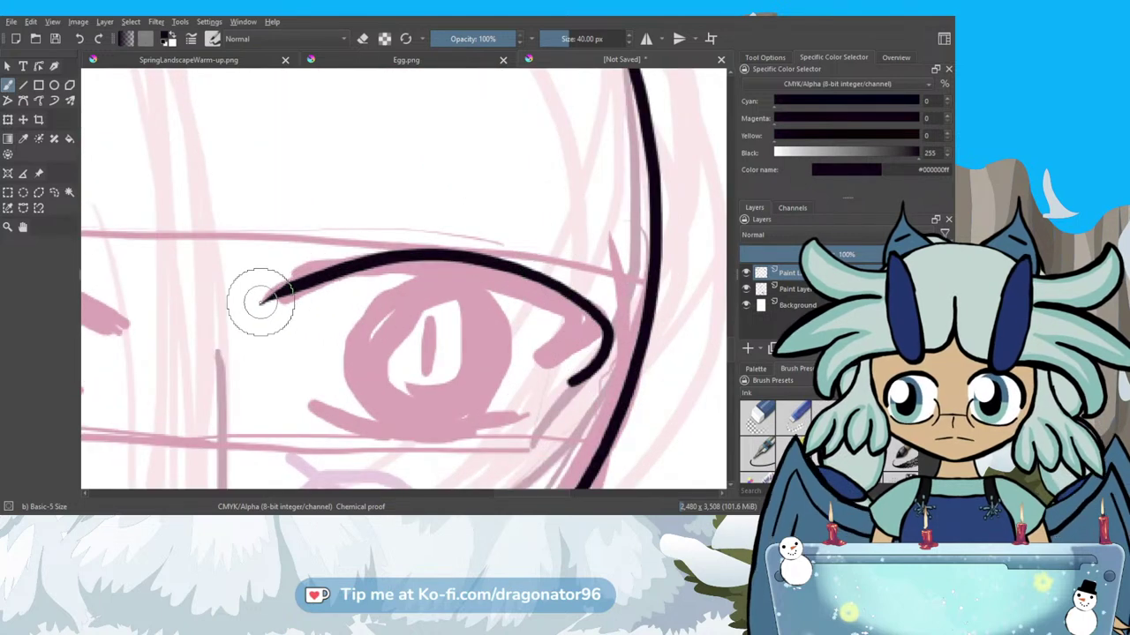
mouse_move(259, 302)
mouse_down()
mouse_move(458, 272)
mouse_move(584, 340)
mouse_move(583, 364)
mouse_move(546, 392)
mouse_move(588, 376)
mouse_move(553, 388)
mouse_move(563, 361)
mouse_move(593, 346)
mouse_up()
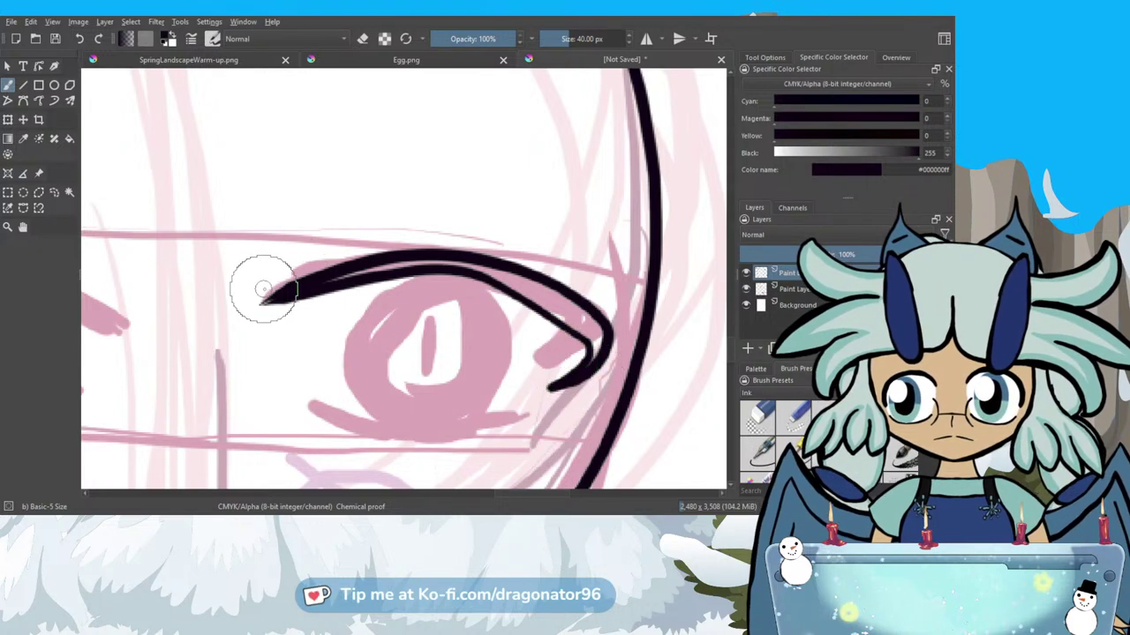
drag(283, 293, 273, 298)
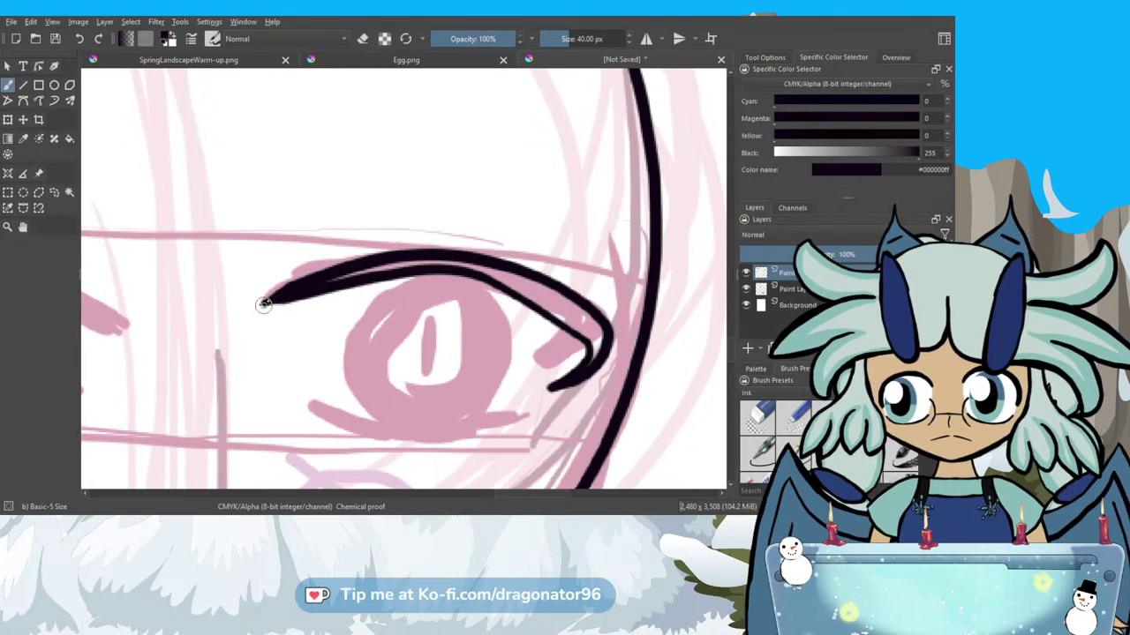
mouse_move(269, 301)
mouse_down()
mouse_move(452, 261)
mouse_move(494, 269)
mouse_move(447, 267)
mouse_move(569, 315)
mouse_move(476, 268)
mouse_move(565, 310)
mouse_move(489, 267)
mouse_move(506, 272)
mouse_move(592, 320)
mouse_move(496, 276)
mouse_move(583, 332)
mouse_move(597, 348)
mouse_move(589, 367)
mouse_move(603, 335)
mouse_move(576, 310)
mouse_move(599, 339)
mouse_up()
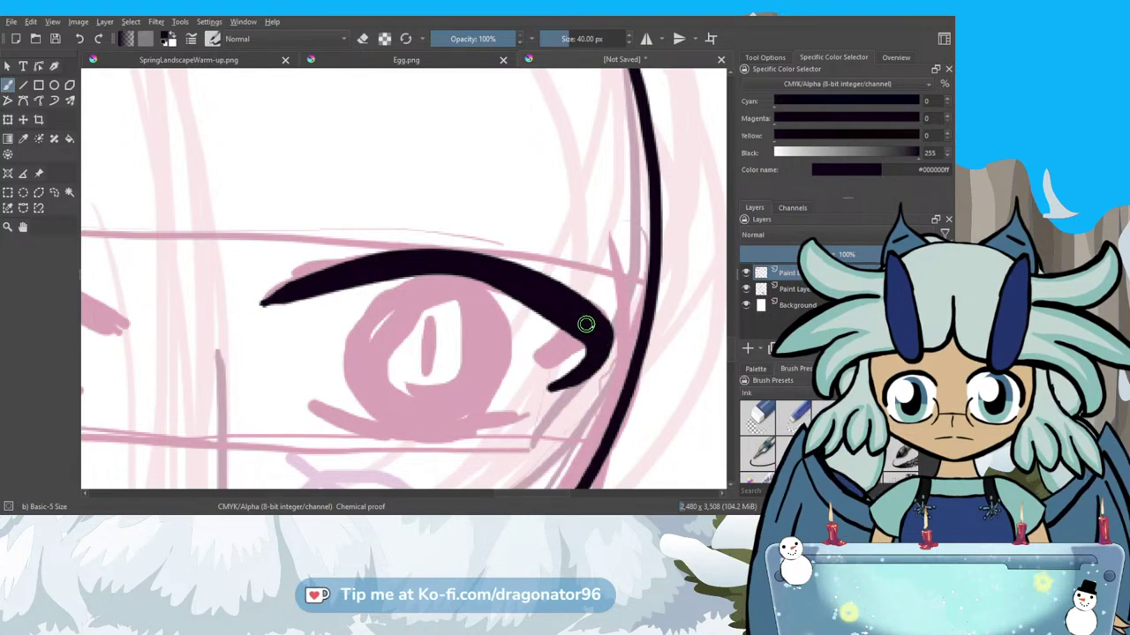
Ink the right eye's lower lid, round iris and slit pupil in black, thickening the iris outline on its left side.
mouse_move(508, 418)
mouse_down()
mouse_move(396, 427)
mouse_move(311, 393)
mouse_up()
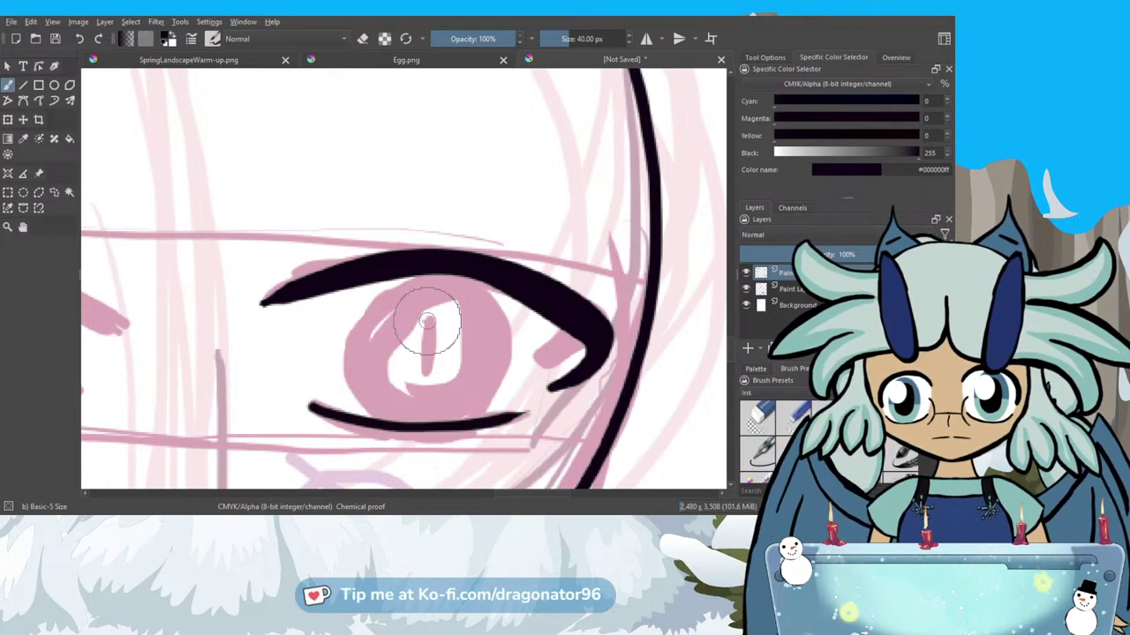
mouse_move(351, 348)
mouse_down()
mouse_move(391, 287)
mouse_move(450, 279)
mouse_move(478, 291)
mouse_move(507, 346)
mouse_move(488, 400)
mouse_move(432, 427)
mouse_move(395, 424)
mouse_move(349, 394)
mouse_move(342, 354)
mouse_move(411, 280)
mouse_up()
drag(428, 318, 424, 384)
scroll(426, 362, down, 2)
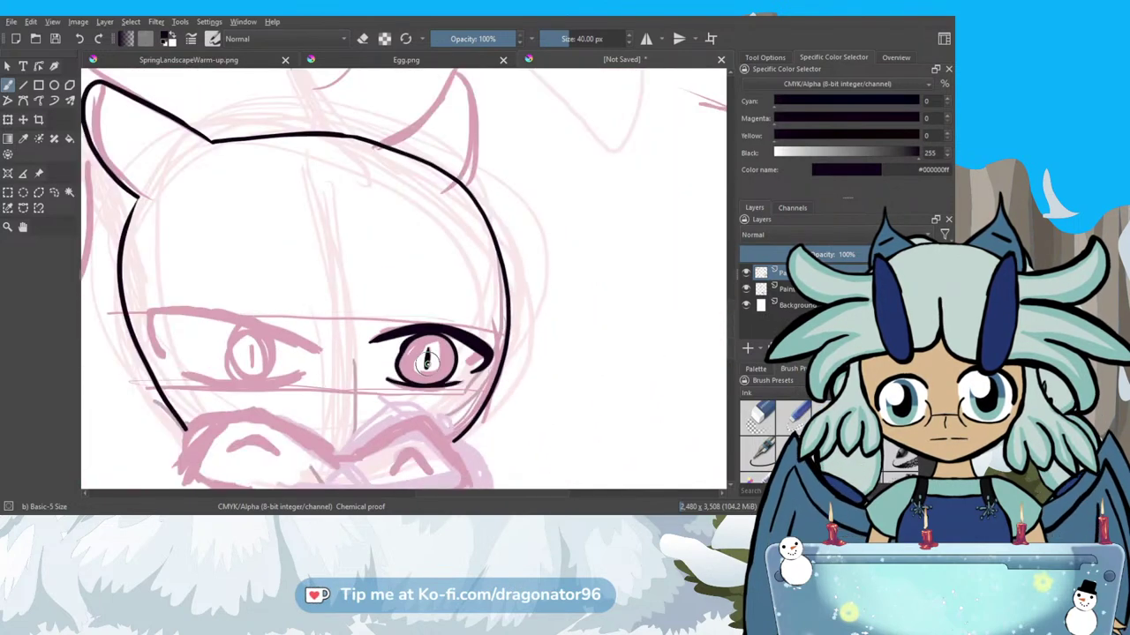
scroll(426, 362, down, 2)
scroll(412, 375, up, 3)
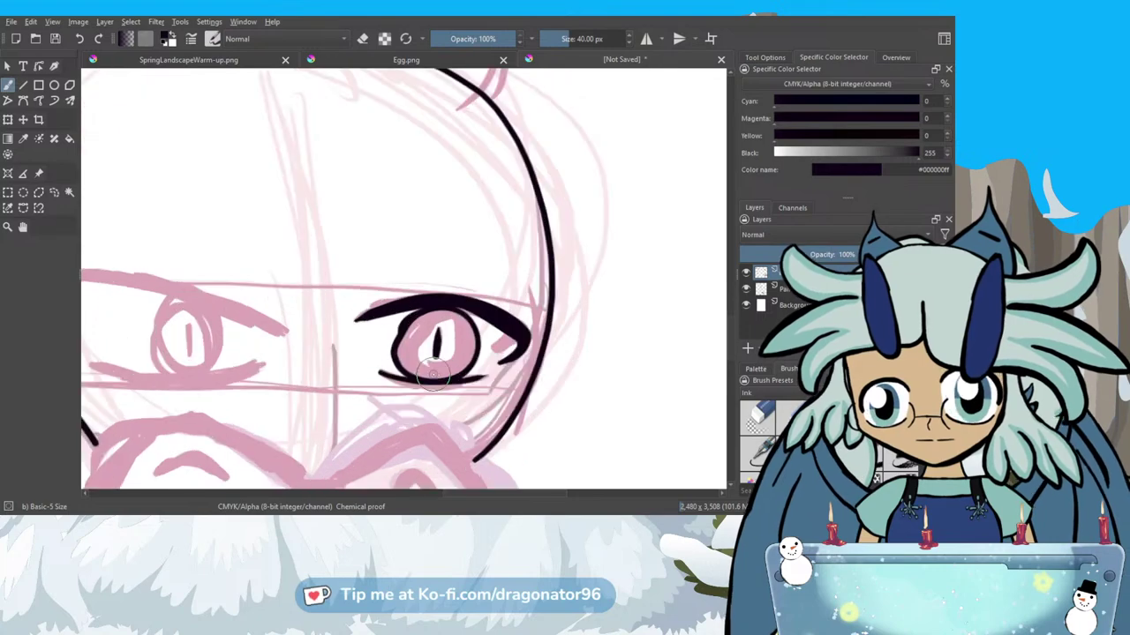
scroll(420, 283, up, 2)
scroll(420, 284, down, 2)
scroll(431, 272, up, 2)
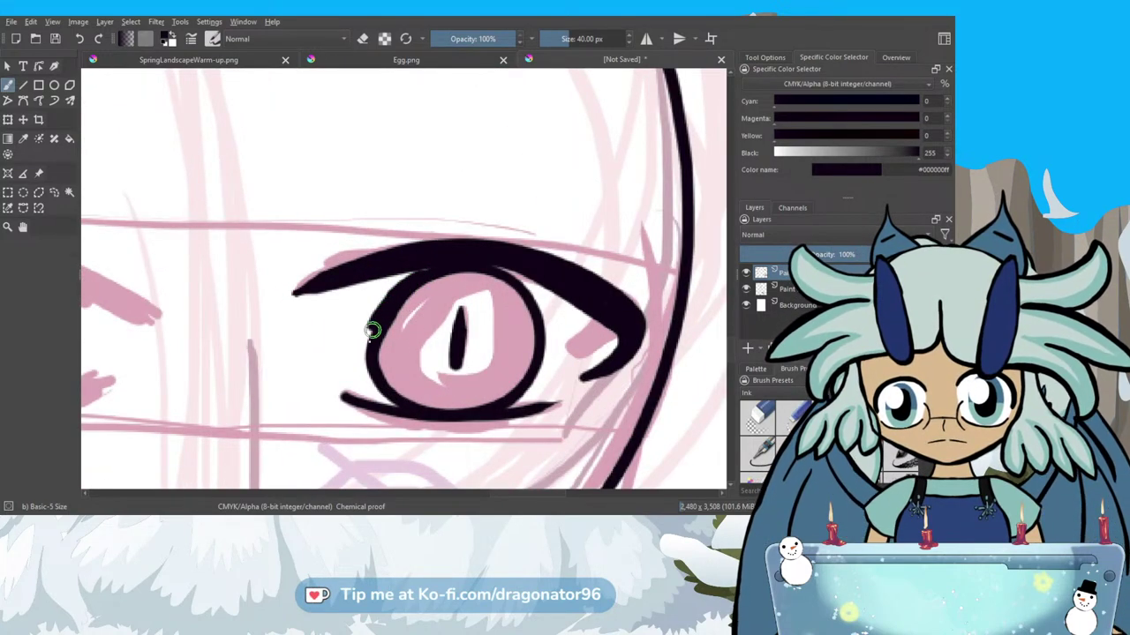
mouse_move(369, 351)
mouse_down()
mouse_move(372, 375)
mouse_move(403, 403)
mouse_up()
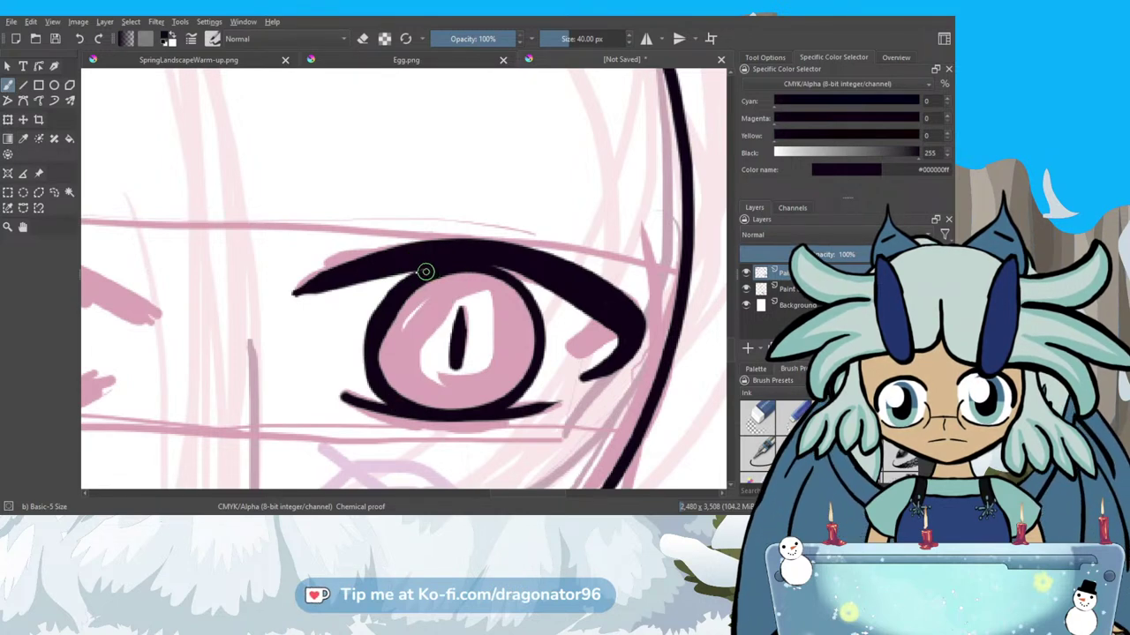
Outline the left eye's slanted upper lid with its curved outer corner and fill it in solid black.
scroll(420, 271, down, 3)
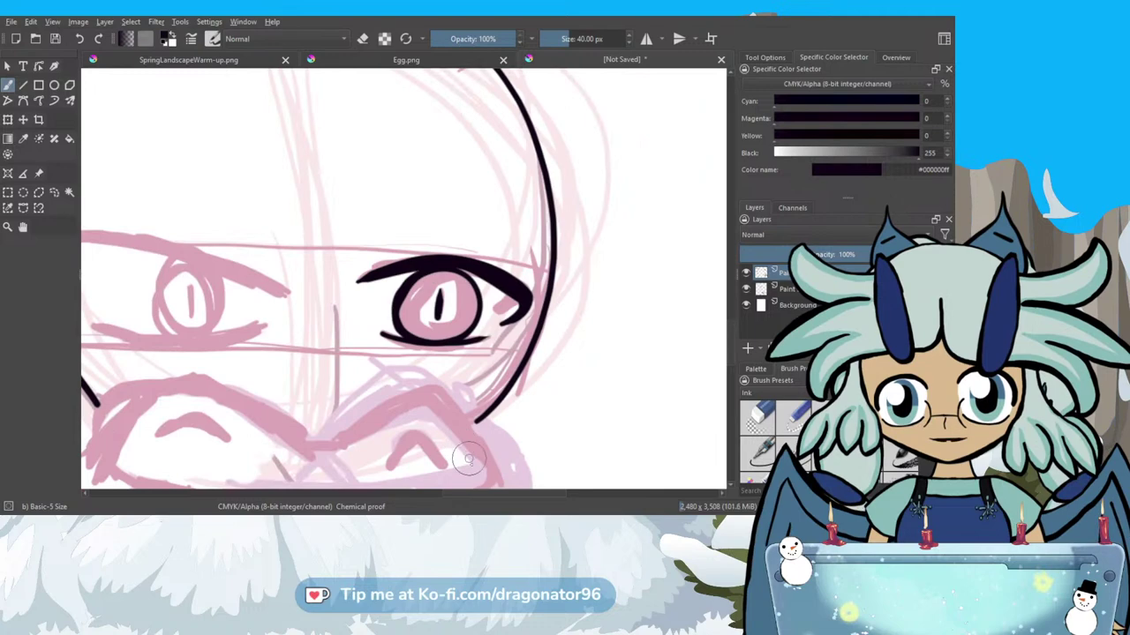
drag(472, 494, 428, 491)
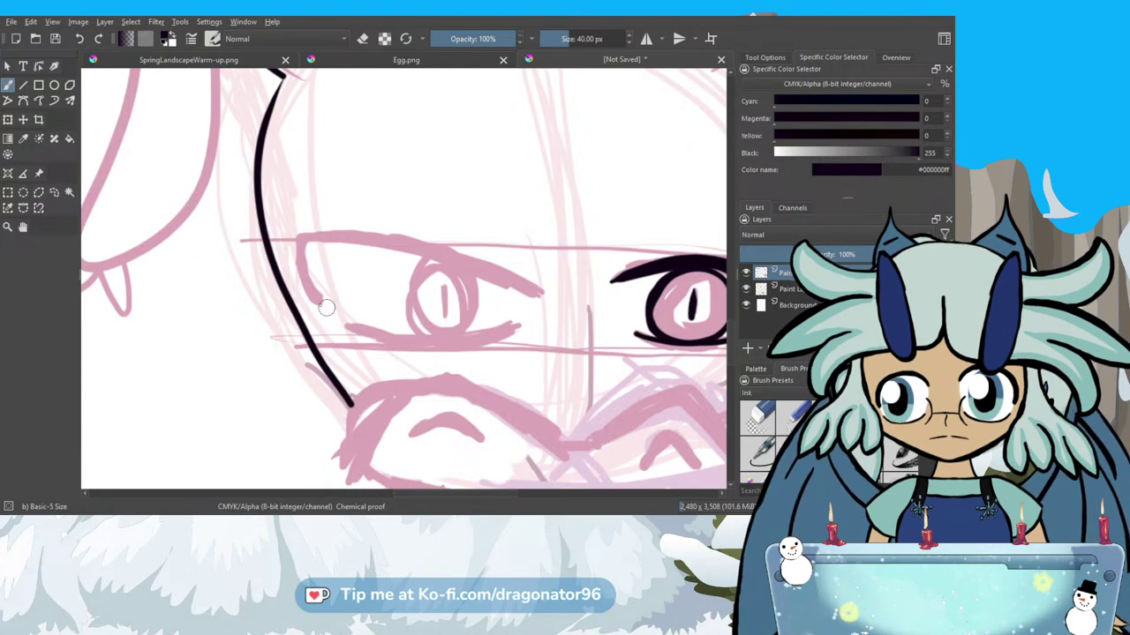
mouse_move(317, 303)
mouse_down()
mouse_move(301, 289)
mouse_move(290, 233)
mouse_move(328, 226)
mouse_move(474, 258)
mouse_move(541, 291)
mouse_up()
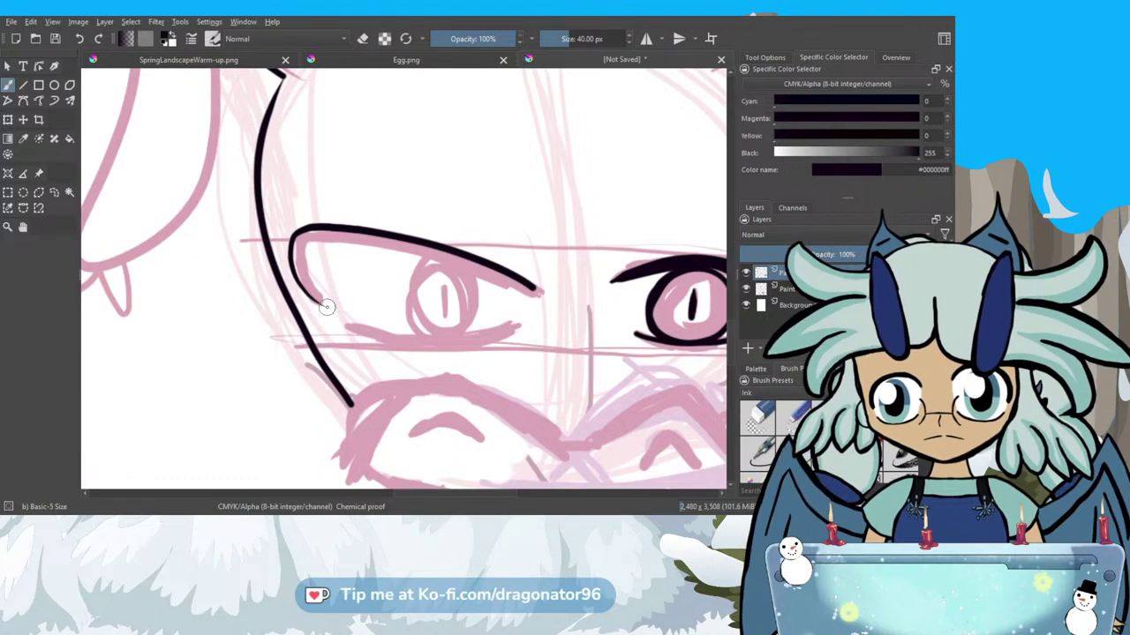
mouse_move(314, 292)
mouse_down()
mouse_move(305, 244)
mouse_move(338, 236)
mouse_move(521, 292)
mouse_up()
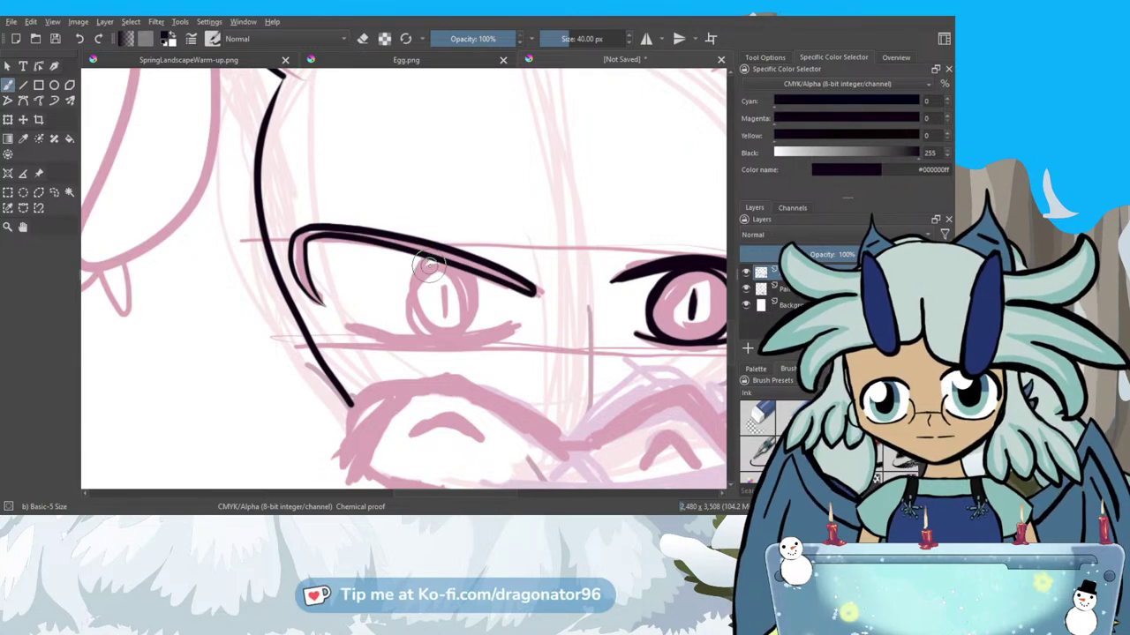
scroll(446, 251, up, 1)
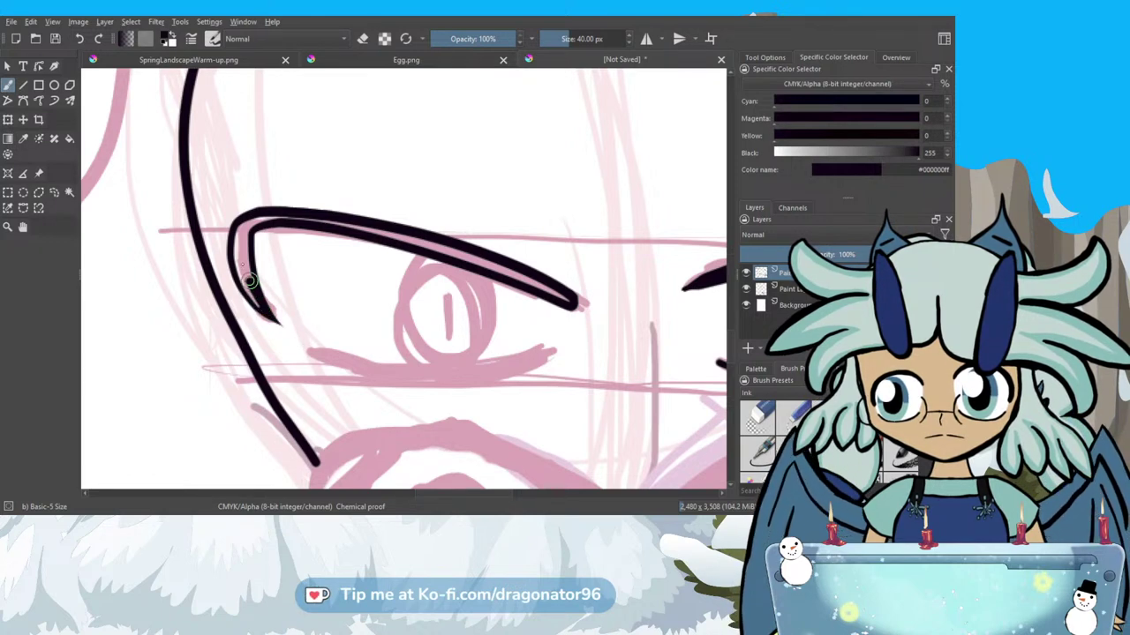
drag(237, 249, 257, 305)
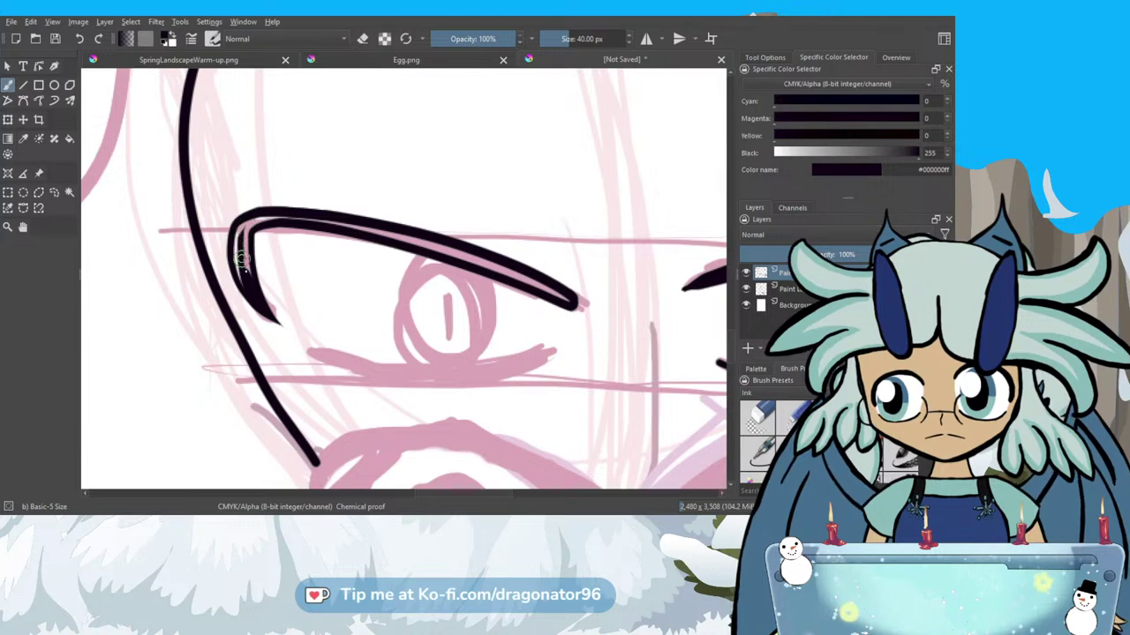
mouse_move(252, 280)
mouse_down()
mouse_move(248, 225)
mouse_move(235, 255)
mouse_move(254, 294)
mouse_move(242, 253)
mouse_up()
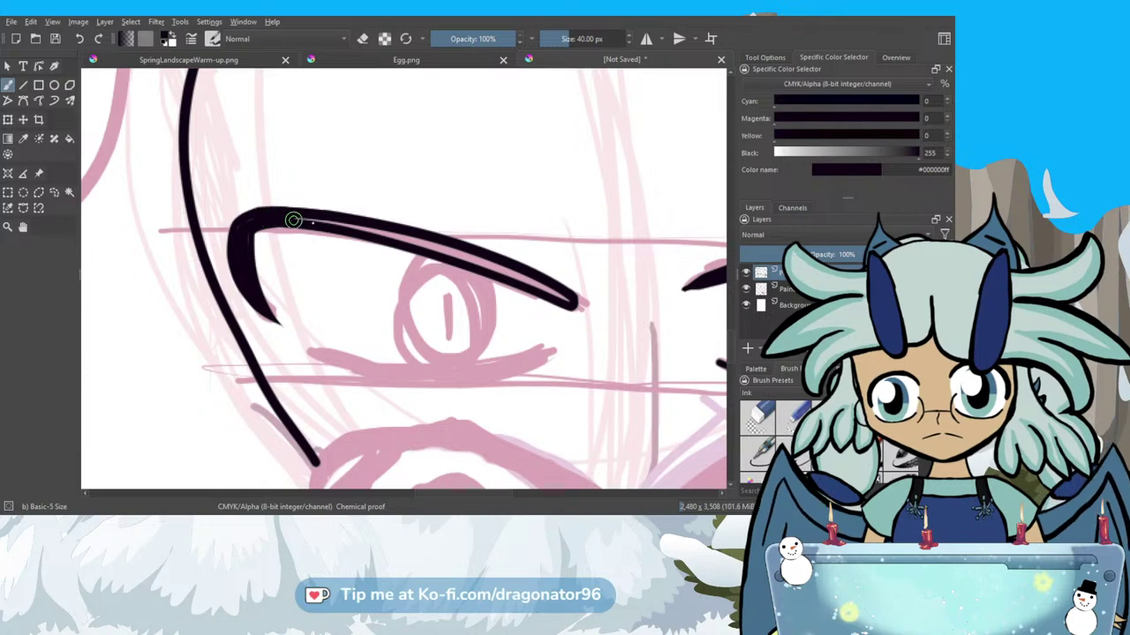
mouse_move(339, 225)
mouse_down()
mouse_move(376, 234)
mouse_move(361, 222)
mouse_move(563, 297)
mouse_up()
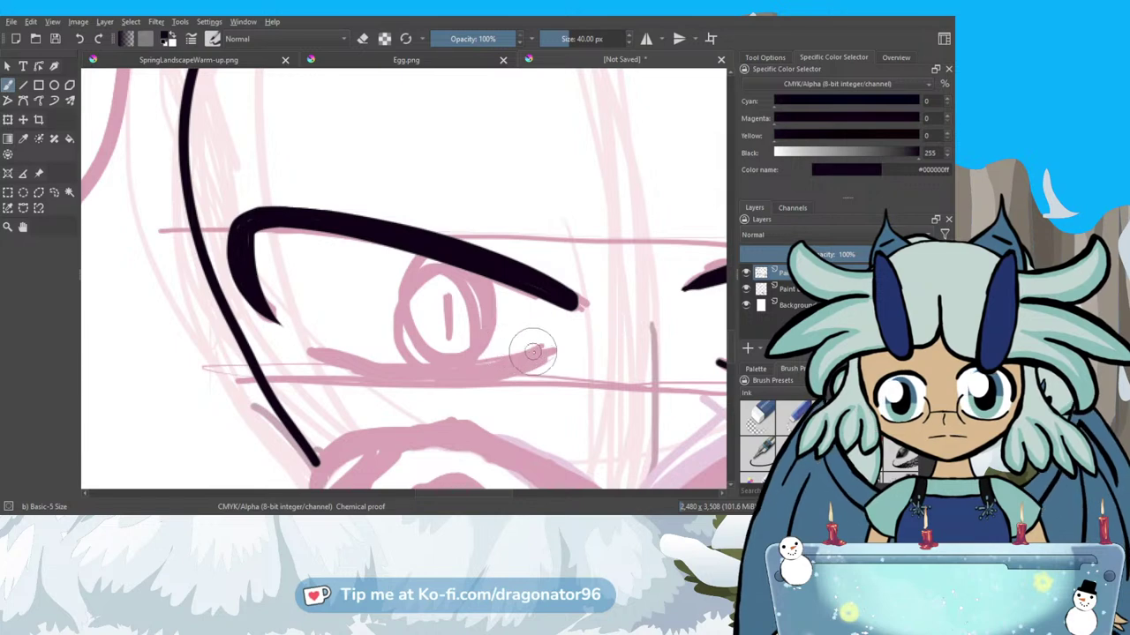
Ink the left eye's lower lid, thickened iris outline and vertical slit pupil in black.
mouse_move(498, 371)
mouse_down()
mouse_move(392, 382)
mouse_move(352, 370)
mouse_move(323, 346)
mouse_up()
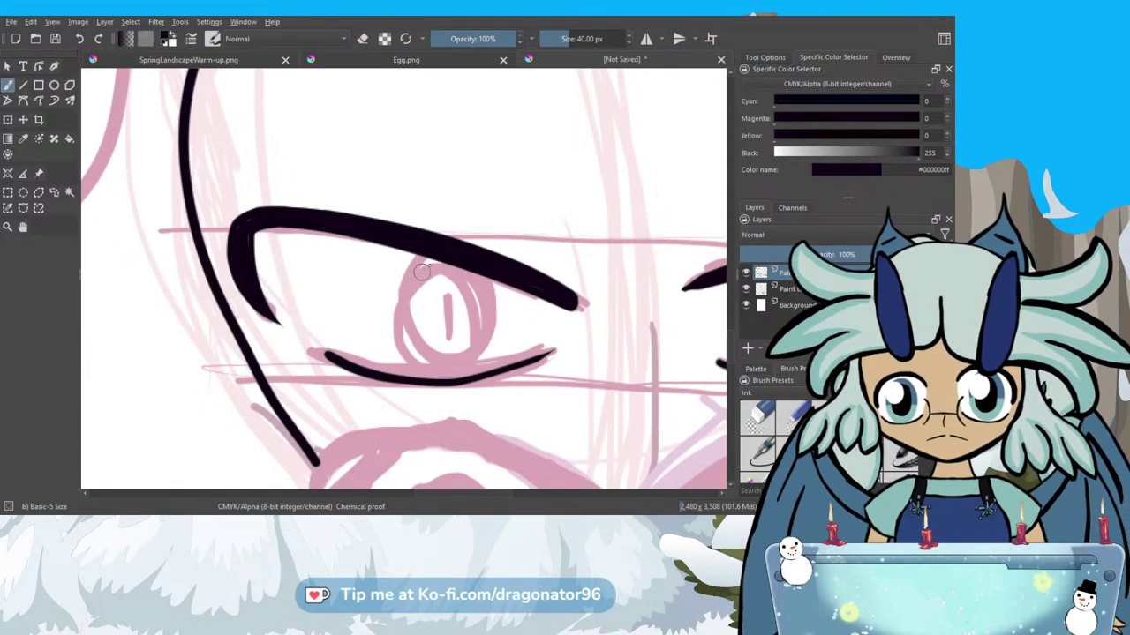
mouse_move(498, 300)
mouse_down()
mouse_move(500, 339)
mouse_move(464, 382)
mouse_move(425, 381)
mouse_move(395, 360)
mouse_move(391, 304)
mouse_up()
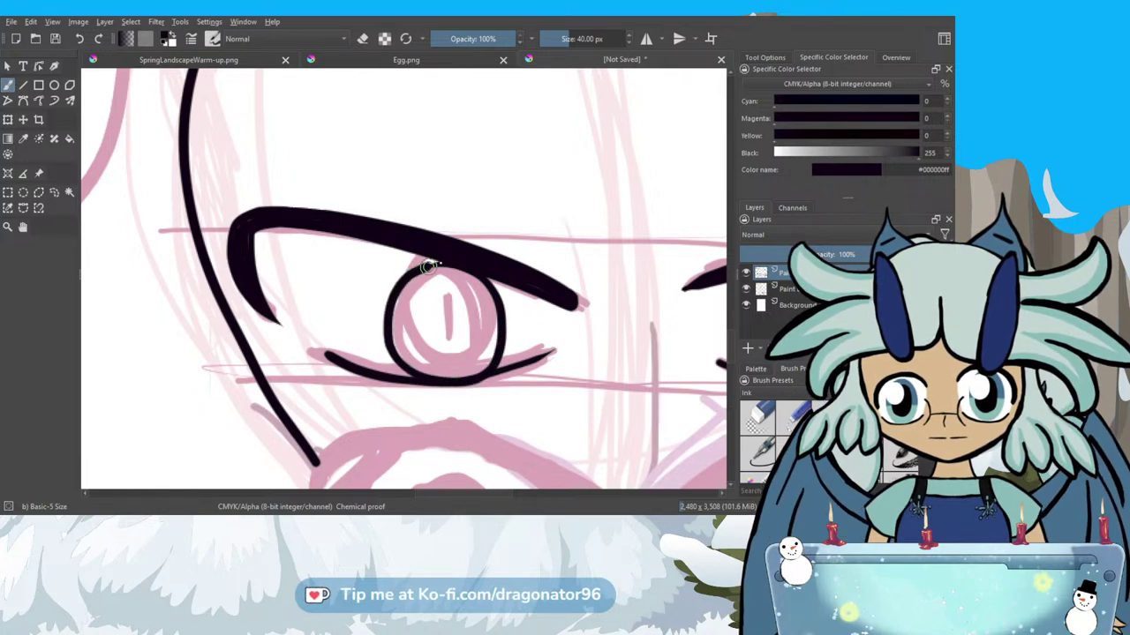
mouse_move(486, 276)
mouse_down()
mouse_move(504, 305)
mouse_move(501, 349)
mouse_move(439, 383)
mouse_move(399, 367)
mouse_move(382, 338)
mouse_move(409, 267)
mouse_move(439, 256)
mouse_move(486, 264)
mouse_move(502, 281)
mouse_move(451, 328)
mouse_move(451, 344)
mouse_move(452, 293)
mouse_up()
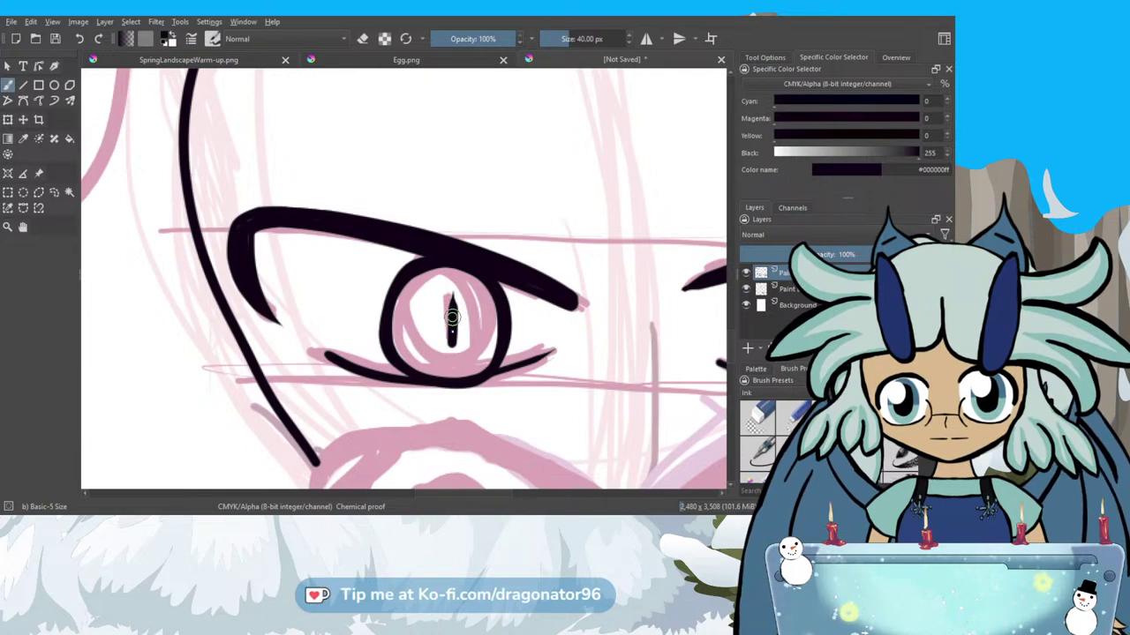
drag(452, 339, 457, 324)
key(ctrl+z)
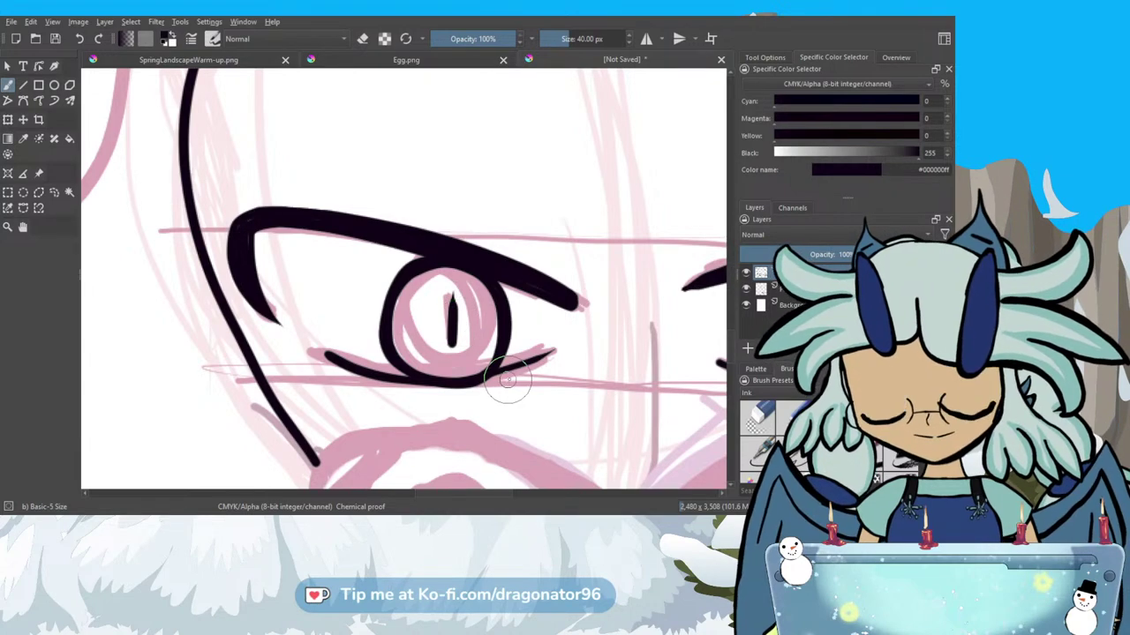
Ink the two-humped muzzle outline in black, join it to the left cheek line, and draw the lower jaw beneath it.
scroll(507, 379, down, 6)
scroll(550, 425, up, 3)
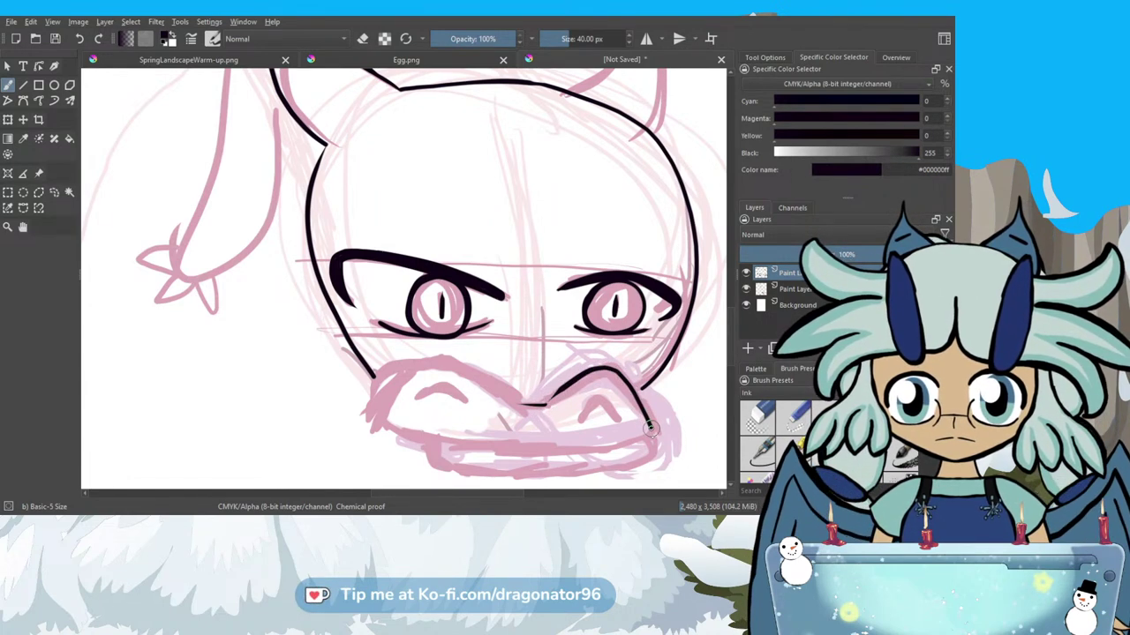
mouse_move(648, 435)
mouse_down()
mouse_move(517, 451)
mouse_move(385, 430)
mouse_up()
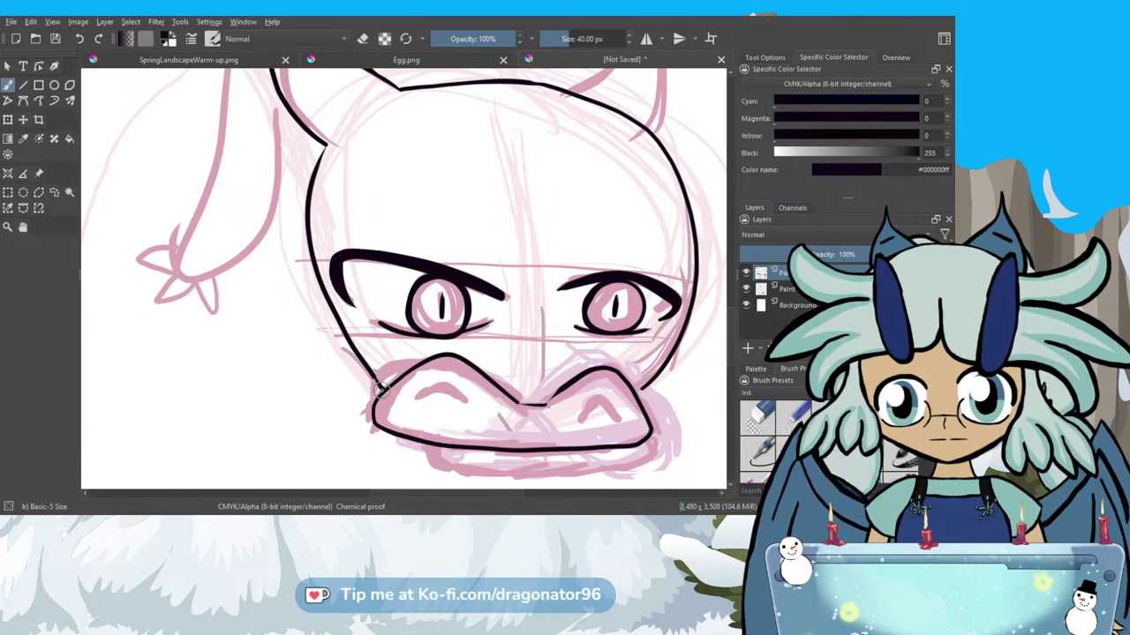
drag(378, 388, 366, 363)
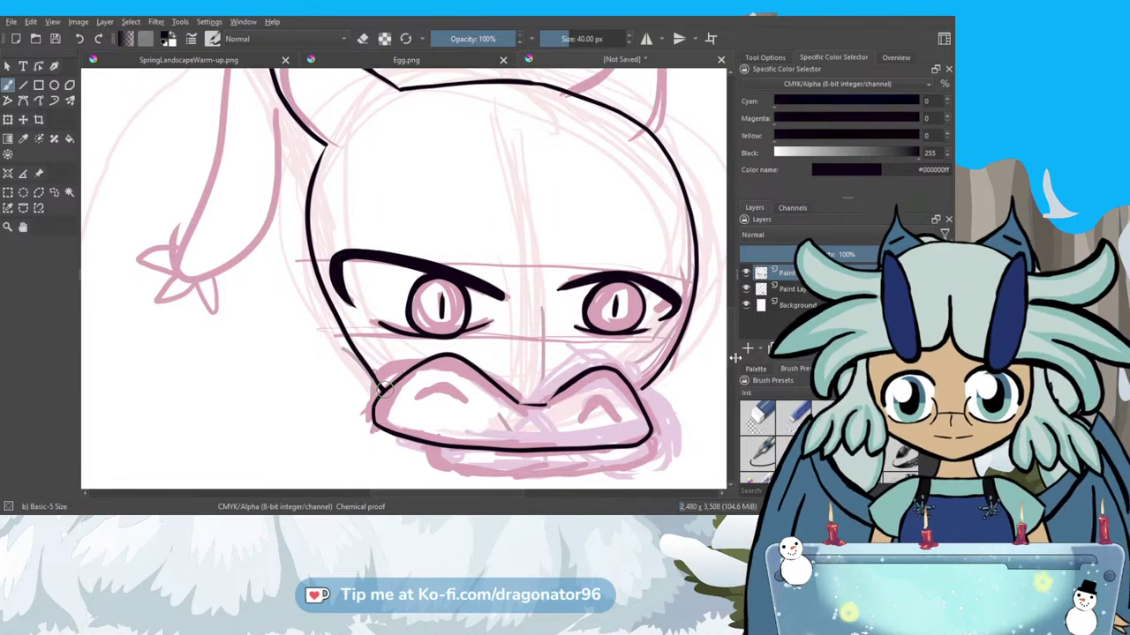
scroll(377, 388, down, 3)
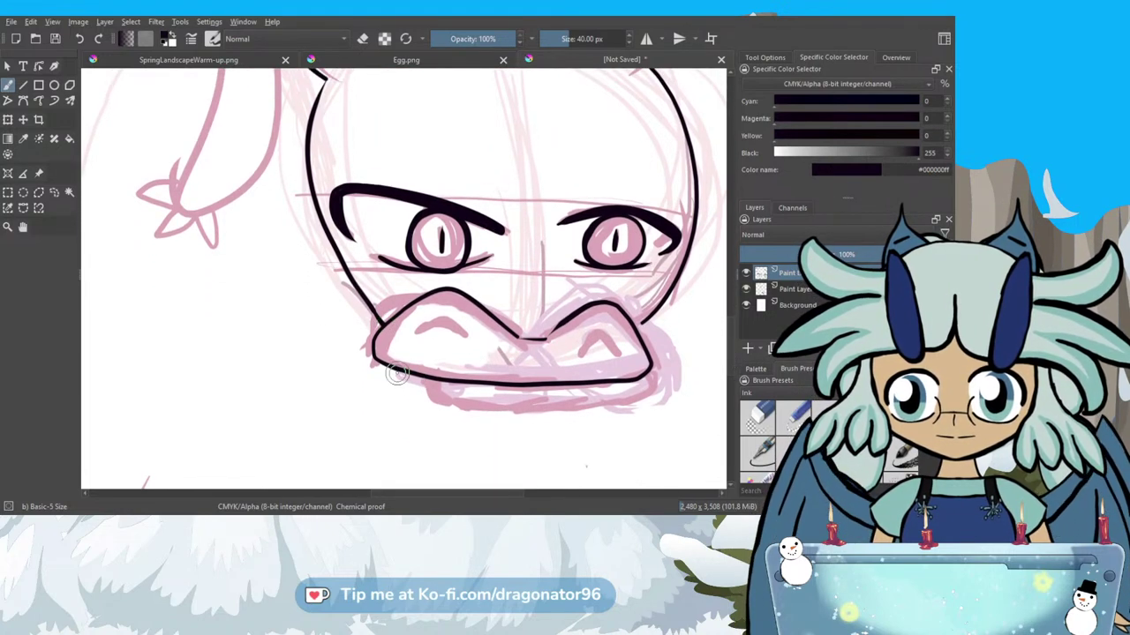
mouse_move(385, 370)
mouse_down()
mouse_move(413, 394)
mouse_move(542, 411)
mouse_up()
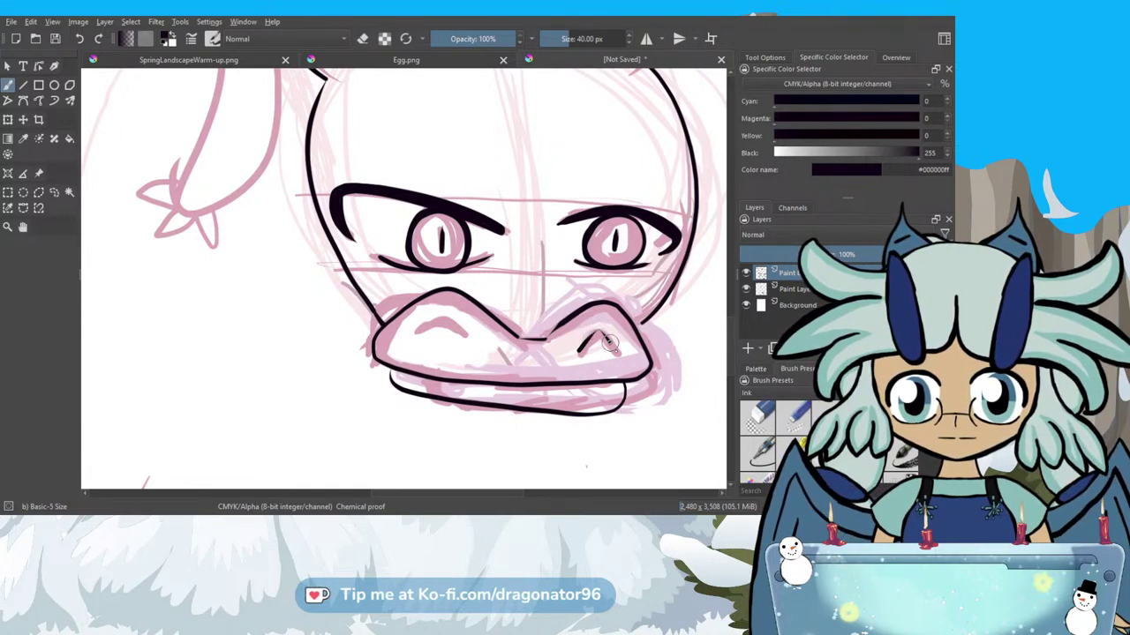
Ink both nostrils on the muzzle as black arches, redrawing them closer up as thicker lines with rounded peaks.
drag(615, 350, 599, 334)
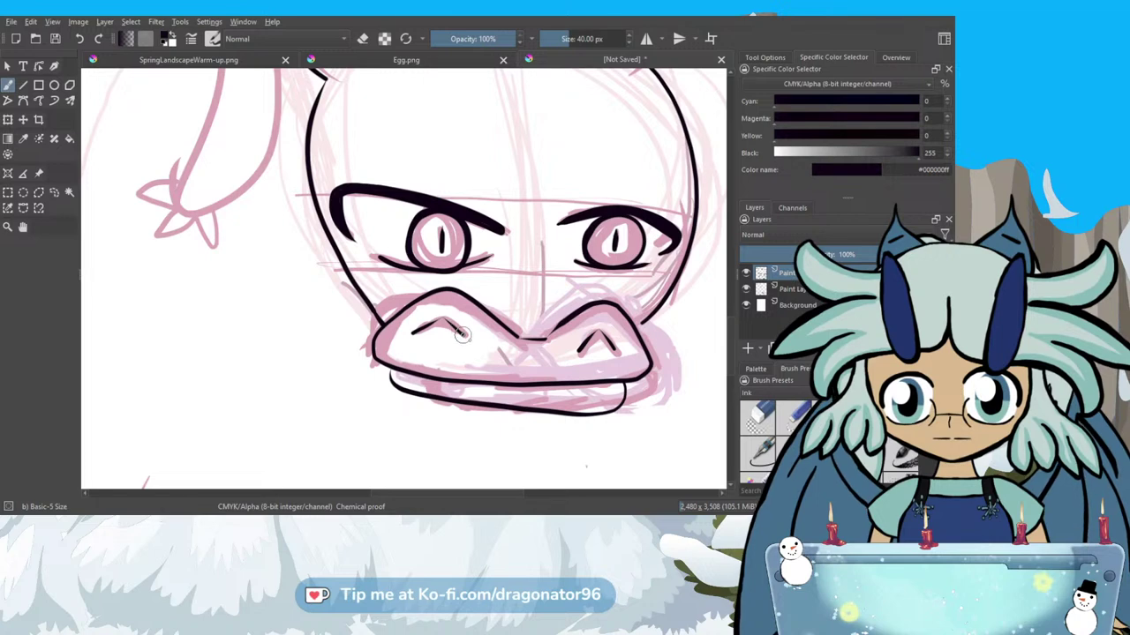
drag(411, 333, 423, 326)
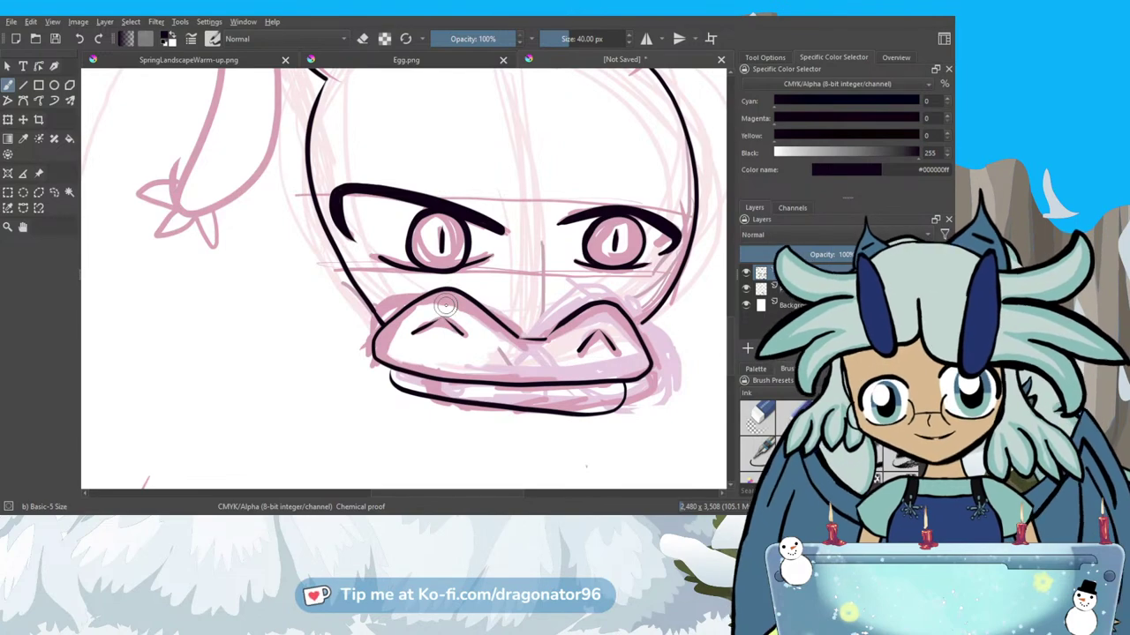
scroll(429, 328, up, 5)
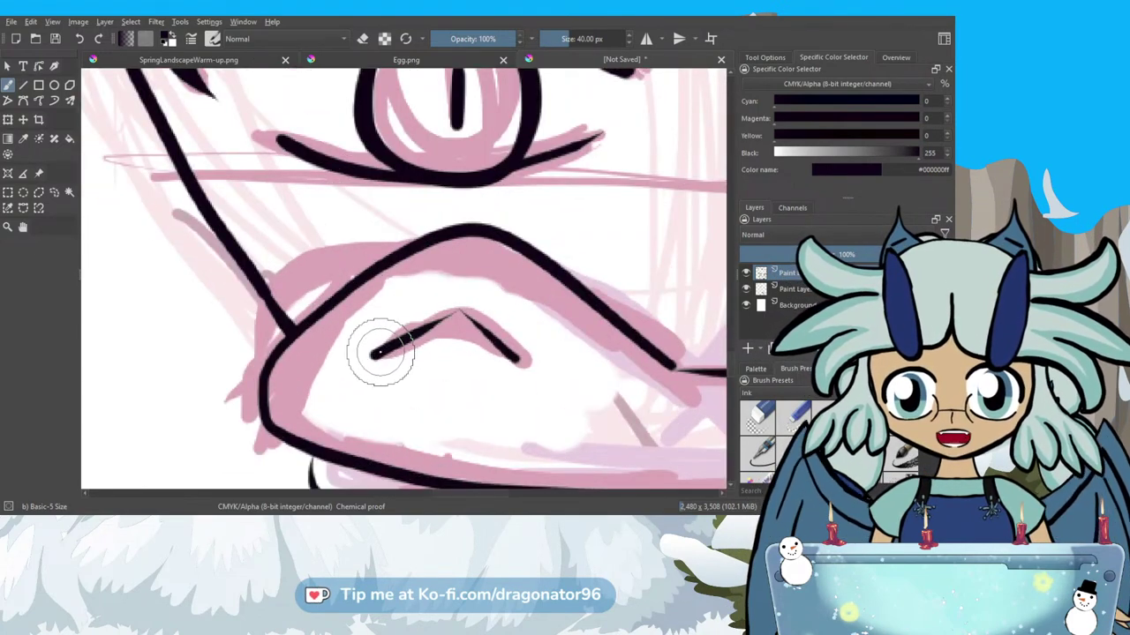
key(ctrl+z)
mouse_move(371, 356)
mouse_down()
mouse_move(461, 314)
mouse_move(523, 363)
mouse_up()
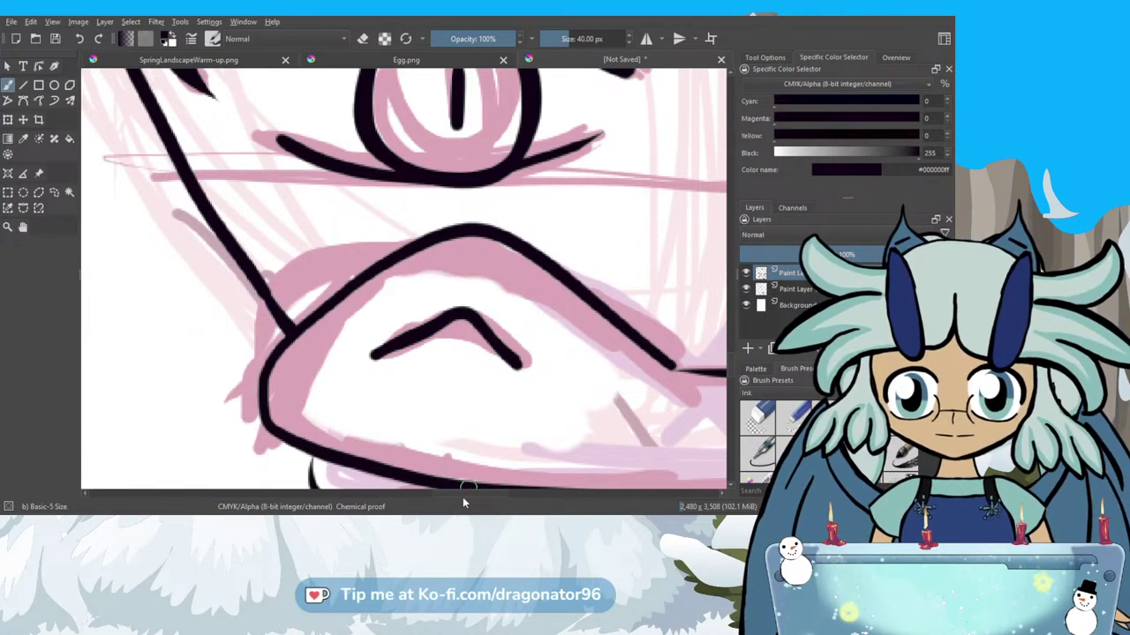
drag(466, 499, 519, 490)
mouse_move(455, 346)
mouse_down()
mouse_move(434, 383)
mouse_move(386, 408)
mouse_move(450, 347)
mouse_move(499, 409)
mouse_up()
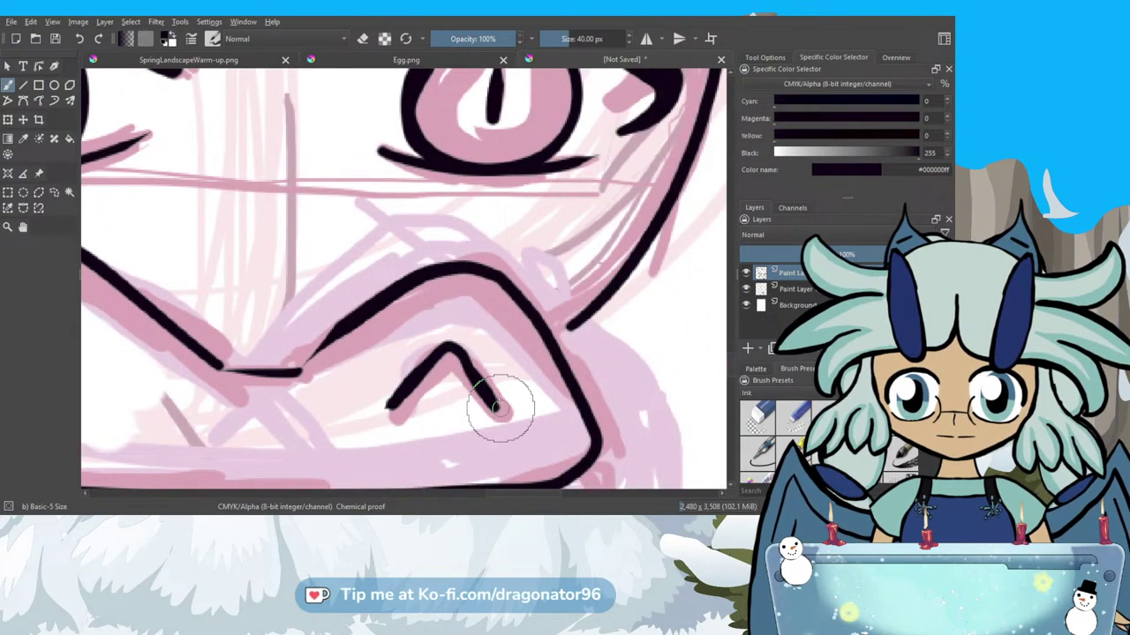
Retrace the muzzle's black outline from the right hump down to the dip between the two humps.
mouse_move(346, 318)
mouse_down()
mouse_move(300, 370)
mouse_move(220, 369)
mouse_up()
key(minus)
key(minus)
key(minus)
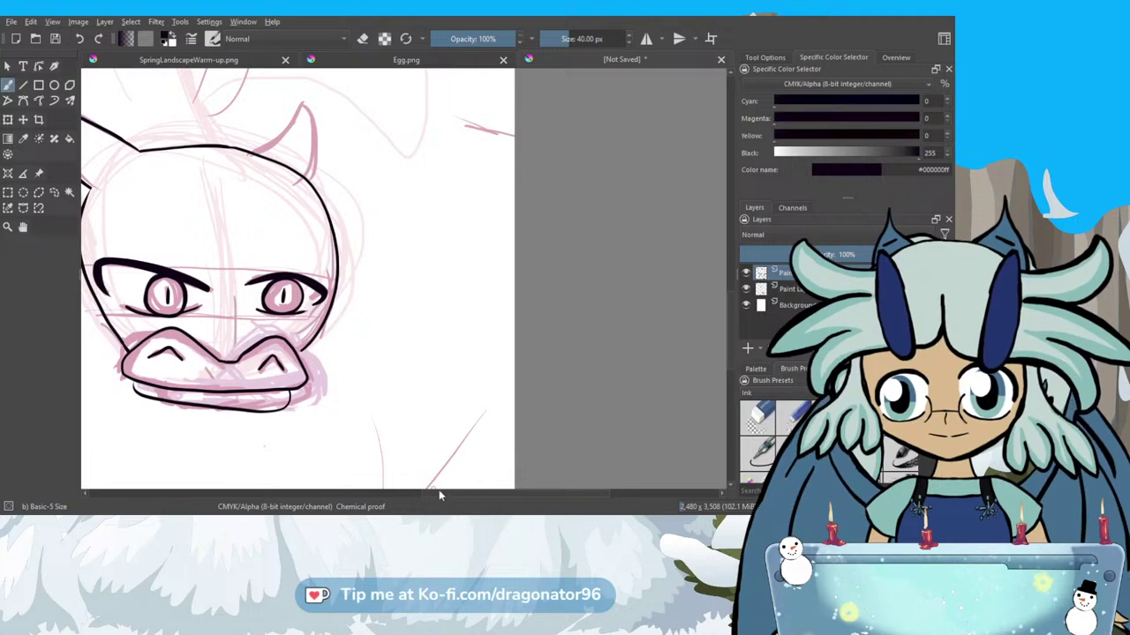
Ink the right horn in black with a concave inner edge and a bulging outer edge, both meeting the head outline.
drag(435, 493, 399, 498)
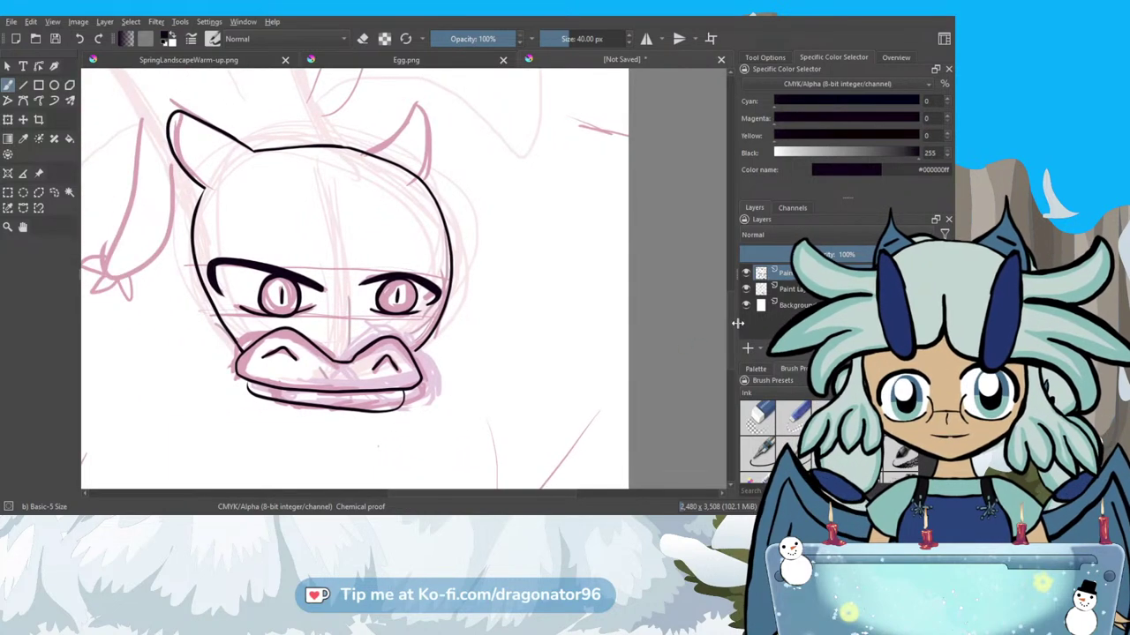
scroll(364, 262, up, 3)
scroll(365, 262, up, 2)
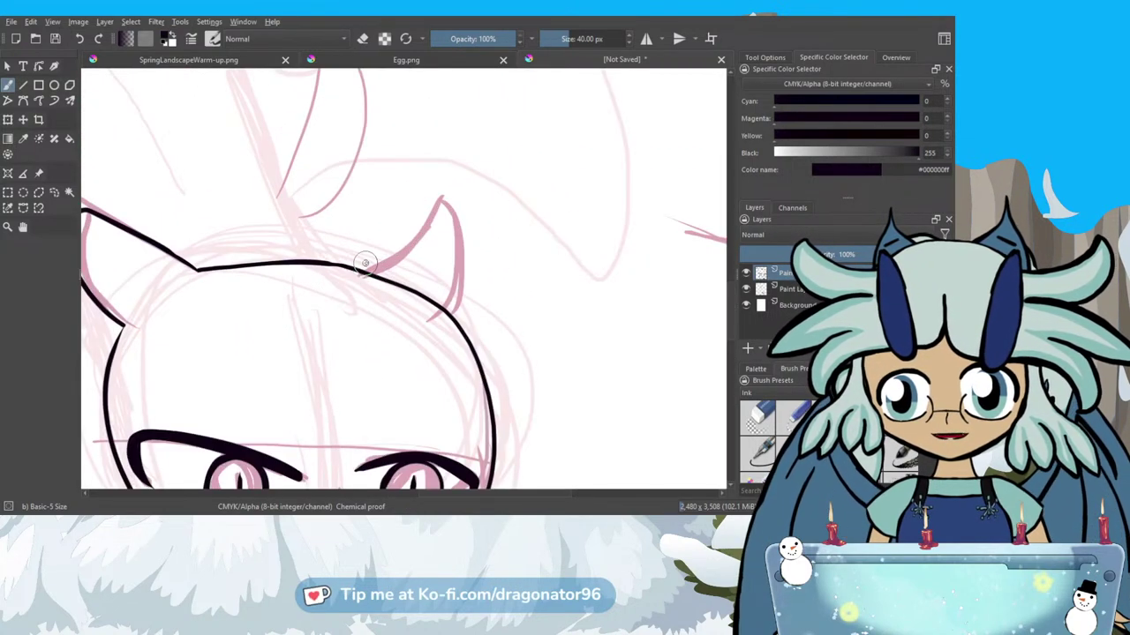
drag(443, 198, 402, 253)
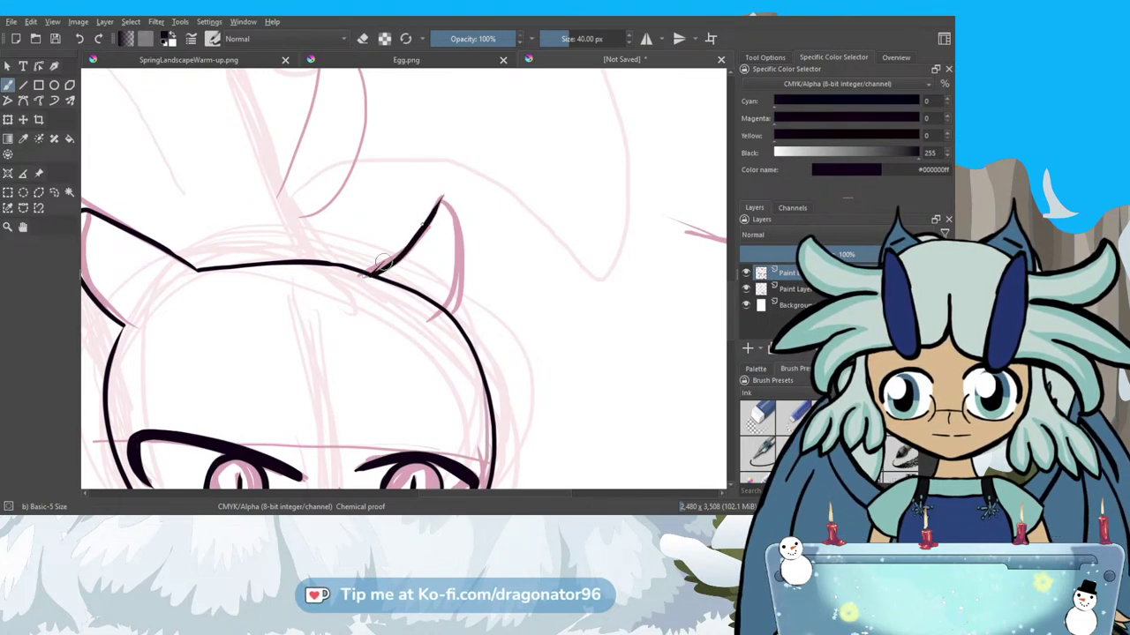
key(ctrl+z)
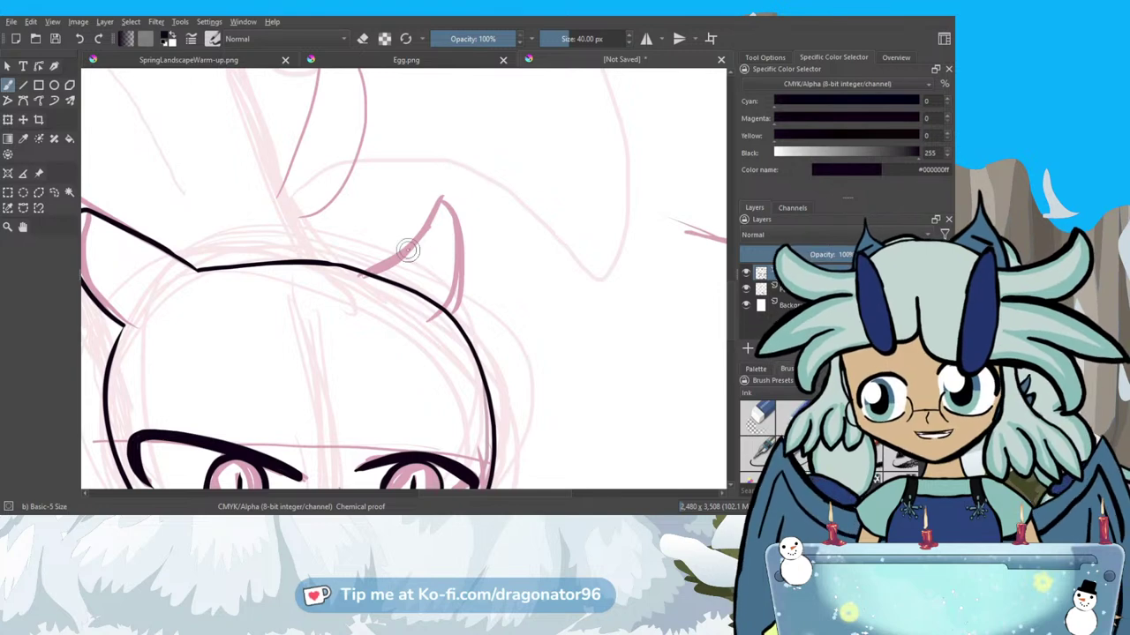
mouse_move(441, 196)
mouse_down()
mouse_move(398, 257)
mouse_move(371, 268)
mouse_up()
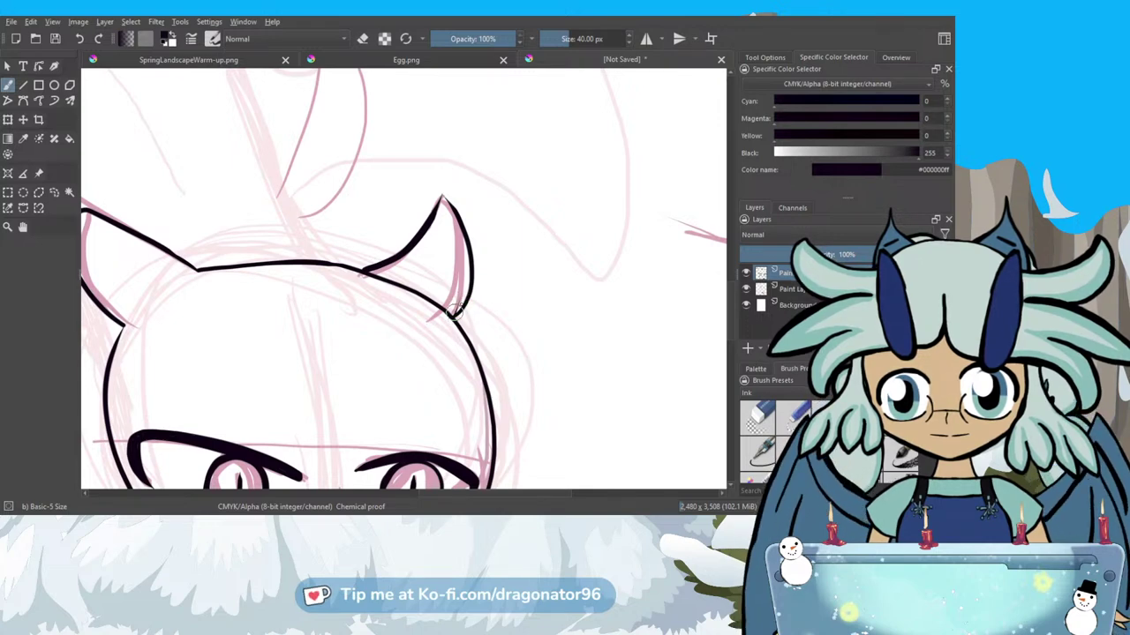
key(ctrl+z)
scroll(468, 221, up, 1)
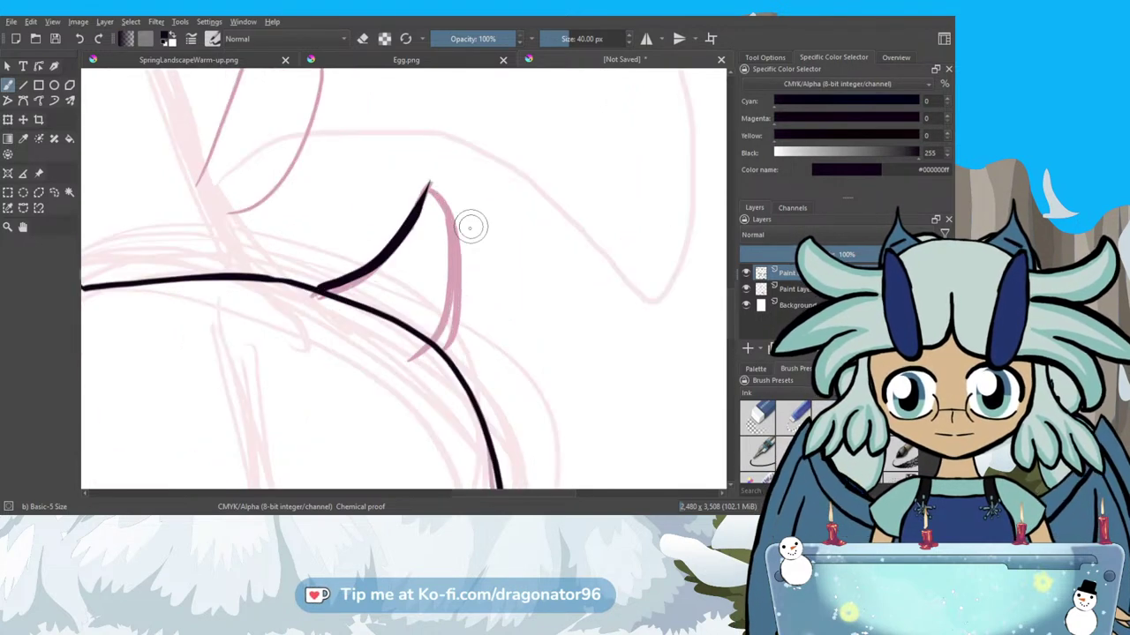
mouse_move(433, 187)
mouse_down()
mouse_move(464, 255)
mouse_move(444, 345)
mouse_up()
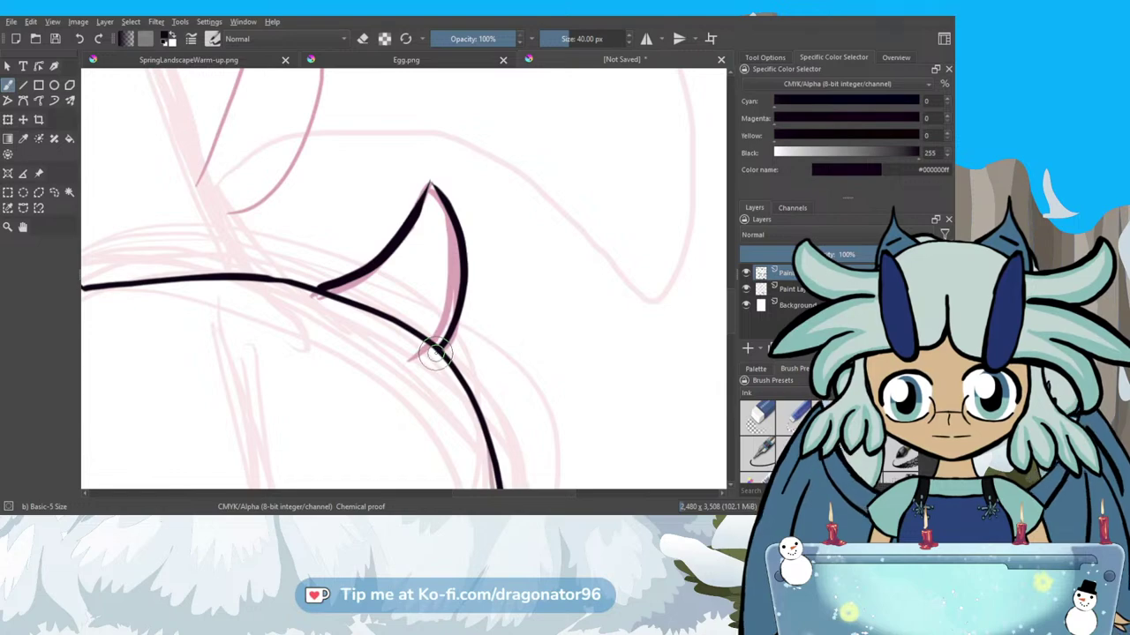
Ink the right wing in black behind the horn, with a sweeping outer edge and pointed scallops running back to the body.
scroll(442, 343, down, 3)
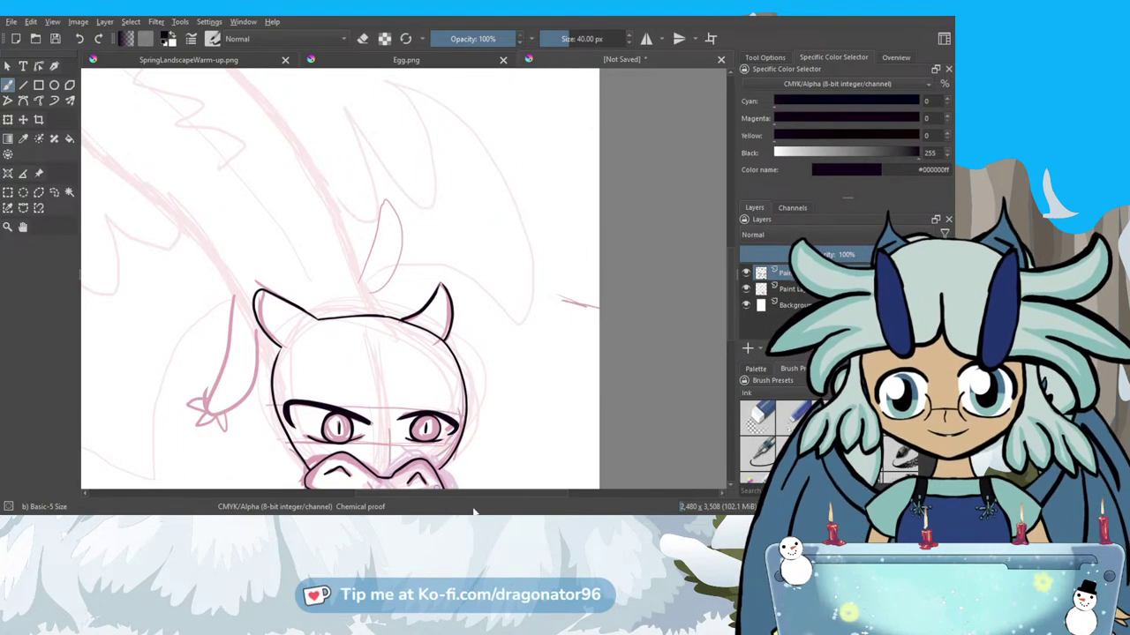
scroll(455, 495, left, 3)
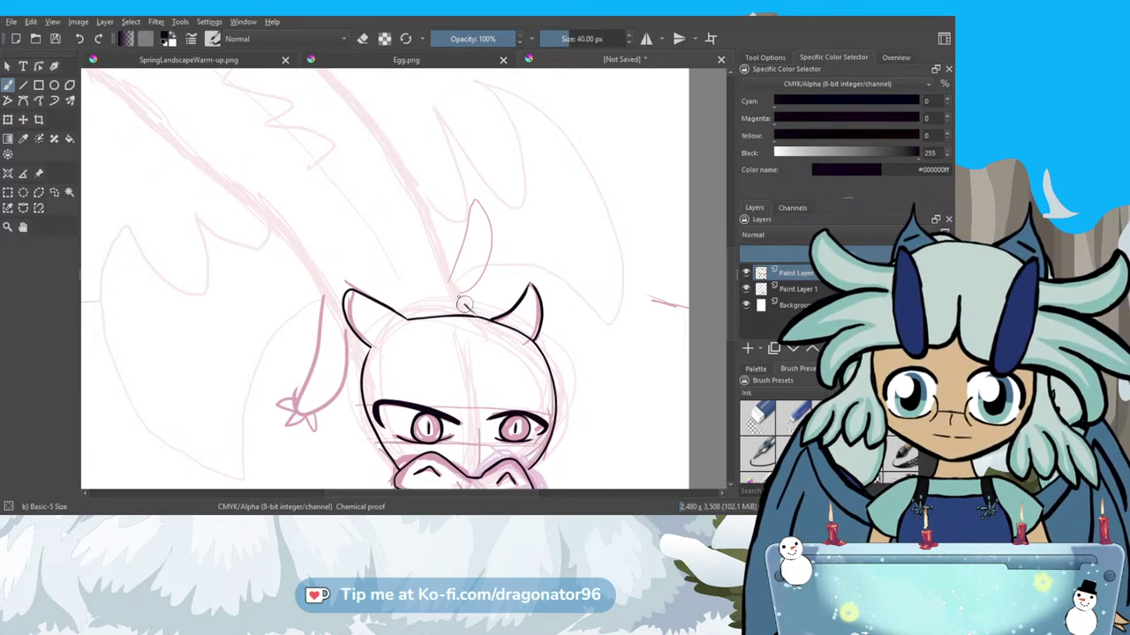
mouse_move(453, 285)
mouse_down()
mouse_move(452, 270)
mouse_move(512, 258)
mouse_move(558, 276)
mouse_move(607, 327)
mouse_up()
scroll(730, 332, up, 2)
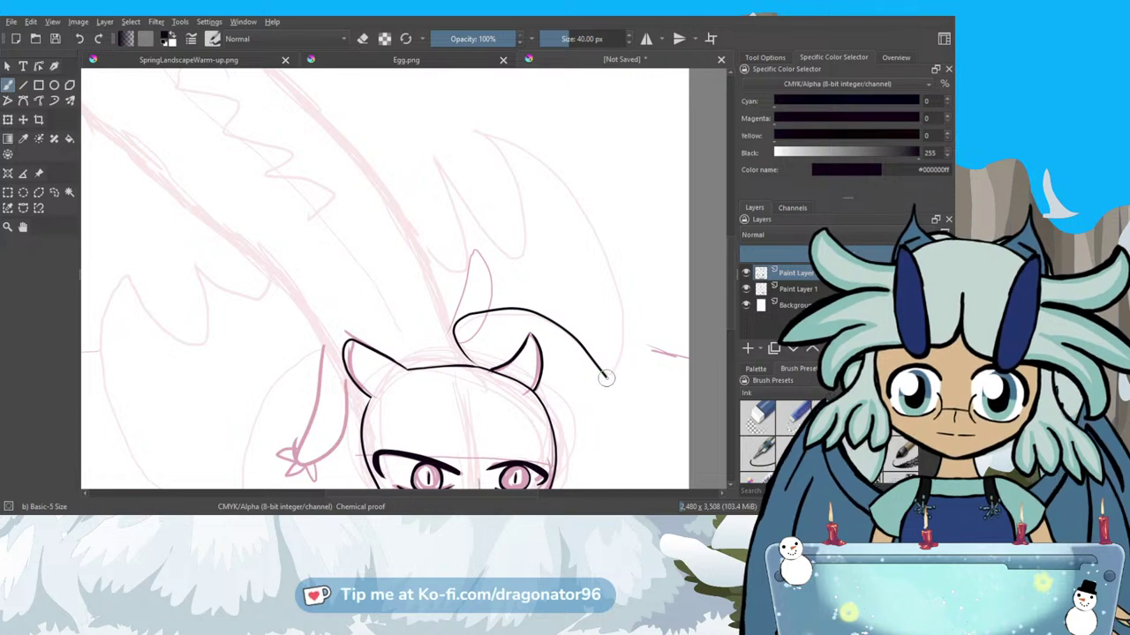
mouse_move(612, 370)
mouse_down()
mouse_move(615, 273)
mouse_move(566, 190)
mouse_move(474, 129)
mouse_move(523, 217)
mouse_move(532, 246)
mouse_move(521, 268)
mouse_move(502, 259)
mouse_move(422, 129)
mouse_move(448, 186)
mouse_up()
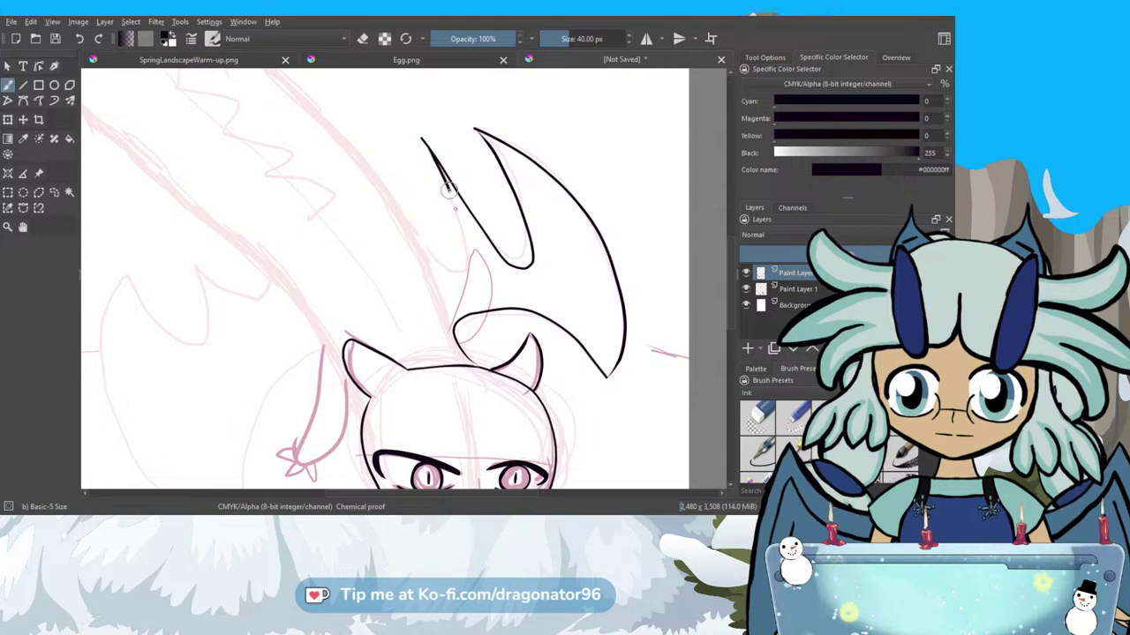
mouse_move(459, 228)
mouse_down()
mouse_move(467, 255)
mouse_move(446, 271)
mouse_move(409, 220)
mouse_up()
drag(352, 141, 343, 133)
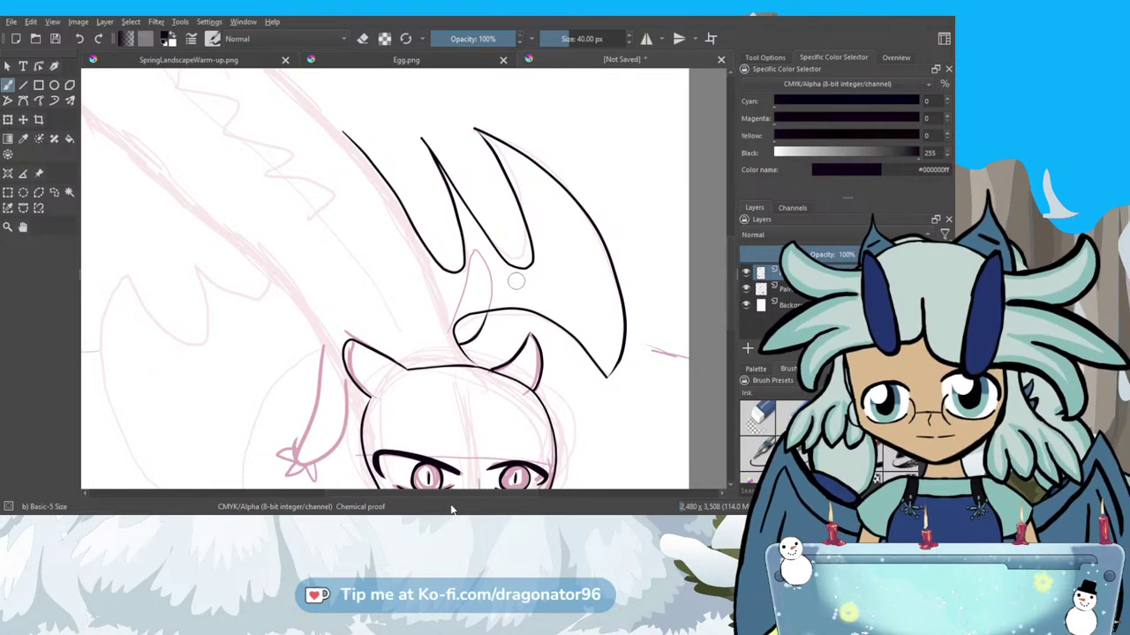
Ink the small hanging arm beside the left horn in black and connect its inner edge to the head outline.
drag(479, 494, 460, 507)
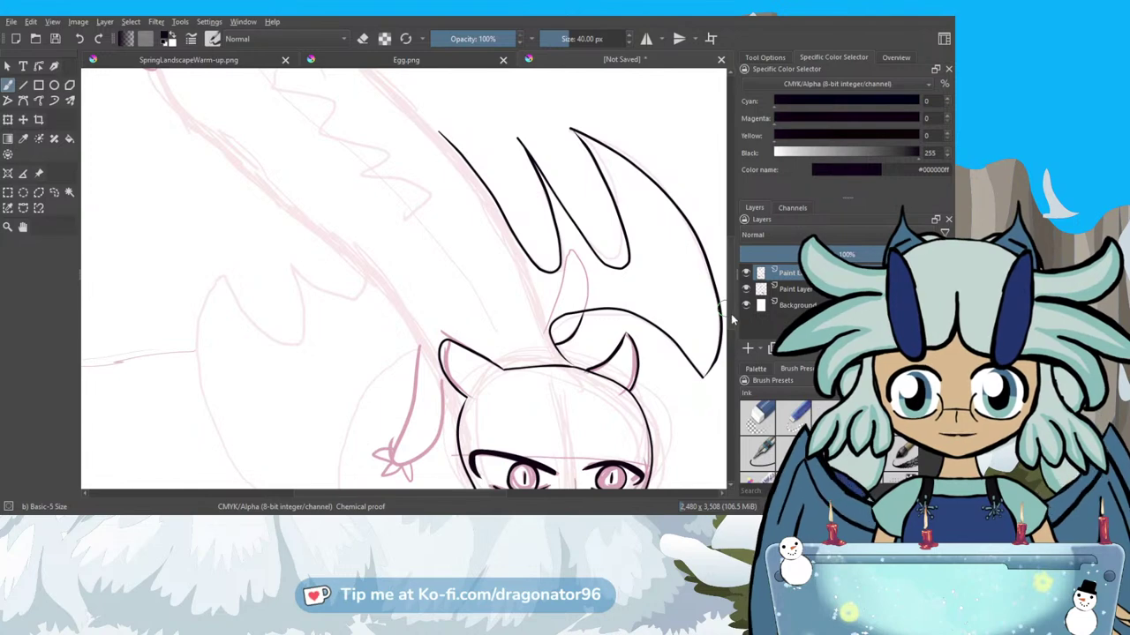
scroll(731, 319, down, 5)
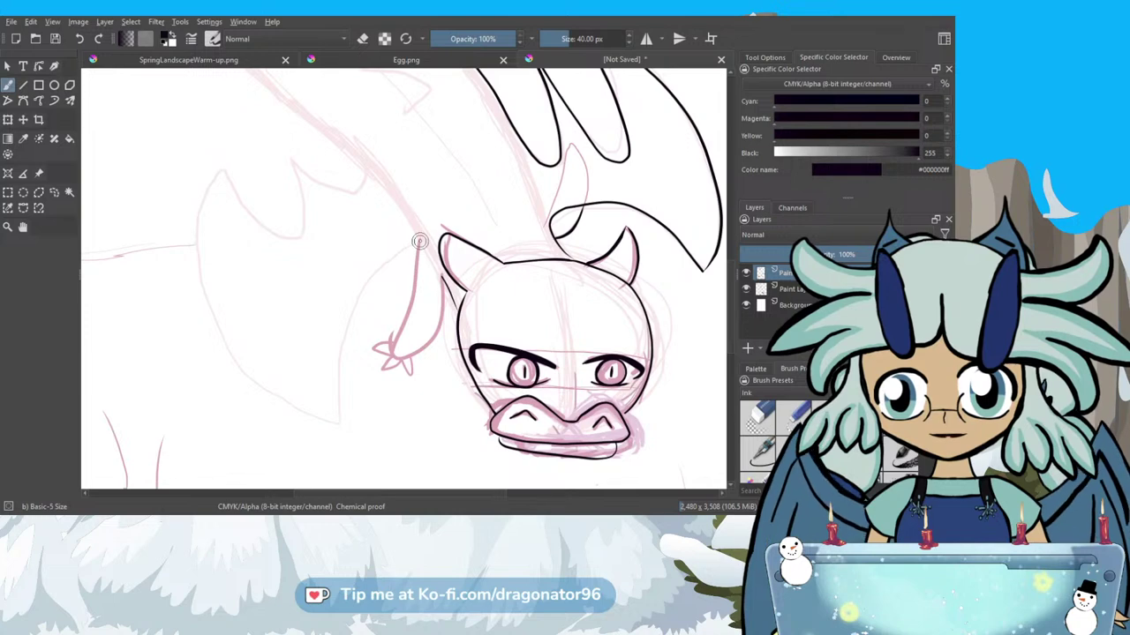
mouse_move(419, 240)
mouse_down()
mouse_move(386, 351)
mouse_move(417, 355)
mouse_move(437, 333)
mouse_move(447, 305)
mouse_move(440, 283)
mouse_up()
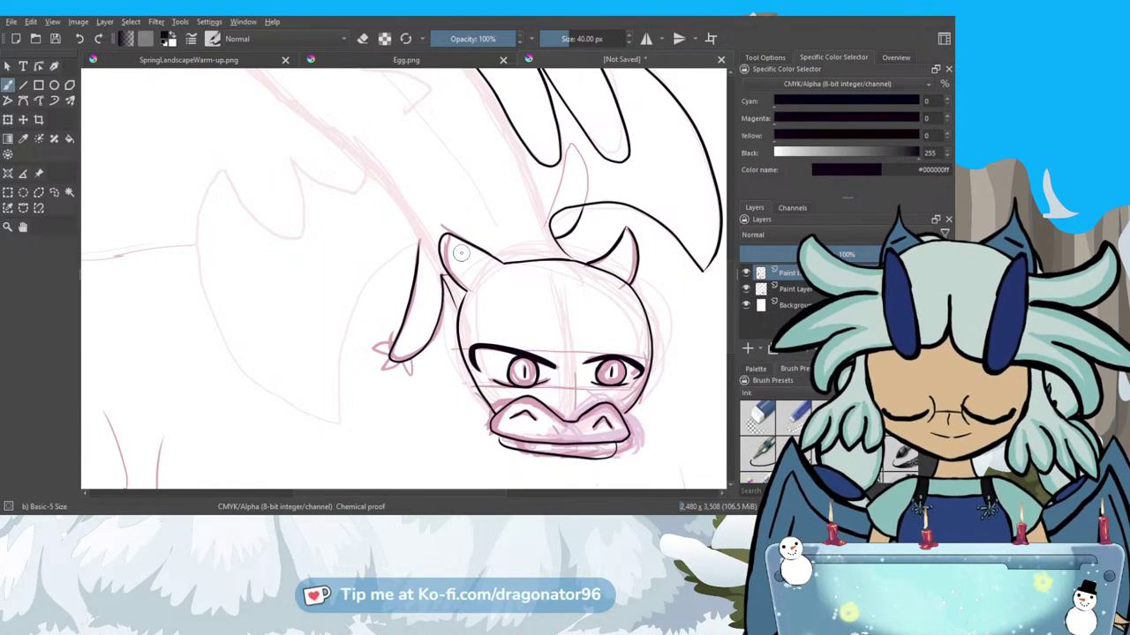
key(ctrl+z)
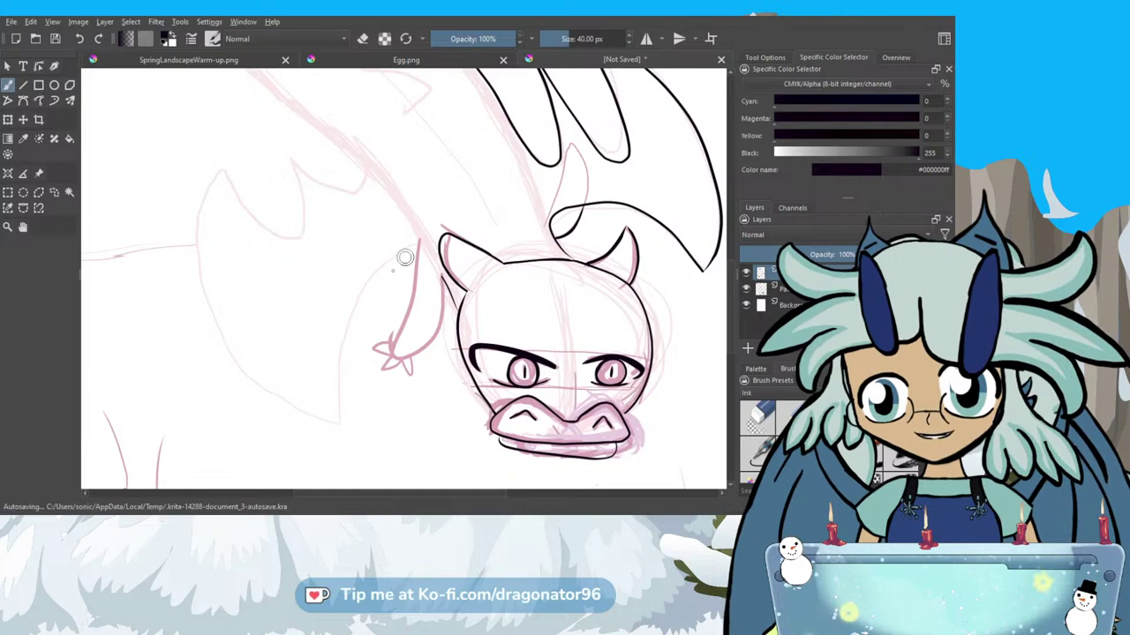
mouse_move(419, 239)
mouse_down()
mouse_move(397, 337)
mouse_move(401, 358)
mouse_move(423, 356)
mouse_up()
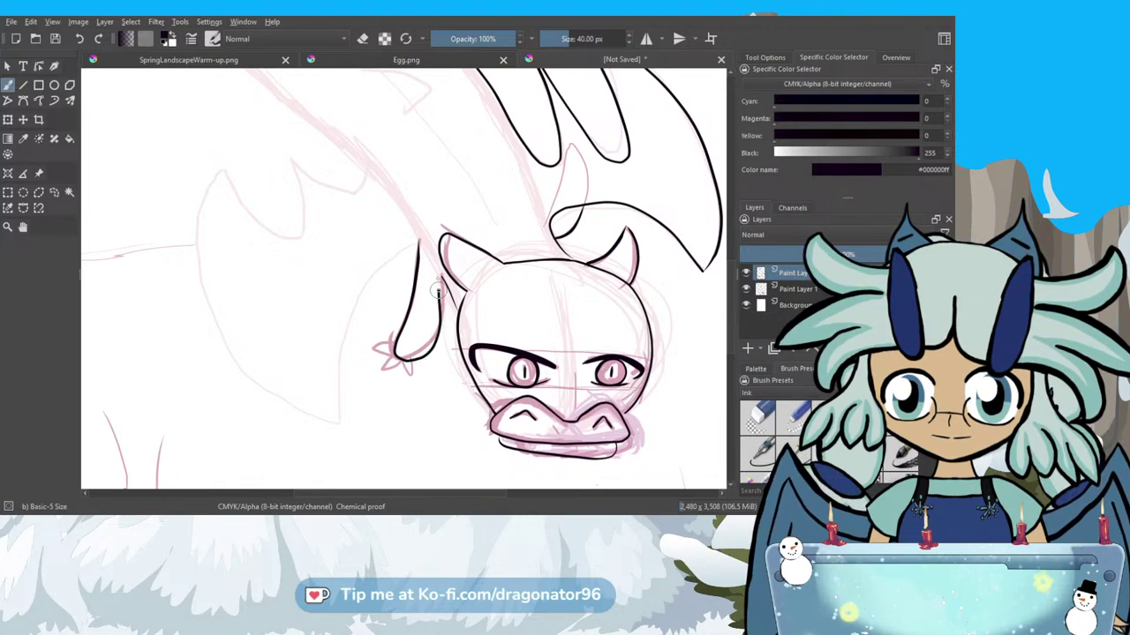
drag(447, 288, 456, 311)
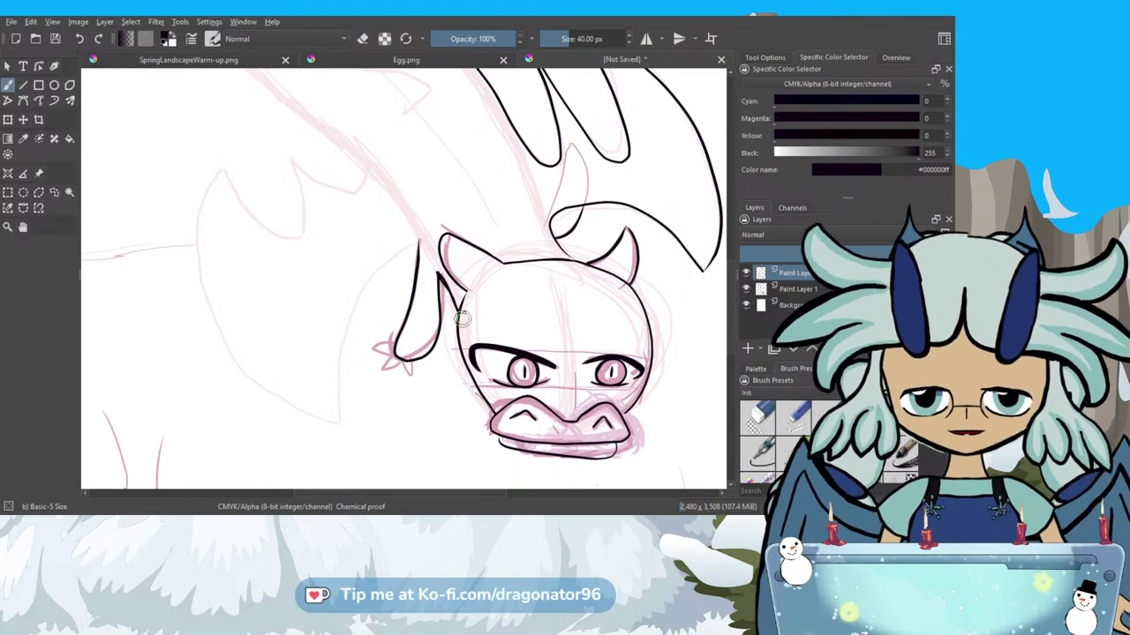
Erase the excess ink where the arm's inner line meets the line to the head, and redraw that corner cleanly in black.
key(e)
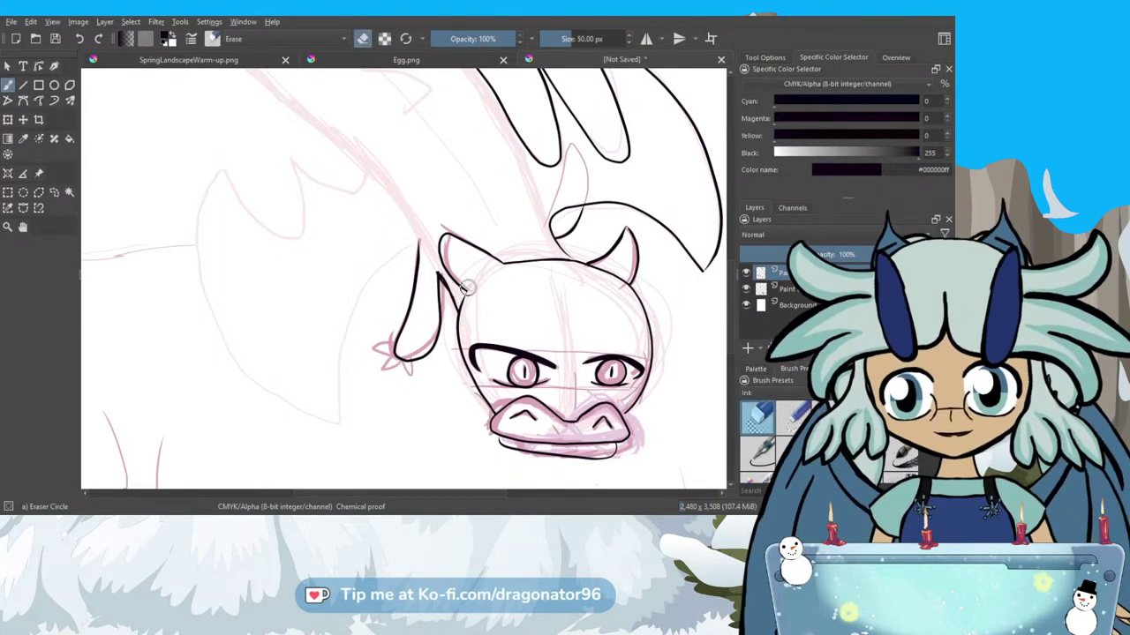
scroll(435, 280, up, 6)
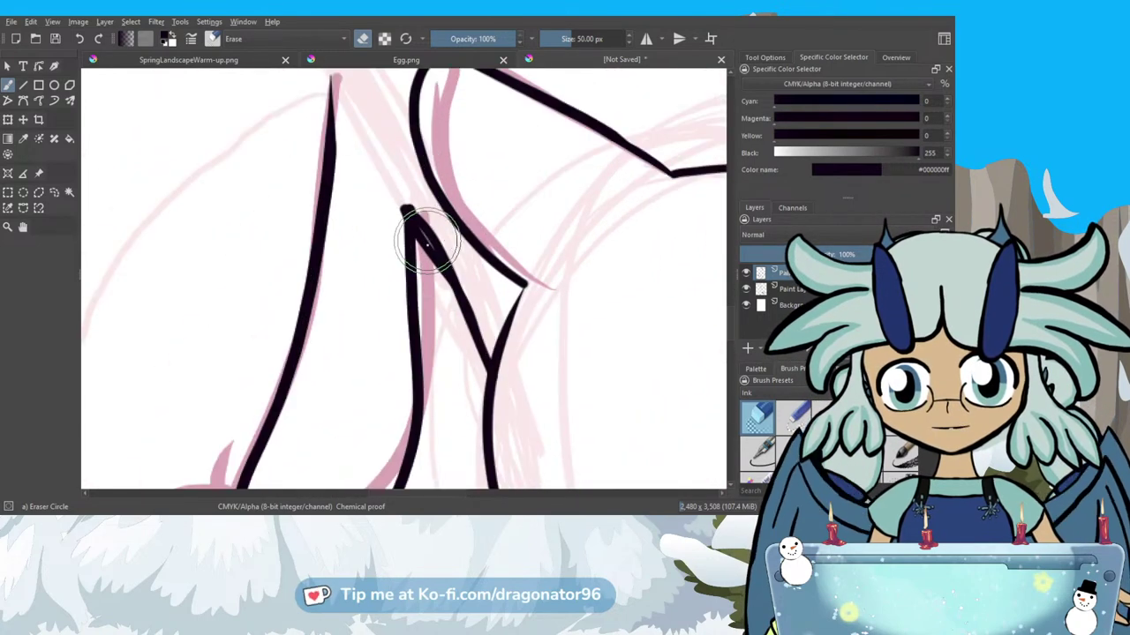
drag(409, 220, 452, 337)
drag(416, 226, 418, 227)
mouse_move(430, 268)
mouse_down()
mouse_move(417, 221)
mouse_move(451, 313)
mouse_up()
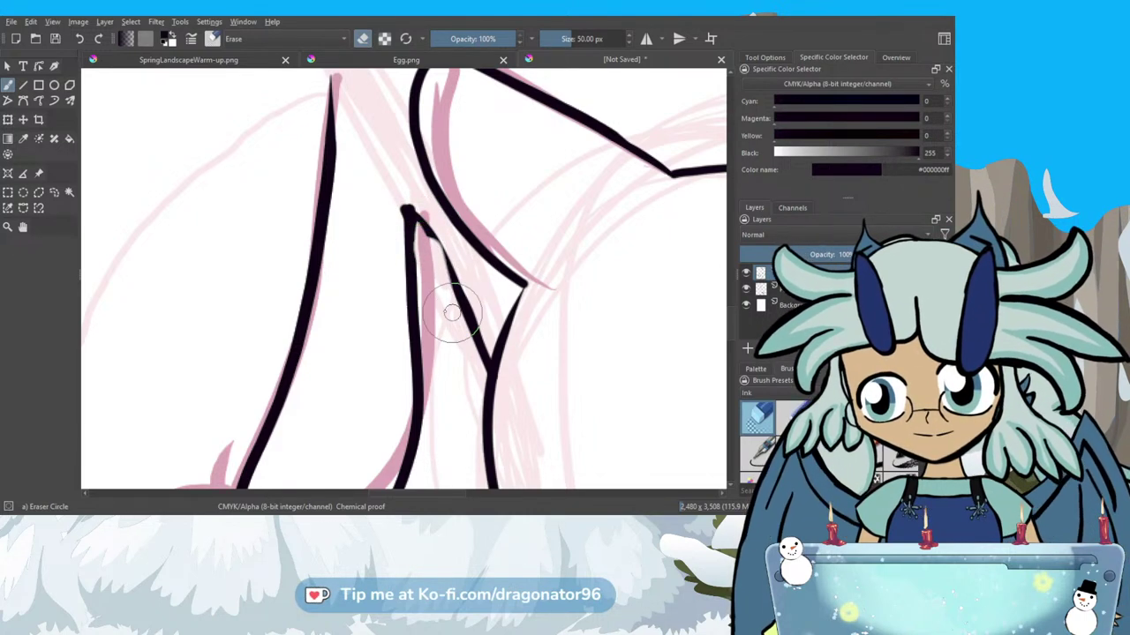
key(e)
drag(415, 220, 411, 225)
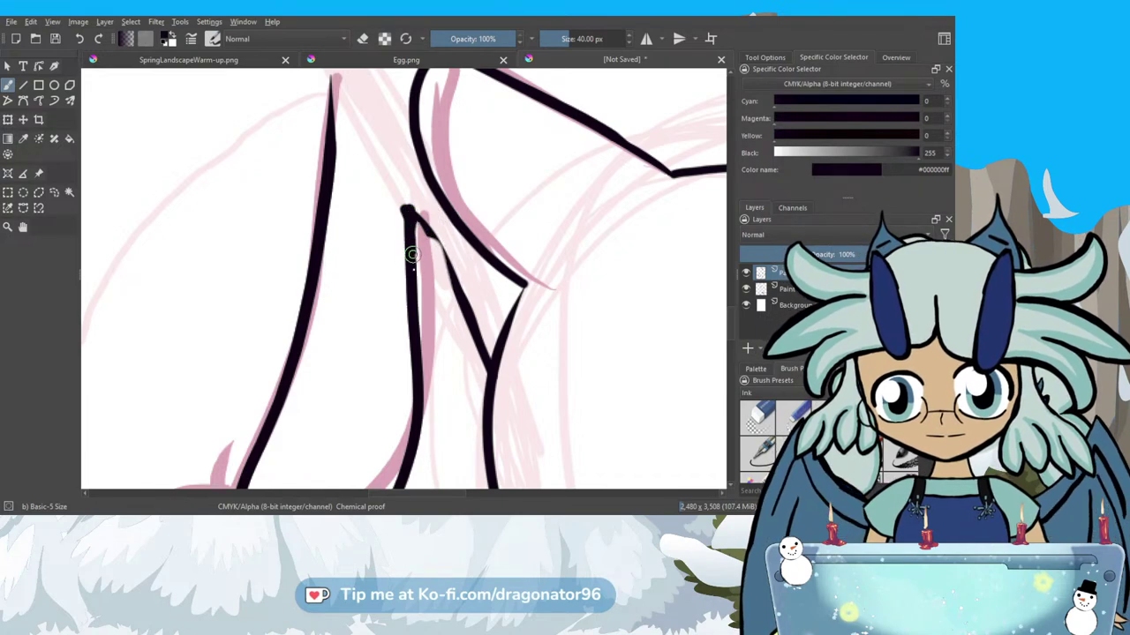
drag(424, 231, 494, 369)
Ink the small pointed claws around the end of the hanging arm in black.
scroll(494, 369, down, 5)
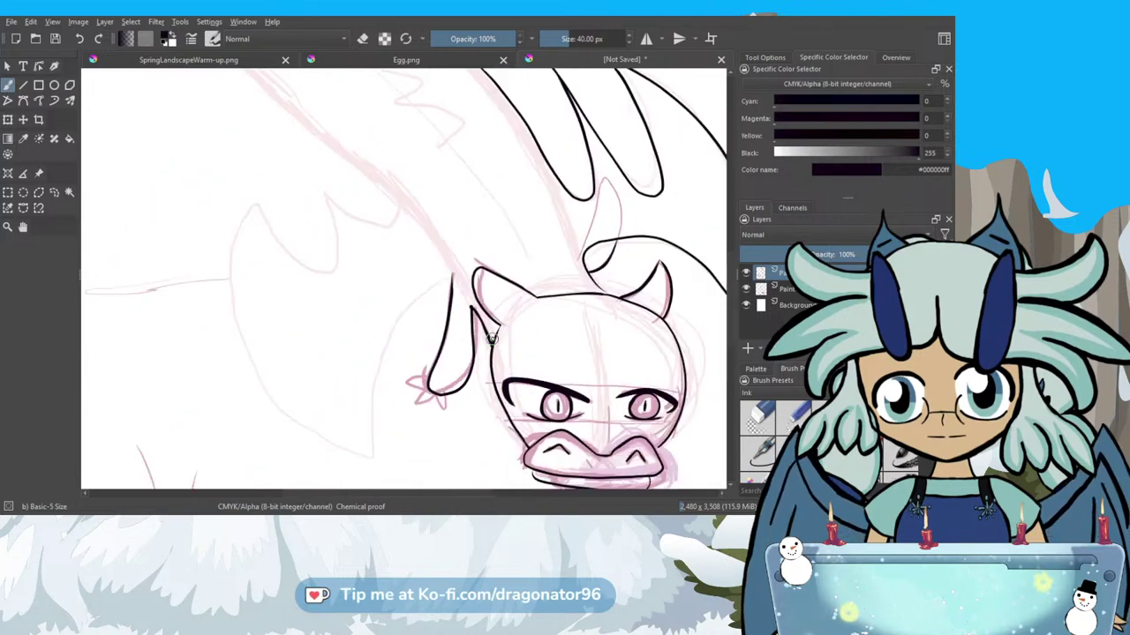
scroll(432, 420, up, 5)
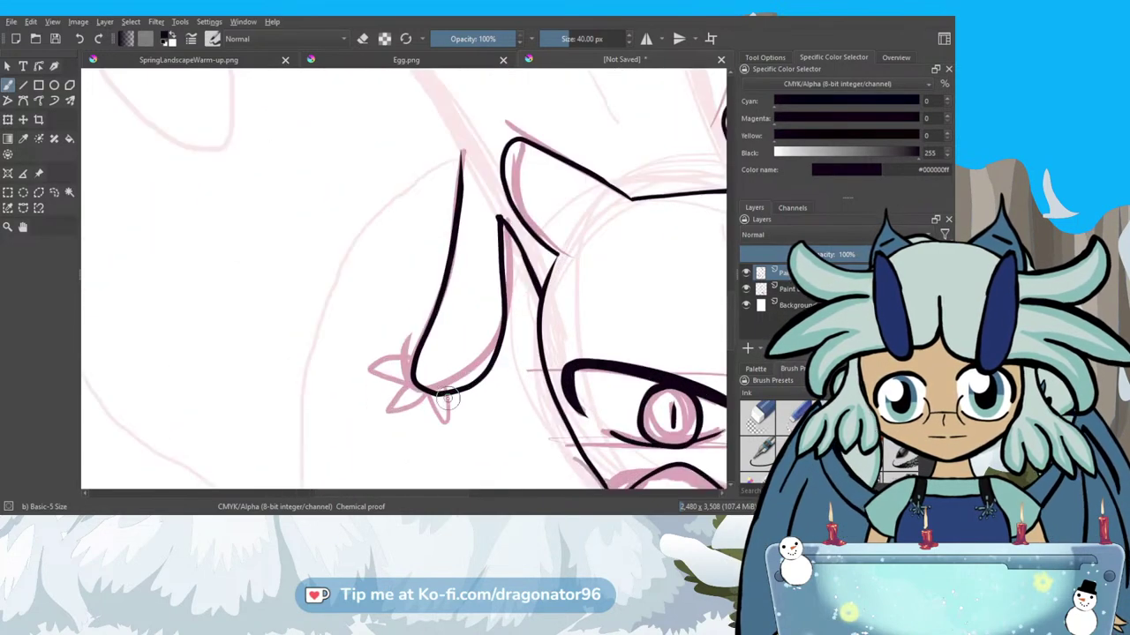
mouse_move(448, 411)
mouse_down()
mouse_move(417, 381)
mouse_move(403, 392)
mouse_move(425, 387)
mouse_move(362, 419)
mouse_move(371, 383)
mouse_move(403, 368)
mouse_move(398, 340)
mouse_move(345, 343)
mouse_move(352, 364)
mouse_move(402, 369)
mouse_up()
Ink the left wing in black with a curved edge from the arm, a rounded outer edge and pointed scallops reaching the body.
scroll(407, 360, down, 4)
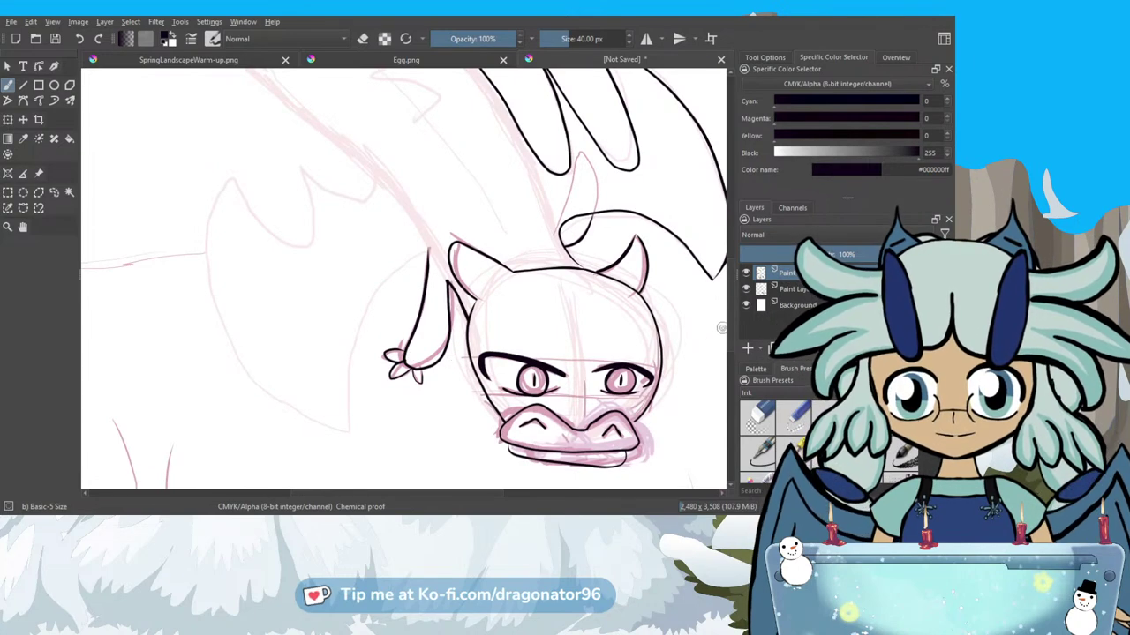
scroll(451, 476, up, 3)
drag(466, 495, 434, 493)
drag(728, 298, 731, 323)
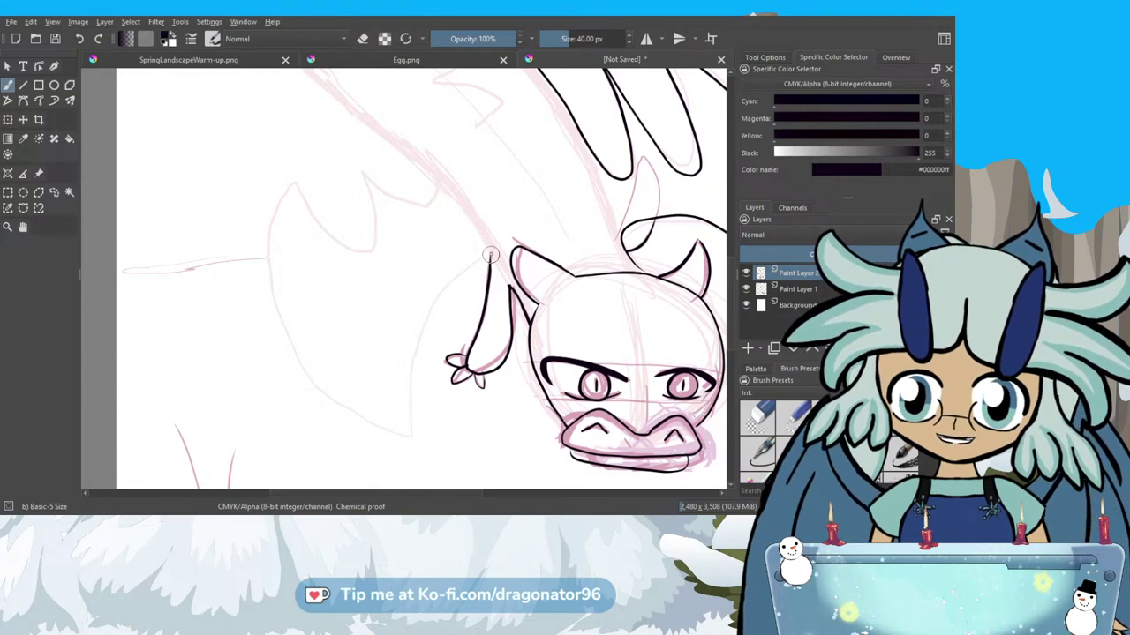
mouse_move(490, 256)
mouse_down()
mouse_move(424, 321)
mouse_move(417, 432)
mouse_up()
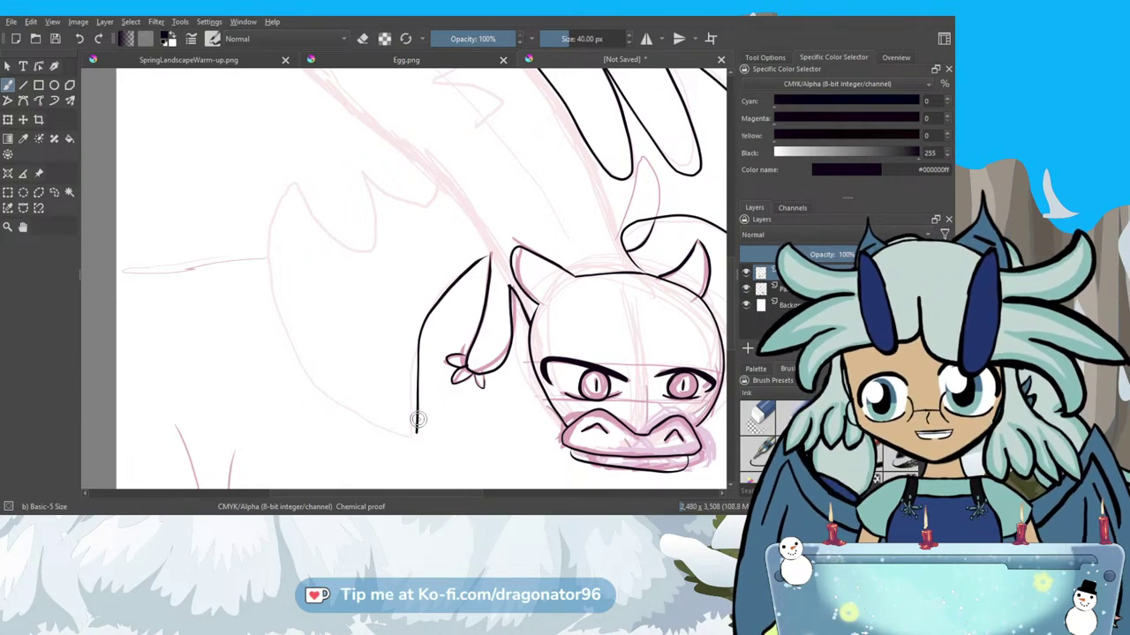
mouse_move(416, 431)
mouse_down()
mouse_move(347, 407)
mouse_move(297, 362)
mouse_move(273, 315)
mouse_move(281, 210)
mouse_move(296, 181)
mouse_move(326, 222)
mouse_move(381, 221)
mouse_move(362, 180)
mouse_move(410, 203)
mouse_move(439, 199)
mouse_move(451, 183)
mouse_up()
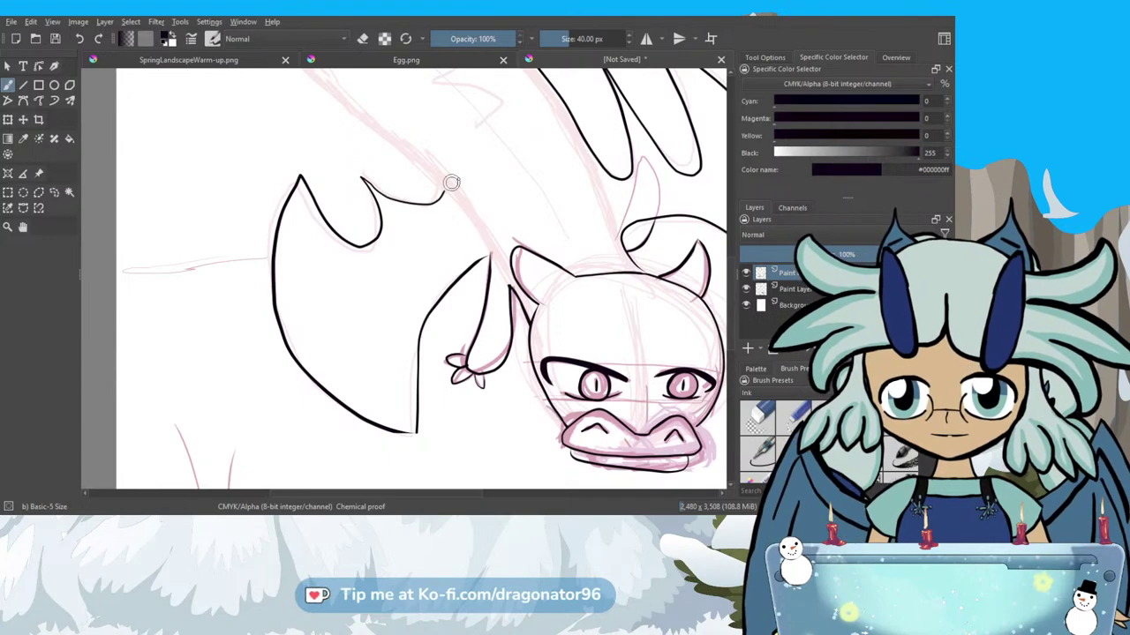
key(ctrl+z)
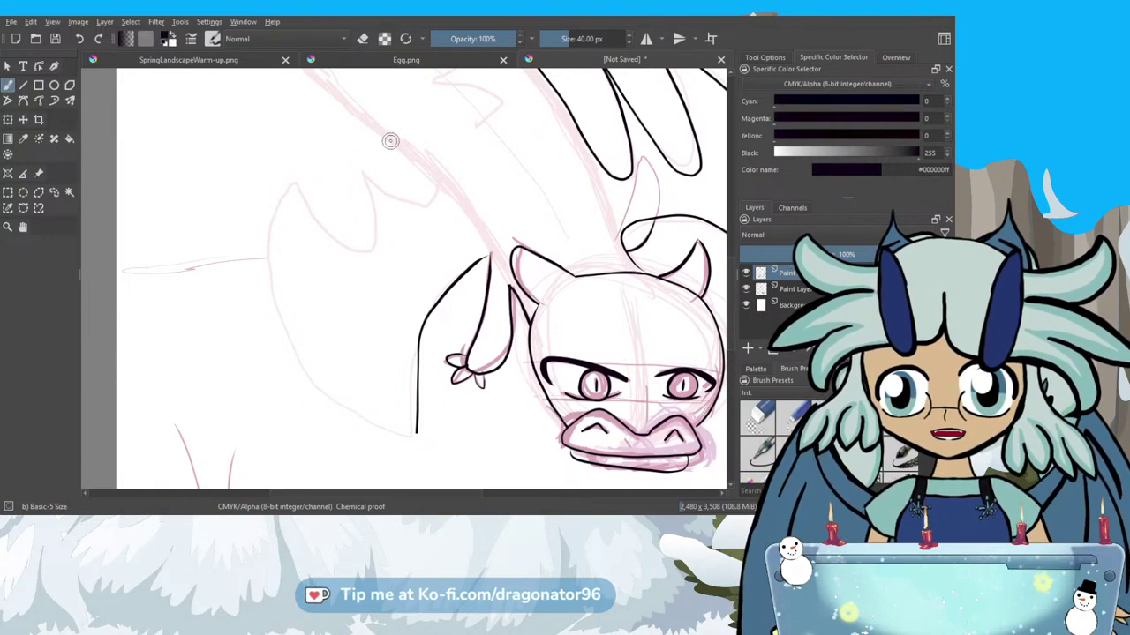
mouse_move(388, 138)
mouse_down()
mouse_move(422, 166)
mouse_move(435, 189)
mouse_move(429, 206)
mouse_move(402, 204)
mouse_move(361, 166)
mouse_up()
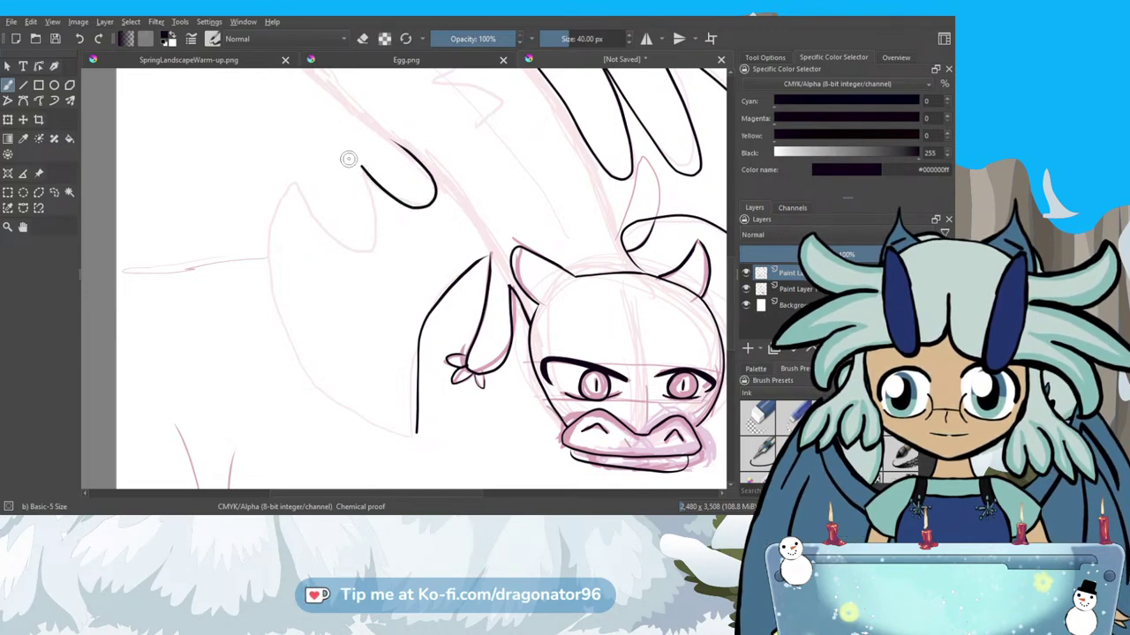
mouse_move(370, 248)
mouse_down()
mouse_move(332, 240)
mouse_move(299, 176)
mouse_up()
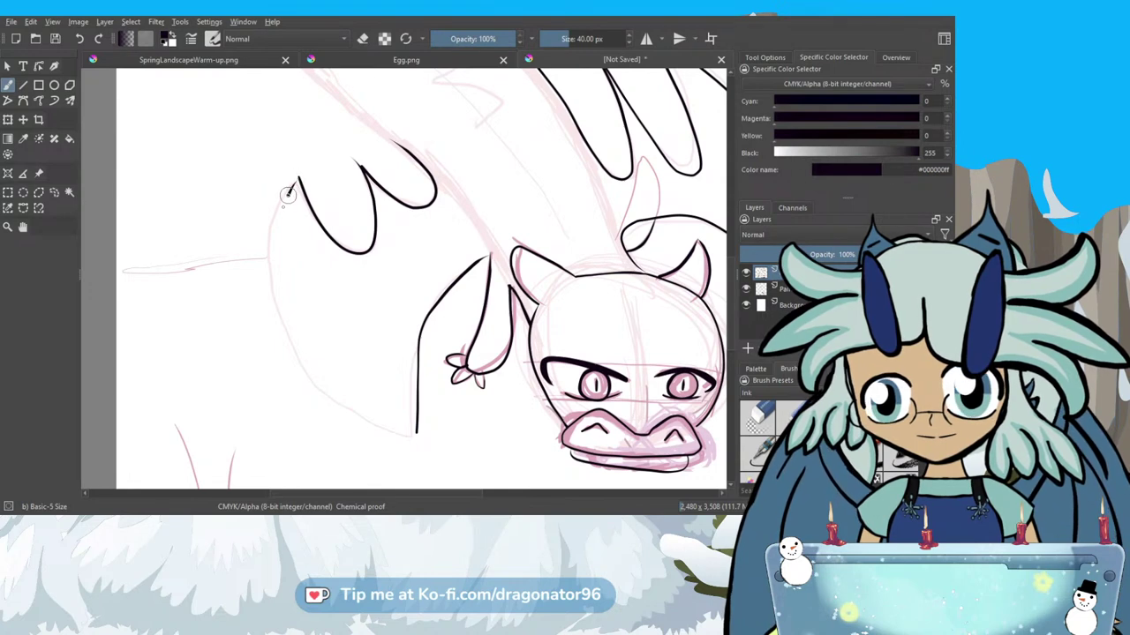
mouse_move(277, 220)
mouse_down()
mouse_move(274, 263)
mouse_move(296, 349)
mouse_move(324, 387)
mouse_move(415, 429)
mouse_up()
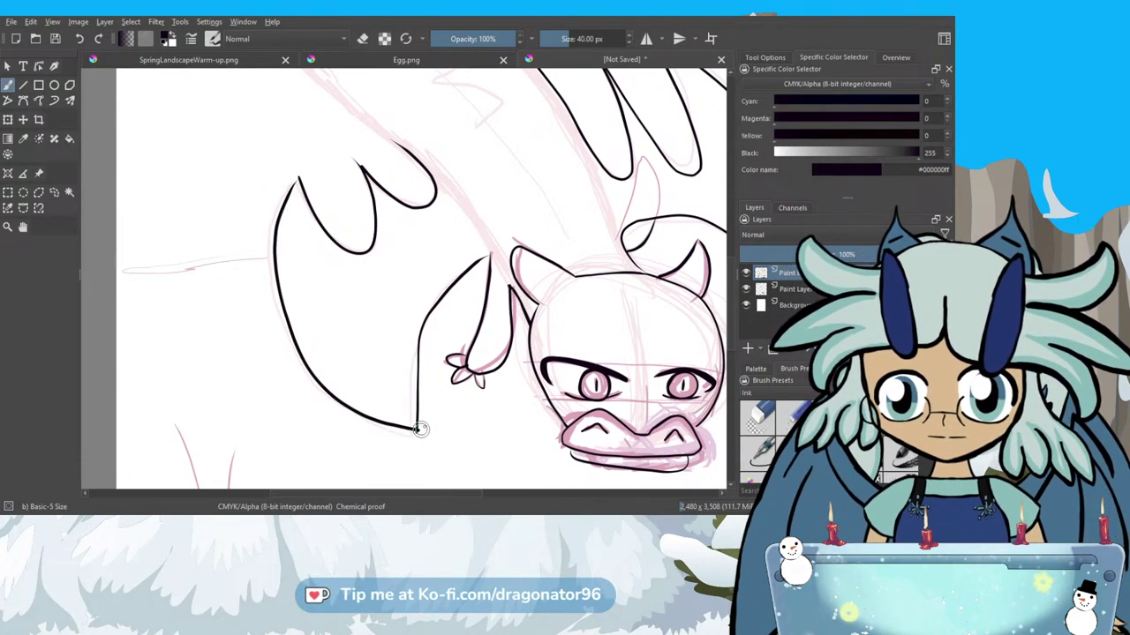
scroll(729, 327, up, 5)
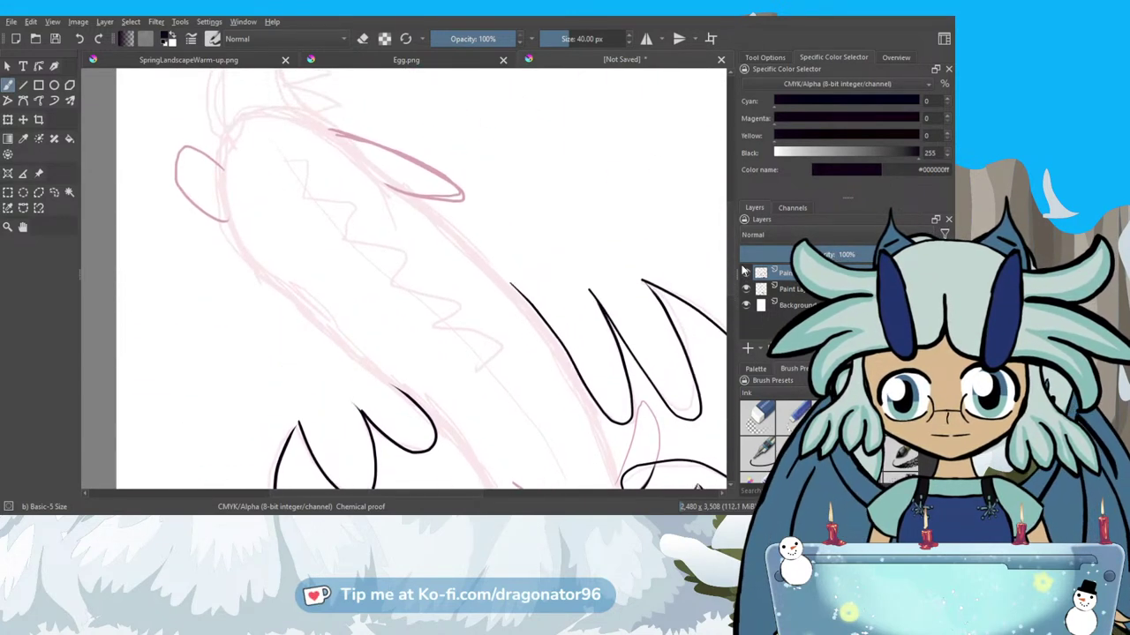
scroll(744, 272, up, 1)
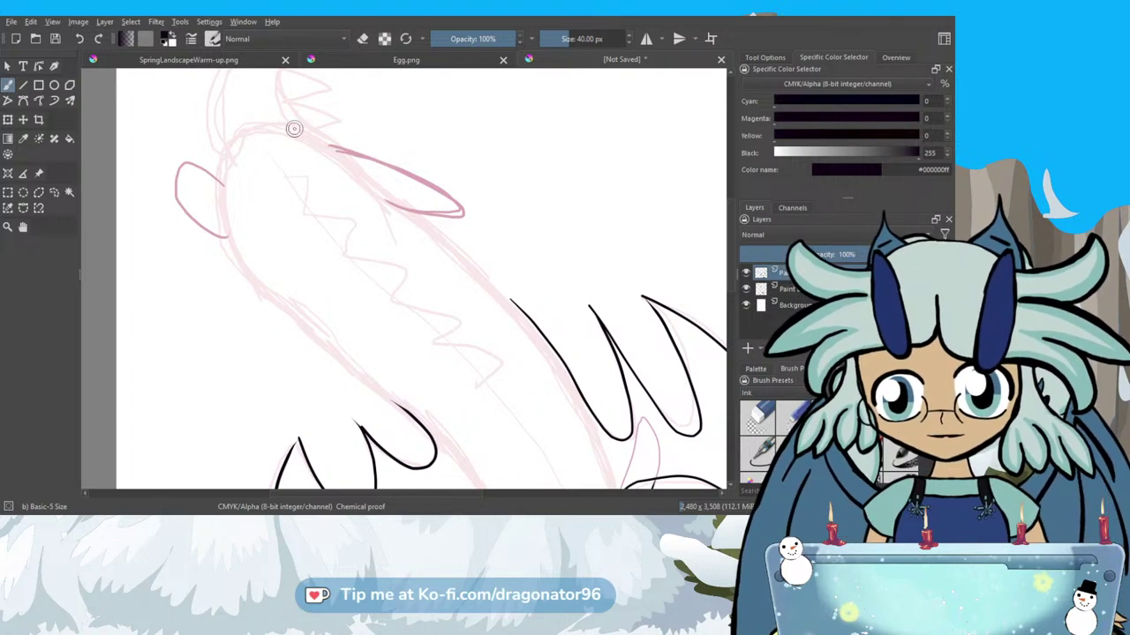
drag(271, 128, 336, 151)
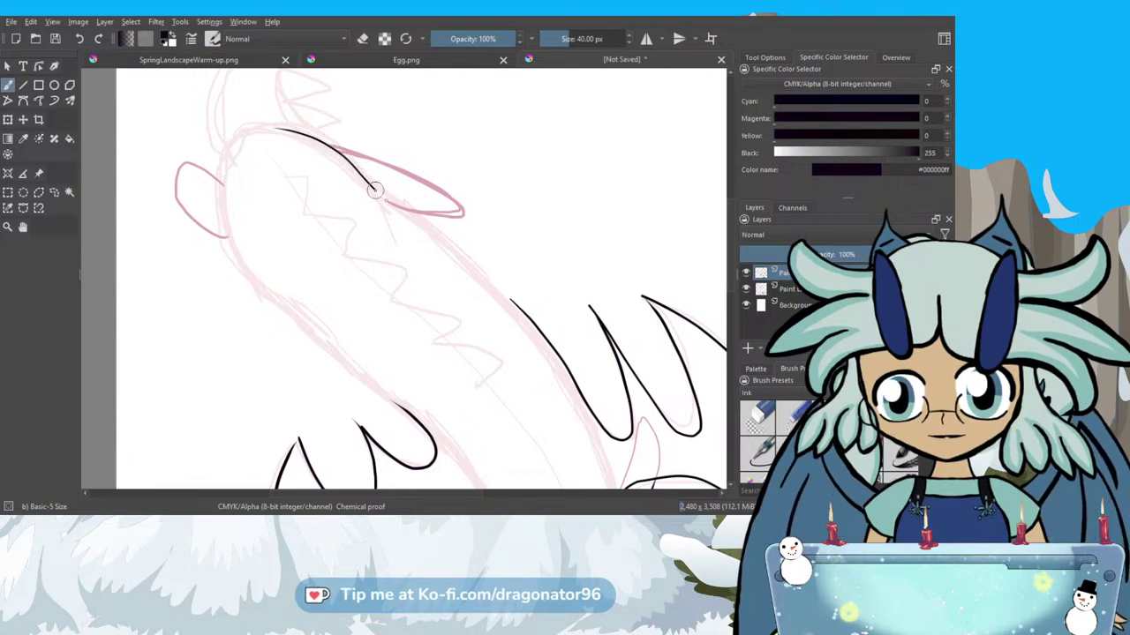
mouse_move(423, 231)
mouse_down()
mouse_move(505, 287)
mouse_move(534, 323)
mouse_up()
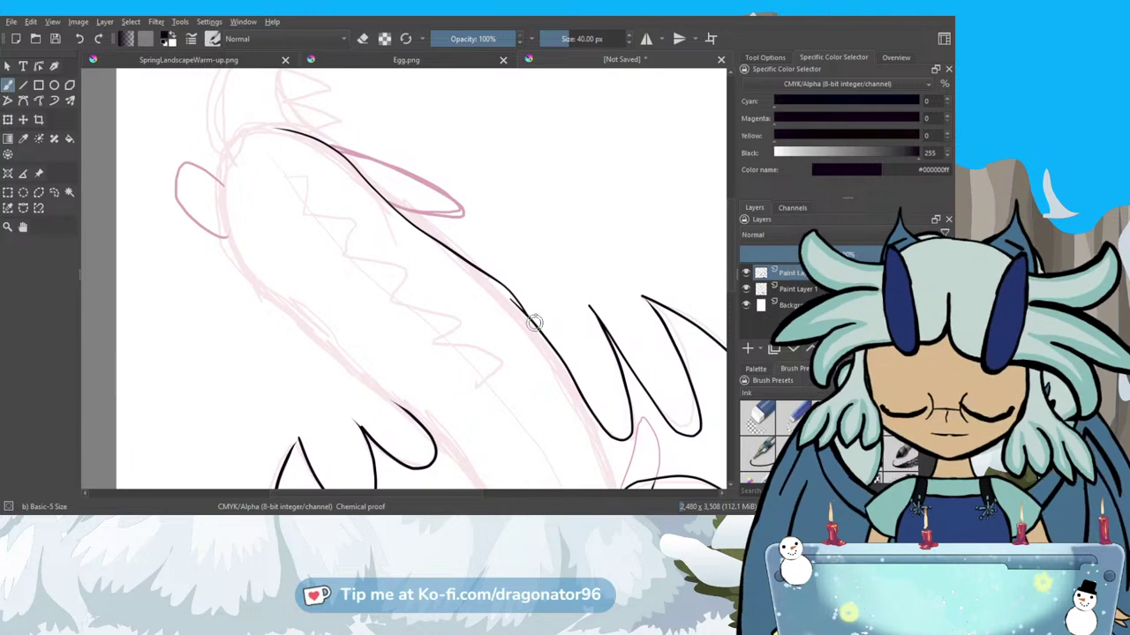
key(ctrl+z)
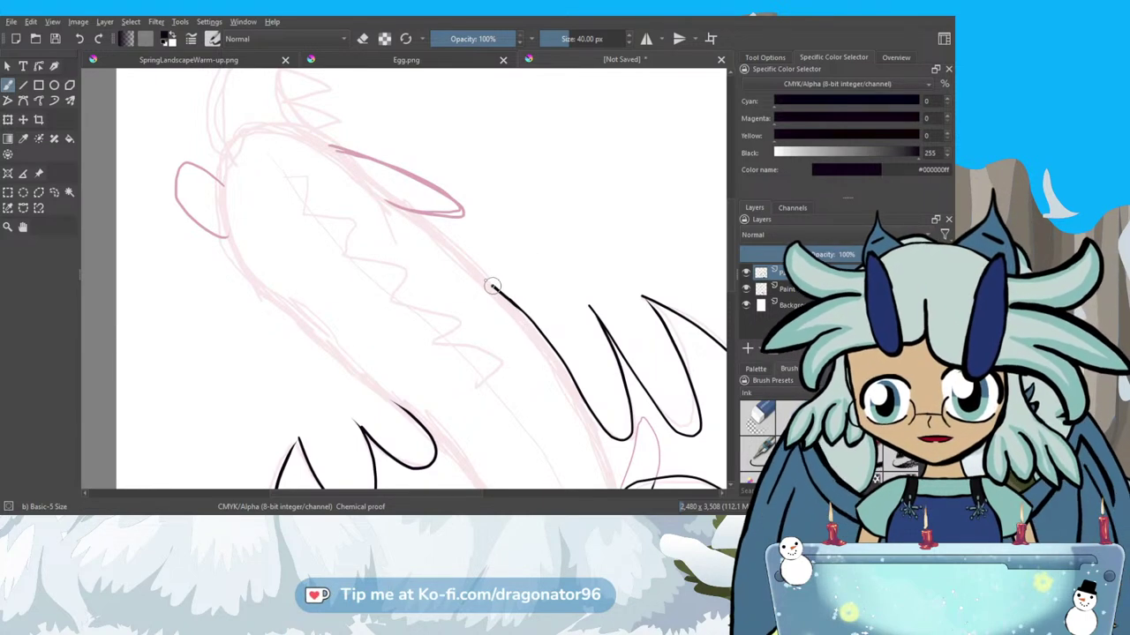
Ink both long sides of the body and the two rounded hind legs near the tail in black.
drag(491, 285, 317, 134)
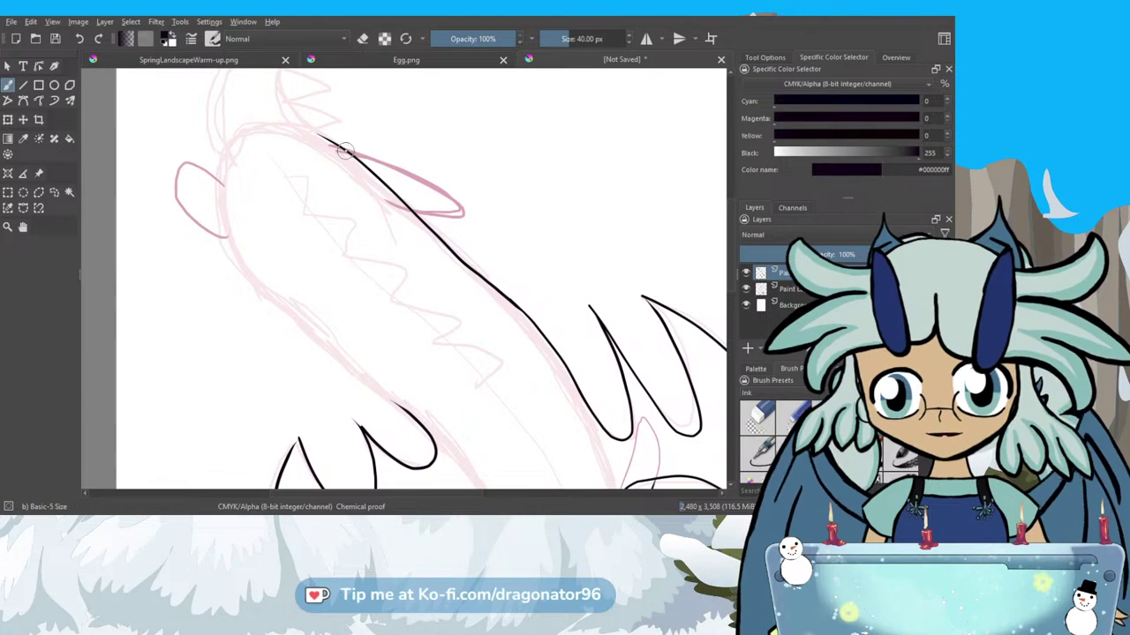
mouse_move(349, 151)
mouse_down()
mouse_move(462, 203)
mouse_move(468, 212)
mouse_move(450, 223)
mouse_up()
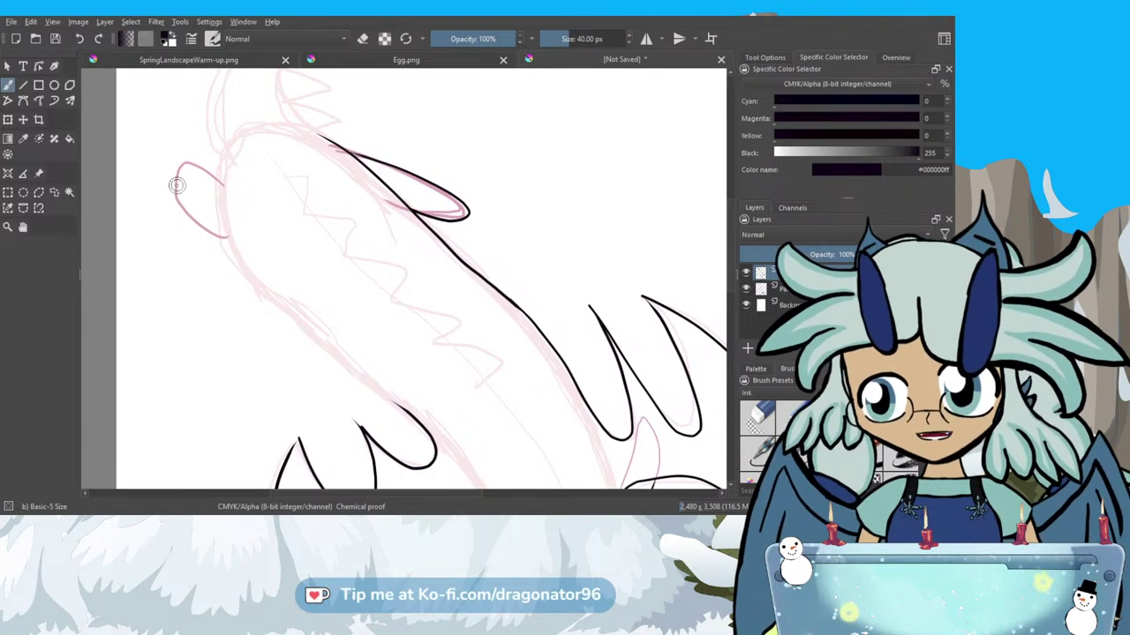
drag(223, 185, 191, 165)
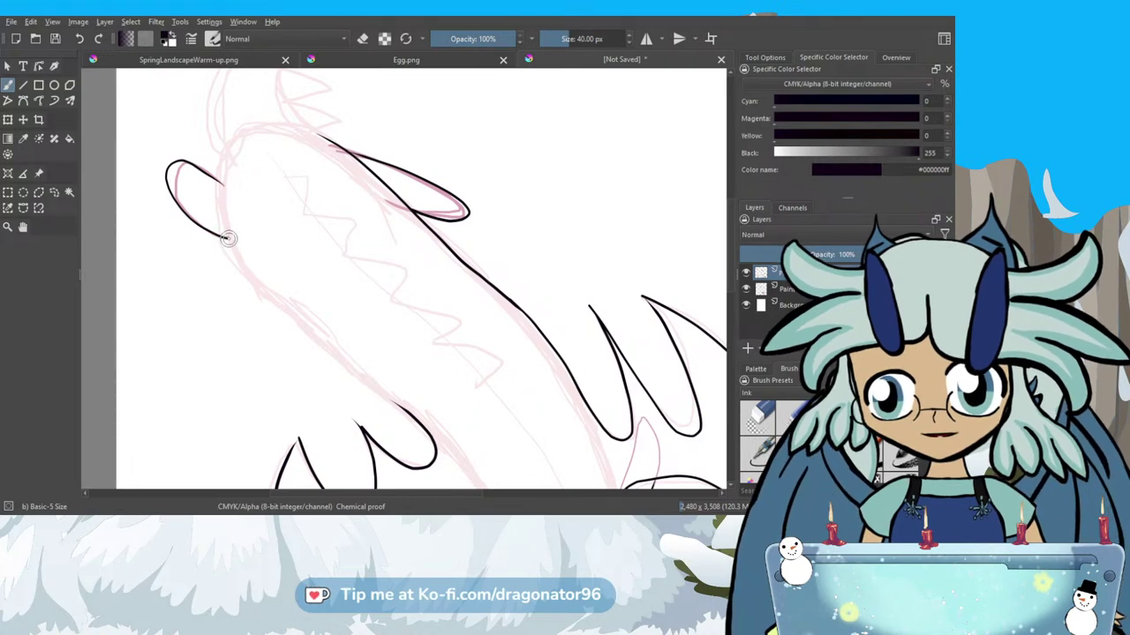
drag(251, 281, 404, 402)
Ink the curved tail outline in black, with an inner and an outer edge running from the body to a pointed tip.
drag(731, 290, 732, 244)
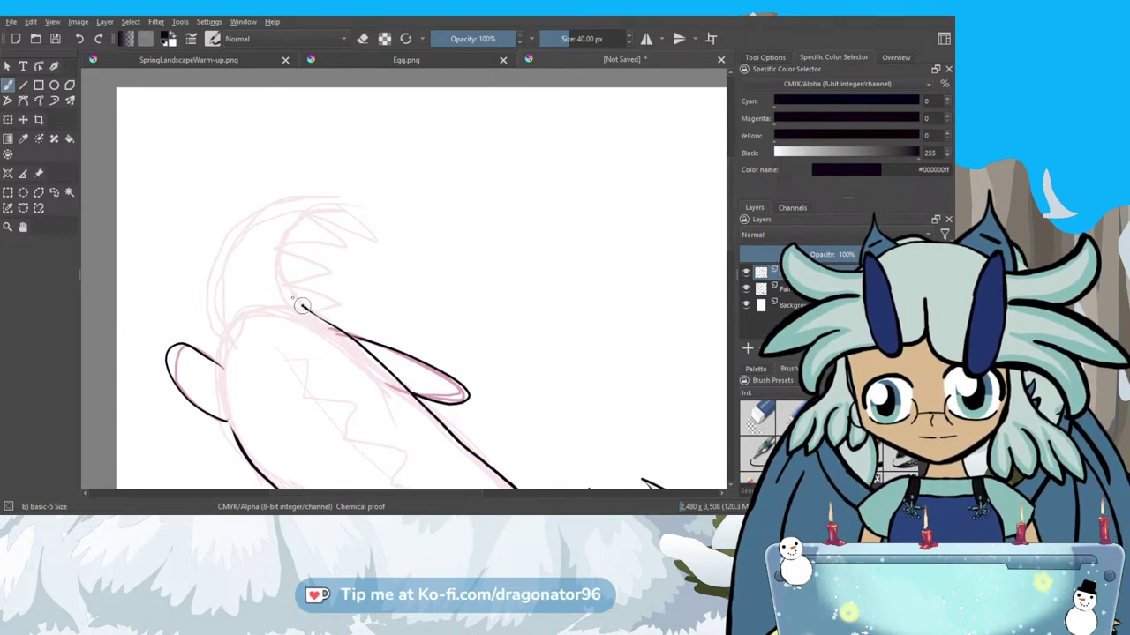
mouse_move(287, 289)
mouse_down()
mouse_move(279, 245)
mouse_move(365, 210)
mouse_move(300, 188)
mouse_move(261, 205)
mouse_move(238, 232)
mouse_up()
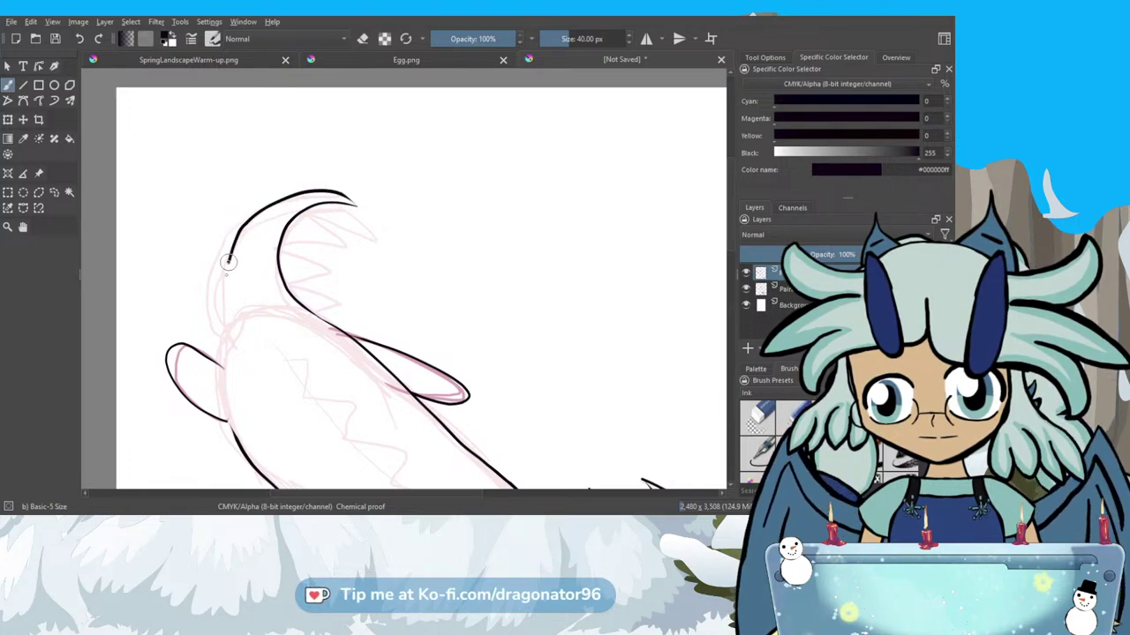
drag(231, 319, 233, 325)
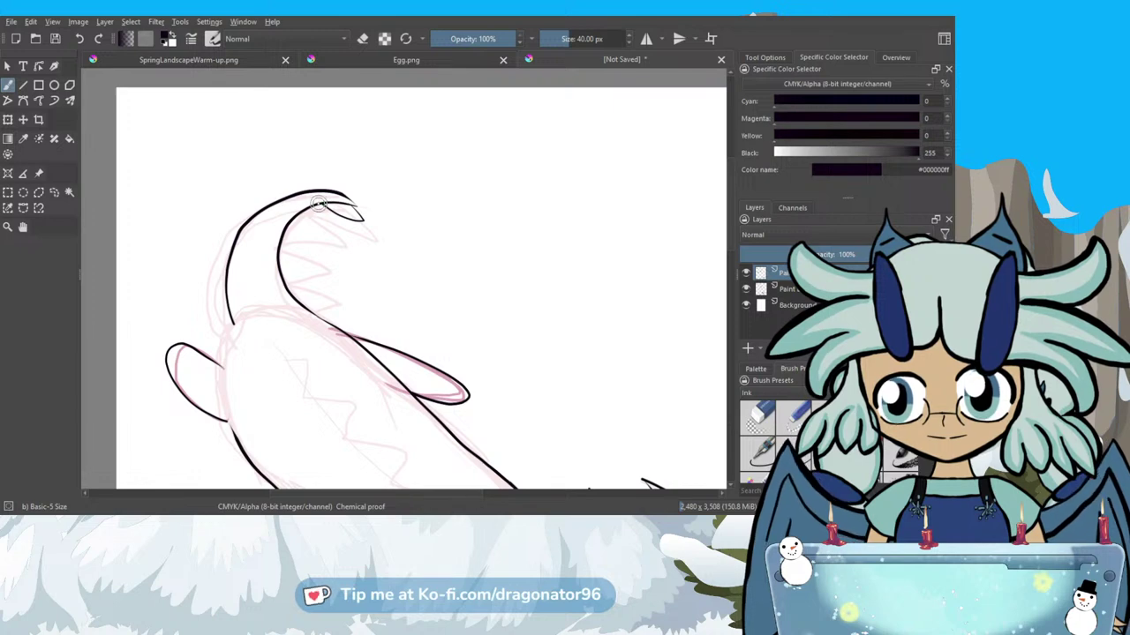
Ink the row of small rounded spikes along the inner curve of the tail in black.
drag(321, 205, 332, 220)
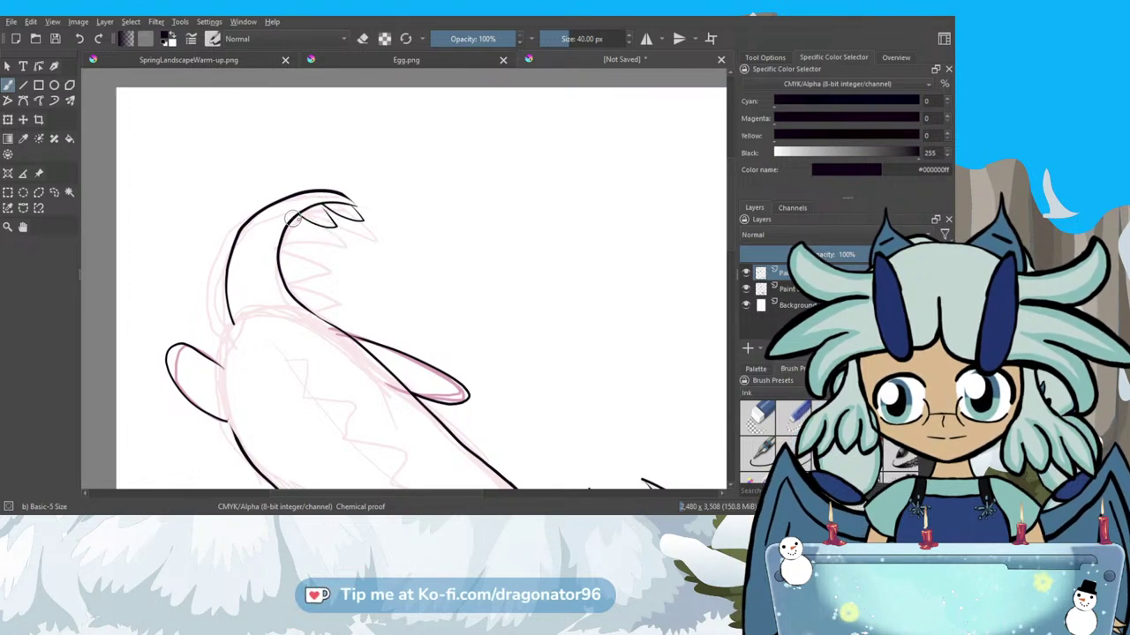
drag(314, 226, 277, 236)
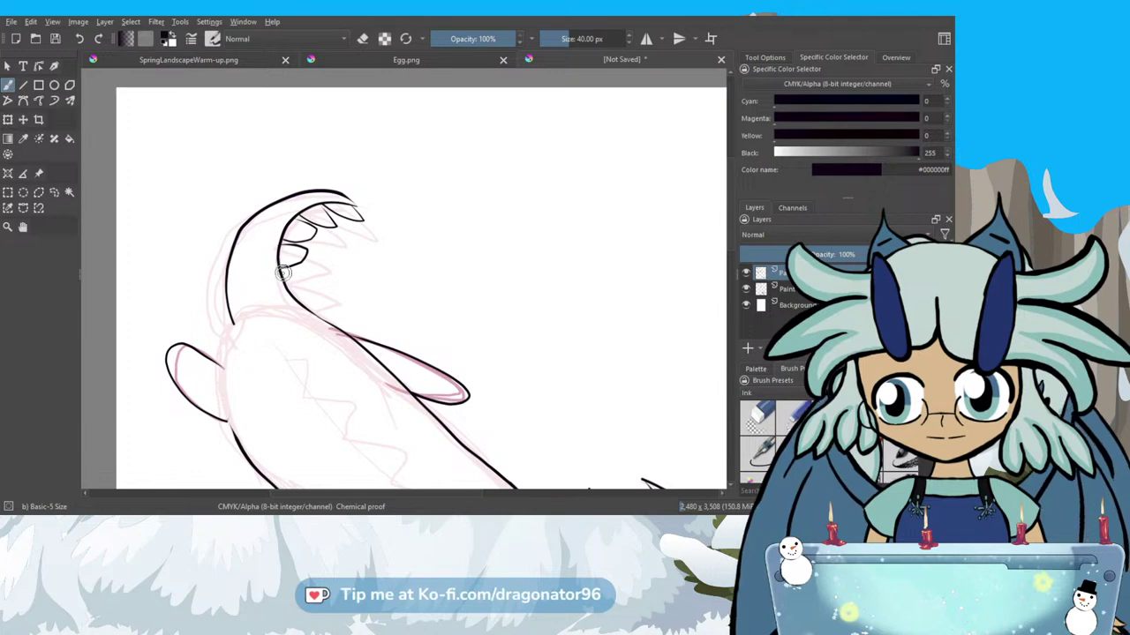
mouse_move(281, 267)
mouse_down()
mouse_move(304, 268)
mouse_move(311, 281)
mouse_move(295, 291)
mouse_up()
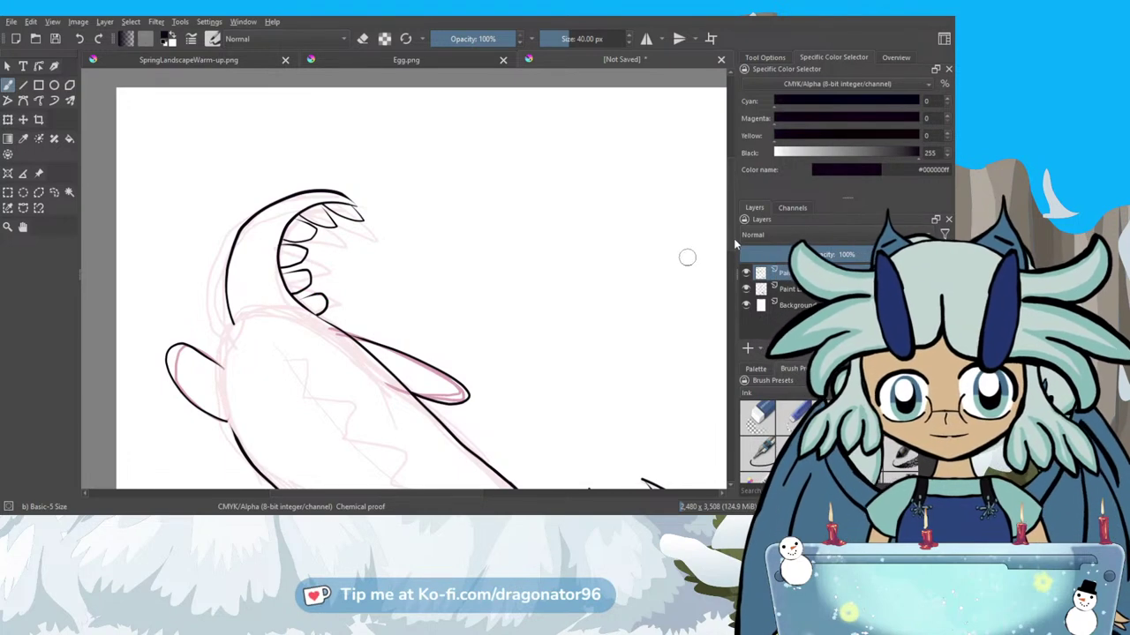
Ink the ridge line down the middle of the back in black from the tail base towards the head, and trim its lower end.
scroll(737, 256, down, 3)
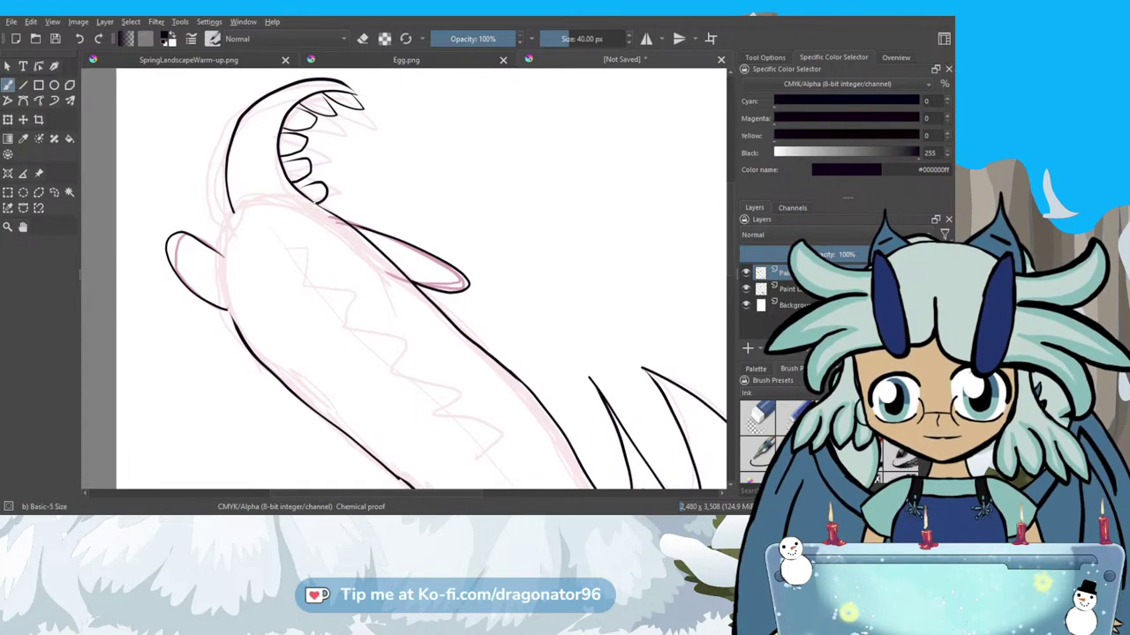
mouse_move(318, 206)
mouse_down()
mouse_move(298, 259)
mouse_move(324, 297)
mouse_move(520, 486)
mouse_up()
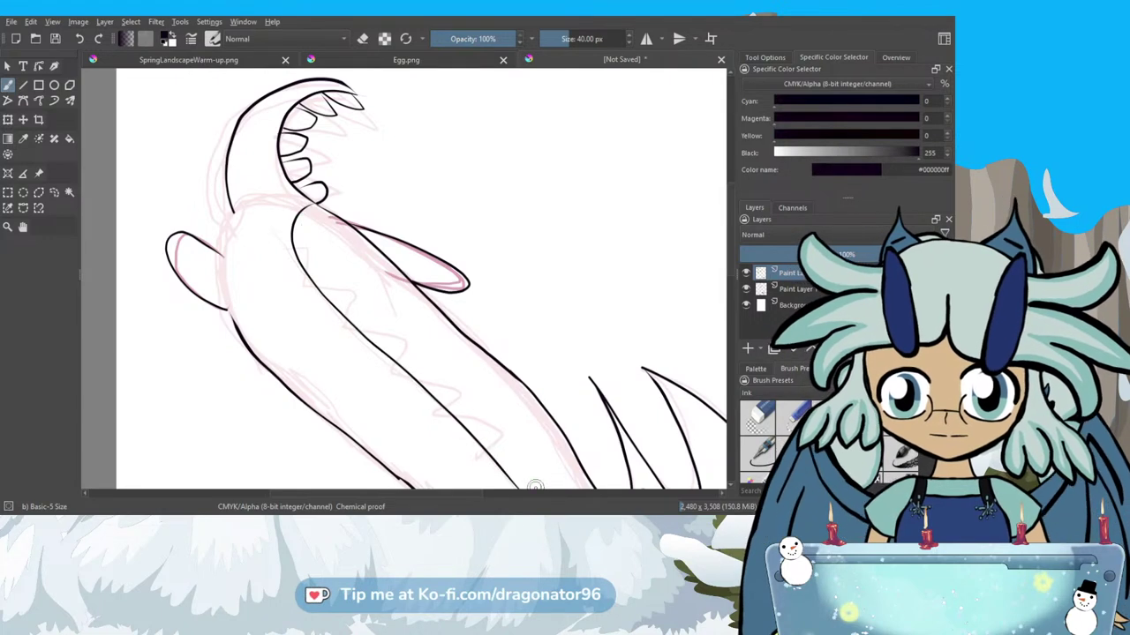
scroll(720, 269, down, 3)
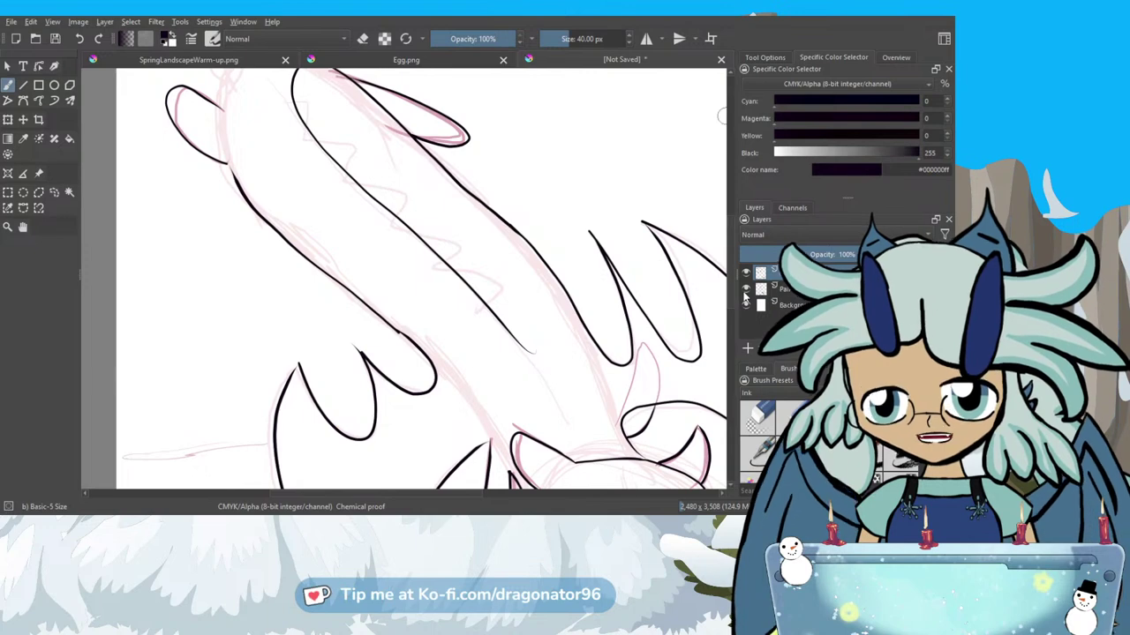
key(e)
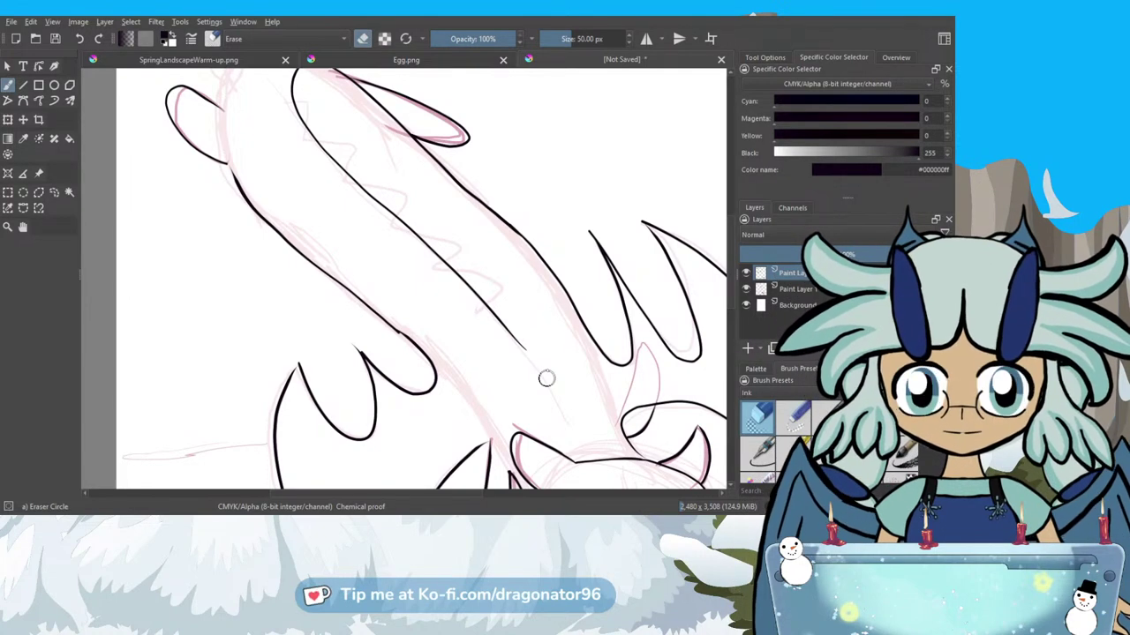
Ink small rounded spikes in black along the full ridge line of the back.
key(slash)
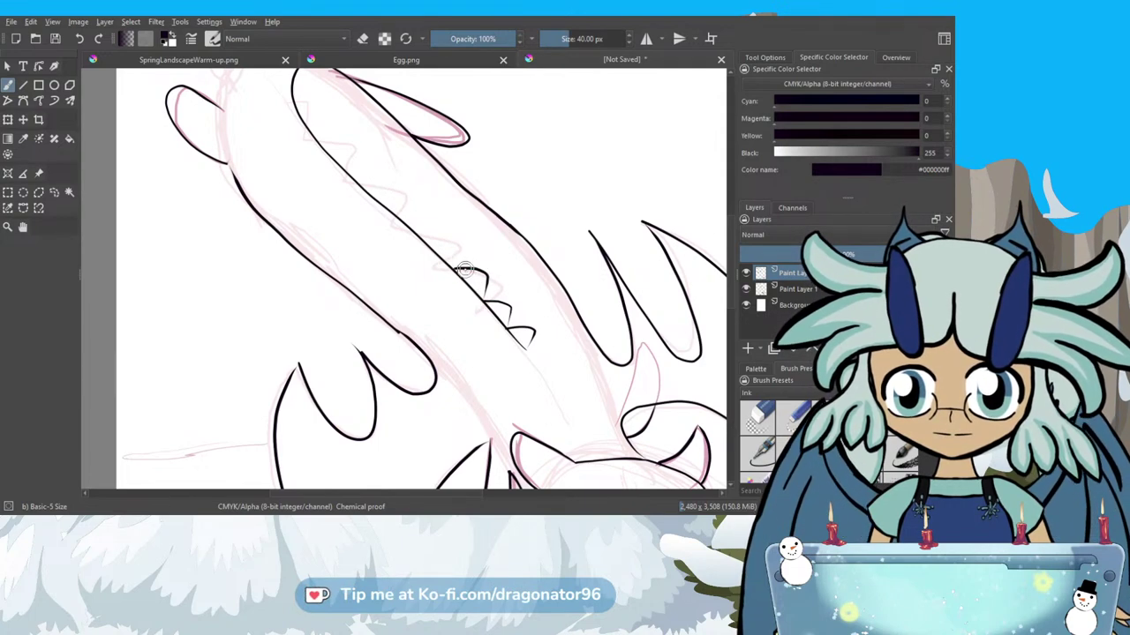
drag(450, 257, 429, 238)
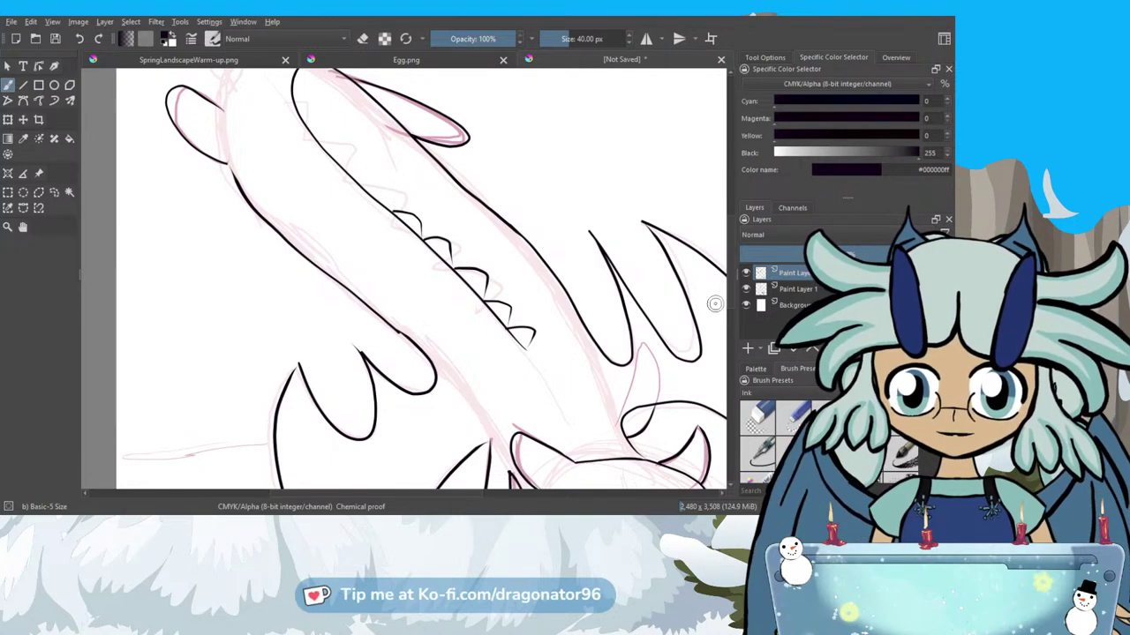
scroll(716, 305, up, 3)
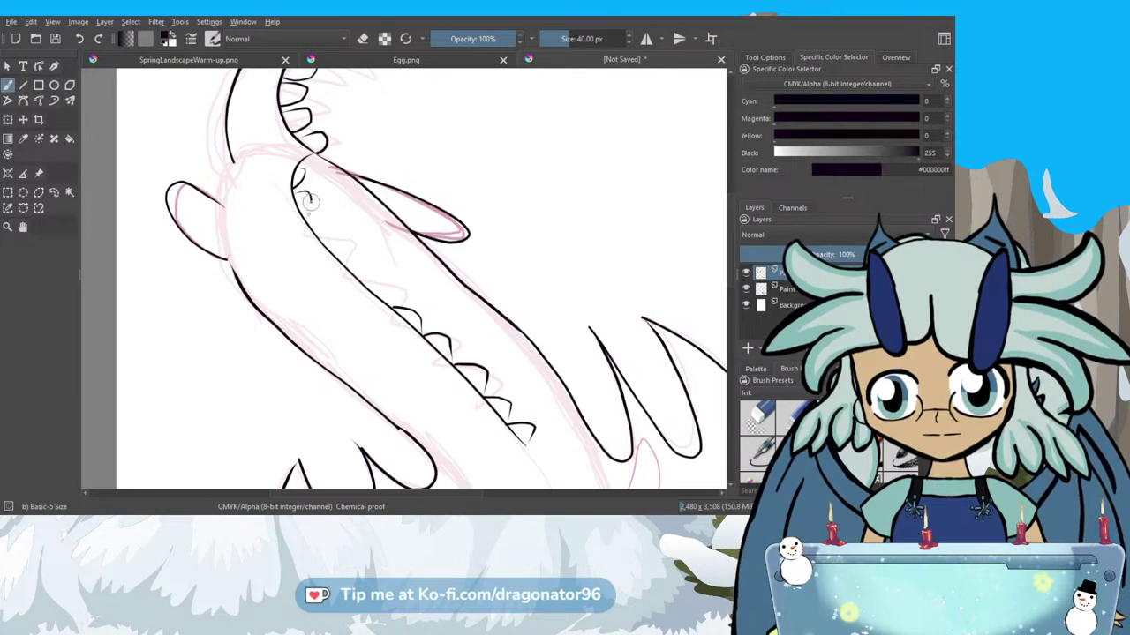
mouse_move(308, 228)
mouse_down()
mouse_move(337, 259)
mouse_move(353, 253)
mouse_move(356, 279)
mouse_move(379, 293)
mouse_up()
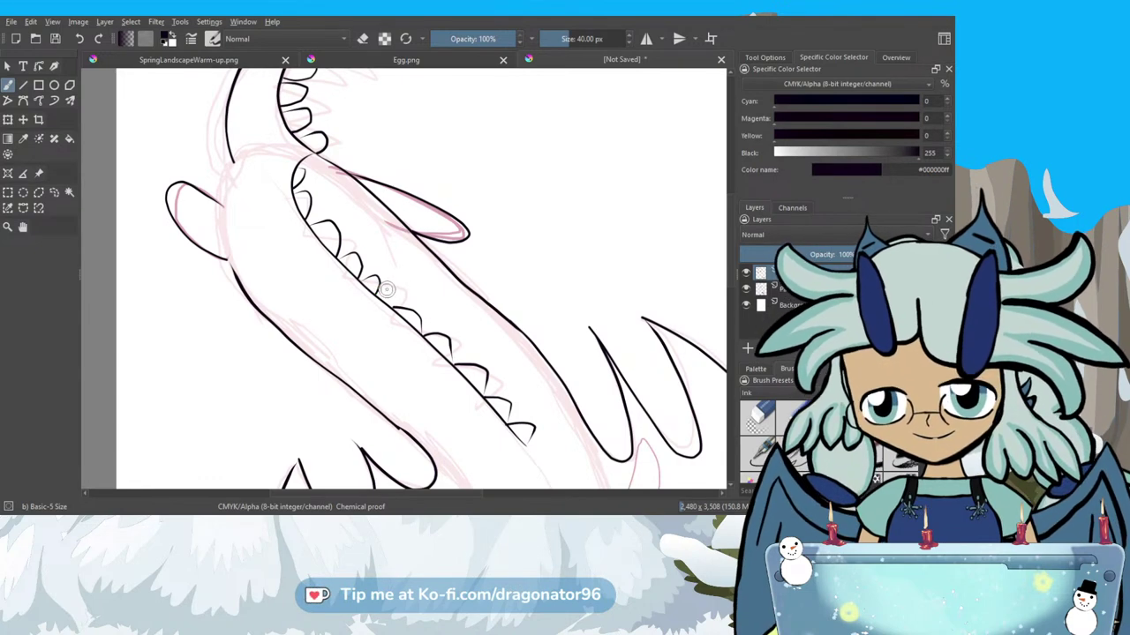
mouse_move(380, 298)
mouse_down()
mouse_move(390, 285)
mouse_move(396, 297)
mouse_up()
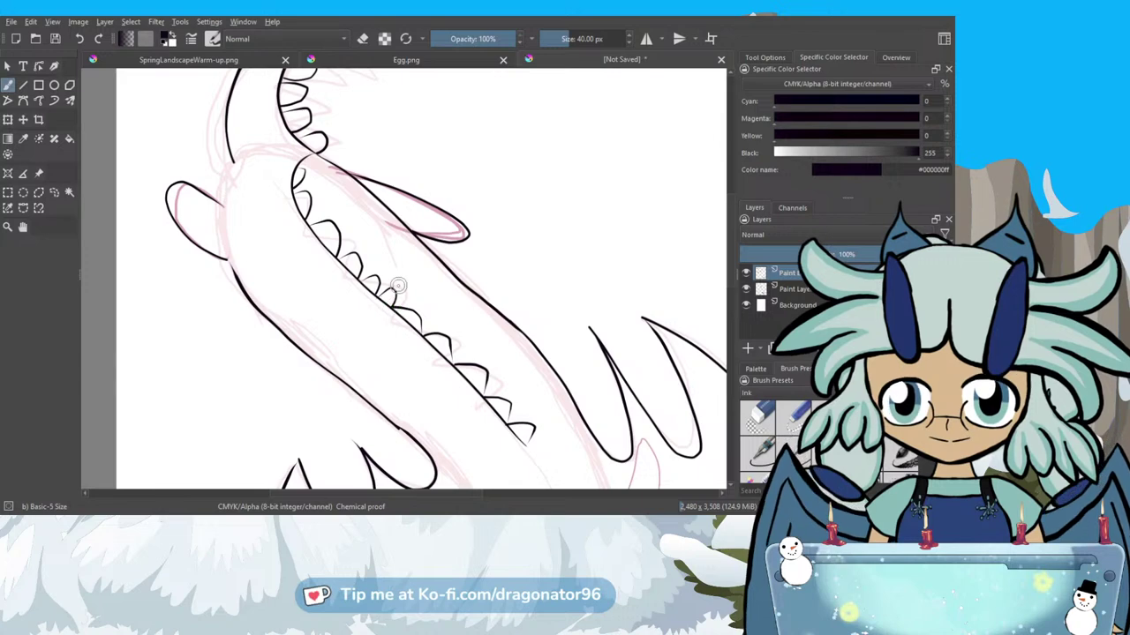
Ink a thin line inside the right wing's arm and the horizon from that wing to the right page edge in black.
scroll(529, 282, down, 4)
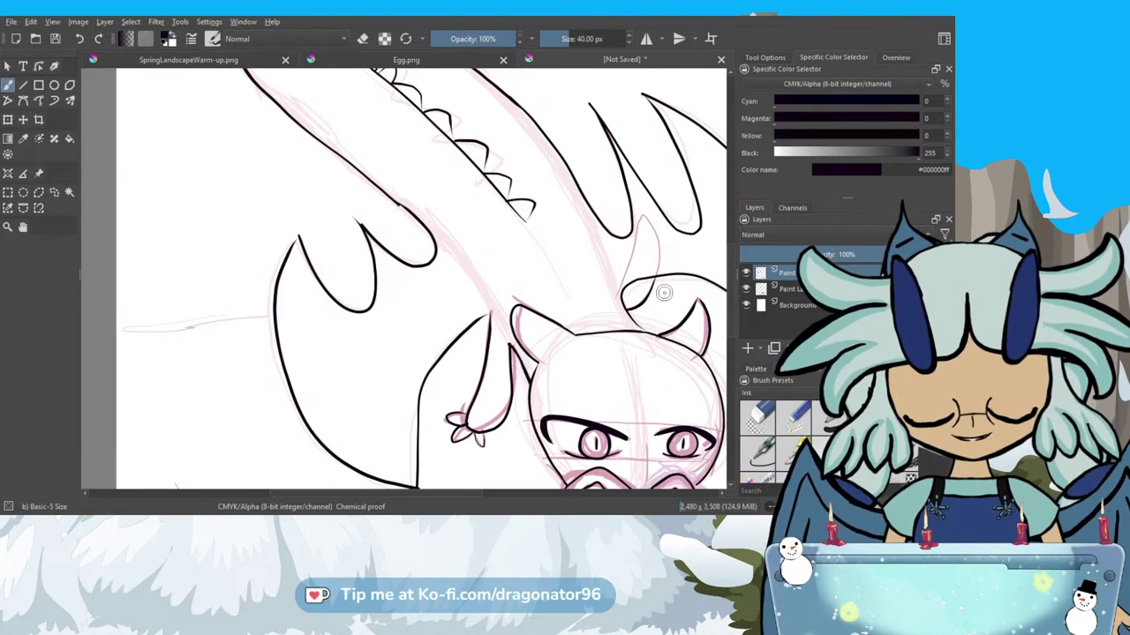
scroll(663, 292, down, 5)
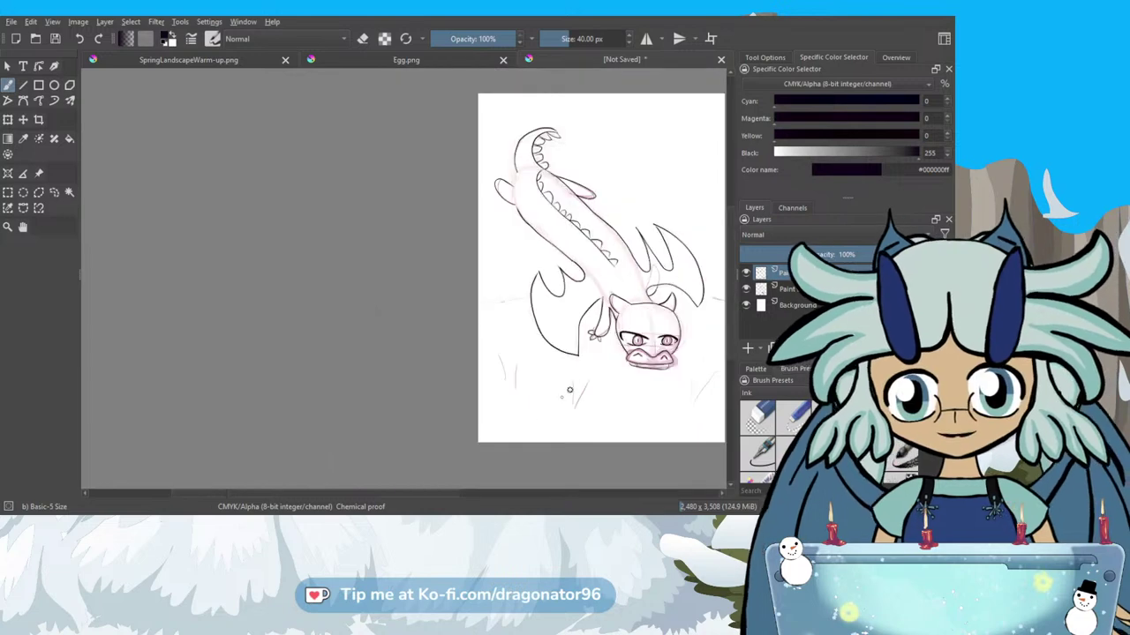
drag(432, 490, 526, 489)
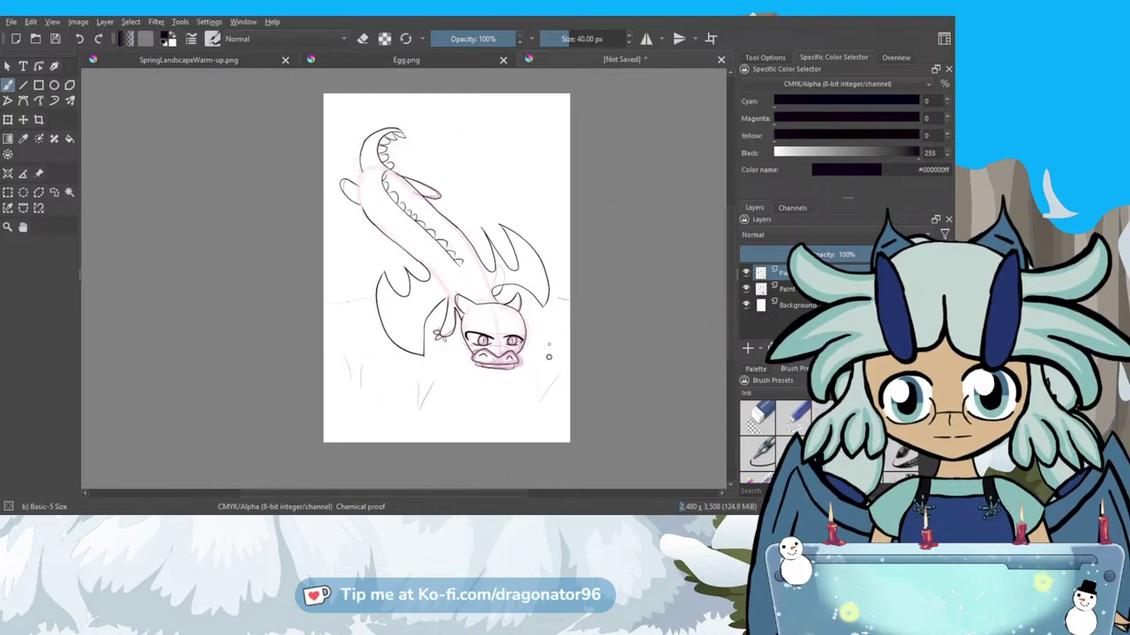
scroll(559, 296, up, 5)
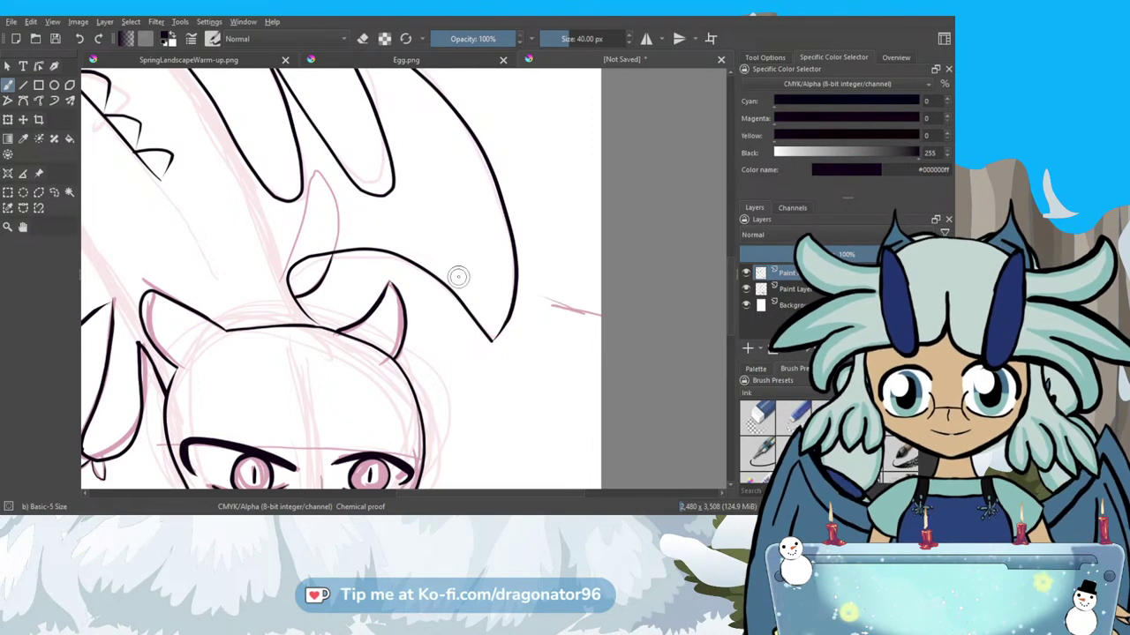
drag(334, 263, 441, 276)
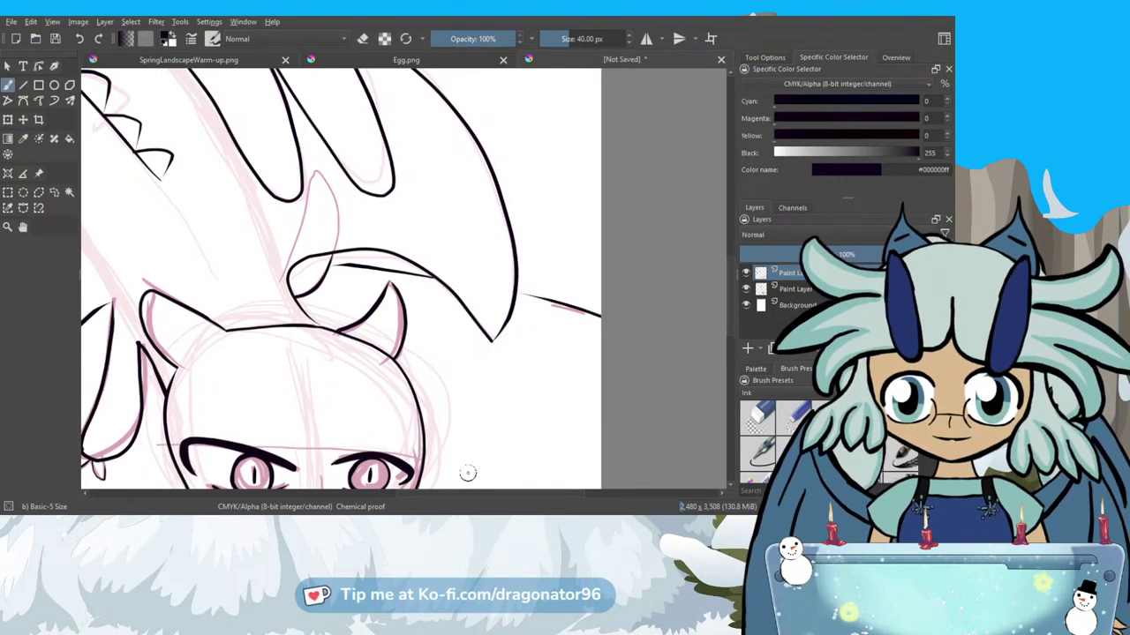
Ink the horizon line in black from the left wing's outer edge to the left page edge.
scroll(488, 495, left, 2)
drag(478, 495, 333, 481)
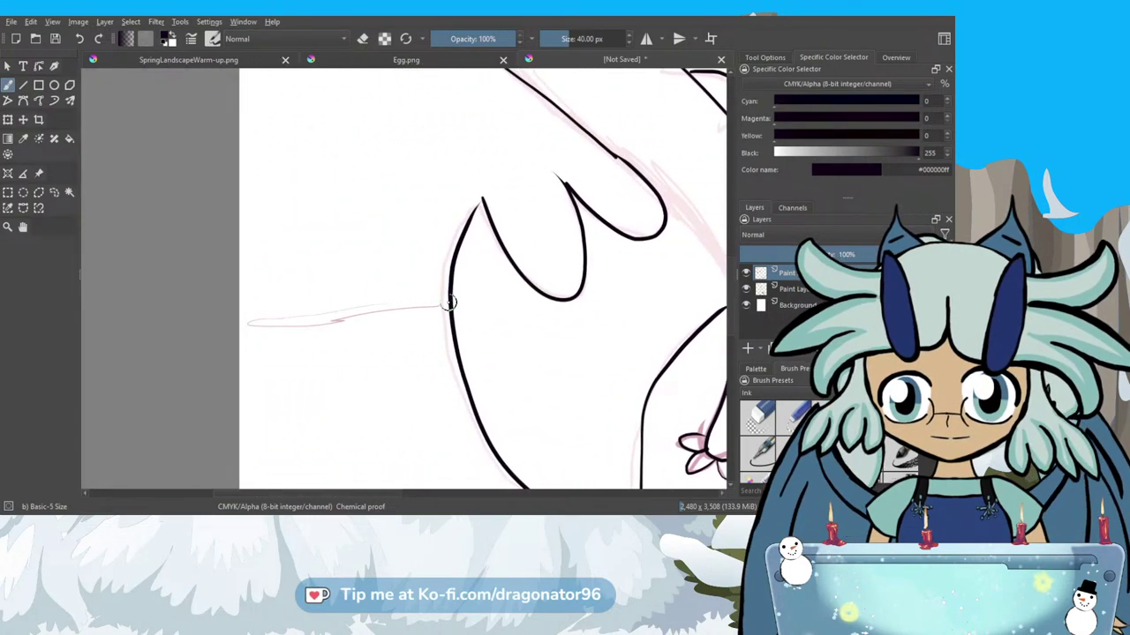
drag(448, 305, 246, 315)
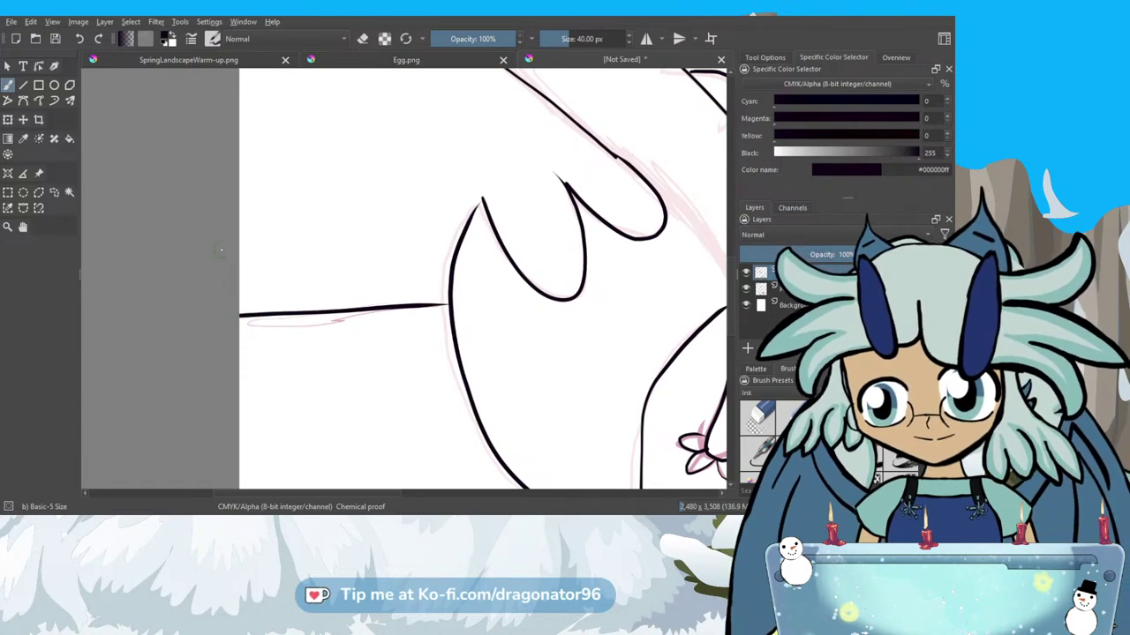
Close the gap in the body outline between the tail base and the left hind leg with a short black line.
scroll(221, 251, down, 3)
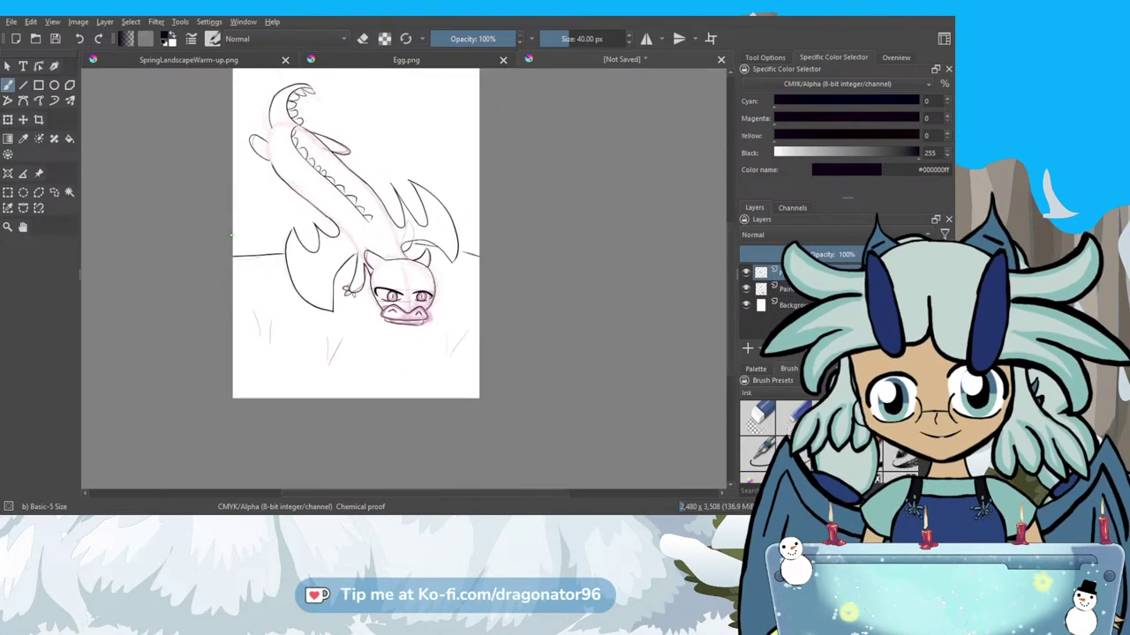
scroll(732, 300, up, 2)
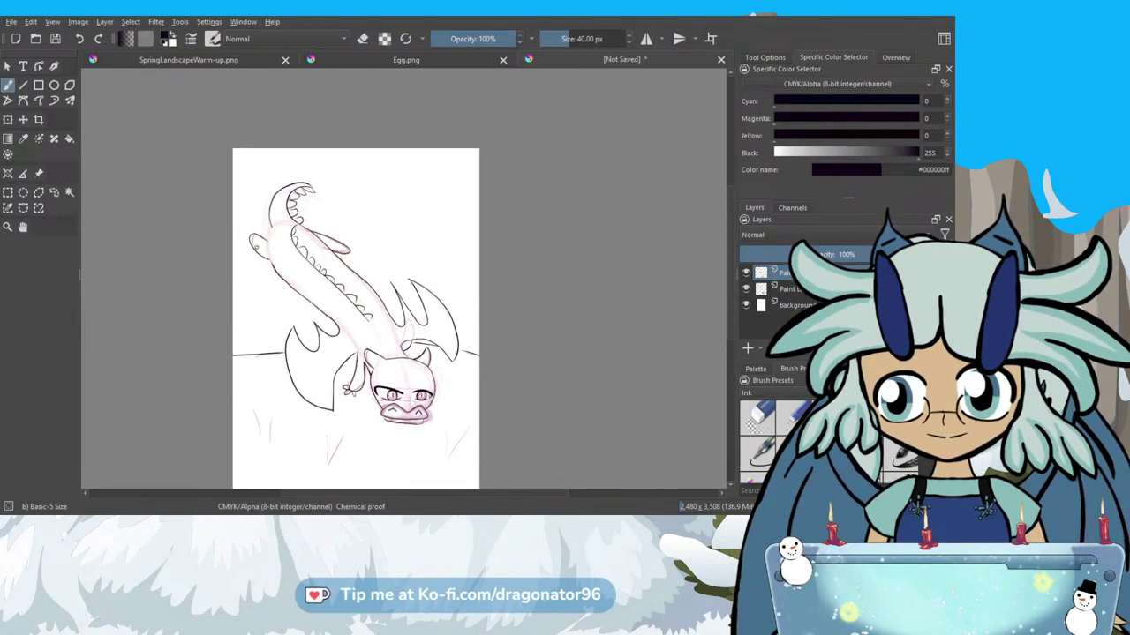
scroll(256, 247, up, 5)
drag(318, 164, 301, 196)
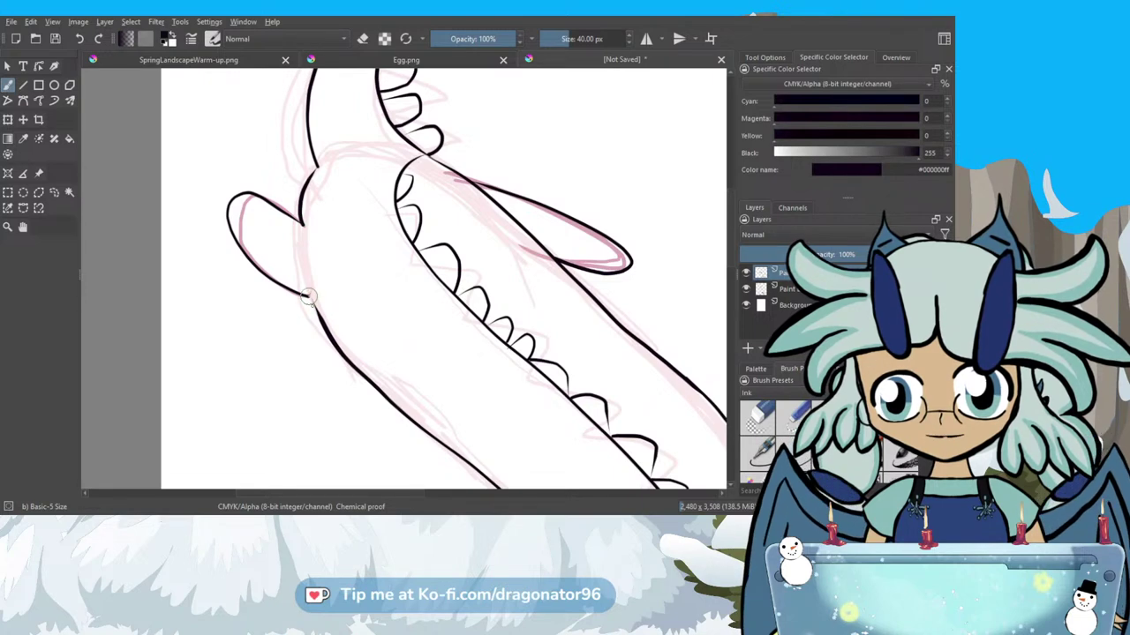
Ink small V-shaped grass tufts in black across the ground around and below the creature.
scroll(323, 327, down, 8)
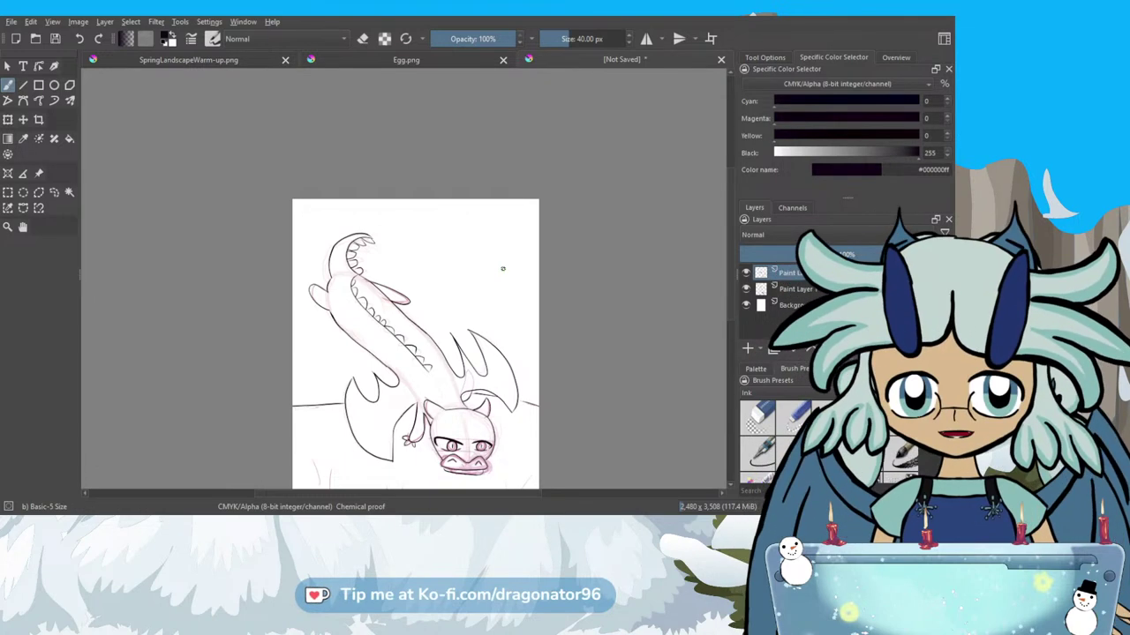
scroll(578, 381, down, 3)
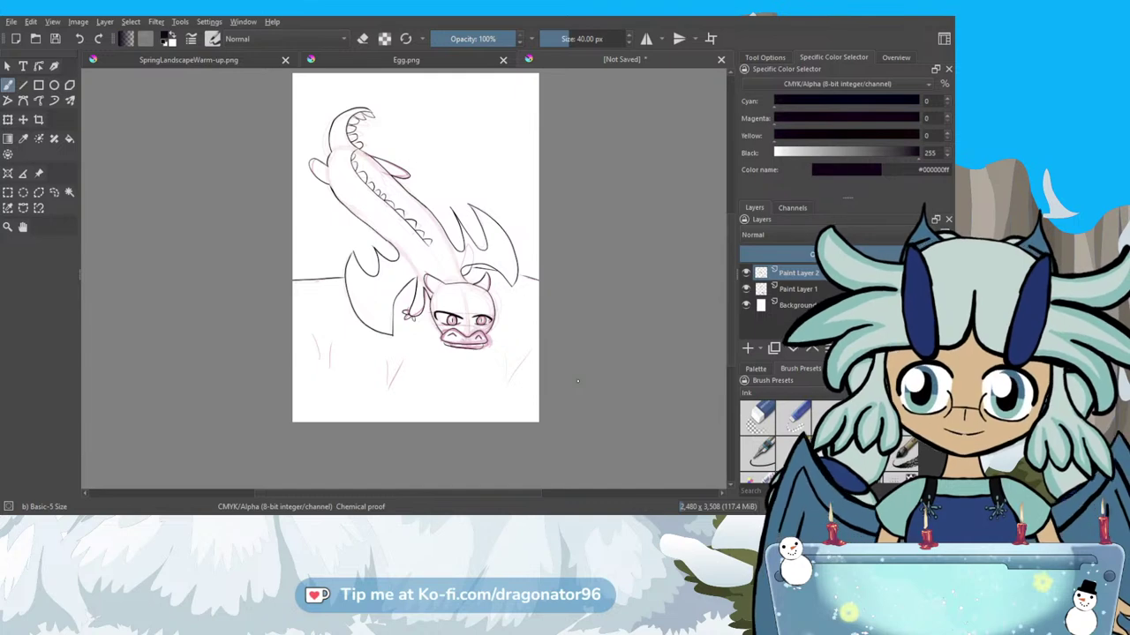
drag(504, 353, 512, 370)
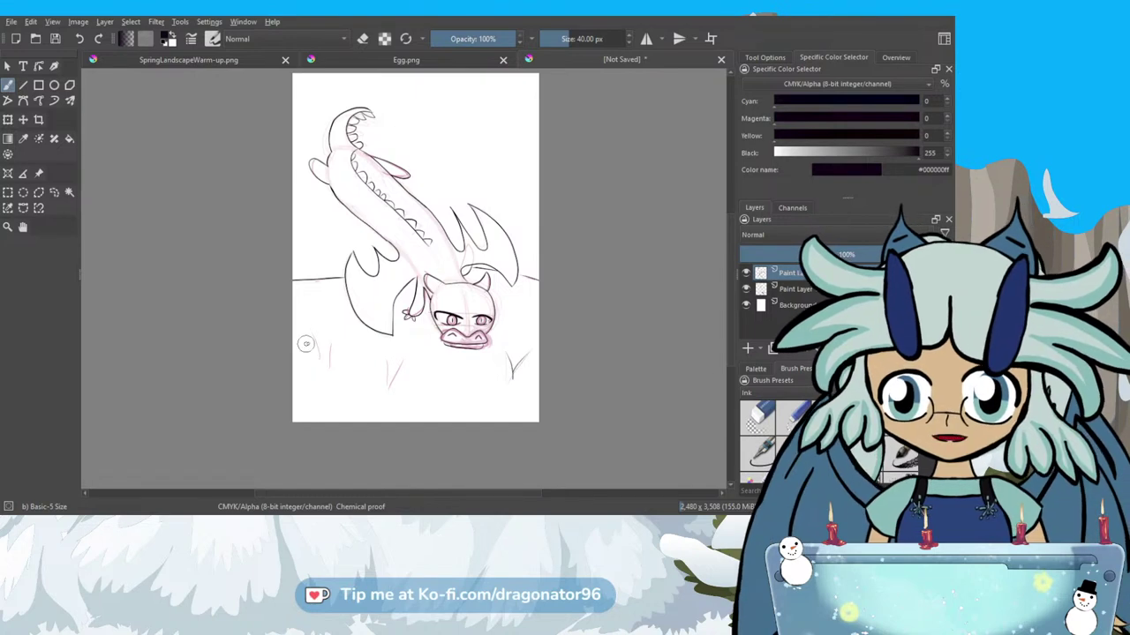
drag(339, 339, 327, 362)
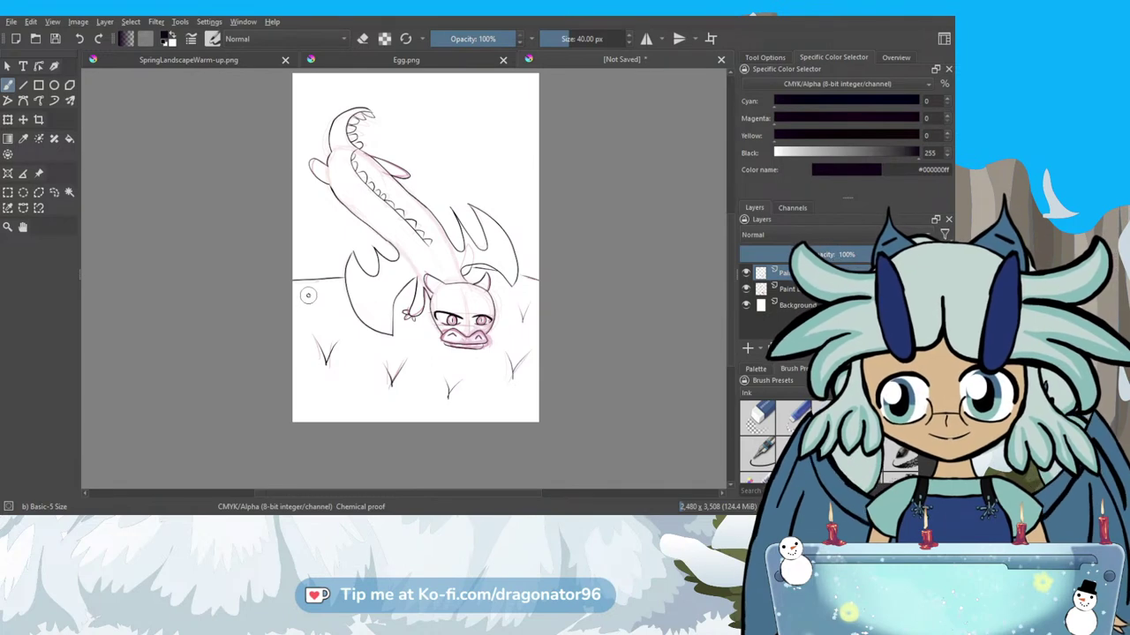
Ink one more small V-shaped grass tuft in black just below the horizon near the left page edge.
mouse_move(311, 298)
mouse_down()
mouse_move(320, 311)
mouse_move(323, 300)
mouse_up()
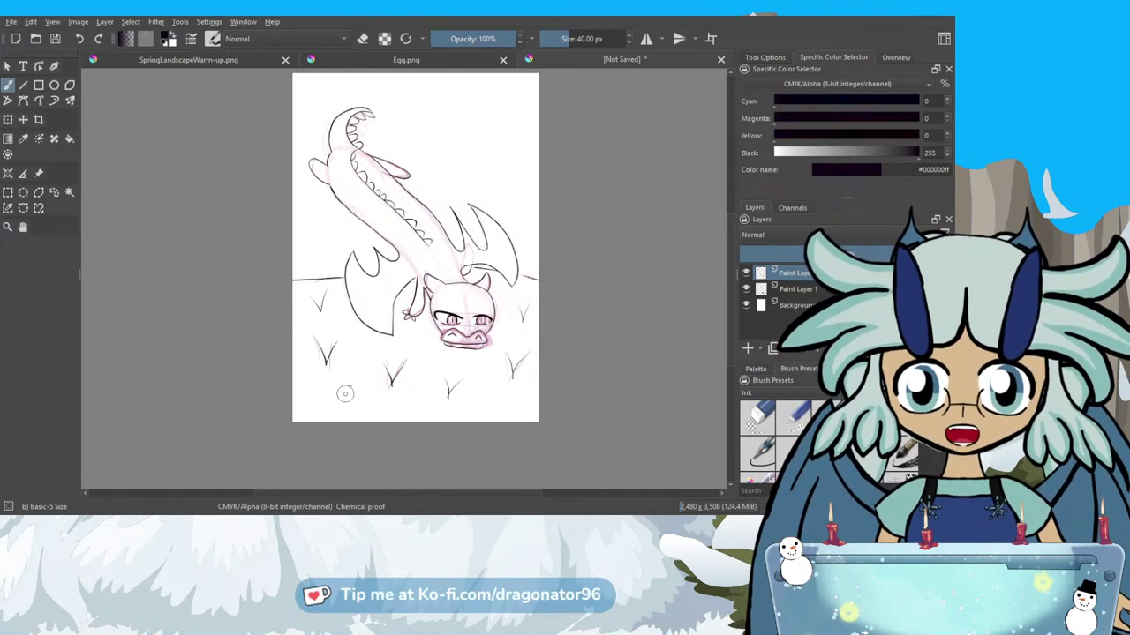
scroll(344, 394, up, 3)
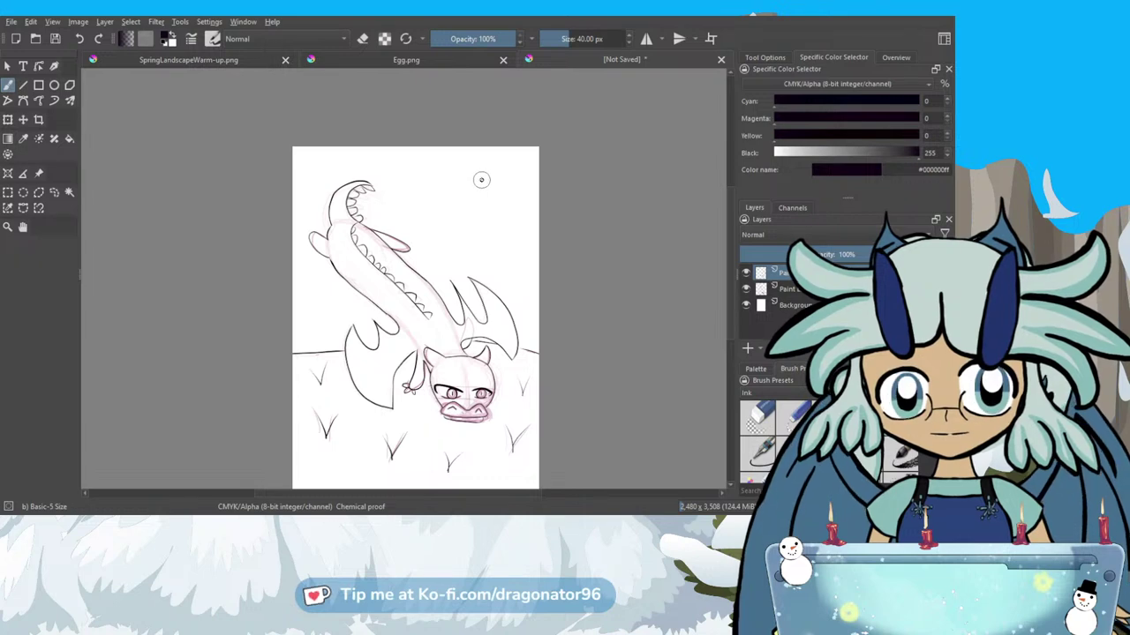
Select Paint Layer 1 and the Bristles-2 Flat Rough brush from the Paint presets, and undo the trial stroke in the sky.
click(814, 288)
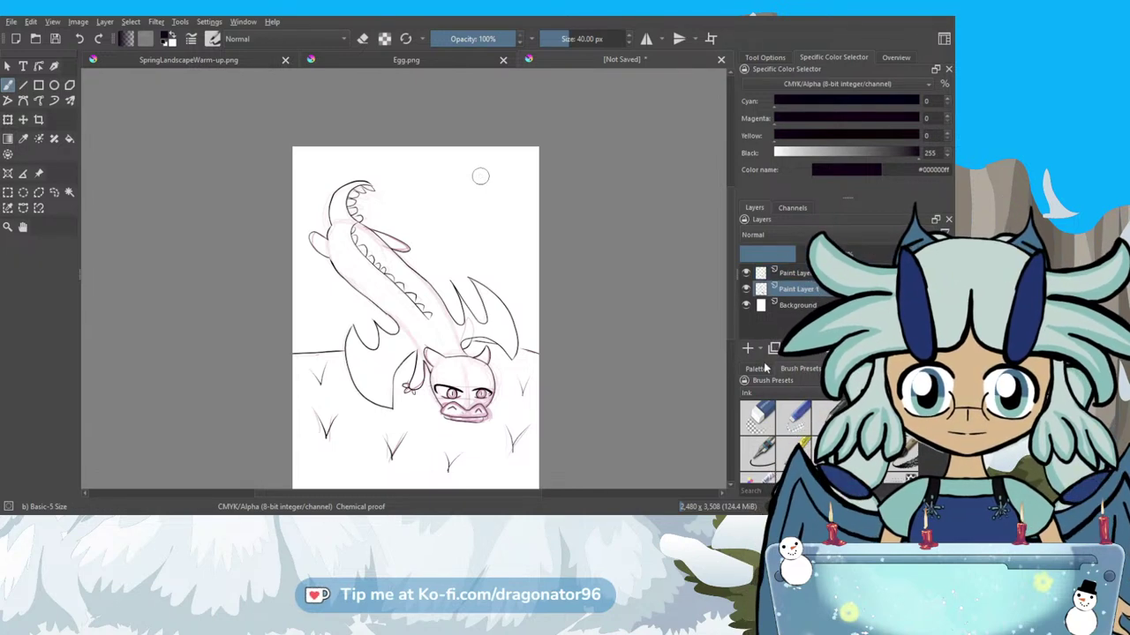
click(759, 369)
click(798, 369)
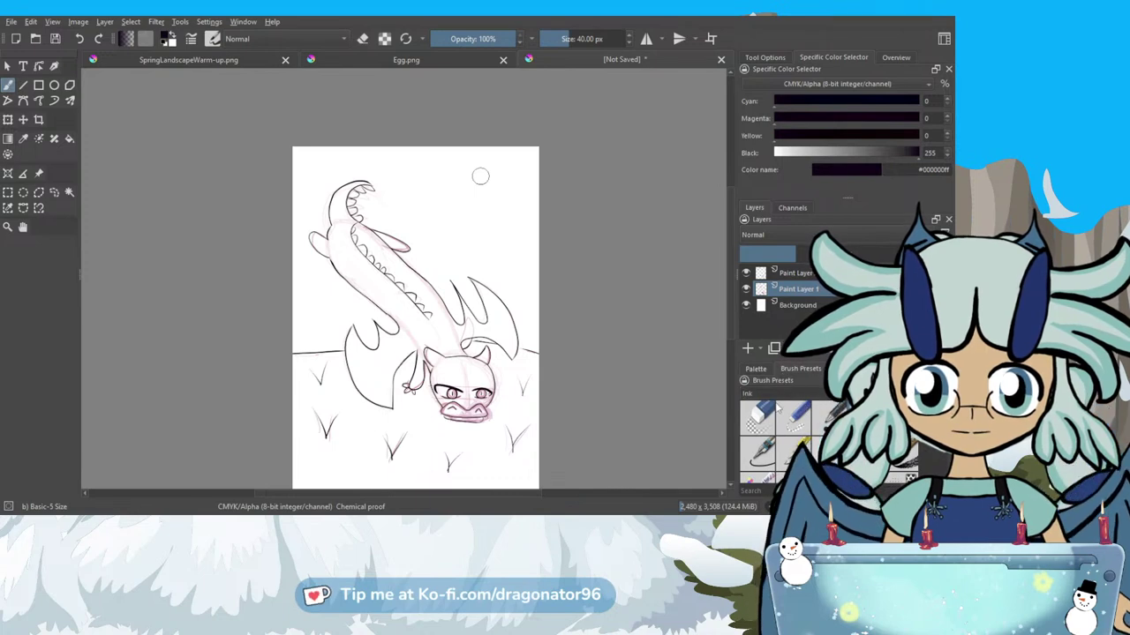
click(759, 394)
click(783, 426)
click(784, 426)
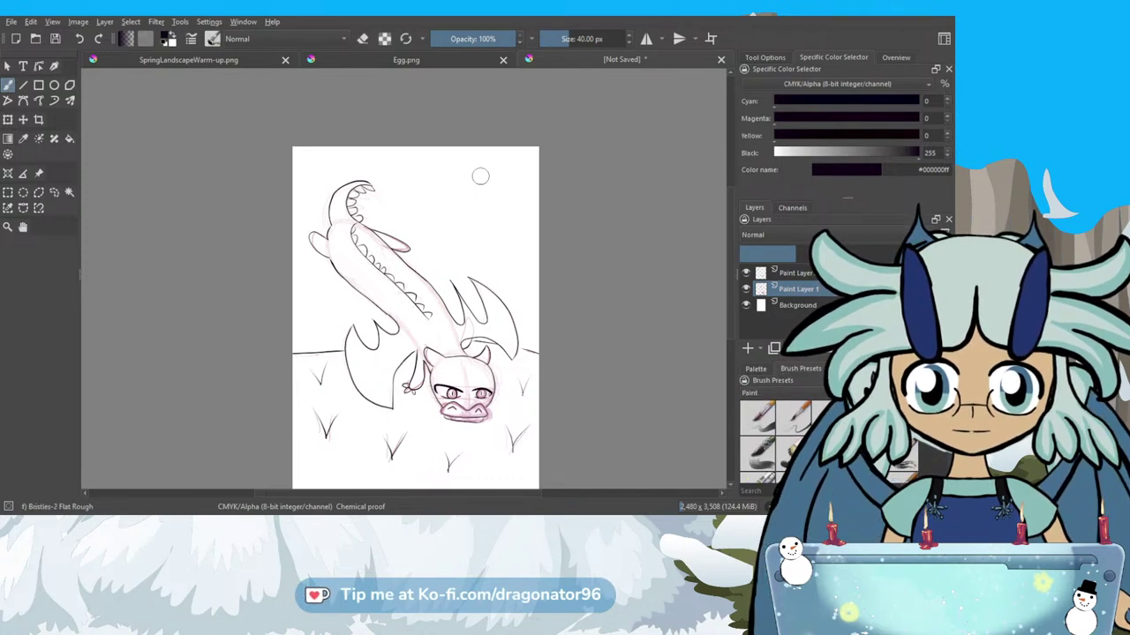
drag(516, 175, 499, 187)
key(ctrl+z)
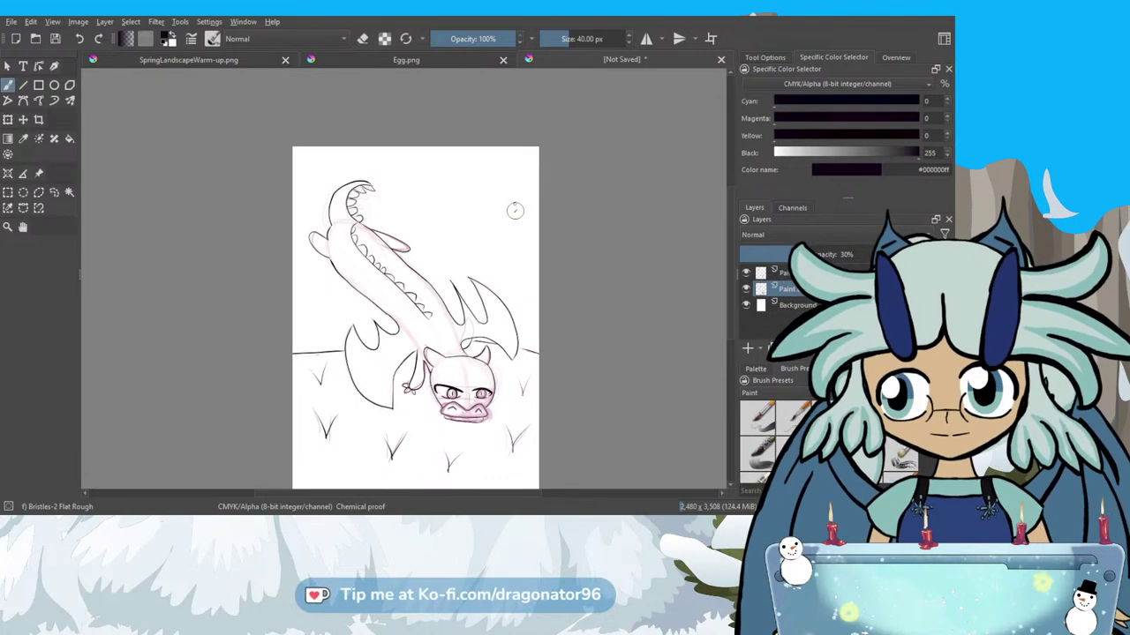
Set brush smoothing to Basic and roughly sketch cloud outlines across the sky around the creature.
click(764, 57)
click(839, 90)
click(838, 57)
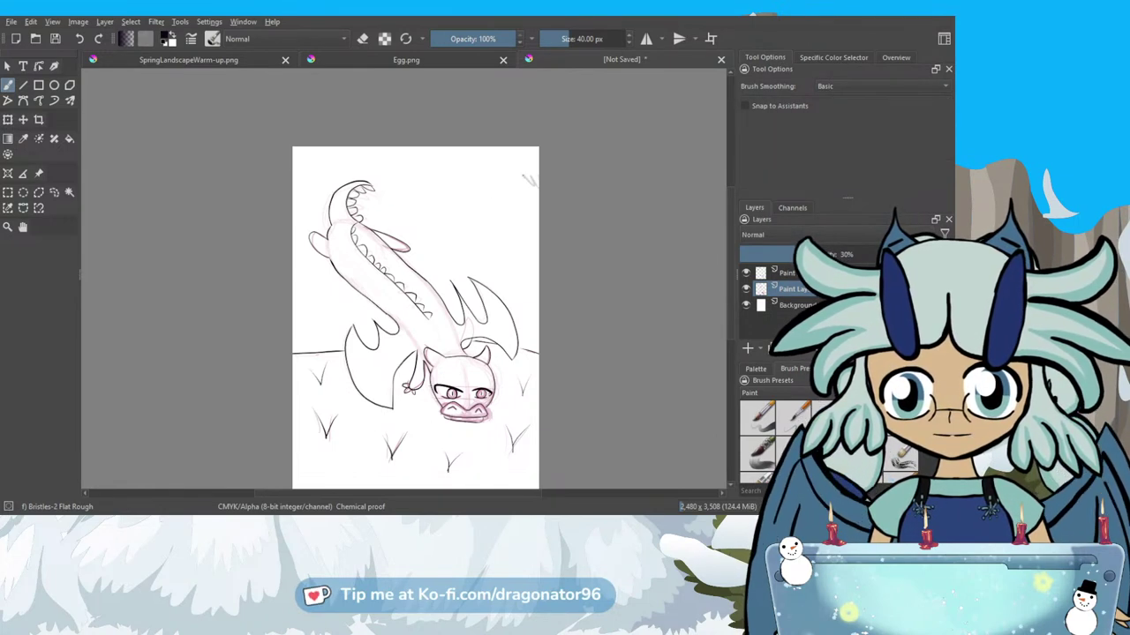
drag(510, 163, 533, 185)
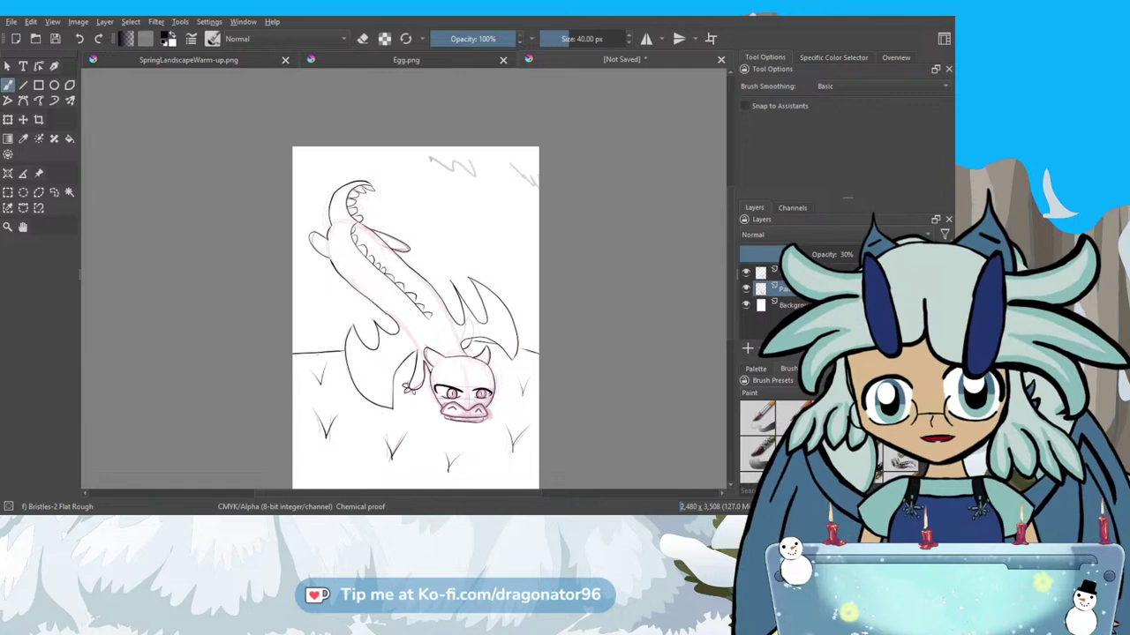
mouse_move(509, 241)
mouse_down()
mouse_move(473, 228)
mouse_move(501, 212)
mouse_up()
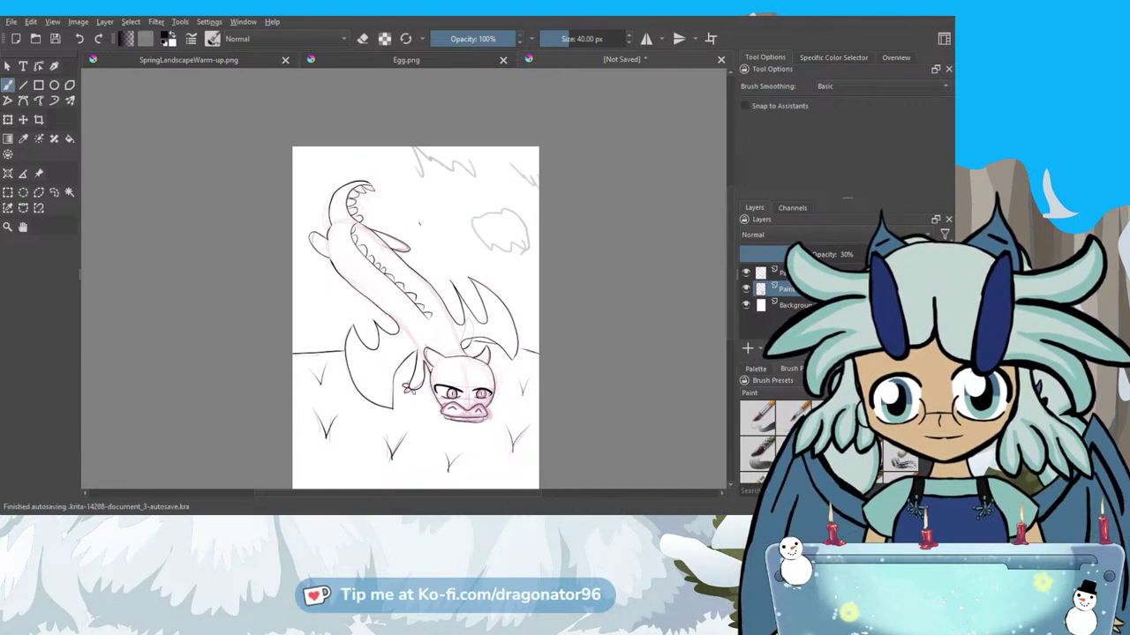
drag(432, 240, 428, 203)
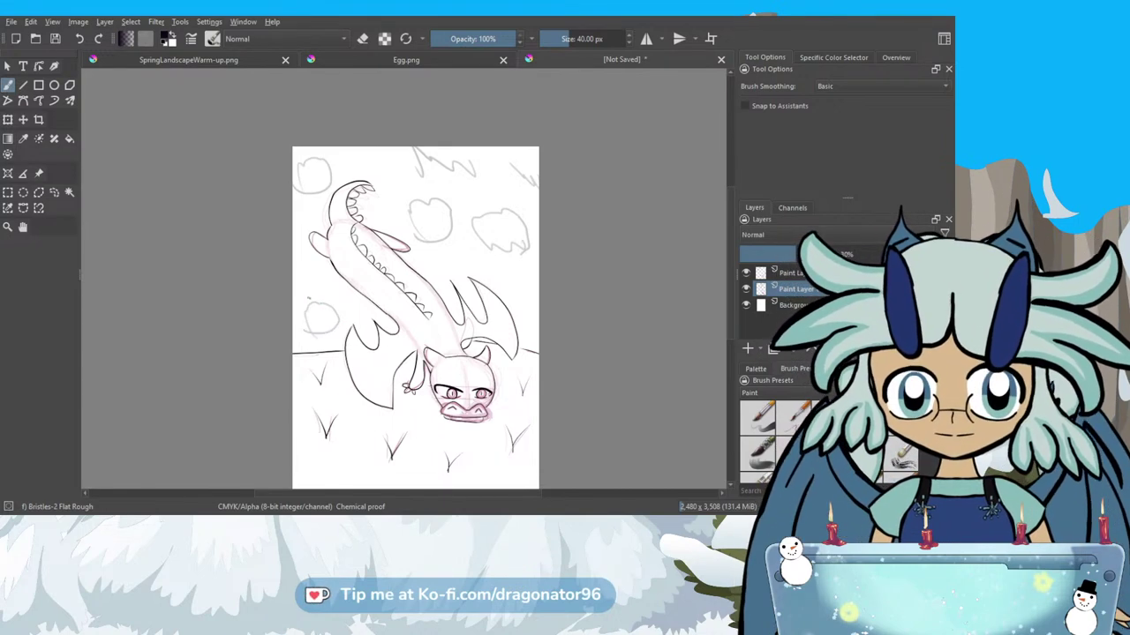
mouse_move(535, 288)
mouse_down()
mouse_move(509, 287)
mouse_move(521, 264)
mouse_up()
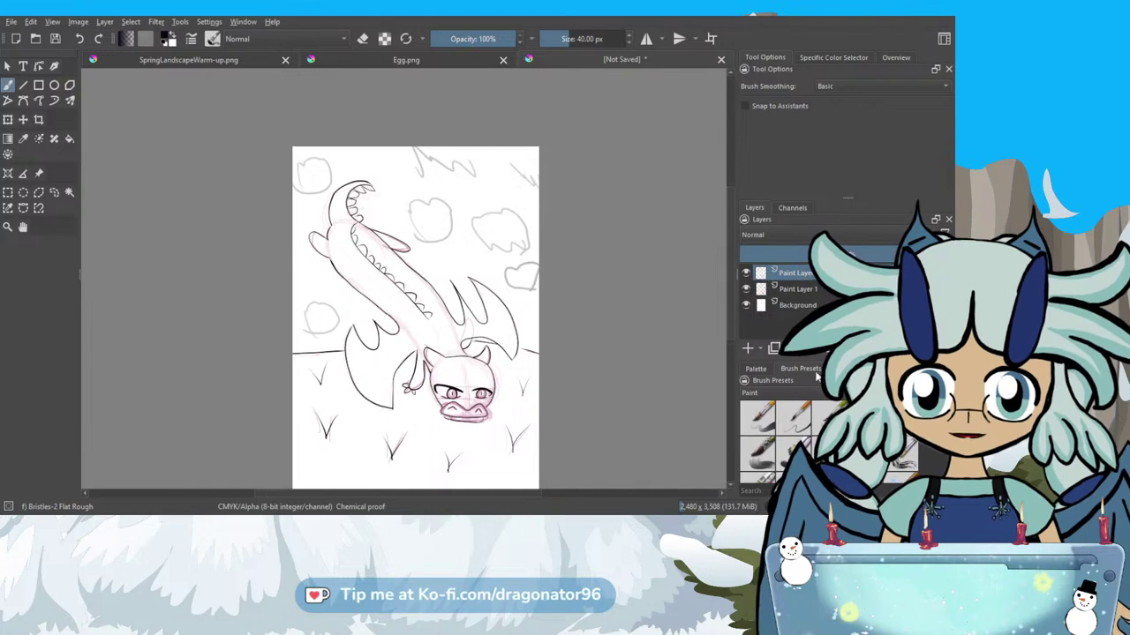
Switch to the upper paint layer and the Basic-5 Size ink brush with Stabilizer smoothing, and ink the cloud above the left horizon in black.
click(837, 86)
click(843, 118)
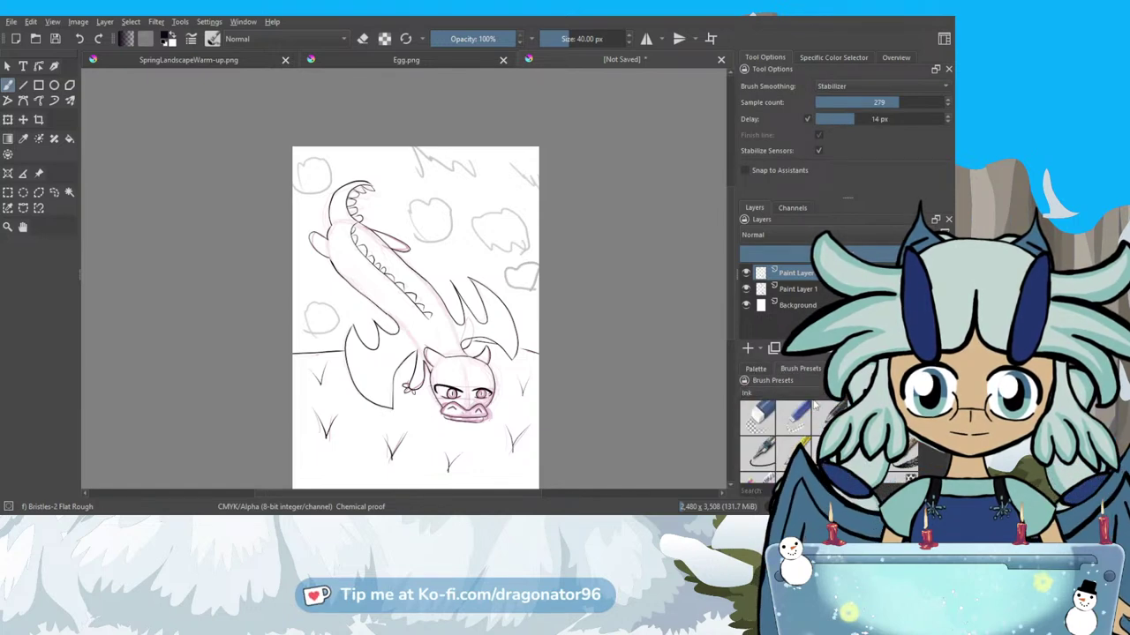
key(slash)
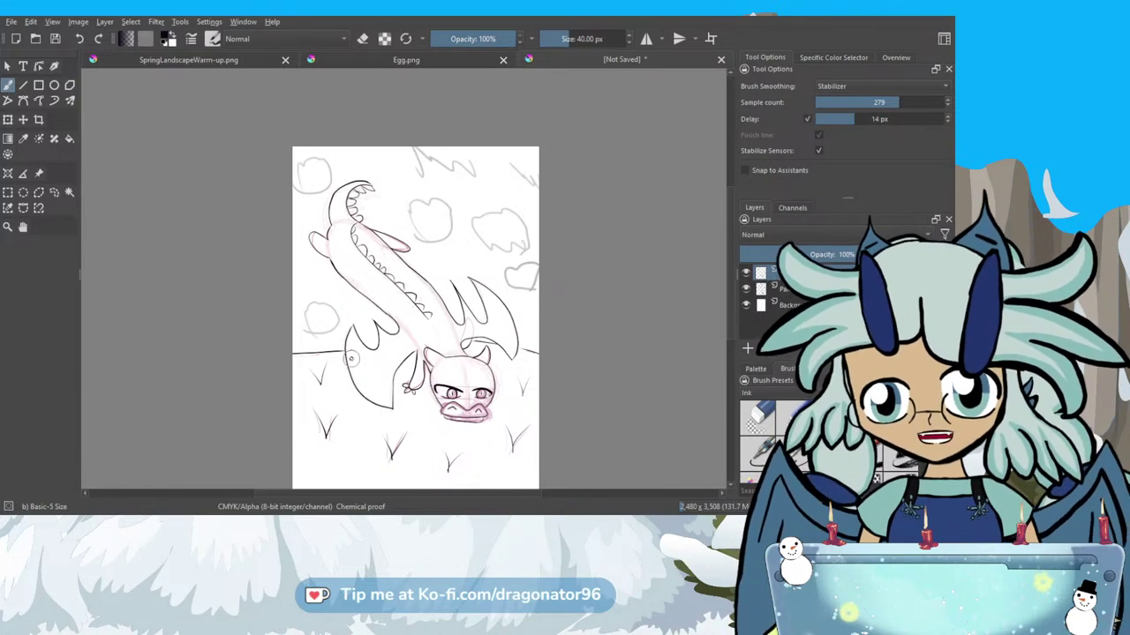
mouse_move(309, 324)
mouse_down()
mouse_move(336, 331)
mouse_move(345, 310)
mouse_up()
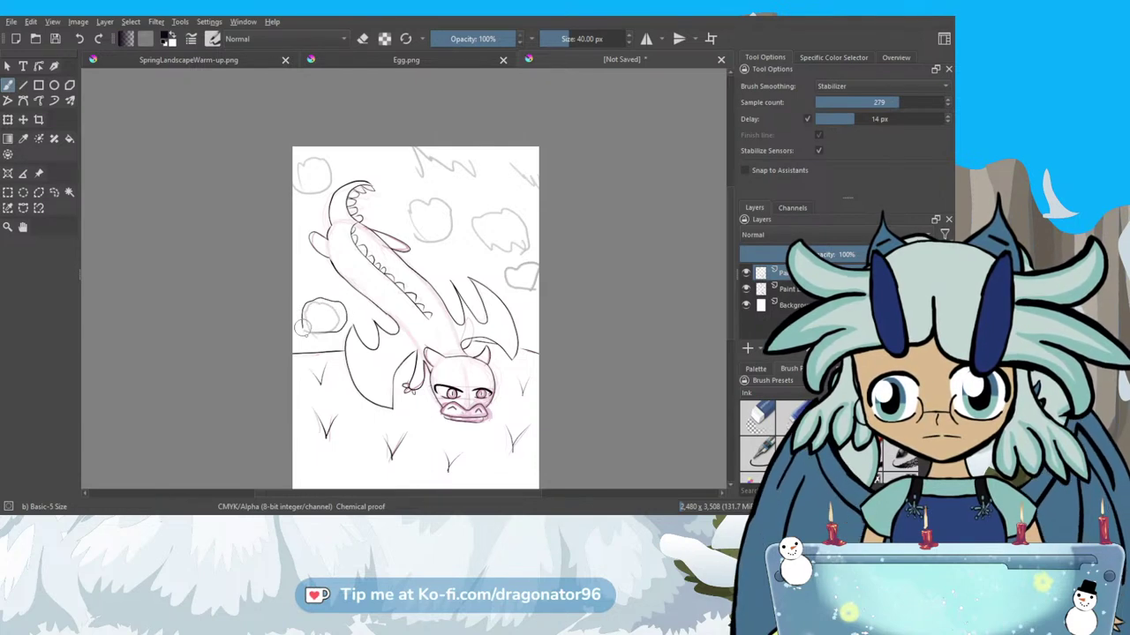
key(ctrl+z)
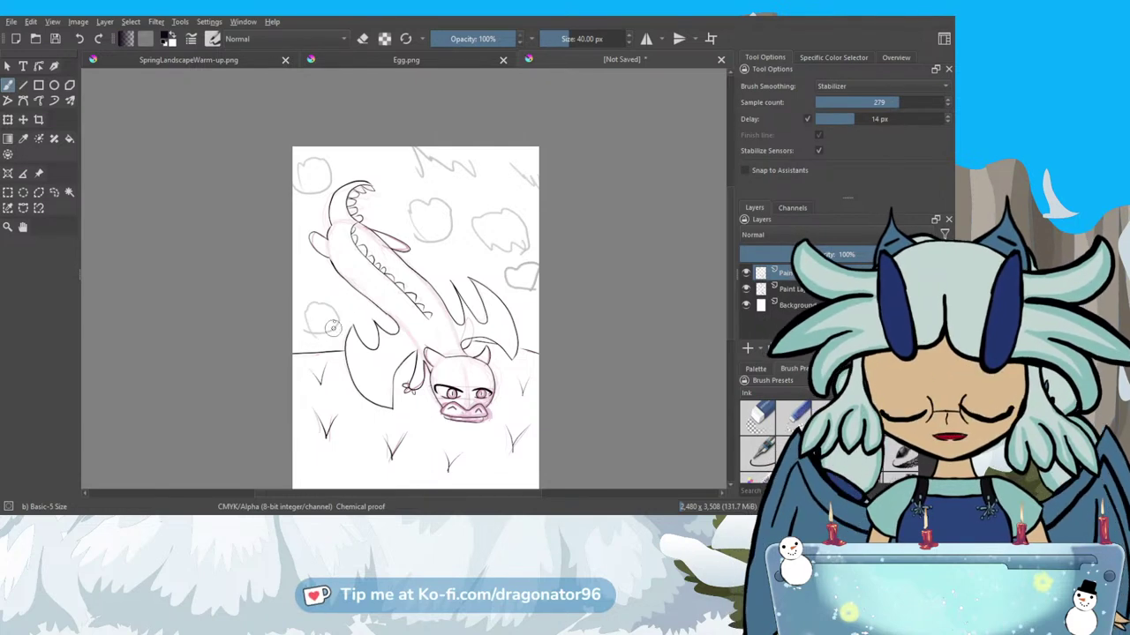
scroll(333, 327, up, 5)
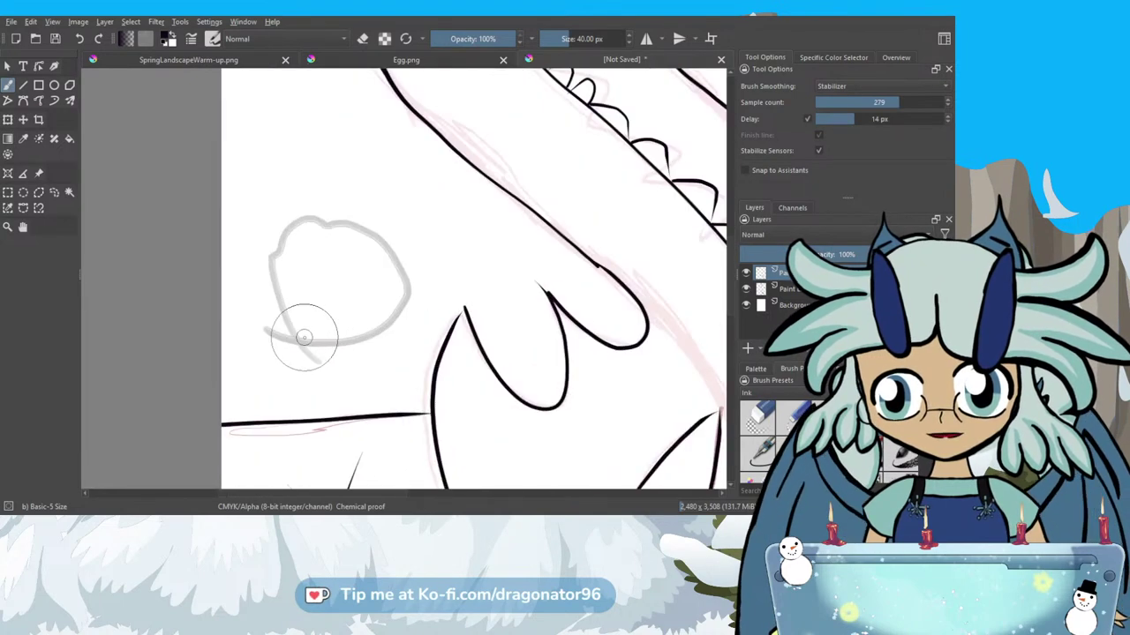
mouse_move(289, 342)
mouse_down()
mouse_move(391, 346)
mouse_move(405, 251)
mouse_move(377, 260)
mouse_move(342, 222)
mouse_move(259, 248)
mouse_move(252, 332)
mouse_move(297, 346)
mouse_up()
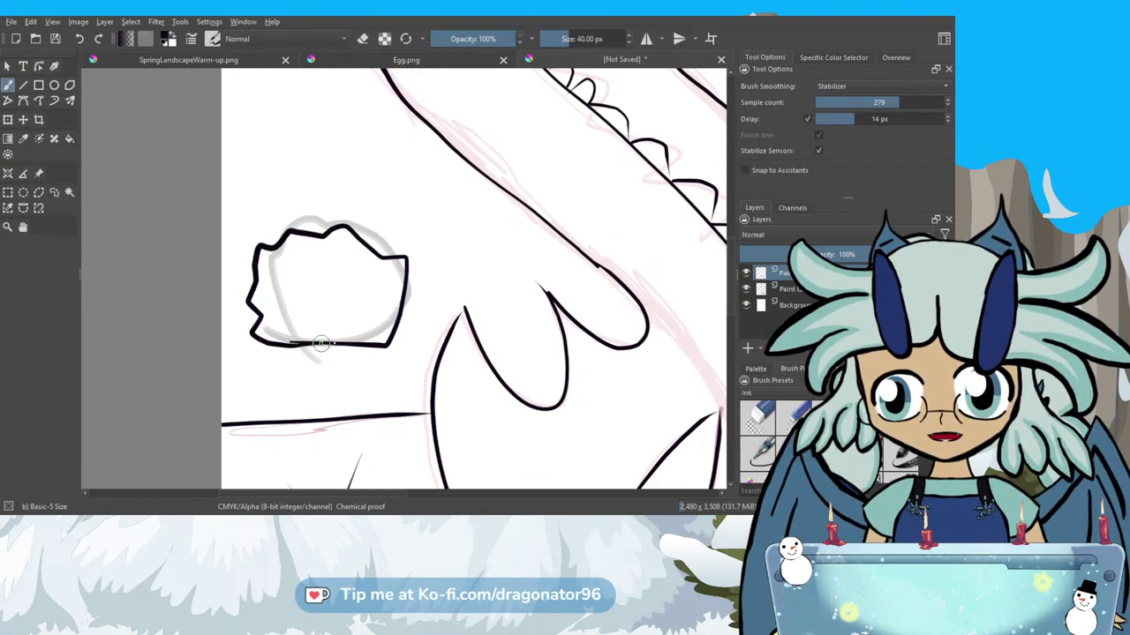
Ink jagged black outlines for the small cloud at the right page edge and the wider cloud above it.
scroll(385, 344, down, 5)
scroll(385, 344, down, 2)
scroll(516, 291, up, 7)
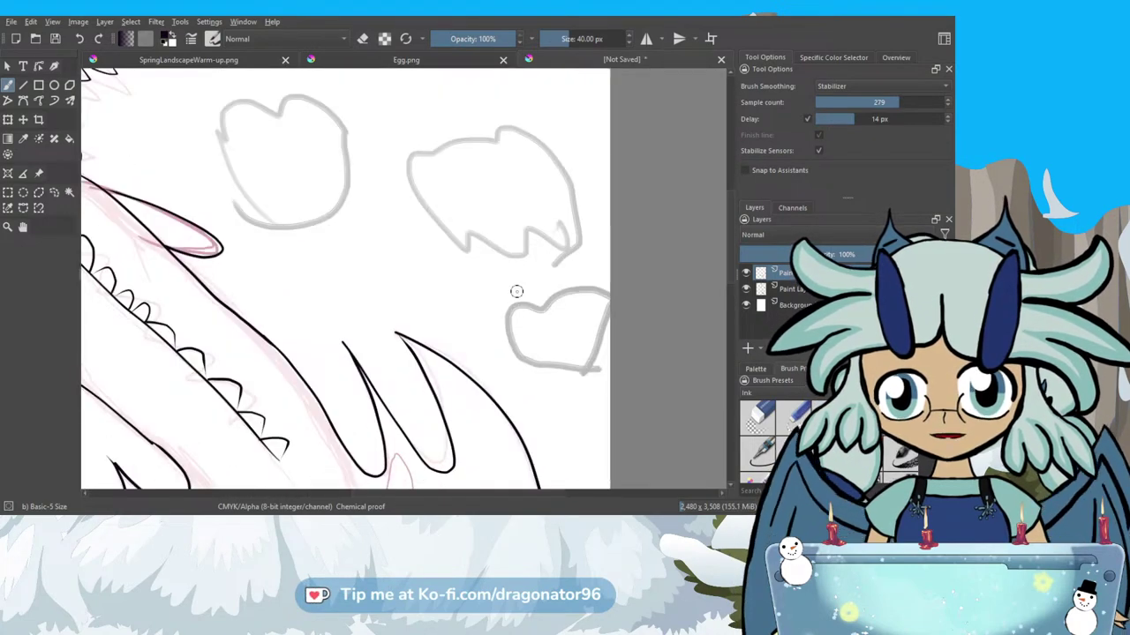
scroll(517, 292, down, 2)
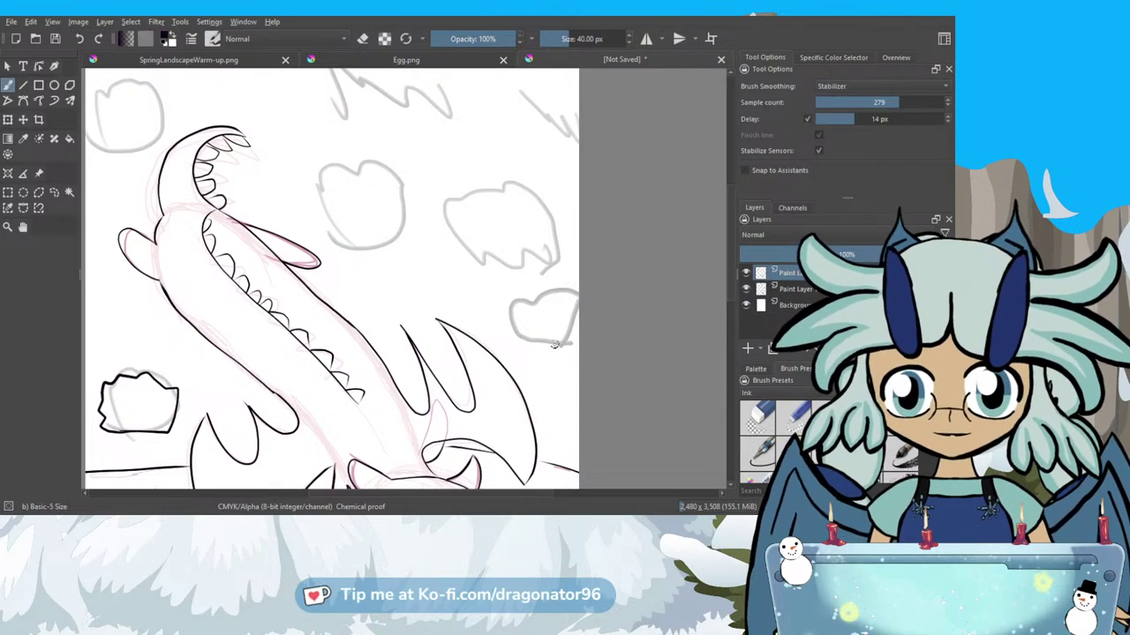
mouse_move(571, 343)
mouse_down()
mouse_move(522, 342)
mouse_move(499, 317)
mouse_move(510, 298)
mouse_move(565, 287)
mouse_up()
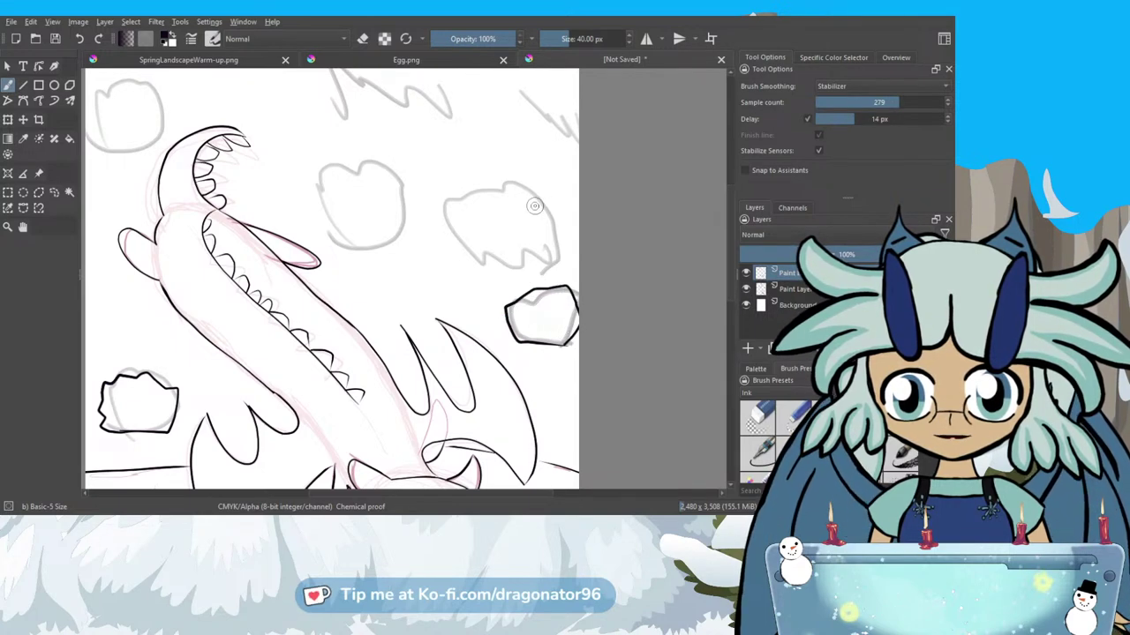
mouse_move(521, 188)
mouse_down()
mouse_move(558, 209)
mouse_move(527, 214)
mouse_move(511, 237)
mouse_move(437, 224)
mouse_move(429, 208)
mouse_move(430, 187)
mouse_move(468, 173)
mouse_move(545, 183)
mouse_up()
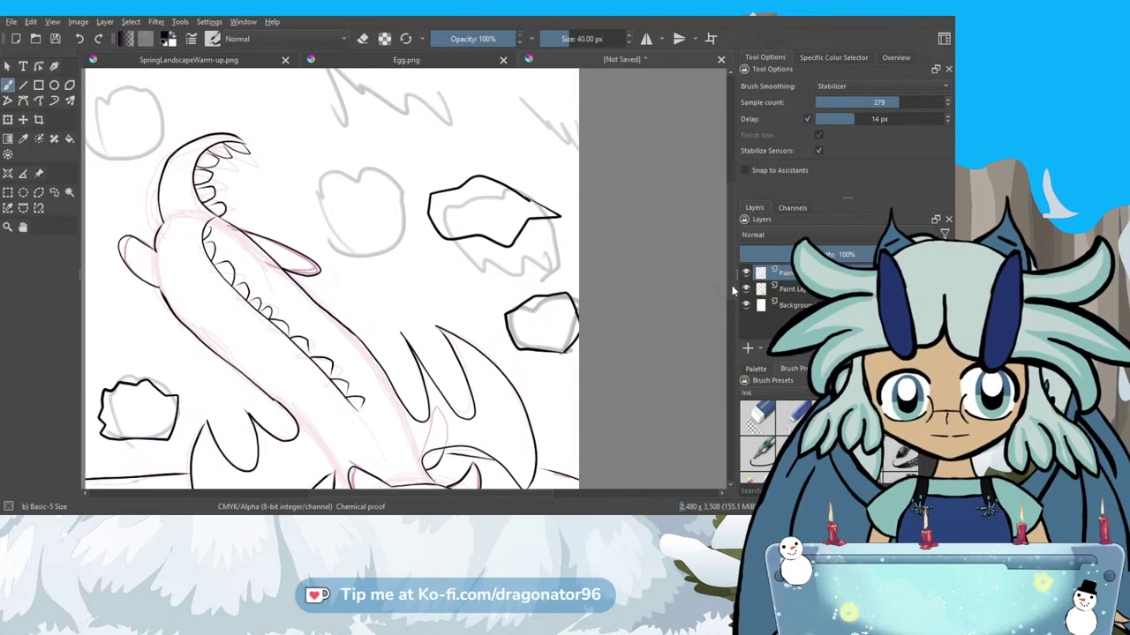
Ink the cloud in the page's upper-right corner and the round cloud in mid-sky in black, erasing the stray line end.
scroll(732, 292, up, 3)
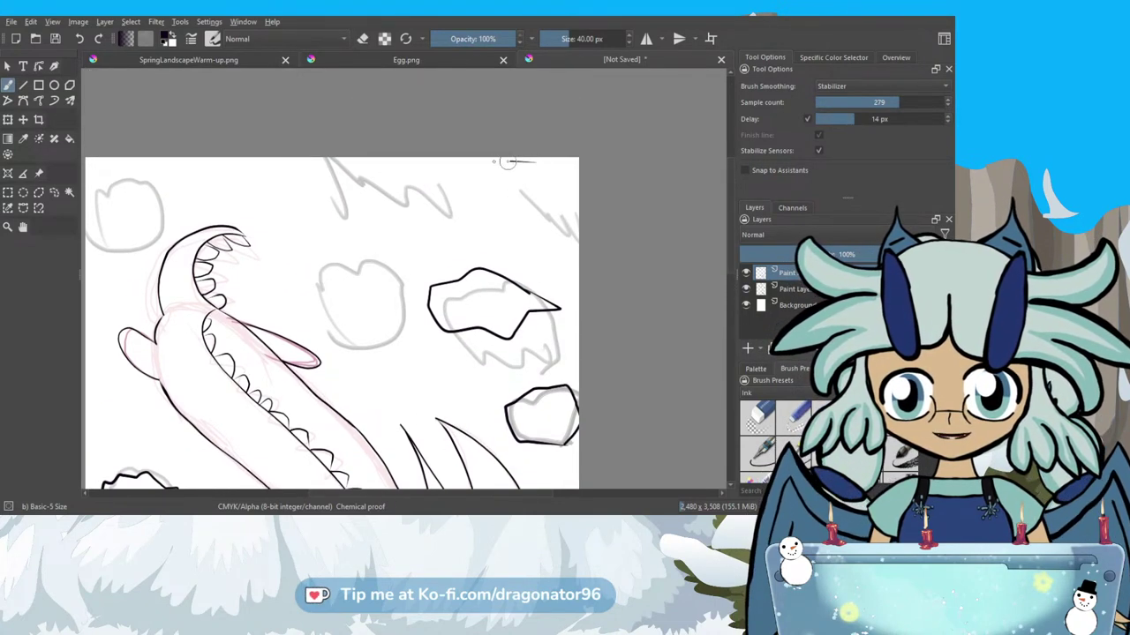
mouse_move(499, 173)
mouse_down()
mouse_move(521, 203)
mouse_move(574, 231)
mouse_move(567, 173)
mouse_up()
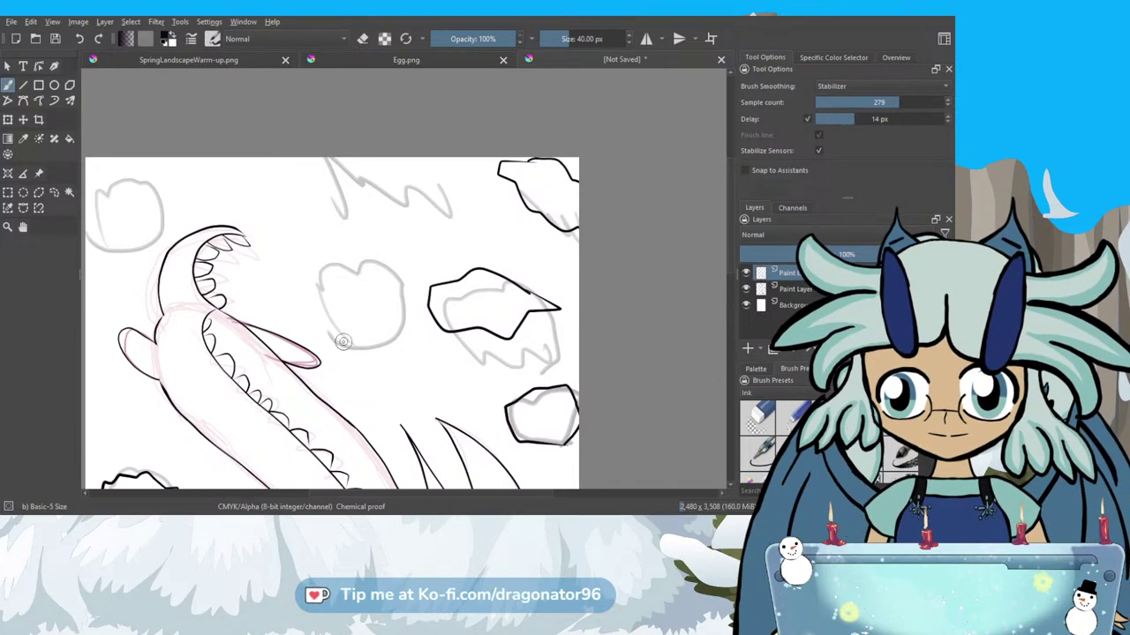
mouse_move(343, 342)
mouse_down()
mouse_move(310, 284)
mouse_move(319, 262)
mouse_move(352, 256)
mouse_move(394, 280)
mouse_move(405, 307)
mouse_move(394, 323)
mouse_up()
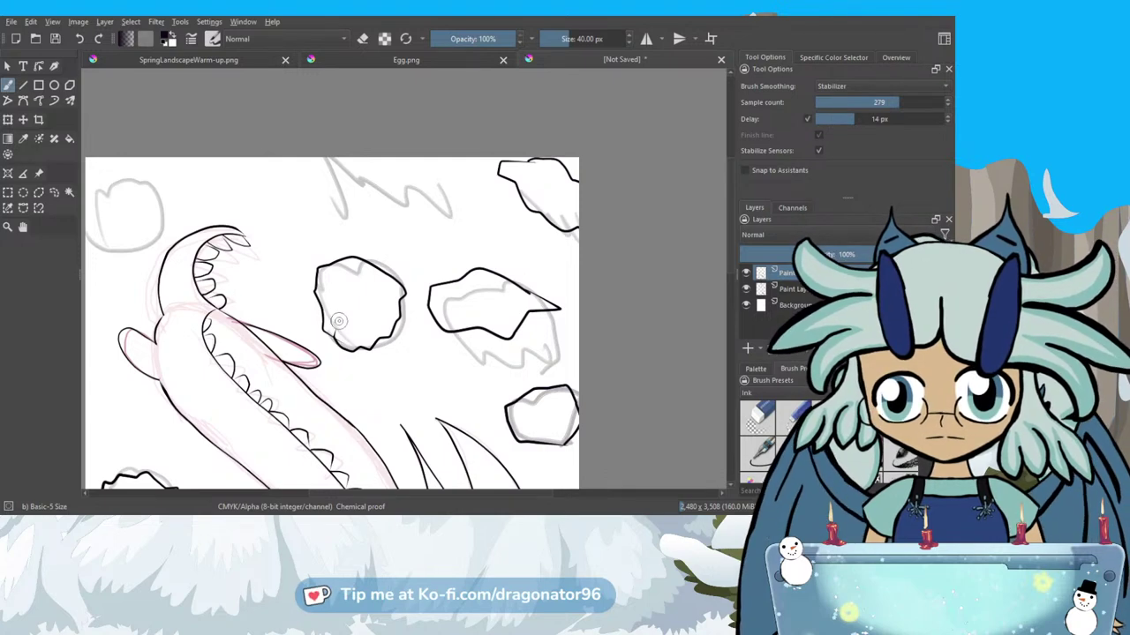
key(e)
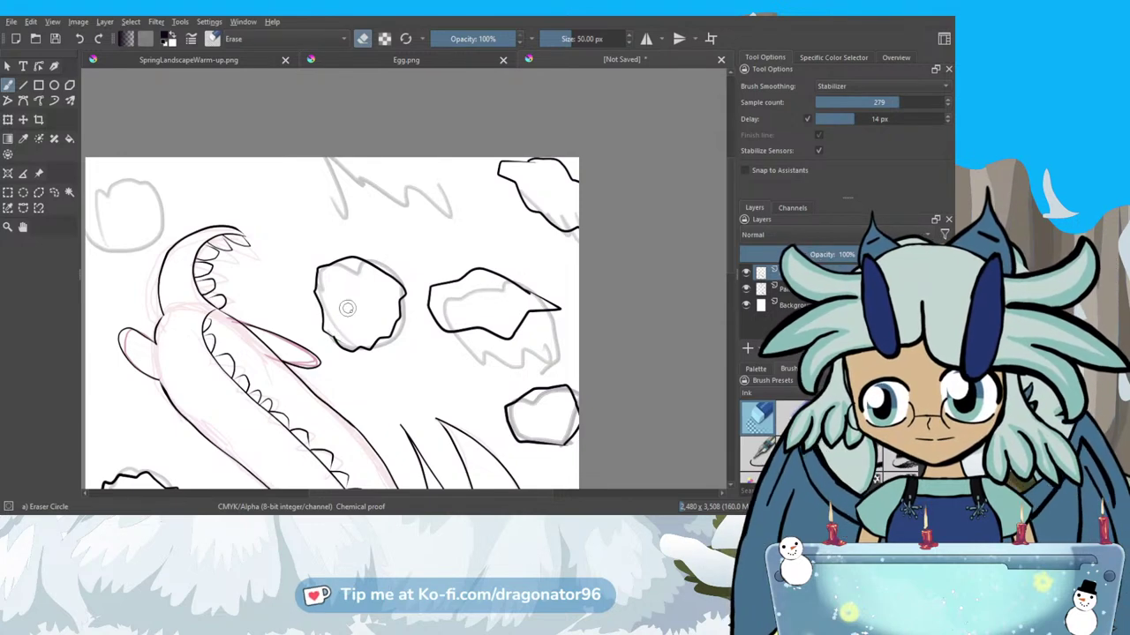
key(e)
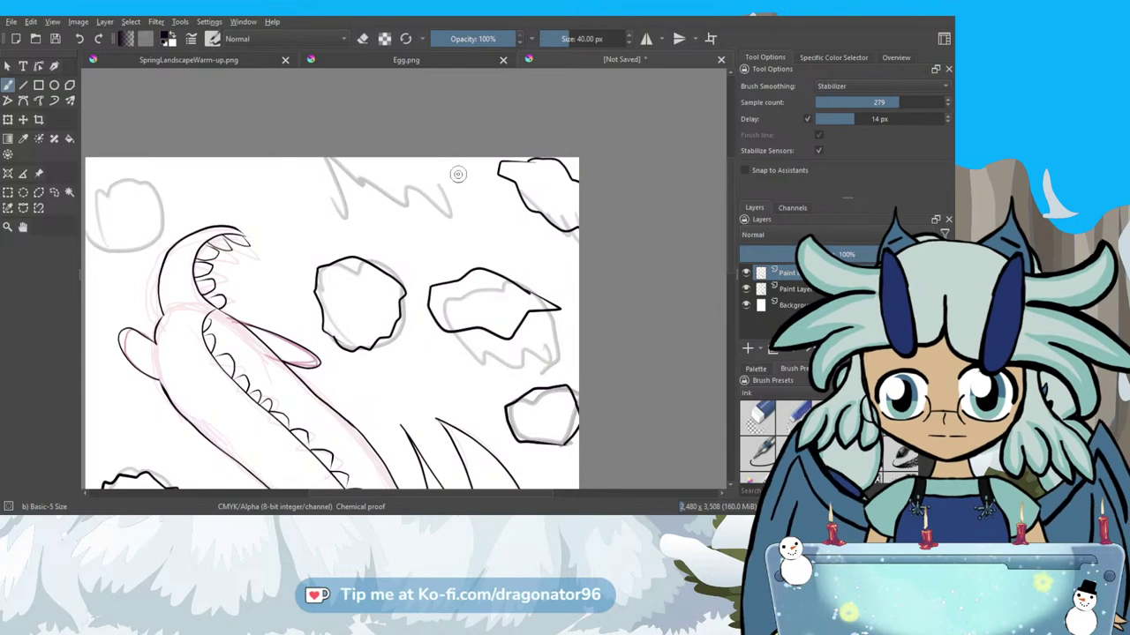
Ink the long cloud at the top centre of the page and the cloud in its upper-left corner in black.
mouse_move(458, 189)
mouse_down()
mouse_move(443, 220)
mouse_move(423, 213)
mouse_move(399, 227)
mouse_move(304, 202)
mouse_move(308, 180)
mouse_move(337, 162)
mouse_move(448, 175)
mouse_up()
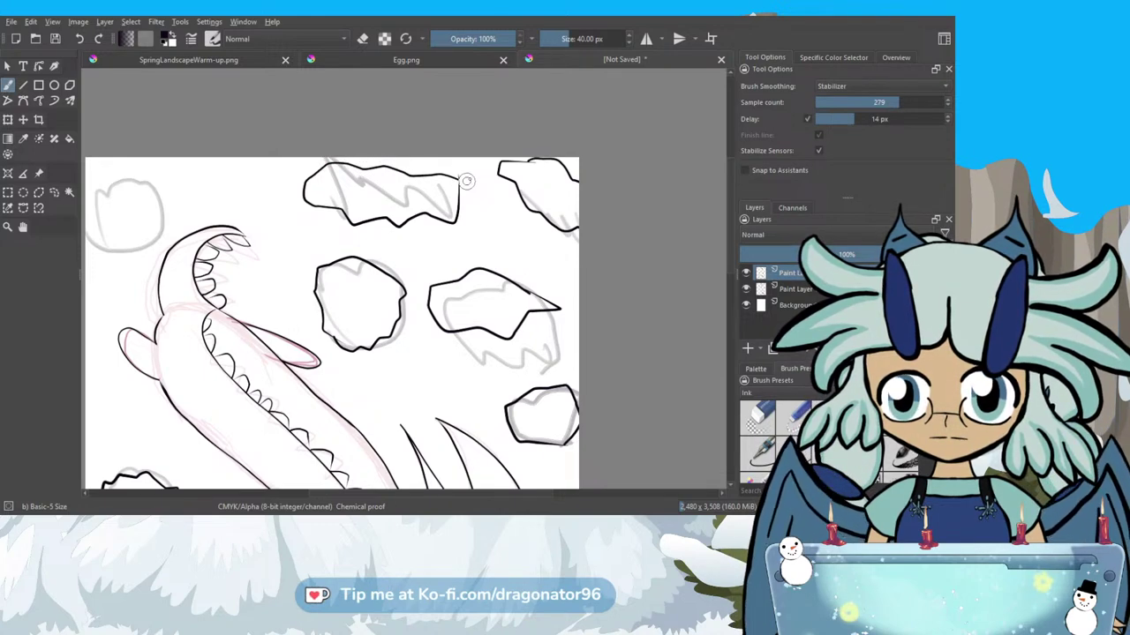
drag(540, 490, 464, 497)
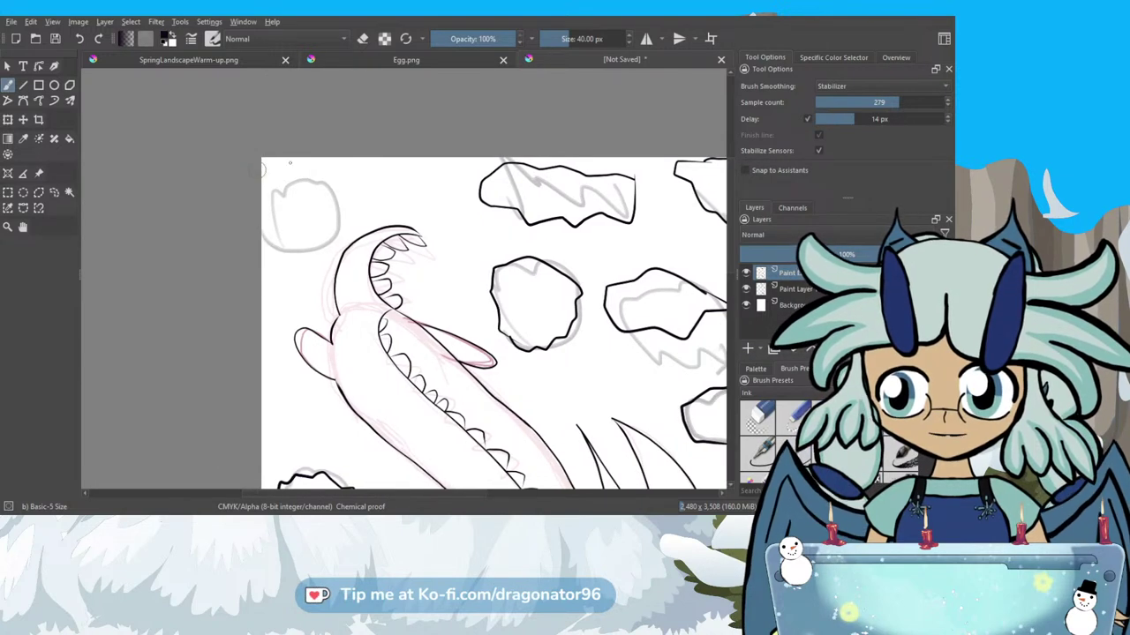
mouse_move(304, 176)
mouse_down()
mouse_move(349, 216)
mouse_move(322, 254)
mouse_move(248, 209)
mouse_up()
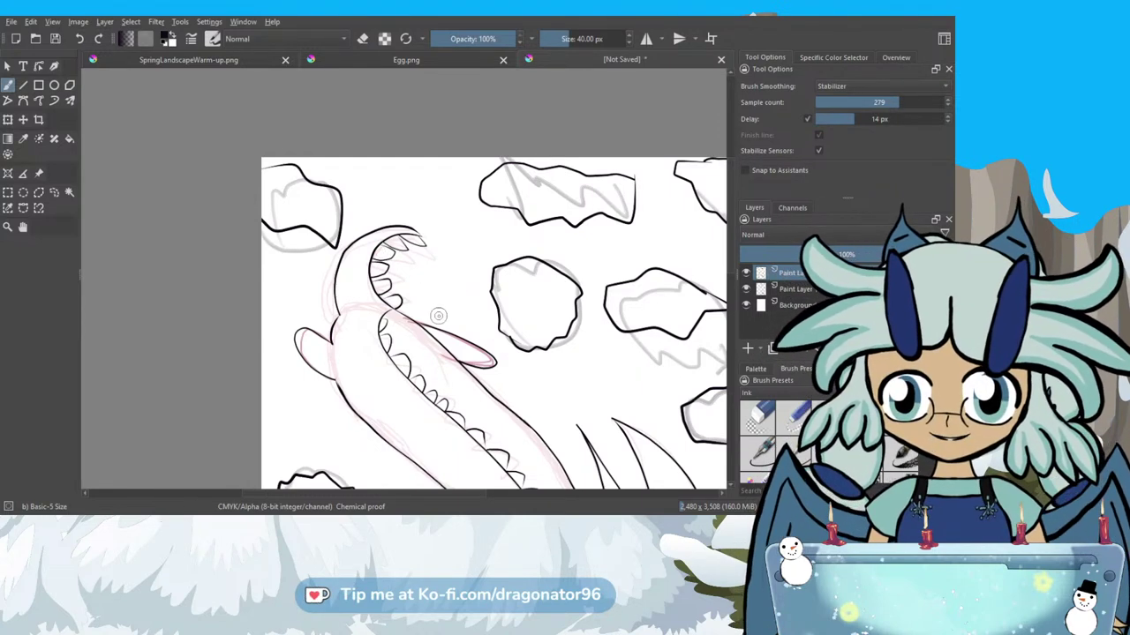
Set brush smoothing to Basic and handwrite "Ko-fi.com/" in black in the page's lower-left corner, below the grass tuft.
scroll(438, 315, down, 1)
scroll(436, 316, down, 2)
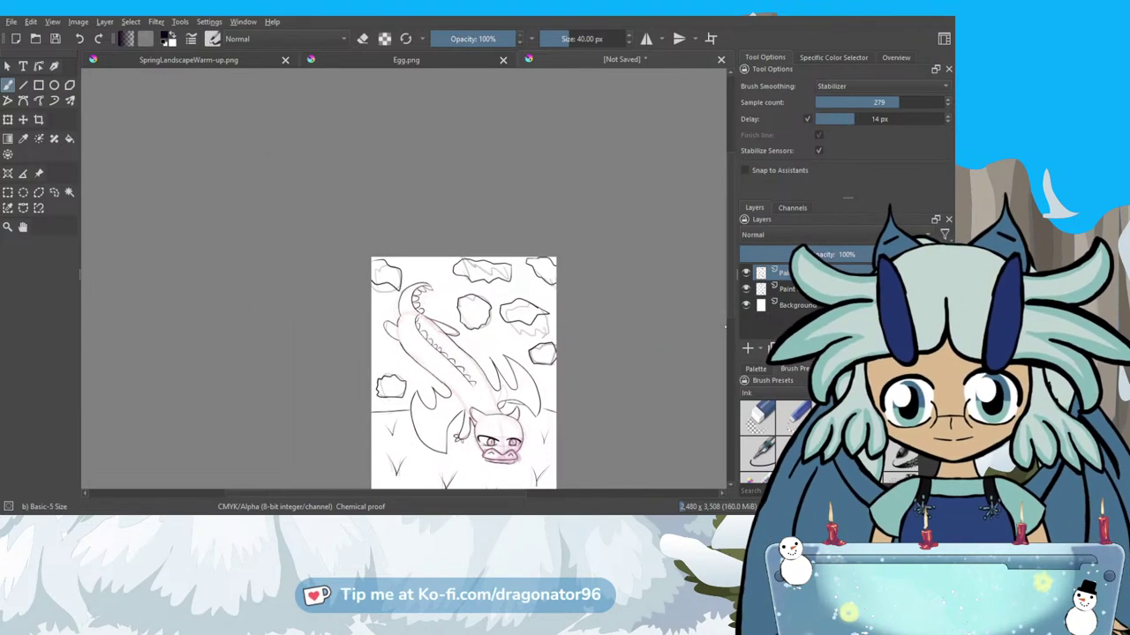
scroll(730, 313, down, 3)
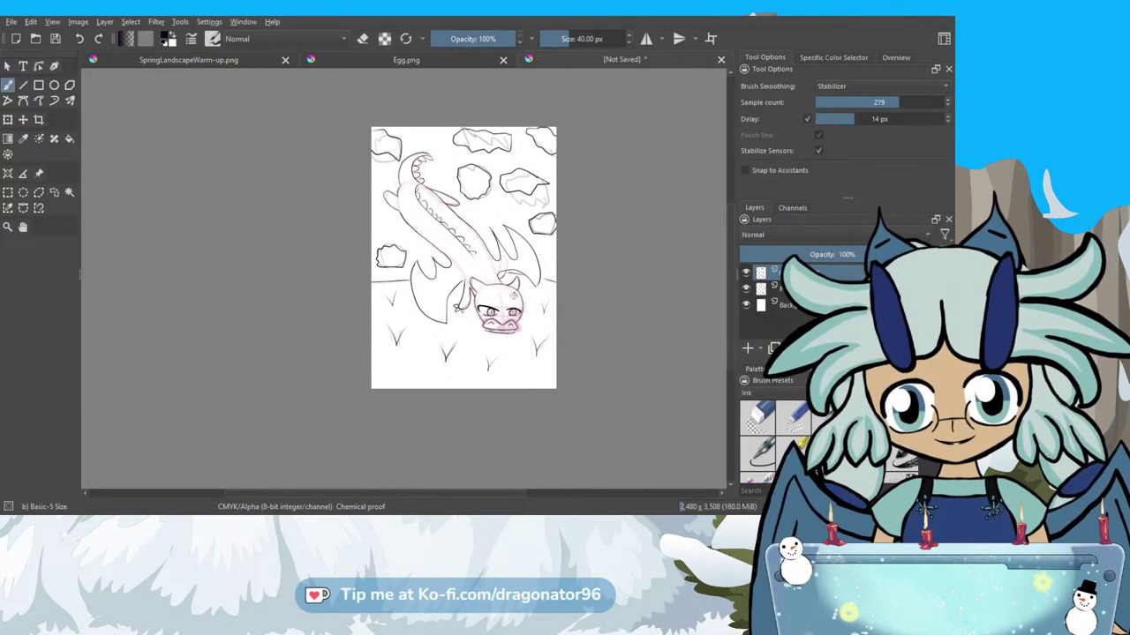
scroll(486, 294, up, 3)
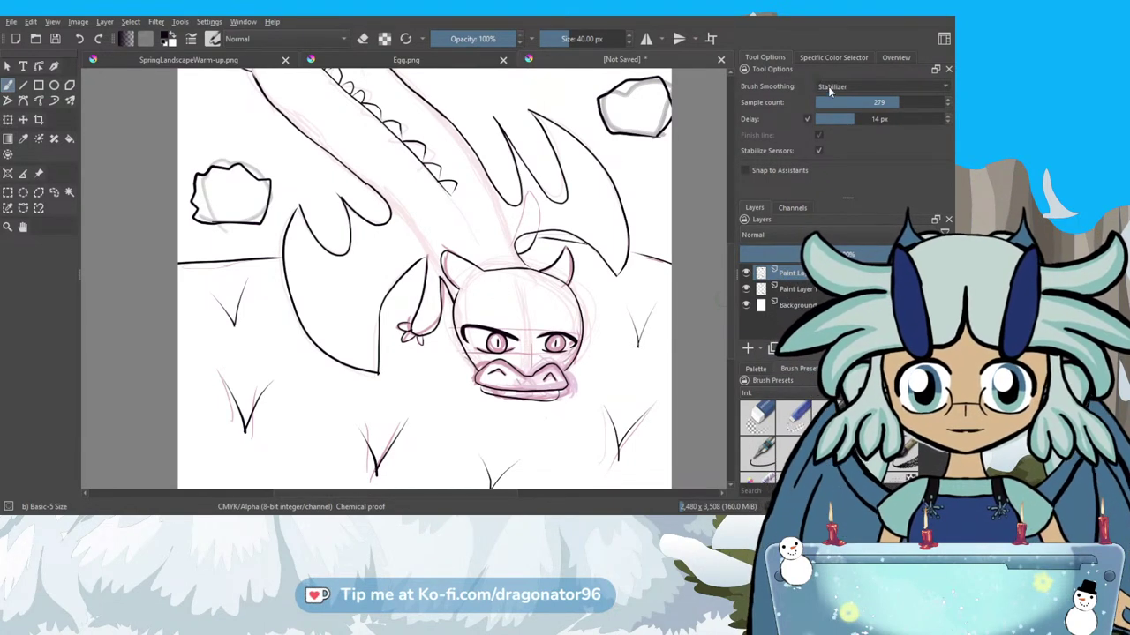
scroll(829, 86, up, 2)
scroll(211, 354, down, 4)
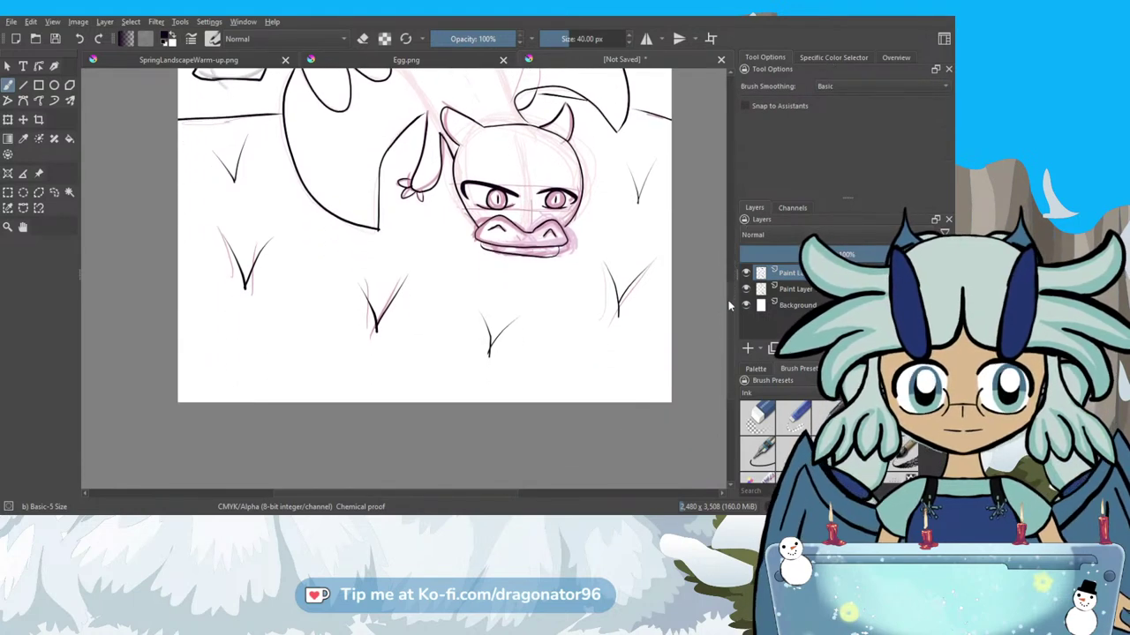
scroll(206, 309, up, 2)
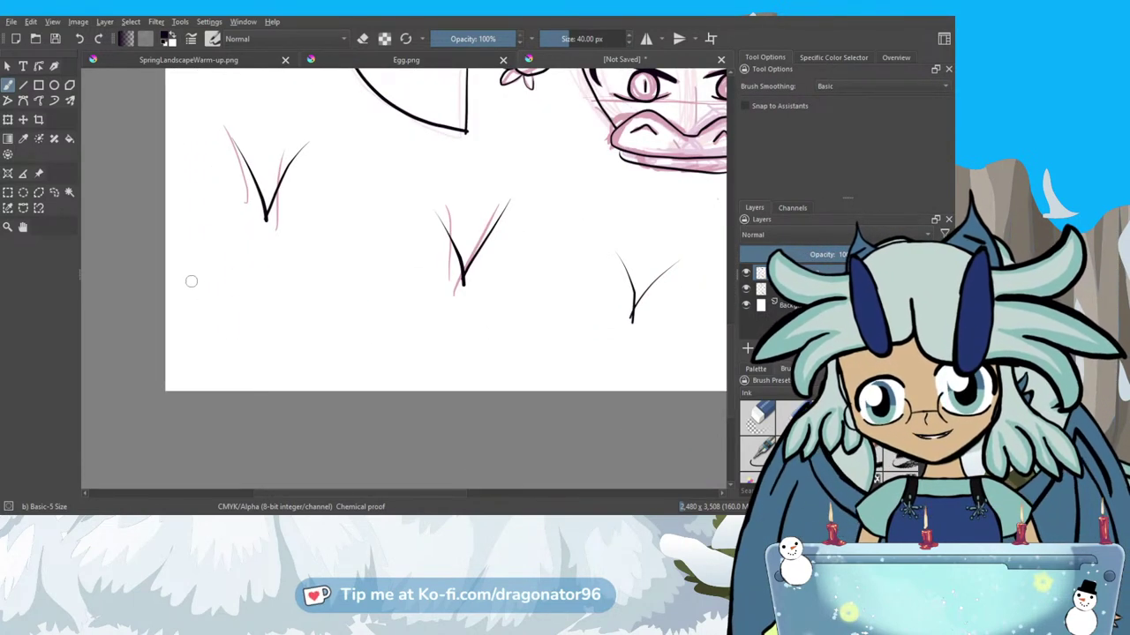
mouse_move(207, 278)
mouse_down()
mouse_move(204, 289)
mouse_move(212, 282)
mouse_up()
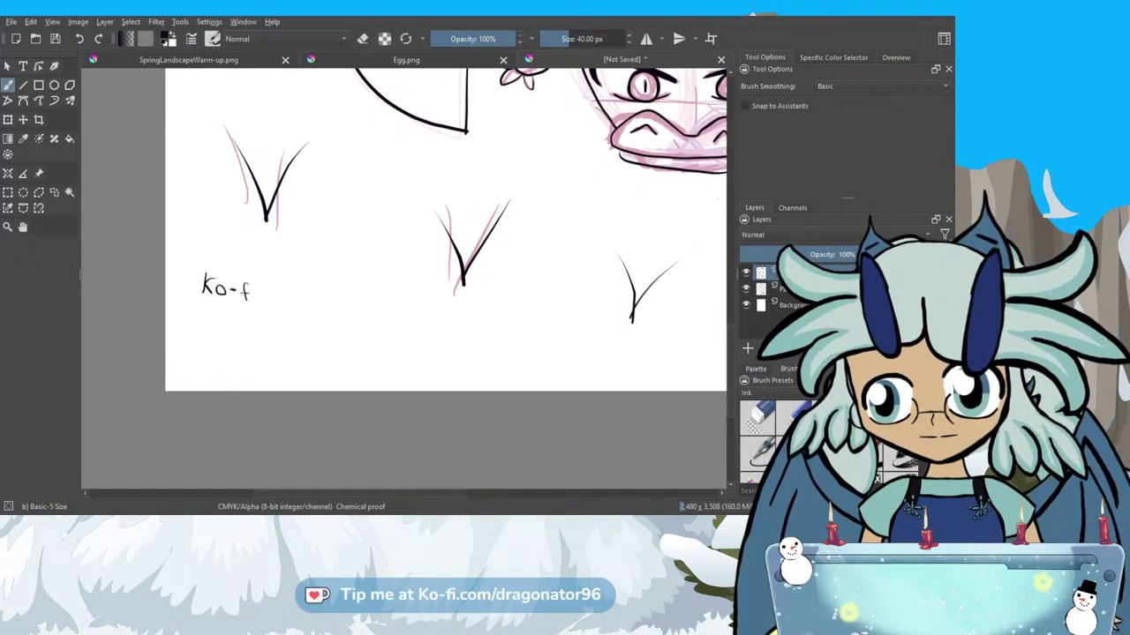
drag(245, 292, 283, 310)
click(255, 284)
click(262, 306)
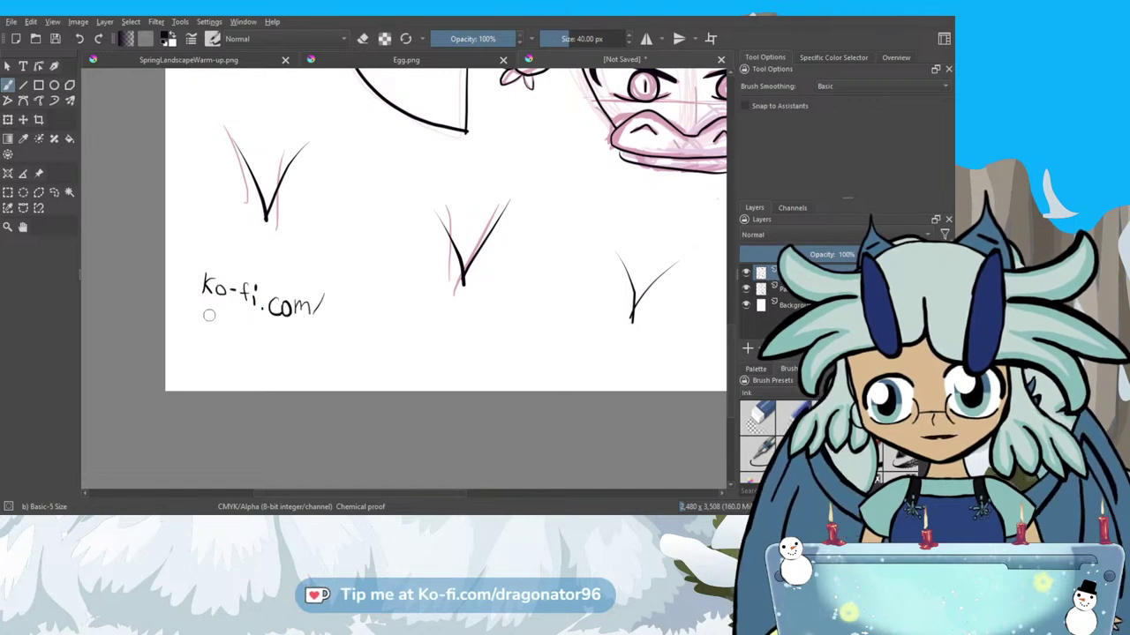
Handwrite "dragonator96" in black directly beneath the "Ko-fi.com/" line to complete the signature.
drag(202, 319, 213, 325)
mouse_move(213, 304)
mouse_down()
mouse_move(213, 328)
mouse_move(231, 319)
mouse_move(244, 332)
mouse_up()
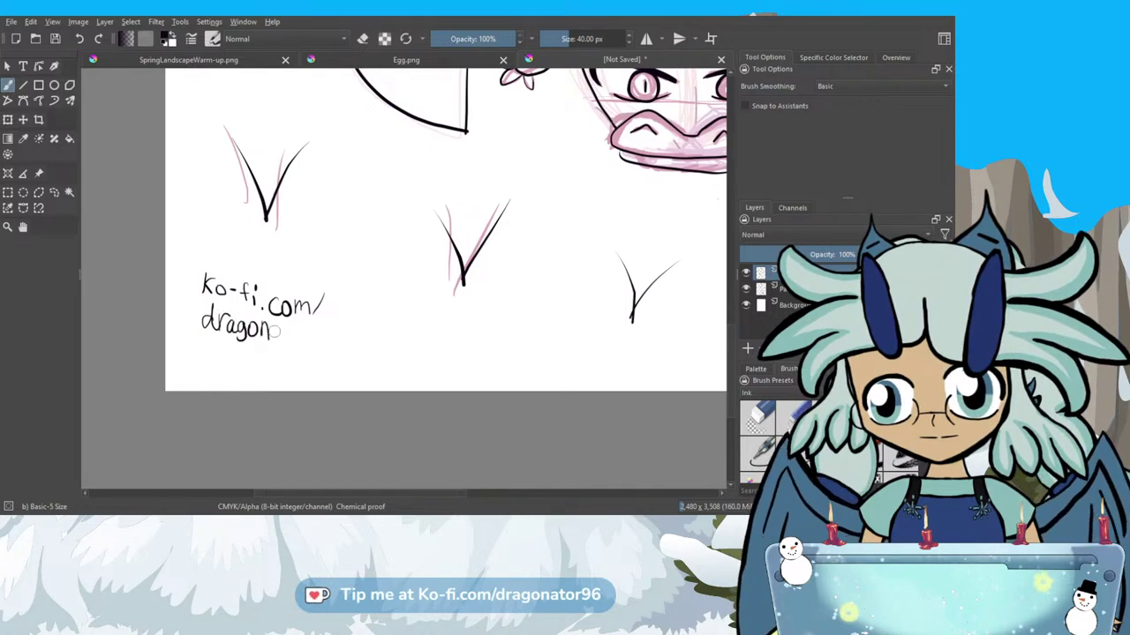
drag(272, 328, 277, 341)
mouse_move(284, 328)
mouse_down()
mouse_move(288, 339)
mouse_move(297, 330)
mouse_up()
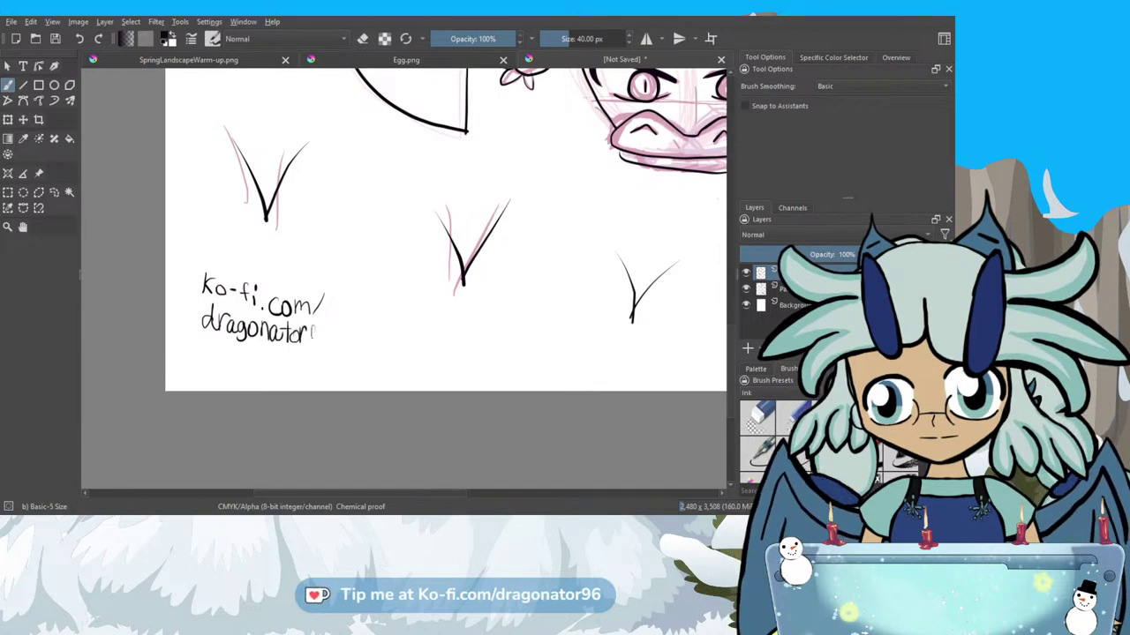
Save the signed dragon drawing as ADragon.kra.
scroll(382, 309, down, 4)
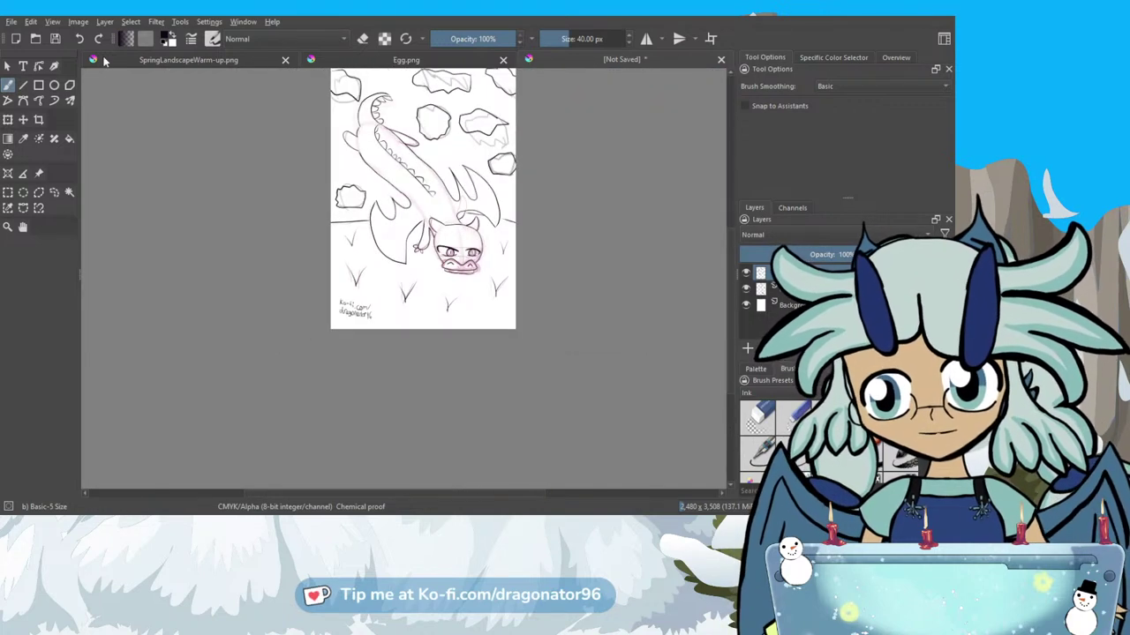
key(alt)
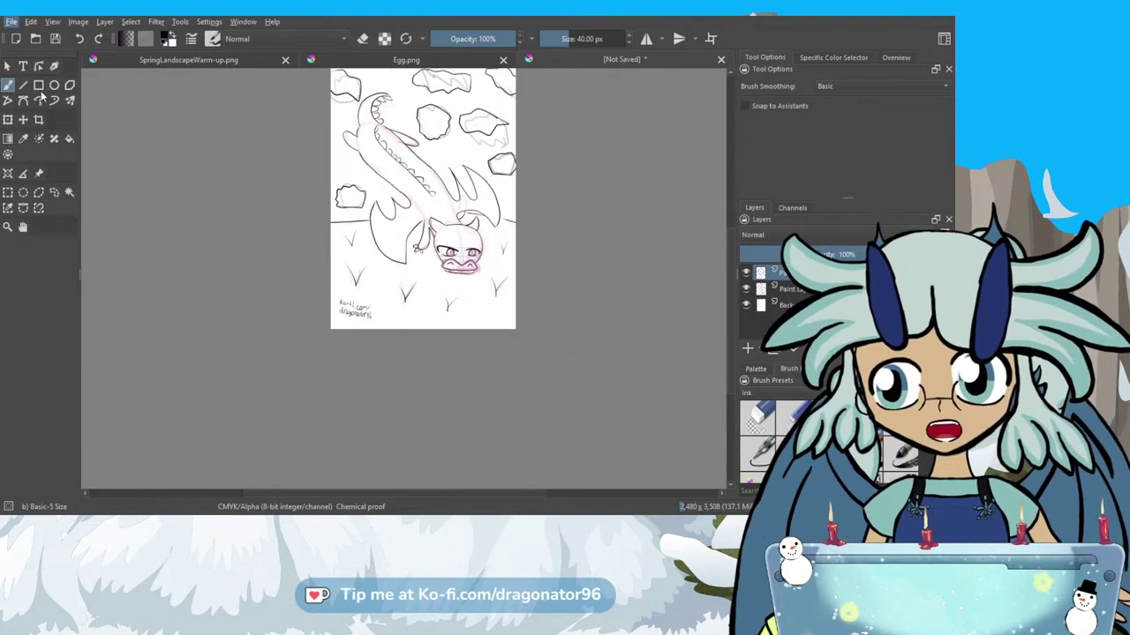
key(alt)
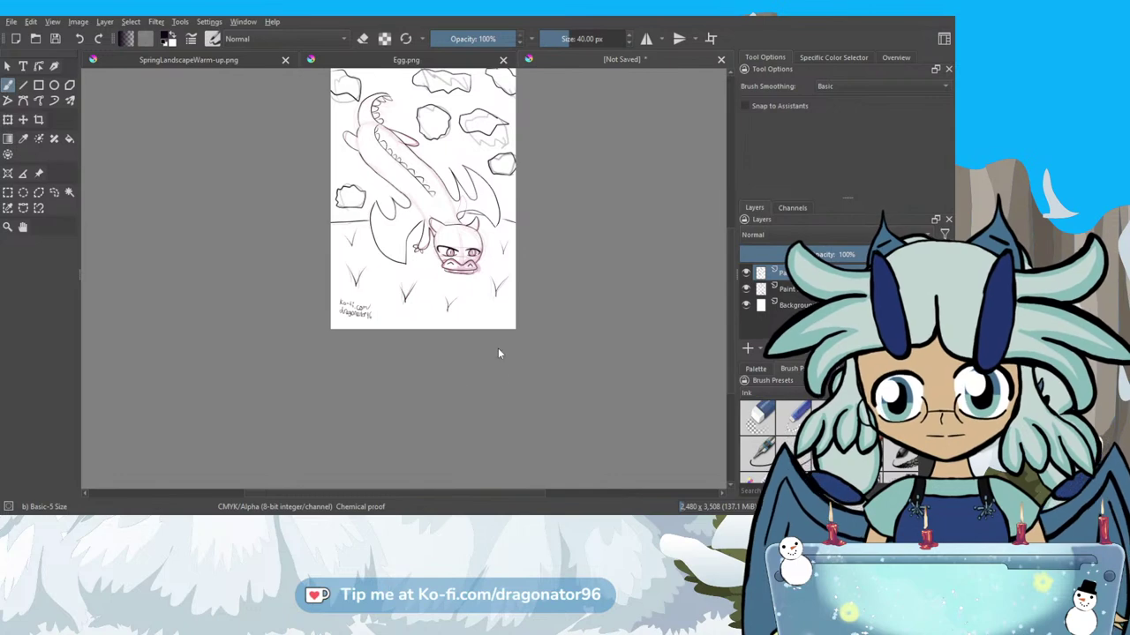
key(ctrl+s)
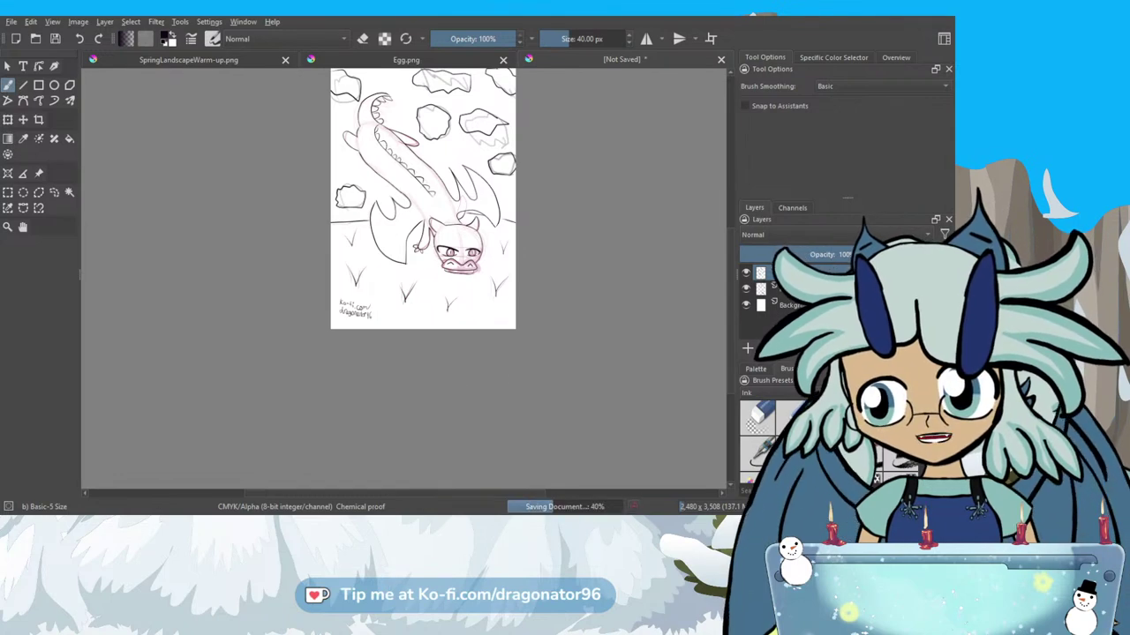
Hide the lower paint layer with the sketch and save the clean line art as ADragon.png.
click(746, 289)
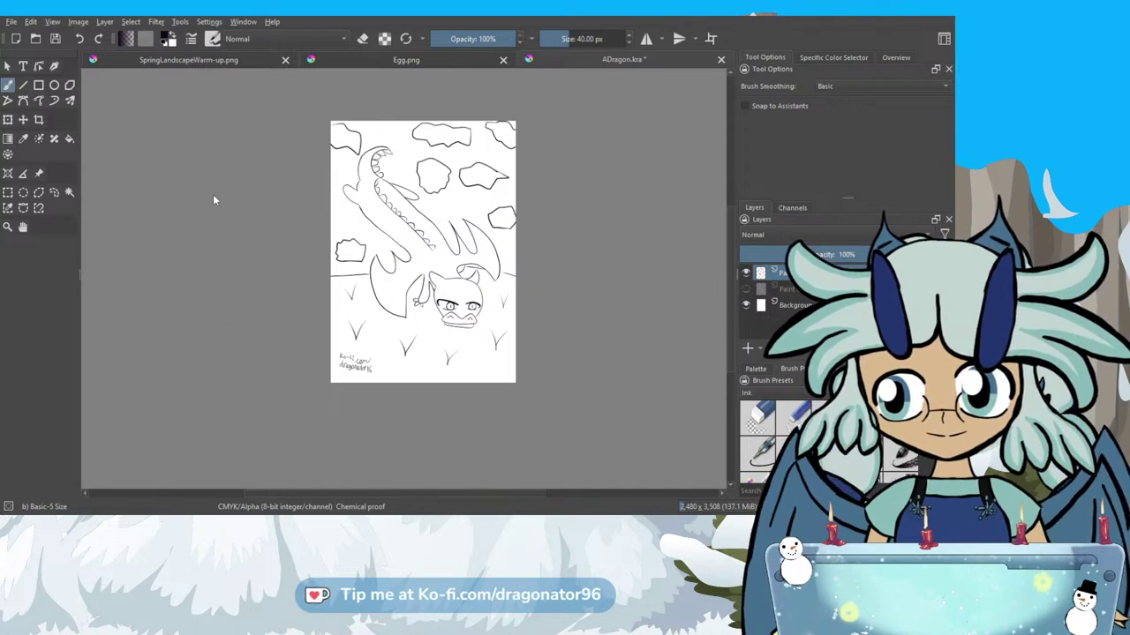
key(ctrl+s)
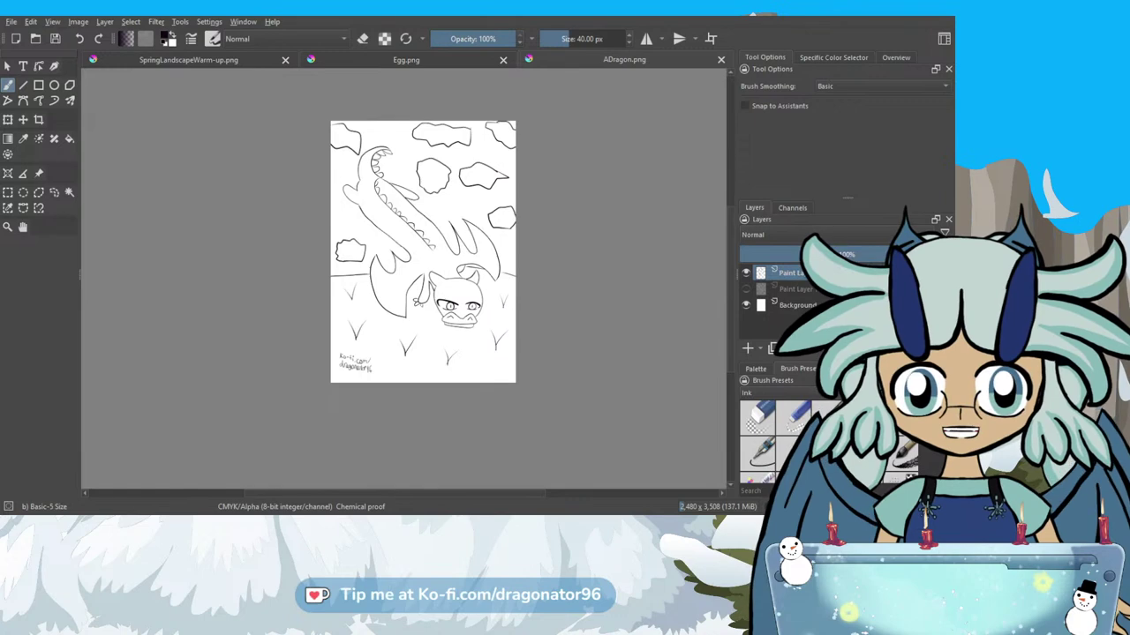
Review the finished landscape, egg and dragon drawings one after another, examining the egg's scales and the dragon's face up close.
click(193, 62)
scroll(475, 295, up, 2)
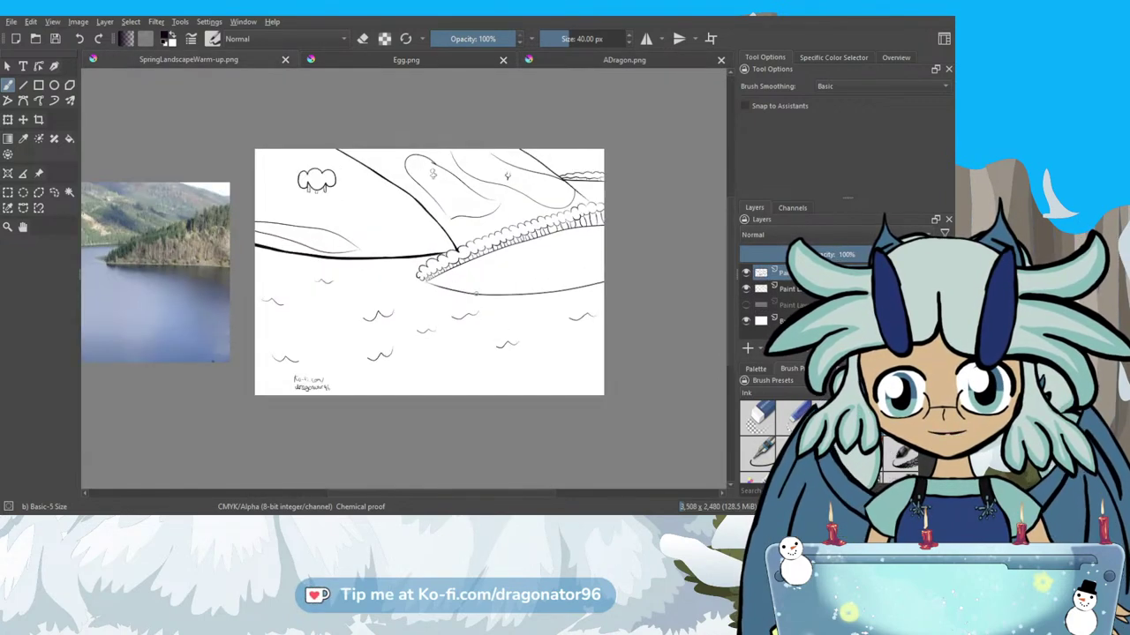
scroll(475, 294, down, 2)
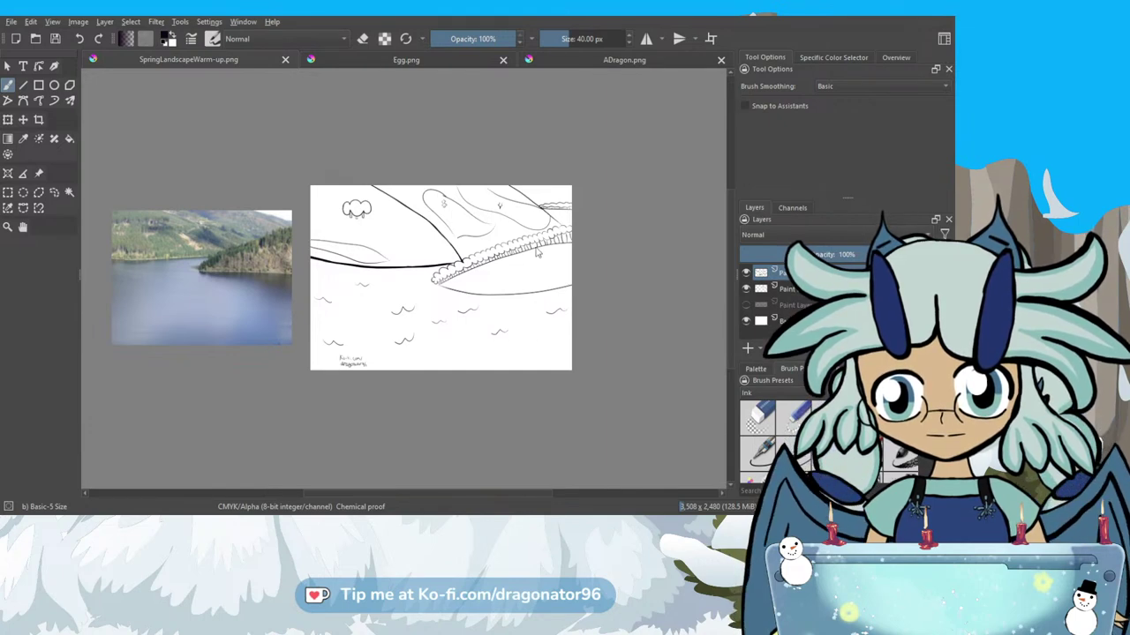
key(ctrl+Tab)
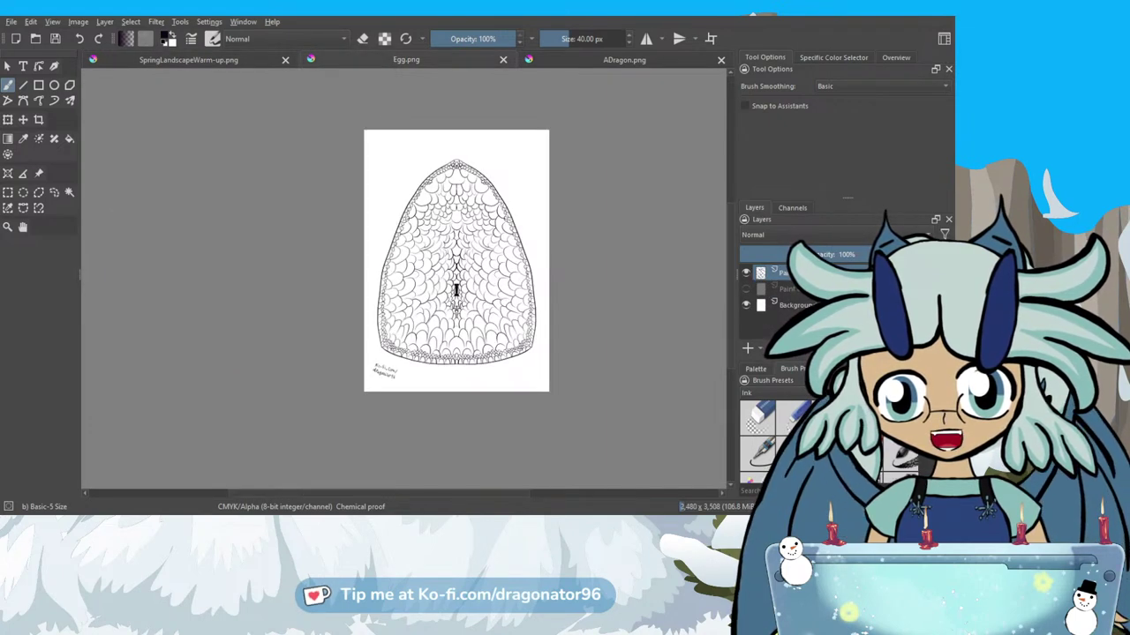
scroll(457, 289, up, 4)
scroll(456, 295, up, 3)
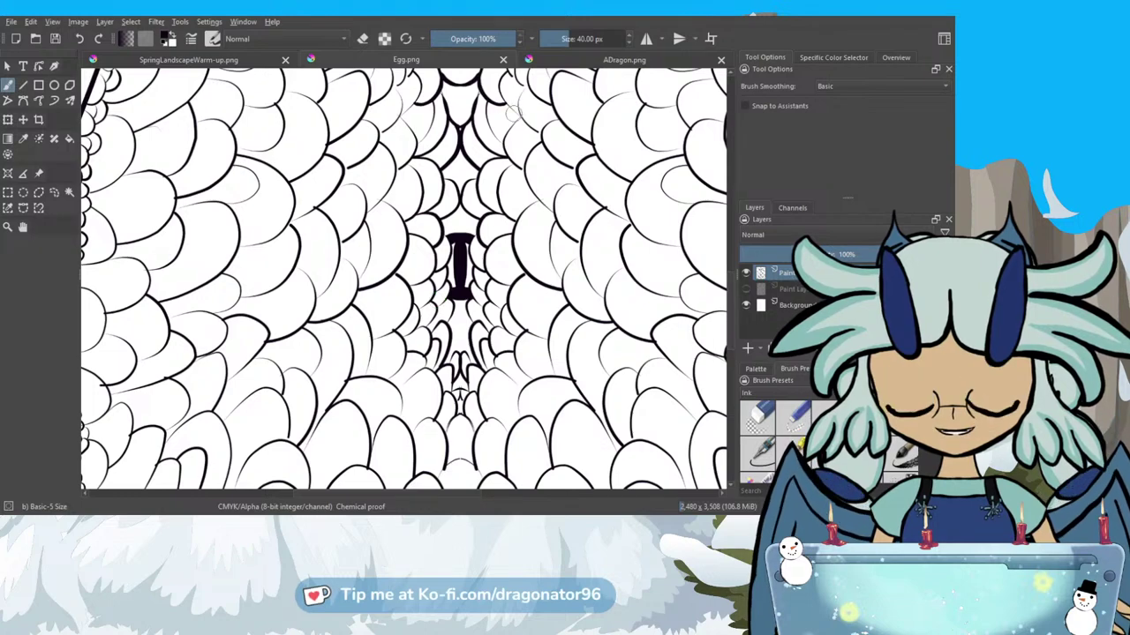
key(2)
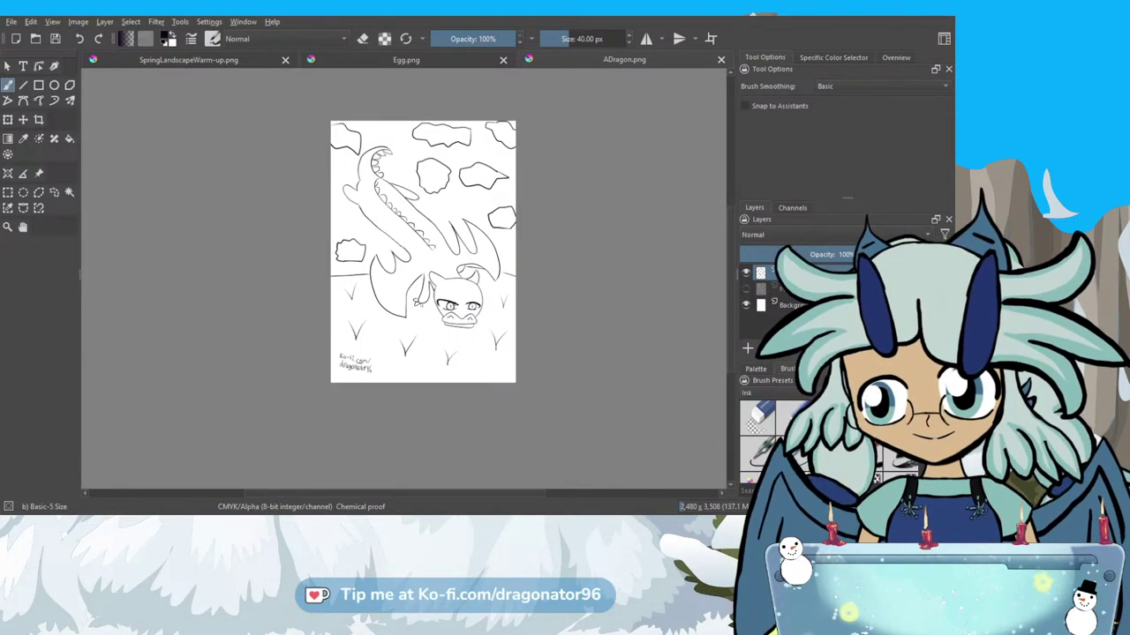
scroll(450, 311, up, 8)
scroll(451, 313, down, 2)
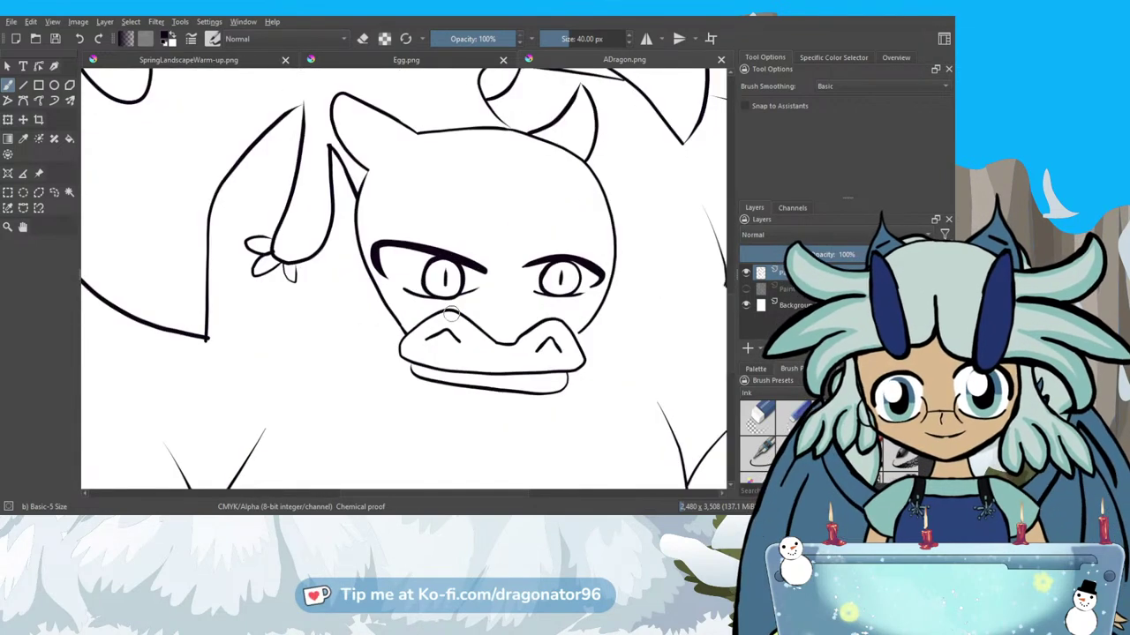
key(2)
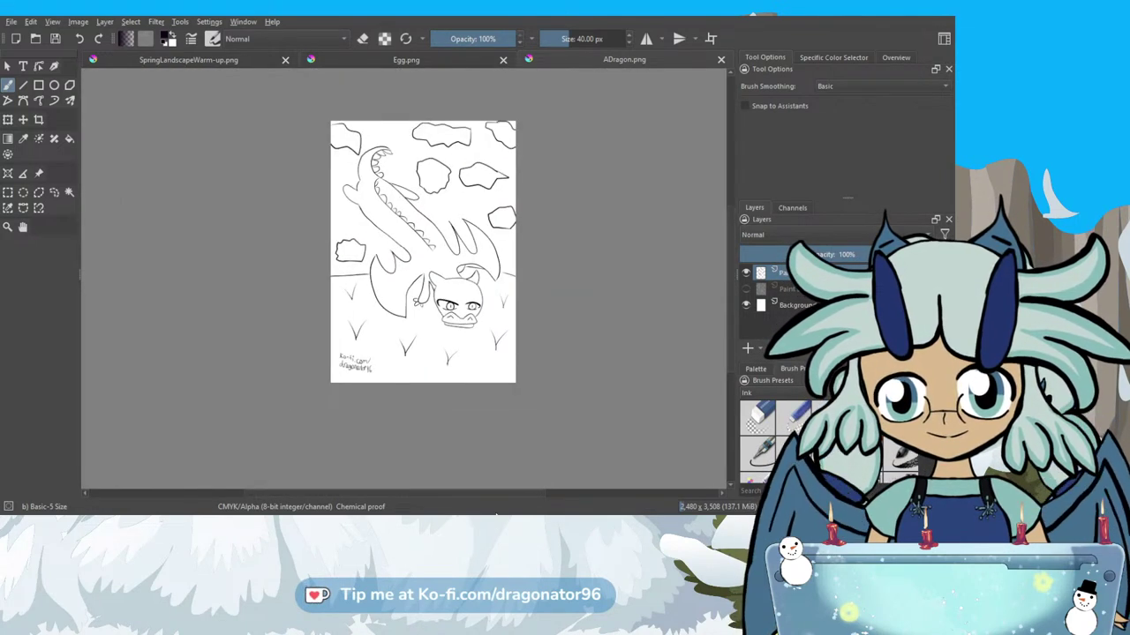